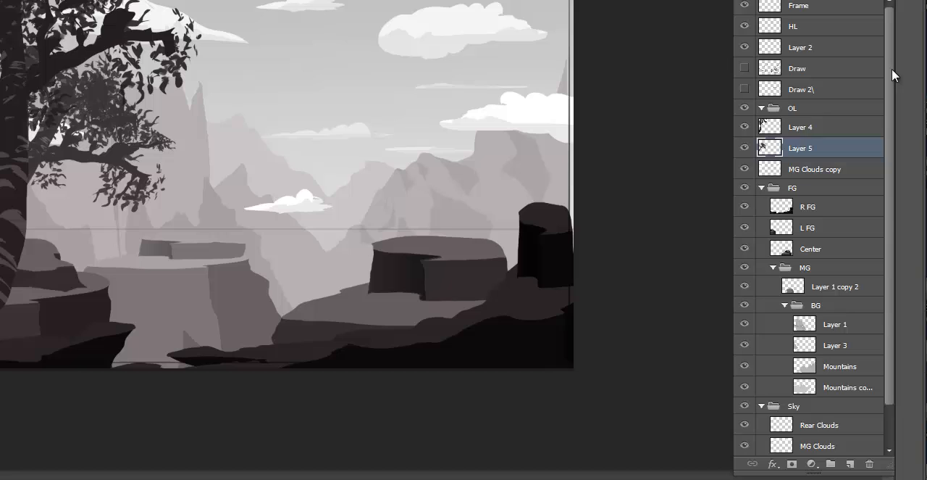
- Hide the OL, FG and Sky groups with all the layers inside them, keeping Layer 0 visible
{"action": "scroll", "coordinate": [891, 68], "scroll_direction": "down", "scroll_amount": 1}
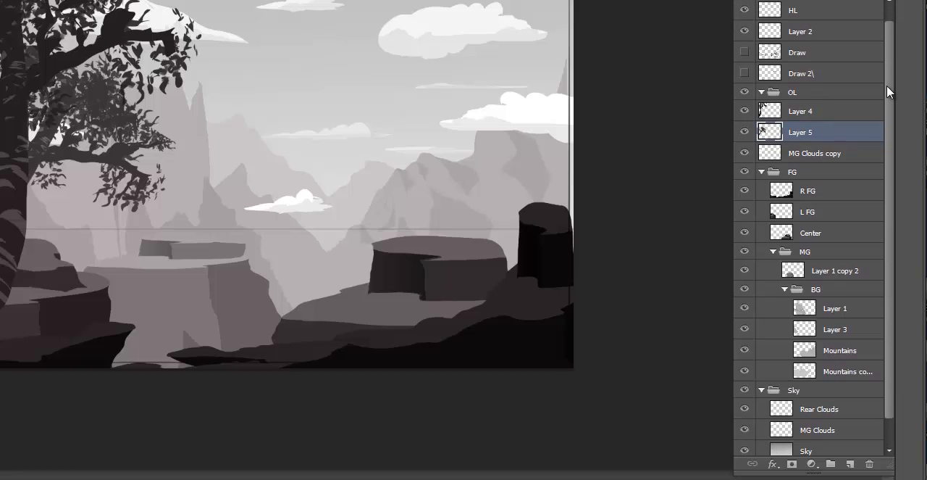
{"action": "left_click", "coordinate": [745, 92]}
{"action": "left_click_drag", "start_coordinate": [746, 99], "coordinate": [747, 449]}
{"action": "scroll", "coordinate": [771, 243], "scroll_direction": "down", "scroll_amount": 1}
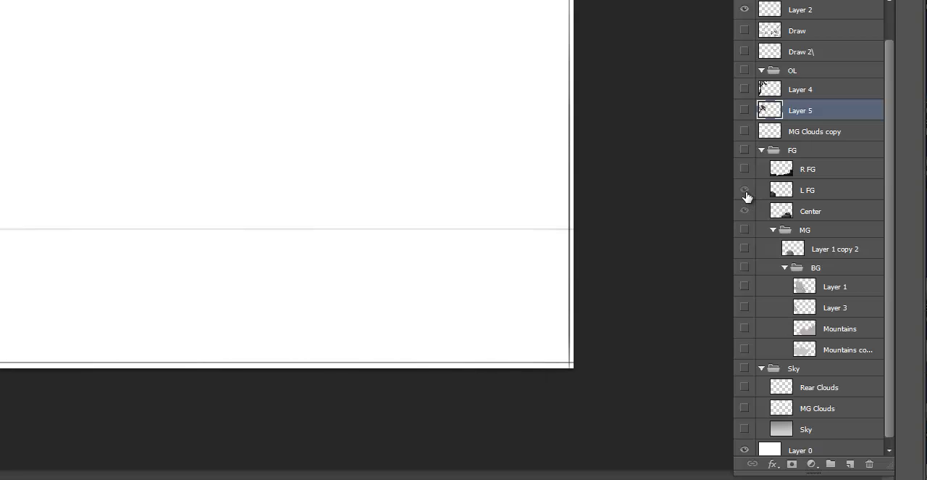
{"action": "left_click", "coordinate": [746, 193]}
{"action": "left_click", "coordinate": [745, 189]}
{"action": "left_click", "coordinate": [746, 210]}
{"action": "left_click", "coordinate": [743, 150]}
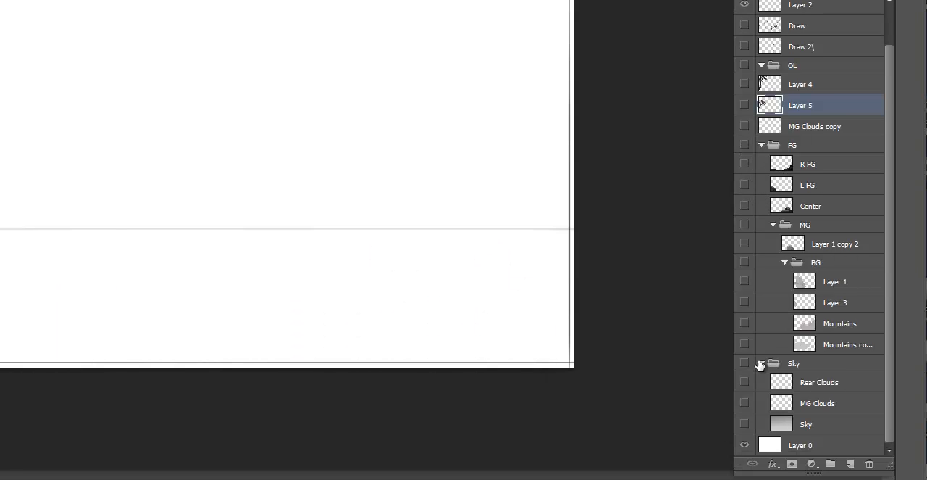
- Collapse the Sky, OL and FG layer groups
{"action": "left_click", "coordinate": [761, 368]}
{"action": "left_click", "coordinate": [762, 108]}
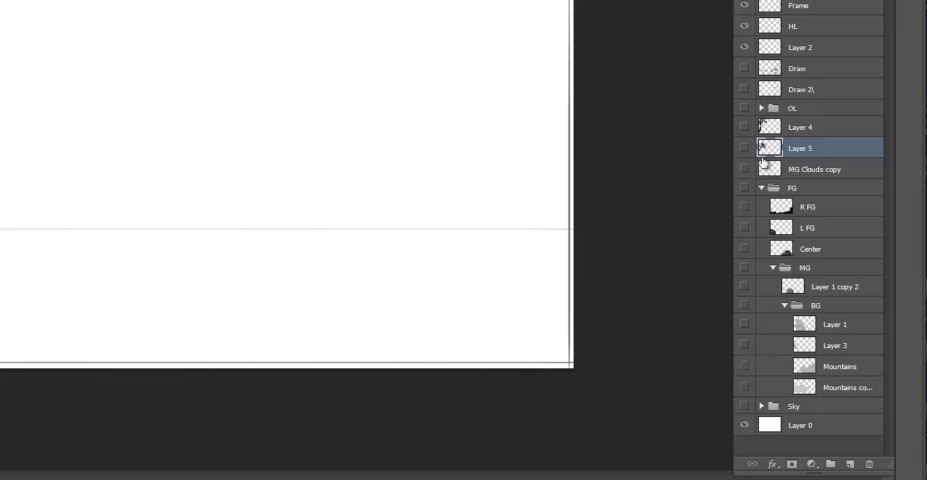
{"action": "left_click", "coordinate": [761, 188]}
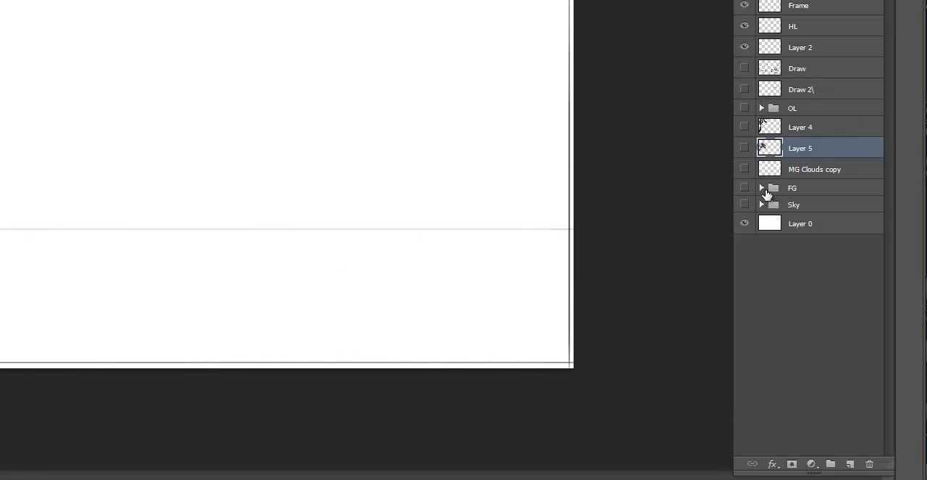
- Move Layer 4, Layer 5 and MG Clouds copy into the OL group
{"action": "left_click", "coordinate": [810, 130]}
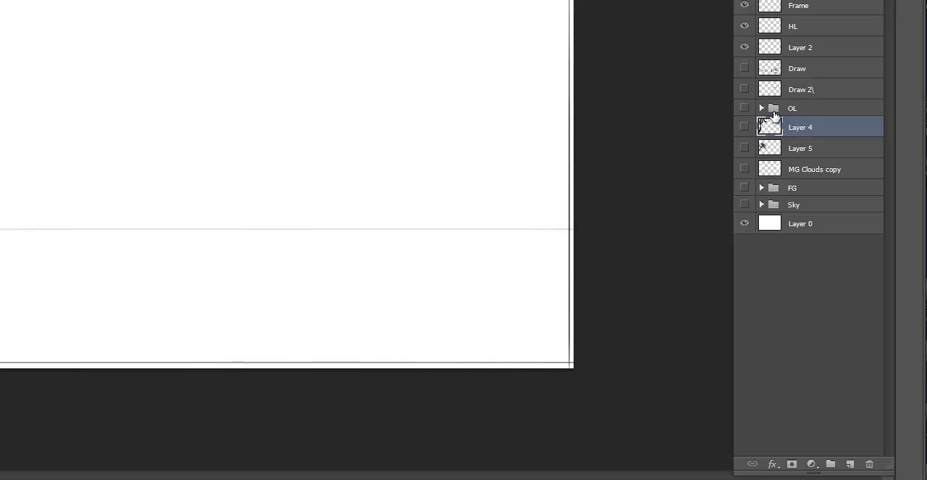
{"action": "left_click", "coordinate": [815, 147]}
{"action": "left_click", "coordinate": [814, 169], "text": "shift"}
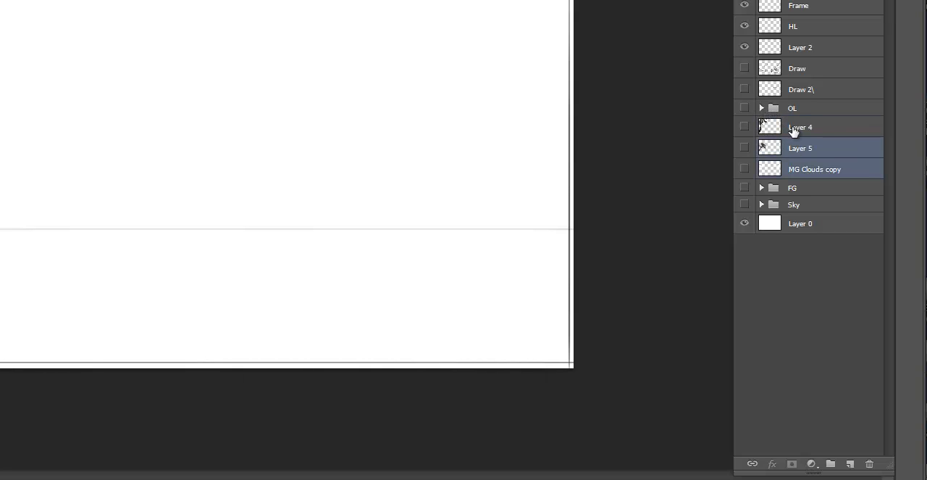
{"action": "left_click_drag", "start_coordinate": [797, 126], "coordinate": [774, 113]}
{"action": "left_click", "coordinate": [818, 171], "text": "shift"}
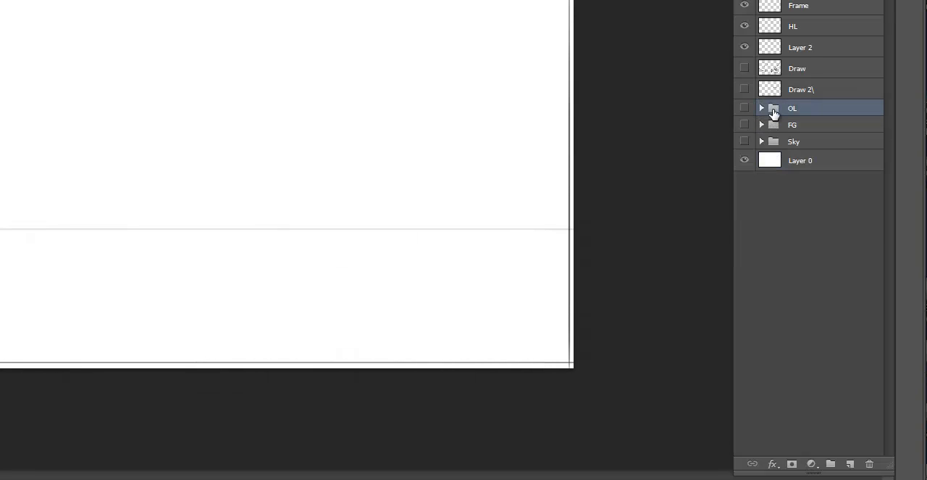
- Add a new layer above the OL group and switch from the leaf brush to a small plain brush
{"action": "left_click", "coordinate": [850, 463]}
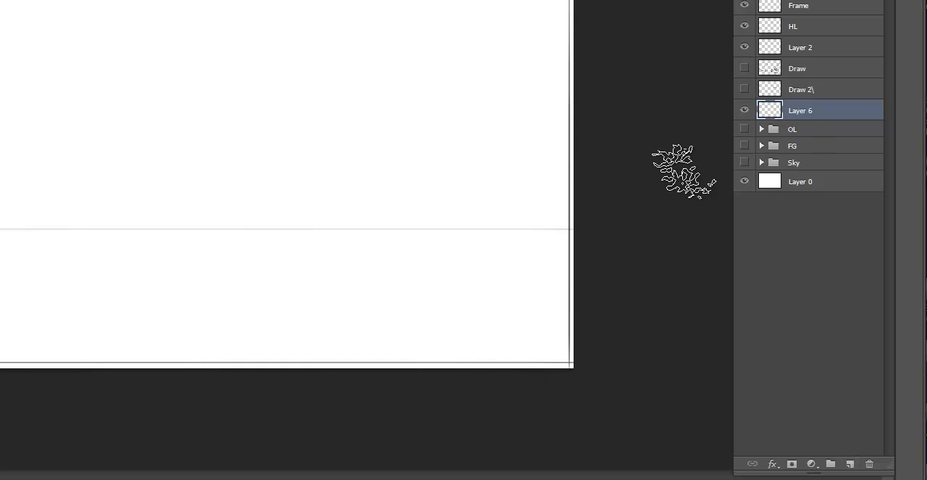
{"action": "key", "text": "ctrl+minus"}
{"action": "key", "text": "ctrl+minus"}
{"action": "key", "text": "ctrl+plus"}
{"action": "key", "text": "ctrl+plus"}
{"action": "key", "text": "ctrl+plus"}
{"action": "key", "text": "ctrl+plus"}
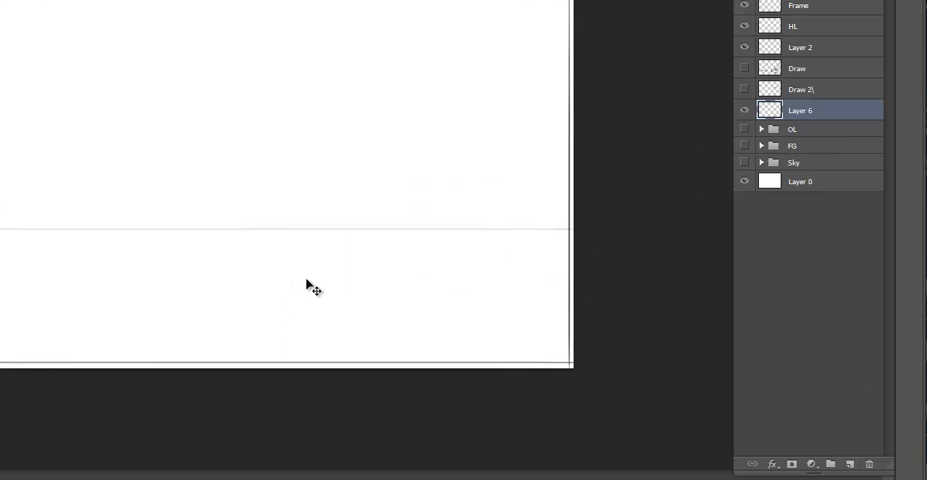
{"action": "left_click_drag", "start_coordinate": [342, 217], "coordinate": [400, 172]}
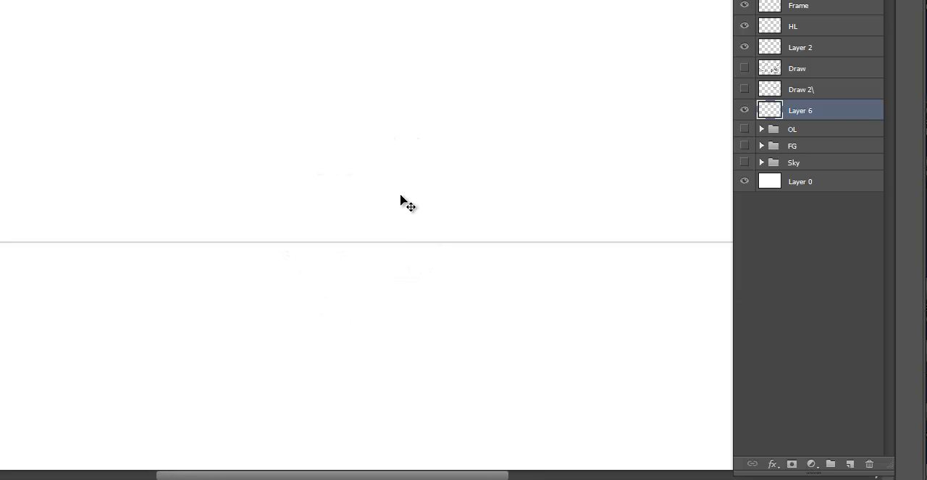
{"action": "key", "text": "ctrl+plus"}
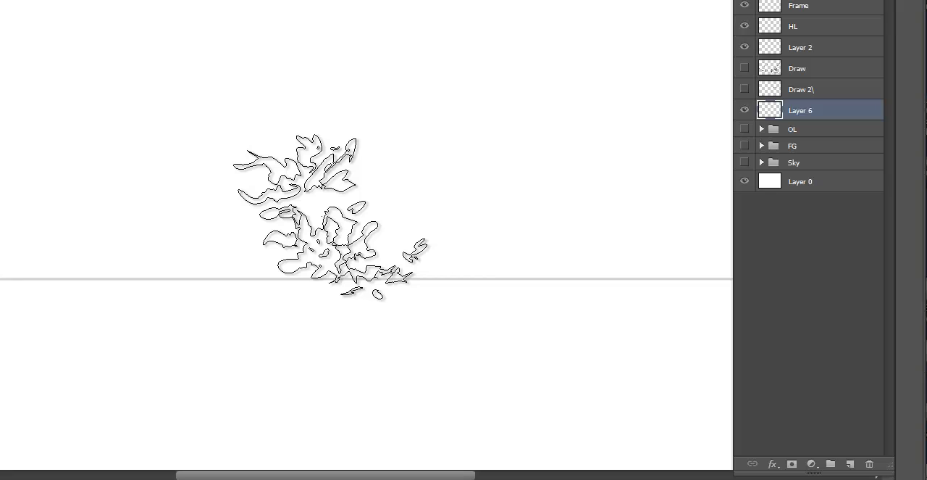
{"action": "key", "text": "ctrl+minus"}
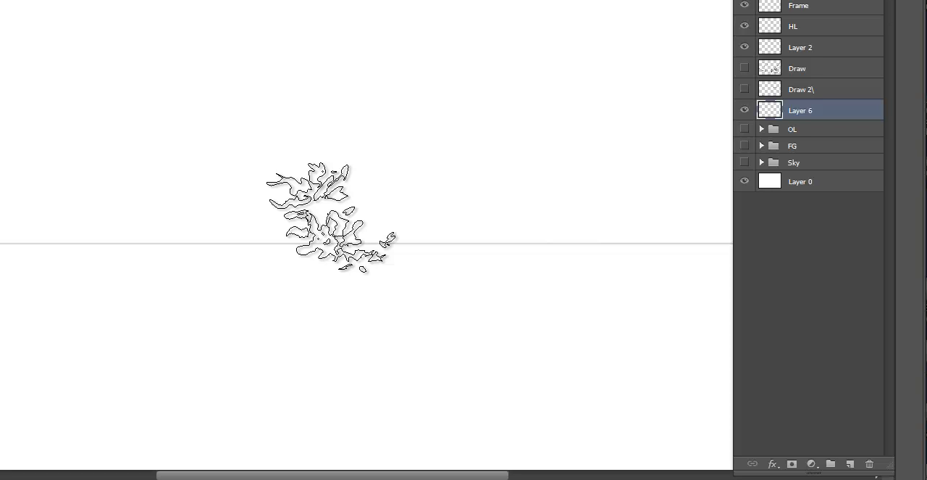
{"action": "right_click", "coordinate": [334, 145]}
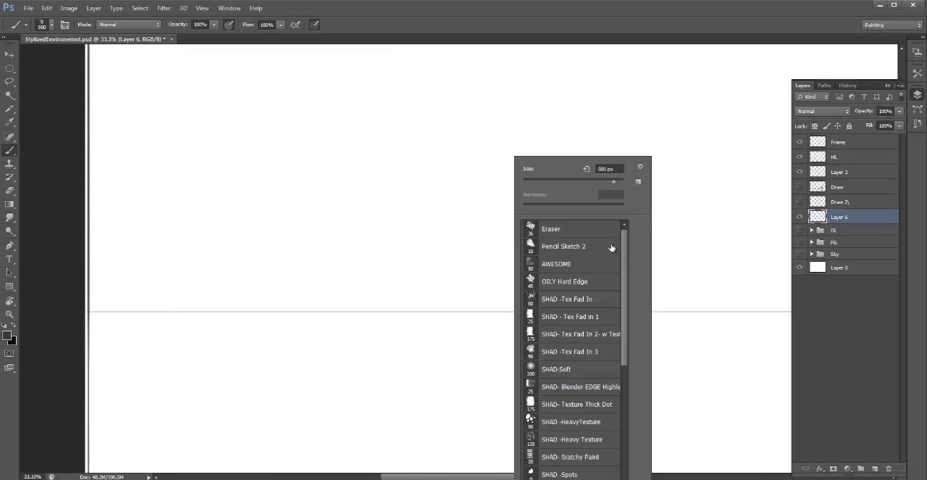
{"action": "left_click", "coordinate": [612, 248]}
{"action": "left_click", "coordinate": [463, 228]}
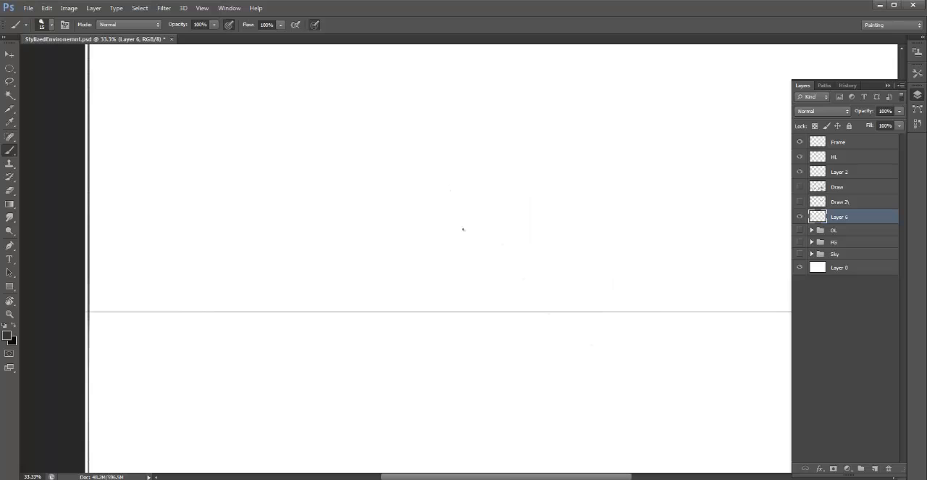
- Sketch a corner from a vertical line and two receding base lines, with a second line above the one sloping across the horizon
{"action": "left_click_drag", "start_coordinate": [406, 277], "coordinate": [622, 327]}
{"action": "left_click_drag", "start_coordinate": [406, 276], "coordinate": [407, 199]}
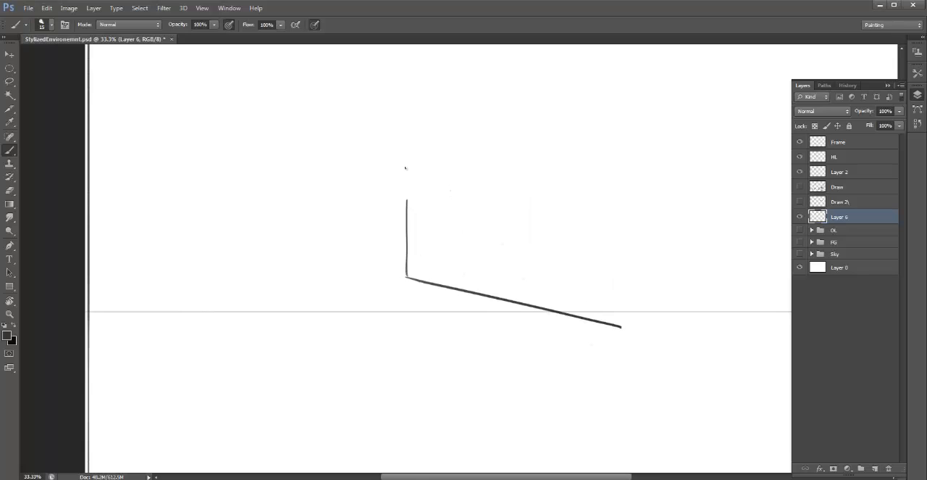
{"action": "left_click_drag", "start_coordinate": [314, 283], "coordinate": [221, 284]}
{"action": "left_click_drag", "start_coordinate": [405, 265], "coordinate": [651, 315]}
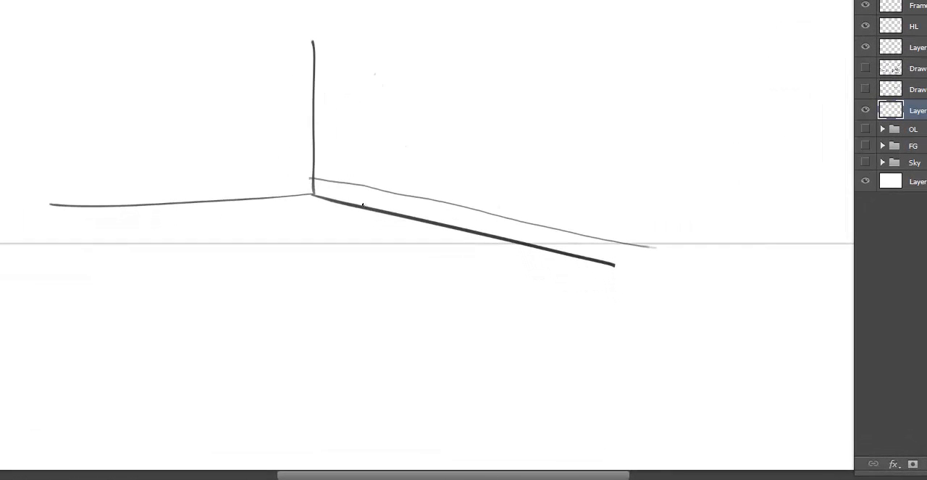
- Sketch a row of flat rocks along the sloping base line, smaller and smaller away from the corner
{"action": "mouse_move", "coordinate": [363, 206]}
{"action": "left_mouse_down"}
{"action": "mouse_move", "coordinate": [343, 215]}
{"action": "mouse_move", "coordinate": [395, 211]}
{"action": "left_mouse_up"}
{"action": "left_click_drag", "start_coordinate": [440, 233], "coordinate": [470, 234]}
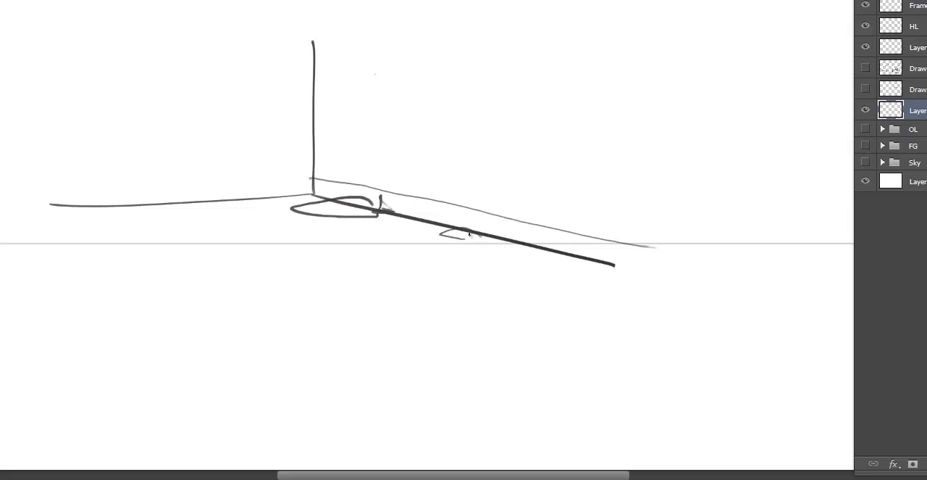
{"action": "left_click_drag", "start_coordinate": [526, 275], "coordinate": [506, 279]}
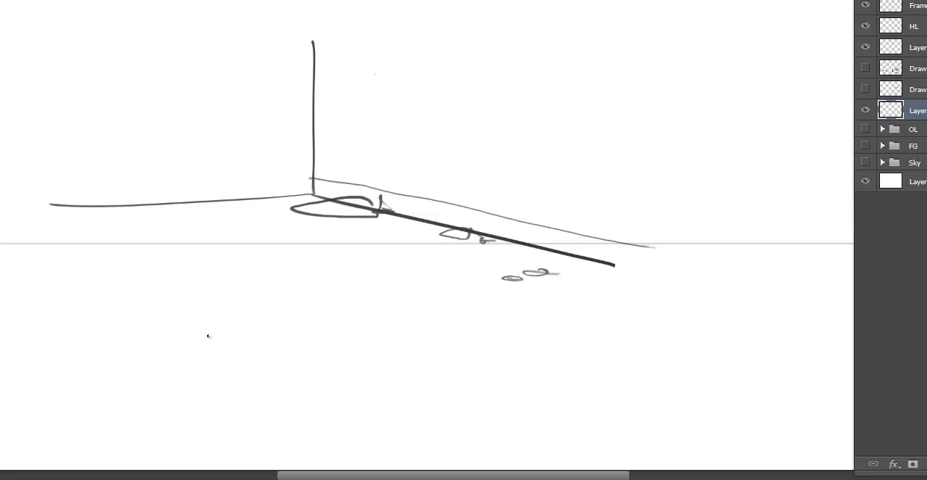
- Sketch the left edge of a winding path below the horizon line, with rock shapes beside its bends
{"action": "mouse_move", "coordinate": [203, 365]}
{"action": "left_mouse_down"}
{"action": "mouse_move", "coordinate": [400, 275]}
{"action": "mouse_move", "coordinate": [467, 274]}
{"action": "left_mouse_up"}
{"action": "mouse_move", "coordinate": [230, 295]}
{"action": "left_mouse_down"}
{"action": "mouse_move", "coordinate": [239, 321]}
{"action": "mouse_move", "coordinate": [233, 298]}
{"action": "mouse_move", "coordinate": [179, 312]}
{"action": "mouse_move", "coordinate": [216, 307]}
{"action": "left_mouse_up"}
{"action": "mouse_move", "coordinate": [224, 367]}
{"action": "left_mouse_down"}
{"action": "mouse_move", "coordinate": [125, 370]}
{"action": "mouse_move", "coordinate": [234, 375]}
{"action": "mouse_move", "coordinate": [103, 378]}
{"action": "left_mouse_up"}
{"action": "left_click_drag", "start_coordinate": [216, 388], "coordinate": [270, 384]}
{"action": "mouse_move", "coordinate": [142, 371]}
{"action": "left_mouse_down"}
{"action": "mouse_move", "coordinate": [131, 330]}
{"action": "mouse_move", "coordinate": [103, 376]}
{"action": "left_mouse_up"}
{"action": "mouse_move", "coordinate": [111, 331]}
{"action": "left_mouse_down"}
{"action": "mouse_move", "coordinate": [67, 362]}
{"action": "mouse_move", "coordinate": [133, 377]}
{"action": "left_mouse_up"}
{"action": "left_click_drag", "start_coordinate": [269, 377], "coordinate": [280, 374]}
{"action": "mouse_move", "coordinate": [371, 351]}
{"action": "left_mouse_down"}
{"action": "mouse_move", "coordinate": [362, 352]}
{"action": "mouse_move", "coordinate": [380, 340]}
{"action": "left_mouse_up"}
- Sketch the right edge of the winding path, with a cluster of overlapping large rocks in the foreground
{"action": "mouse_move", "coordinate": [439, 313]}
{"action": "left_mouse_down"}
{"action": "mouse_move", "coordinate": [455, 311]}
{"action": "mouse_move", "coordinate": [380, 298]}
{"action": "mouse_move", "coordinate": [518, 288]}
{"action": "left_mouse_up"}
{"action": "left_click_drag", "start_coordinate": [515, 288], "coordinate": [379, 298]}
{"action": "mouse_move", "coordinate": [379, 298]}
{"action": "left_mouse_down"}
{"action": "mouse_move", "coordinate": [476, 330]}
{"action": "mouse_move", "coordinate": [495, 354]}
{"action": "mouse_move", "coordinate": [378, 441]}
{"action": "left_mouse_up"}
{"action": "mouse_move", "coordinate": [499, 361]}
{"action": "left_mouse_down"}
{"action": "mouse_move", "coordinate": [344, 460]}
{"action": "mouse_move", "coordinate": [375, 449]}
{"action": "left_mouse_up"}
{"action": "mouse_move", "coordinate": [293, 435]}
{"action": "left_mouse_down"}
{"action": "mouse_move", "coordinate": [442, 428]}
{"action": "mouse_move", "coordinate": [453, 457]}
{"action": "left_mouse_up"}
{"action": "left_click_drag", "start_coordinate": [395, 418], "coordinate": [455, 457]}
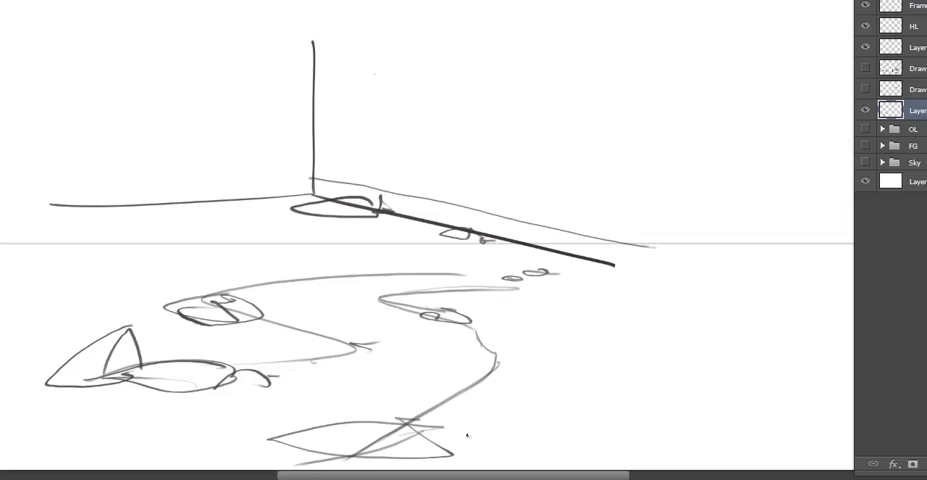
{"action": "mouse_move", "coordinate": [438, 424]}
{"action": "left_mouse_down"}
{"action": "mouse_move", "coordinate": [473, 458]}
{"action": "mouse_move", "coordinate": [392, 429]}
{"action": "left_mouse_up"}
{"action": "mouse_move", "coordinate": [392, 417]}
{"action": "left_mouse_down"}
{"action": "mouse_move", "coordinate": [371, 409]}
{"action": "mouse_move", "coordinate": [363, 428]}
{"action": "mouse_move", "coordinate": [450, 426]}
{"action": "left_mouse_up"}
{"action": "left_click_drag", "start_coordinate": [450, 407], "coordinate": [472, 411]}
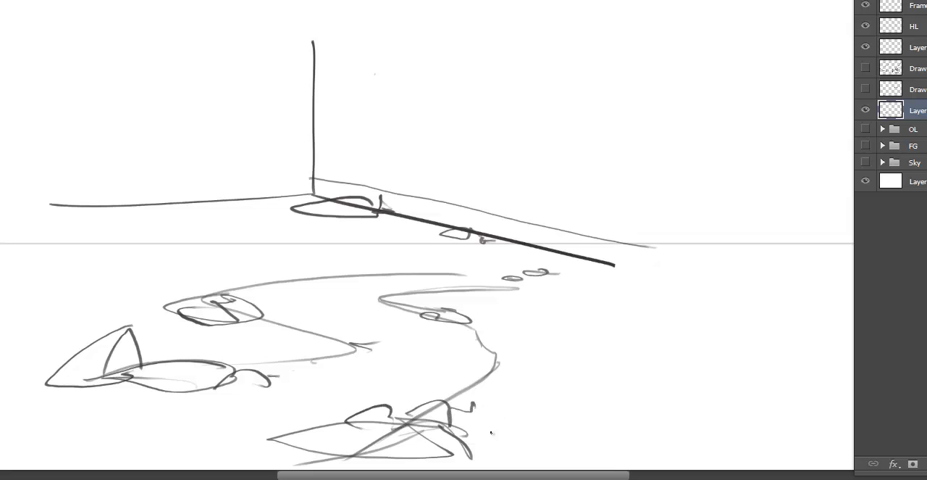
- Handwrite size labels beside the near, middle and far rocks, and clear the whole sketch from the layer
{"action": "mouse_move", "coordinate": [446, 435]}
{"action": "left_mouse_down"}
{"action": "mouse_move", "coordinate": [540, 404]}
{"action": "mouse_move", "coordinate": [578, 419]}
{"action": "mouse_move", "coordinate": [655, 407]}
{"action": "mouse_move", "coordinate": [668, 418]}
{"action": "left_mouse_up"}
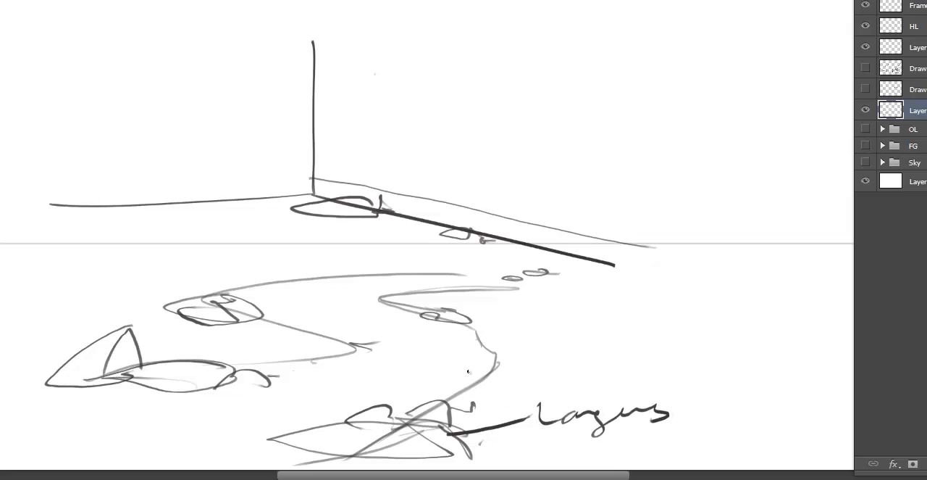
{"action": "mouse_move", "coordinate": [449, 316]}
{"action": "left_mouse_down"}
{"action": "mouse_move", "coordinate": [580, 324]}
{"action": "mouse_move", "coordinate": [586, 303]}
{"action": "left_mouse_up"}
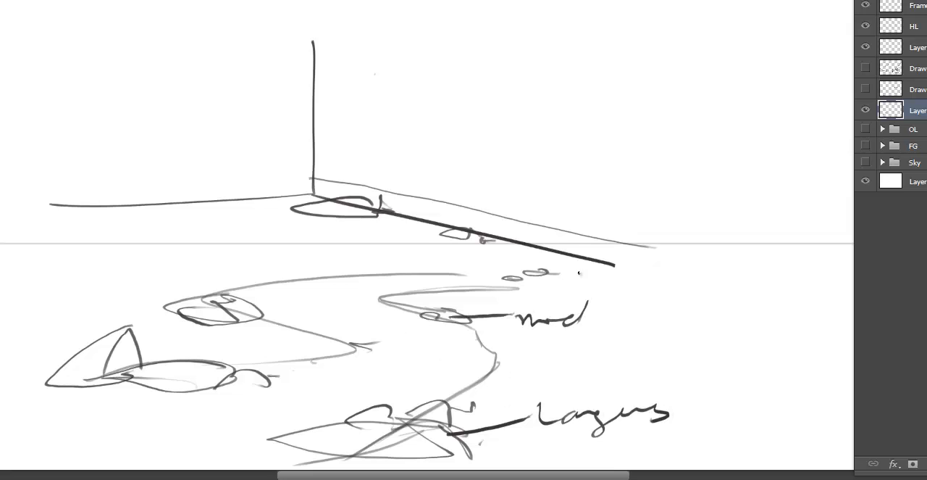
{"action": "mouse_move", "coordinate": [566, 271]}
{"action": "left_mouse_down"}
{"action": "mouse_move", "coordinate": [550, 277]}
{"action": "mouse_move", "coordinate": [620, 283]}
{"action": "mouse_move", "coordinate": [632, 297]}
{"action": "left_mouse_up"}
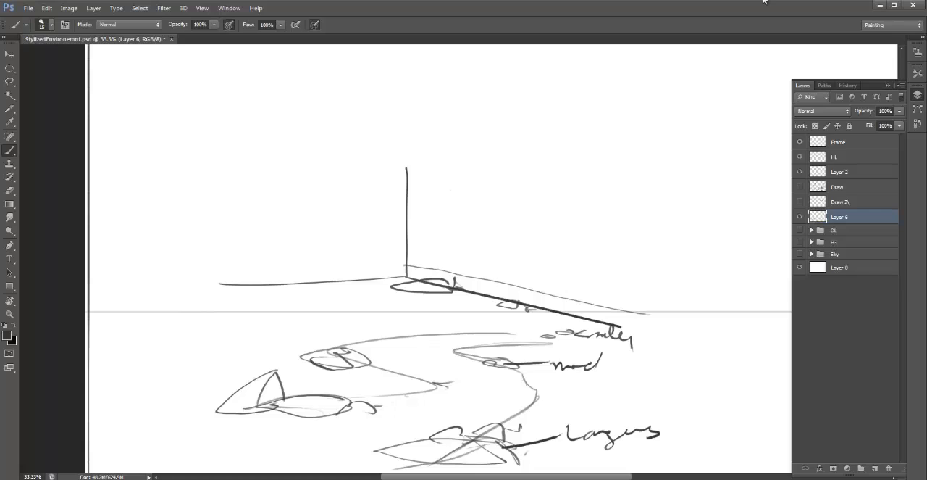
{"action": "key", "text": "Delete"}
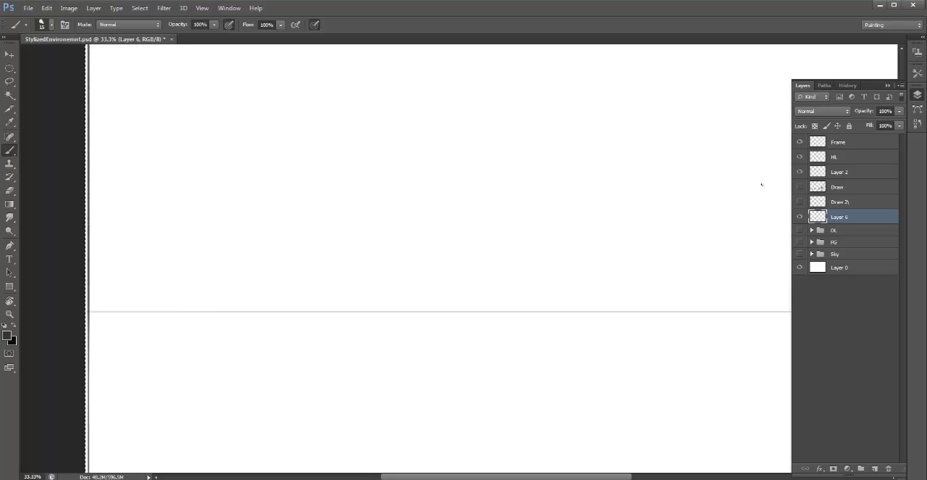
- Rename the new empty layer as Rock
{"action": "key", "text": "l"}
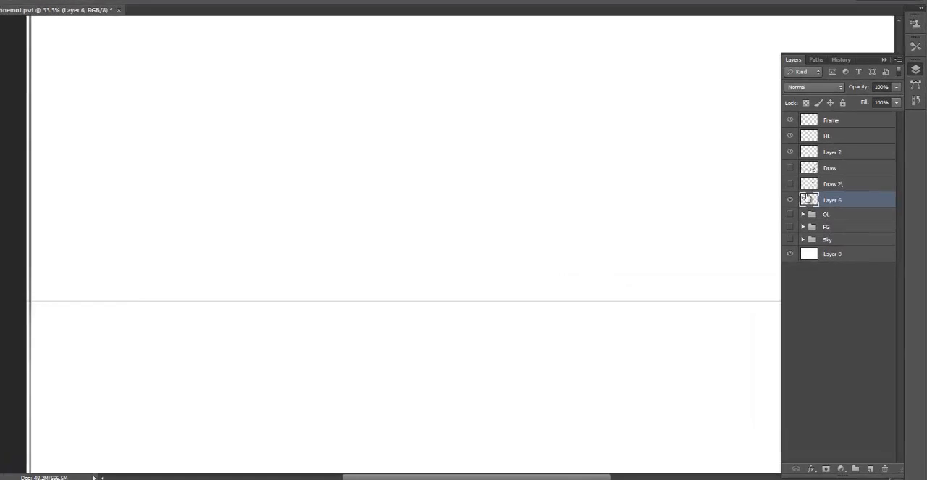
{"action": "double_click", "coordinate": [840, 200]}
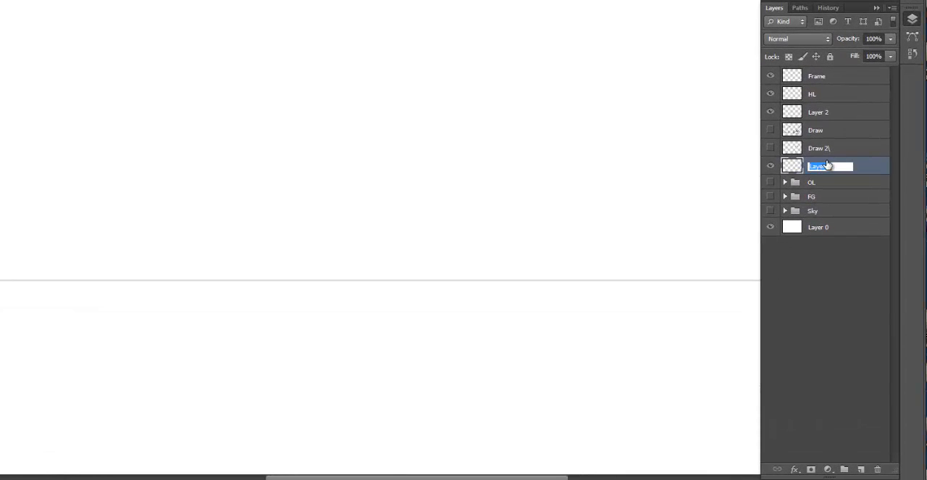
{"action": "type", "text": "Rock"}
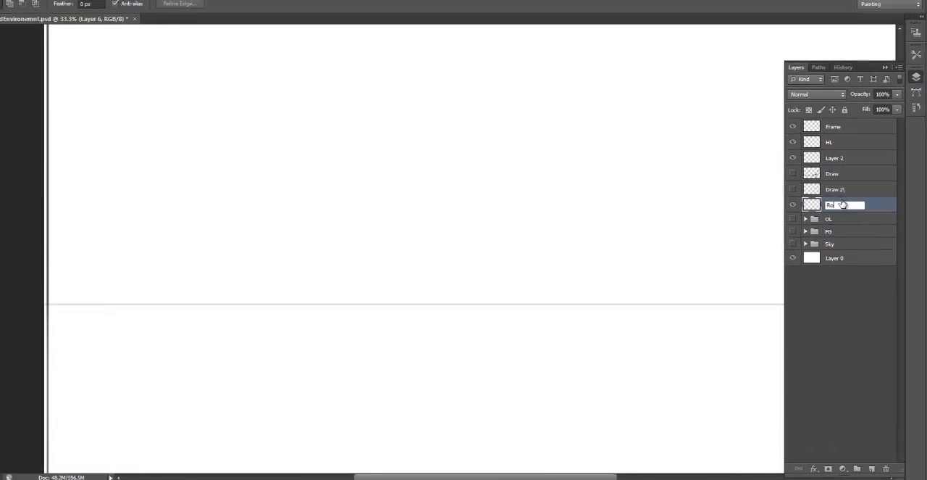
{"action": "key", "text": "Return"}
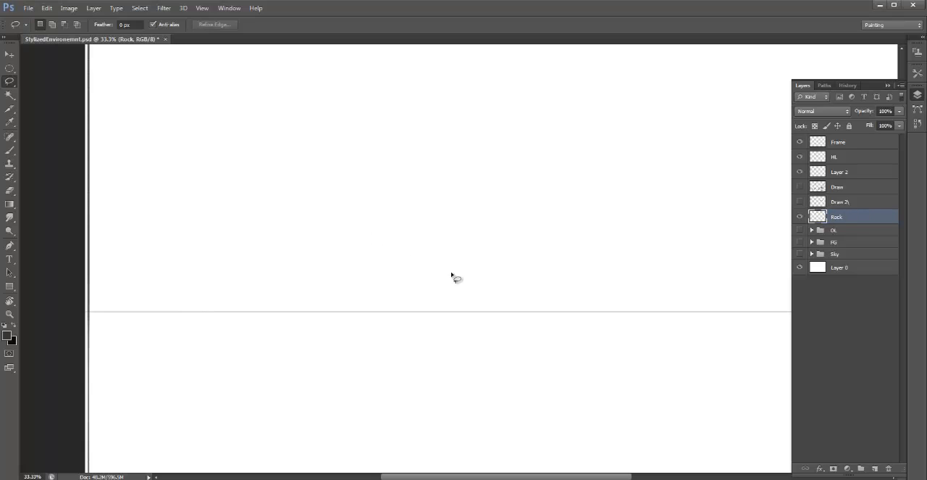
- Lasso an elongated diagonal rock shape across the horizon line and set the foreground color to gray 7b7979
{"action": "mouse_move", "coordinate": [465, 279]}
{"action": "left_mouse_down"}
{"action": "mouse_move", "coordinate": [342, 207]}
{"action": "mouse_move", "coordinate": [293, 192]}
{"action": "mouse_move", "coordinate": [246, 192]}
{"action": "mouse_move", "coordinate": [250, 224]}
{"action": "mouse_move", "coordinate": [295, 294]}
{"action": "mouse_move", "coordinate": [324, 325]}
{"action": "mouse_move", "coordinate": [369, 349]}
{"action": "mouse_move", "coordinate": [472, 379]}
{"action": "mouse_move", "coordinate": [494, 368]}
{"action": "mouse_move", "coordinate": [466, 296]}
{"action": "left_mouse_up"}
{"action": "left_click", "coordinate": [7, 335]}
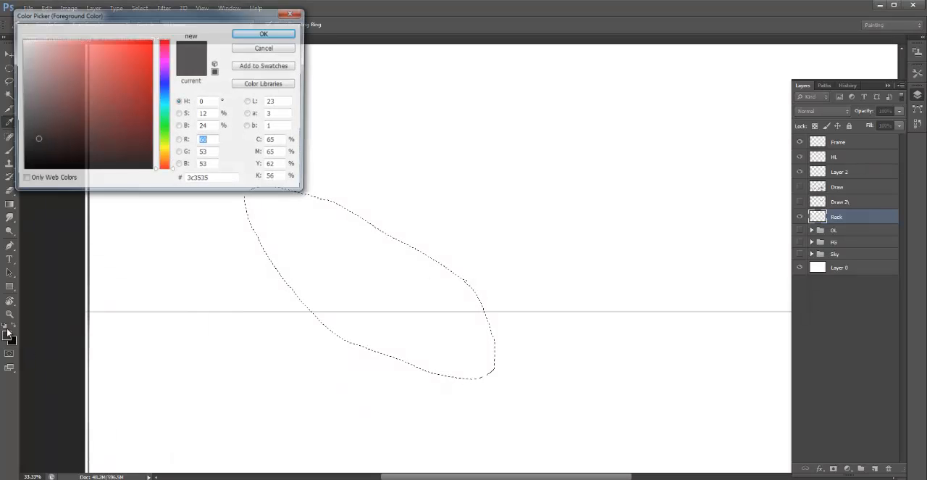
{"action": "left_click", "coordinate": [23, 106]}
{"action": "left_click", "coordinate": [265, 33]}
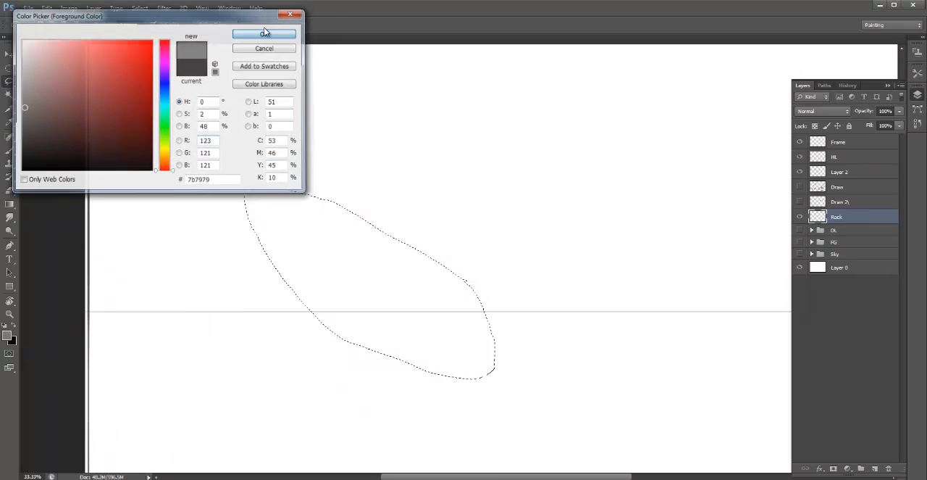
- Fill the rock selection with the gray foreground color using the Paint Bucket, and deselect it
{"action": "key", "text": "b"}
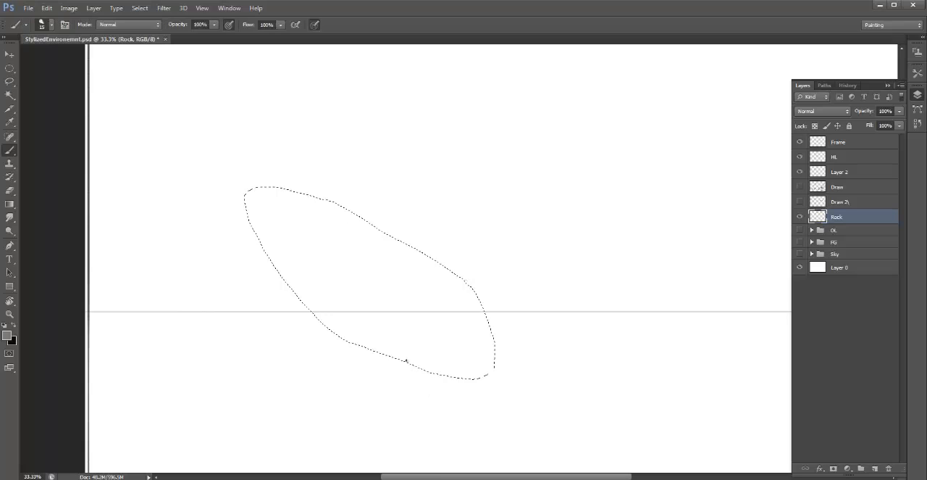
{"action": "right_click", "coordinate": [11, 150]}
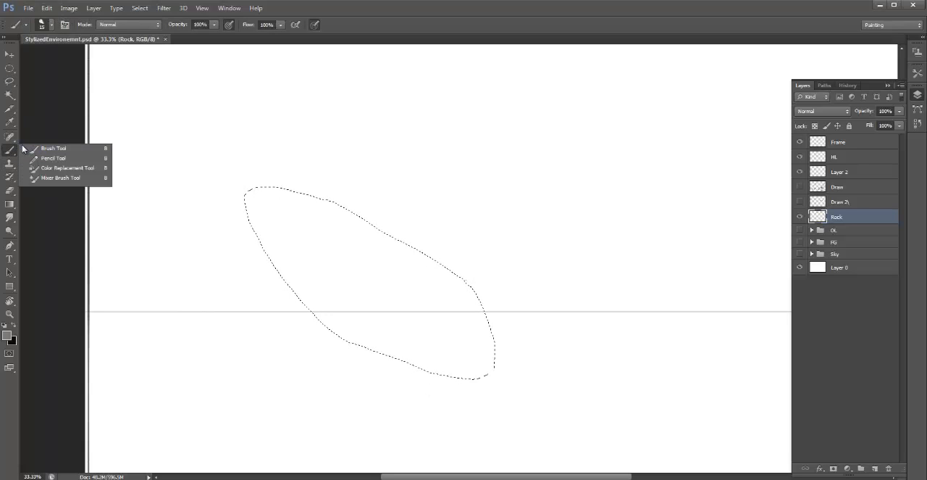
{"action": "left_click", "coordinate": [23, 148]}
{"action": "key", "text": "g"}
{"action": "right_click", "coordinate": [9, 205]}
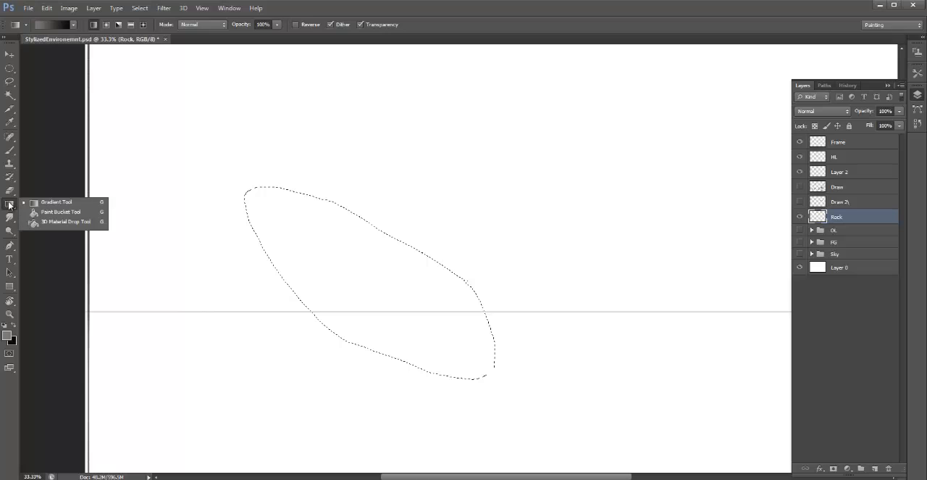
{"action": "left_click", "coordinate": [52, 213]}
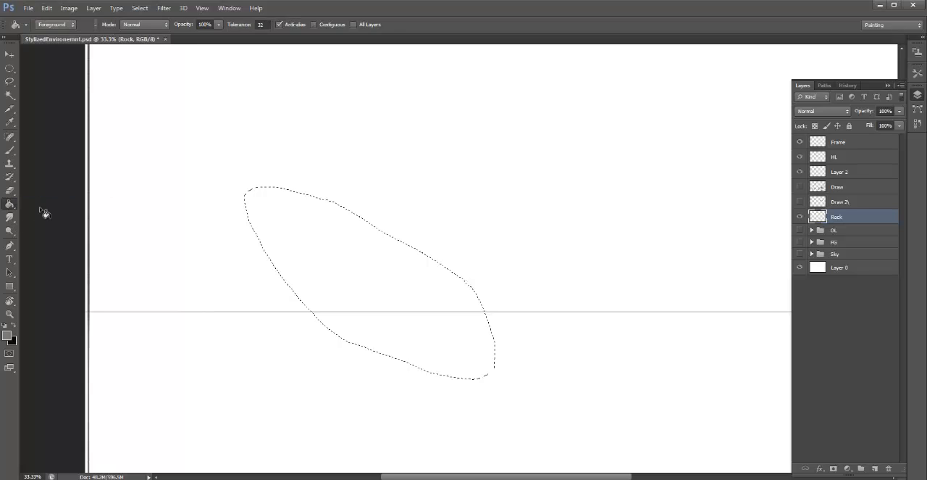
{"action": "left_click", "coordinate": [327, 233]}
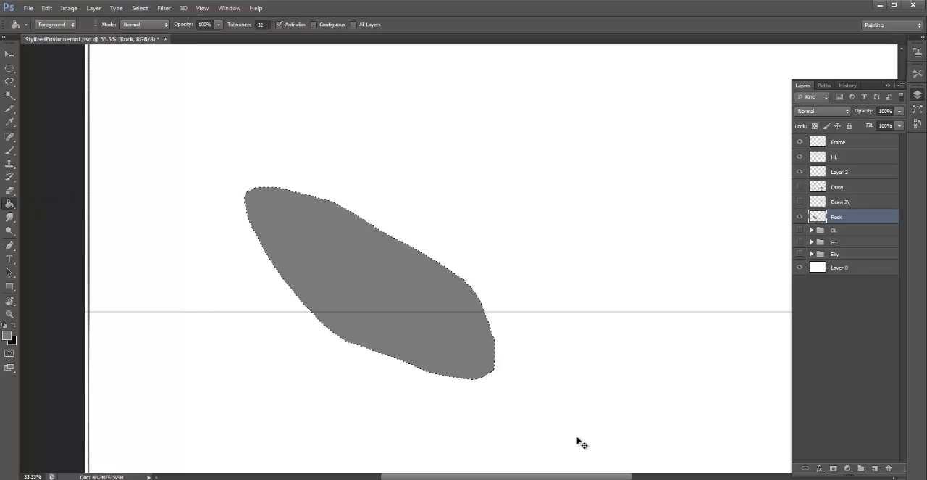
{"action": "key", "text": "ctrl+d"}
- Lasso a long jagged crack along the rock's lower side and three smaller shadow shapes beneath it
{"action": "key", "text": "l"}
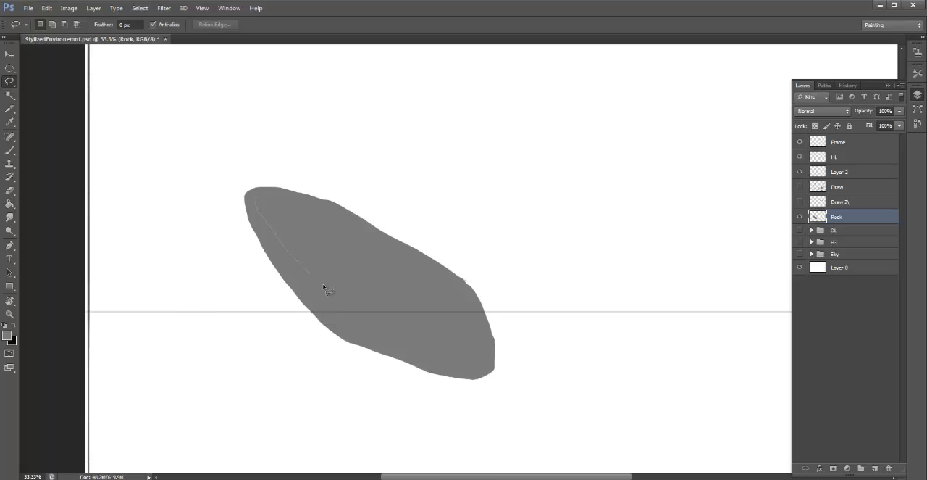
{"action": "left_click_drag", "start_coordinate": [324, 287], "coordinate": [438, 344]}
{"action": "mouse_move", "coordinate": [488, 358]}
{"action": "left_mouse_down"}
{"action": "mouse_move", "coordinate": [424, 344]}
{"action": "mouse_move", "coordinate": [365, 316]}
{"action": "left_mouse_up"}
{"action": "left_click_drag", "start_coordinate": [258, 219], "coordinate": [253, 194]}
{"action": "mouse_move", "coordinate": [371, 330]}
{"action": "left_mouse_down"}
{"action": "mouse_move", "coordinate": [431, 354]}
{"action": "mouse_move", "coordinate": [333, 321]}
{"action": "mouse_move", "coordinate": [345, 339]}
{"action": "mouse_move", "coordinate": [332, 320]}
{"action": "left_mouse_up"}
{"action": "mouse_move", "coordinate": [432, 364]}
{"action": "left_mouse_down"}
{"action": "mouse_move", "coordinate": [485, 364]}
{"action": "mouse_move", "coordinate": [484, 374]}
{"action": "mouse_move", "coordinate": [424, 368]}
{"action": "left_mouse_up"}
- Darken the selected crack and shadow shapes using Levels with the midtone input at 0.71, and deselect them
{"action": "key", "text": "ctrl+l"}
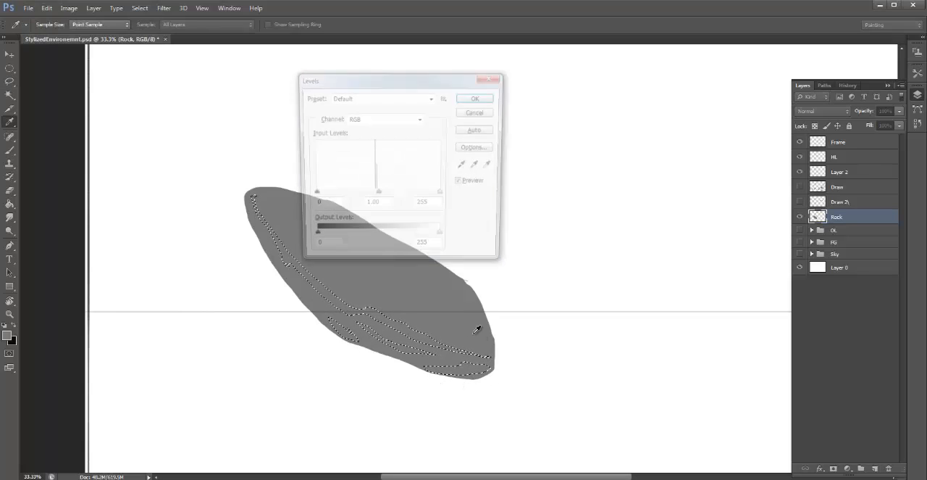
{"action": "left_click_drag", "start_coordinate": [377, 196], "coordinate": [391, 197]}
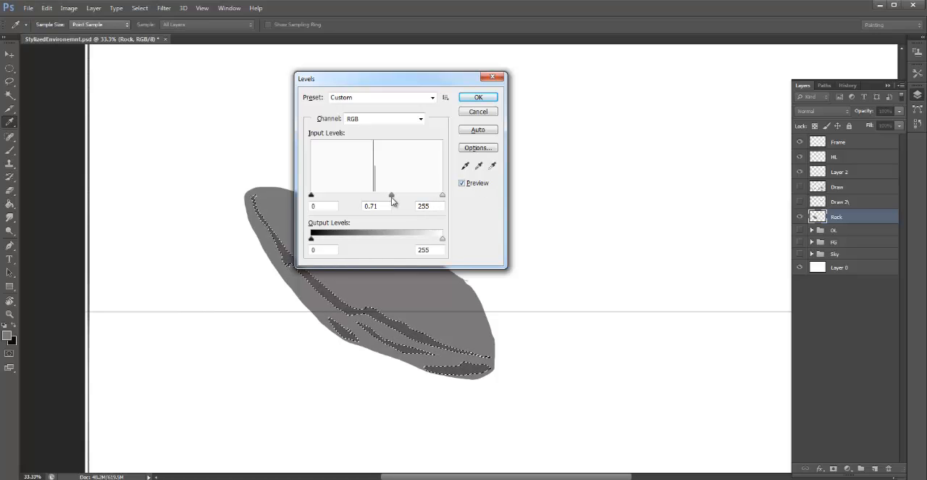
{"action": "left_click", "coordinate": [482, 97]}
{"action": "key", "text": "ctrl+d"}
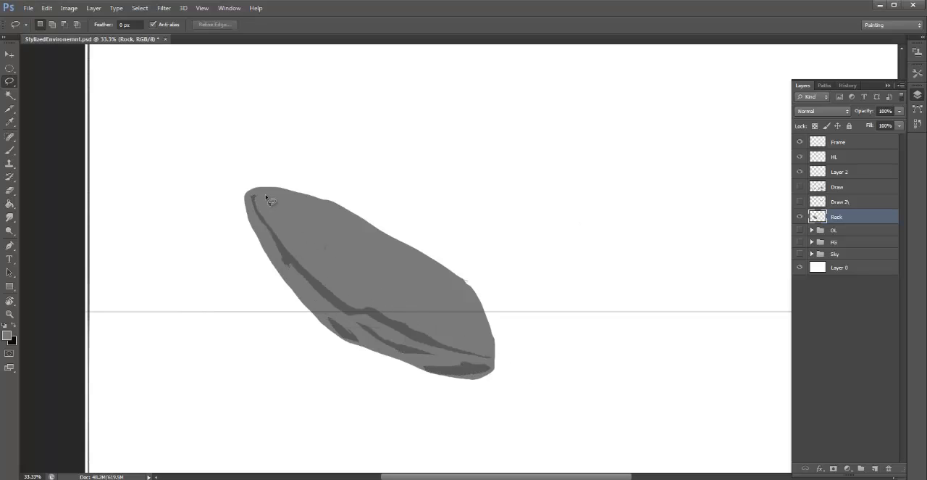
{"action": "mouse_move", "coordinate": [265, 190]}
{"action": "left_mouse_down"}
{"action": "mouse_move", "coordinate": [358, 294]}
{"action": "mouse_move", "coordinate": [437, 341]}
{"action": "mouse_move", "coordinate": [505, 352]}
{"action": "mouse_move", "coordinate": [406, 222]}
{"action": "mouse_move", "coordinate": [229, 171]}
{"action": "left_mouse_up"}
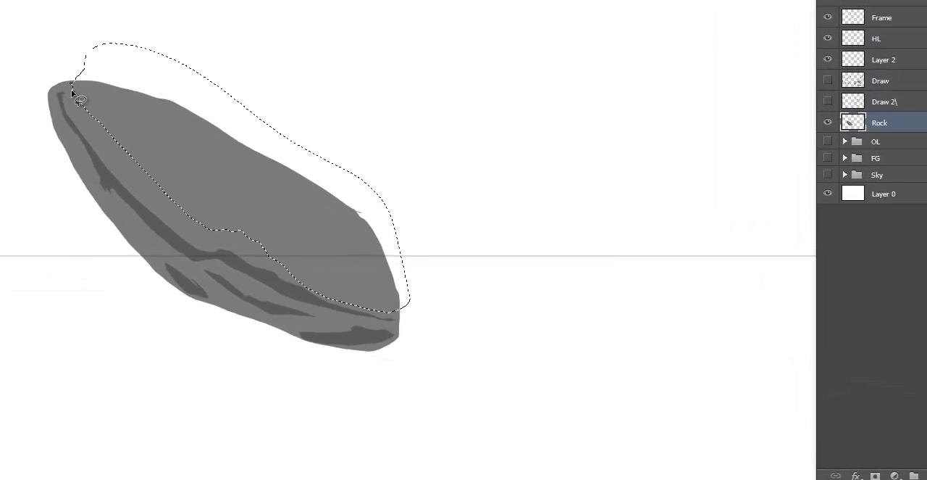
{"action": "key", "text": "ctrl+l"}
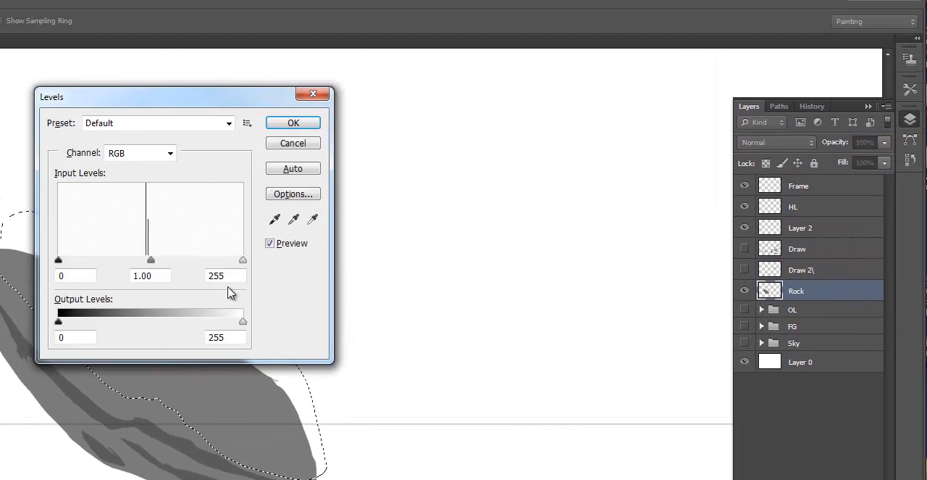
{"action": "left_click_drag", "start_coordinate": [204, 97], "coordinate": [511, 112]}
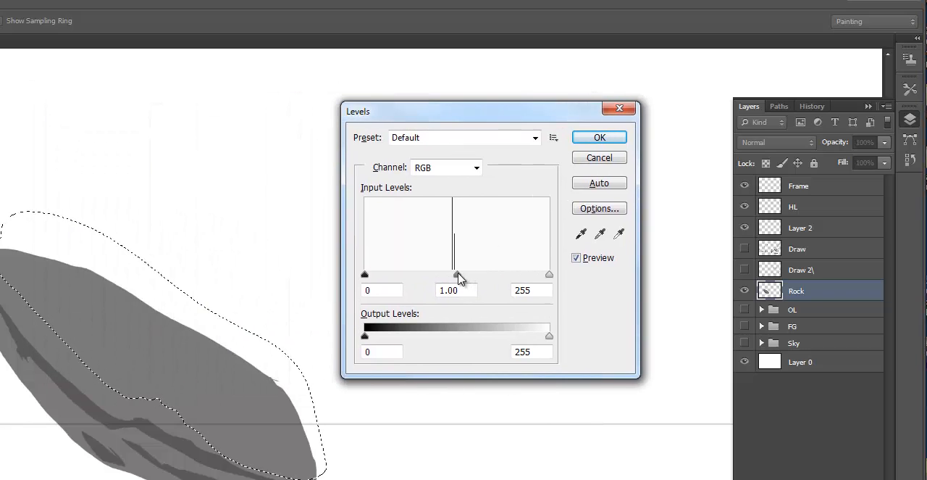
{"action": "left_click_drag", "start_coordinate": [458, 276], "coordinate": [442, 282]}
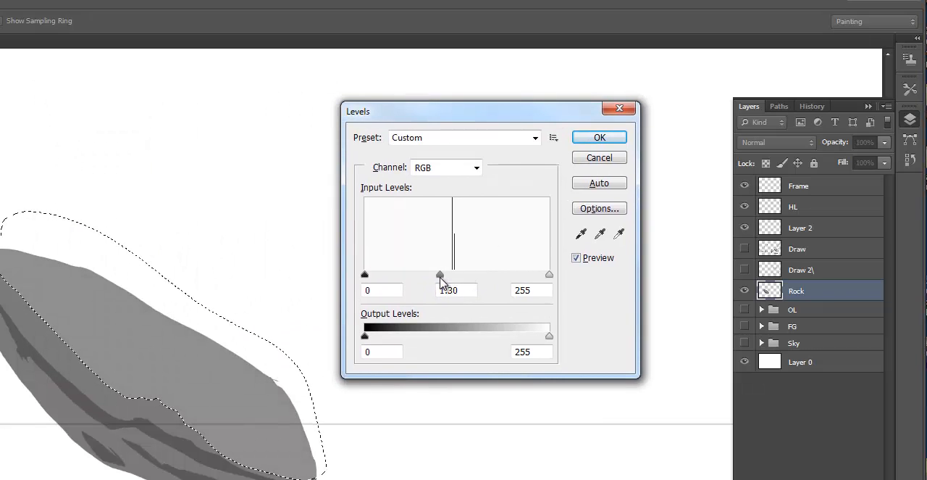
{"action": "left_click_drag", "start_coordinate": [441, 279], "coordinate": [447, 277]}
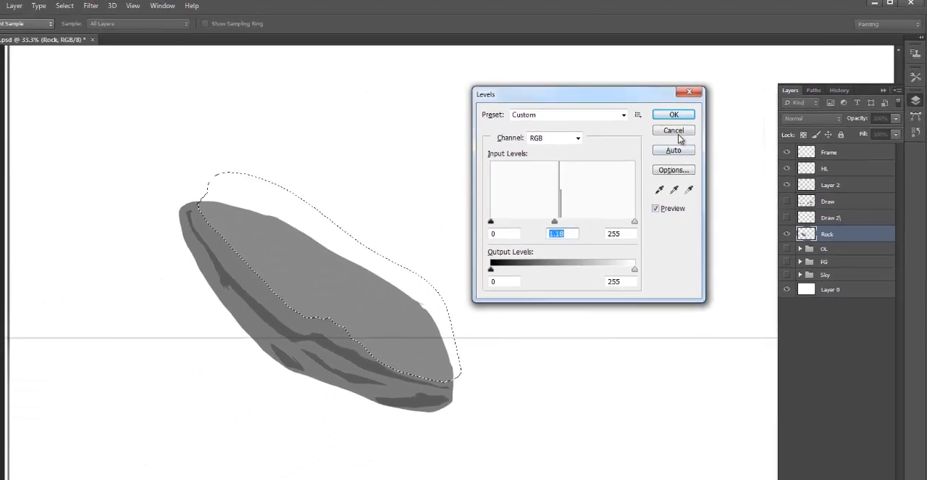
{"action": "left_click", "coordinate": [678, 133]}
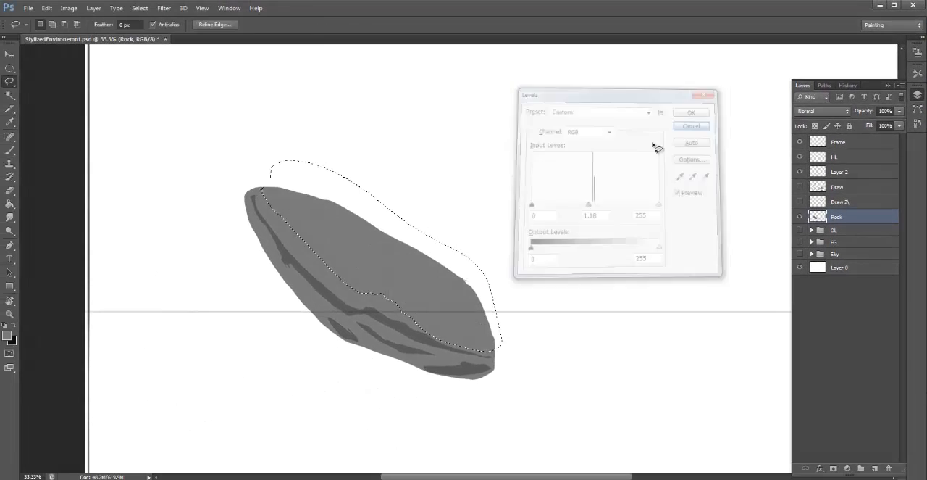
{"action": "key", "text": "ctrl+d"}
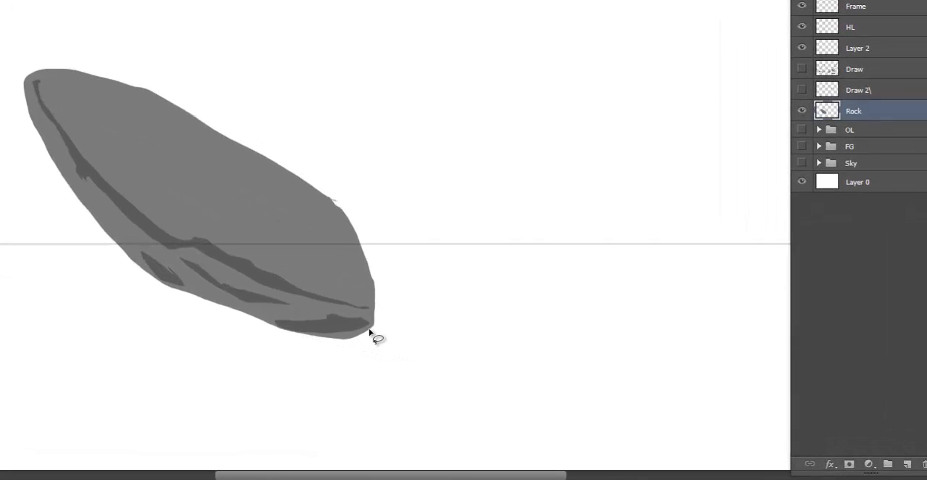
- On a new layer, sketch contour lines over the rock with a slanted line and downward arrow above it, and clear the sketch
{"action": "left_click", "coordinate": [907, 463]}
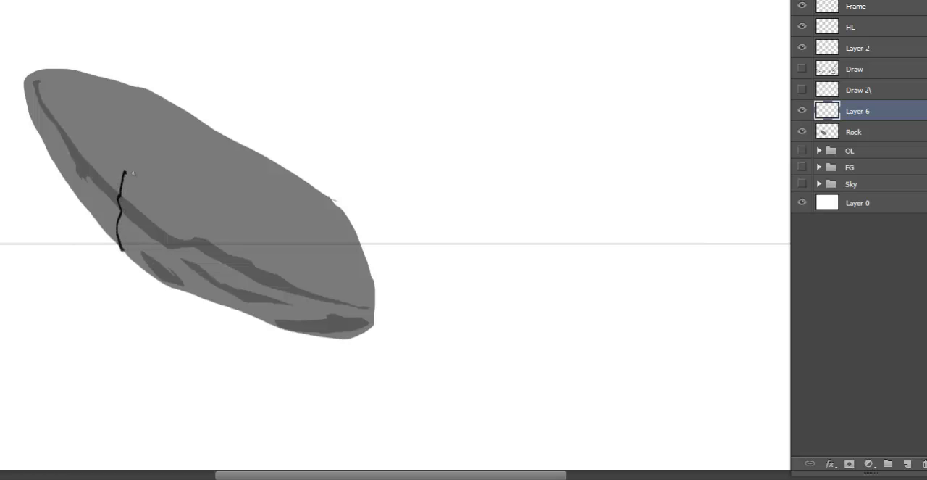
{"action": "mouse_move", "coordinate": [125, 172]}
{"action": "left_mouse_down"}
{"action": "mouse_move", "coordinate": [221, 162]}
{"action": "mouse_move", "coordinate": [293, 166]}
{"action": "left_mouse_up"}
{"action": "mouse_move", "coordinate": [45, 77]}
{"action": "left_mouse_down"}
{"action": "mouse_move", "coordinate": [104, 162]}
{"action": "mouse_move", "coordinate": [145, 197]}
{"action": "mouse_move", "coordinate": [218, 244]}
{"action": "mouse_move", "coordinate": [378, 304]}
{"action": "left_mouse_up"}
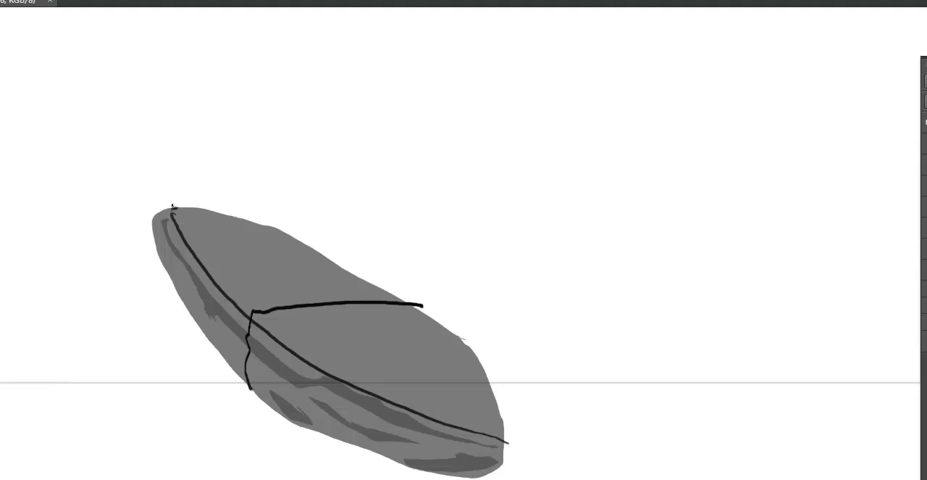
{"action": "left_click_drag", "start_coordinate": [101, 76], "coordinate": [429, 51]}
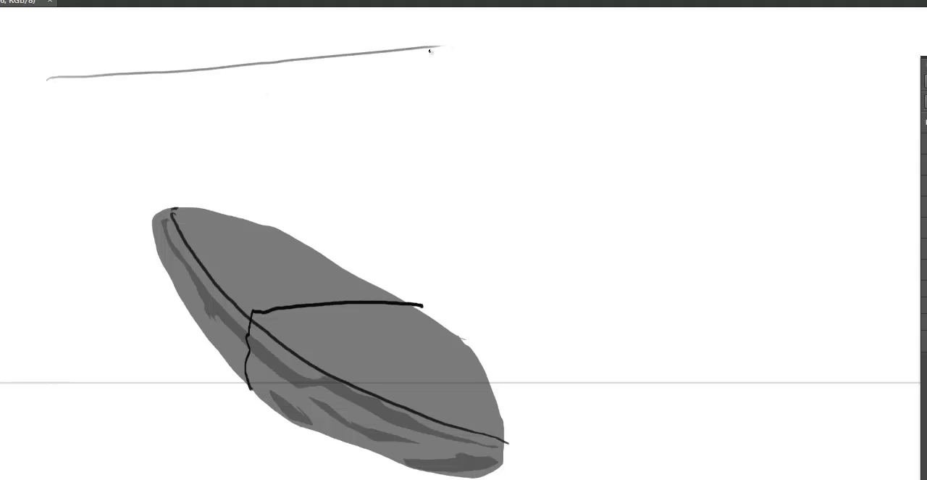
{"action": "mouse_move", "coordinate": [334, 147]}
{"action": "left_mouse_down"}
{"action": "mouse_move", "coordinate": [320, 113]}
{"action": "mouse_move", "coordinate": [360, 108]}
{"action": "left_mouse_up"}
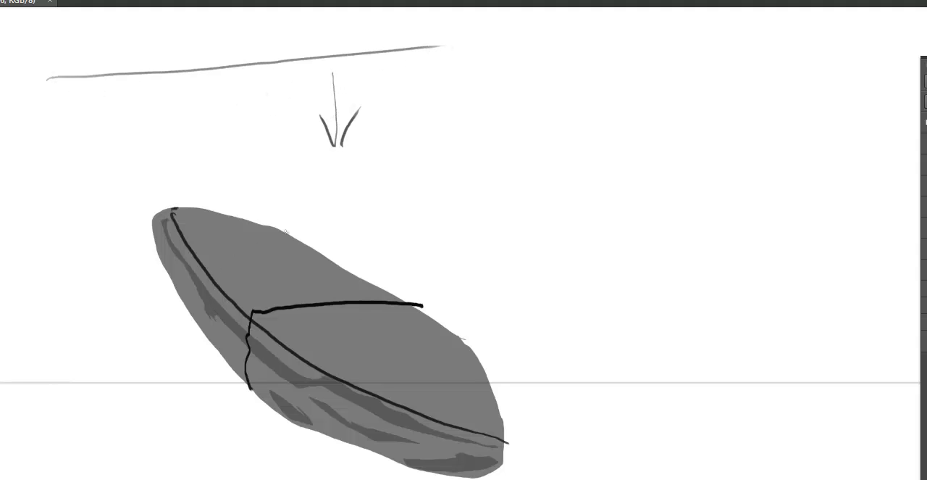
{"action": "mouse_move", "coordinate": [297, 257]}
{"action": "left_mouse_down"}
{"action": "mouse_move", "coordinate": [254, 253]}
{"action": "mouse_move", "coordinate": [218, 265]}
{"action": "left_mouse_up"}
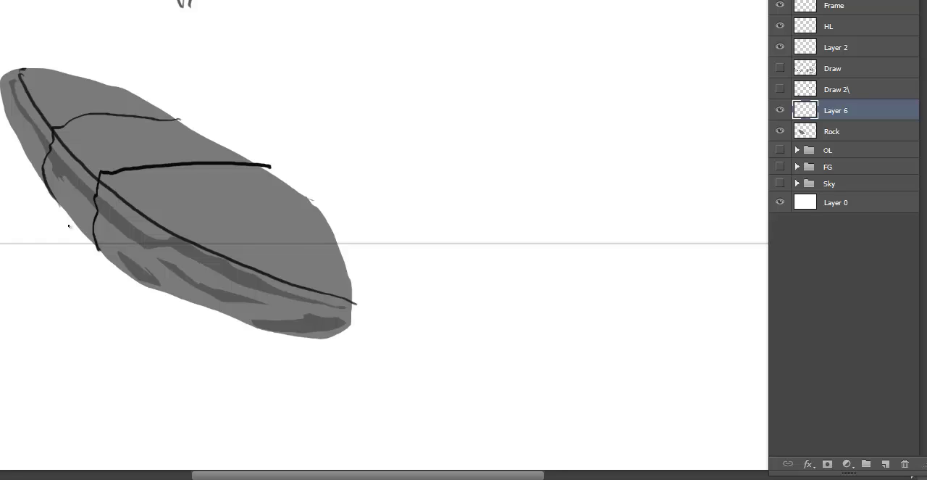
{"action": "key", "text": "ctrl+a"}
{"action": "key", "text": "Delete"}
- On the Rock layer, lasso thin crack shapes across the top surface, three toward the lower end and one near the upper tip
{"action": "left_click", "coordinate": [852, 128]}
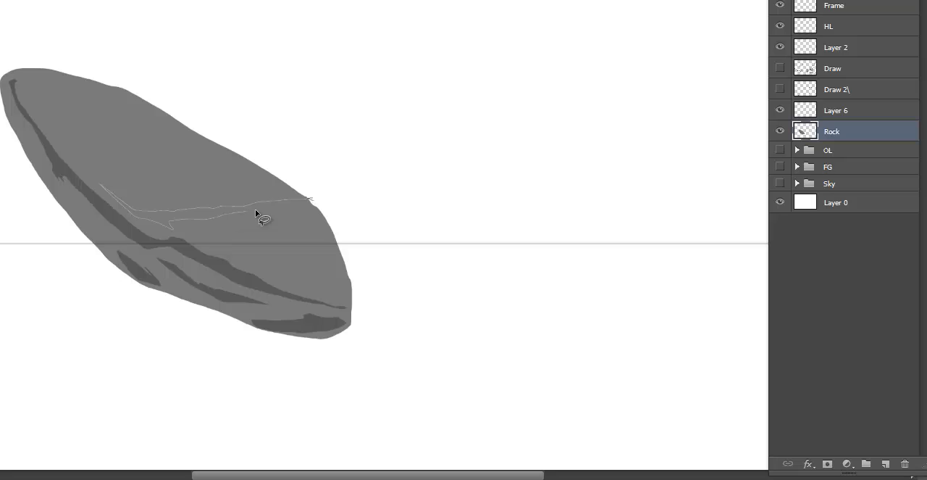
{"action": "left_click_drag", "start_coordinate": [324, 211], "coordinate": [321, 212]}
{"action": "key", "text": "ctrl+minus"}
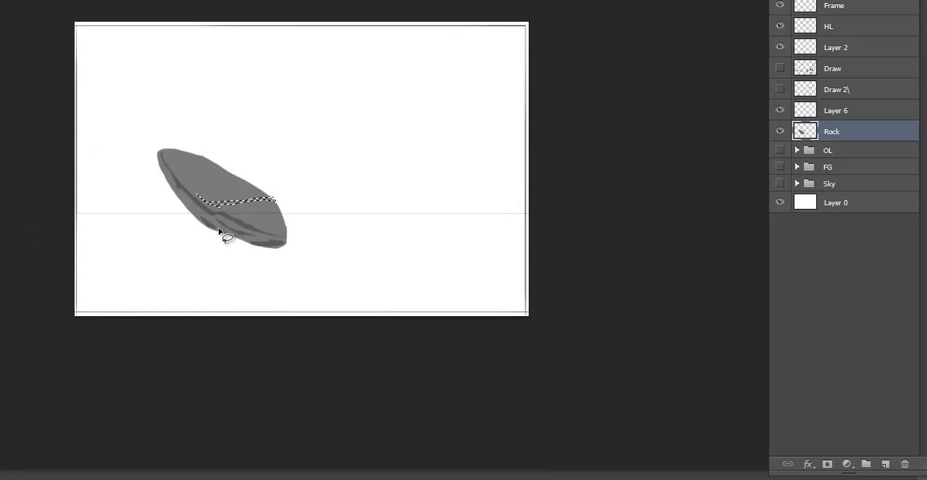
{"action": "key", "text": "ctrl+plus"}
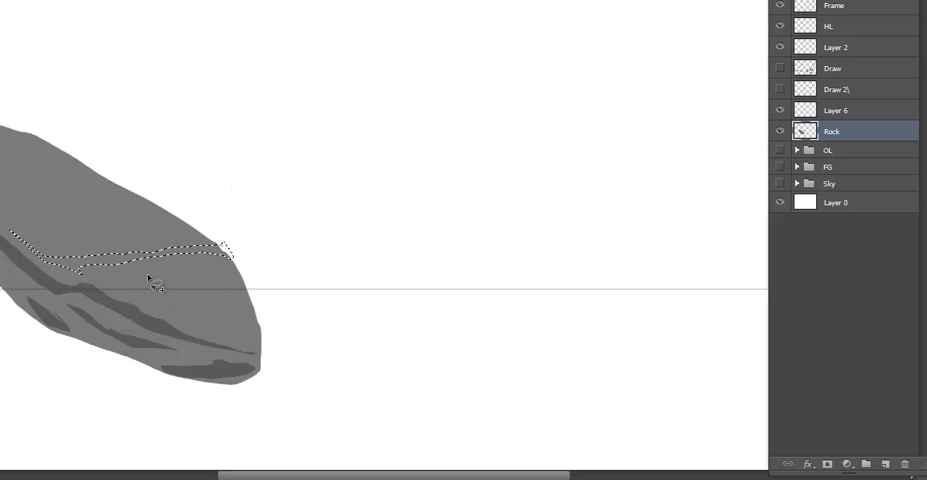
{"action": "mouse_move", "coordinate": [120, 272]}
{"action": "left_mouse_down"}
{"action": "mouse_move", "coordinate": [135, 286]}
{"action": "mouse_move", "coordinate": [211, 284]}
{"action": "mouse_move", "coordinate": [138, 281]}
{"action": "left_mouse_up"}
{"action": "left_click_drag", "start_coordinate": [243, 294], "coordinate": [239, 298]}
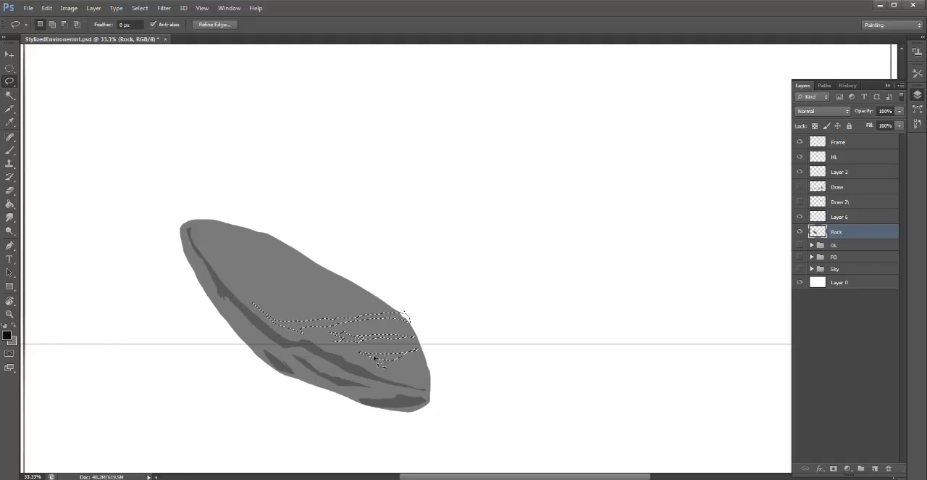
{"action": "mouse_move", "coordinate": [196, 240]}
{"action": "left_mouse_down"}
{"action": "mouse_move", "coordinate": [230, 279]}
{"action": "mouse_move", "coordinate": [220, 262]}
{"action": "mouse_move", "coordinate": [282, 268]}
{"action": "left_mouse_up"}
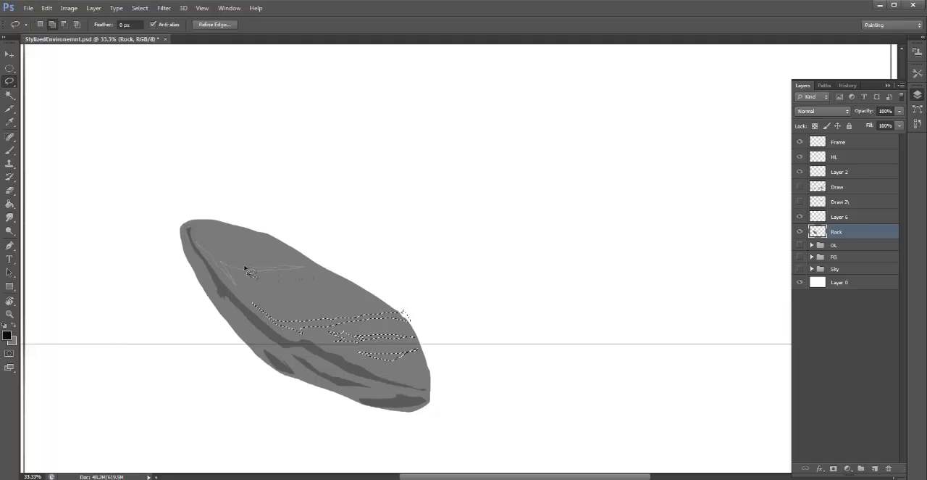
{"action": "left_click_drag", "start_coordinate": [202, 247], "coordinate": [200, 245]}
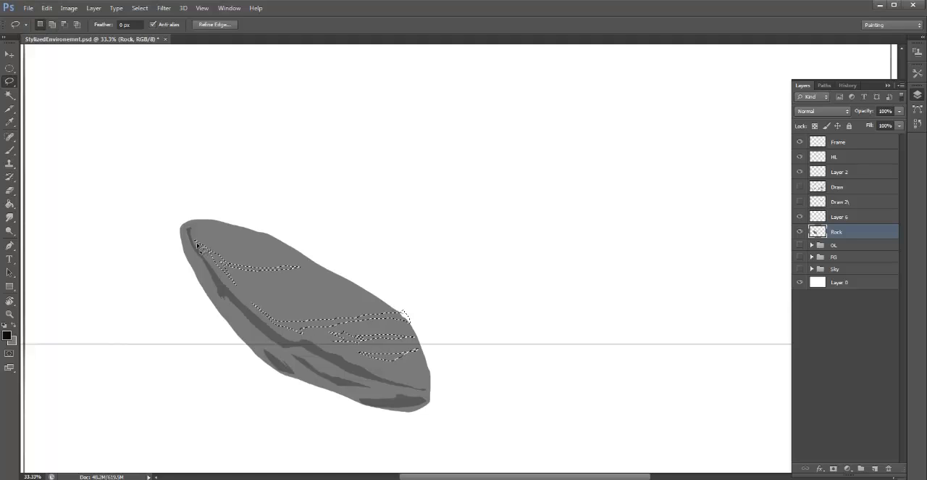
- Darken the selected top-surface cracks slightly using Levels with the midtone input at 0.81, and deselect them
{"action": "key", "text": "ctrl+l"}
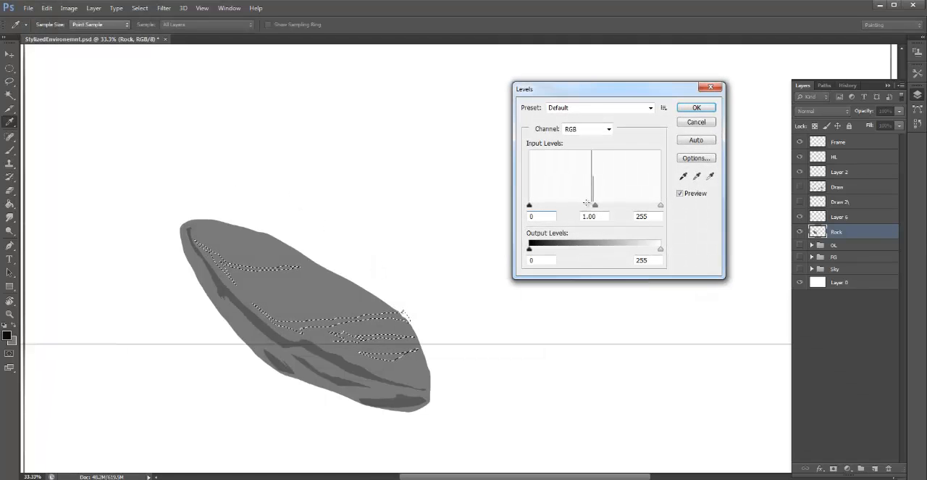
{"action": "left_click_drag", "start_coordinate": [595, 206], "coordinate": [604, 209]}
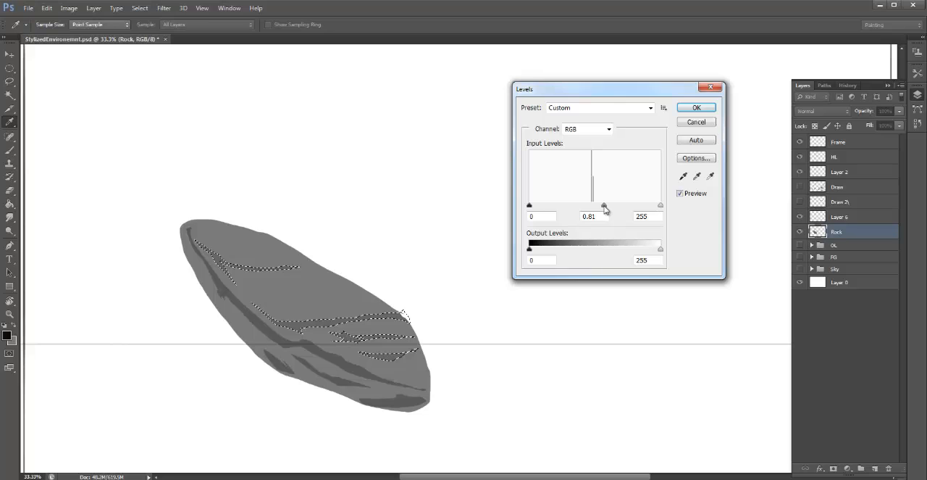
{"action": "left_click", "coordinate": [707, 108]}
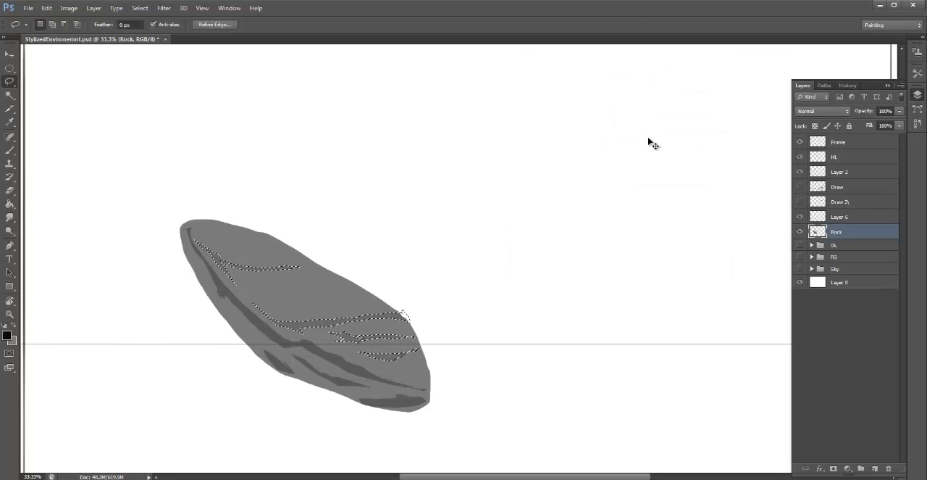
{"action": "key", "text": "ctrl+d"}
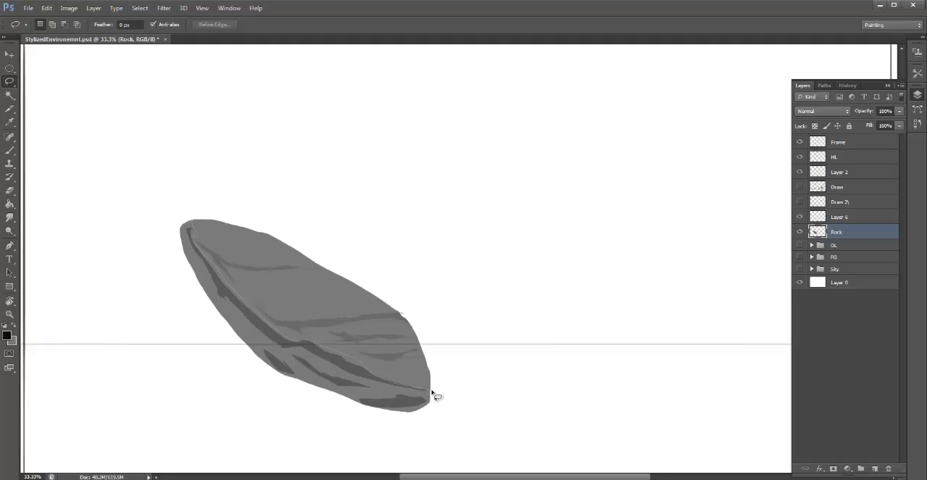
- Lasso the rock's whole top plane above the long crack, lighten it using Levels with the midtone input at 1.32, and deselect it
{"action": "mouse_move", "coordinate": [432, 391]}
{"action": "left_mouse_down"}
{"action": "mouse_move", "coordinate": [429, 357]}
{"action": "mouse_move", "coordinate": [364, 233]}
{"action": "mouse_move", "coordinate": [200, 176]}
{"action": "mouse_move", "coordinate": [192, 198]}
{"action": "left_mouse_up"}
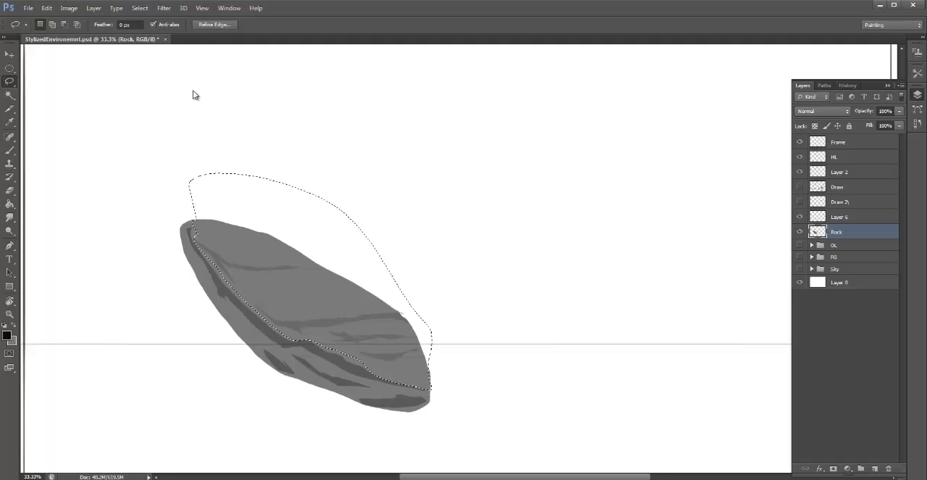
{"action": "key", "text": "ctrl+l"}
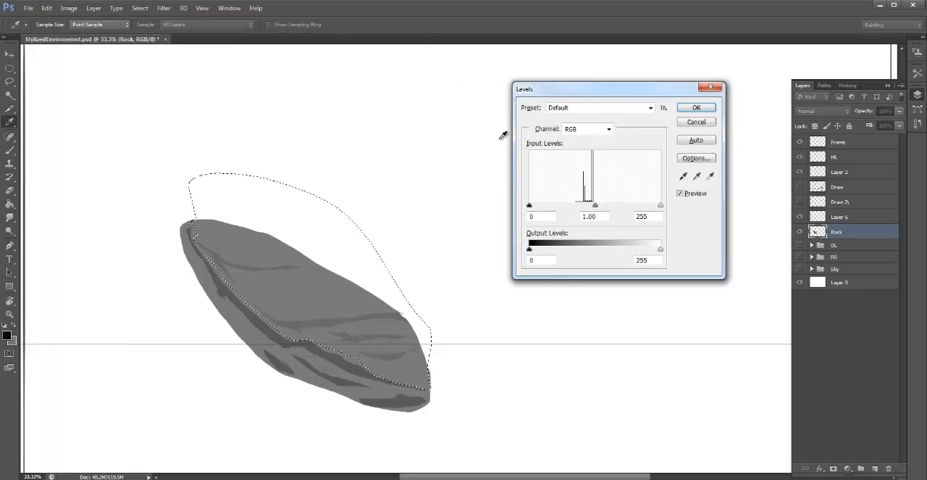
{"action": "left_click_drag", "start_coordinate": [595, 206], "coordinate": [585, 212]}
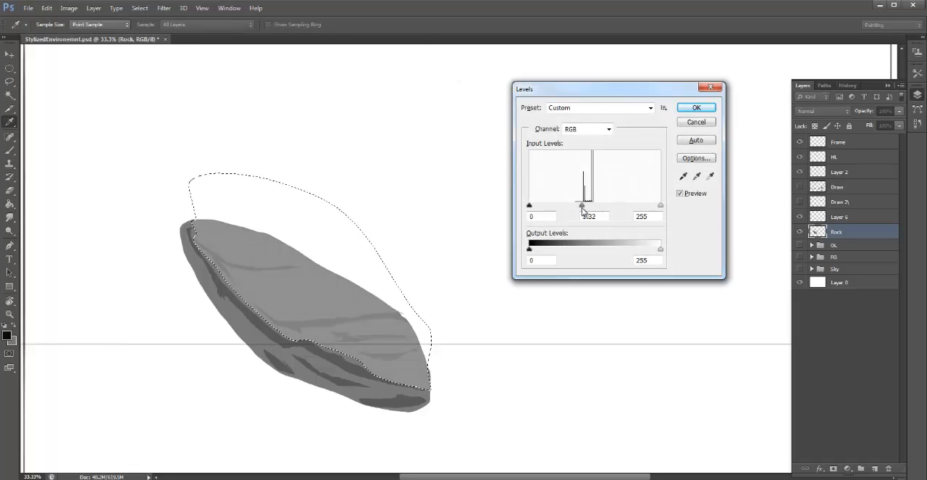
{"action": "left_click", "coordinate": [694, 109]}
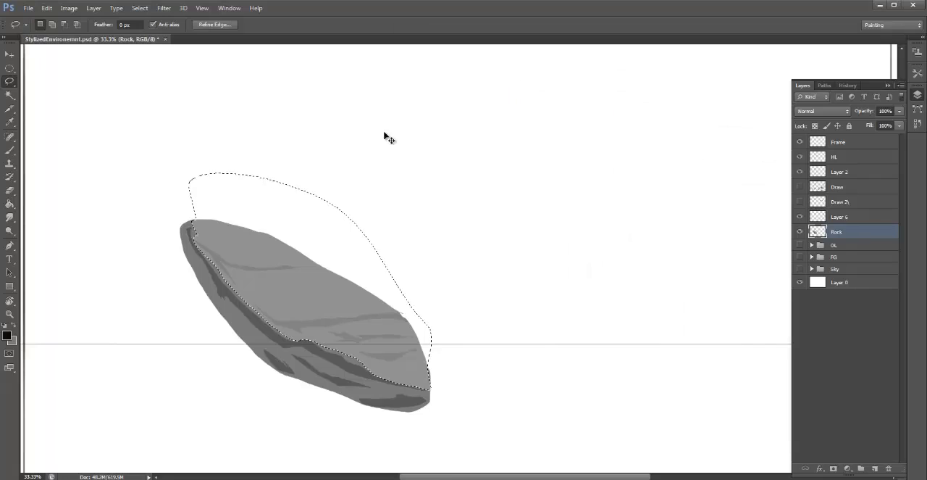
{"action": "key", "text": "ctrl+d"}
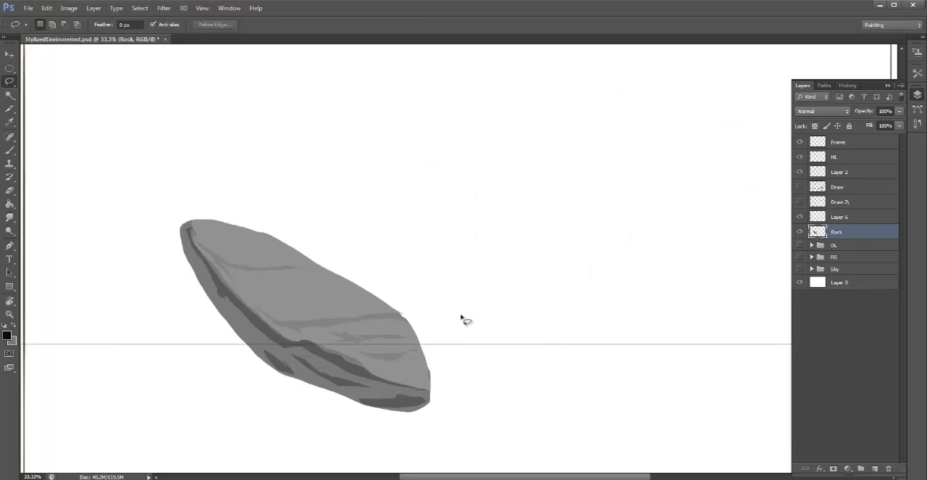
- Select the exact silhouette of the painted rock, keeping the rock in its original position
{"action": "key", "text": "ctrl+a"}
{"action": "key", "text": "v"}
{"action": "key", "text": "Up"}
{"action": "key", "text": "Down"}
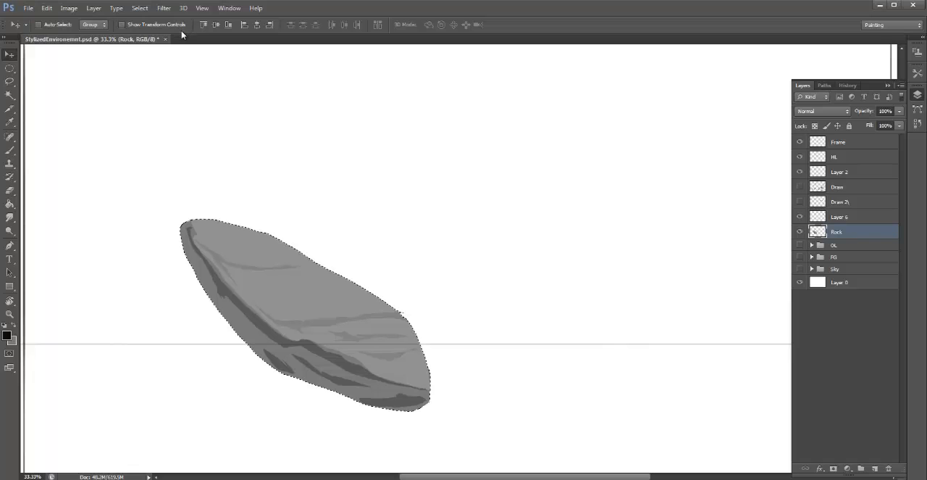
- Hide the Rock layer, show the OL, FG and Sky groups, and clear the selection
{"action": "left_click", "coordinate": [799, 231]}
{"action": "left_click", "coordinate": [800, 245]}
{"action": "left_click_drag", "start_coordinate": [802, 254], "coordinate": [801, 268]}
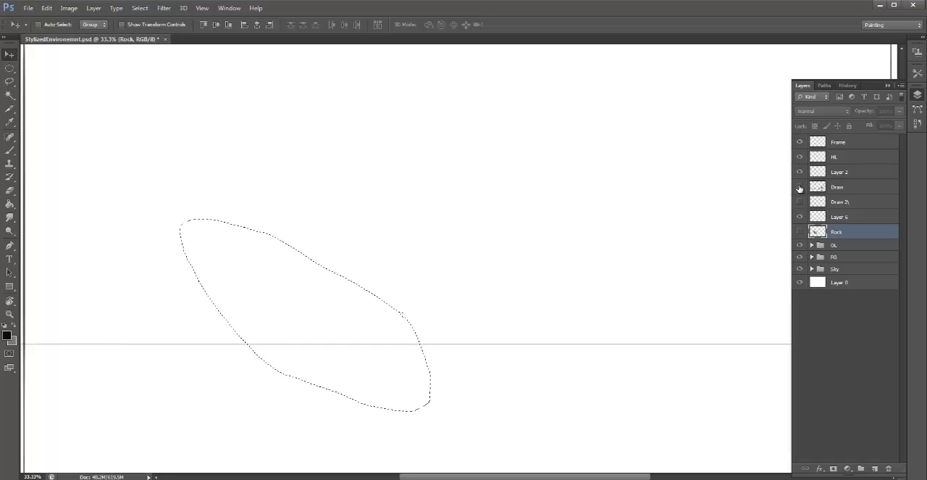
{"action": "key", "text": "ctrl+d"}
- Expand the OL and FG groups, make all the layers inside them visible, and collapse OL
{"action": "left_click", "coordinate": [812, 245]}
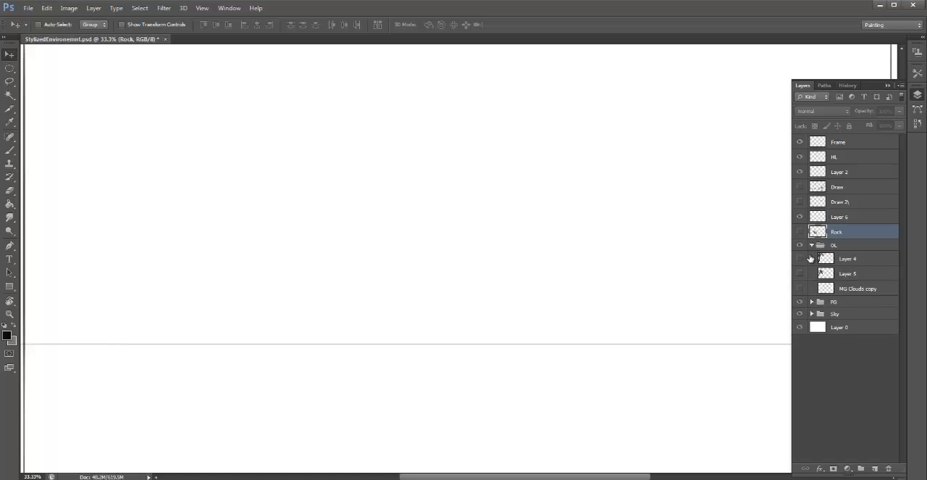
{"action": "left_click_drag", "start_coordinate": [801, 258], "coordinate": [801, 289]}
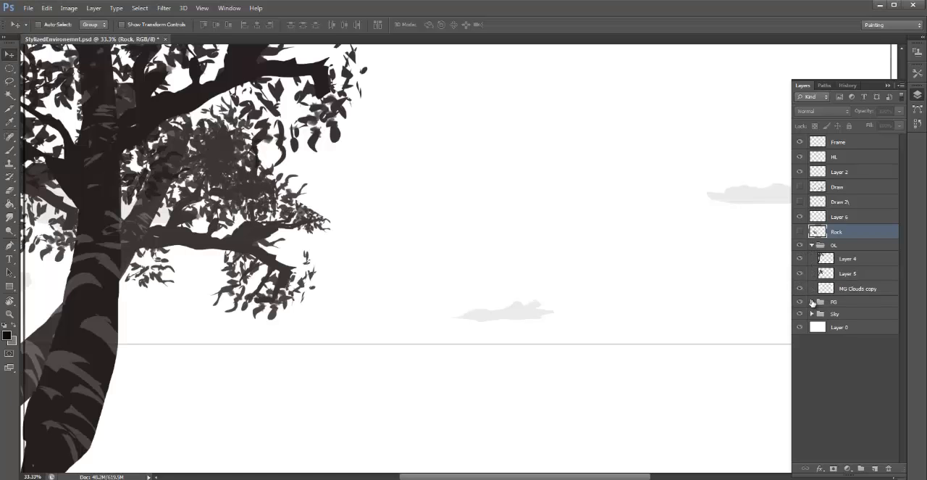
{"action": "left_click", "coordinate": [812, 301]}
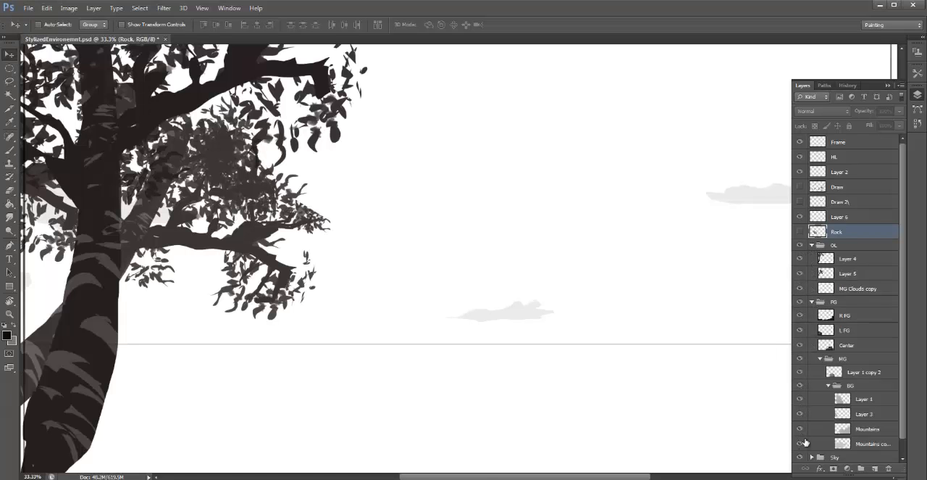
{"action": "left_click_drag", "start_coordinate": [805, 442], "coordinate": [804, 444]}
{"action": "left_click", "coordinate": [810, 302]}
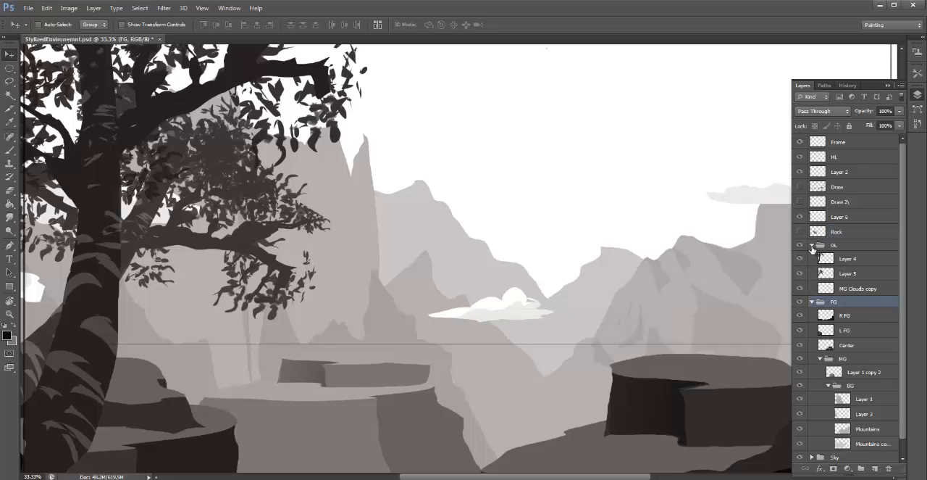
{"action": "left_click", "coordinate": [811, 245]}
- Collapse the FG group and show the Rear Clouds, MG Clouds and Sky layers inside the Sky group
{"action": "left_click", "coordinate": [812, 412]}
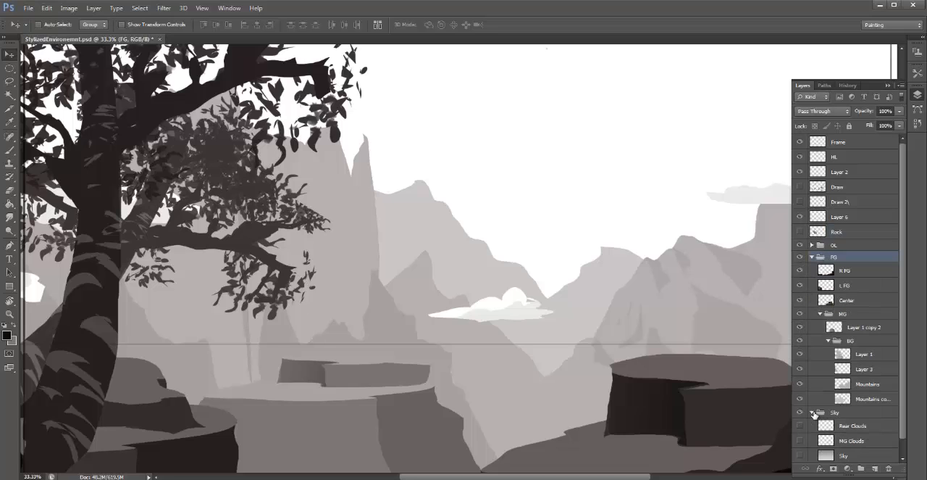
{"action": "left_click", "coordinate": [812, 257]}
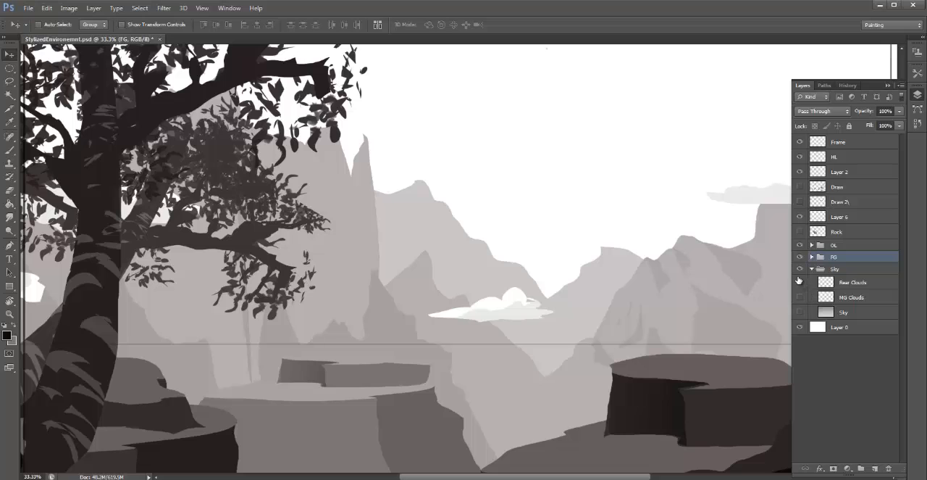
{"action": "left_click_drag", "start_coordinate": [800, 282], "coordinate": [799, 311]}
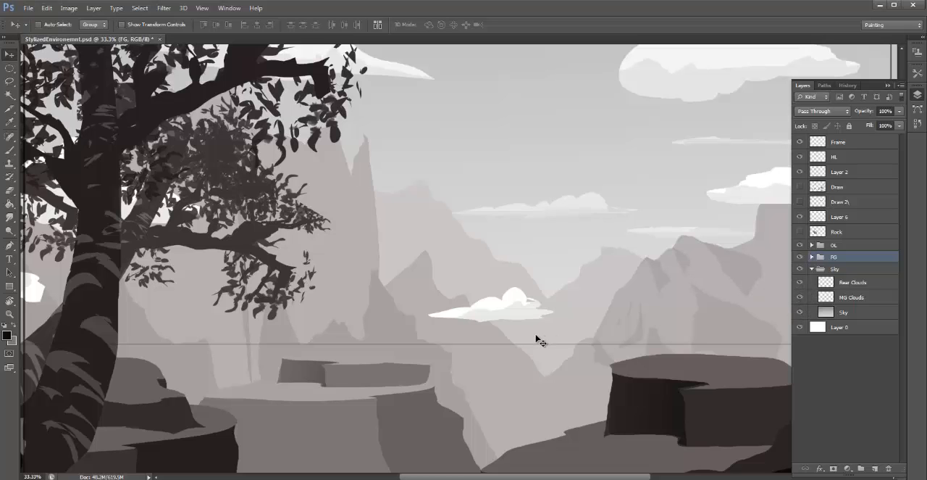
- Paste the painted rock above the FG group and place it over the scene's lower-right foreground
{"action": "key", "text": "ctrl+minus"}
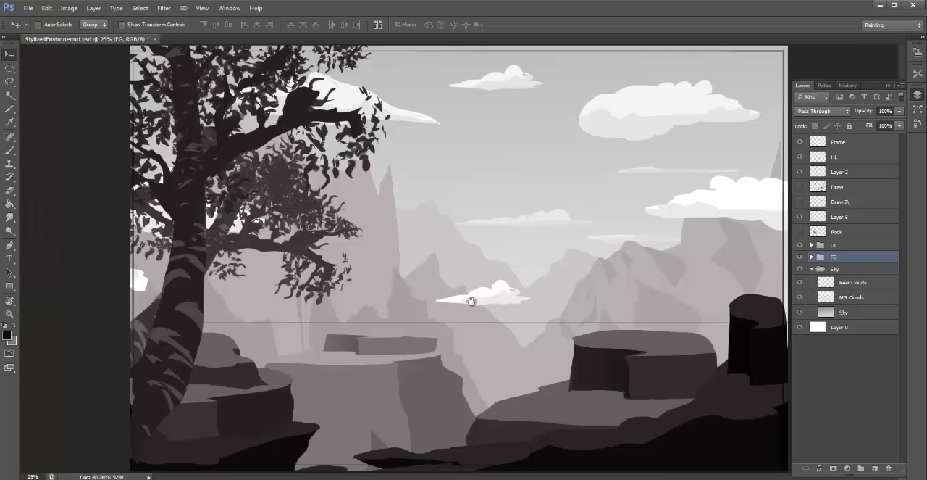
{"action": "key", "text": "ctrl+v"}
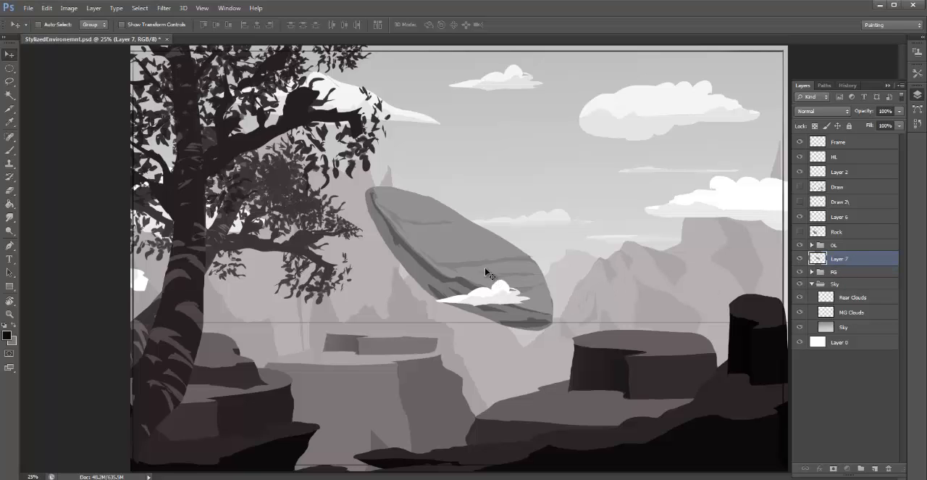
{"action": "left_click_drag", "start_coordinate": [510, 283], "coordinate": [679, 404]}
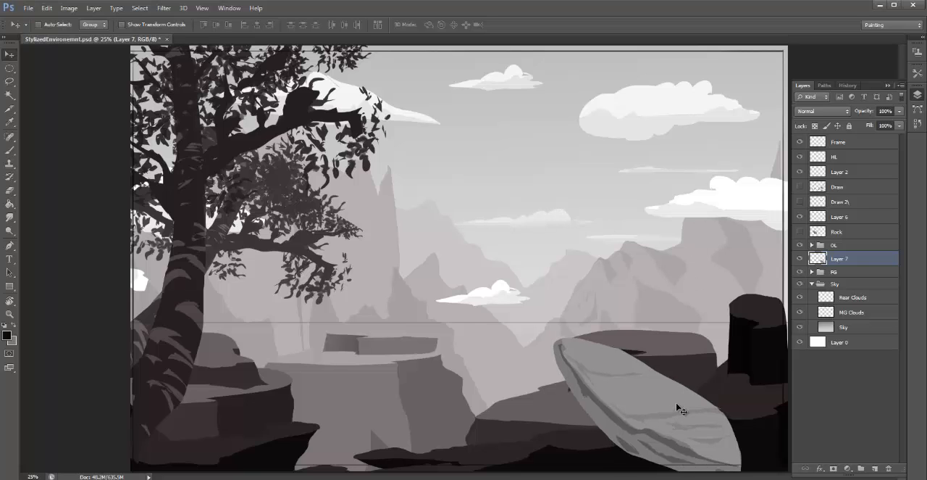
- Darken the pasted rock to match the foreground using Levels with the midtone input at 0.31
{"action": "key", "text": "ctrl+minus"}
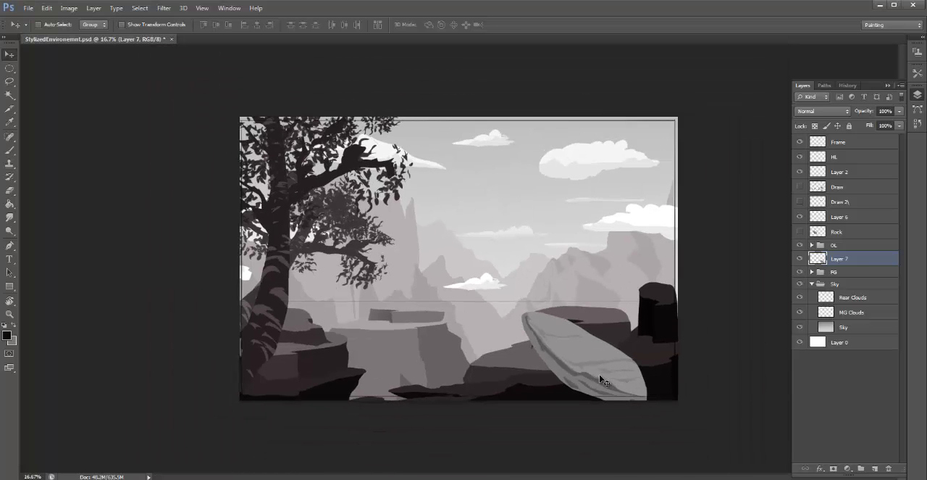
{"action": "key", "text": "ctrl+l"}
{"action": "left_click_drag", "start_coordinate": [595, 206], "coordinate": [635, 211]}
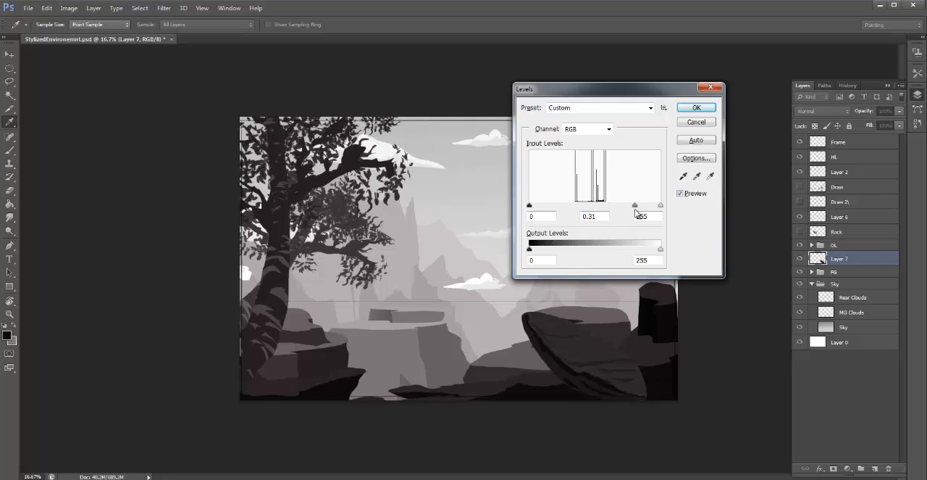
{"action": "left_click", "coordinate": [696, 107]}
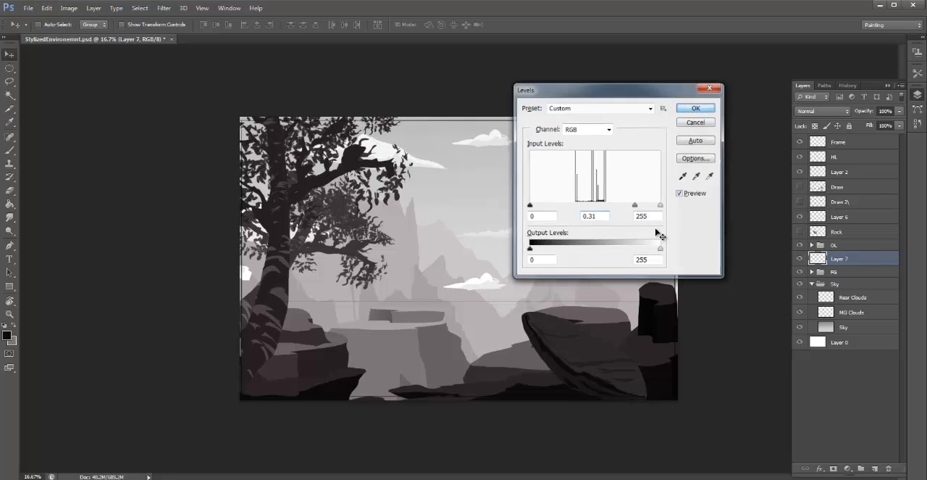
- Scale the dark rock down, rotate it slightly counterclockwise, and place it over the middle of the foreground
{"action": "left_click_drag", "start_coordinate": [579, 355], "coordinate": [632, 361]}
{"action": "key", "text": "ctrl+t"}
{"action": "left_click_drag", "start_coordinate": [723, 287], "coordinate": [665, 231]}
{"action": "mouse_move", "coordinate": [649, 383]}
{"action": "left_mouse_down"}
{"action": "mouse_move", "coordinate": [653, 408]}
{"action": "mouse_move", "coordinate": [652, 394]}
{"action": "left_mouse_up"}
{"action": "left_click_drag", "start_coordinate": [726, 305], "coordinate": [747, 374]}
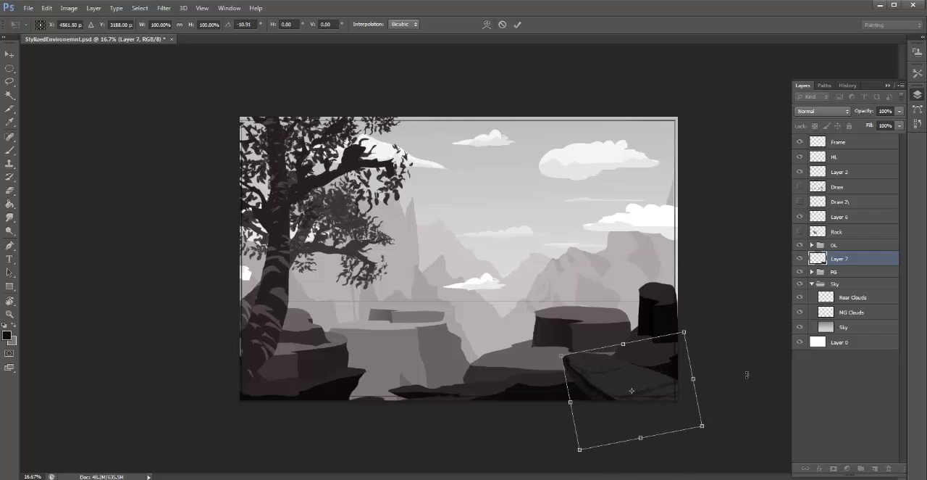
{"action": "left_click_drag", "start_coordinate": [701, 427], "coordinate": [666, 397]}
{"action": "left_click_drag", "start_coordinate": [630, 368], "coordinate": [448, 344]}
{"action": "key", "text": "Return"}
- Flip the rock horizontally and place it on the lower-left foreground ledge at the base of the tree
{"action": "key", "text": "ctrl+t"}
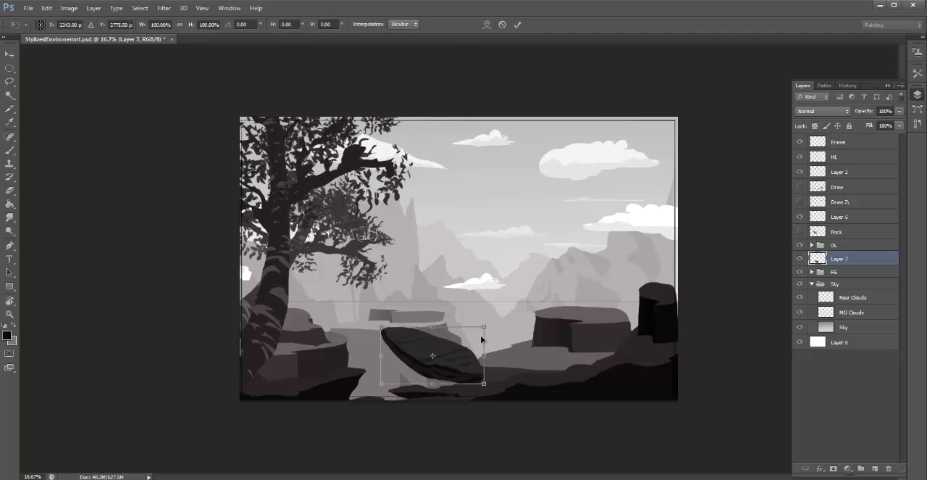
{"action": "right_click", "coordinate": [476, 339]}
{"action": "left_click", "coordinate": [512, 321]}
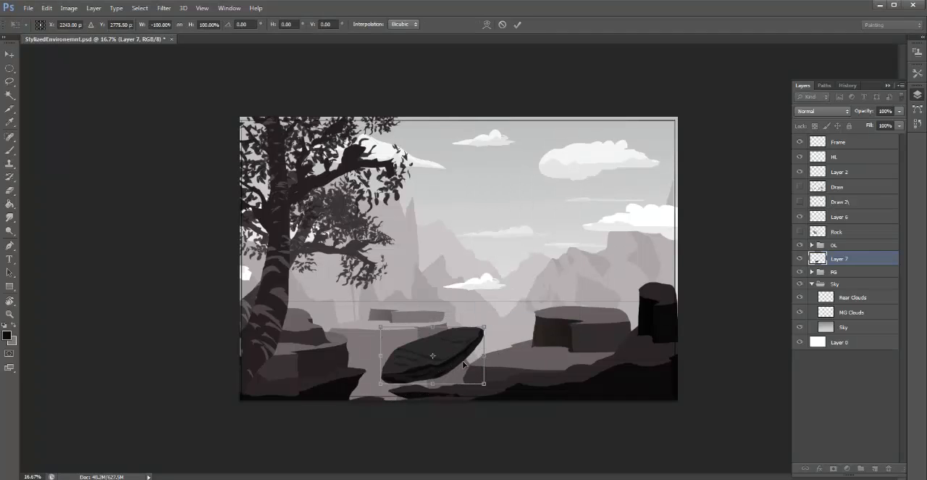
{"action": "left_click_drag", "start_coordinate": [456, 365], "coordinate": [307, 392]}
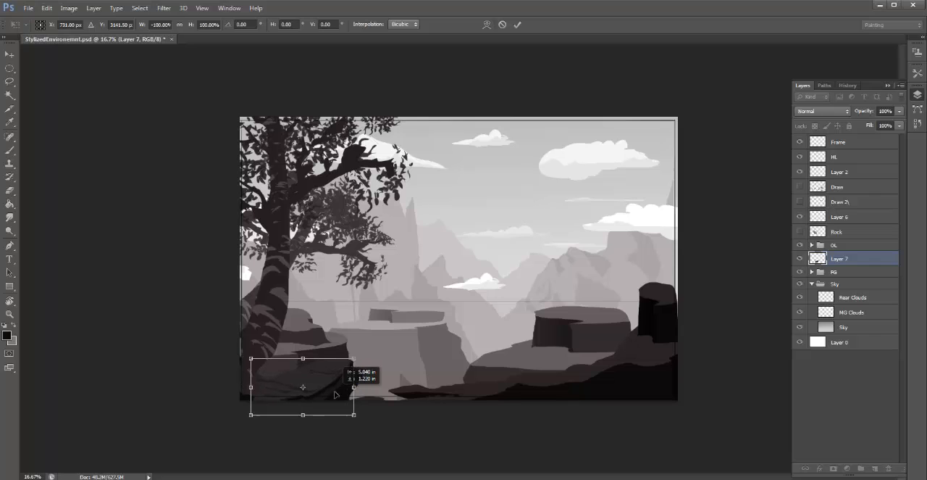
{"action": "key", "text": "Return"}
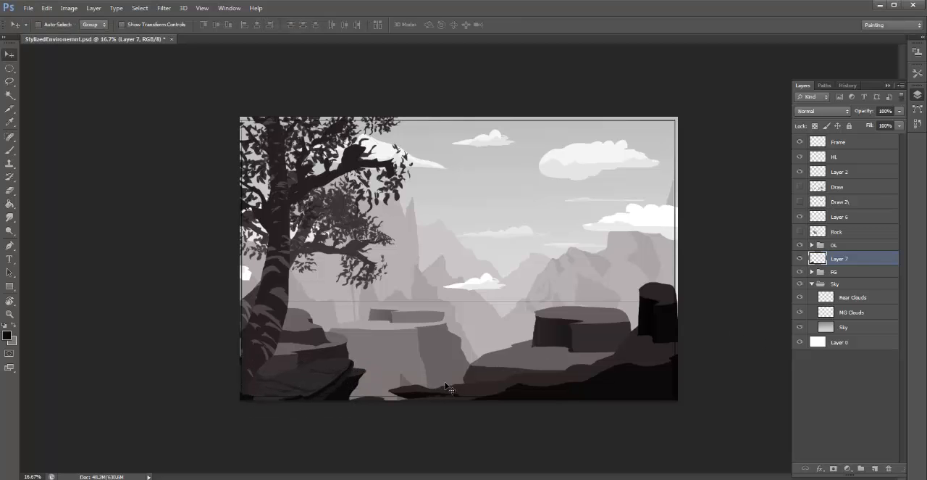
- Adjust the flipped rock's tone with Levels, and duplicate its layer within the same document
{"action": "key", "text": "ctrl+l"}
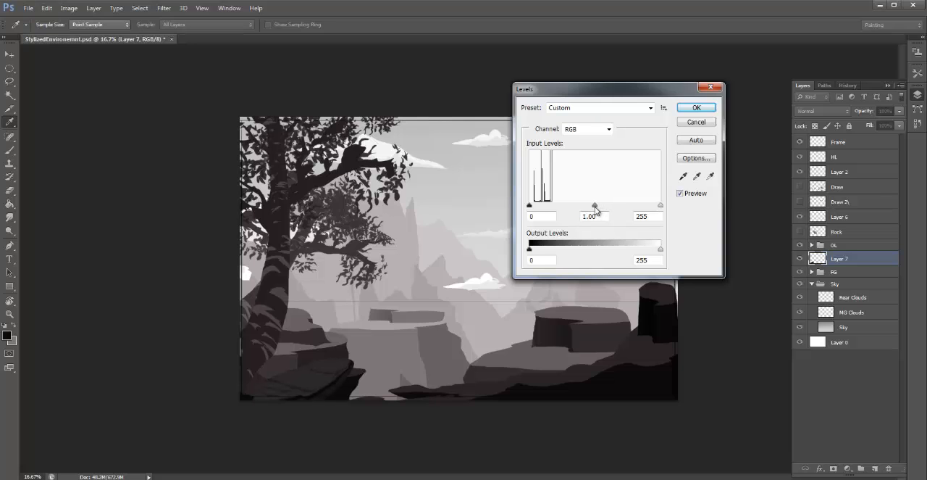
{"action": "left_click", "coordinate": [693, 106]}
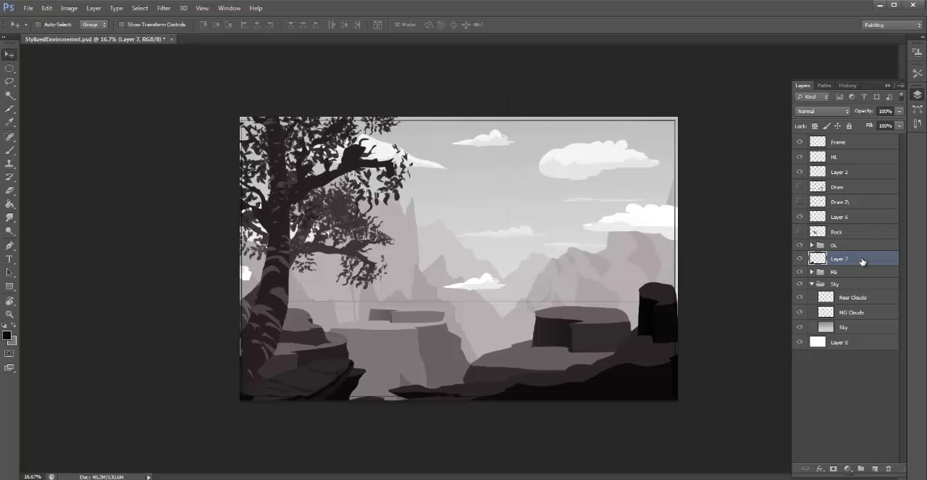
{"action": "right_click", "coordinate": [862, 261]}
{"action": "left_click", "coordinate": [744, 152]}
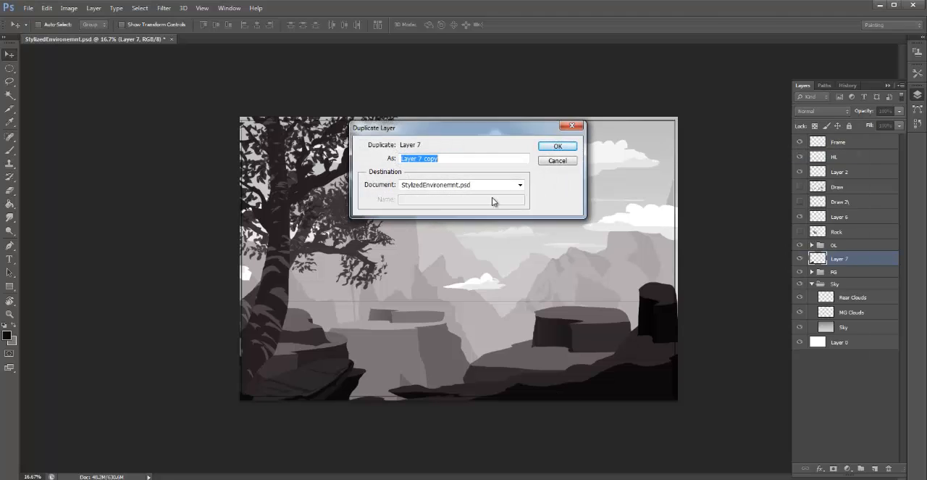
{"action": "left_click", "coordinate": [558, 147]}
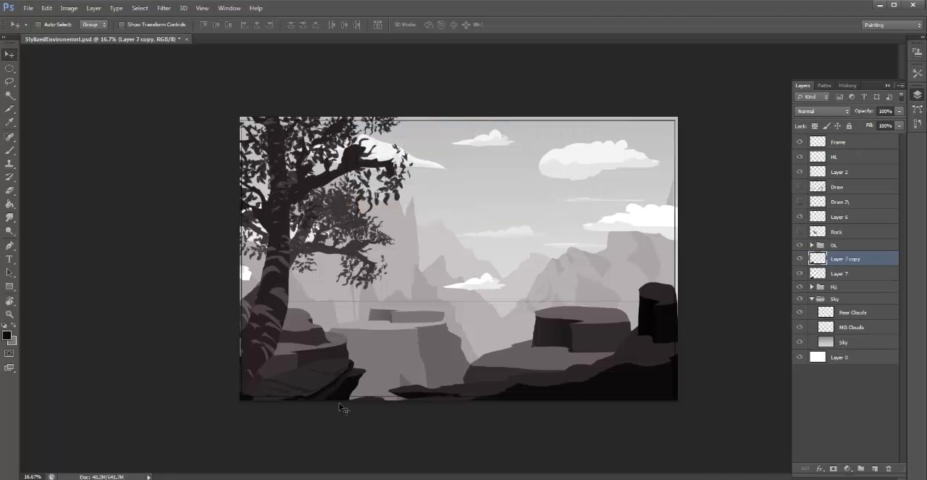
- Narrow and rotate the duplicated rock, and place it against the first rock at the base of the tree
{"action": "left_click_drag", "start_coordinate": [346, 404], "coordinate": [459, 393]}
{"action": "key", "text": "ctrl+t"}
{"action": "left_click_drag", "start_coordinate": [500, 316], "coordinate": [276, 385]}
{"action": "key", "text": "Return"}
{"action": "key", "text": "ctrl+t"}
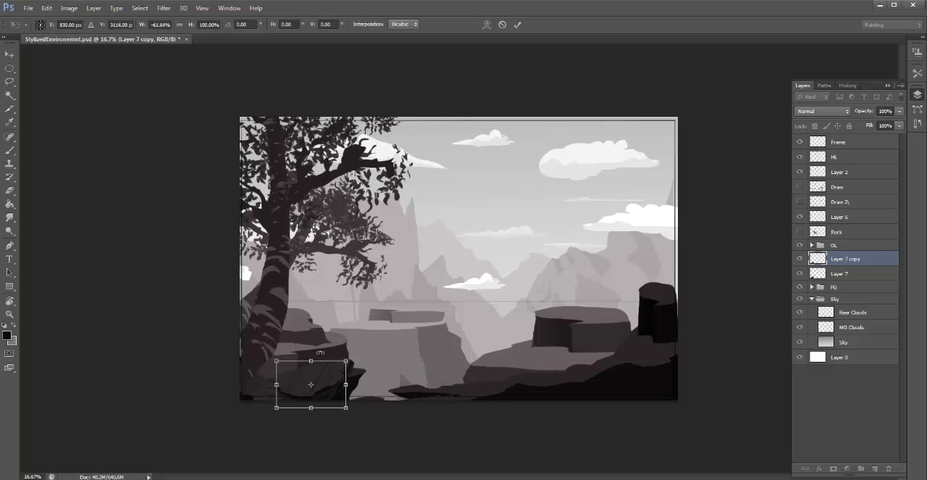
{"action": "left_click_drag", "start_coordinate": [311, 357], "coordinate": [374, 400]}
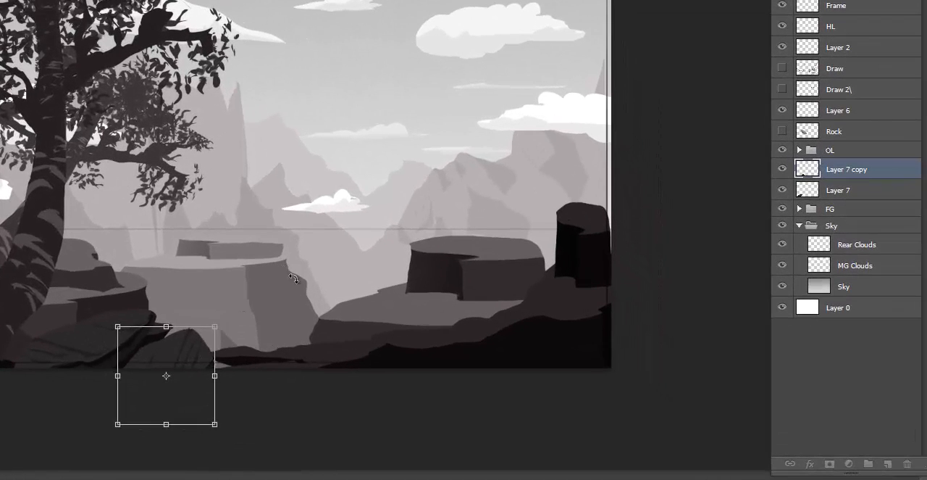
{"action": "left_click_drag", "start_coordinate": [294, 278], "coordinate": [341, 371]}
{"action": "left_click_drag", "start_coordinate": [201, 383], "coordinate": [75, 330]}
{"action": "key", "text": "Return"}
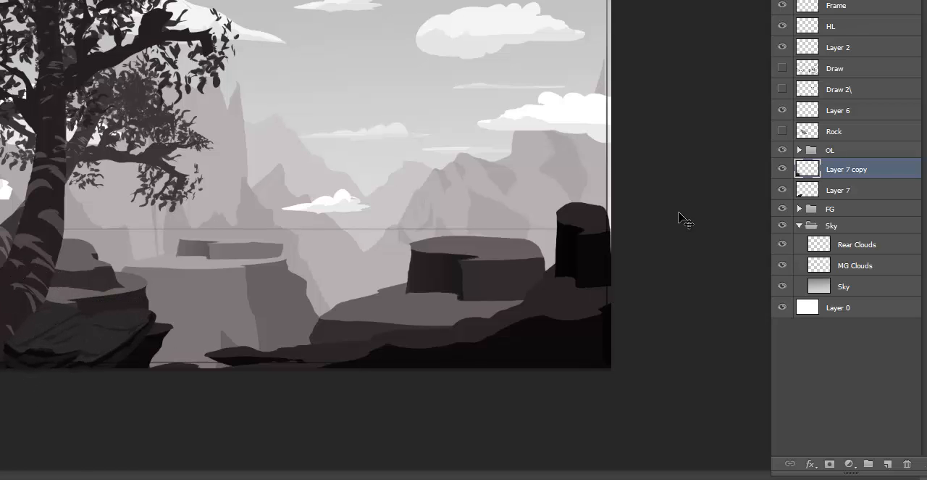
- Move Layer 7 and Layer 7 copy together above the OL group, and shift both rocks slightly left over the trunk's base
{"action": "left_click", "coordinate": [874, 187]}
{"action": "left_click", "coordinate": [866, 167], "text": "shift"}
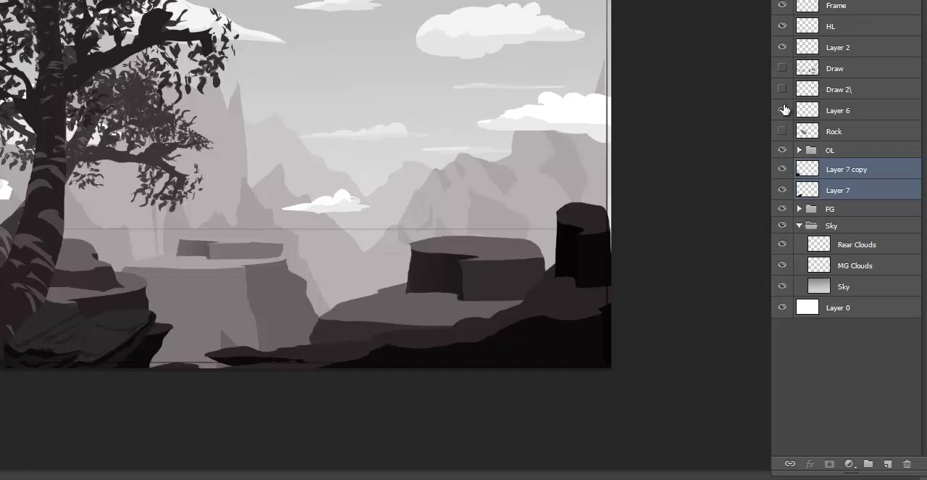
{"action": "left_click", "coordinate": [782, 149]}
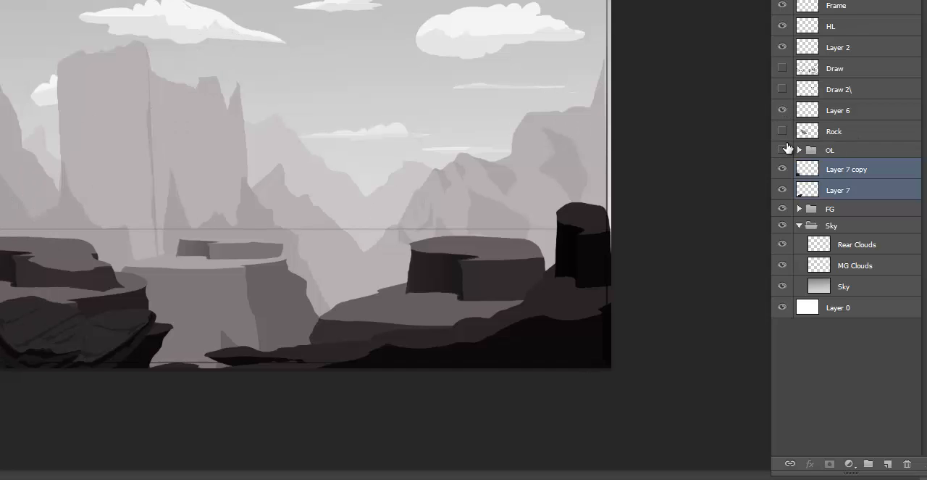
{"action": "left_click", "coordinate": [784, 149]}
{"action": "left_click", "coordinate": [787, 149]}
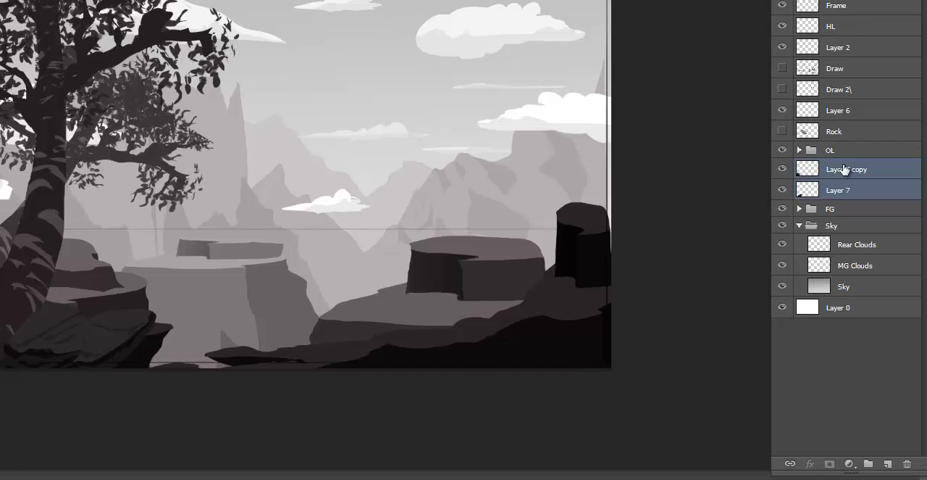
{"action": "left_click_drag", "start_coordinate": [859, 192], "coordinate": [857, 144]}
{"action": "mouse_move", "coordinate": [96, 331]}
{"action": "left_mouse_down"}
{"action": "mouse_move", "coordinate": [100, 352]}
{"action": "mouse_move", "coordinate": [79, 350]}
{"action": "mouse_move", "coordinate": [97, 342]}
{"action": "mouse_move", "coordinate": [84, 333]}
{"action": "mouse_move", "coordinate": [93, 337]}
{"action": "left_mouse_up"}
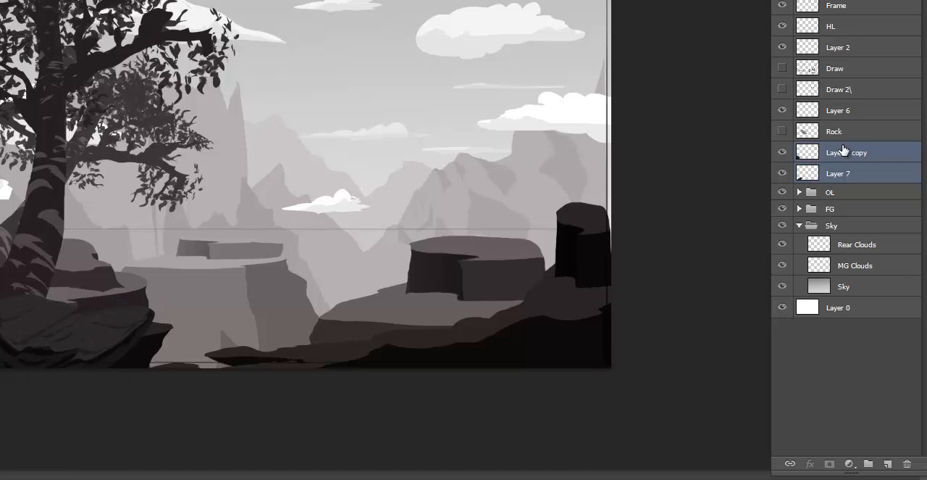
- Reposition the Layer 7 rock, stack it above Layer 7 copy, and shift the copied rock right along the foreground edge
{"action": "left_click", "coordinate": [843, 150]}
{"action": "left_click", "coordinate": [831, 173]}
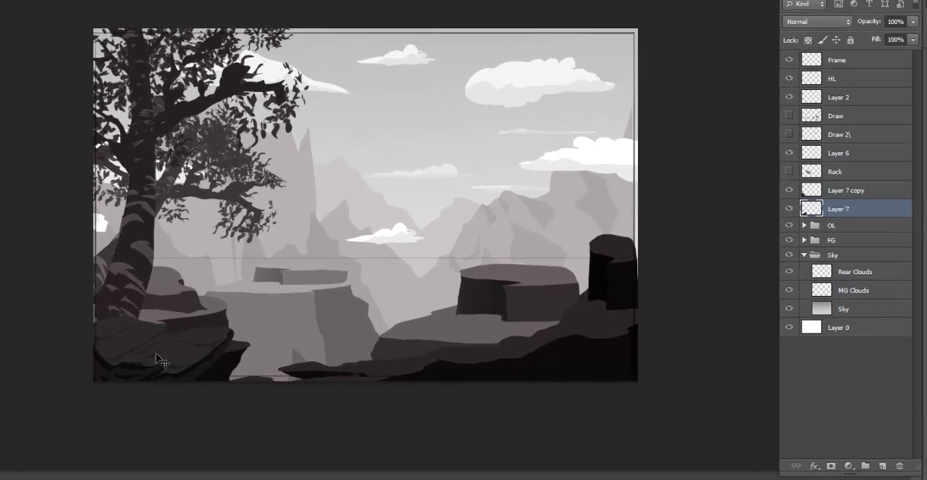
{"action": "left_click_drag", "start_coordinate": [72, 339], "coordinate": [0, 352]}
{"action": "left_click_drag", "start_coordinate": [238, 391], "coordinate": [262, 368]}
{"action": "left_click_drag", "start_coordinate": [849, 249], "coordinate": [844, 264]}
{"action": "left_click_drag", "start_coordinate": [271, 395], "coordinate": [368, 395]}
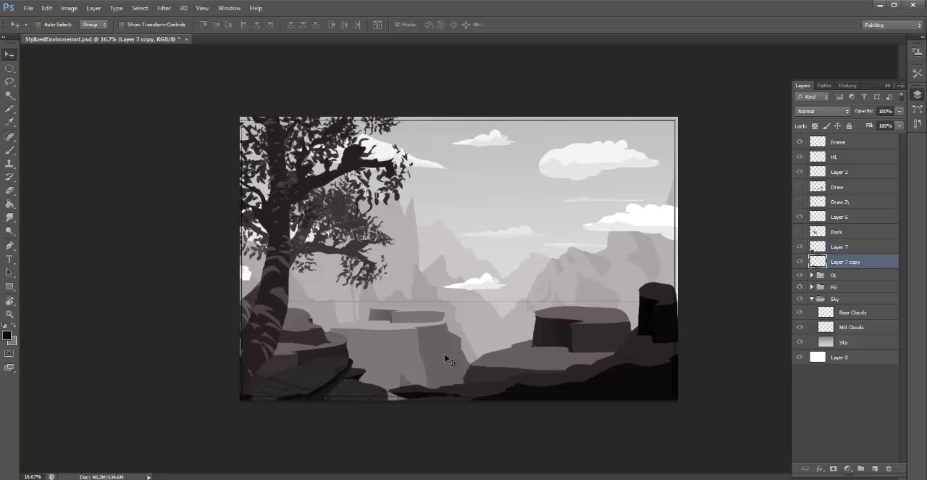
- Duplicate Layer 7 copy, place the new rock at the scene's left edge, and raise its layer above Layer 7
{"action": "right_click", "coordinate": [850, 263]}
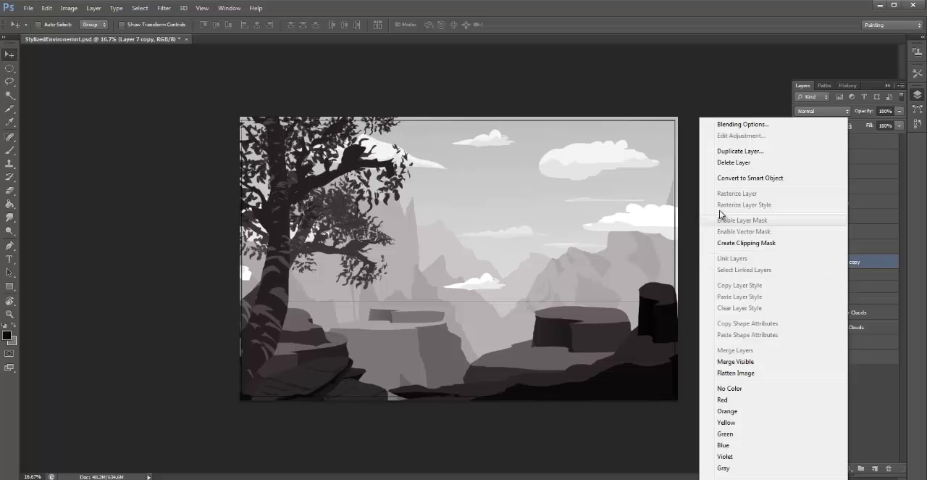
{"action": "left_click", "coordinate": [731, 152]}
{"action": "left_click", "coordinate": [560, 147]}
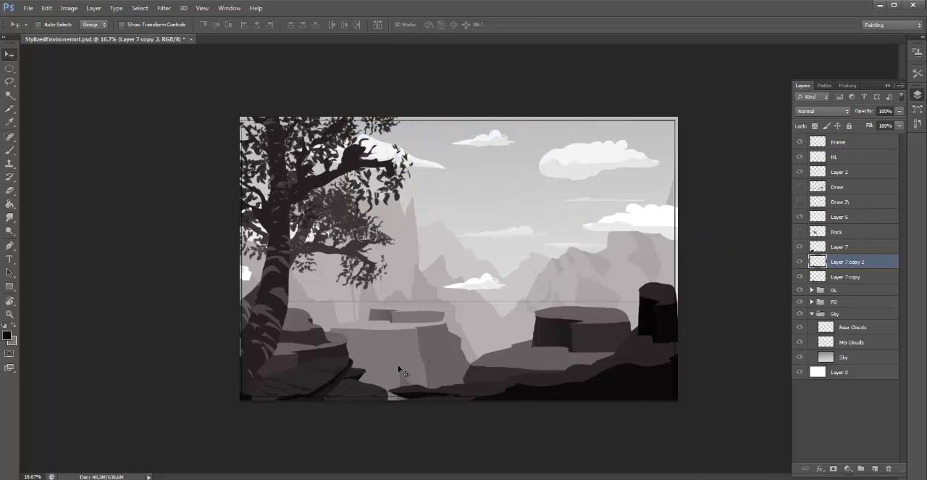
{"action": "left_click_drag", "start_coordinate": [404, 371], "coordinate": [240, 355]}
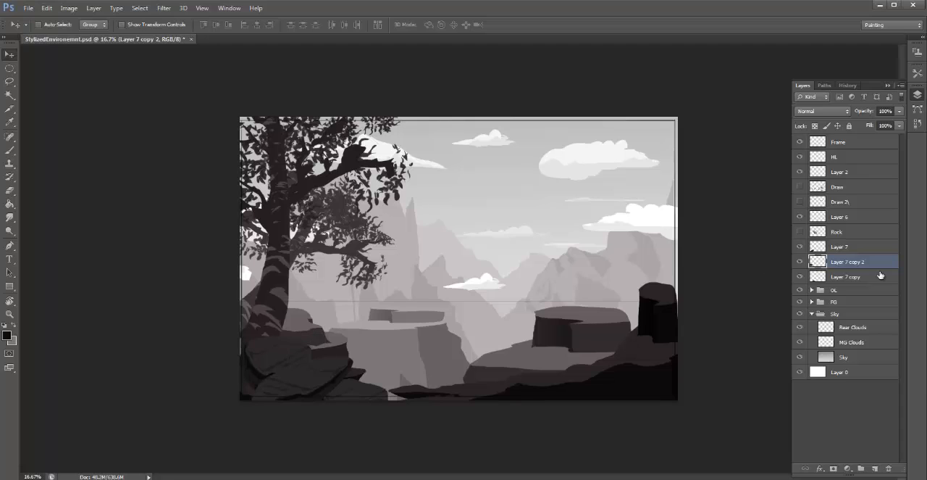
{"action": "left_click_drag", "start_coordinate": [860, 254], "coordinate": [859, 240]}
{"action": "left_click_drag", "start_coordinate": [301, 354], "coordinate": [164, 368]}
- Distort the Layer 7 copy 2 rock into a flatter shape by lowering its upper corners at the base of the tree
{"action": "key", "text": "ctrl+t"}
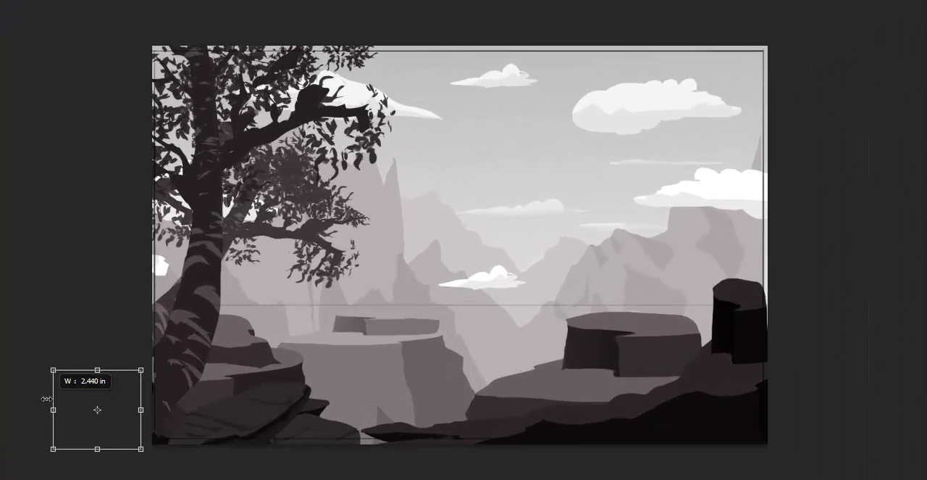
{"action": "left_click_drag", "start_coordinate": [47, 398], "coordinate": [46, 399]}
{"action": "left_click_drag", "start_coordinate": [113, 408], "coordinate": [204, 406]}
{"action": "left_click_drag", "start_coordinate": [246, 387], "coordinate": [312, 384]}
{"action": "right_click", "coordinate": [190, 385]}
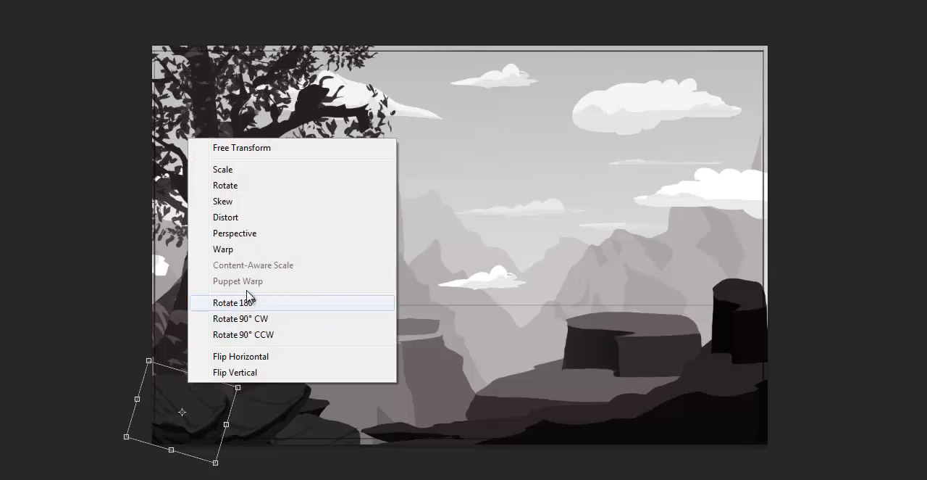
{"action": "left_click", "coordinate": [255, 217]}
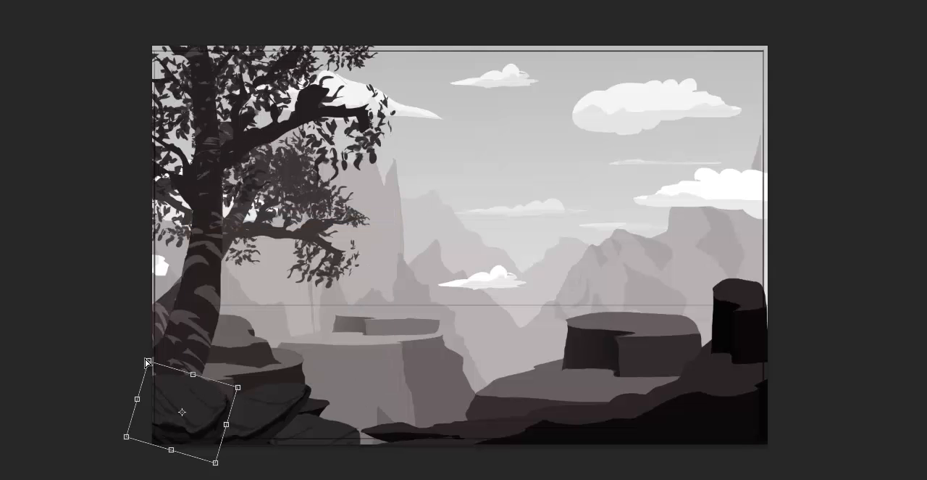
{"action": "left_click_drag", "start_coordinate": [148, 361], "coordinate": [148, 395]}
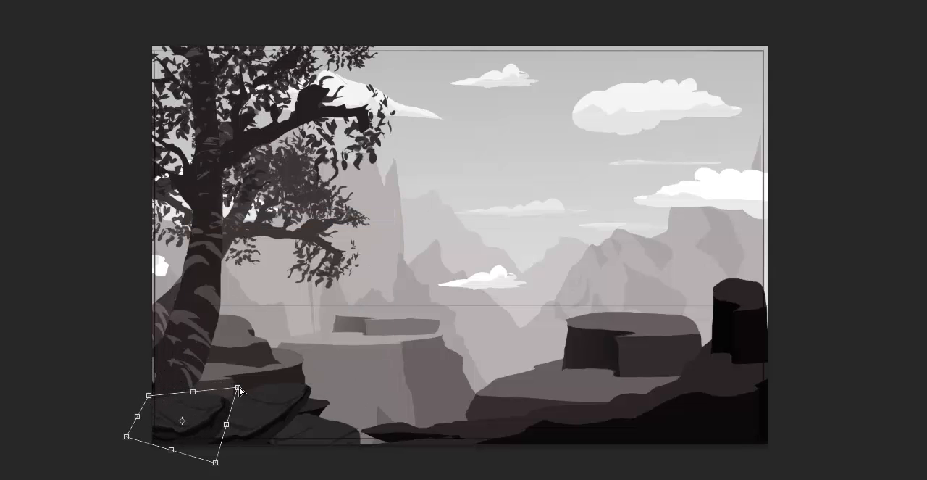
{"action": "left_click_drag", "start_coordinate": [238, 390], "coordinate": [238, 413]}
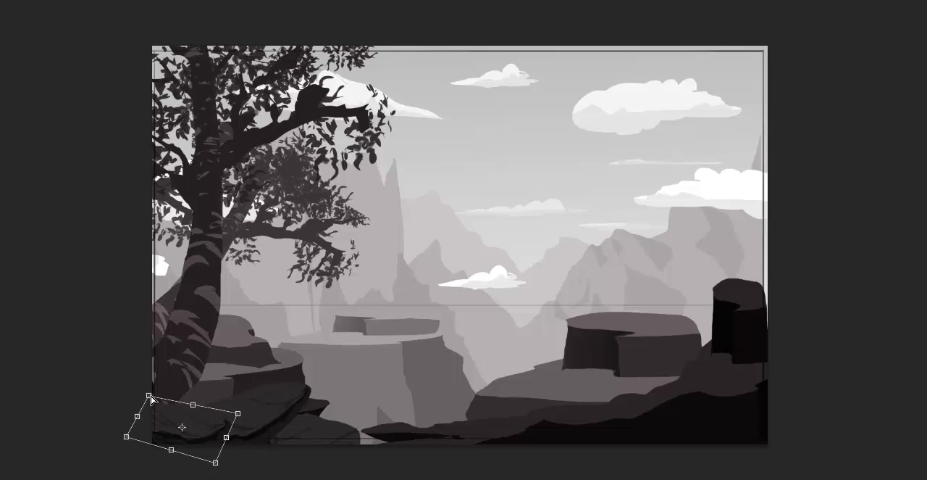
{"action": "left_click_drag", "start_coordinate": [149, 396], "coordinate": [155, 392]}
{"action": "key", "text": "Return"}
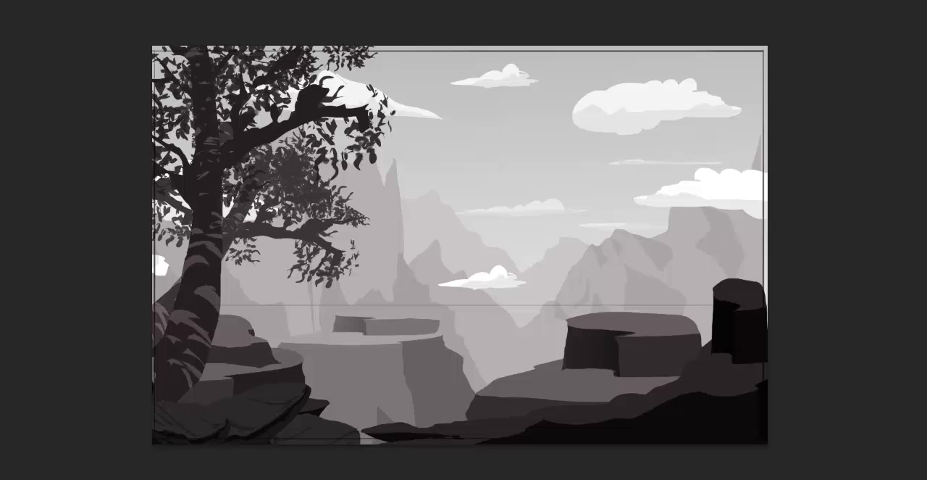
- Merge the three foreground rock layers into one and darken it with Levels, setting the midtone input to 0.76
{"action": "left_click_drag", "start_coordinate": [323, 372], "coordinate": [260, 401]}
{"action": "key", "text": "ctrl+l"}
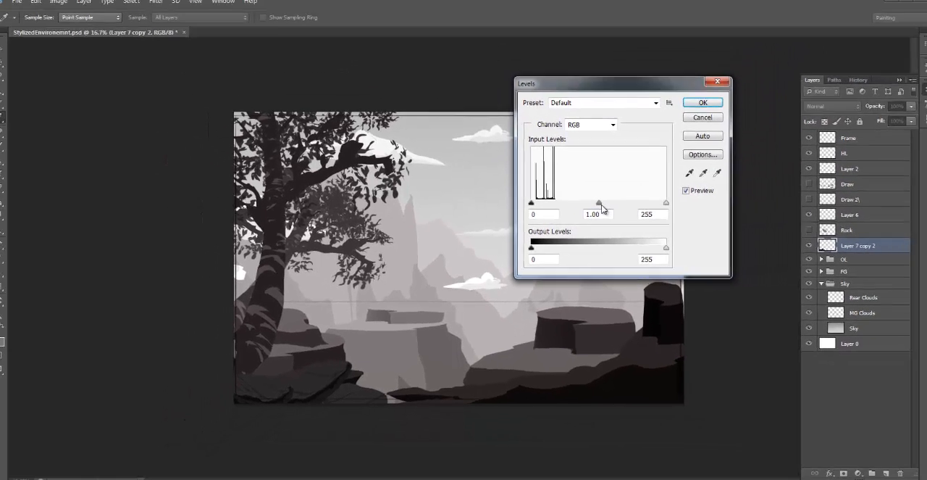
{"action": "left_click_drag", "start_coordinate": [653, 167], "coordinate": [674, 176]}
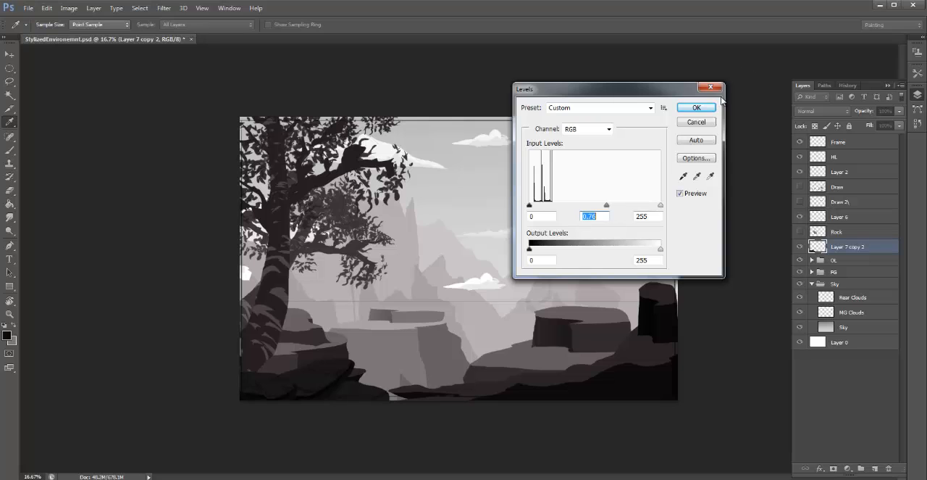
{"action": "left_click", "coordinate": [697, 109]}
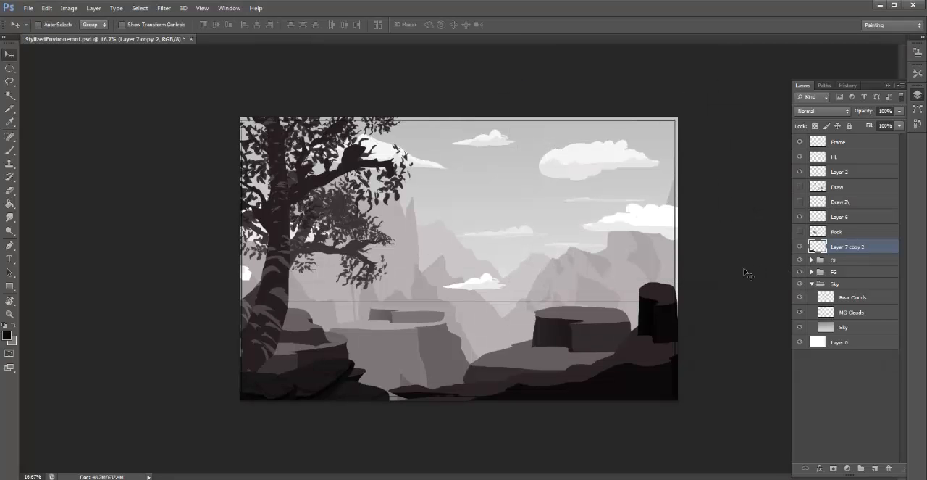
- Paste another copy of the painted rock, shrink and rotate it, and place it on the ledge before the flat-topped boulder
{"action": "key", "text": "ctrl+v"}
{"action": "key", "text": "ctrl+t"}
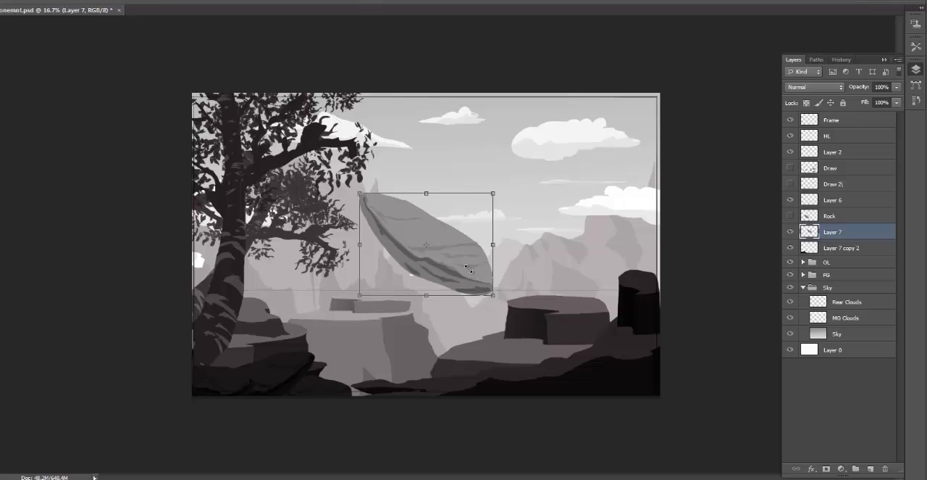
{"action": "left_click_drag", "start_coordinate": [522, 306], "coordinate": [448, 231]}
{"action": "left_click_drag", "start_coordinate": [345, 178], "coordinate": [477, 333]}
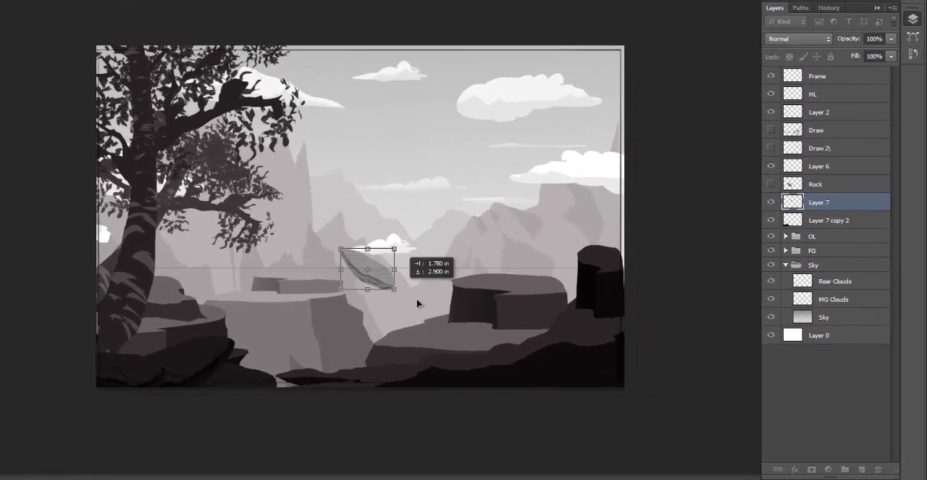
{"action": "left_click_drag", "start_coordinate": [541, 262], "coordinate": [466, 201]}
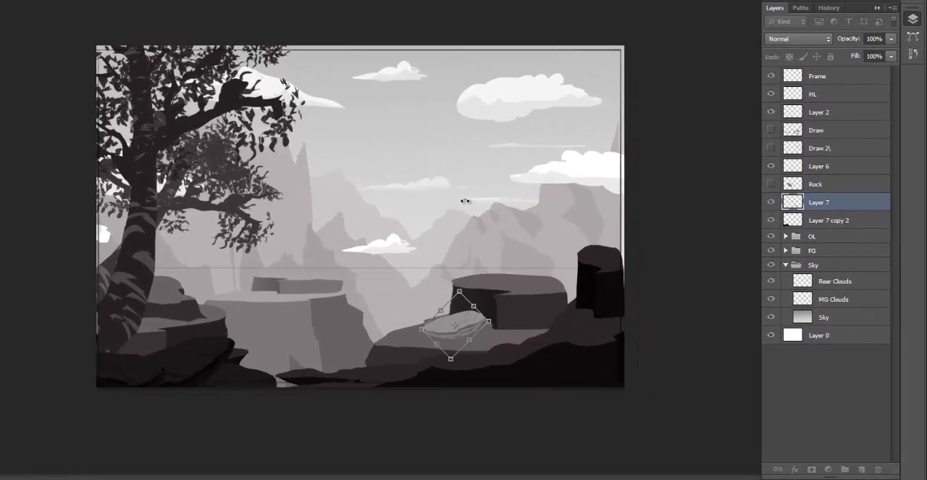
{"action": "left_click_drag", "start_coordinate": [488, 324], "coordinate": [512, 326]}
{"action": "key", "text": "Return"}
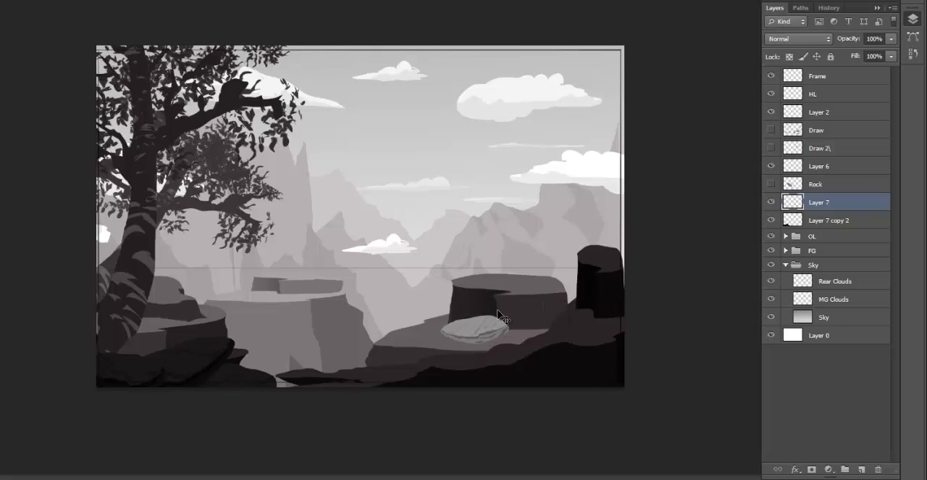
- Distort the pasted Layer 7 rock flatter and smaller, and shift it slightly right along the boulder's base
{"action": "key", "text": "ctrl+t"}
{"action": "right_click", "coordinate": [474, 335]}
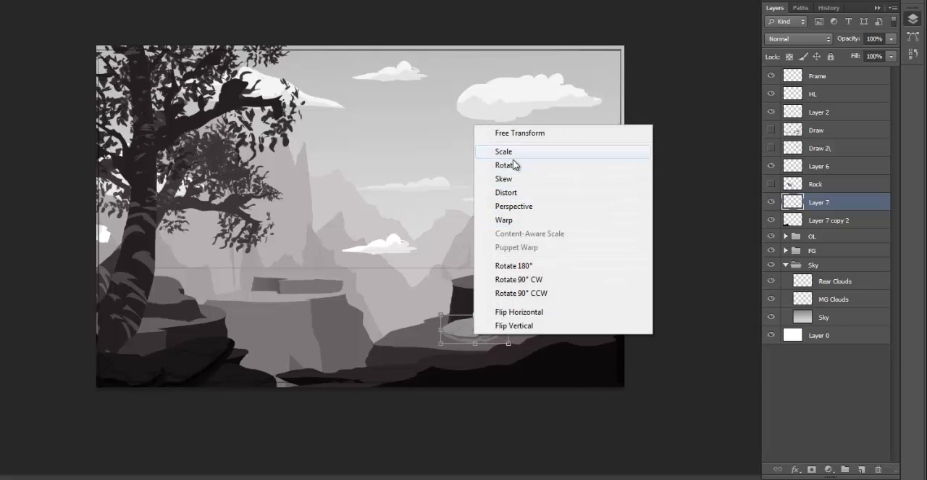
{"action": "left_click", "coordinate": [516, 193]}
{"action": "left_click_drag", "start_coordinate": [508, 315], "coordinate": [487, 330]}
{"action": "key", "text": "Return"}
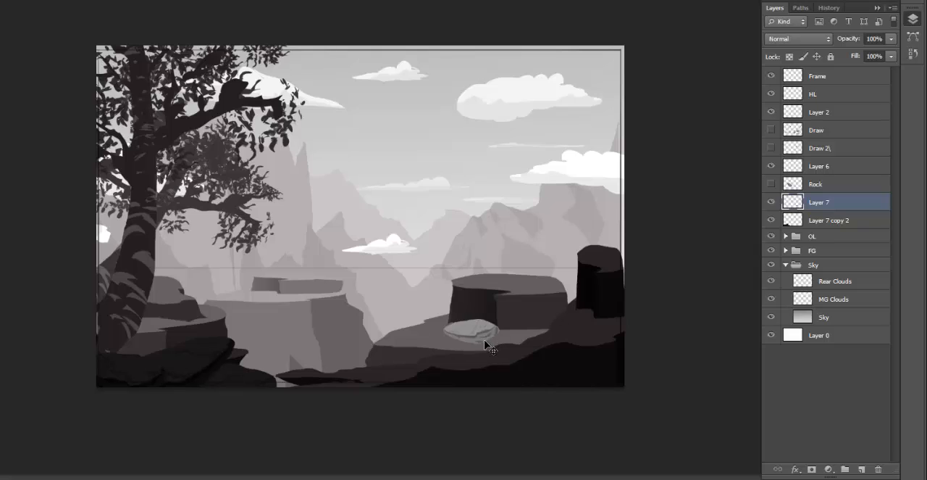
{"action": "key", "text": "ctrl+t"}
{"action": "left_click_drag", "start_coordinate": [492, 340], "coordinate": [528, 328]}
{"action": "key", "text": "Return"}
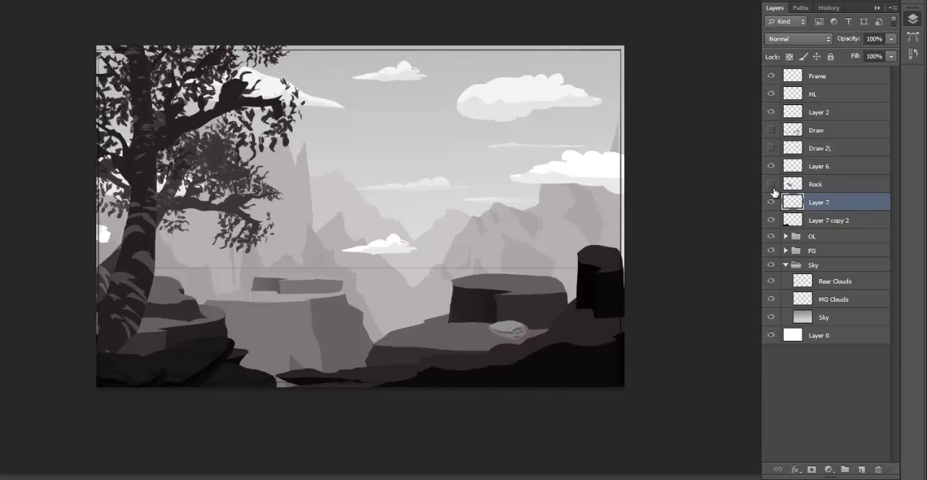
- Rename the Layer 7 copy 2 layer as FG rocks
{"action": "left_click", "coordinate": [820, 221]}
{"action": "double_click", "coordinate": [821, 220]}
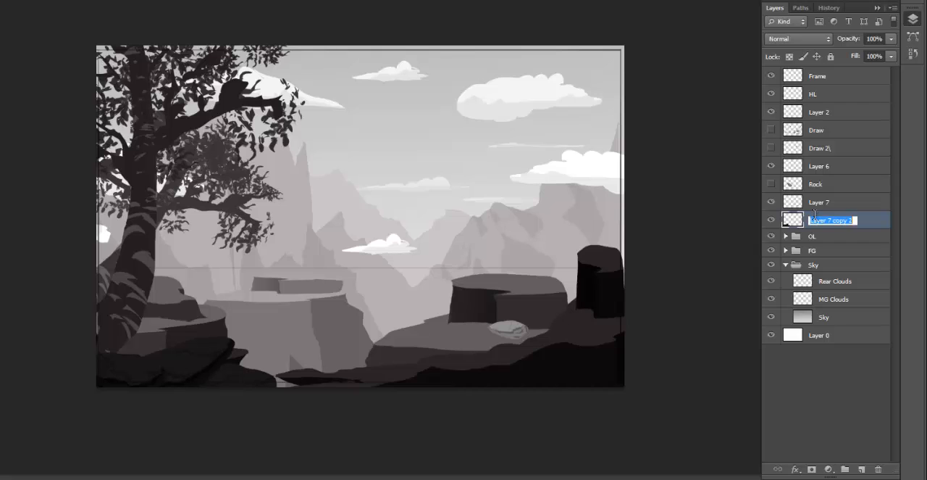
{"action": "type", "text": "FG ro"}
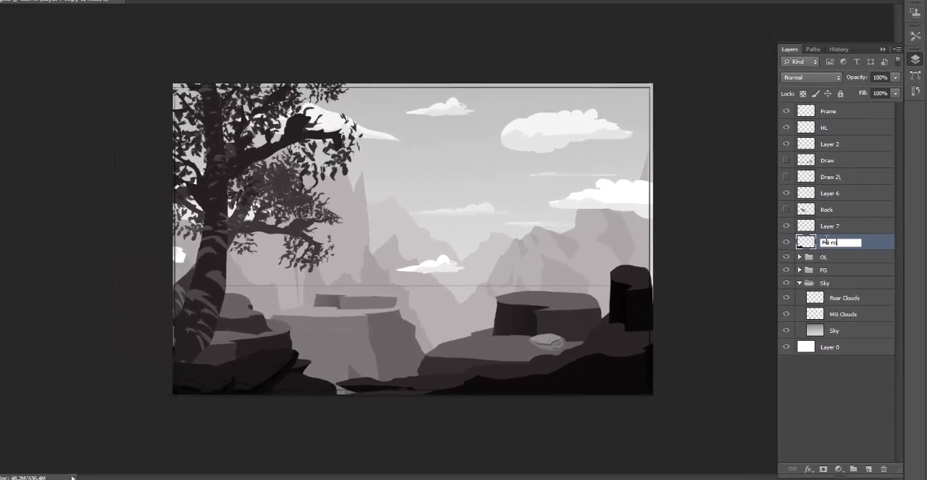
{"action": "type", "text": "cks"}
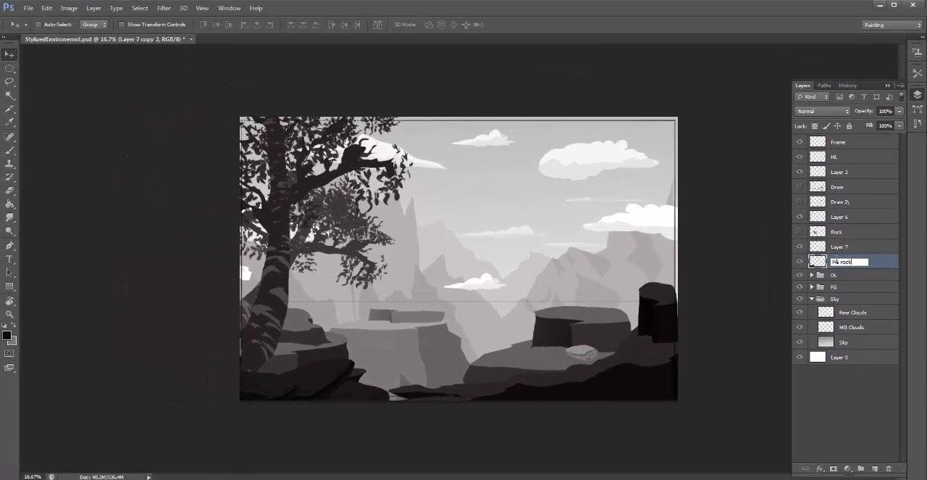
{"action": "key", "text": "Return"}
- Move Layer 7 below FG rocks and rename it MG Rocks
{"action": "left_click_drag", "start_coordinate": [845, 251], "coordinate": [849, 266]}
{"action": "double_click", "coordinate": [839, 262]}
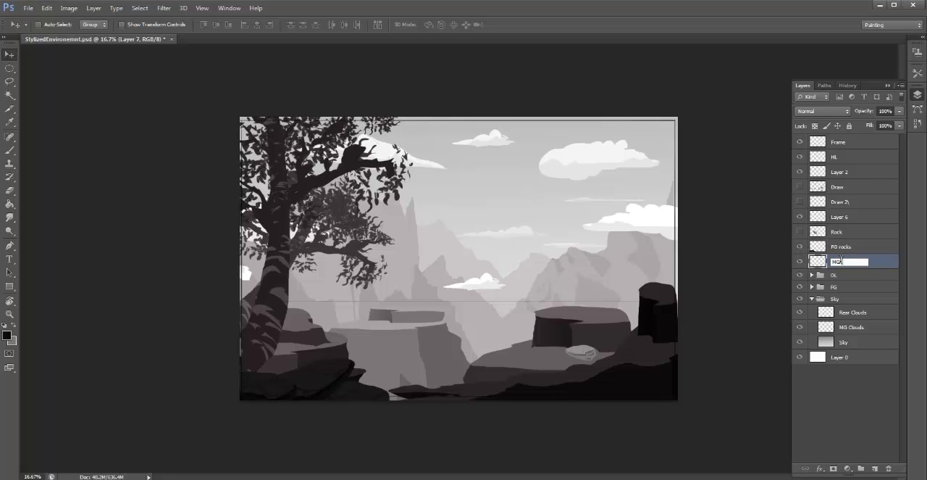
{"action": "key", "text": "Return"}
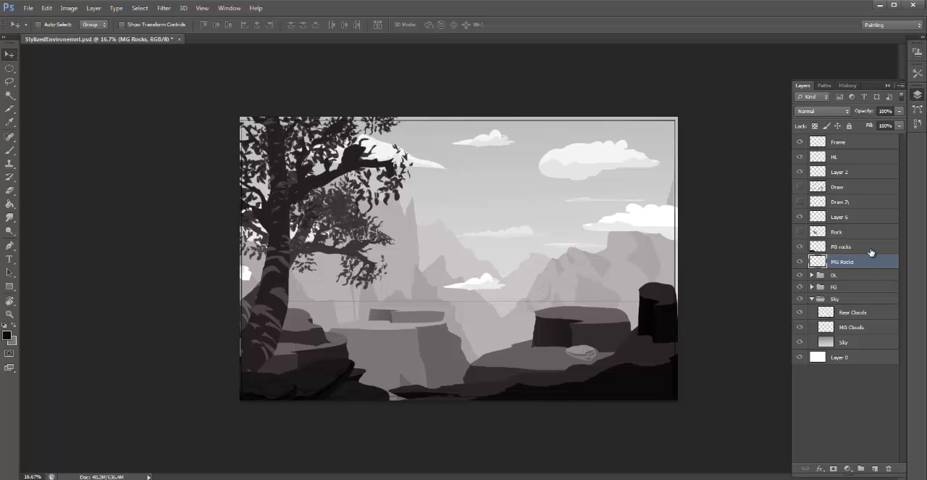
- Darken the MG Rocks layer with Levels, setting the midtone input to about 0.41
{"action": "key", "text": "ctrl+l"}
{"action": "left_click_drag", "start_coordinate": [595, 206], "coordinate": [618, 210]}
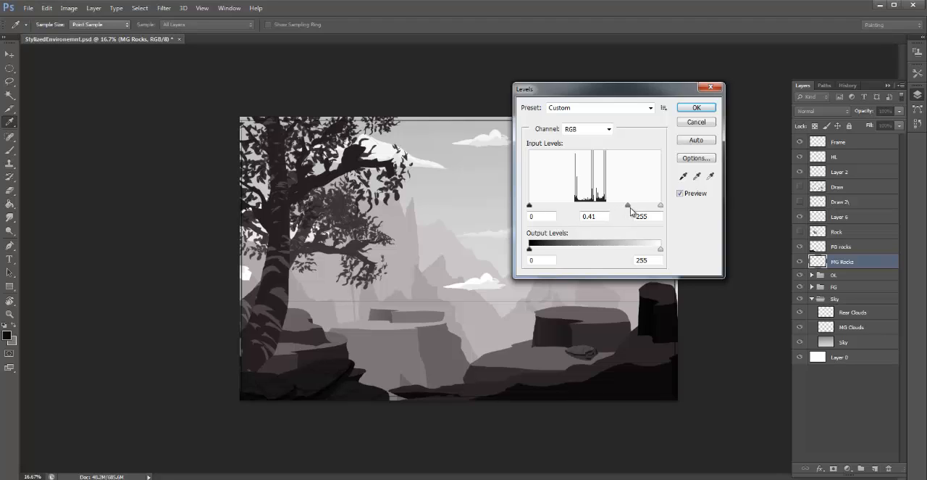
{"action": "left_click_drag", "start_coordinate": [631, 207], "coordinate": [628, 207]}
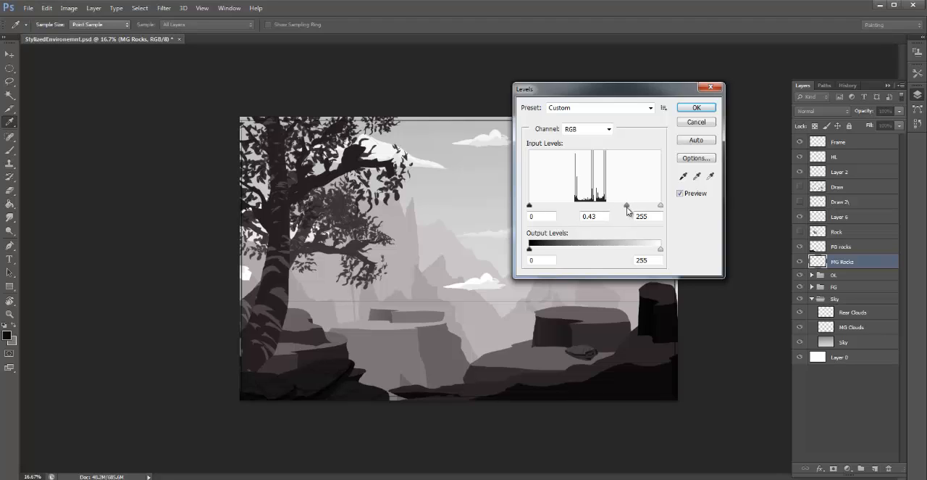
{"action": "left_click", "coordinate": [698, 111]}
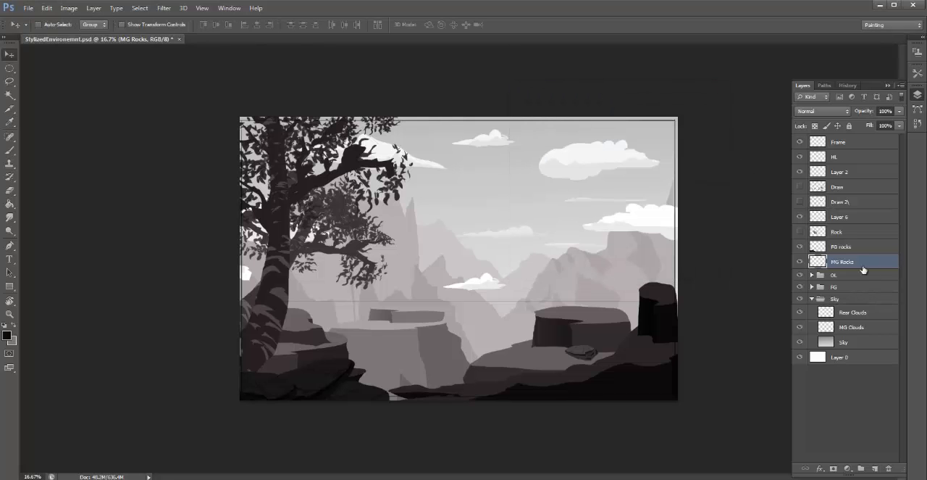
- Duplicate the MG Rocks layer and move the copied rock left to the edge of the ledge
{"action": "right_click", "coordinate": [861, 258]}
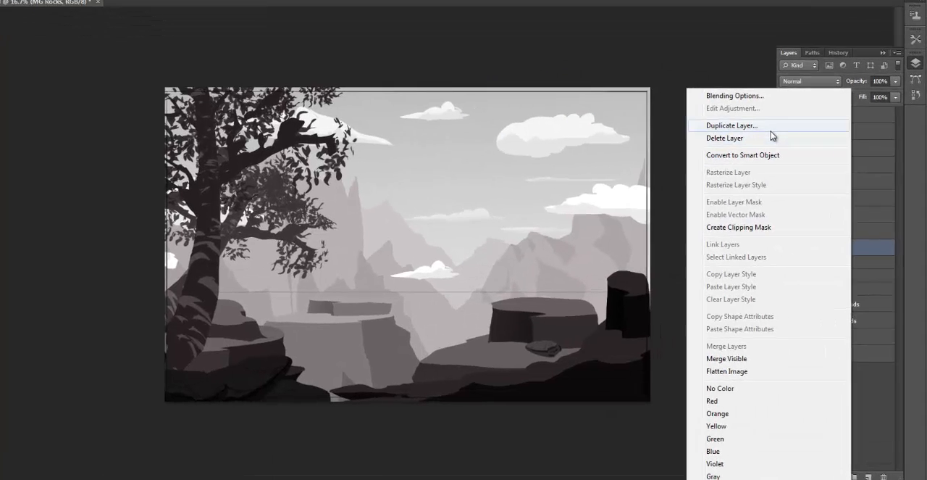
{"action": "left_click", "coordinate": [790, 152]}
{"action": "left_click", "coordinate": [405, 49]}
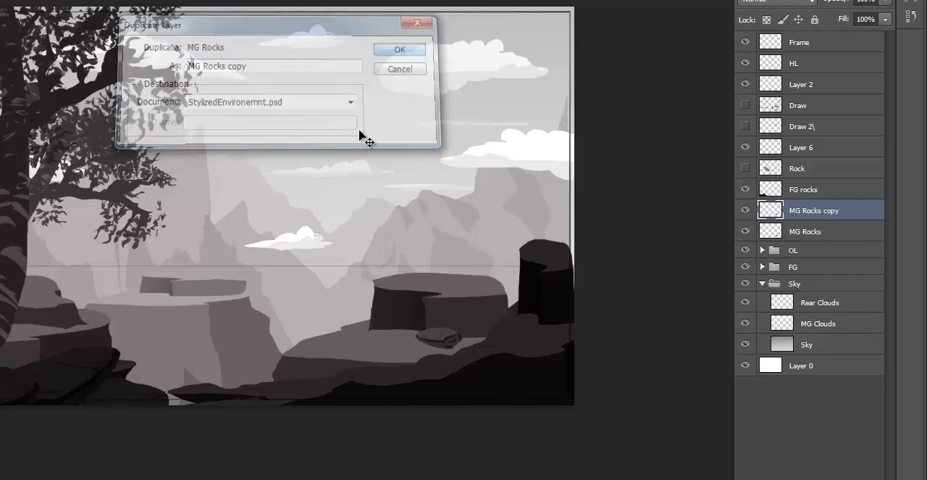
{"action": "left_click_drag", "start_coordinate": [456, 330], "coordinate": [310, 332]}
- Distort the MG Rocks copy to make it narrower, and place it against the left side of the original rock
{"action": "key", "text": "ctrl+t"}
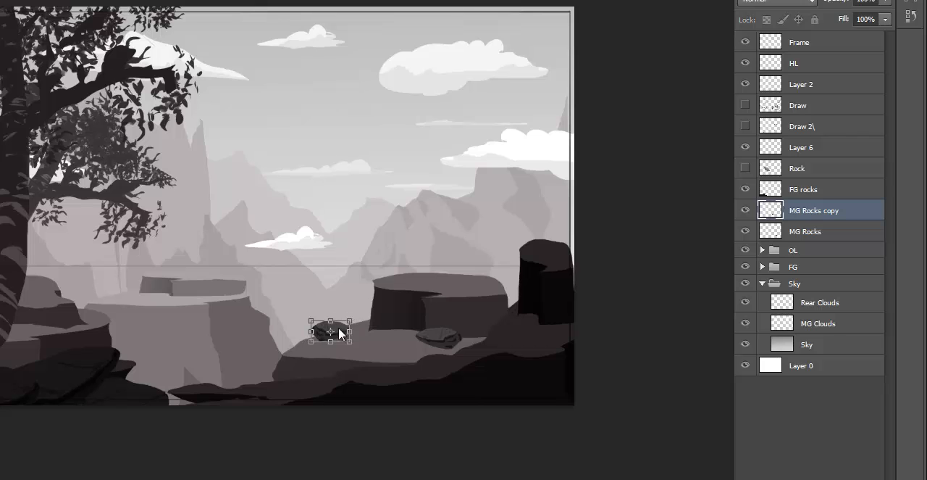
{"action": "right_click", "coordinate": [340, 333]}
{"action": "left_click", "coordinate": [424, 169]}
{"action": "left_click_drag", "start_coordinate": [313, 327], "coordinate": [326, 331]}
{"action": "key", "text": "Return"}
{"action": "left_click_drag", "start_coordinate": [361, 353], "coordinate": [417, 345]}
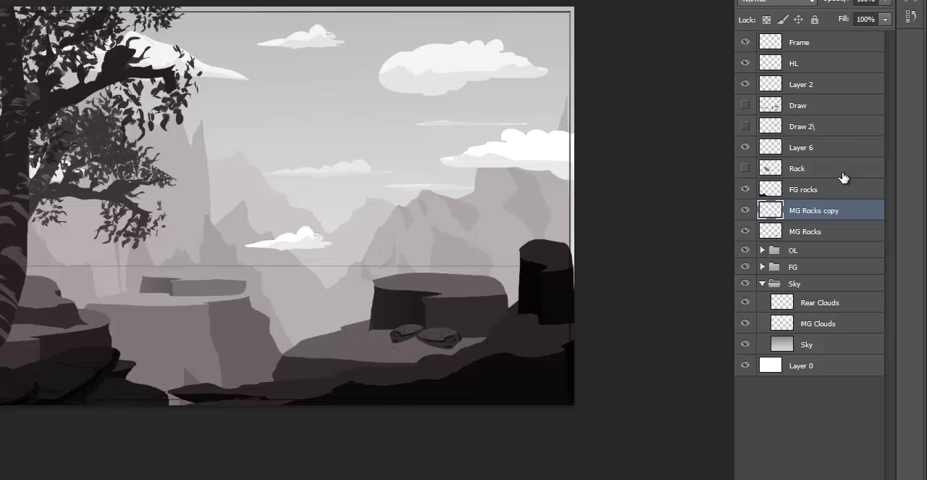
- Stack MG Rocks copy below MG Rocks, shift its rock slightly left, and rotate it a little clockwise
{"action": "left_click_drag", "start_coordinate": [847, 208], "coordinate": [818, 243]}
{"action": "left_click_drag", "start_coordinate": [406, 348], "coordinate": [385, 341]}
{"action": "key", "text": "ctrl+t"}
{"action": "left_click_drag", "start_coordinate": [461, 262], "coordinate": [461, 278]}
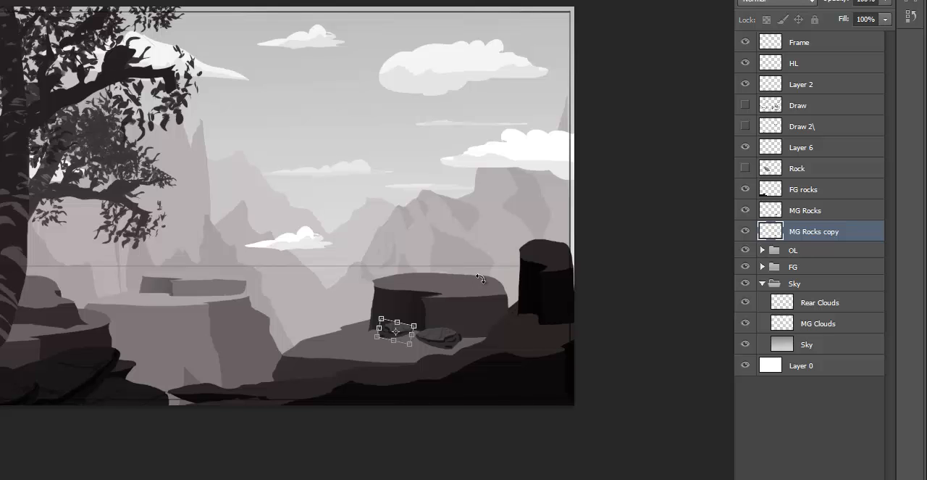
{"action": "key", "text": "Return"}
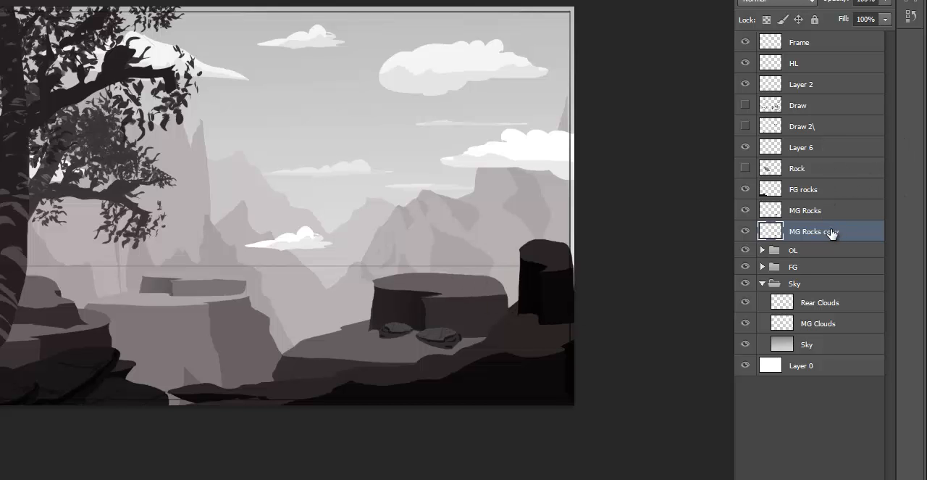
- Duplicate MG Rocks copy, shrink the new rock, and place it lower left of the other two rocks on the ledge
{"action": "right_click", "coordinate": [831, 232]}
{"action": "left_click", "coordinate": [645, 49]}
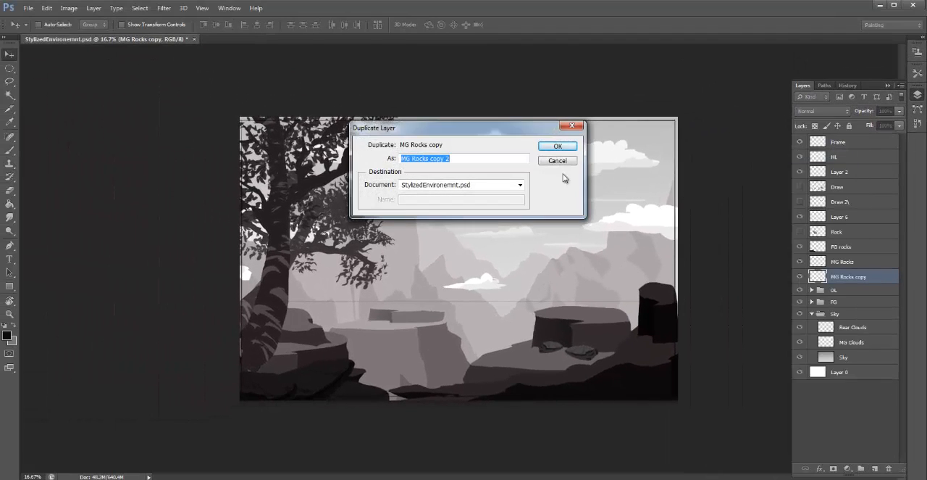
{"action": "left_click", "coordinate": [557, 147]}
{"action": "key", "text": "ctrl+t"}
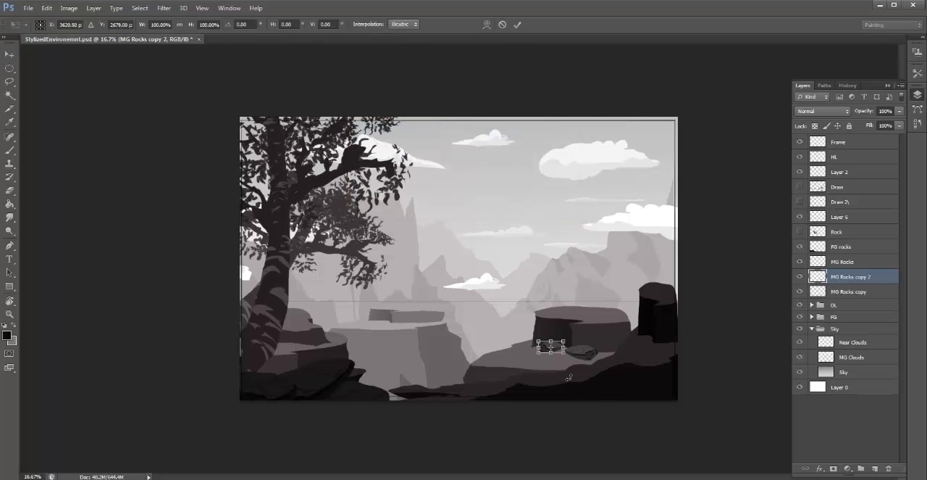
{"action": "left_click_drag", "start_coordinate": [563, 342], "coordinate": [529, 370]}
{"action": "key", "text": "Return"}
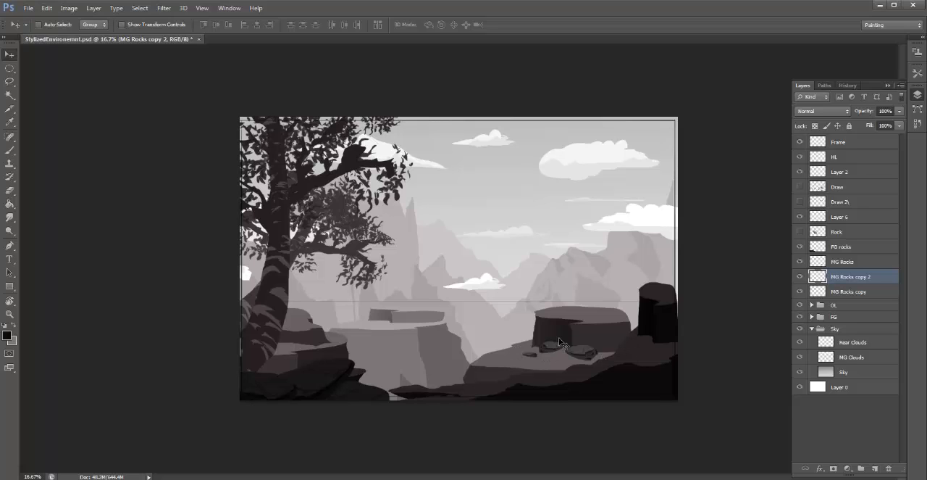
- Merge MG Rocks and its two copies into a single MG Rocks layer
{"action": "left_click", "coordinate": [844, 291]}
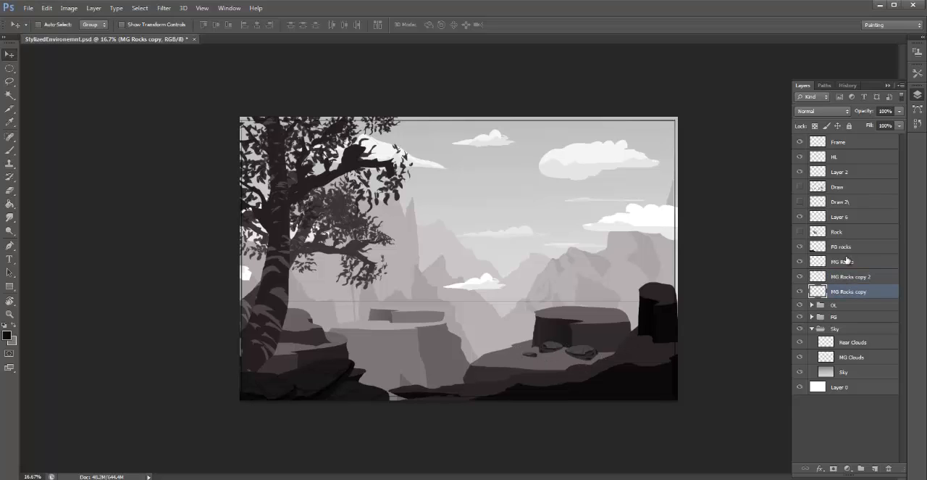
{"action": "left_click", "coordinate": [850, 261], "text": "shift"}
{"action": "key", "text": "ctrl+e"}
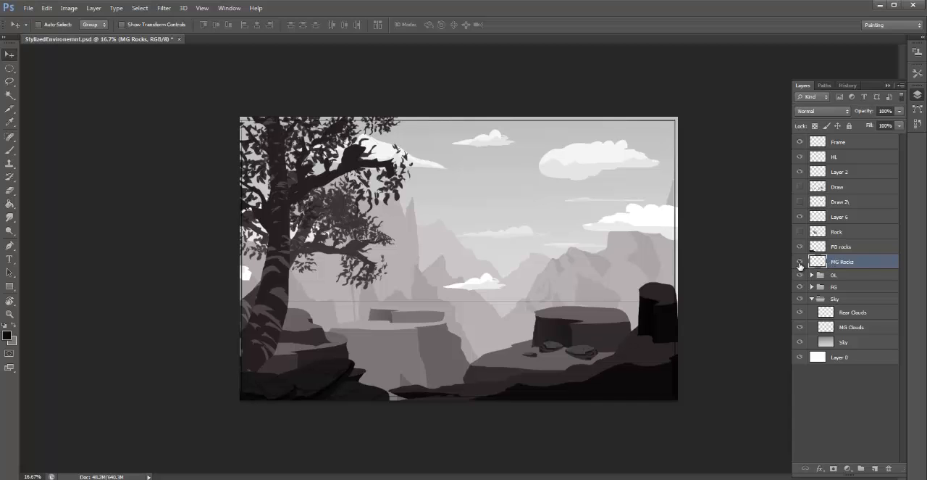
- Adjust the merged MG Rocks with Levels: midtone input 0.87, raised output black and slightly lowered output white
{"action": "key", "text": "i"}
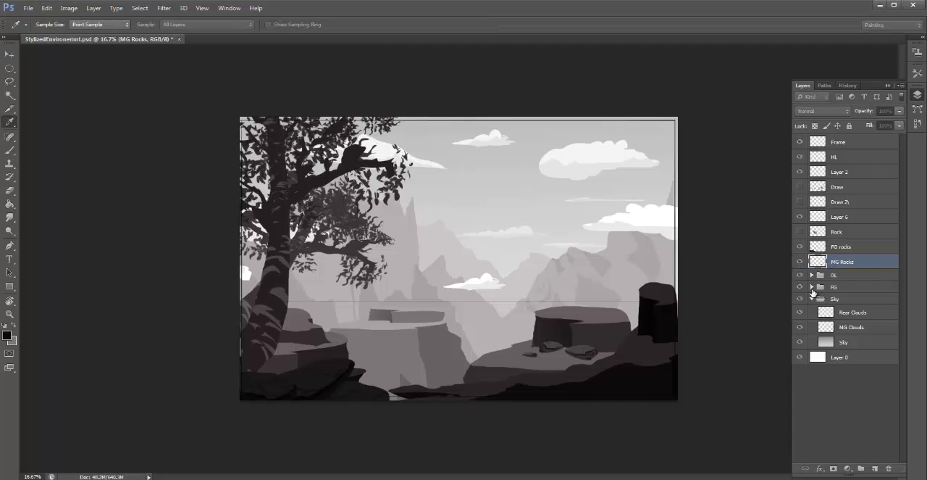
{"action": "key", "text": "ctrl+l"}
{"action": "left_click_drag", "start_coordinate": [596, 204], "coordinate": [601, 208]}
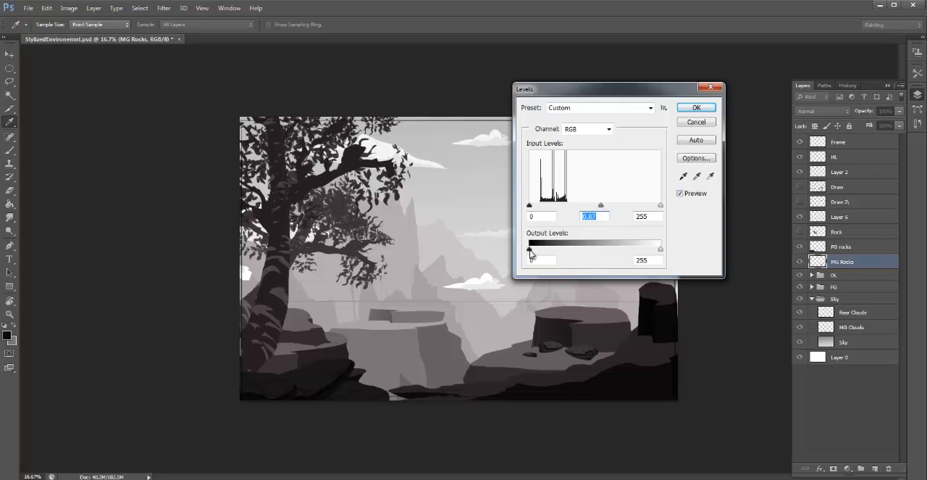
{"action": "mouse_move", "coordinate": [530, 251]}
{"action": "left_mouse_down"}
{"action": "mouse_move", "coordinate": [555, 250]}
{"action": "mouse_move", "coordinate": [546, 251]}
{"action": "left_mouse_up"}
{"action": "left_click_drag", "start_coordinate": [660, 248], "coordinate": [640, 251]}
{"action": "left_click_drag", "start_coordinate": [639, 248], "coordinate": [654, 251]}
{"action": "left_click", "coordinate": [697, 107]}
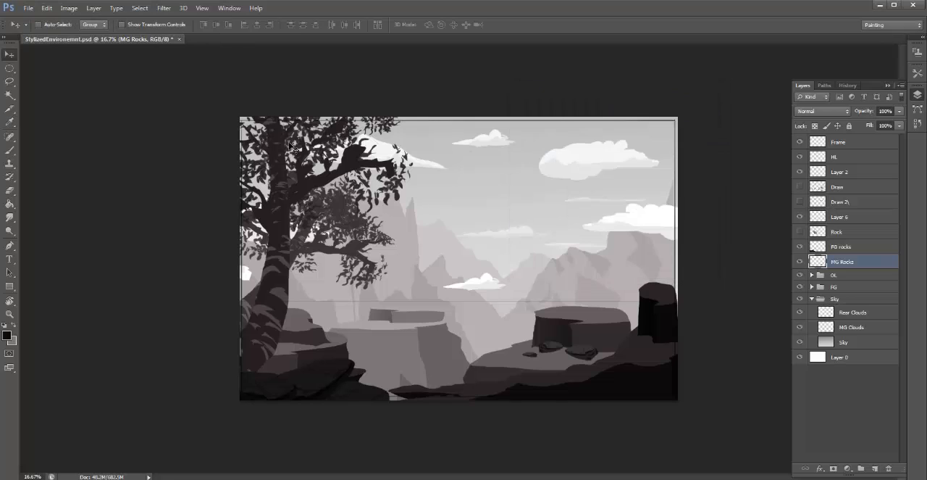
- Create a new document from the U.S. Paper preset in Tabloid size, 11 x 17 inches at 300 pixels per inch
{"action": "left_click", "coordinate": [29, 9]}
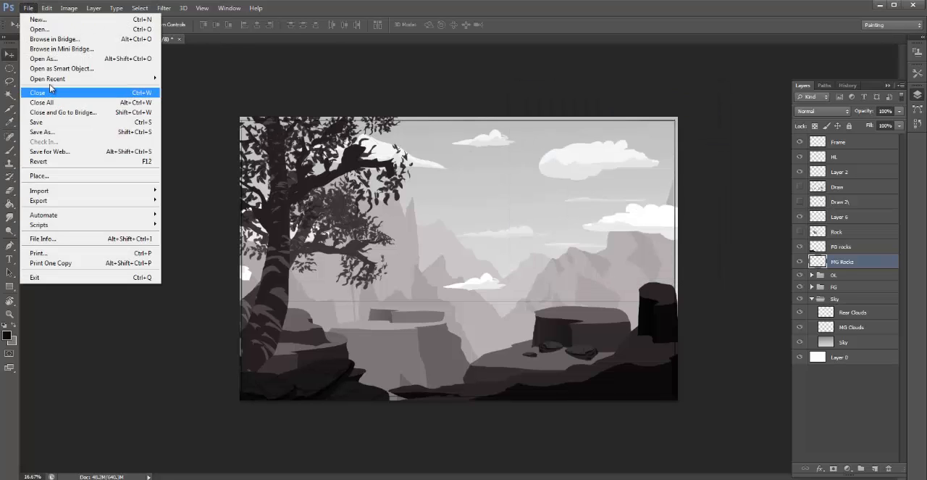
{"action": "left_click", "coordinate": [39, 20]}
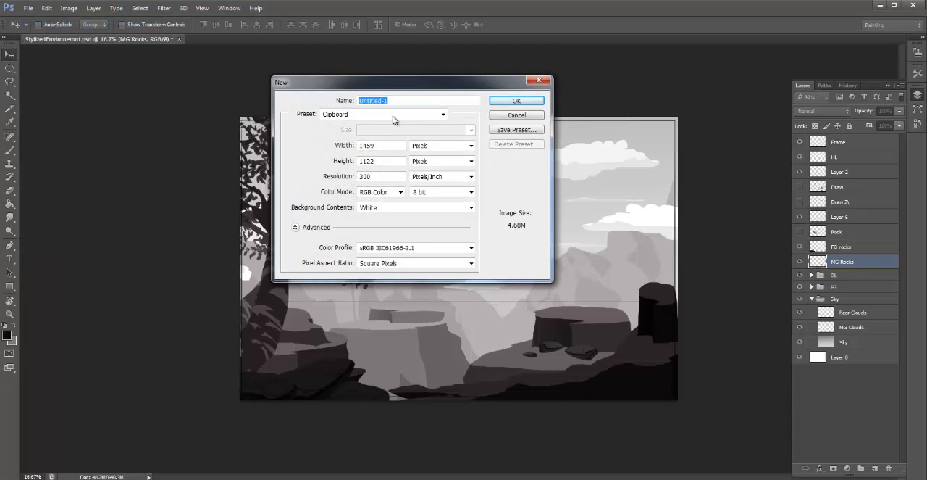
{"action": "left_click", "coordinate": [446, 146]}
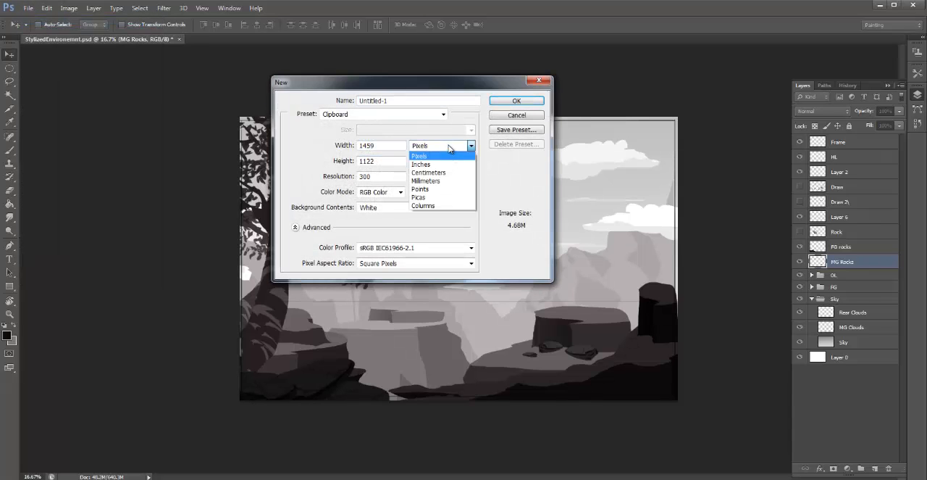
{"action": "left_click", "coordinate": [434, 165]}
{"action": "left_click", "coordinate": [405, 116]}
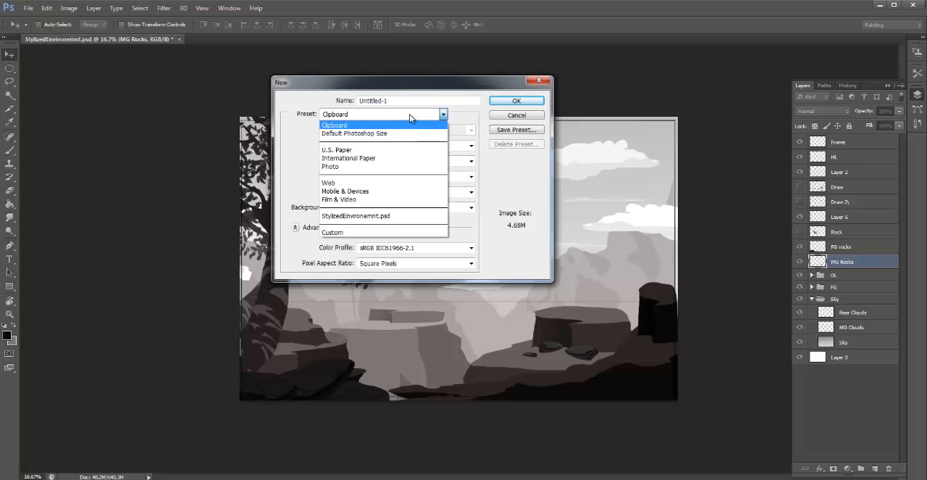
{"action": "left_click", "coordinate": [373, 149]}
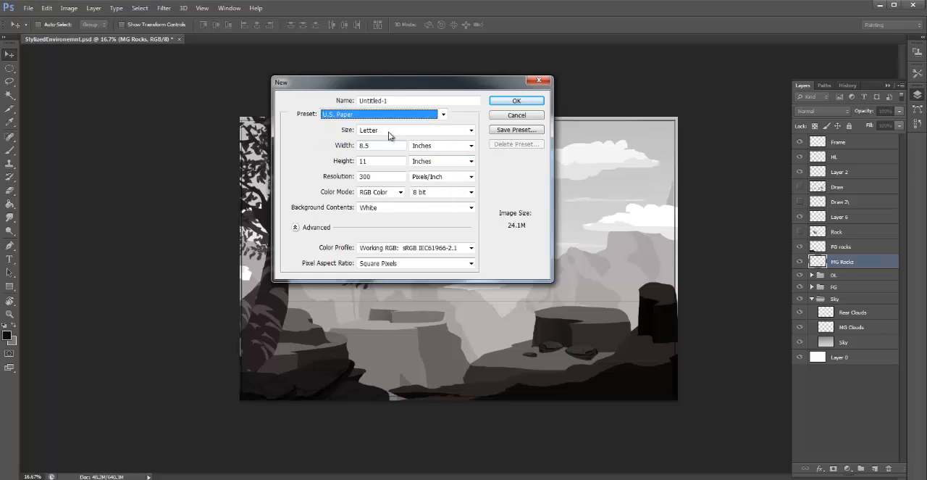
{"action": "left_click", "coordinate": [392, 132]}
{"action": "left_click", "coordinate": [384, 160]}
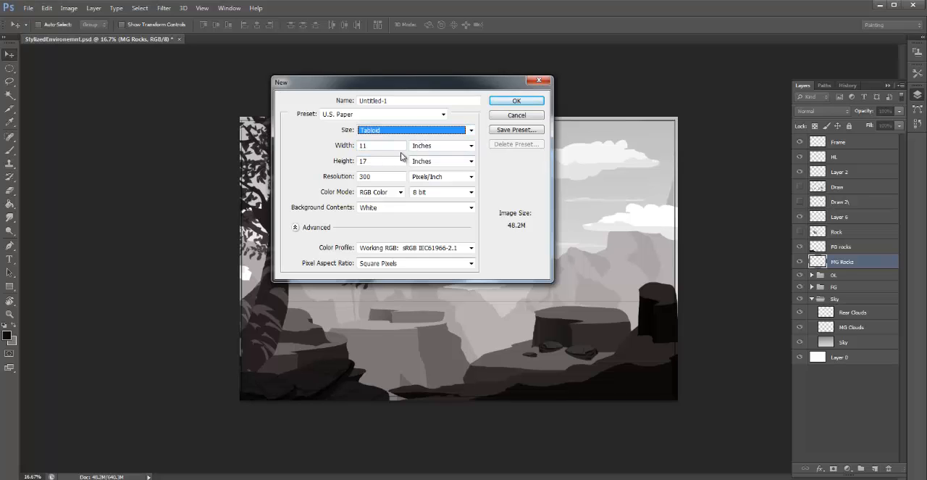
{"action": "left_click", "coordinate": [500, 105]}
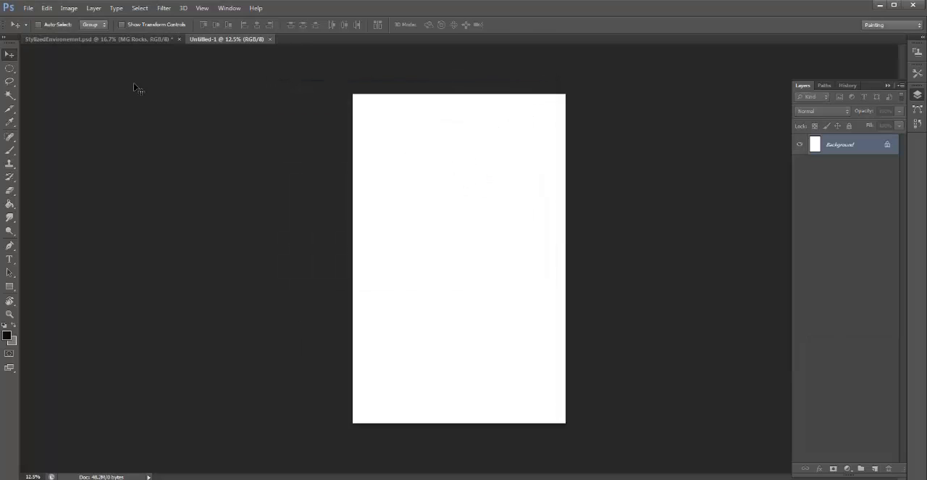
- Rotate the blank canvas 90° clockwise to landscape orientation
{"action": "left_click", "coordinate": [73, 10]}
{"action": "mouse_move", "coordinate": [116, 102]}
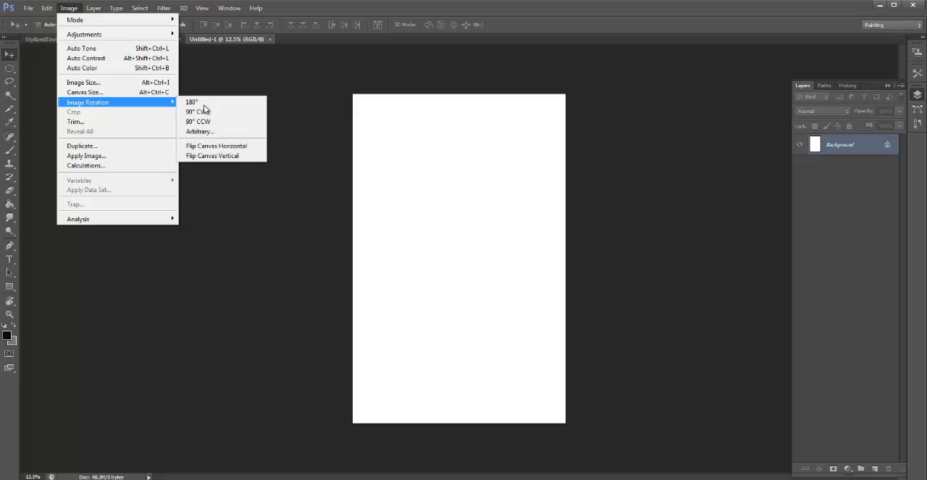
{"action": "left_click", "coordinate": [215, 112]}
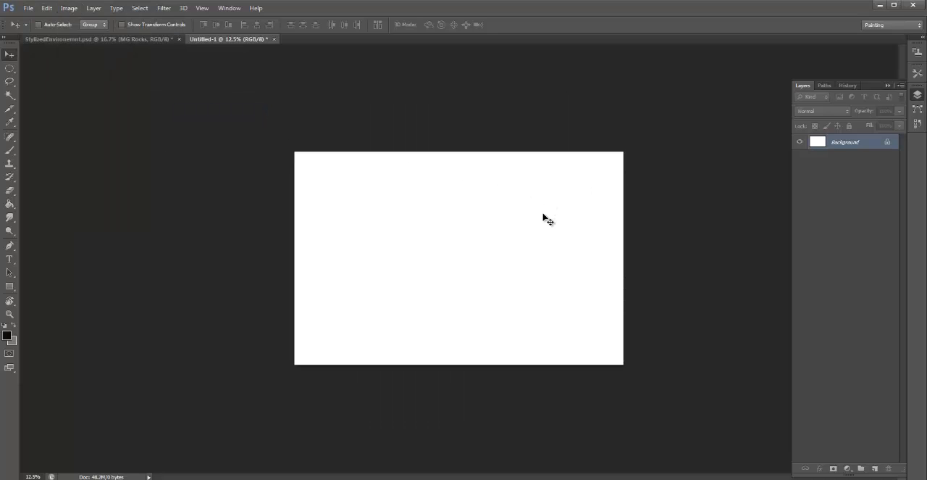
{"action": "key", "text": "ctrl+plus"}
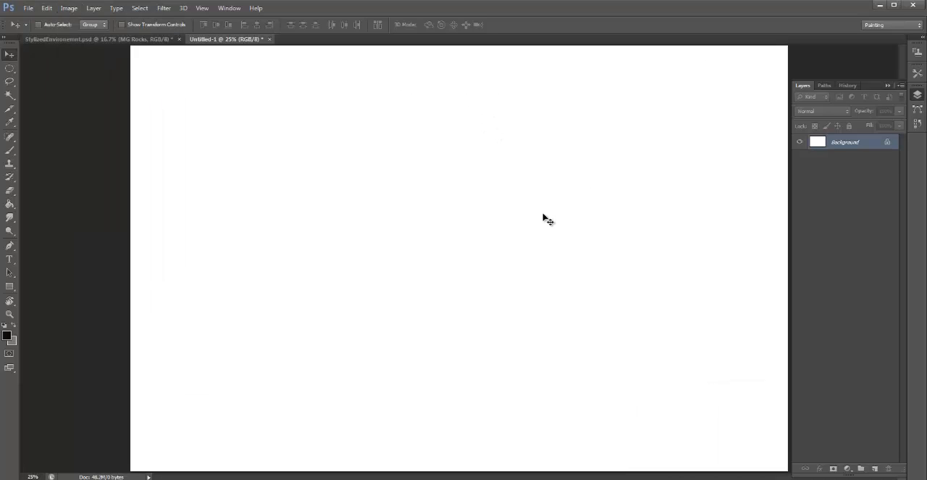
{"action": "key", "text": "ctrl+minus"}
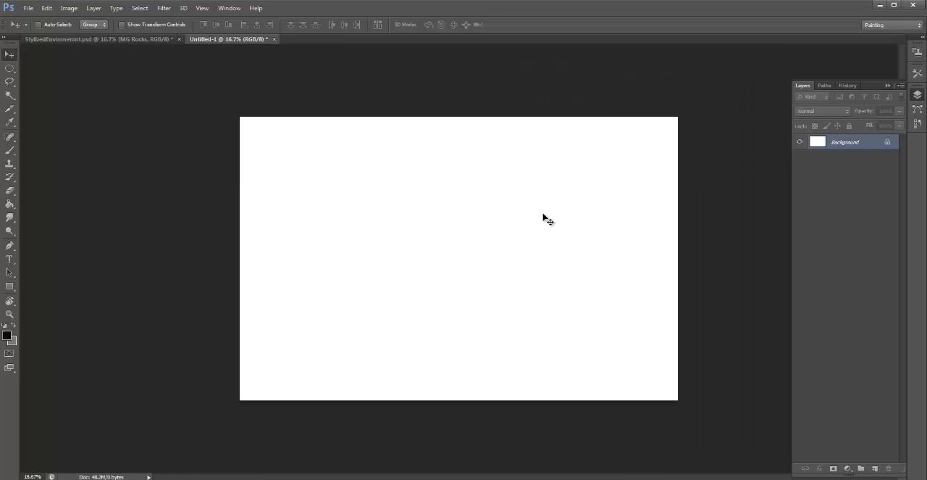
- Convert the Background into an unlocked Layer 0 and add an empty layer above it
{"action": "double_click", "coordinate": [867, 143]}
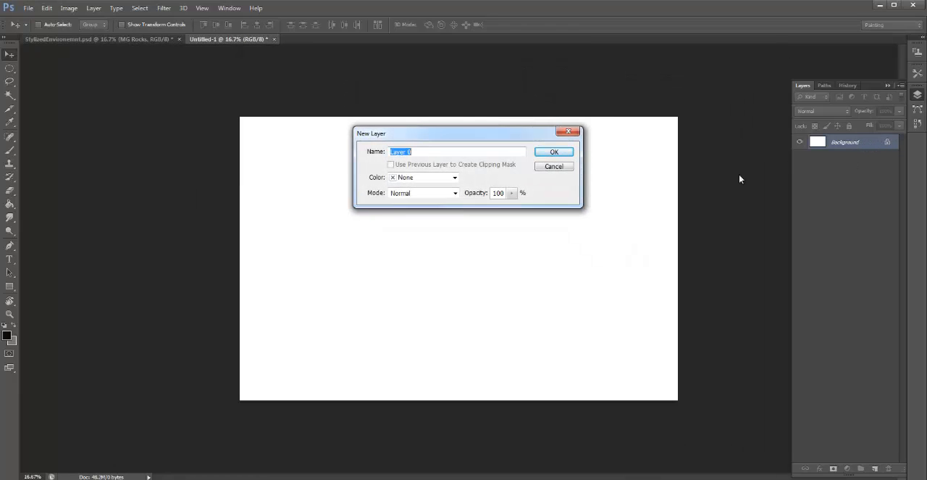
{"action": "left_click", "coordinate": [566, 152]}
{"action": "left_click", "coordinate": [875, 468]}
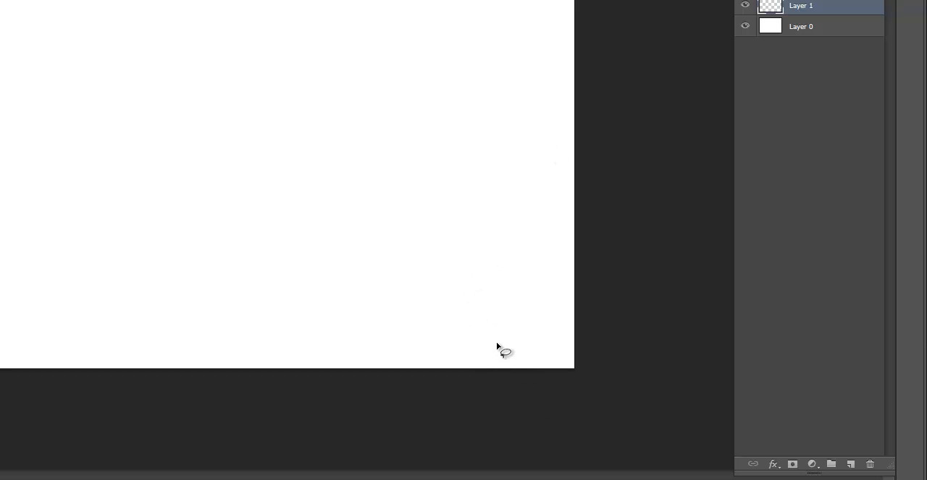
- Outline a thin curved stem with one pointed leaf in the canvas's lower right area using the Lasso tool
{"action": "mouse_move", "coordinate": [464, 270]}
{"action": "left_mouse_down"}
{"action": "mouse_move", "coordinate": [376, 311]}
{"action": "mouse_move", "coordinate": [478, 277]}
{"action": "mouse_move", "coordinate": [488, 365]}
{"action": "mouse_move", "coordinate": [503, 378]}
{"action": "left_mouse_up"}
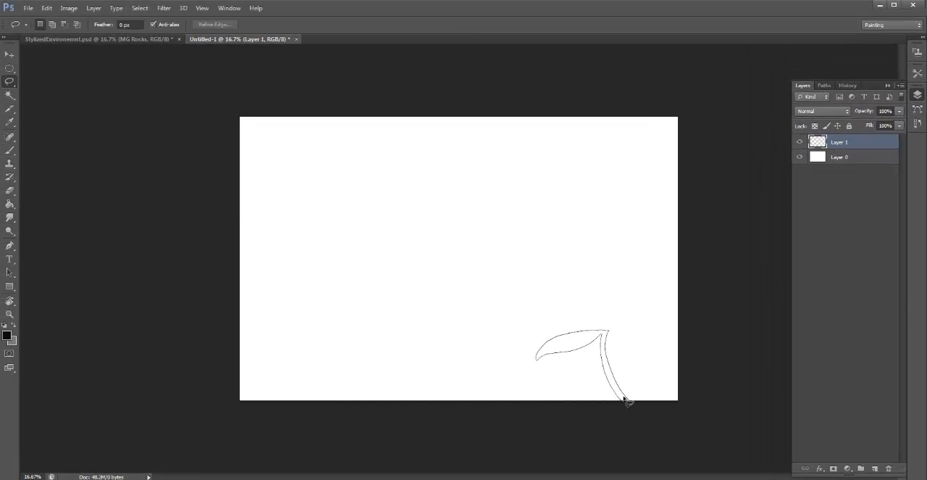
{"action": "left_click_drag", "start_coordinate": [624, 397], "coordinate": [627, 403]}
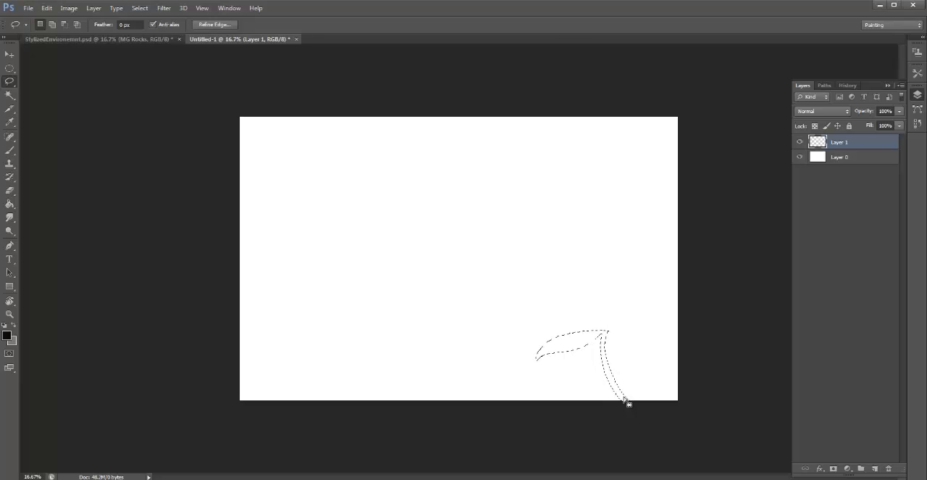
{"action": "left_click", "coordinate": [47, 6]}
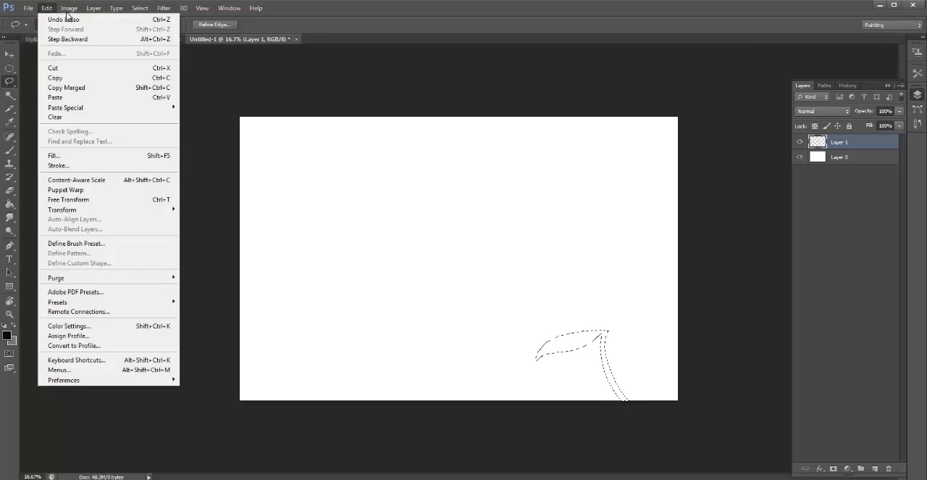
{"action": "left_click", "coordinate": [273, 82]}
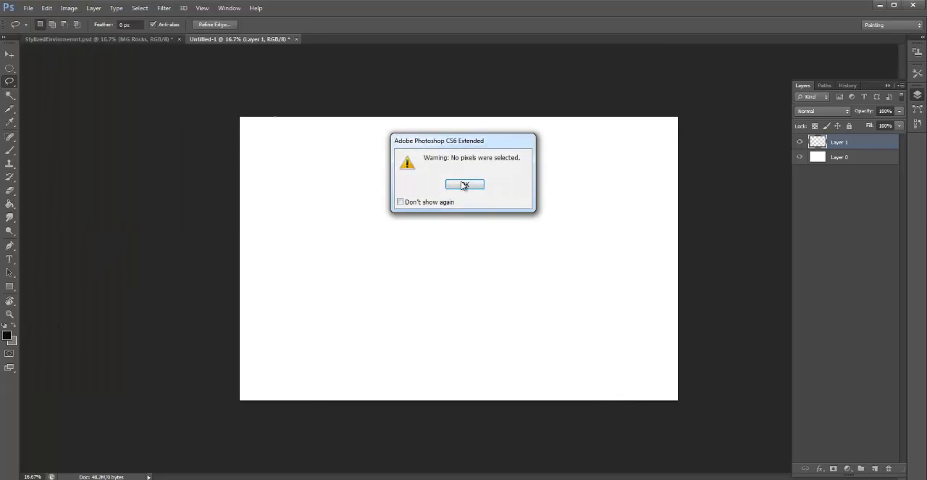
{"action": "left_click", "coordinate": [465, 185]}
- Swap the foreground and background colors and pick a darker neutral gray as the foreground color
{"action": "left_click", "coordinate": [14, 327]}
{"action": "left_click", "coordinate": [7, 334]}
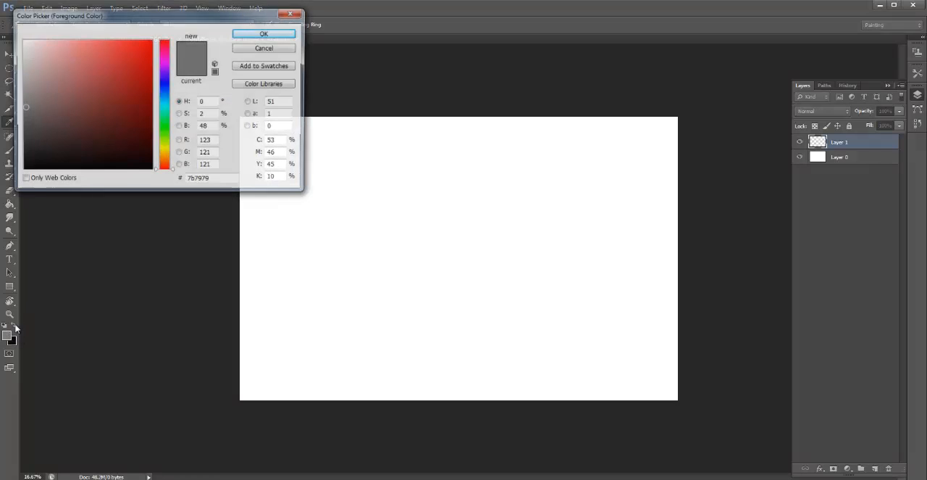
{"action": "left_click", "coordinate": [25, 117]}
{"action": "left_click", "coordinate": [264, 34]}
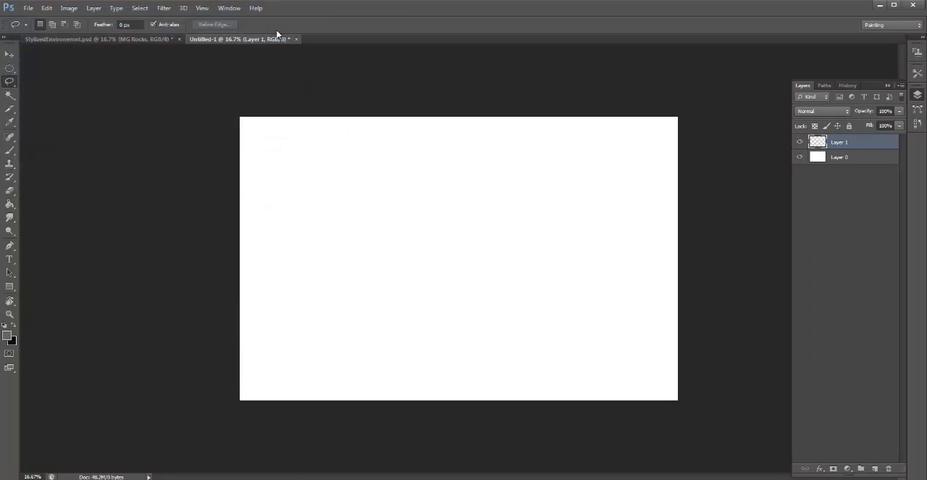
- Fill the lassoed leaf and stem selection with the dark gray using Paint Bucket, and deselect it
{"action": "key", "text": "g"}
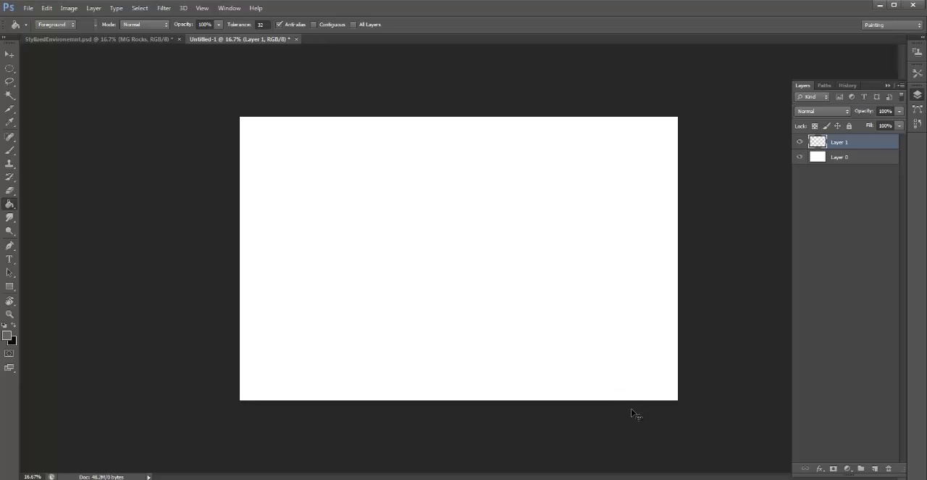
{"action": "left_click", "coordinate": [585, 342]}
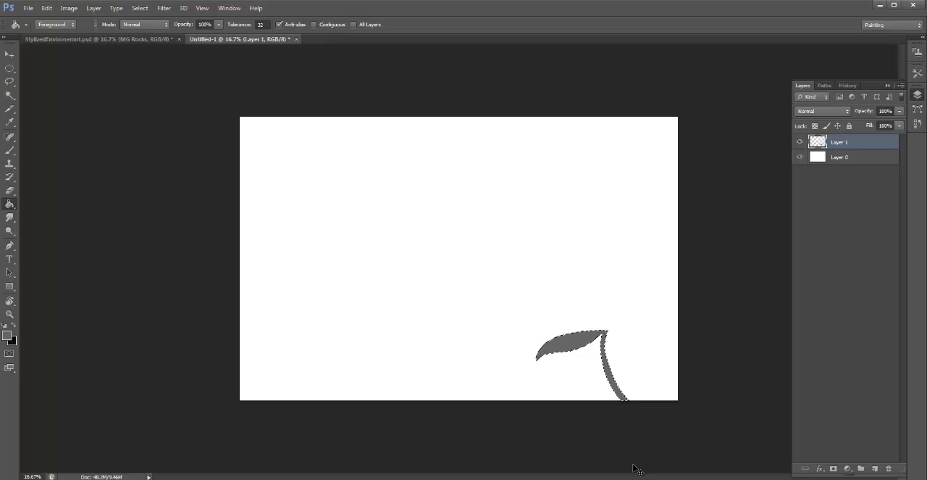
{"action": "key", "text": "ctrl+d"}
- Duplicate the leaf and stem onto a second layer, shrink the copy, and place it at the base of the original stem
{"action": "key", "text": "ctrl+shift+alt+n"}
{"action": "key", "text": "v"}
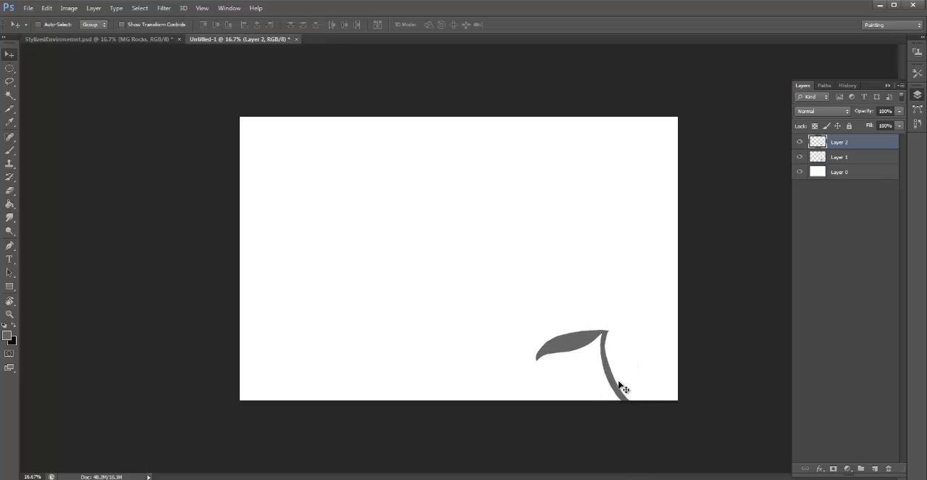
{"action": "left_click_drag", "start_coordinate": [619, 384], "coordinate": [623, 403]}
{"action": "key", "text": "ctrl+t"}
{"action": "left_click_drag", "start_coordinate": [630, 433], "coordinate": [606, 411]}
{"action": "left_click_drag", "start_coordinate": [579, 376], "coordinate": [615, 382]}
{"action": "key", "text": "Return"}
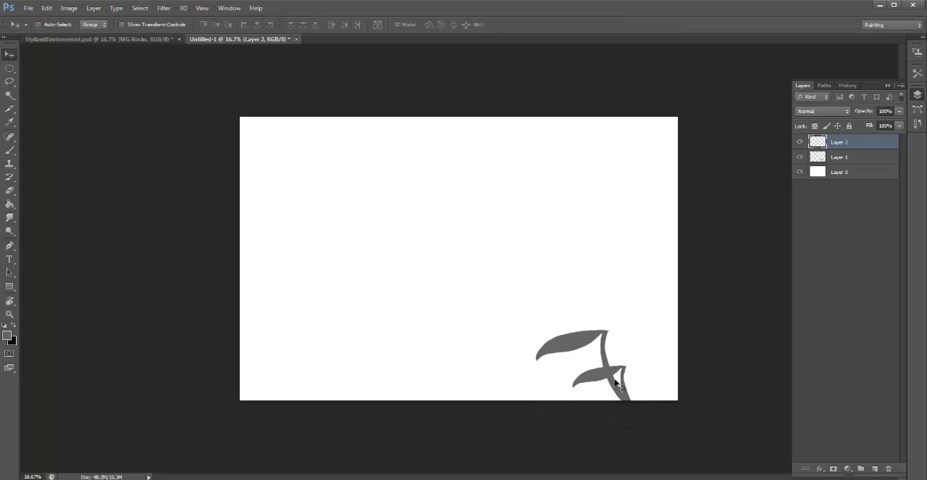
- Make a third leaf copy, narrow it to about 63% width, rotate it about 13° clockwise, and place it above the original leaf
{"action": "left_click_drag", "start_coordinate": [641, 435], "coordinate": [612, 300]}
{"action": "key", "text": "ctrl+t"}
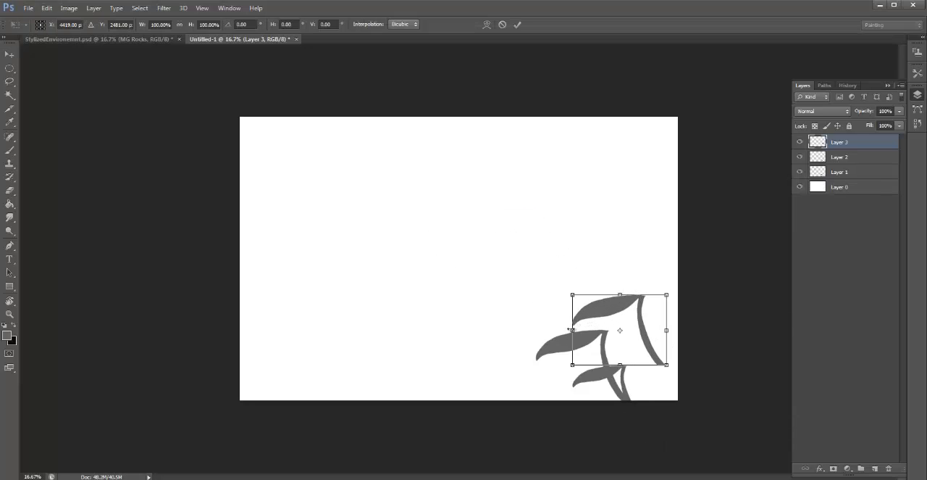
{"action": "left_click_drag", "start_coordinate": [573, 329], "coordinate": [607, 330]}
{"action": "left_click_drag", "start_coordinate": [670, 292], "coordinate": [667, 305]}
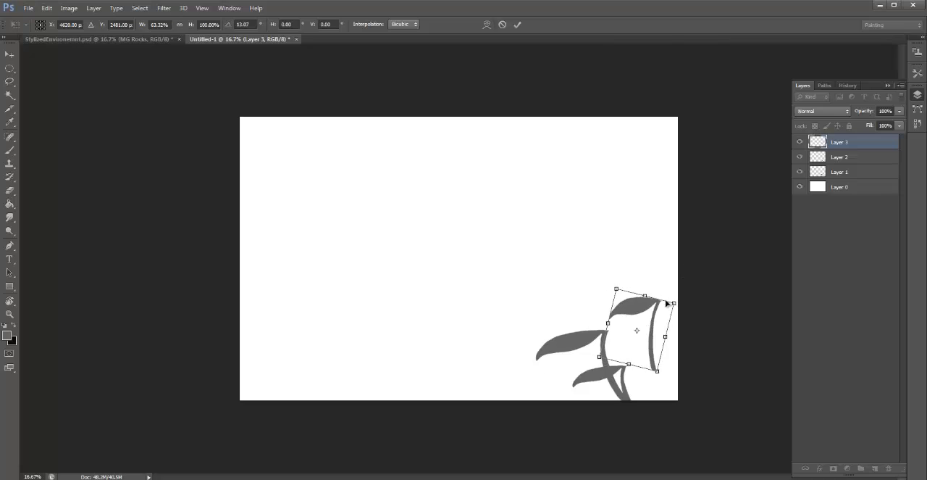
{"action": "left_click_drag", "start_coordinate": [641, 338], "coordinate": [579, 348]}
{"action": "key", "text": "Return"}
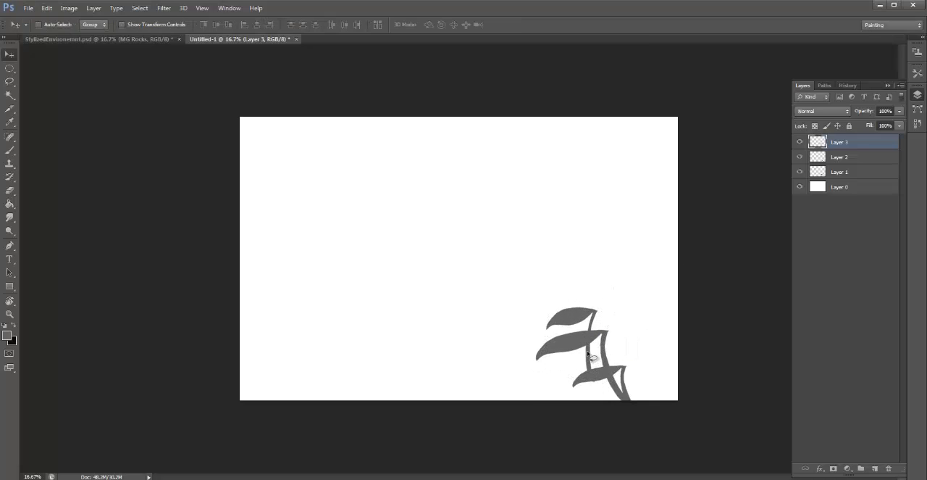
- Copy the third leaf's stem section to a new layer and rotate it slightly counter-clockwise to extend the stem past the canvas's lower edge
{"action": "key", "text": "l"}
{"action": "mouse_move", "coordinate": [602, 320]}
{"action": "left_mouse_down"}
{"action": "mouse_move", "coordinate": [592, 319]}
{"action": "mouse_move", "coordinate": [597, 373]}
{"action": "left_mouse_up"}
{"action": "key", "text": "ctrl+j"}
{"action": "key", "text": "v"}
{"action": "key", "text": "ctrl+t"}
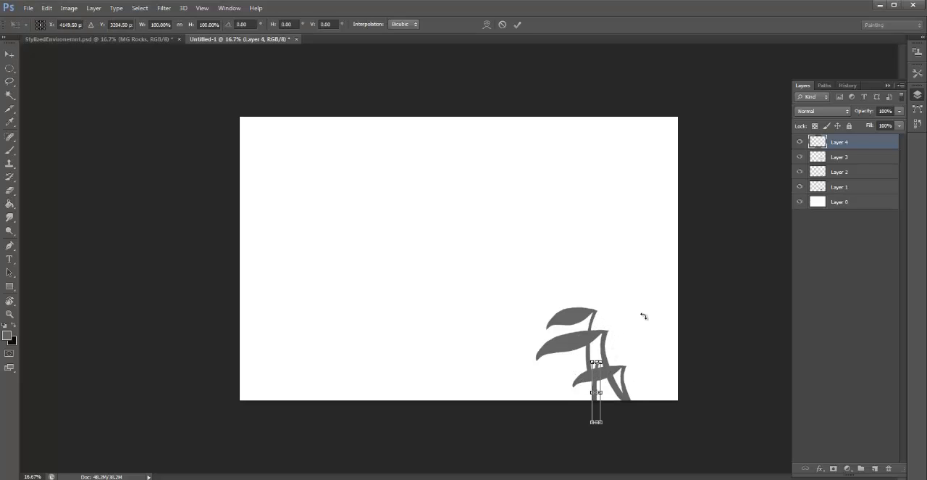
{"action": "left_click_drag", "start_coordinate": [644, 316], "coordinate": [619, 317]}
{"action": "key", "text": "Return"}
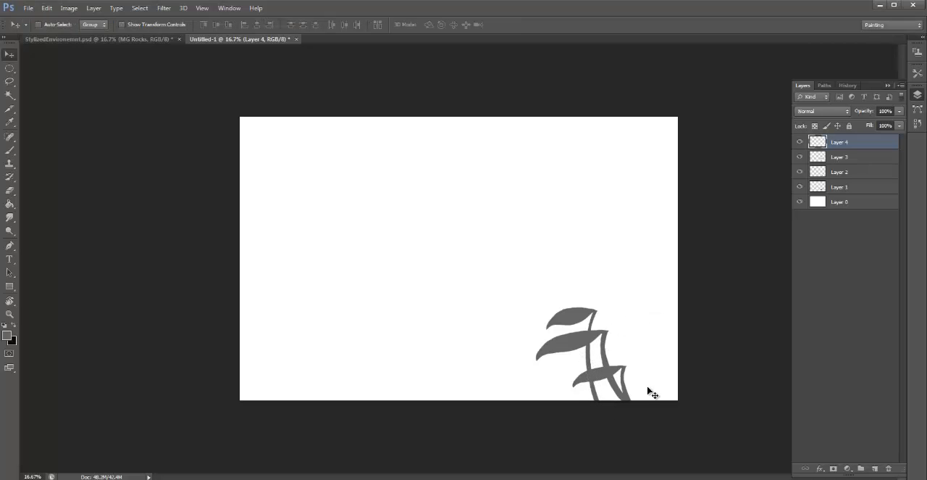
- Merge the four leaf and stem layers above Layer 0 into a single layer
{"action": "left_click", "coordinate": [853, 190], "text": "shift"}
{"action": "key", "text": "ctrl+e"}
- Lasso a branching stem with three drooping leaves beside the existing plant, fill it with the dark gray, and deselect
{"action": "key", "text": "l"}
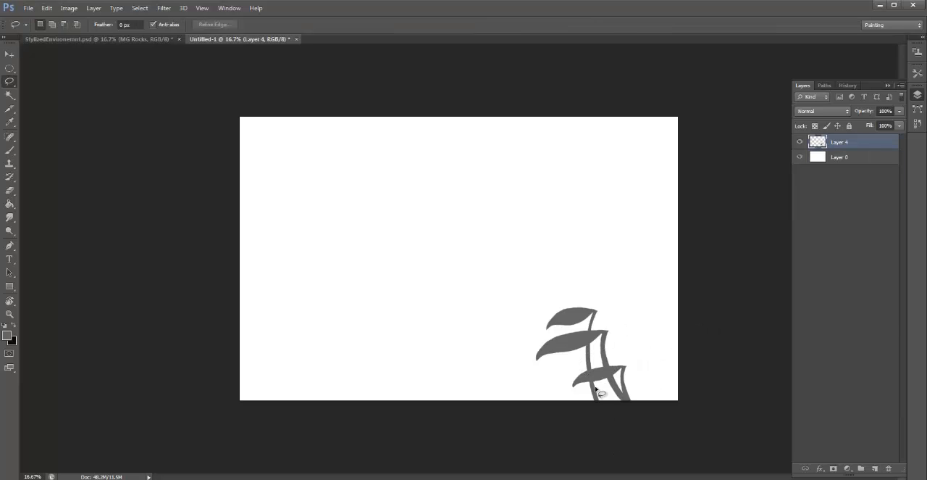
{"action": "mouse_move", "coordinate": [605, 384]}
{"action": "left_mouse_down"}
{"action": "mouse_move", "coordinate": [662, 313]}
{"action": "mouse_move", "coordinate": [616, 365]}
{"action": "mouse_move", "coordinate": [603, 411]}
{"action": "left_mouse_up"}
{"action": "left_click_drag", "start_coordinate": [602, 374], "coordinate": [605, 372]}
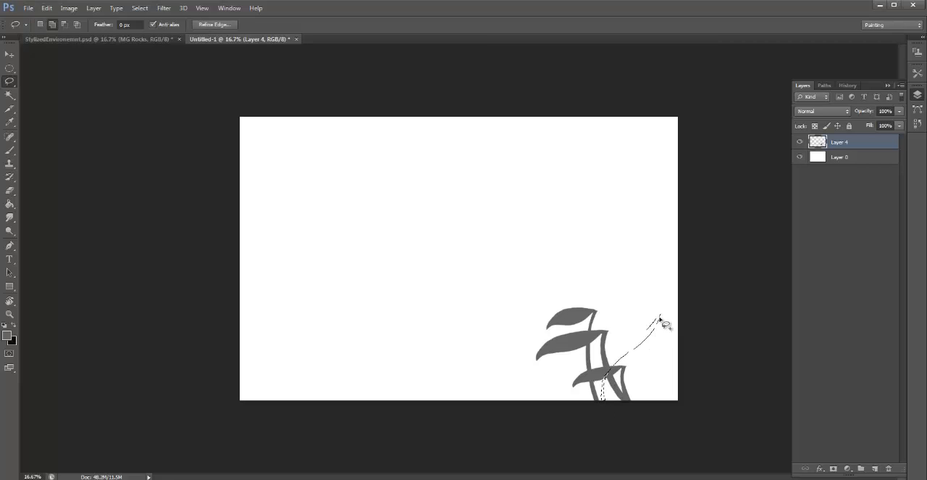
{"action": "mouse_move", "coordinate": [650, 332]}
{"action": "left_mouse_down"}
{"action": "mouse_move", "coordinate": [667, 342]}
{"action": "mouse_move", "coordinate": [673, 326]}
{"action": "mouse_move", "coordinate": [651, 333]}
{"action": "mouse_move", "coordinate": [648, 301]}
{"action": "mouse_move", "coordinate": [659, 306]}
{"action": "mouse_move", "coordinate": [596, 428]}
{"action": "left_mouse_up"}
{"action": "key", "text": "g"}
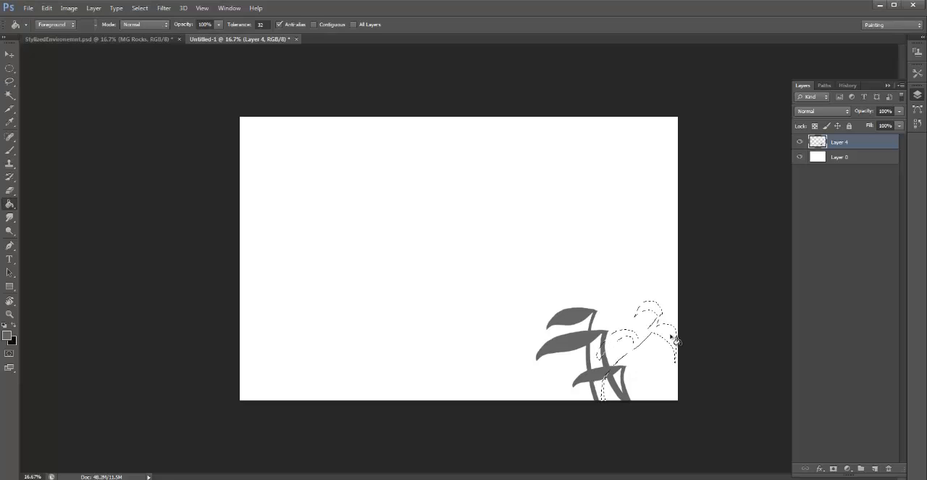
{"action": "left_click", "coordinate": [675, 340]}
{"action": "key", "text": "ctrl+d"}
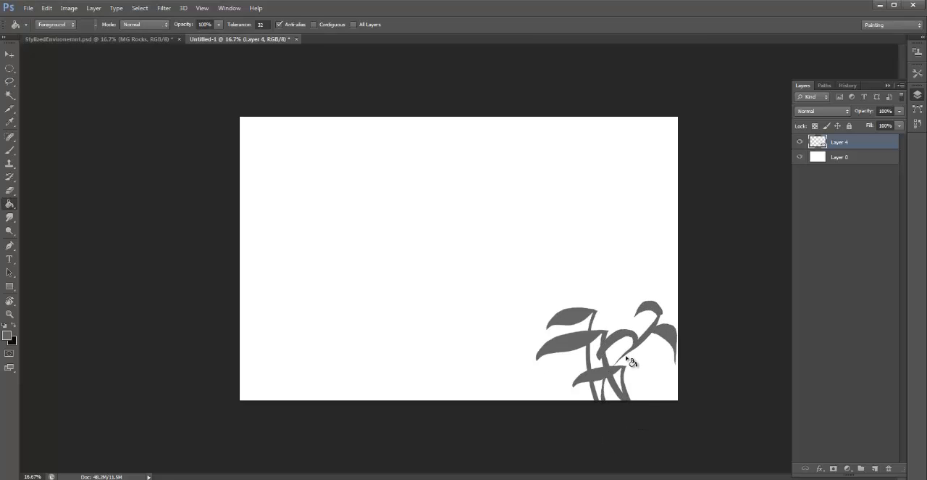
- Lasso a narrow strip along the new branching stem and fill it with the foreground color to thicken the stem
{"action": "key", "text": "l"}
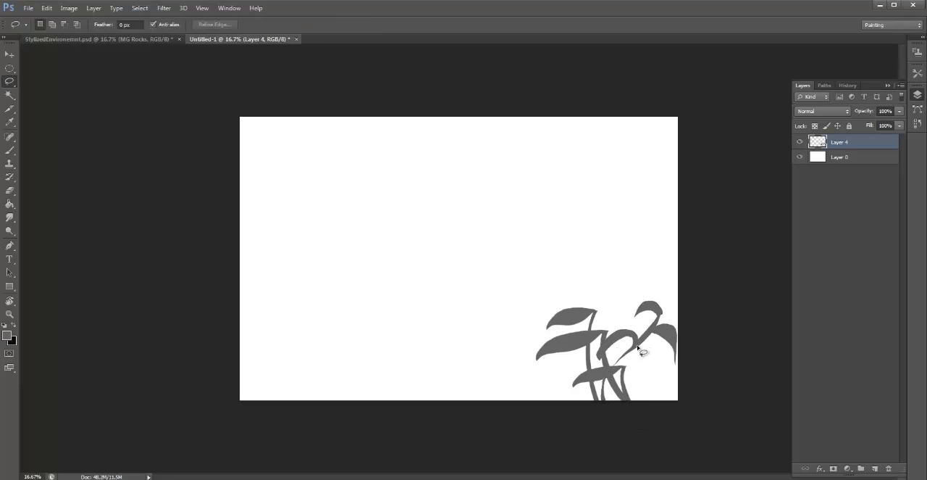
{"action": "mouse_move", "coordinate": [611, 384]}
{"action": "left_mouse_down"}
{"action": "mouse_move", "coordinate": [605, 411]}
{"action": "mouse_move", "coordinate": [604, 379]}
{"action": "mouse_move", "coordinate": [649, 334]}
{"action": "left_mouse_up"}
{"action": "key", "text": "g"}
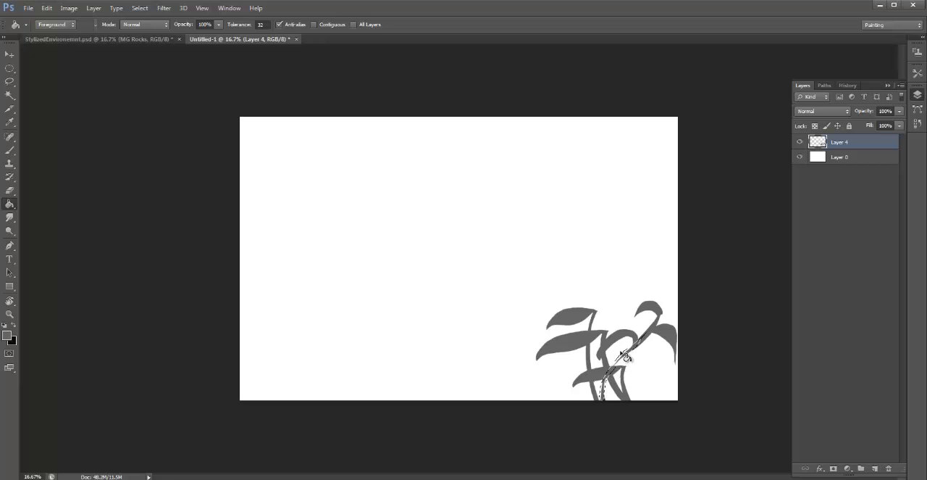
{"action": "left_click", "coordinate": [47, 8]}
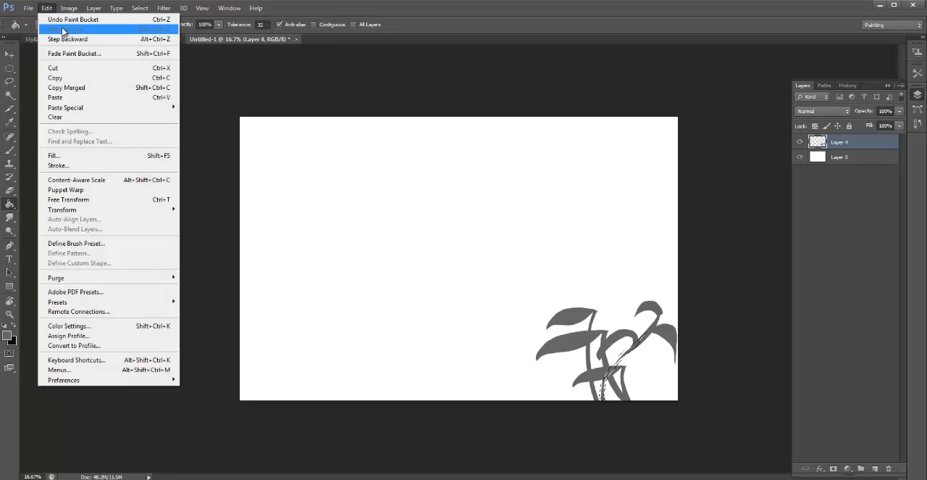
{"action": "left_click", "coordinate": [102, 156]}
{"action": "left_click", "coordinate": [627, 73]}
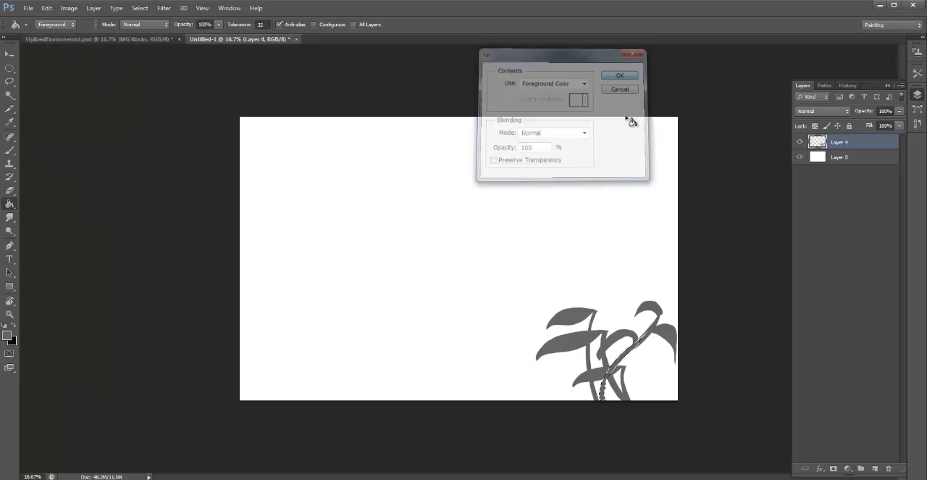
- Lasso two small leafy sprigs at the plant's base and a taller leafy stem above it, fill them with the foreground color, and deselect
{"action": "key", "text": "ctrl+d"}
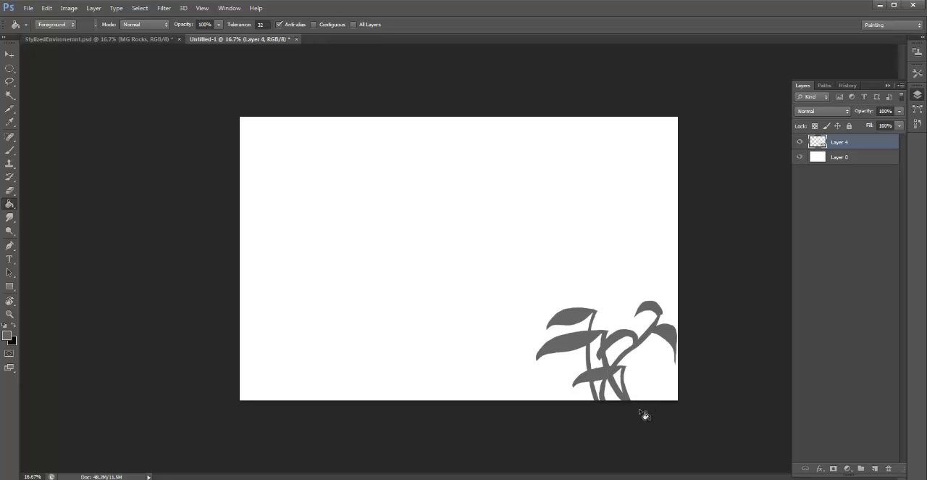
{"action": "key", "text": "l"}
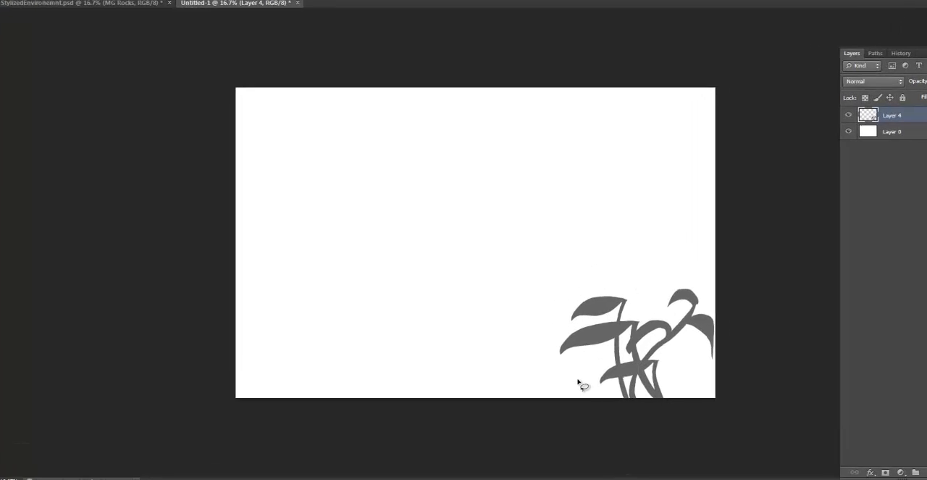
{"action": "left_click_drag", "start_coordinate": [562, 385], "coordinate": [577, 371]}
{"action": "mouse_move", "coordinate": [660, 355]}
{"action": "left_mouse_down"}
{"action": "mouse_move", "coordinate": [675, 334]}
{"action": "mouse_move", "coordinate": [663, 348]}
{"action": "mouse_move", "coordinate": [681, 364]}
{"action": "mouse_move", "coordinate": [663, 352]}
{"action": "mouse_move", "coordinate": [680, 395]}
{"action": "mouse_move", "coordinate": [662, 351]}
{"action": "mouse_move", "coordinate": [697, 333]}
{"action": "mouse_move", "coordinate": [704, 357]}
{"action": "left_mouse_up"}
{"action": "left_click_drag", "start_coordinate": [713, 401], "coordinate": [702, 346]}
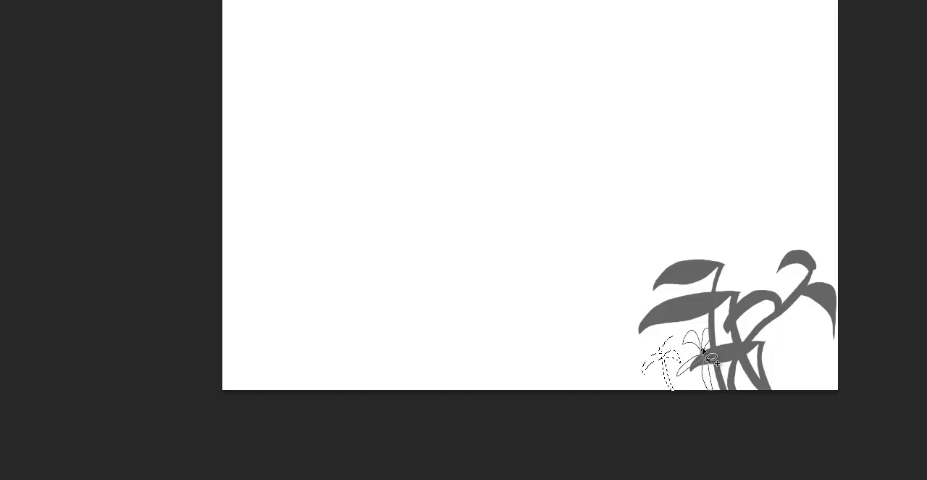
{"action": "left_click_drag", "start_coordinate": [696, 410], "coordinate": [733, 316]}
{"action": "mouse_move", "coordinate": [729, 270]}
{"action": "left_mouse_down"}
{"action": "mouse_move", "coordinate": [744, 250]}
{"action": "mouse_move", "coordinate": [753, 269]}
{"action": "mouse_move", "coordinate": [744, 244]}
{"action": "mouse_move", "coordinate": [705, 257]}
{"action": "mouse_move", "coordinate": [719, 227]}
{"action": "left_mouse_up"}
{"action": "left_click_drag", "start_coordinate": [767, 258], "coordinate": [764, 269]}
{"action": "left_click", "coordinate": [46, 8]}
{"action": "left_click", "coordinate": [97, 128]}
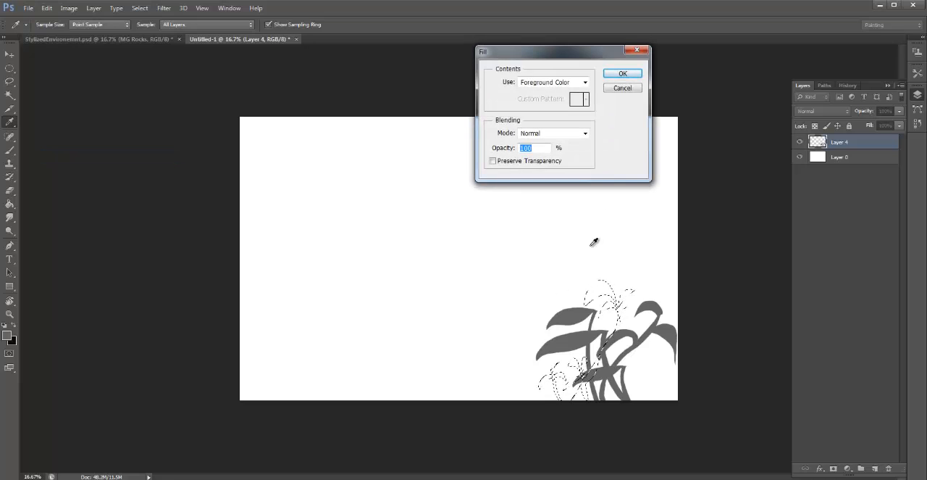
{"action": "left_click", "coordinate": [620, 74]}
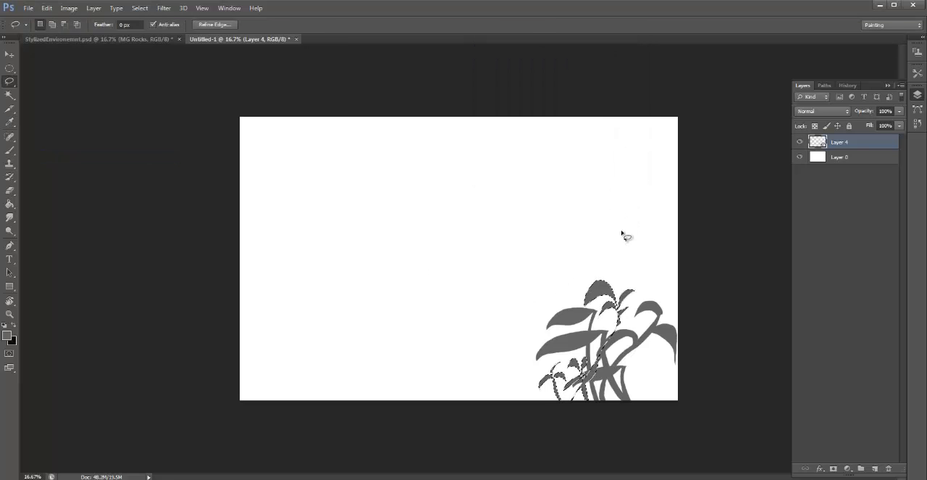
{"action": "key", "text": "ctrl+d"}
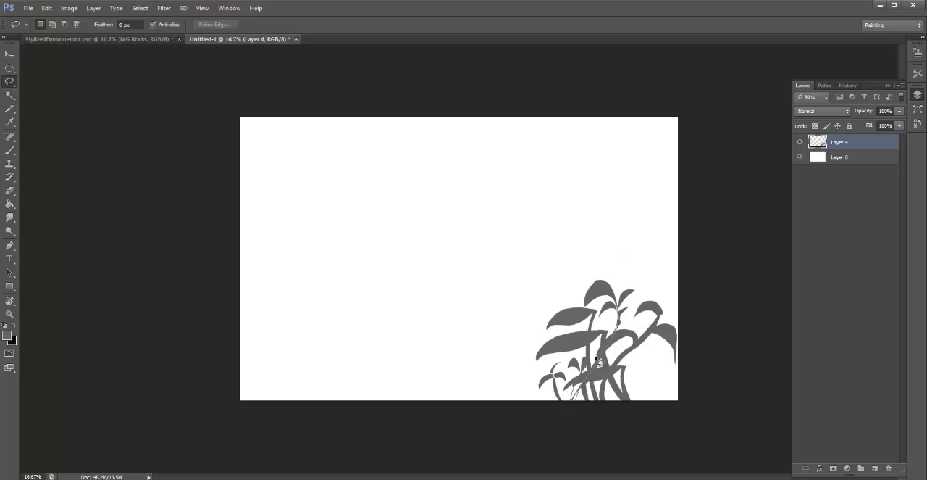
- Lasso a narrow strip along the tall new stem, fill it with the foreground color to thicken it, and deselect
{"action": "left_click_drag", "start_coordinate": [599, 361], "coordinate": [615, 301]}
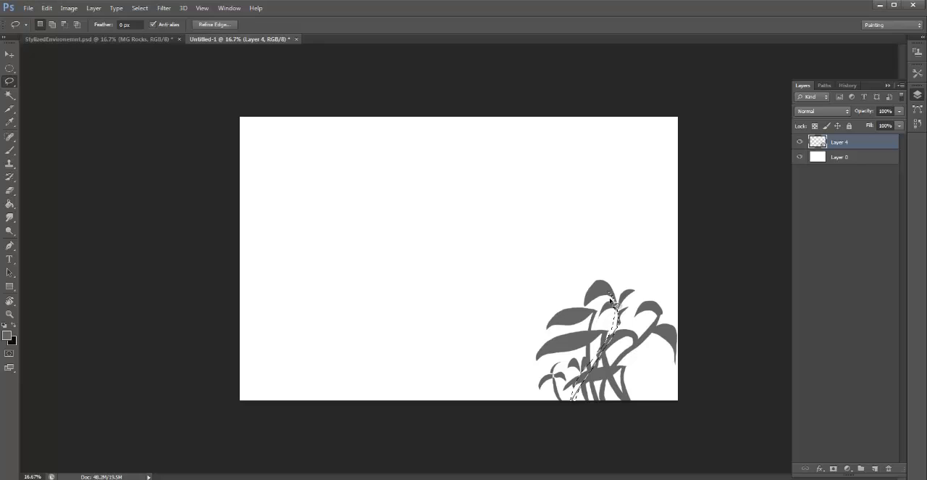
{"action": "left_click", "coordinate": [46, 8]}
{"action": "left_click", "coordinate": [54, 153]}
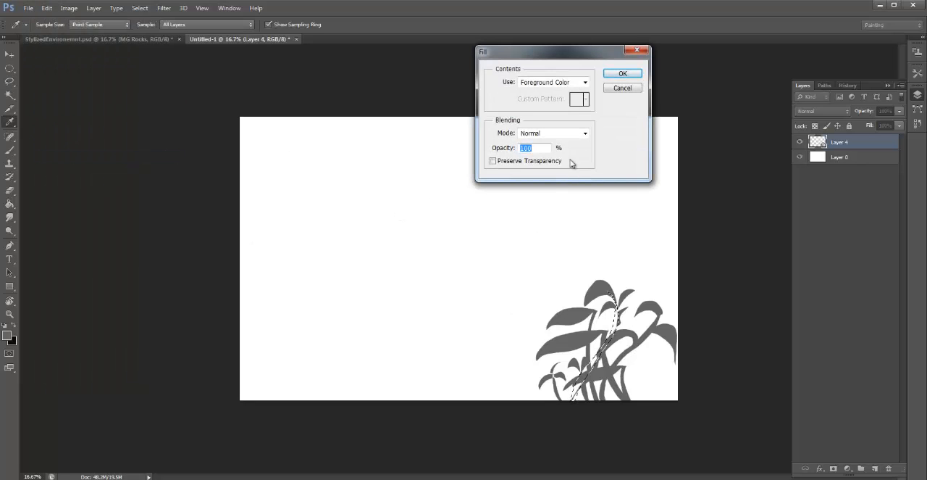
{"action": "left_click", "coordinate": [620, 75]}
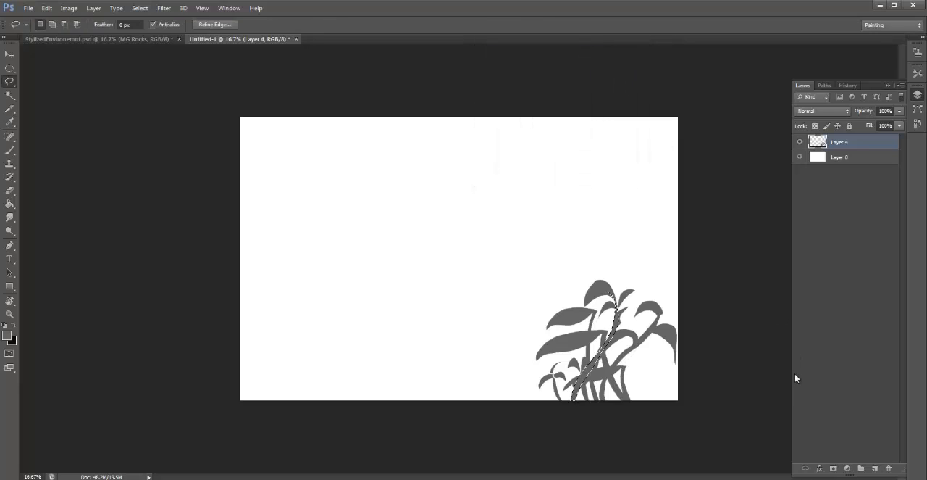
{"action": "key", "text": "ctrl+d"}
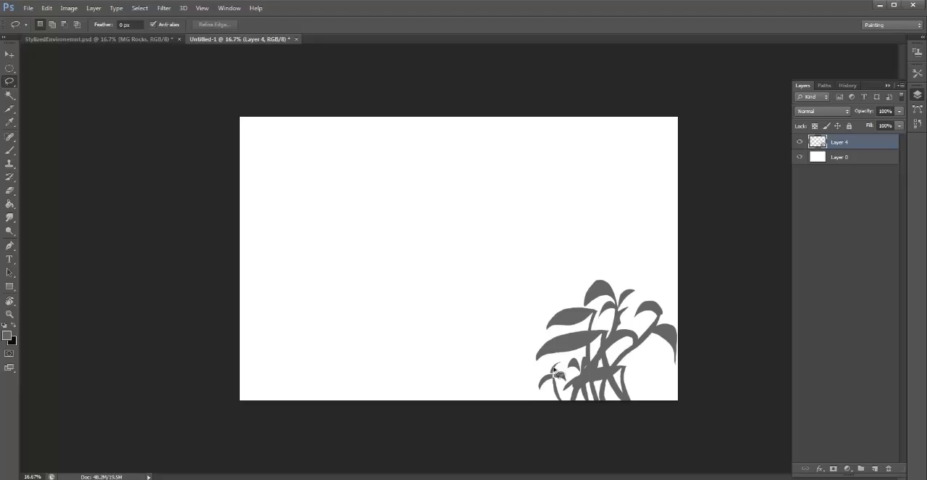
- Touch up the plant's thin stems with small Brush strokes
{"action": "key", "text": "b"}
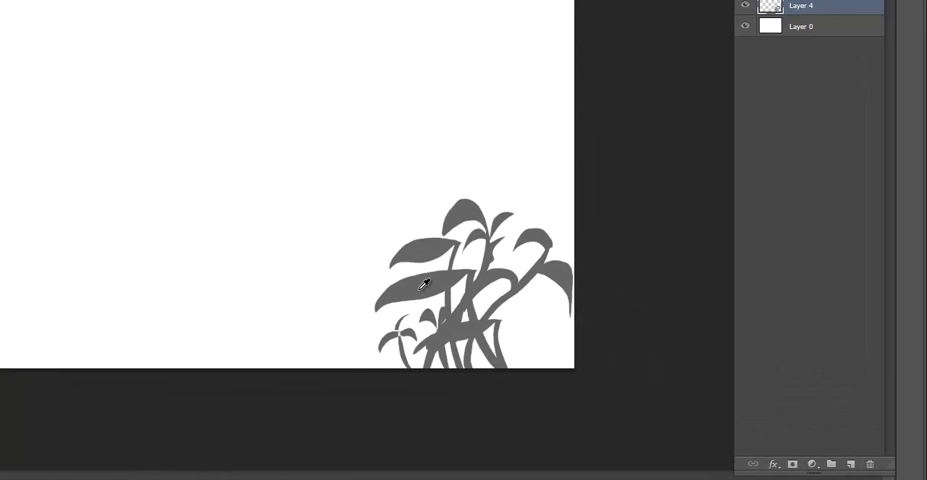
{"action": "left_click", "coordinate": [420, 287], "text": "alt"}
{"action": "left_click_drag", "start_coordinate": [504, 311], "coordinate": [502, 312]}
- Lasso the leaves and stems on the plant's left side and copy them to a new layer
{"action": "left_click_drag", "start_coordinate": [347, 255], "coordinate": [455, 230]}
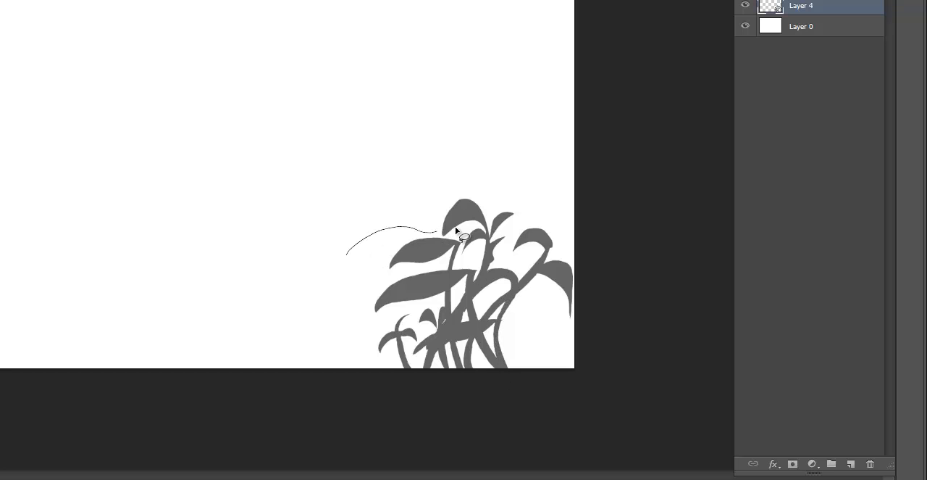
{"action": "mouse_move", "coordinate": [427, 364]}
{"action": "left_mouse_down"}
{"action": "mouse_move", "coordinate": [368, 220]}
{"action": "mouse_move", "coordinate": [396, 224]}
{"action": "left_mouse_up"}
{"action": "key", "text": "v"}
{"action": "key", "text": "ctrl+j"}
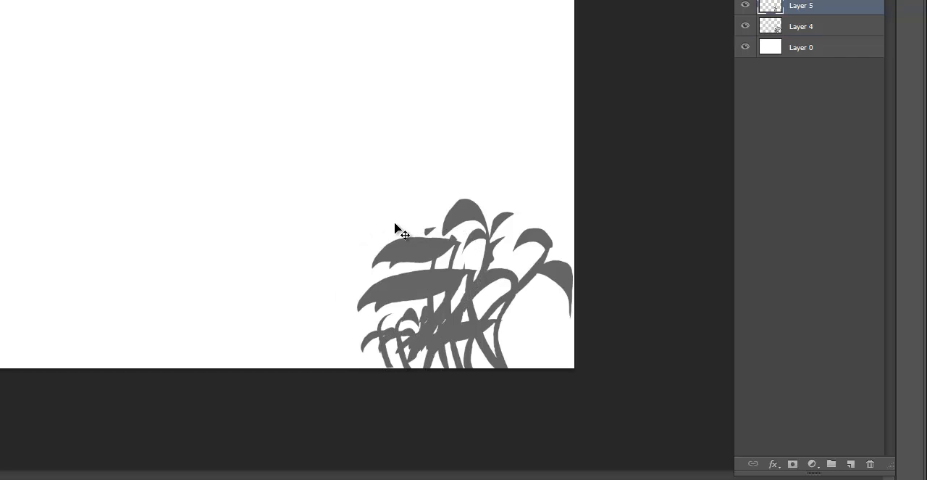
- Flip the copied leaves horizontally and place them at the plant's lower right
{"action": "left_click_drag", "start_coordinate": [445, 293], "coordinate": [472, 263]}
{"action": "key", "text": "ctrl+t"}
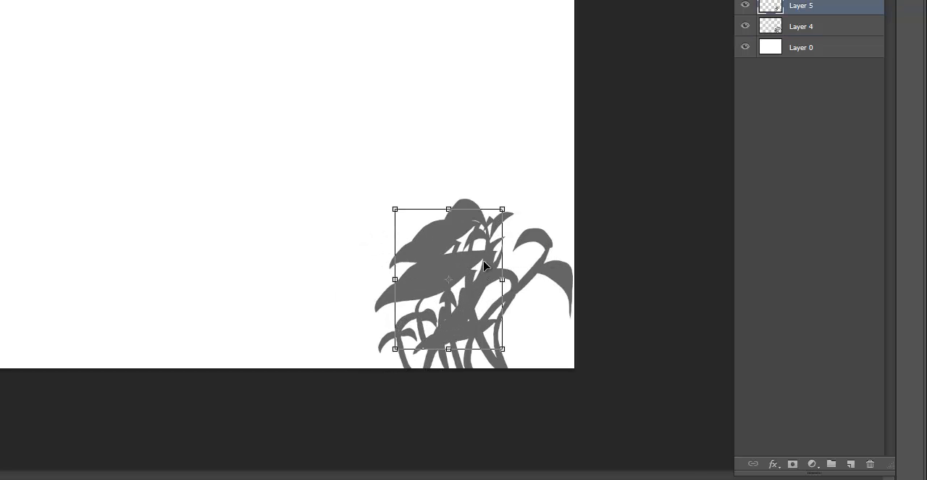
{"action": "right_click", "coordinate": [484, 262]}
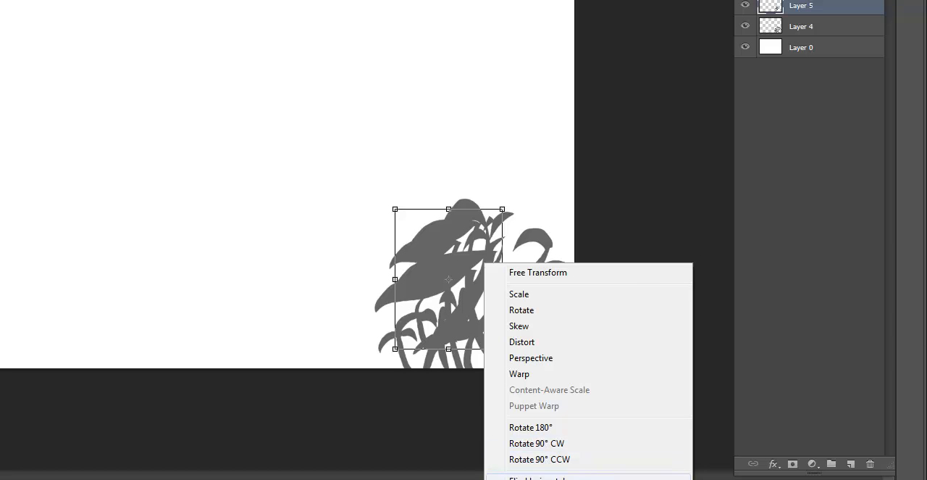
{"action": "left_click", "coordinate": [523, 477]}
{"action": "left_click_drag", "start_coordinate": [465, 291], "coordinate": [541, 358]}
{"action": "key", "text": "Return"}
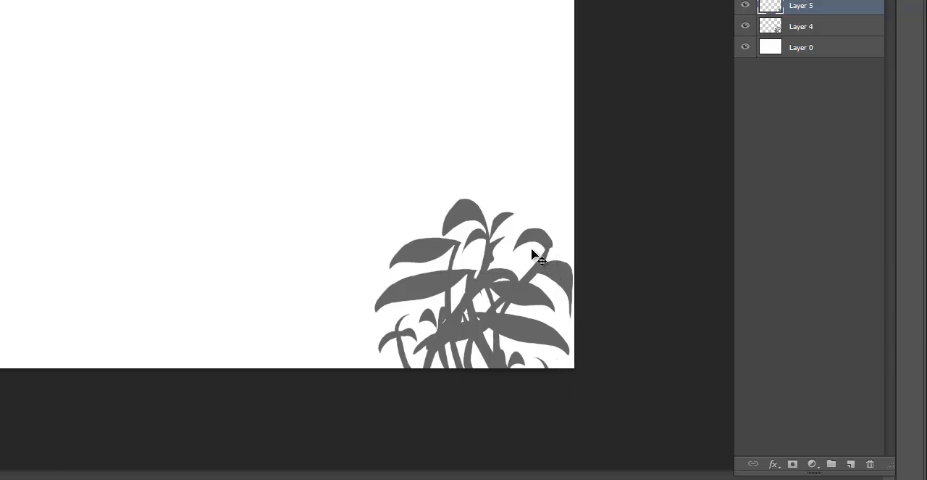
- Lasso the plant's top leaf cluster, merge Layer 5 with Layer 4, shift the cluster slightly upward, and deselect
{"action": "mouse_move", "coordinate": [431, 207]}
{"action": "left_mouse_down"}
{"action": "mouse_move", "coordinate": [436, 230]}
{"action": "mouse_move", "coordinate": [459, 233]}
{"action": "left_mouse_up"}
{"action": "mouse_move", "coordinate": [519, 241]}
{"action": "left_mouse_down"}
{"action": "mouse_move", "coordinate": [506, 158]}
{"action": "mouse_move", "coordinate": [433, 209]}
{"action": "left_mouse_up"}
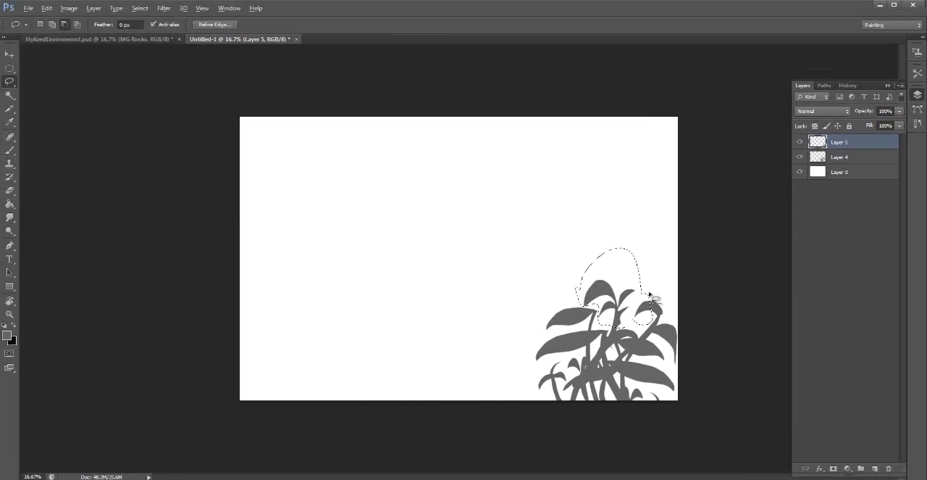
{"action": "key", "text": "v"}
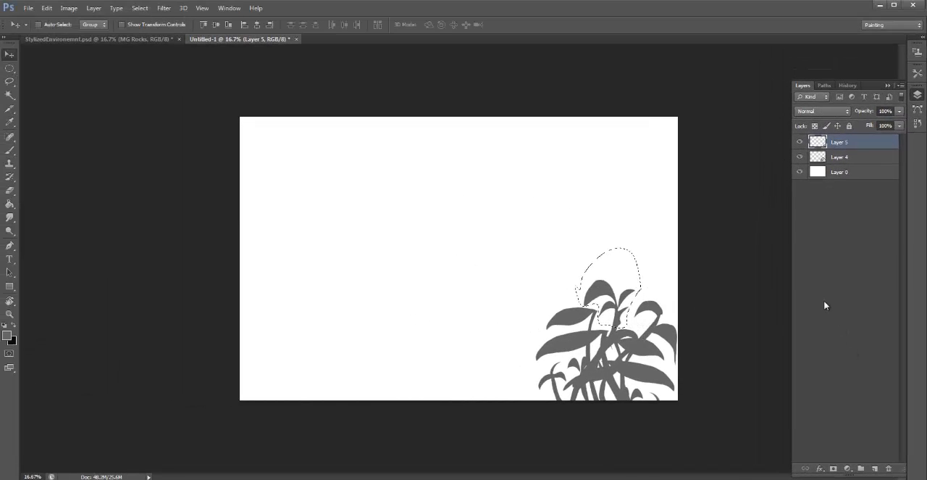
{"action": "left_click", "coordinate": [615, 292]}
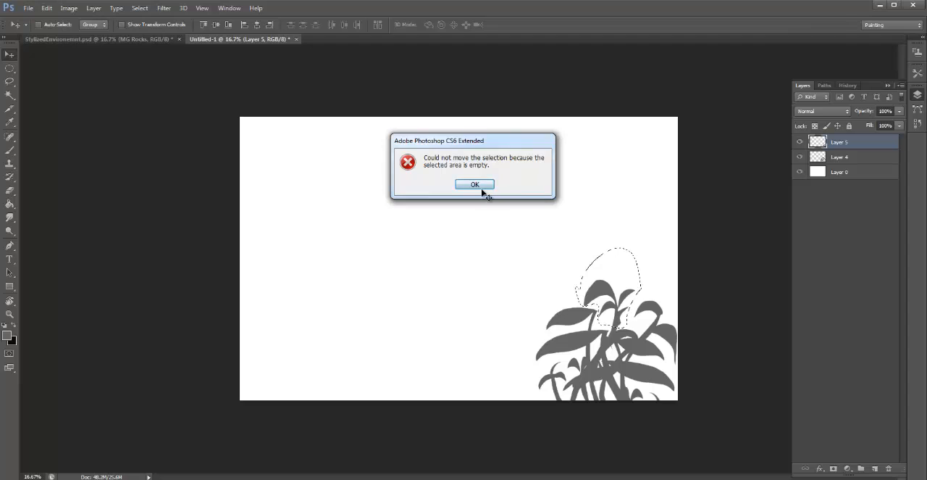
{"action": "left_click", "coordinate": [480, 187]}
{"action": "left_click", "coordinate": [865, 158], "text": "shift"}
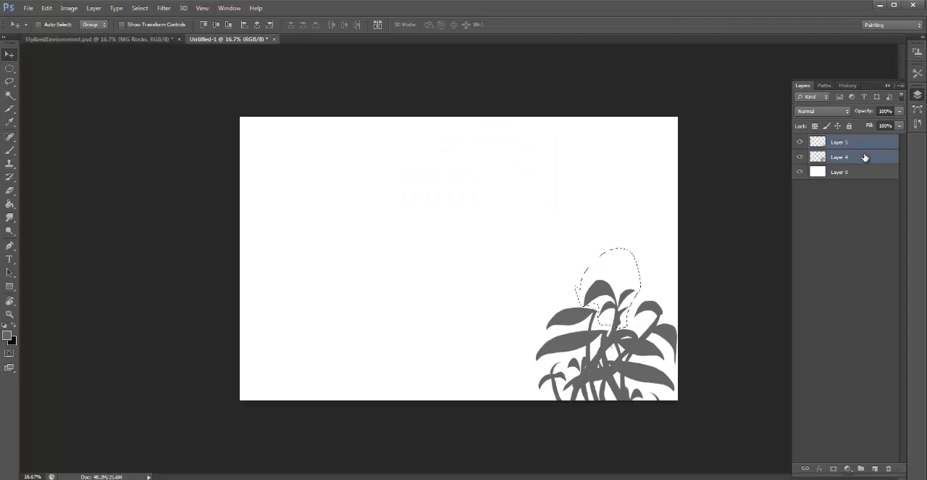
{"action": "key", "text": "ctrl+e"}
{"action": "left_click_drag", "start_coordinate": [626, 289], "coordinate": [637, 303]}
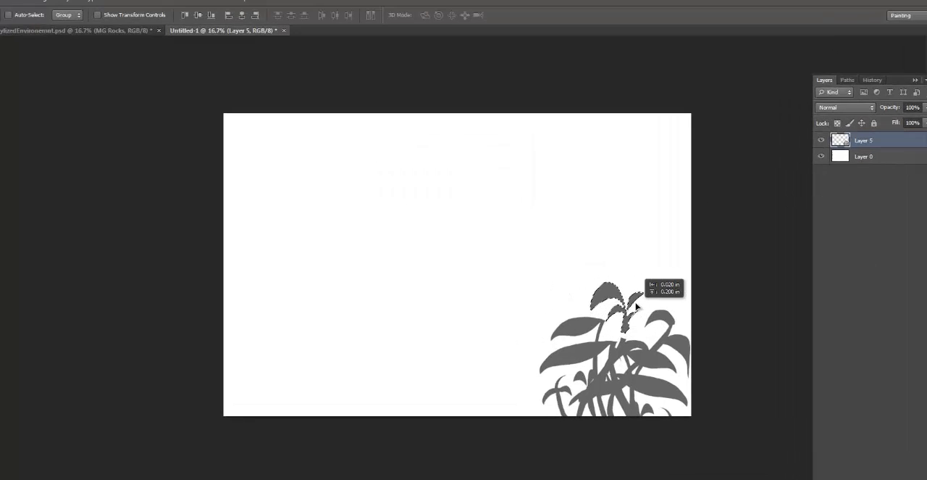
{"action": "key", "text": "ctrl+d"}
- Copy the finished plant silhouette into StylizedEnvironemnt.psd above MG Rocks and position it in the scene's lower-right corner
{"action": "key", "text": "b"}
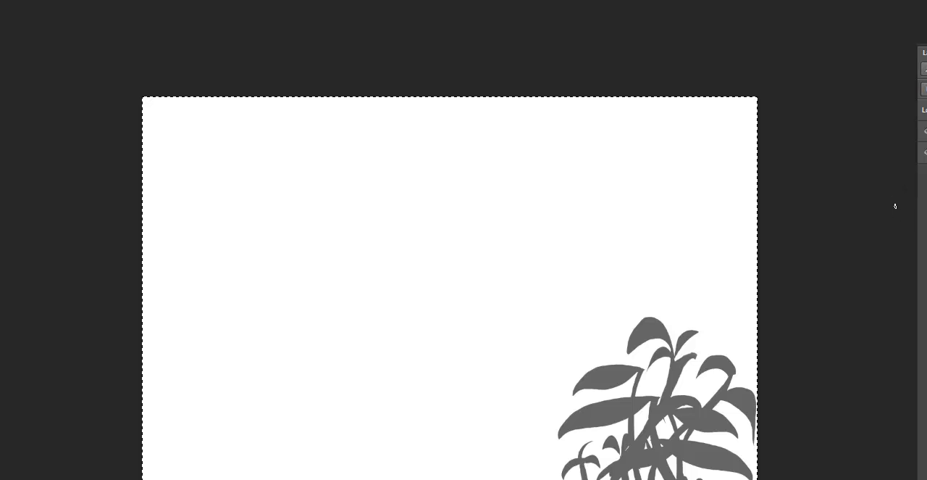
{"action": "key", "text": "v"}
{"action": "key", "text": "Up"}
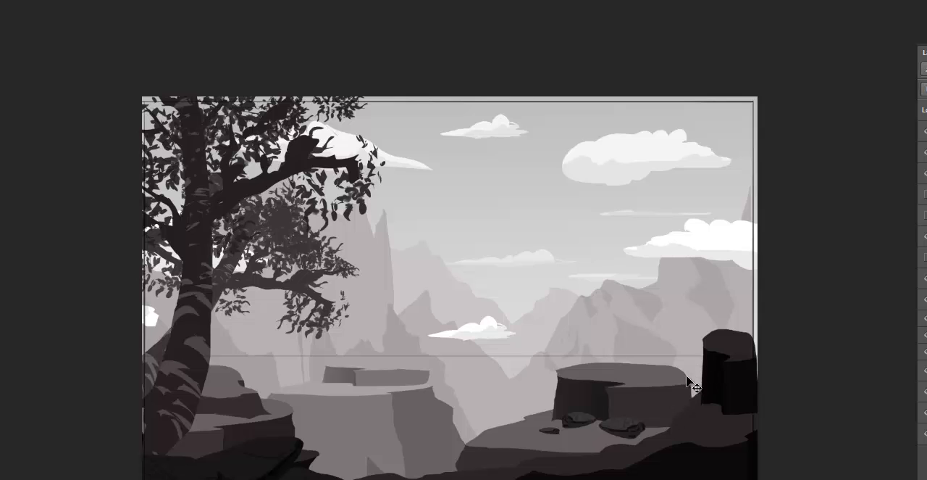
{"action": "left_click", "coordinate": [97, 0]}
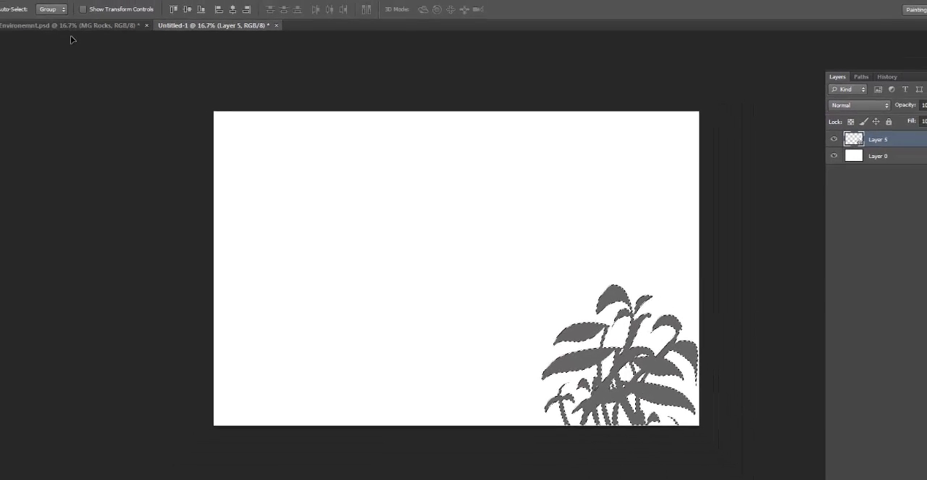
{"action": "left_click", "coordinate": [70, 27]}
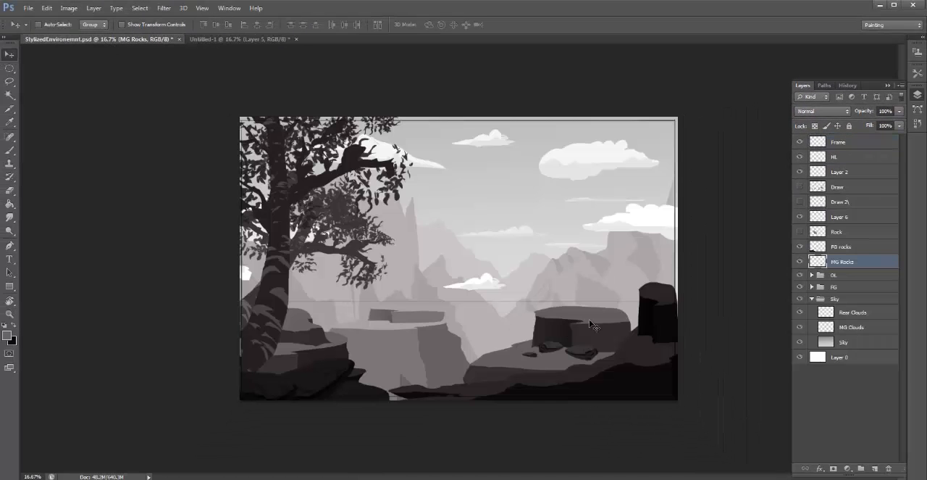
{"action": "key", "text": "ctrl+v"}
{"action": "left_click_drag", "start_coordinate": [465, 304], "coordinate": [647, 370]}
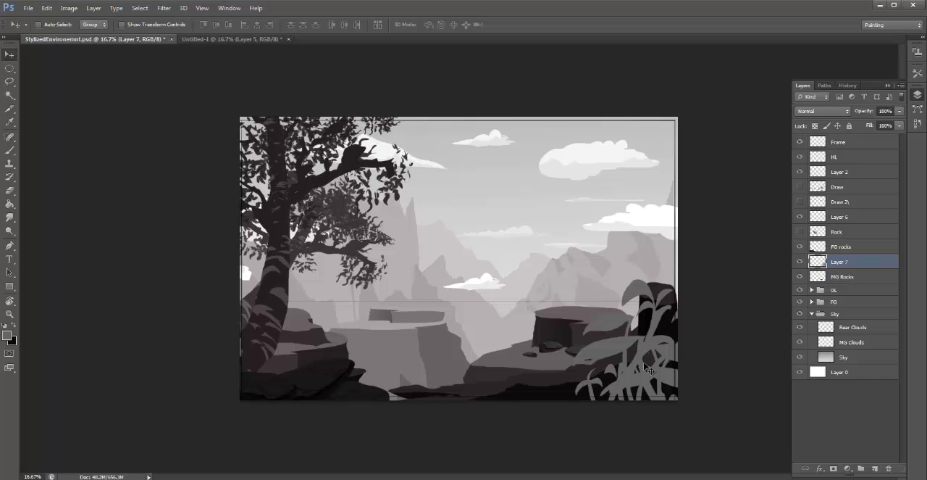
- Darken the pasted plant with Levels, setting the midtone input to 0.27
{"action": "key", "text": "ctrl+l"}
{"action": "left_click_drag", "start_coordinate": [596, 206], "coordinate": [632, 217]}
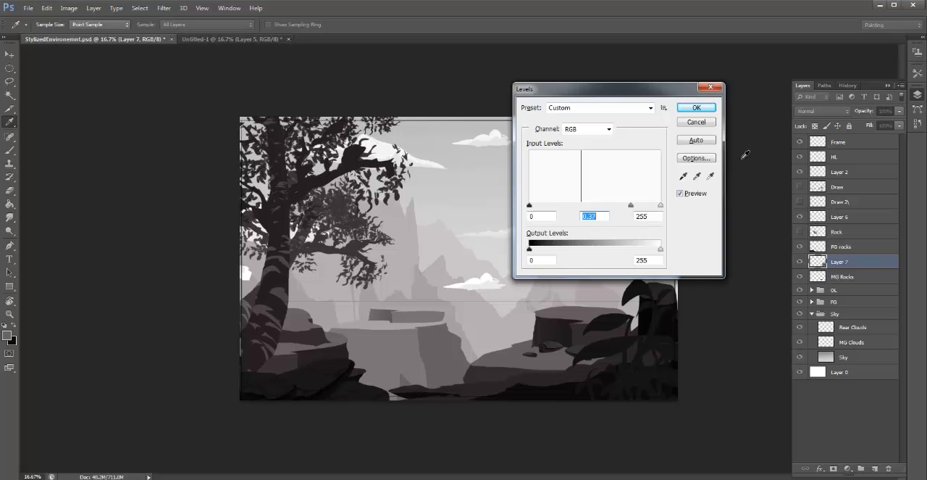
{"action": "left_click", "coordinate": [696, 107]}
- Try the darkened plant over the scene's lower-left rocks and return it to the right side
{"action": "key", "text": "v"}
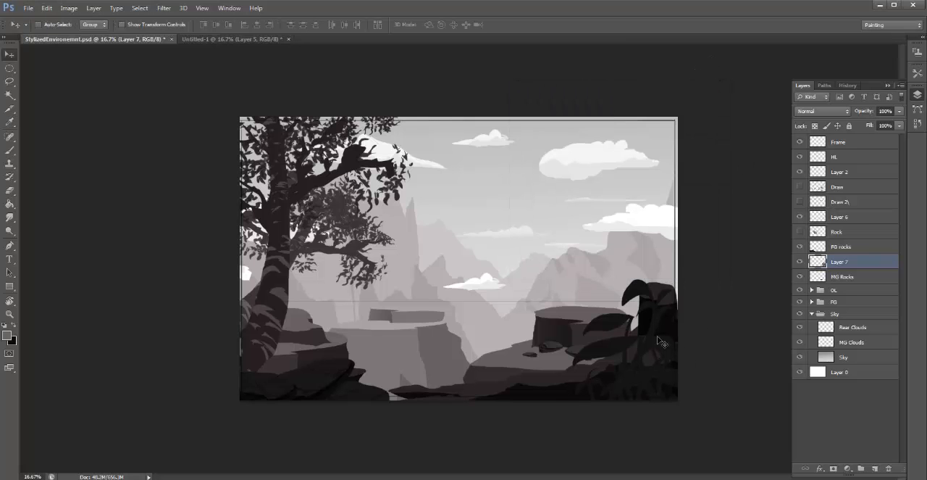
{"action": "left_click_drag", "start_coordinate": [653, 366], "coordinate": [406, 380]}
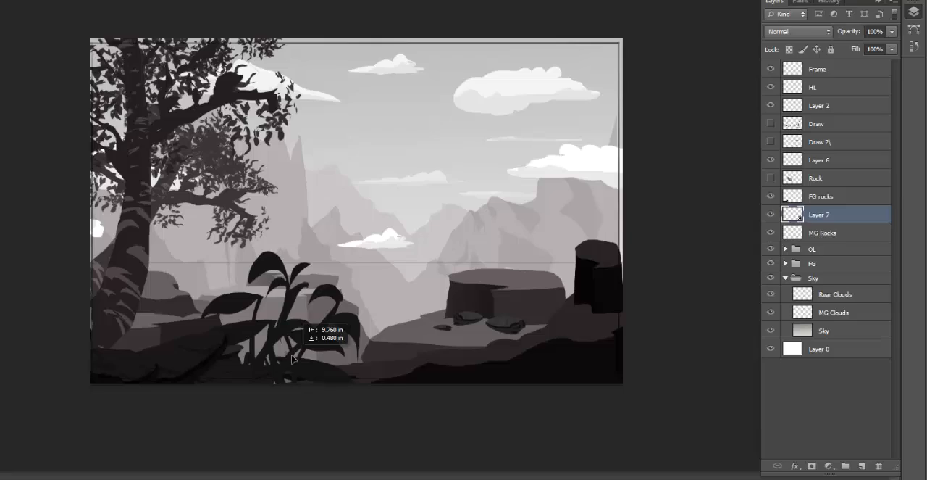
{"action": "left_click_drag", "start_coordinate": [292, 359], "coordinate": [178, 351]}
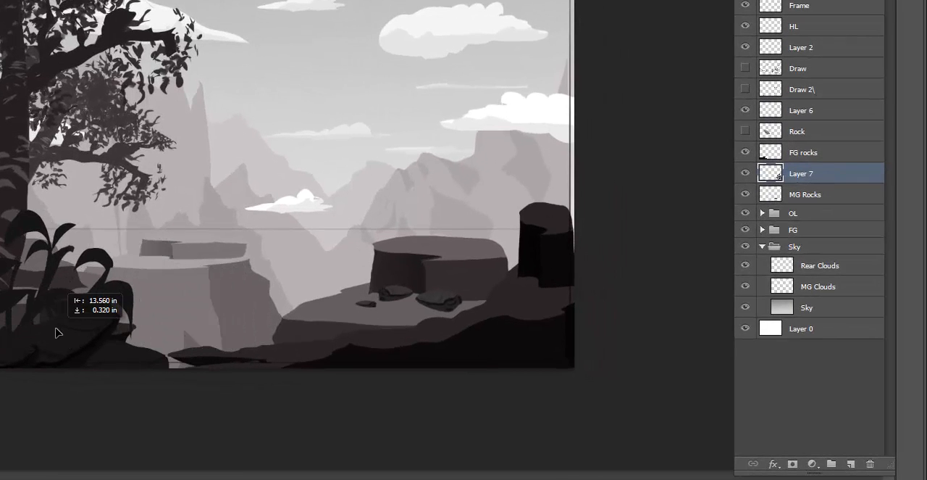
{"action": "left_click_drag", "start_coordinate": [58, 332], "coordinate": [563, 321]}
- Scale the plant down and place it low in the scene's lower-right foreground
{"action": "key", "text": "ctrl+t"}
{"action": "left_click_drag", "start_coordinate": [585, 74], "coordinate": [536, 239]}
{"action": "mouse_move", "coordinate": [518, 315]}
{"action": "left_mouse_down"}
{"action": "mouse_move", "coordinate": [544, 315]}
{"action": "mouse_move", "coordinate": [510, 329]}
{"action": "left_mouse_up"}
{"action": "key", "text": "Return"}
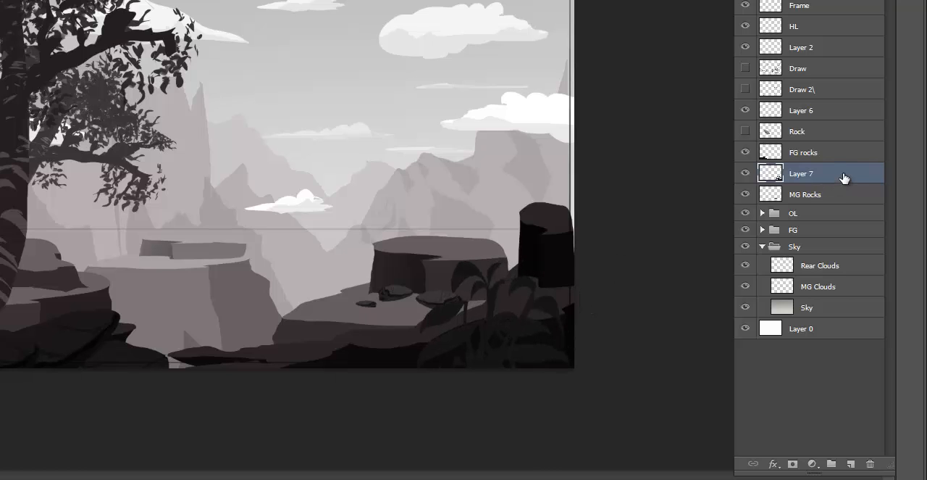
- Duplicate Layer 7 within the same document and name the copy v
{"action": "right_click", "coordinate": [844, 178]}
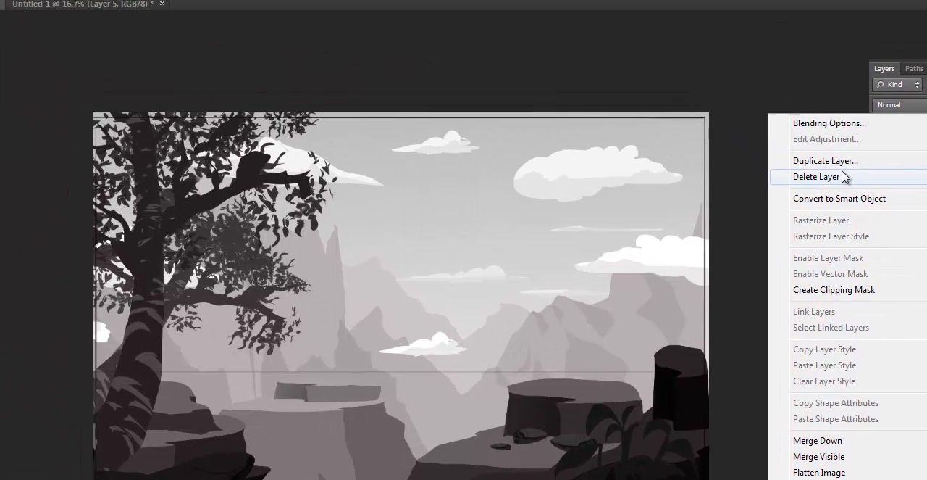
{"action": "left_click", "coordinate": [825, 160]}
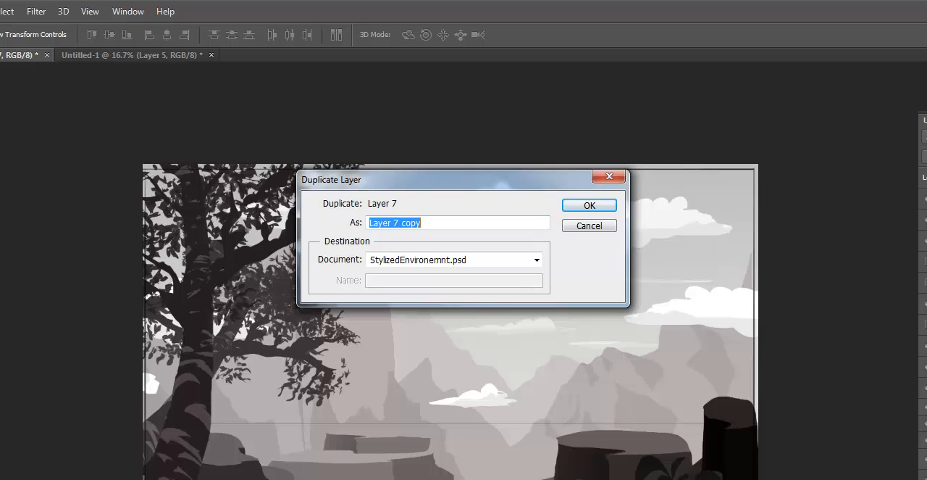
{"action": "type", "text": "v"}
{"action": "left_click", "coordinate": [589, 205]}
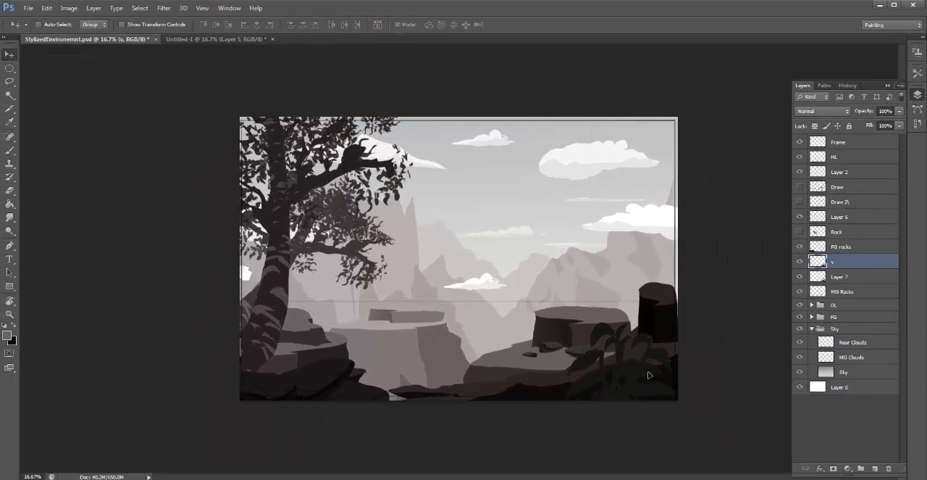
- Rotate the duplicated plant -62.56° and place it over the tall dark rock at the scene's right edge
{"action": "left_click_drag", "start_coordinate": [650, 374], "coordinate": [640, 290]}
{"action": "key", "text": "ctrl+t"}
{"action": "left_click_drag", "start_coordinate": [761, 210], "coordinate": [619, 195]}
{"action": "left_click_drag", "start_coordinate": [662, 340], "coordinate": [676, 346]}
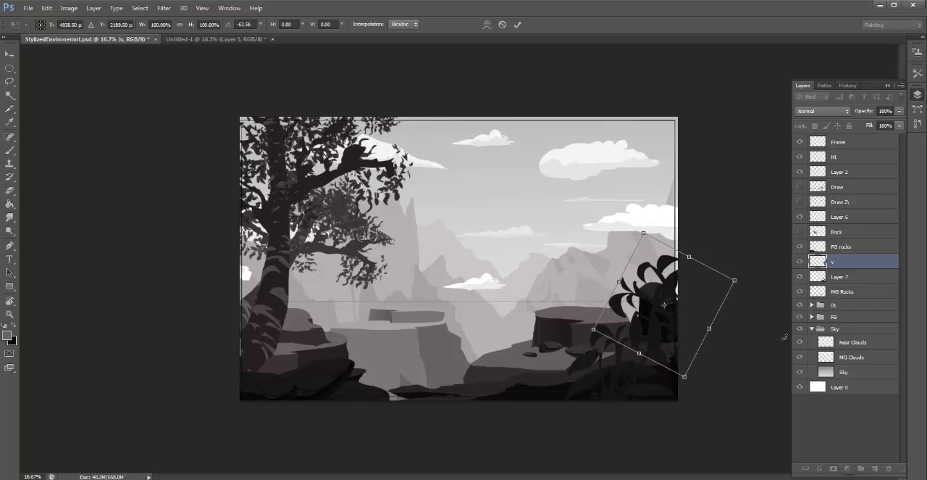
{"action": "key", "text": "Return"}
- Merge the duplicated plant layer v with Layer 7
{"action": "right_click", "coordinate": [851, 263]}
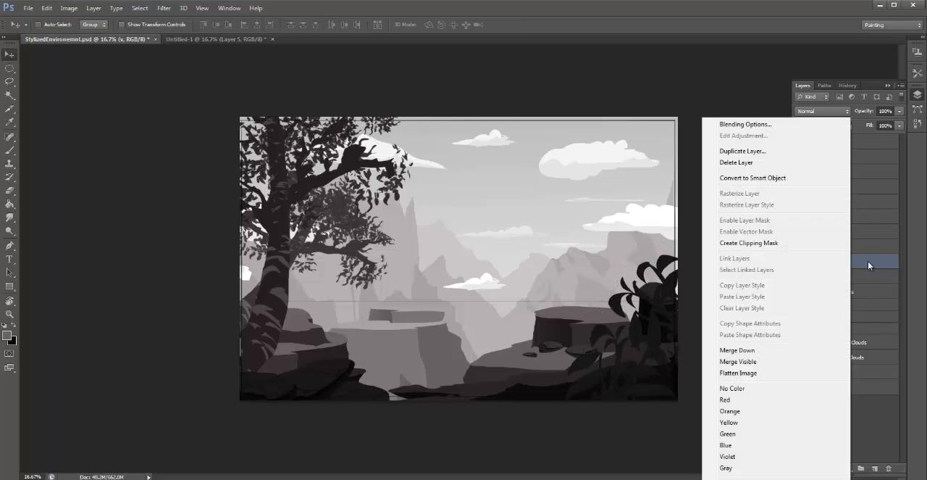
{"action": "left_click", "coordinate": [868, 261]}
{"action": "left_click", "coordinate": [865, 276], "text": "shift"}
{"action": "left_click", "coordinate": [864, 263]}
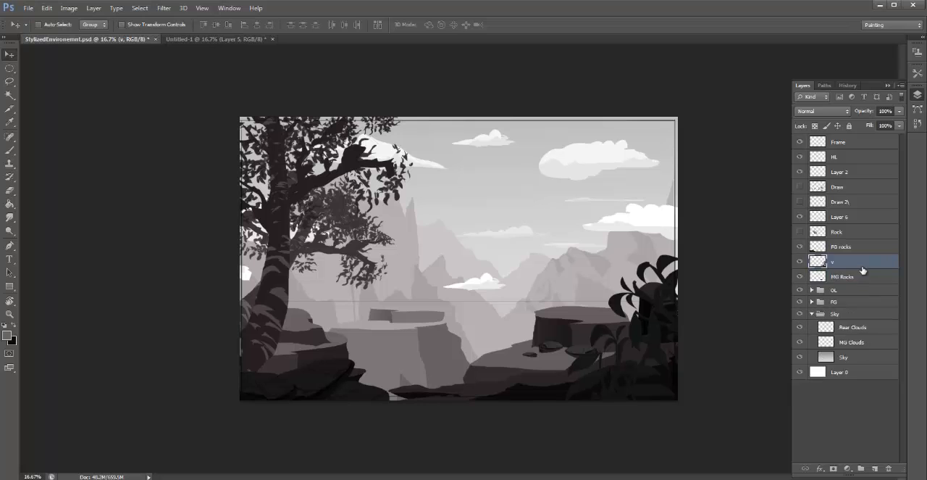
- Duplicate plant layer v within the same document, then rotate the copy and place it over the scene's upper-right corner
{"action": "right_click", "coordinate": [862, 262]}
{"action": "left_click", "coordinate": [765, 152]}
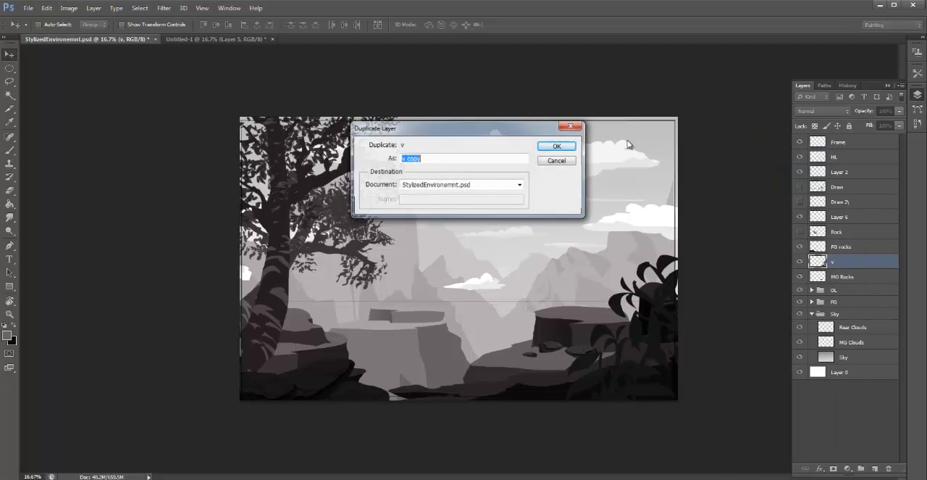
{"action": "left_click", "coordinate": [551, 150]}
{"action": "left_click_drag", "start_coordinate": [685, 262], "coordinate": [308, 74]}
{"action": "key", "text": "ctrl+t"}
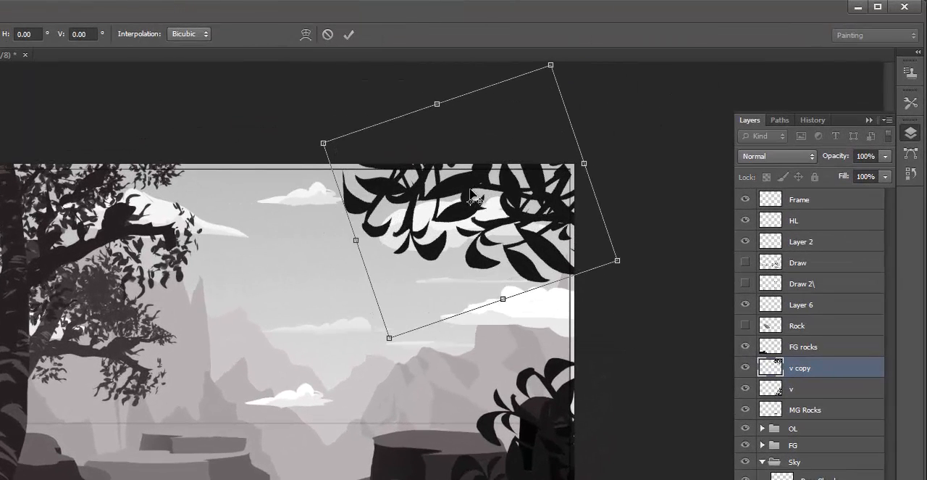
{"action": "key", "text": "Return"}
- Flatten the duplicated foliage vertically, tilt it slightly clockwise and shift it right so it hangs from the scene's upper-right corner
{"action": "key", "text": "ctrl+t"}
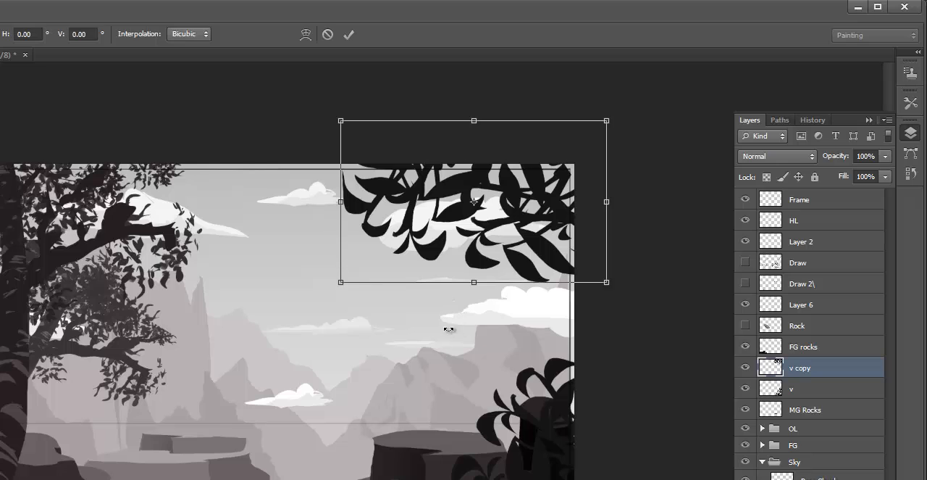
{"action": "left_click_drag", "start_coordinate": [490, 289], "coordinate": [490, 249]}
{"action": "left_click_drag", "start_coordinate": [613, 176], "coordinate": [613, 192]}
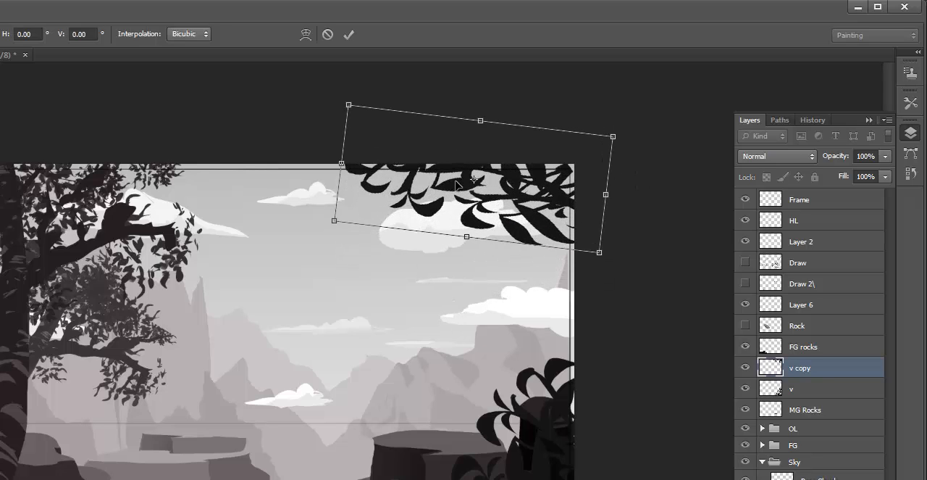
{"action": "left_click_drag", "start_coordinate": [464, 180], "coordinate": [535, 180]}
{"action": "key", "text": "Return"}
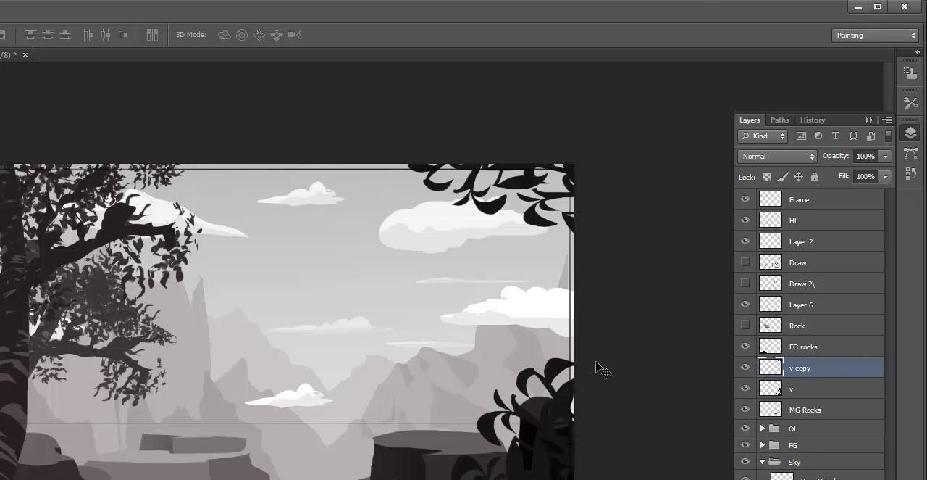
- Paste another copy of the plant, scale it down and rotate it counter-clockwise above the tall dark rock at the scene's right edge
{"action": "key", "text": "ctrl+v"}
{"action": "left_click_drag", "start_coordinate": [286, 375], "coordinate": [587, 315]}
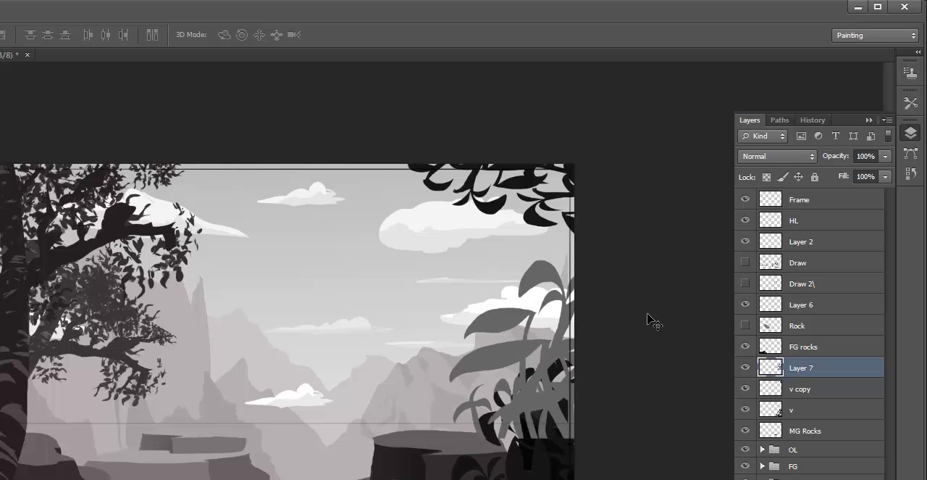
{"action": "key", "text": "ctrl+t"}
{"action": "left_click_drag", "start_coordinate": [647, 261], "coordinate": [567, 331]}
{"action": "left_click_drag", "start_coordinate": [671, 302], "coordinate": [552, 255]}
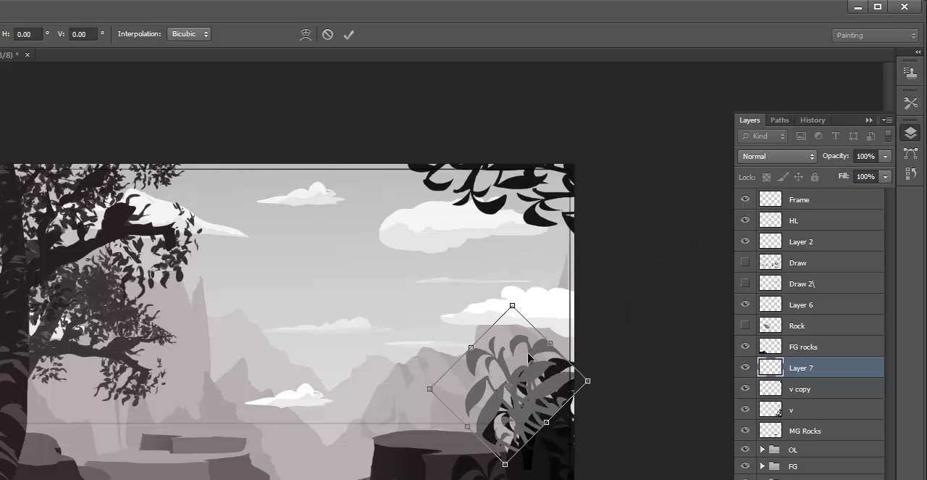
{"action": "key", "text": "Return"}
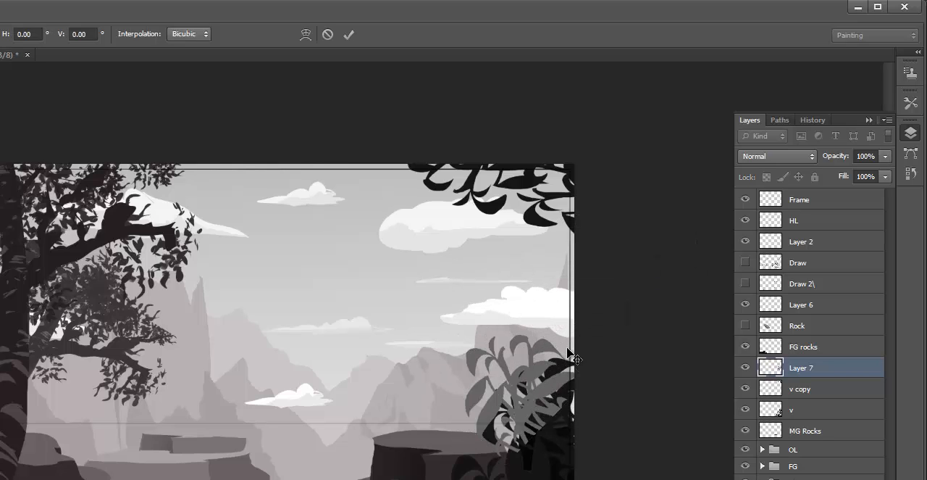
- Stretch the pasted plant taller, narrow it and position it against the scene's right edge above the dark foliage
{"action": "key", "text": "ctrl+t"}
{"action": "left_click_drag", "start_coordinate": [524, 321], "coordinate": [523, 290]}
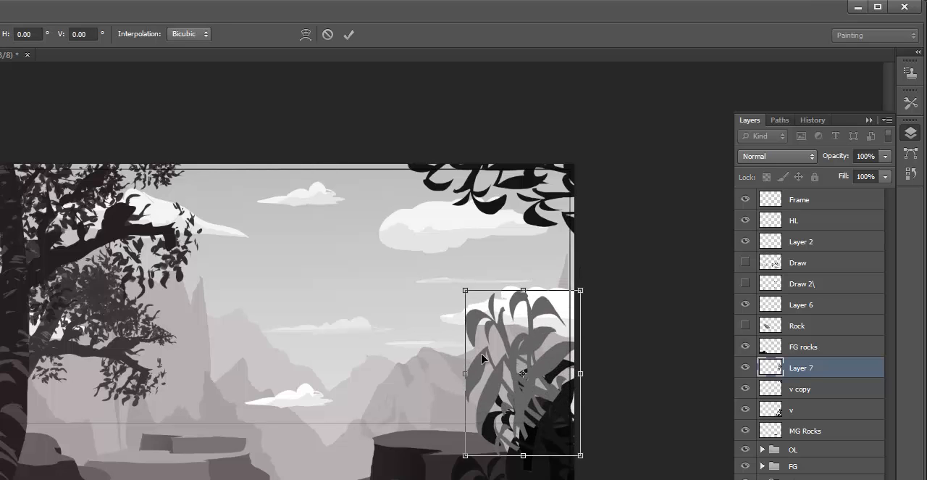
{"action": "left_click_drag", "start_coordinate": [465, 374], "coordinate": [490, 374]}
{"action": "key", "text": "Return"}
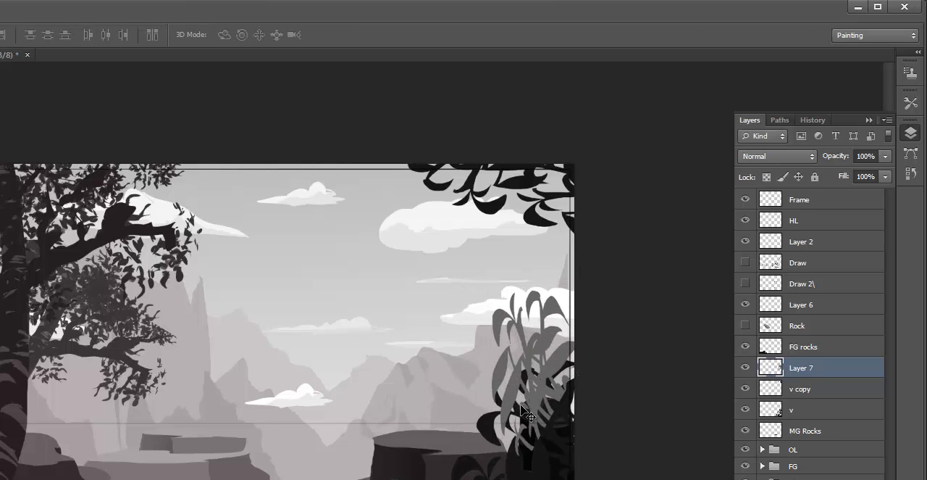
{"action": "left_click_drag", "start_coordinate": [531, 408], "coordinate": [661, 271]}
- Darken the pasted plant with a Levels adjustment, setting the midtone input to 0.28
{"action": "key", "text": "ctrl+l"}
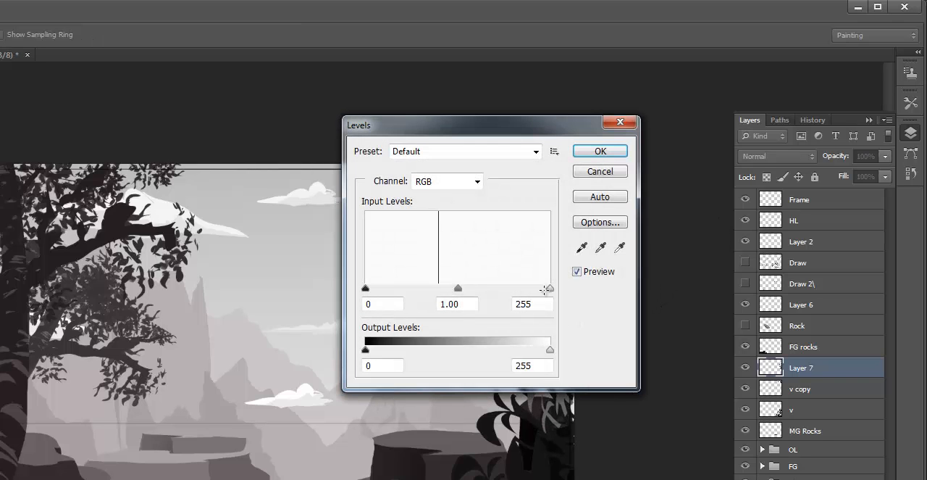
{"action": "left_click_drag", "start_coordinate": [471, 128], "coordinate": [255, 127]}
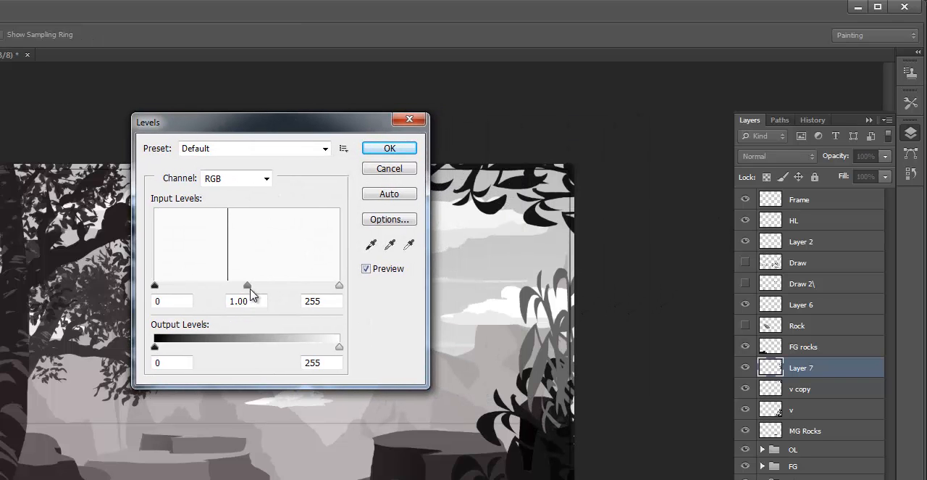
{"action": "left_click_drag", "start_coordinate": [248, 288], "coordinate": [309, 290]}
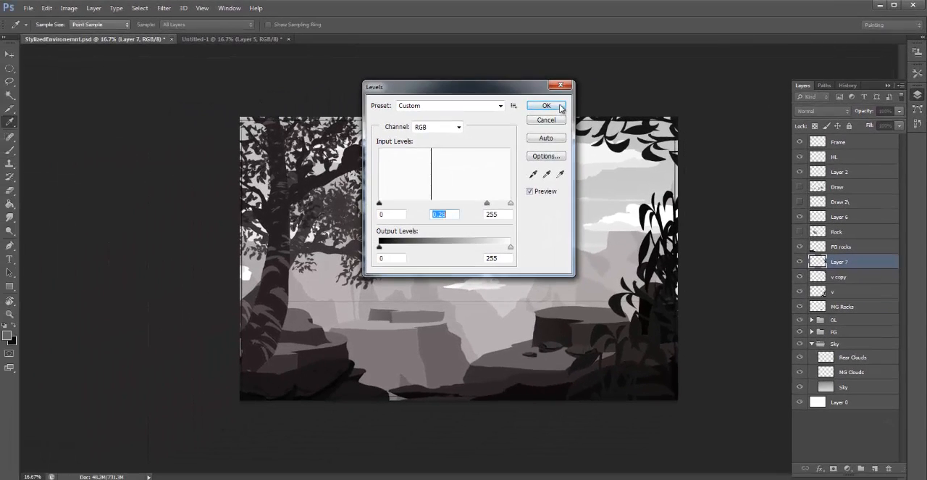
{"action": "left_click", "coordinate": [525, 111]}
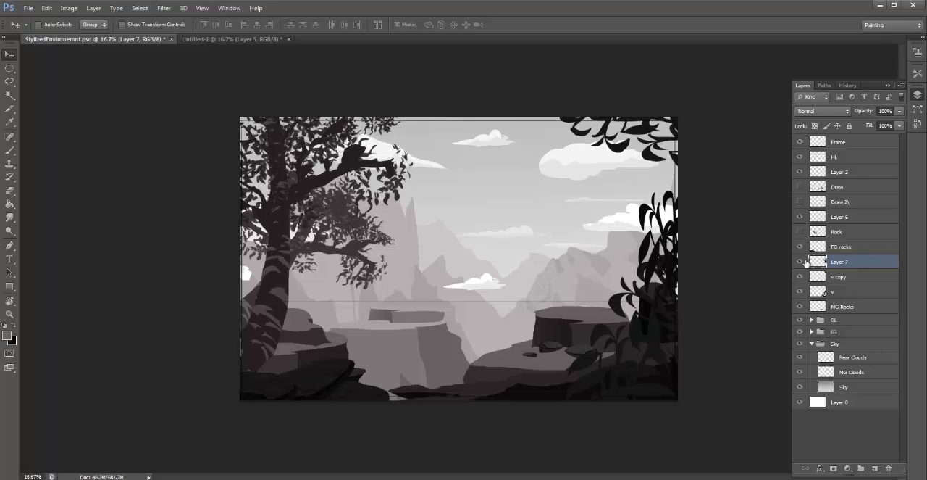
- Merge Layer 7 with the v copy and v layers, and toggle the merged foliage's visibility to compare
{"action": "left_click", "coordinate": [838, 280], "text": "shift"}
{"action": "left_click", "coordinate": [833, 292], "text": "shift"}
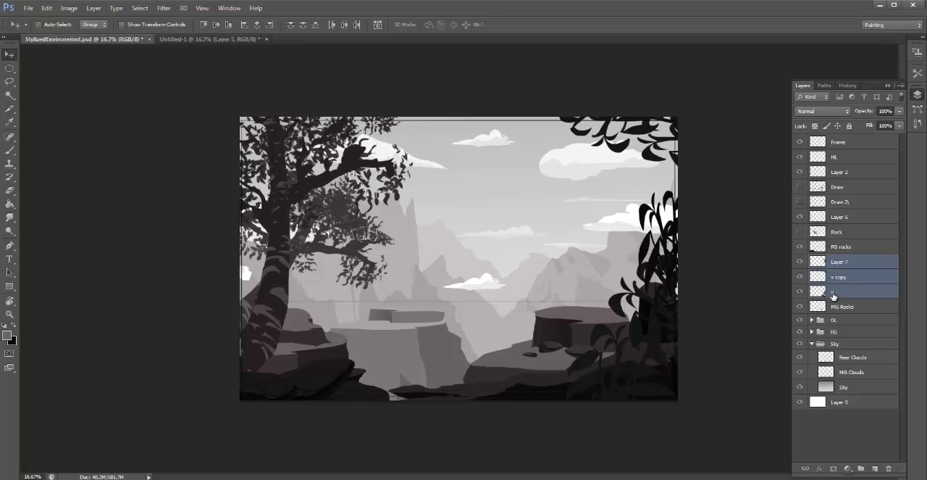
{"action": "key", "text": "ctrl+e"}
{"action": "left_click", "coordinate": [801, 262]}
{"action": "left_click", "coordinate": [800, 261]}
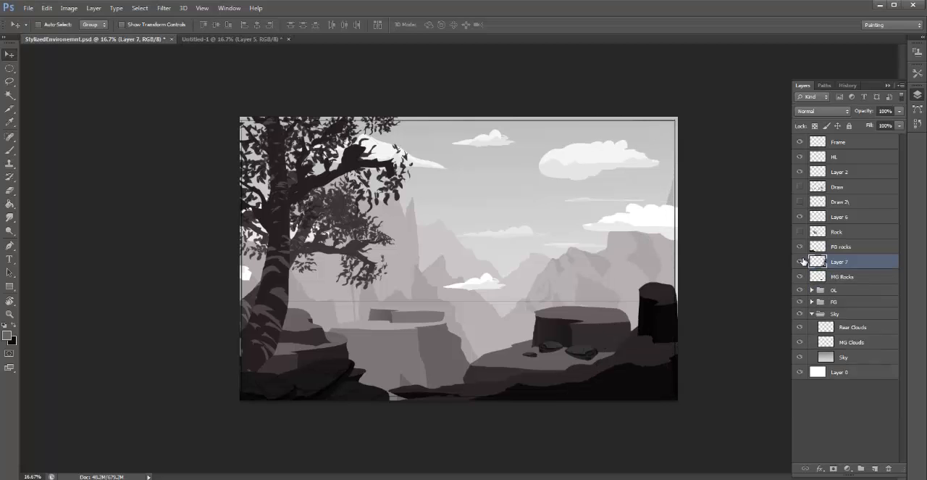
- Check the source plant in the Untitled-1 document and reposition the merged foliage along the scene's right edge
{"action": "left_click_drag", "start_coordinate": [575, 345], "coordinate": [476, 255]}
{"action": "left_click", "coordinate": [245, 40]}
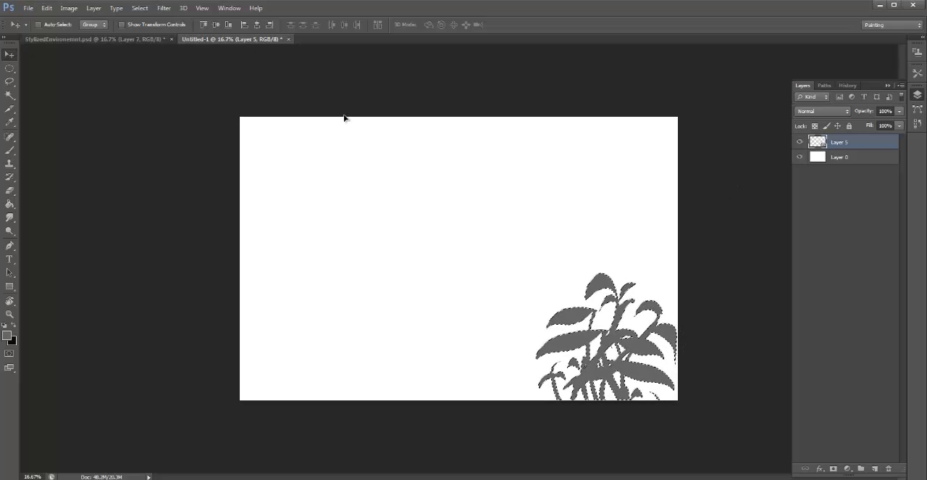
{"action": "left_click", "coordinate": [113, 42]}
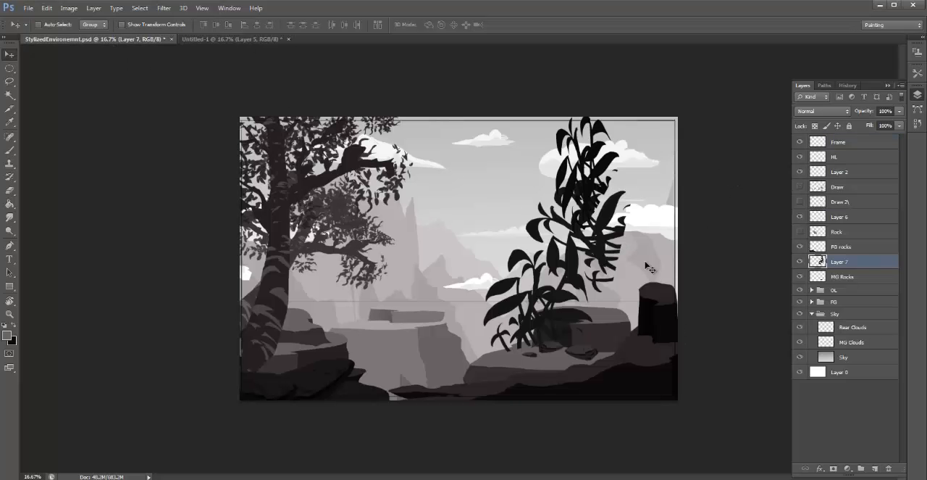
{"action": "left_click_drag", "start_coordinate": [593, 241], "coordinate": [676, 318]}
{"action": "left_click_drag", "start_coordinate": [668, 298], "coordinate": [716, 259]}
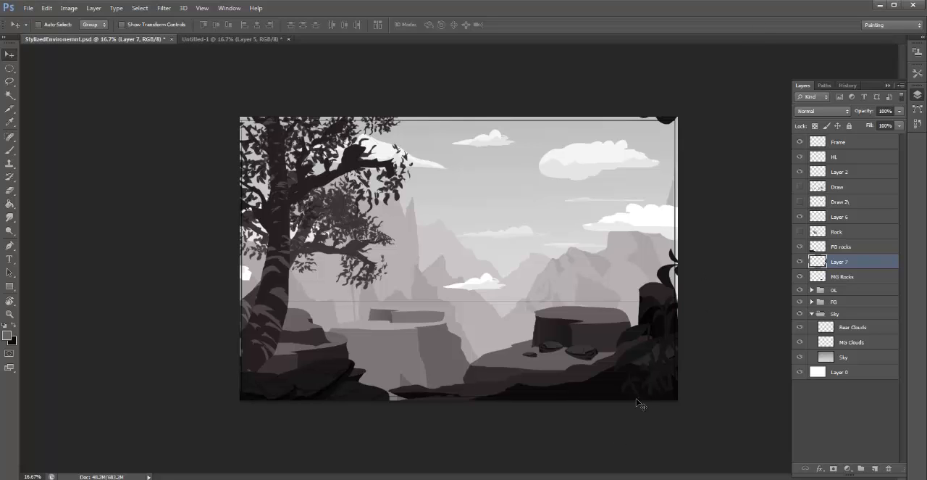
{"action": "left_click_drag", "start_coordinate": [640, 404], "coordinate": [620, 395]}
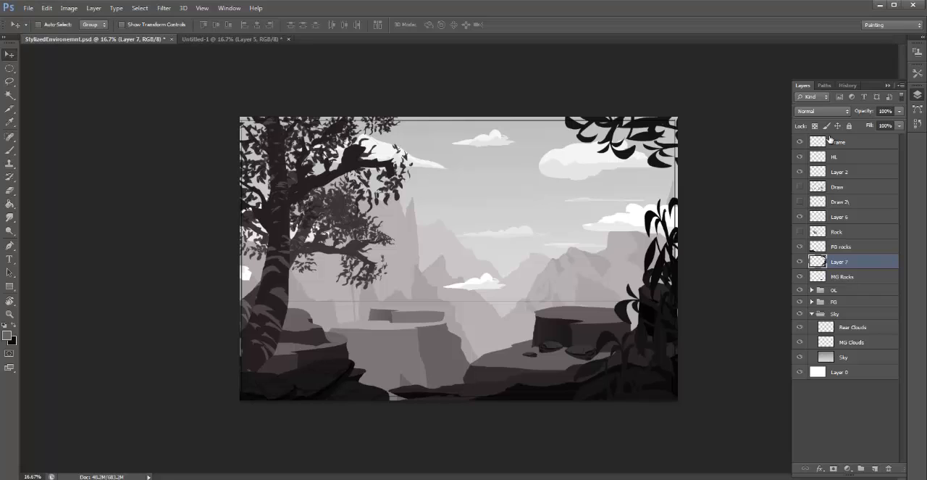
- Compare the scene without the merged foliage and rename its layer to fG lEAVES
{"action": "left_click", "coordinate": [800, 262]}
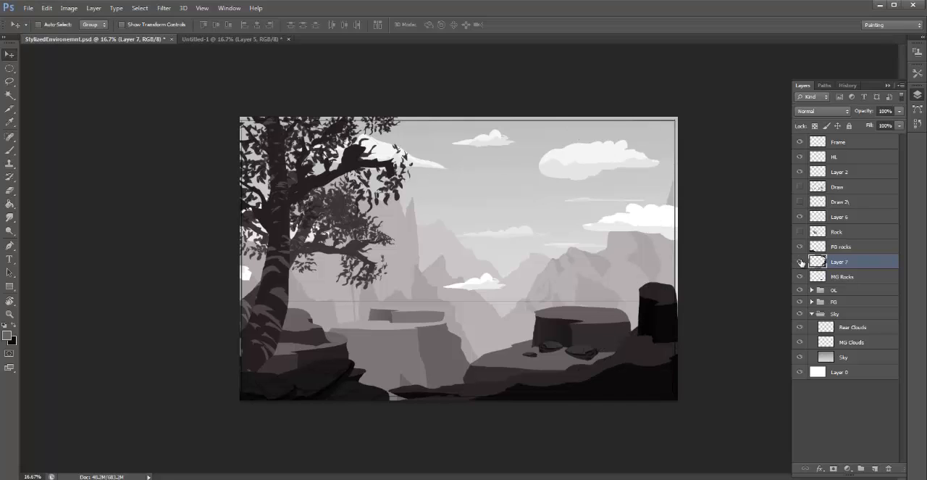
{"action": "left_click", "coordinate": [800, 261]}
{"action": "double_click", "coordinate": [834, 261]}
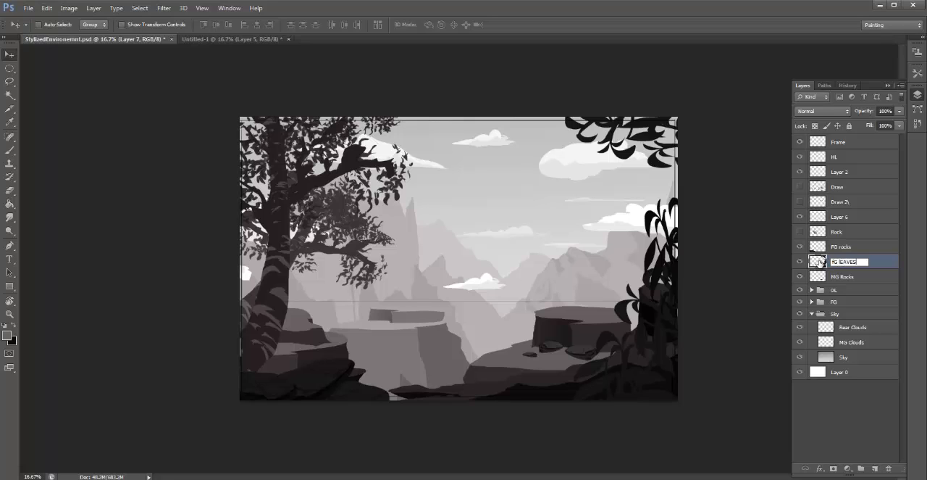
{"action": "key", "text": "Return"}
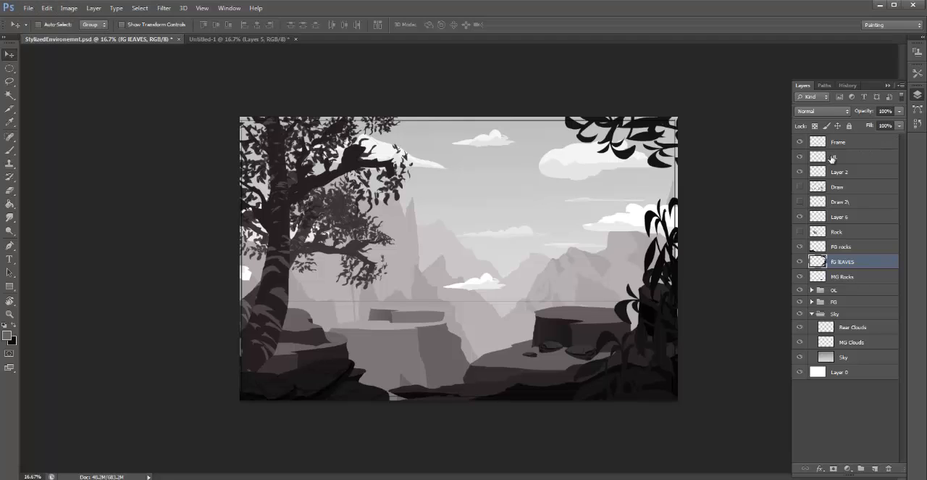
- Toggle the Frame layer to compare the scene and leave it hidden
{"action": "left_click", "coordinate": [801, 143]}
{"action": "left_click", "coordinate": [800, 143]}
{"action": "left_click", "coordinate": [800, 142]}
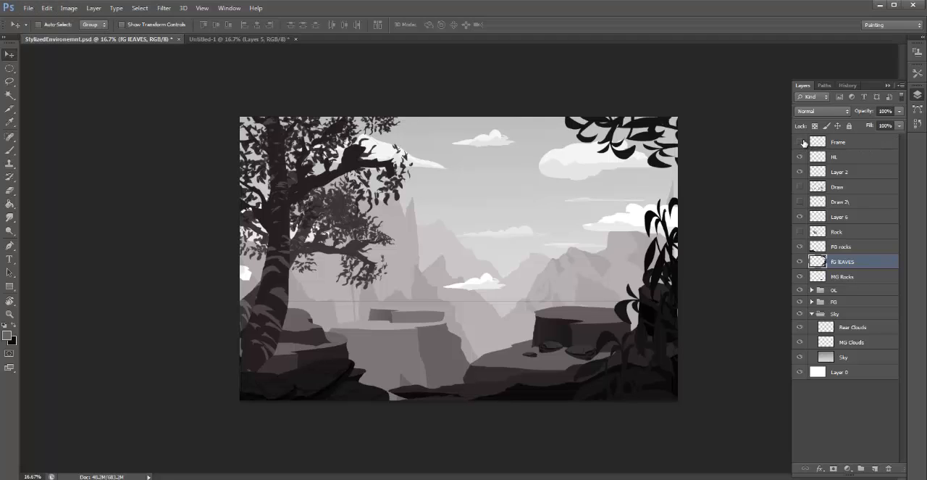
- Extend the canvas width to the right with a middle-left anchor, and move the foliage out to the new right edge
{"action": "left_click", "coordinate": [69, 8]}
{"action": "left_click", "coordinate": [104, 93]}
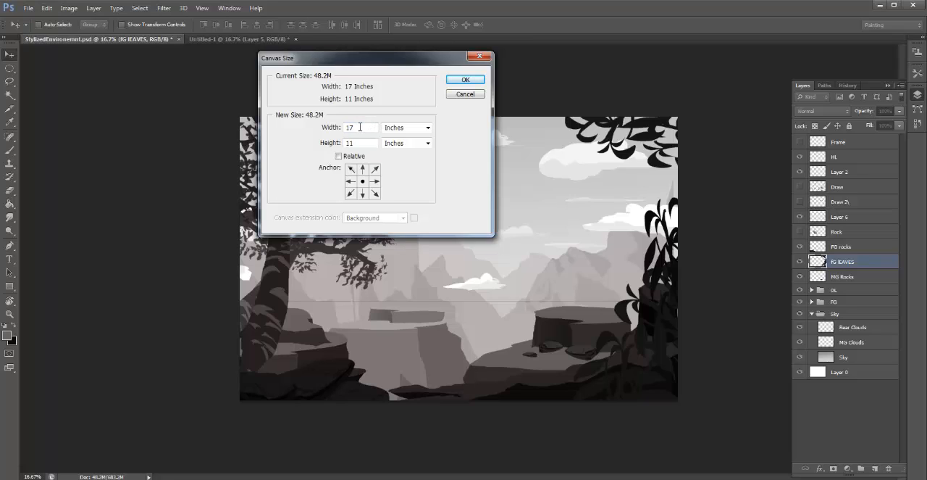
{"action": "left_click", "coordinate": [351, 181]}
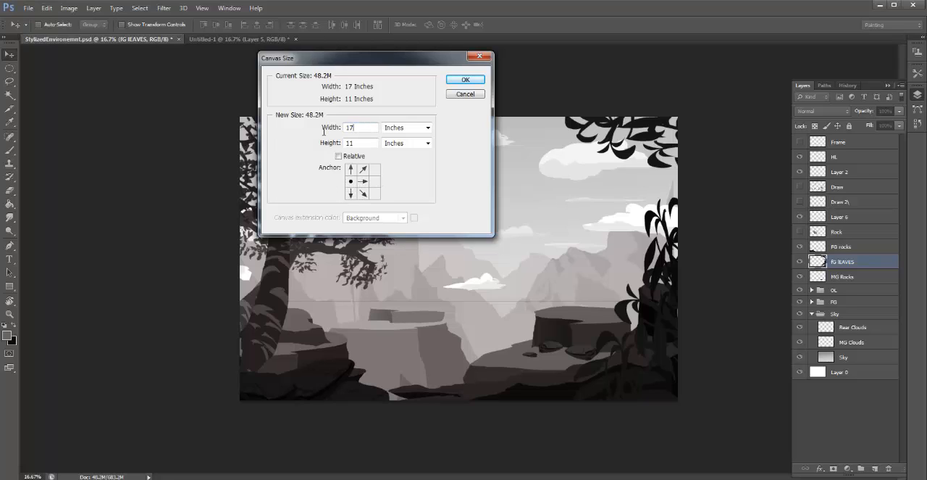
{"action": "left_click_drag", "start_coordinate": [324, 132], "coordinate": [305, 145]}
{"action": "type", "text": "30"}
{"action": "left_click", "coordinate": [465, 80]}
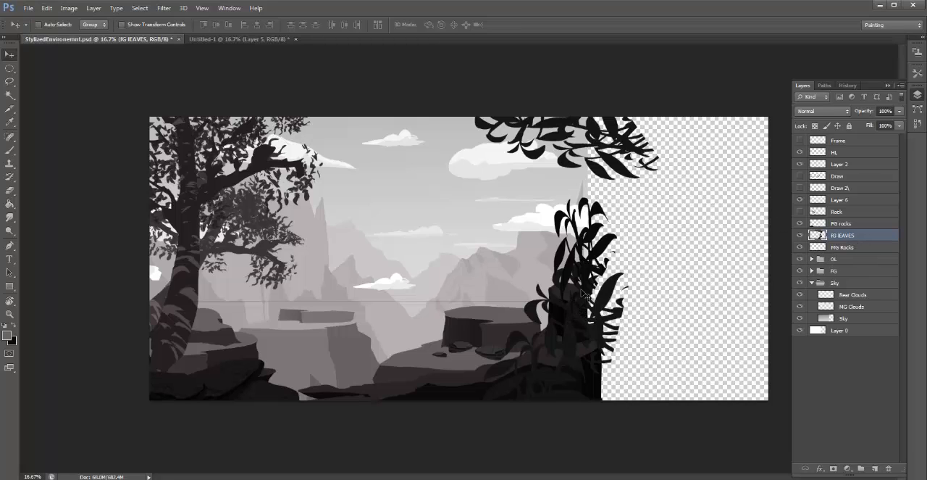
{"action": "left_click_drag", "start_coordinate": [582, 292], "coordinate": [750, 293]}
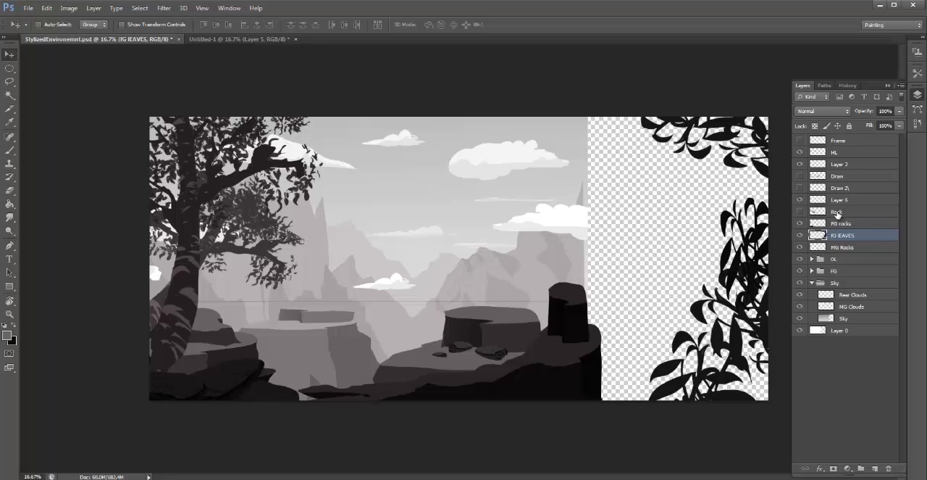
- Examine the foreground and midground layers, expand the OL group and toggle MG Clouds copy to see what it contains
{"action": "left_click", "coordinate": [853, 225]}
{"action": "left_click", "coordinate": [842, 235]}
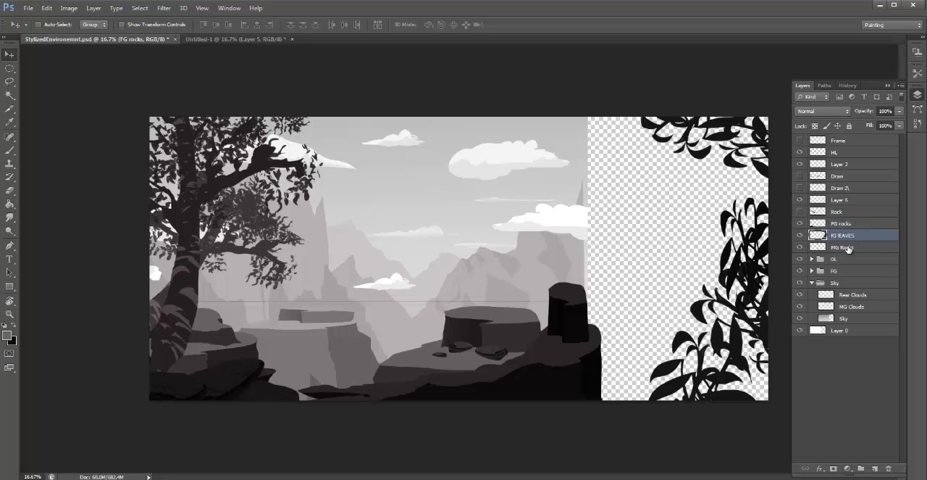
{"action": "left_click", "coordinate": [848, 249]}
{"action": "left_click", "coordinate": [834, 262]}
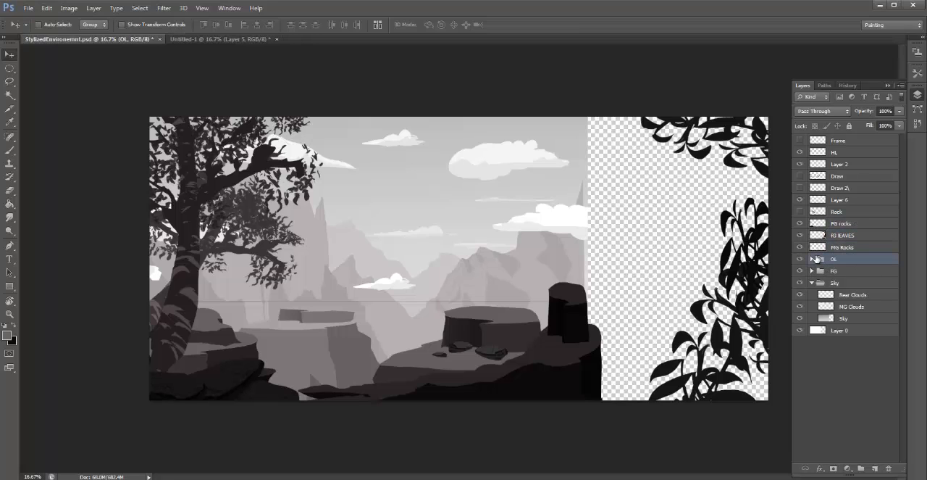
{"action": "left_click", "coordinate": [812, 258]}
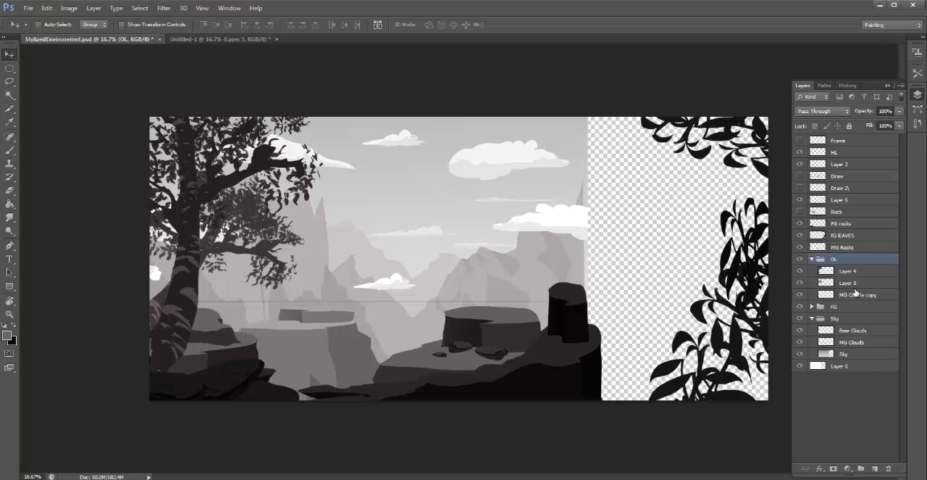
{"action": "left_click", "coordinate": [854, 294]}
{"action": "left_click", "coordinate": [800, 295]}
{"action": "left_click", "coordinate": [801, 295]}
{"action": "left_click", "coordinate": [800, 295]}
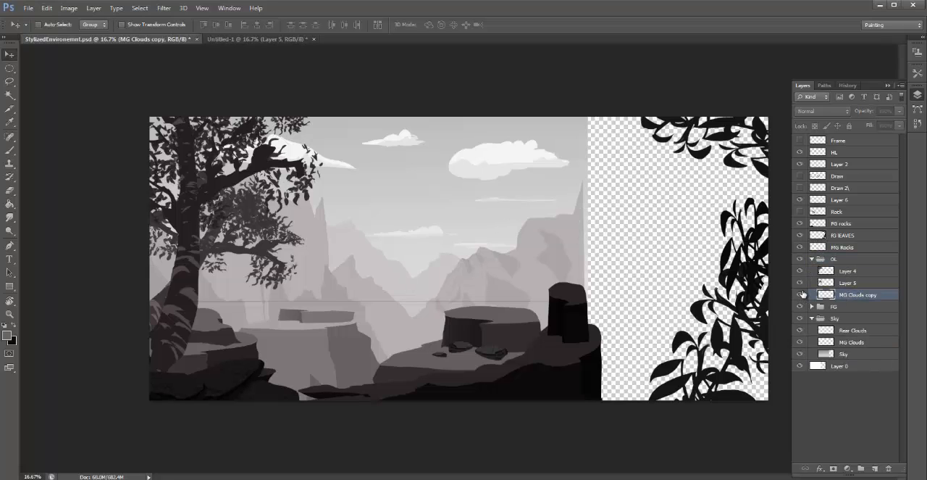
{"action": "left_click", "coordinate": [801, 295]}
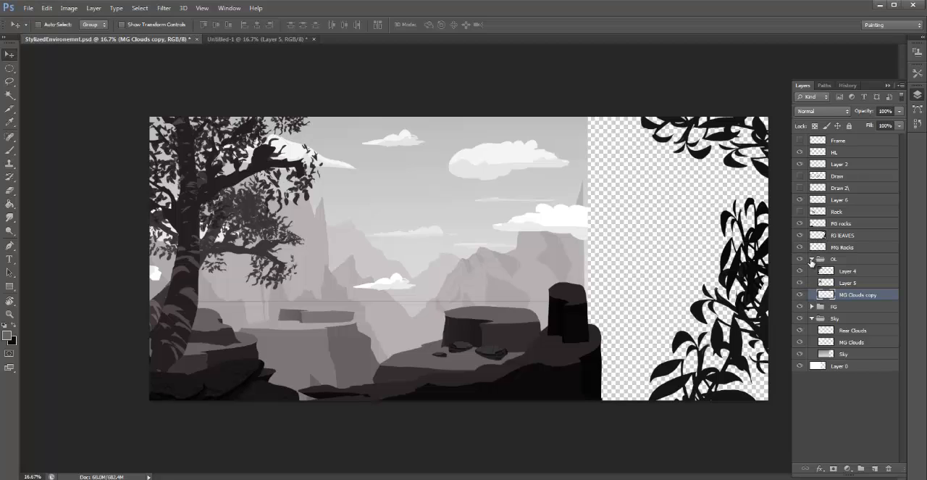
- Collapse the OL group, expand the FG group and toggle the R FG layer to examine its contents
{"action": "left_click", "coordinate": [813, 259]}
{"action": "left_click", "coordinate": [812, 270]}
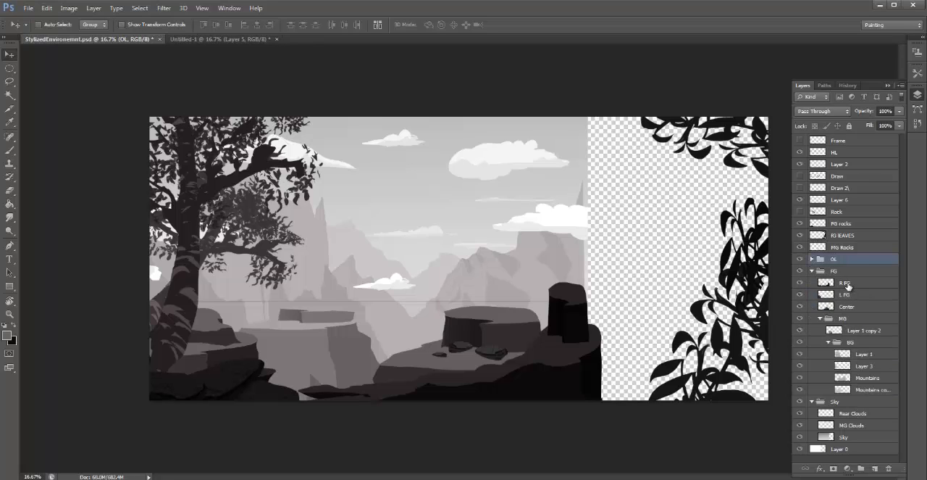
{"action": "left_click", "coordinate": [812, 283]}
{"action": "left_click", "coordinate": [800, 282]}
{"action": "left_click", "coordinate": [801, 282]}
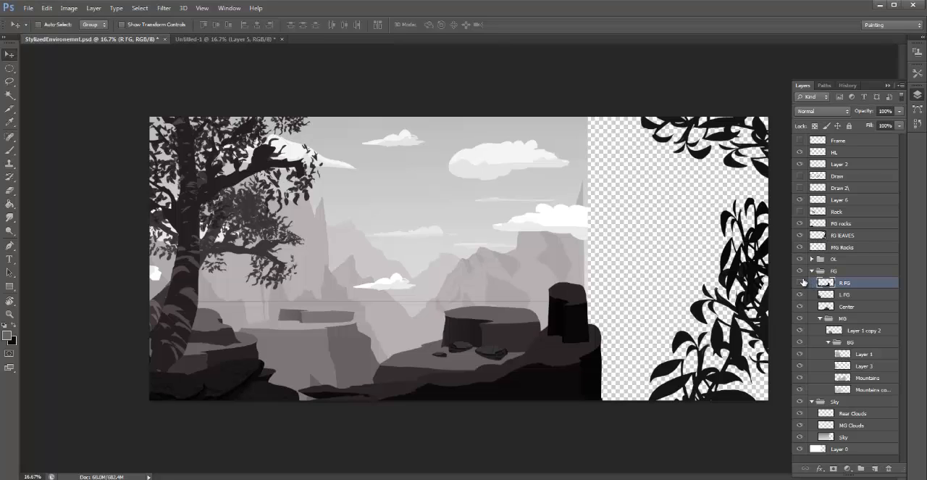
- Lasso the dark foreground rocks on the R FG layer and move them right to the edge of the widened canvas
{"action": "left_click", "coordinate": [800, 282]}
{"action": "left_click", "coordinate": [801, 282]}
{"action": "left_click", "coordinate": [801, 282]}
{"action": "left_click", "coordinate": [800, 282]}
{"action": "key", "text": "l"}
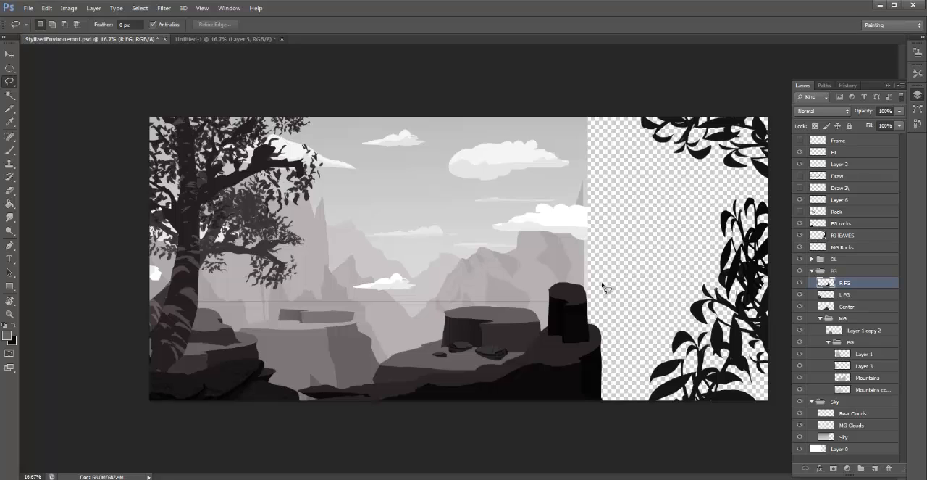
{"action": "mouse_move", "coordinate": [603, 283]}
{"action": "left_mouse_down"}
{"action": "mouse_move", "coordinate": [557, 276]}
{"action": "mouse_move", "coordinate": [517, 314]}
{"action": "mouse_move", "coordinate": [473, 334]}
{"action": "mouse_move", "coordinate": [308, 369]}
{"action": "mouse_move", "coordinate": [293, 389]}
{"action": "mouse_move", "coordinate": [392, 452]}
{"action": "mouse_move", "coordinate": [736, 334]}
{"action": "mouse_move", "coordinate": [616, 187]}
{"action": "left_mouse_up"}
{"action": "key", "text": "v"}
{"action": "left_click_drag", "start_coordinate": [541, 386], "coordinate": [704, 385]}
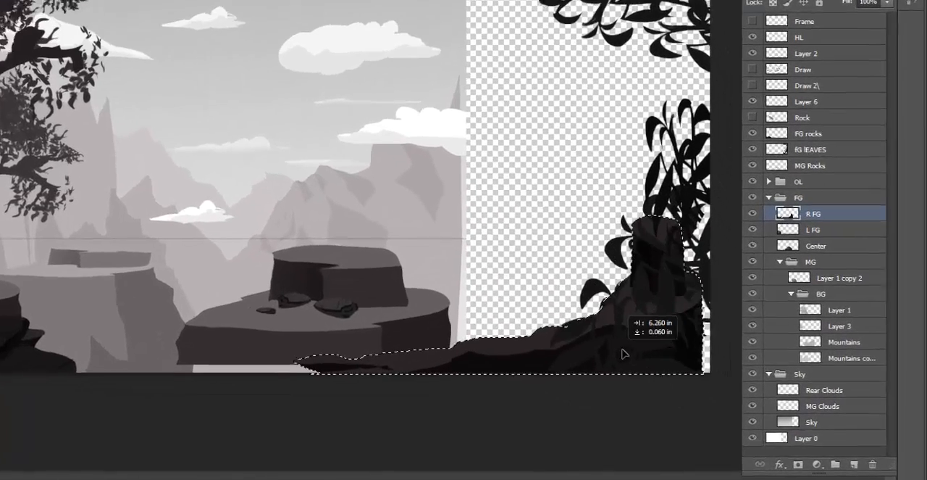
{"action": "mouse_move", "coordinate": [625, 353]}
{"action": "left_mouse_down"}
{"action": "mouse_move", "coordinate": [528, 353]}
{"action": "mouse_move", "coordinate": [625, 344]}
{"action": "mouse_move", "coordinate": [615, 352]}
{"action": "left_mouse_up"}
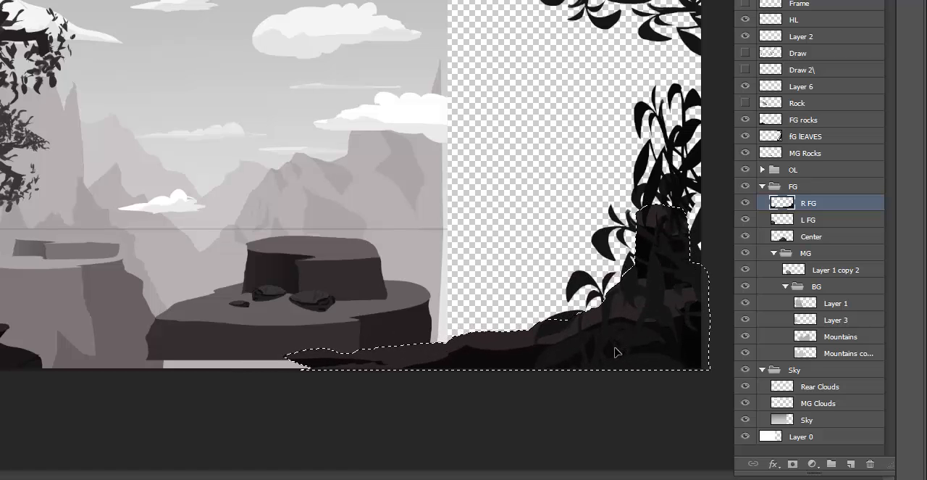
{"action": "key", "text": "ctrl+d"}
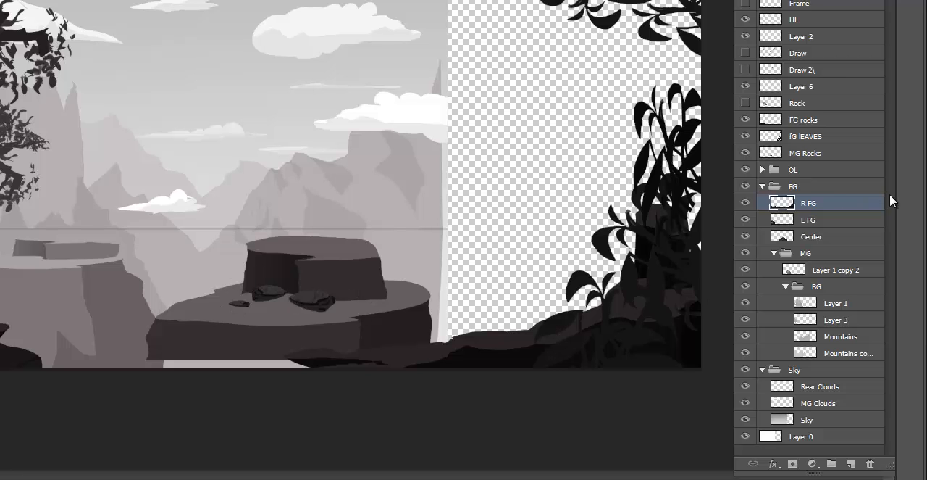
- Examine the L FG, Center and MG layers, toggling Layer 1 copy 2 and Center to see what they contain
{"action": "left_click", "coordinate": [787, 219]}
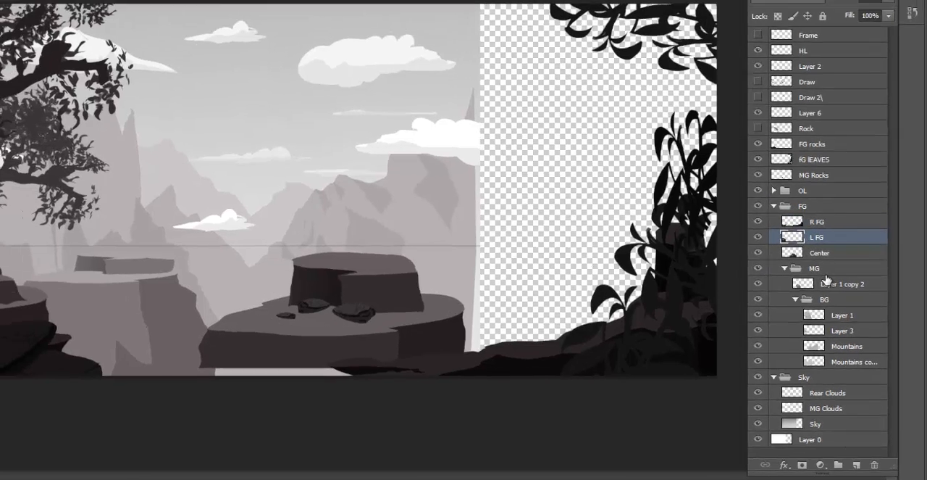
{"action": "left_click", "coordinate": [826, 274]}
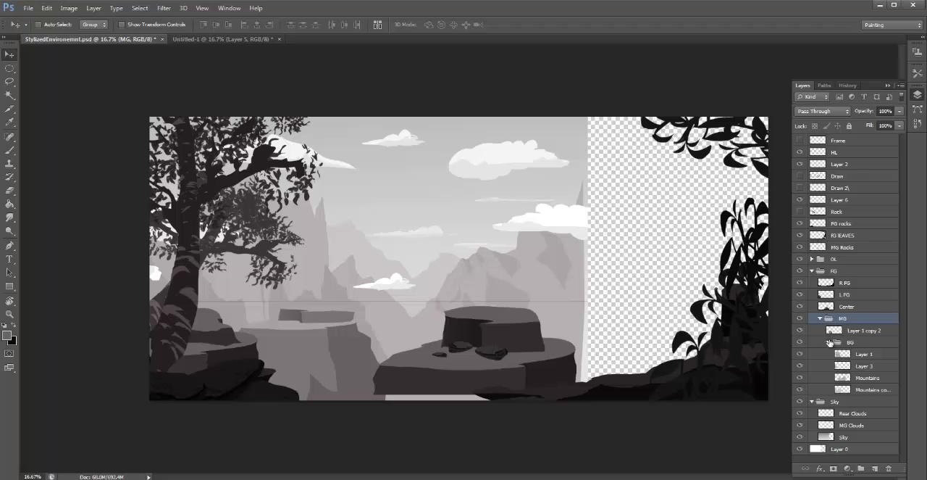
{"action": "left_click", "coordinate": [819, 332]}
{"action": "left_click", "coordinate": [800, 331]}
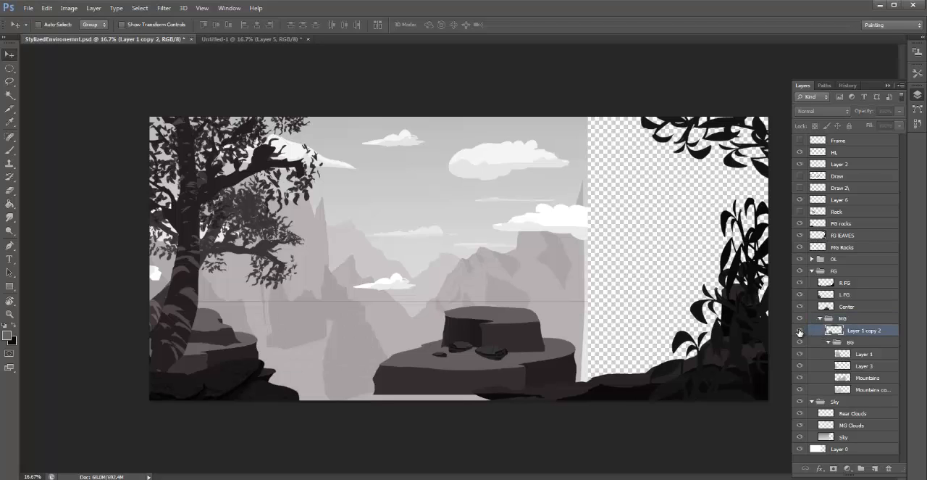
{"action": "left_click", "coordinate": [800, 331]}
{"action": "left_click", "coordinate": [857, 308]}
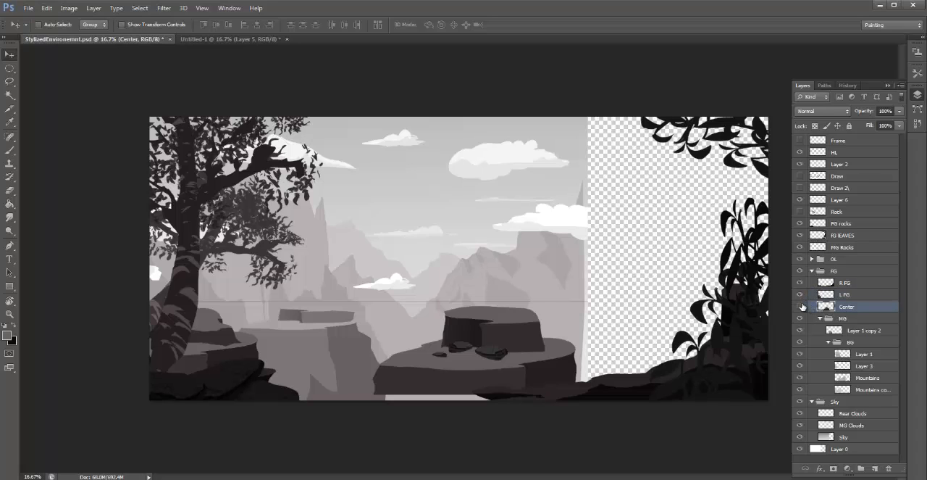
{"action": "left_click", "coordinate": [800, 306]}
{"action": "left_click", "coordinate": [801, 306]}
{"action": "left_click", "coordinate": [856, 319]}
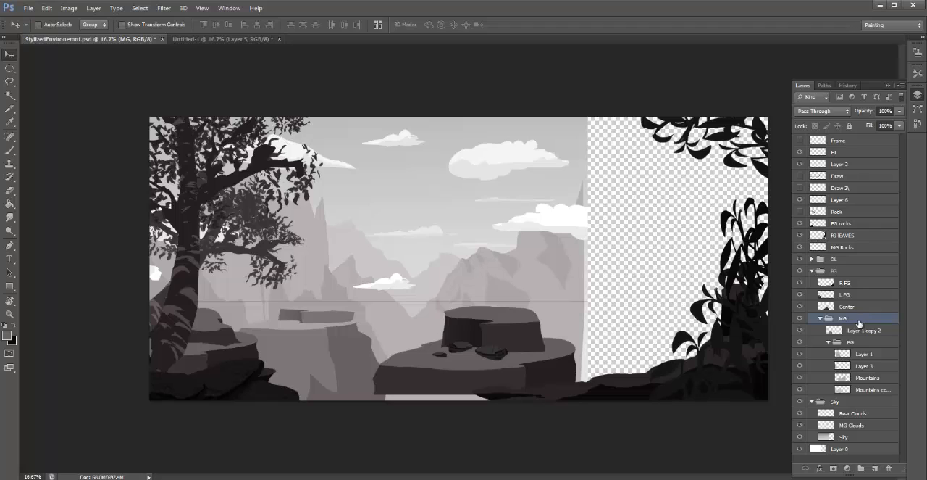
- Toggle the FG rocks layer to compare the scene with and without it, leaving it visible
{"action": "left_click", "coordinate": [801, 223]}
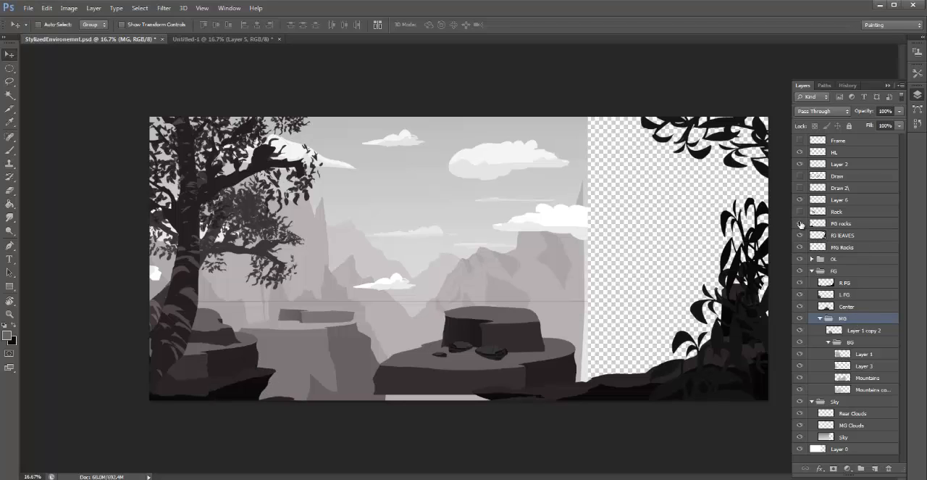
{"action": "left_click", "coordinate": [800, 223]}
{"action": "left_click", "coordinate": [856, 224]}
{"action": "left_click", "coordinate": [800, 224]}
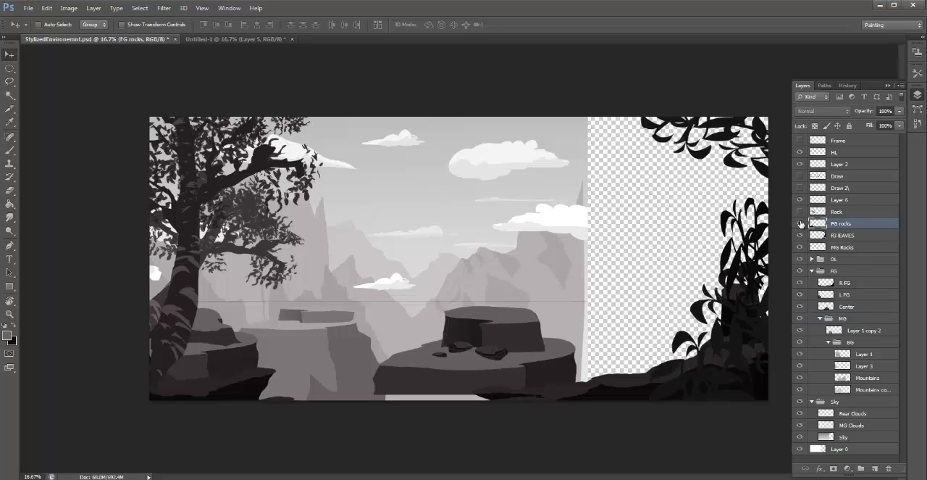
{"action": "left_click", "coordinate": [801, 224]}
{"action": "left_click", "coordinate": [800, 224]}
{"action": "left_click", "coordinate": [801, 223]}
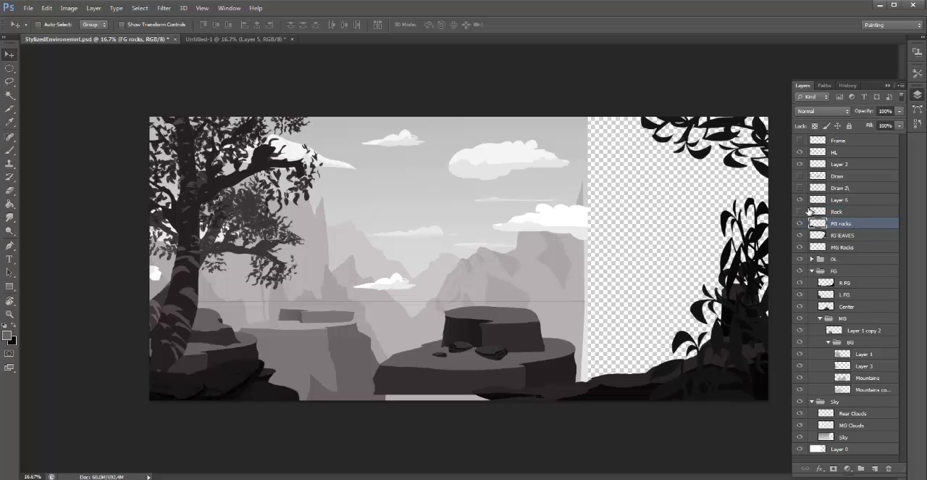
- Merge the MG Rocks layer with Center inside the FG group and move the merged rock platform right against the foliage
{"action": "left_click", "coordinate": [845, 237]}
{"action": "left_click", "coordinate": [837, 247]}
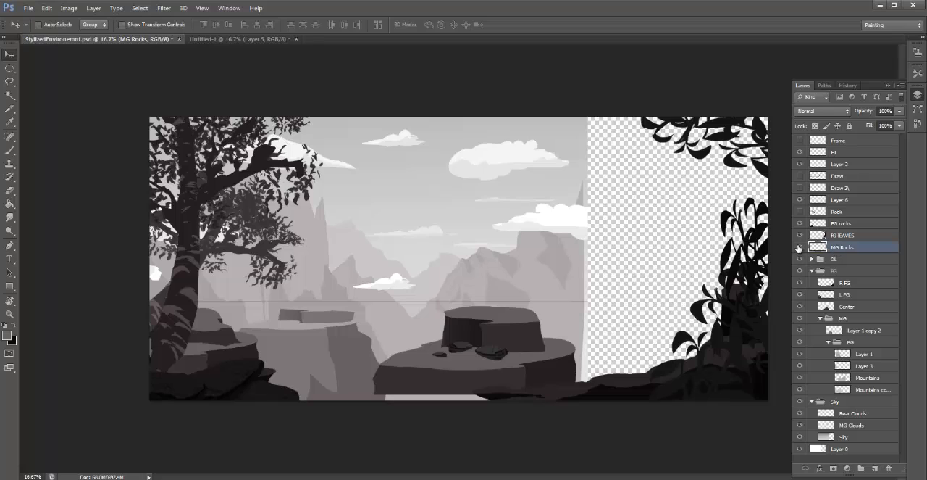
{"action": "left_click", "coordinate": [800, 247]}
{"action": "left_click", "coordinate": [800, 248]}
{"action": "left_click_drag", "start_coordinate": [851, 247], "coordinate": [858, 307]}
{"action": "left_click", "coordinate": [858, 307], "text": "shift"}
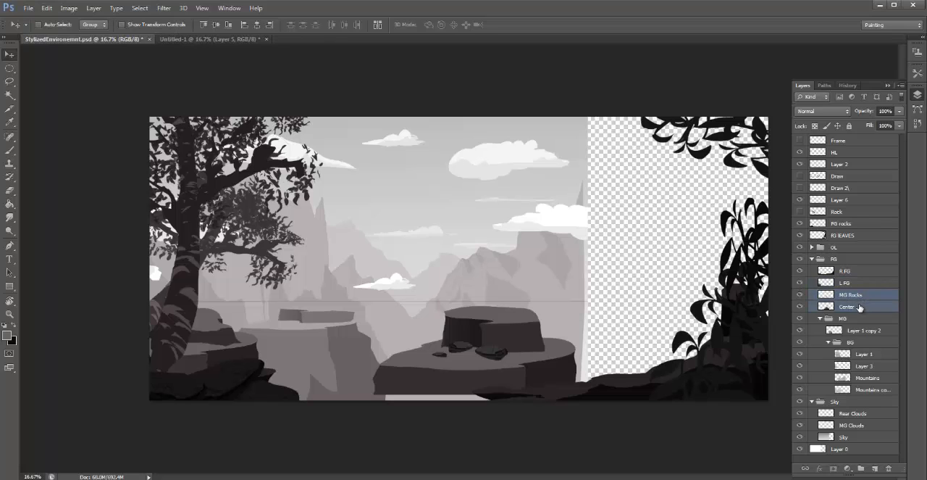
{"action": "key", "text": "ctrl+e"}
{"action": "left_click_drag", "start_coordinate": [487, 352], "coordinate": [630, 350]}
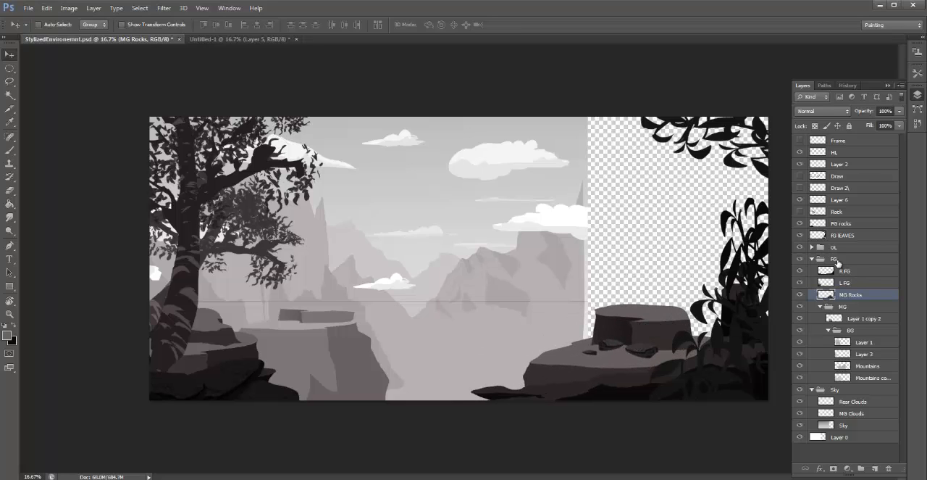
- Check the BG group's contents and toggle Layer 1 inside it to see which cliffs it holds
{"action": "left_click", "coordinate": [830, 331]}
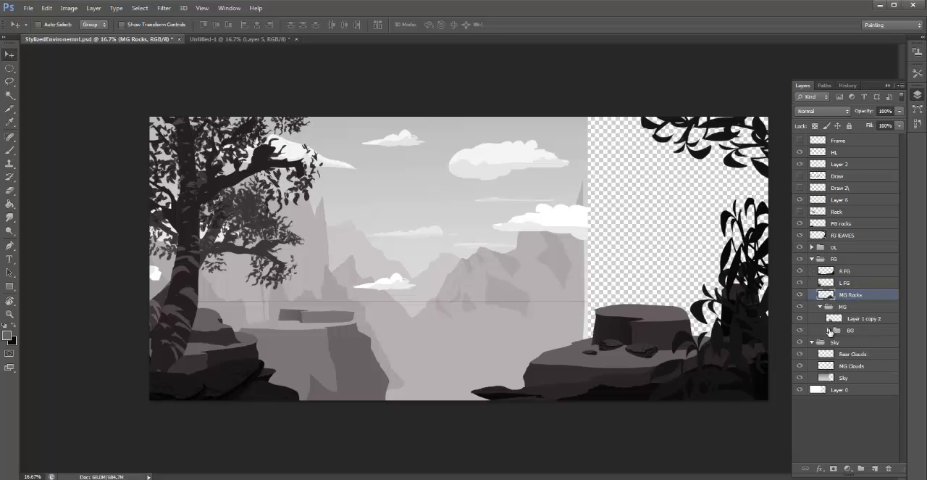
{"action": "left_click", "coordinate": [829, 330]}
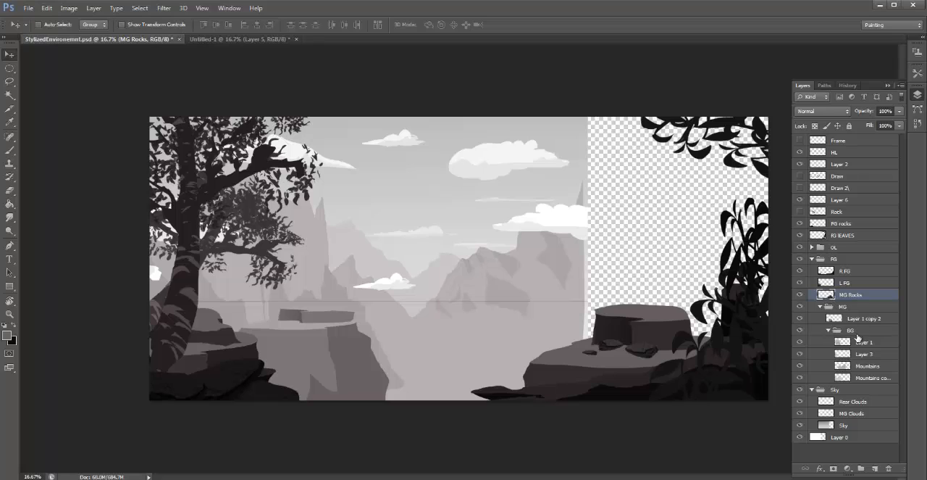
{"action": "left_click", "coordinate": [862, 342]}
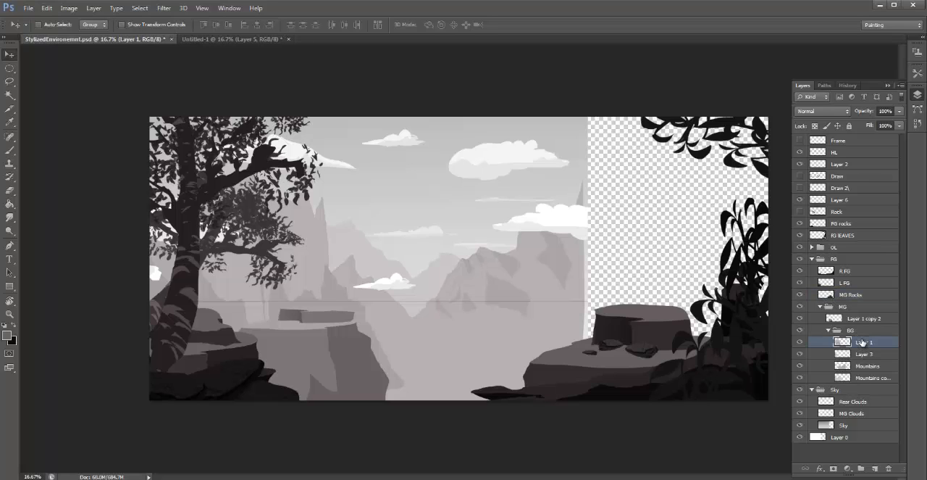
{"action": "left_click", "coordinate": [800, 341]}
{"action": "left_click", "coordinate": [800, 341]}
{"action": "left_click", "coordinate": [800, 342]}
{"action": "left_click", "coordinate": [800, 341]}
- Lasso the base of the distant left cliff on Layer 1 and paint its missing lower slope with the sampled cliff color
{"action": "key", "text": "l"}
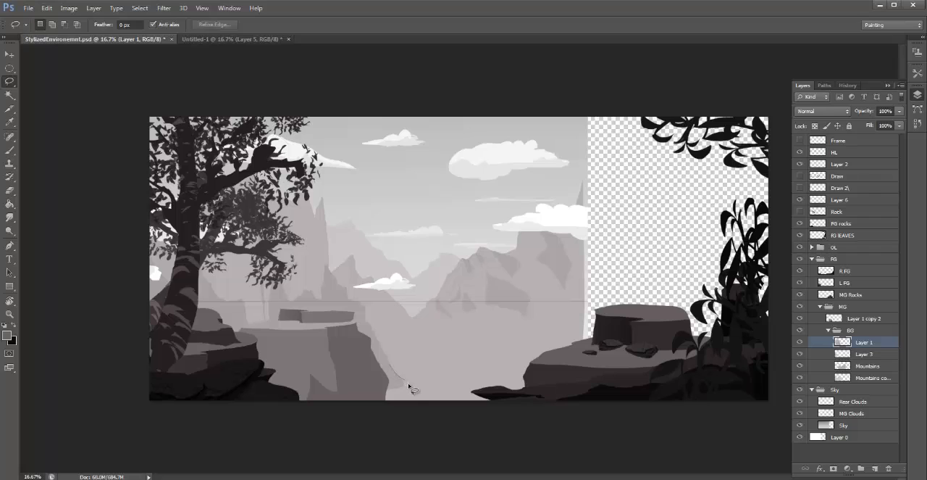
{"action": "mouse_move", "coordinate": [410, 389]}
{"action": "left_mouse_down"}
{"action": "mouse_move", "coordinate": [425, 417]}
{"action": "mouse_move", "coordinate": [369, 422]}
{"action": "mouse_move", "coordinate": [322, 361]}
{"action": "mouse_move", "coordinate": [357, 343]}
{"action": "mouse_move", "coordinate": [396, 376]}
{"action": "left_mouse_up"}
{"action": "key", "text": "b"}
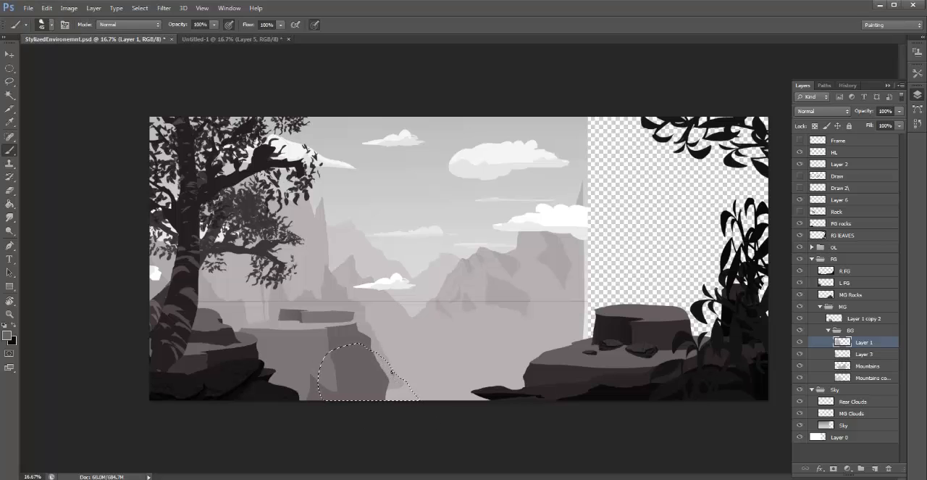
{"action": "left_click", "coordinate": [391, 381], "text": "alt"}
{"action": "key", "text": "bracketright"}
{"action": "key", "text": "bracketright"}
{"action": "key", "text": "bracketright"}
{"action": "key", "text": "bracketright"}
{"action": "key", "text": "bracketright"}
{"action": "key", "text": "bracketright"}
{"action": "key", "text": "bracketright"}
{"action": "key", "text": "bracketright"}
{"action": "key", "text": "bracketright"}
{"action": "key", "text": "bracketright"}
{"action": "key", "text": "bracketright"}
{"action": "key", "text": "bracketright"}
{"action": "left_click_drag", "start_coordinate": [413, 399], "coordinate": [406, 389]}
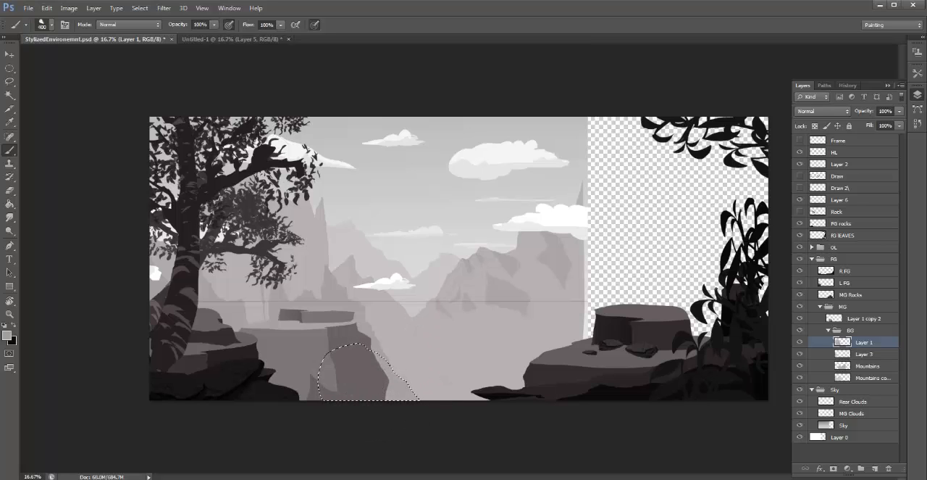
{"action": "key", "text": "ctrl+d"}
- Try to stretch the Sky layer alone across the widened canvas
{"action": "left_click", "coordinate": [849, 402]}
{"action": "left_click", "coordinate": [846, 426]}
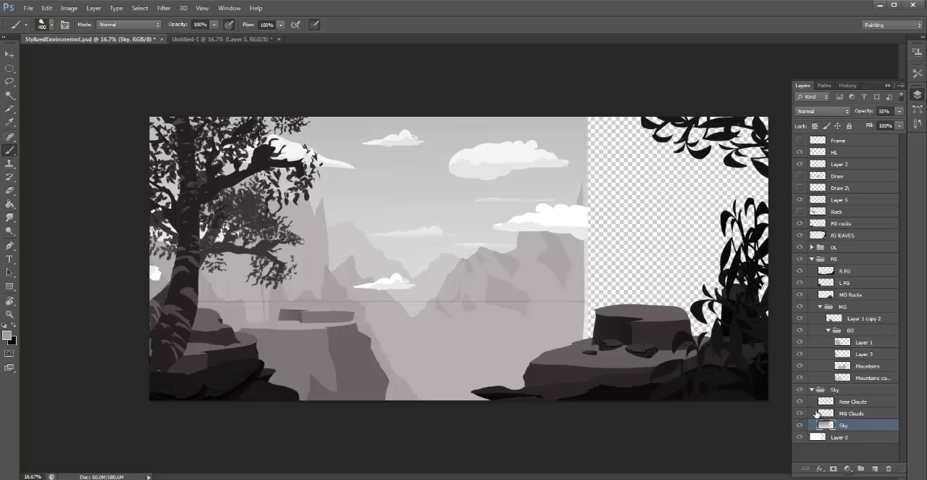
{"action": "key", "text": "ctrl+t"}
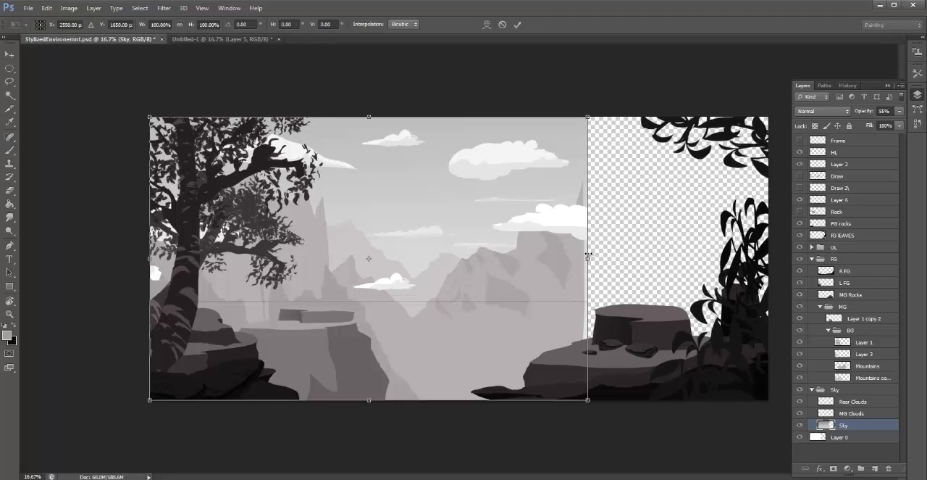
{"action": "left_click_drag", "start_coordinate": [591, 260], "coordinate": [768, 259]}
{"action": "key", "text": "ctrl+z"}
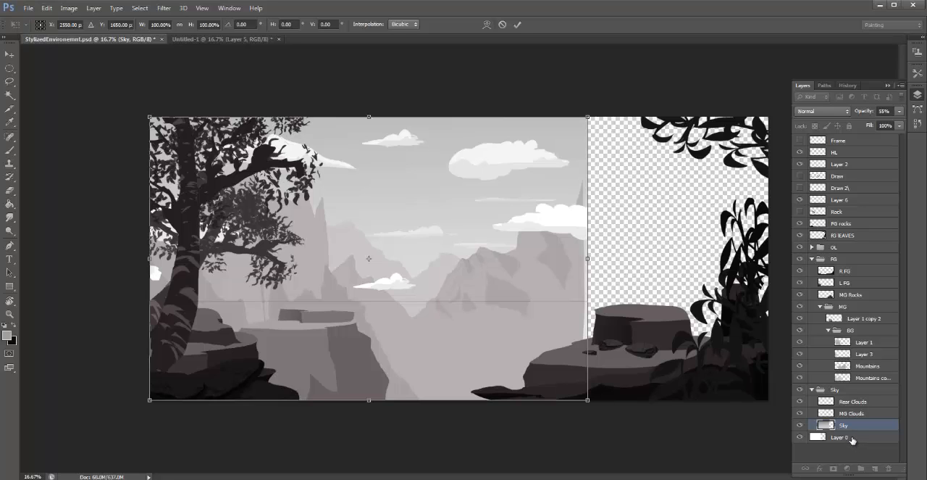
{"action": "key", "text": "Return"}
{"action": "key", "text": "b"}
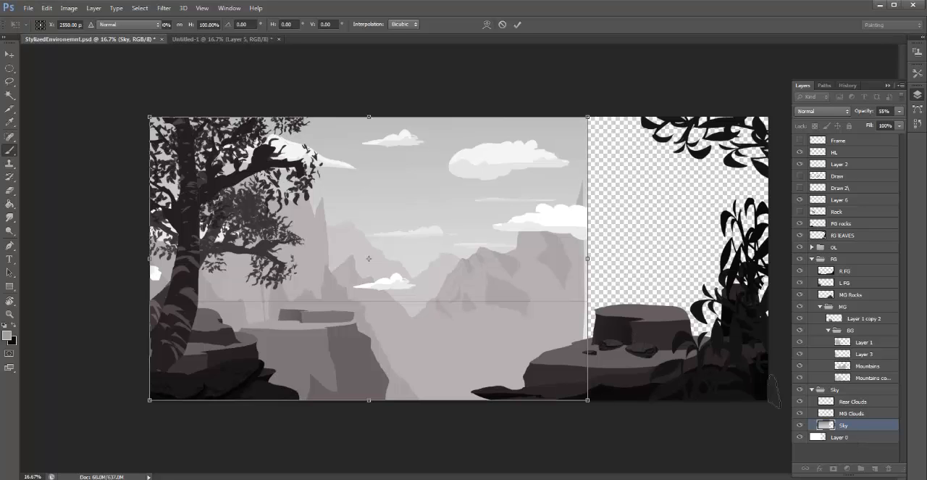
- Stretch the Sky layer and Layer 0 together to 142% width so they cover the widened canvas
{"action": "left_click", "coordinate": [849, 437], "text": "shift"}
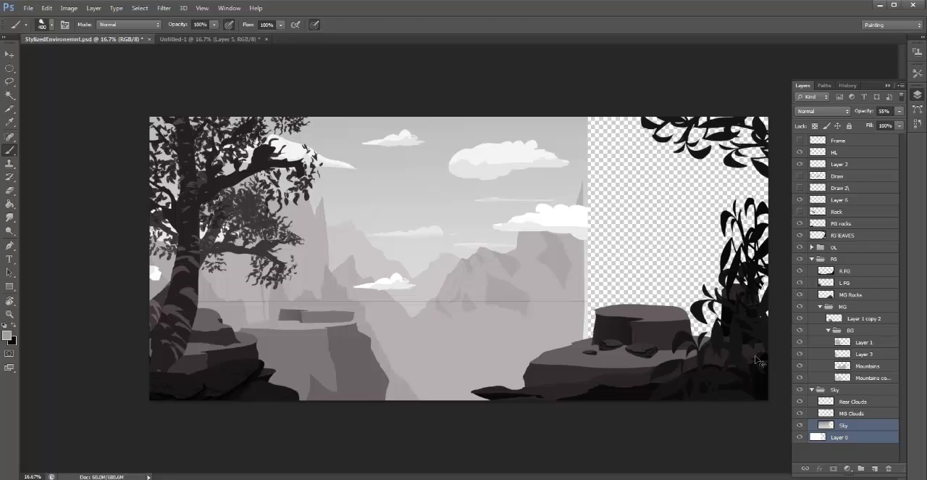
{"action": "key", "text": "ctrl+t"}
{"action": "left_click_drag", "start_coordinate": [606, 260], "coordinate": [776, 259]}
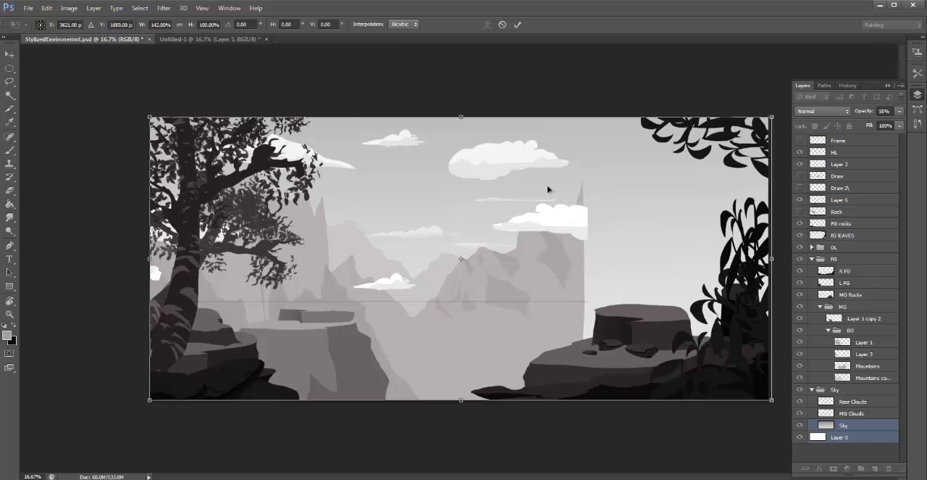
{"action": "key", "text": "b"}
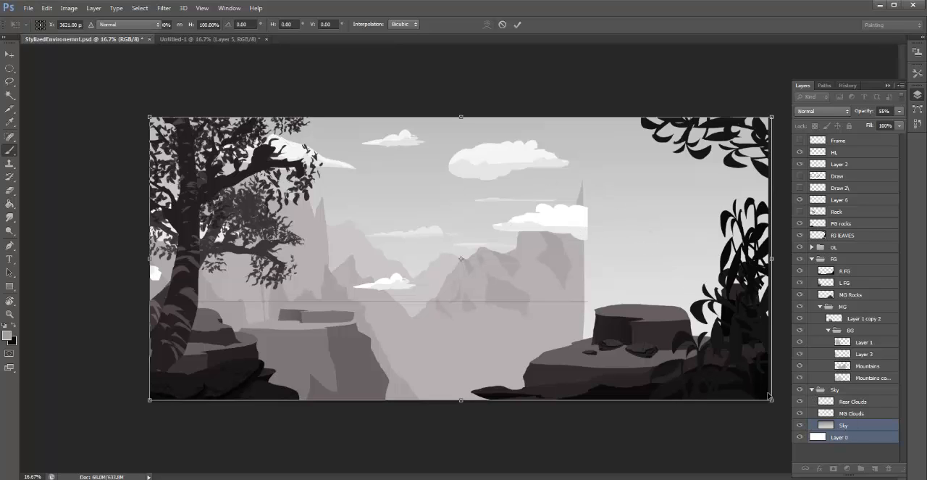
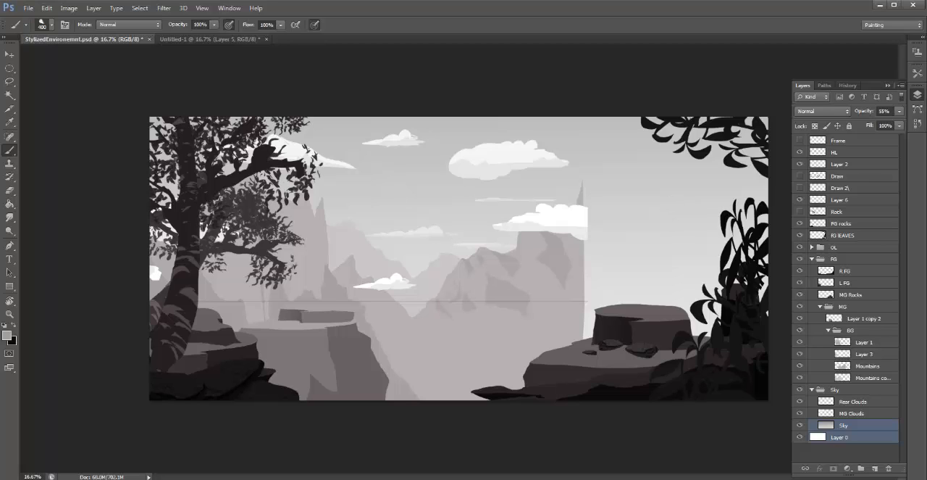
- Toggle the Mountains layer's visibility to see which part of the distant range it holds
{"action": "key", "text": "l"}
{"action": "left_click", "coordinate": [839, 365]}
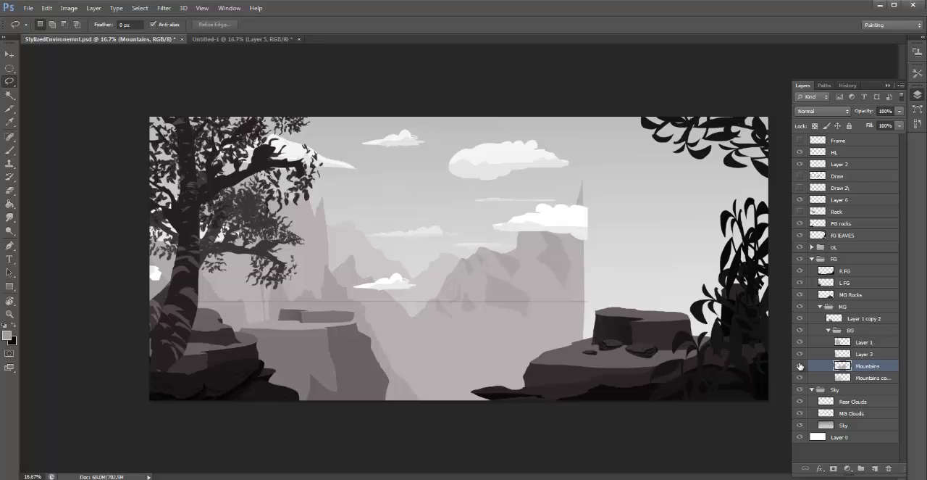
{"action": "left_click", "coordinate": [800, 366]}
{"action": "left_click", "coordinate": [800, 366]}
{"action": "left_click", "coordinate": [800, 366]}
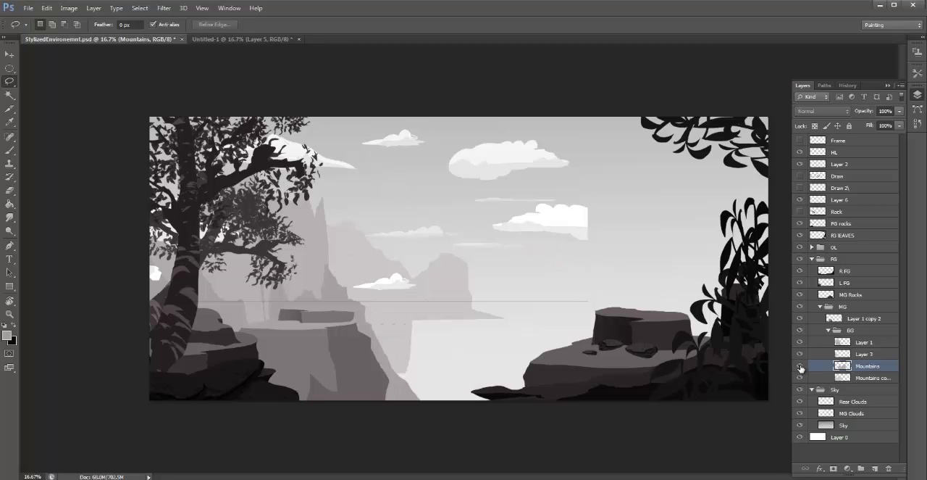
{"action": "left_click", "coordinate": [800, 366]}
- Stretch the Mountains layer horizontally and shift it right so the range reaches the right end of the widened canvas
{"action": "key", "text": "ctrl+t"}
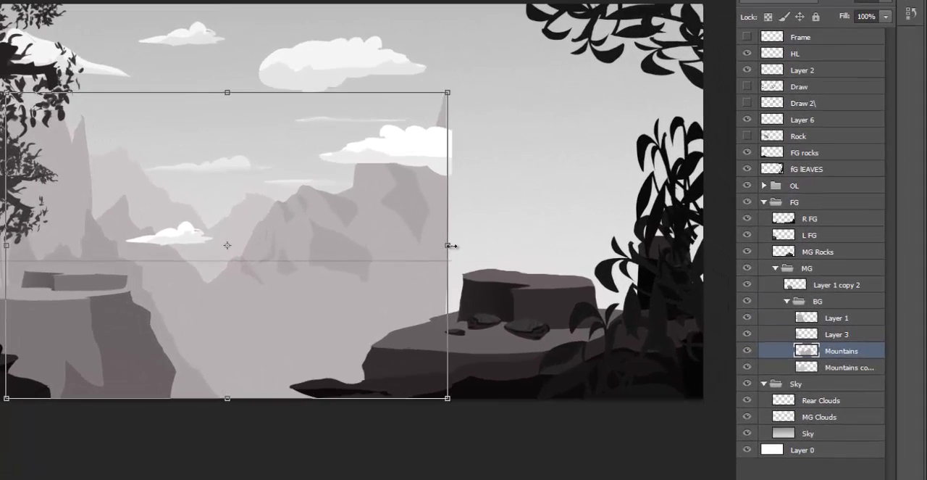
{"action": "left_click_drag", "start_coordinate": [587, 289], "coordinate": [755, 289]}
{"action": "left_click_drag", "start_coordinate": [681, 242], "coordinate": [716, 249]}
{"action": "key", "text": "Return"}
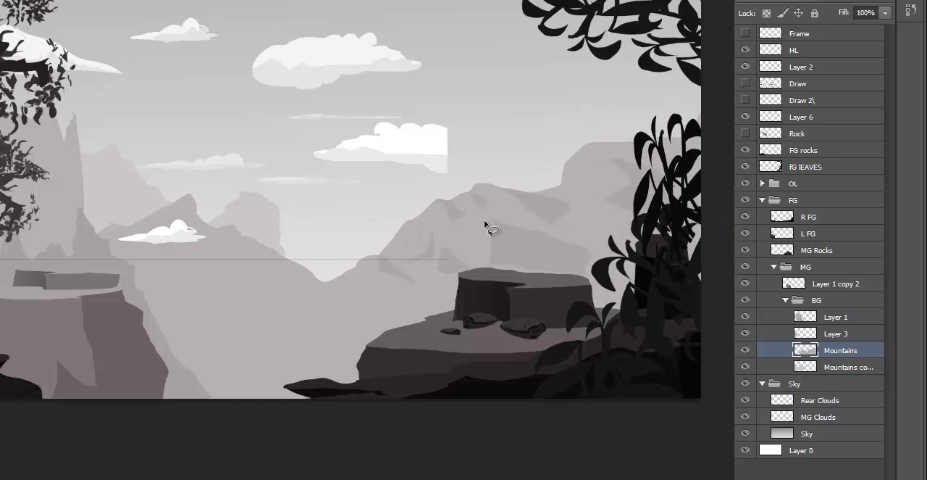
- Collapse the FG group, keeping the Sky group expanded to show its cloud layers
{"action": "left_click", "coordinate": [771, 267]}
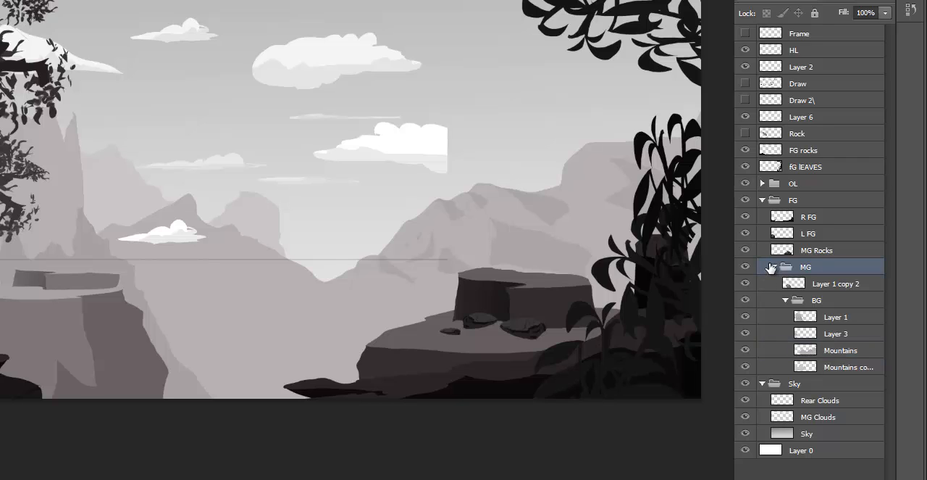
{"action": "left_click", "coordinate": [762, 201]}
{"action": "left_click", "coordinate": [763, 216]}
{"action": "left_click", "coordinate": [763, 217]}
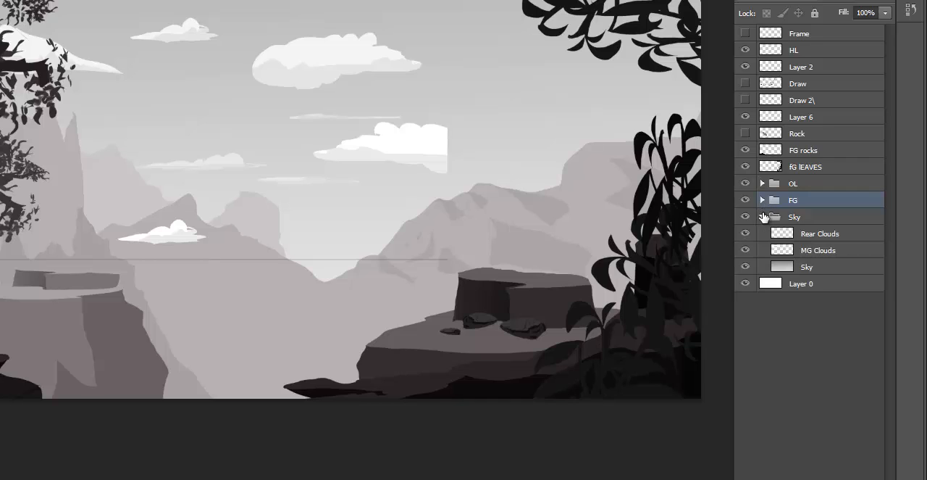
- Toggle the Rear Clouds and MG Clouds layers one after the other to see which clouds each holds
{"action": "left_click", "coordinate": [809, 233]}
{"action": "left_click", "coordinate": [746, 233]}
{"action": "left_click", "coordinate": [746, 233]}
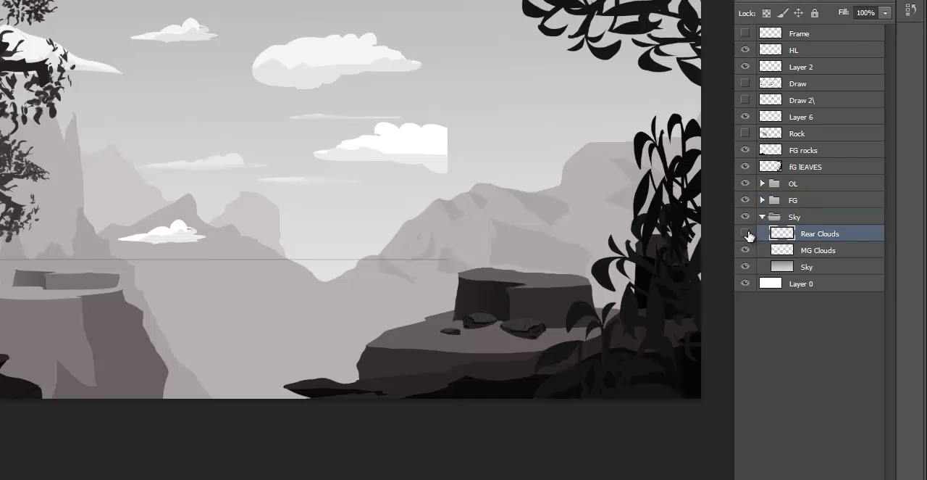
{"action": "left_click", "coordinate": [746, 234]}
{"action": "left_click", "coordinate": [746, 233]}
{"action": "left_click", "coordinate": [801, 250]}
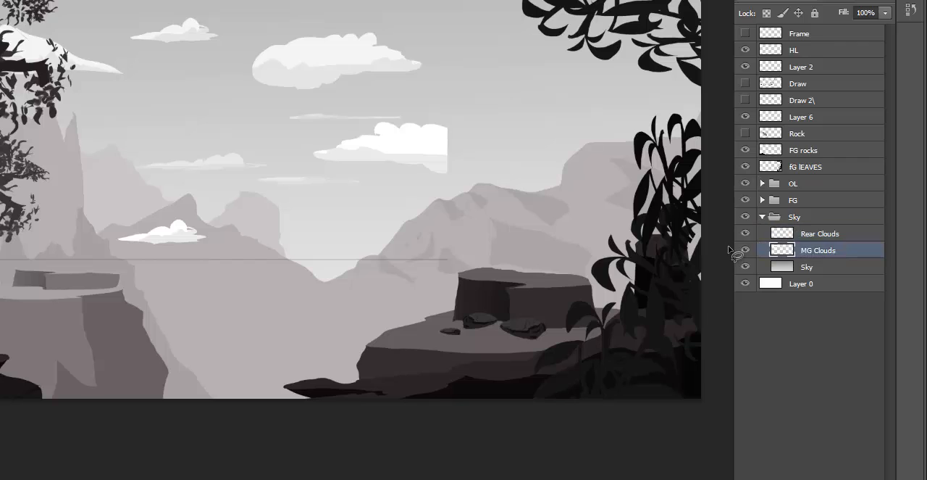
{"action": "left_click", "coordinate": [746, 250]}
{"action": "left_click", "coordinate": [747, 250]}
- Go through the upper layers, including Layer 2, Layer 6, FG rocks, Rock and HL, to find the source of the cut-off artwork
{"action": "left_click", "coordinate": [747, 133]}
{"action": "left_click", "coordinate": [833, 70]}
{"action": "left_click", "coordinate": [833, 114]}
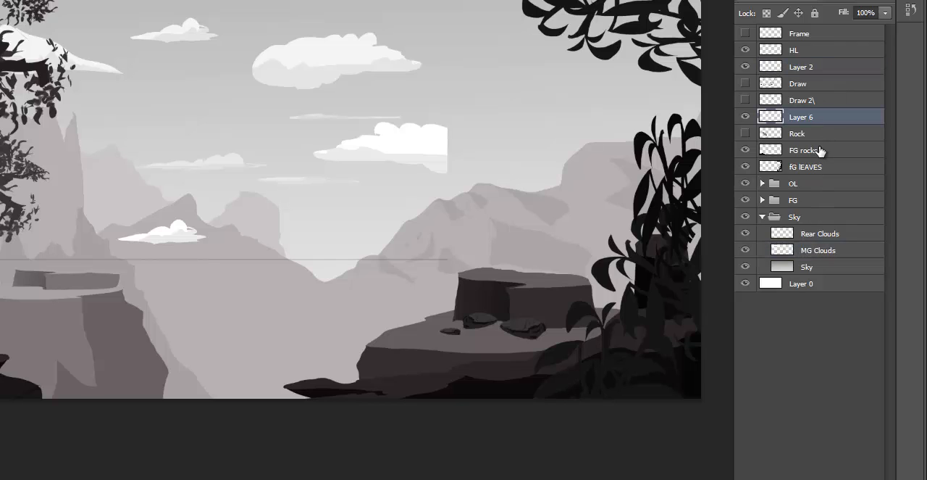
{"action": "left_click", "coordinate": [819, 150]}
{"action": "left_click", "coordinate": [832, 135]}
{"action": "left_click", "coordinate": [822, 83]}
{"action": "left_click", "coordinate": [797, 51]}
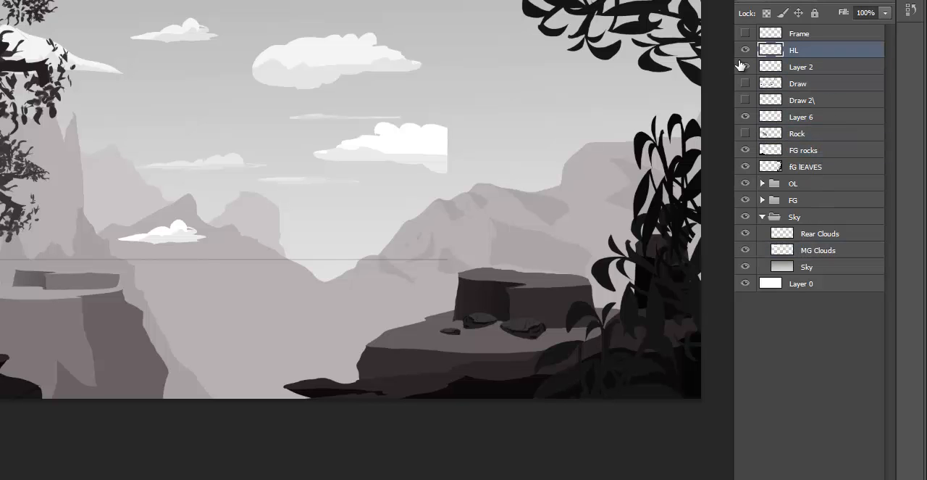
{"action": "left_click", "coordinate": [838, 103]}
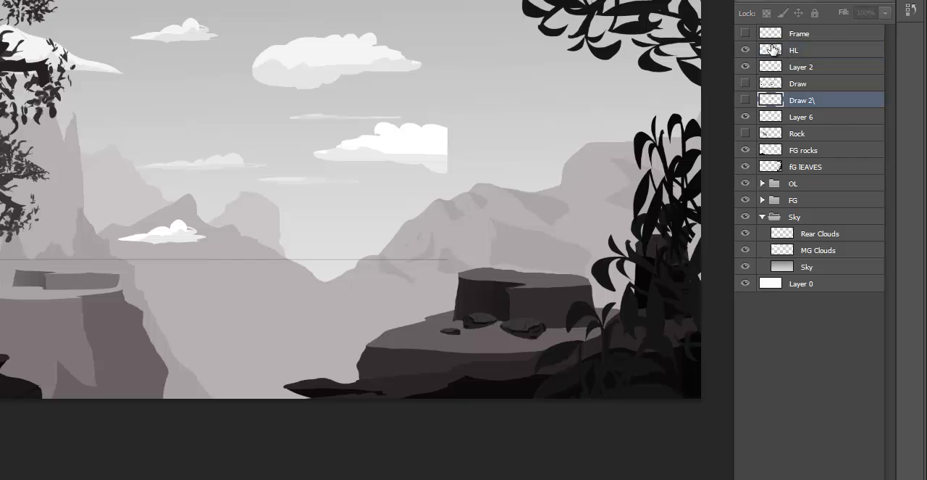
- Hide the HL layer and toggle the Draw 2\ layer to check its contents
{"action": "left_click", "coordinate": [746, 50]}
{"action": "left_click", "coordinate": [746, 50]}
{"action": "left_click", "coordinate": [746, 49]}
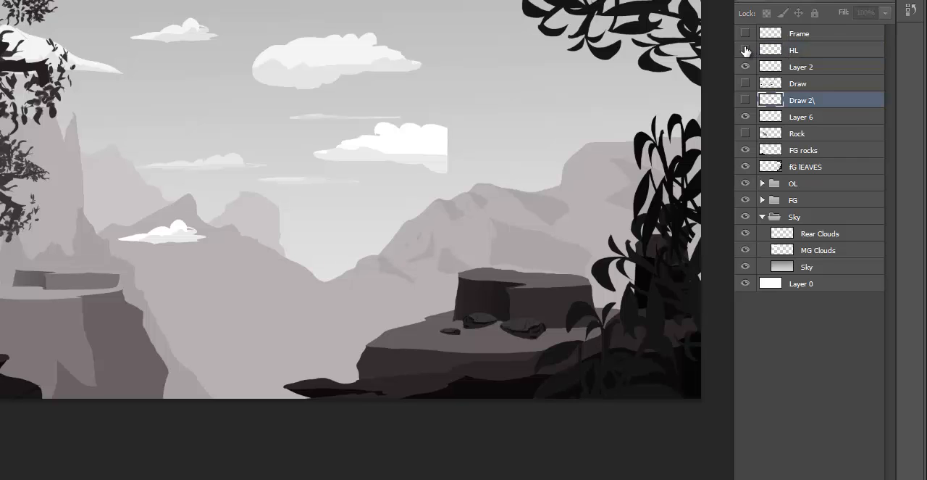
{"action": "left_click", "coordinate": [745, 100]}
{"action": "left_click", "coordinate": [745, 101]}
{"action": "left_click", "coordinate": [745, 101]}
{"action": "left_click", "coordinate": [744, 100]}
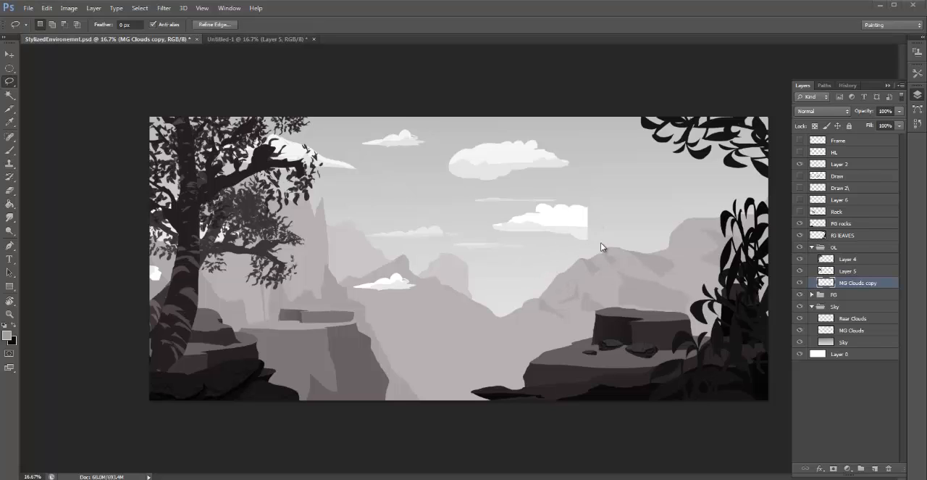
- Lasso the missing right end of the cut-off cloud on the MG Clouds copy layer and paint it with the cloud's white
{"action": "mouse_move", "coordinate": [586, 230]}
{"action": "left_mouse_down"}
{"action": "mouse_move", "coordinate": [591, 210]}
{"action": "mouse_move", "coordinate": [638, 224]}
{"action": "mouse_move", "coordinate": [570, 213]}
{"action": "mouse_move", "coordinate": [570, 226]}
{"action": "mouse_move", "coordinate": [627, 220]}
{"action": "mouse_move", "coordinate": [630, 232]}
{"action": "left_mouse_up"}
{"action": "key", "text": "b"}
{"action": "left_click", "coordinate": [559, 207], "text": "alt"}
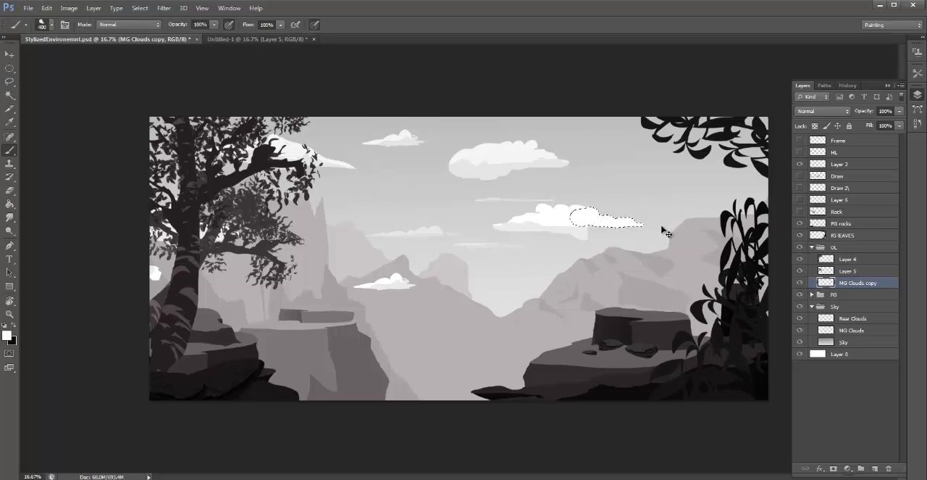
{"action": "key", "text": "ctrl+d"}
- Lasso the underside of the extended cloud and paint it with the light grey cloud shadow color
{"action": "key", "text": "l"}
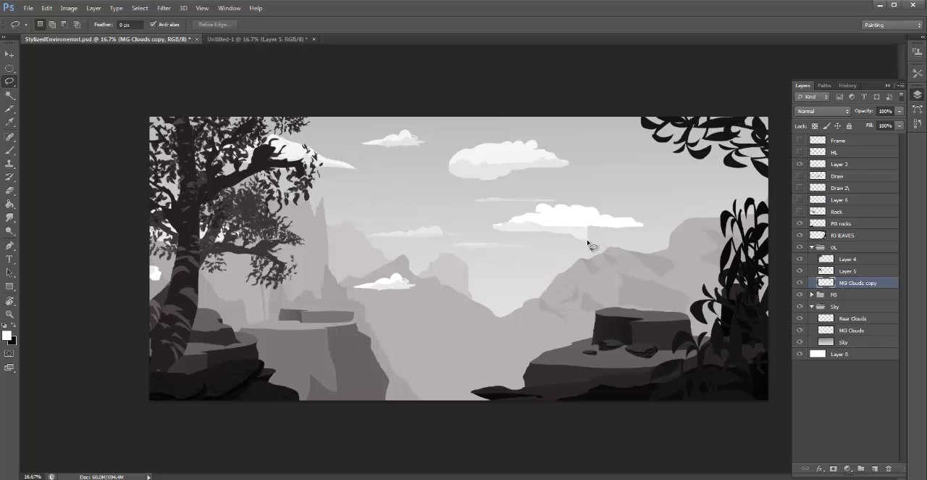
{"action": "mouse_move", "coordinate": [588, 243]}
{"action": "left_mouse_down"}
{"action": "mouse_move", "coordinate": [645, 228]}
{"action": "mouse_move", "coordinate": [582, 228]}
{"action": "mouse_move", "coordinate": [585, 237]}
{"action": "mouse_move", "coordinate": [634, 236]}
{"action": "left_mouse_up"}
{"action": "key", "text": "b"}
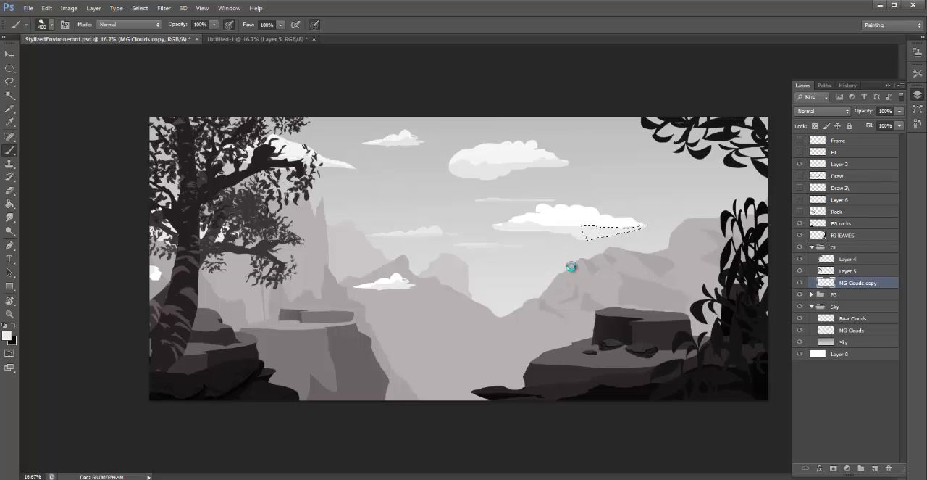
{"action": "key", "text": "ctrl+d"}
- Lasso a wavy edge along the right part of the extended cloud and paint it white to refine the shadow boundary
{"action": "key", "text": "ctrl+plus"}
{"action": "left_click_drag", "start_coordinate": [655, 251], "coordinate": [637, 264]}
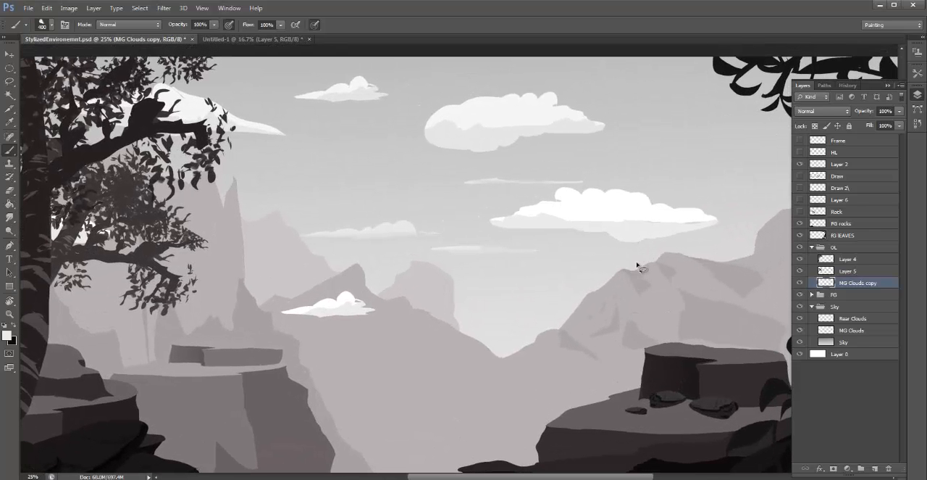
{"action": "key", "text": "l"}
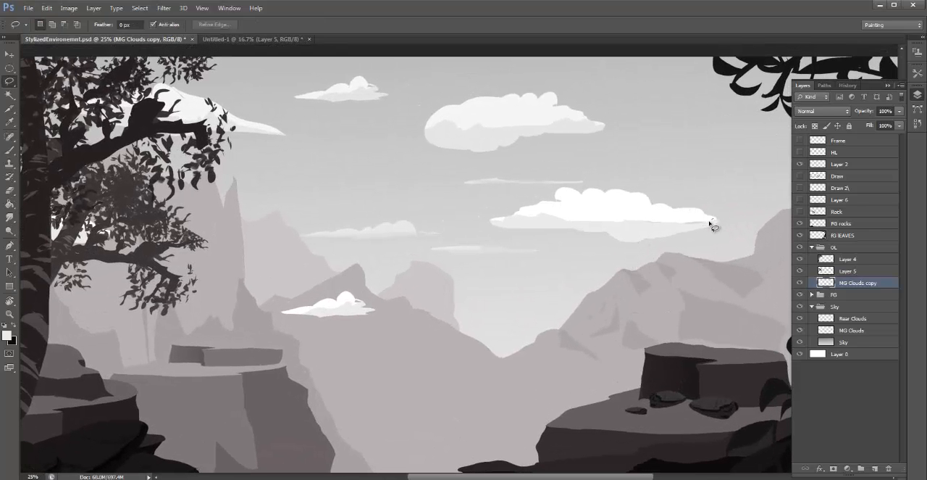
{"action": "mouse_move", "coordinate": [710, 222]}
{"action": "left_mouse_down"}
{"action": "mouse_move", "coordinate": [624, 228]}
{"action": "mouse_move", "coordinate": [619, 216]}
{"action": "mouse_move", "coordinate": [724, 213]}
{"action": "left_mouse_up"}
{"action": "key", "text": "b"}
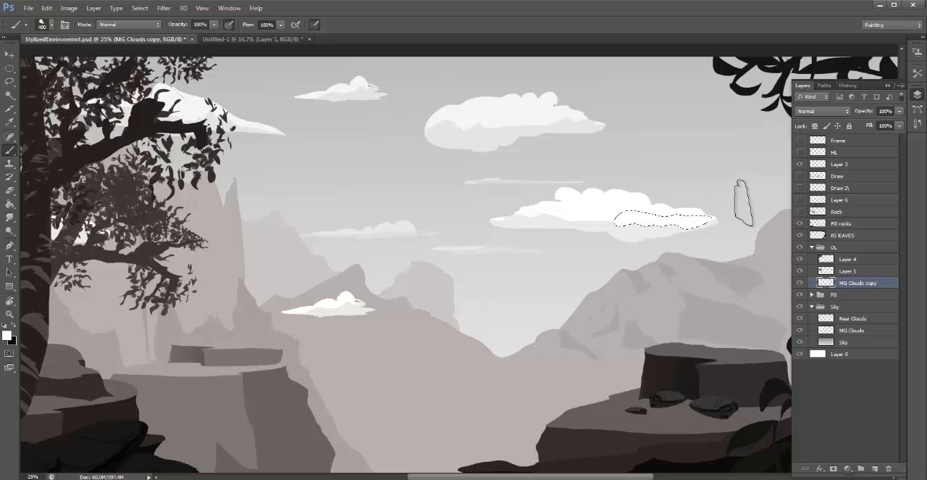
{"action": "key", "text": "ctrl+d"}
{"action": "key", "text": "ctrl+minus"}
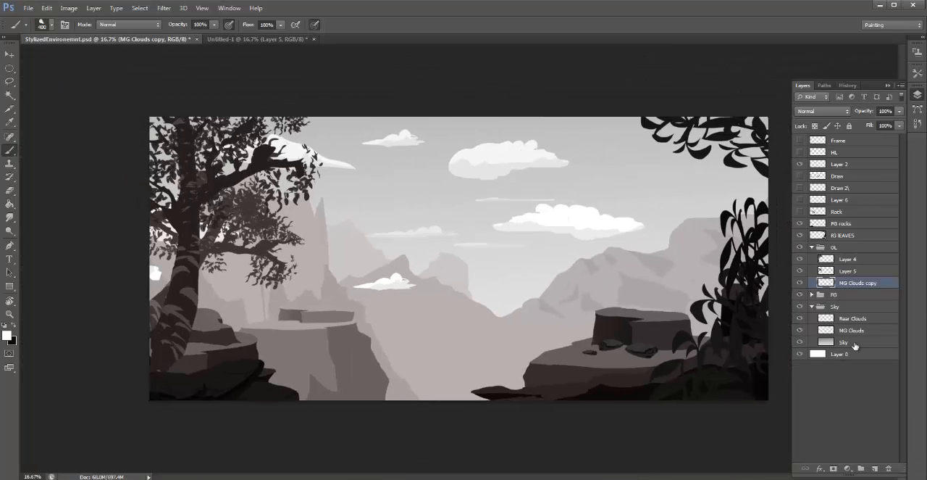
- Toggle the MG Clouds copy layer to check its contents, then lasso around the extended cloud
{"action": "left_click", "coordinate": [800, 283]}
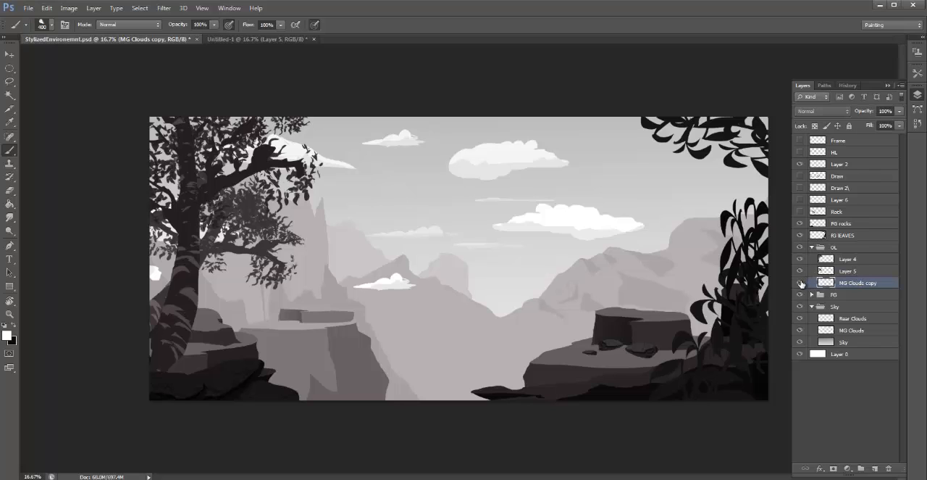
{"action": "left_click", "coordinate": [801, 284]}
{"action": "left_click", "coordinate": [801, 283]}
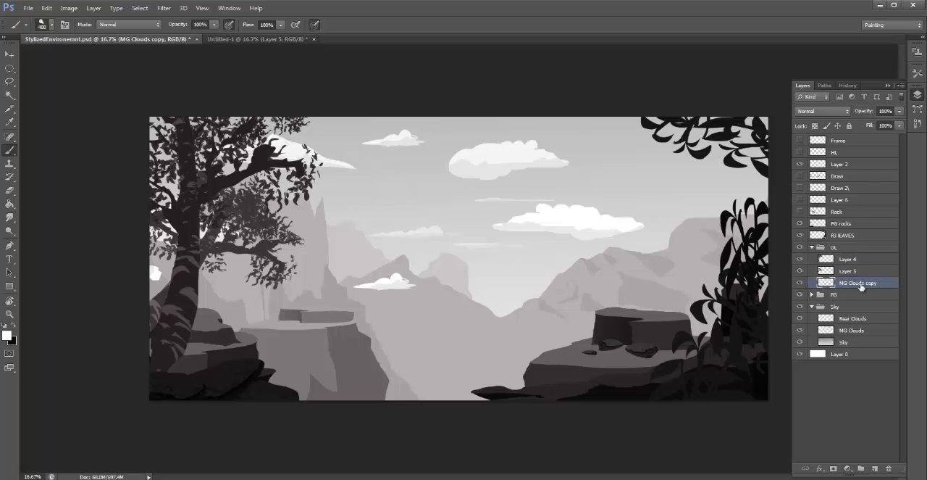
{"action": "key", "text": "l"}
{"action": "mouse_move", "coordinate": [632, 195]}
{"action": "left_mouse_down"}
{"action": "mouse_move", "coordinate": [490, 197]}
{"action": "mouse_move", "coordinate": [486, 240]}
{"action": "mouse_move", "coordinate": [659, 277]}
{"action": "mouse_move", "coordinate": [632, 173]}
{"action": "left_mouse_up"}
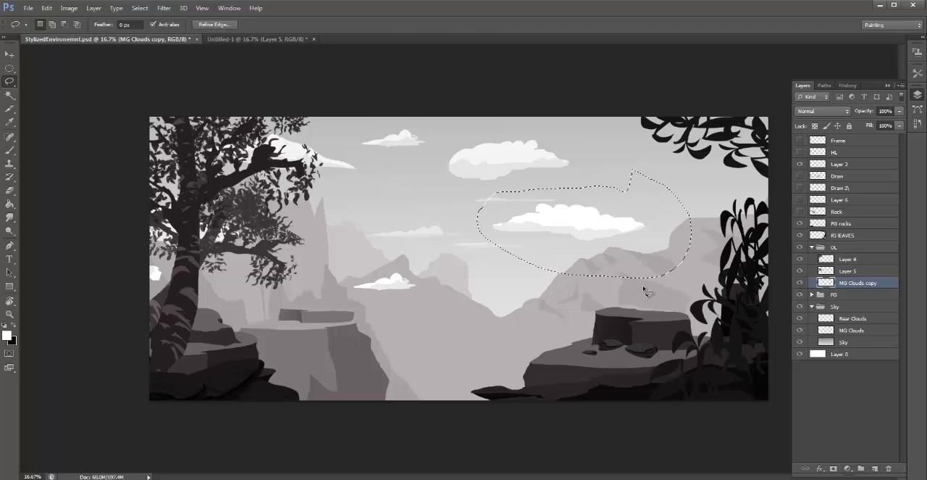
- Try to move the lassoed cloud to the right edge, just above the mountain peak behind the leaves
{"action": "key", "text": "v"}
{"action": "mouse_move", "coordinate": [594, 248]}
{"action": "left_mouse_down"}
{"action": "mouse_move", "coordinate": [684, 227]}
{"action": "mouse_move", "coordinate": [732, 232]}
{"action": "left_mouse_up"}
{"action": "key", "text": "ctrl+d"}
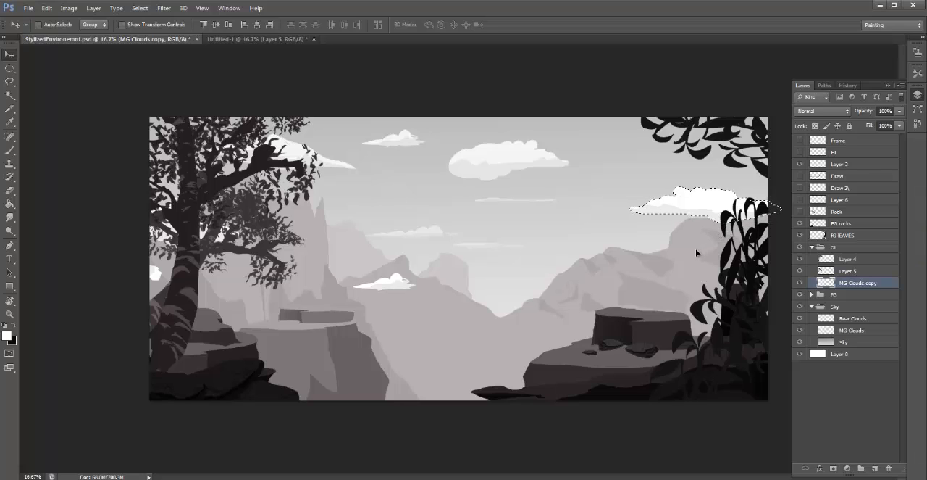
- Try shifting the whole MG Clouds copy layer upward and undo the shift
{"action": "key", "text": "super"}
{"action": "key", "text": "super"}
{"action": "left_click_drag", "start_coordinate": [705, 227], "coordinate": [701, 208]}
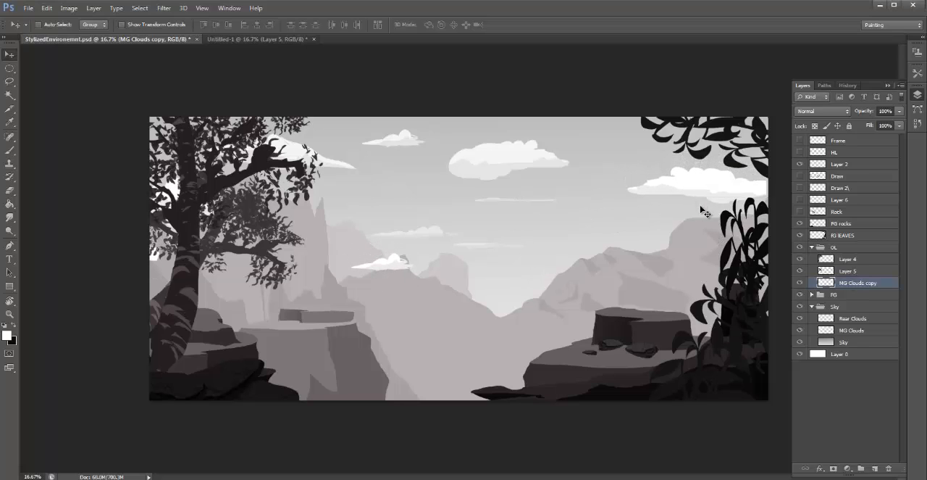
{"action": "key", "text": "ctrl+z"}
{"action": "key", "text": "ctrl+z"}
{"action": "key", "text": "ctrl+z"}
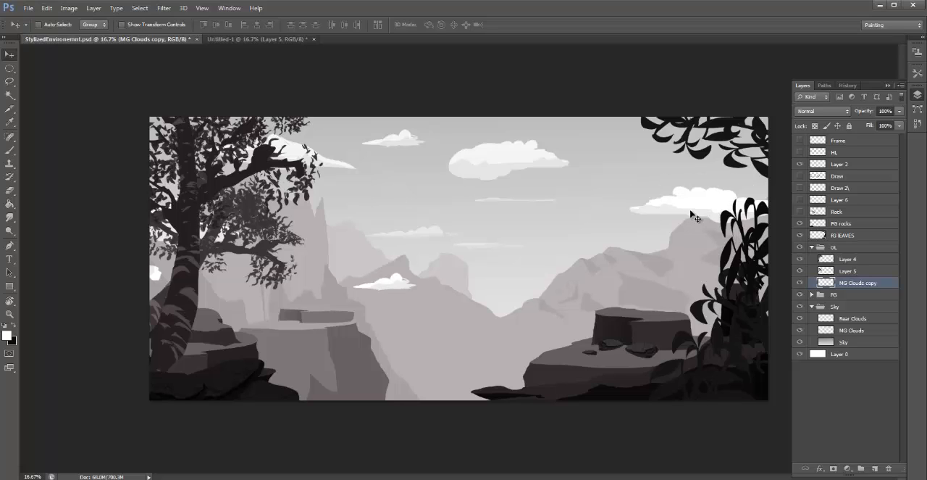
- Lasso the moved cloud again, then undo back to the selection around its original position
{"action": "key", "text": "l"}
{"action": "mouse_move", "coordinate": [725, 156]}
{"action": "left_mouse_down"}
{"action": "mouse_move", "coordinate": [713, 341]}
{"action": "mouse_move", "coordinate": [873, 246]}
{"action": "mouse_move", "coordinate": [779, 126]}
{"action": "left_mouse_up"}
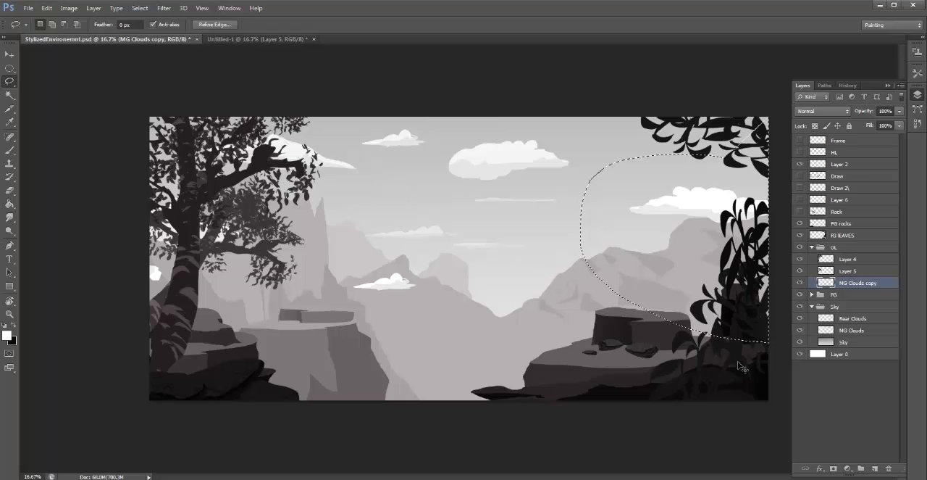
{"action": "key", "text": "ctrl+d"}
{"action": "key", "text": "ctrl+alt+z"}
{"action": "key", "text": "ctrl+alt+z"}
{"action": "key", "text": "ctrl+alt+z"}
{"action": "key", "text": "ctrl+alt+z"}
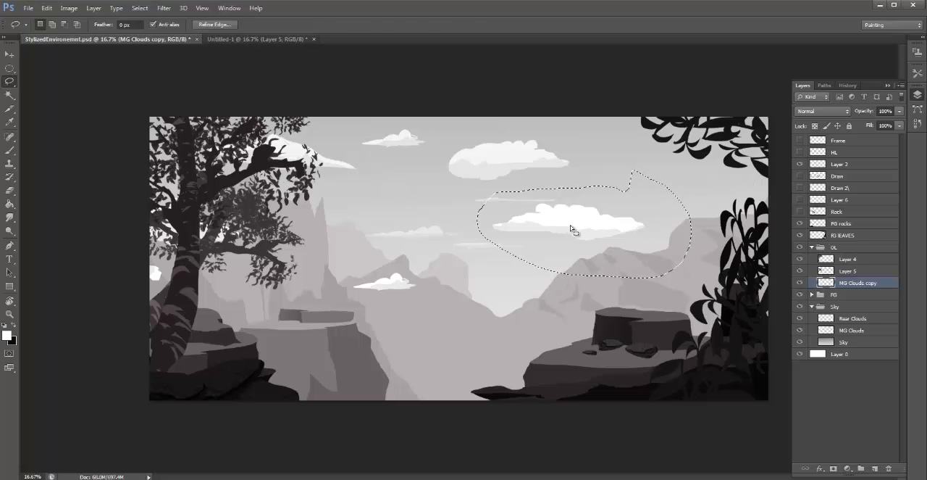
- Move the lassoed cloud up and right to just below the overhanging leaves, then toggle the Rear Clouds layer to check it
{"action": "key", "text": "v"}
{"action": "left_click_drag", "start_coordinate": [571, 229], "coordinate": [690, 177]}
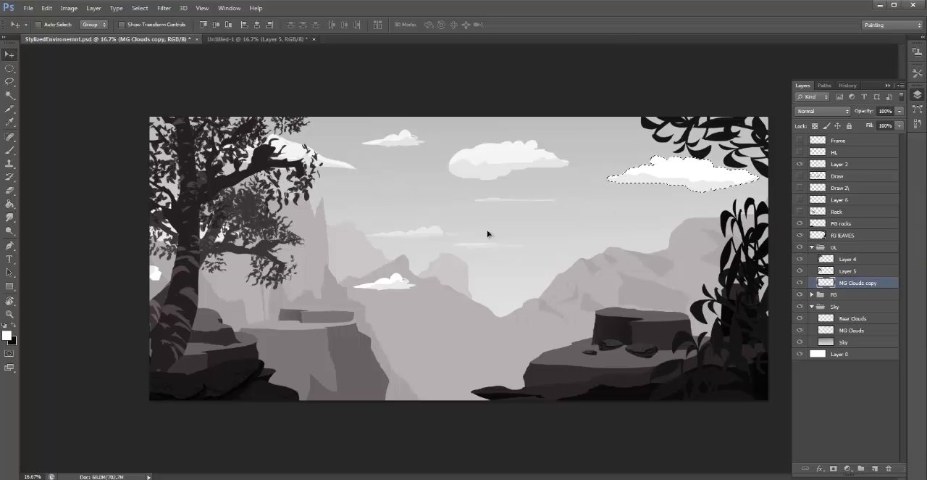
{"action": "left_click", "coordinate": [859, 319]}
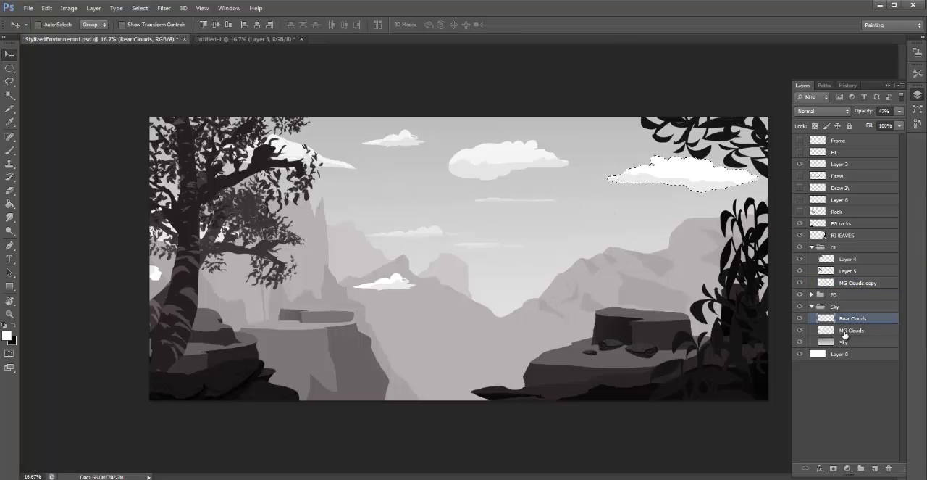
{"action": "left_click", "coordinate": [799, 318]}
{"action": "left_click", "coordinate": [799, 318]}
{"action": "key", "text": "ctrl+d"}
- Duplicate the Rear Clouds layer as Rear Clouds copy and move the copy to the right in the sky
{"action": "right_click", "coordinate": [857, 318]}
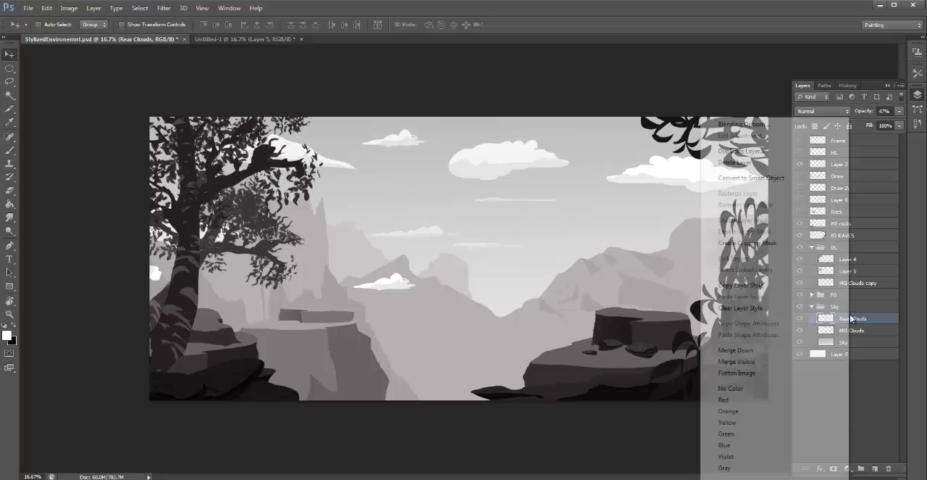
{"action": "left_click", "coordinate": [739, 152]}
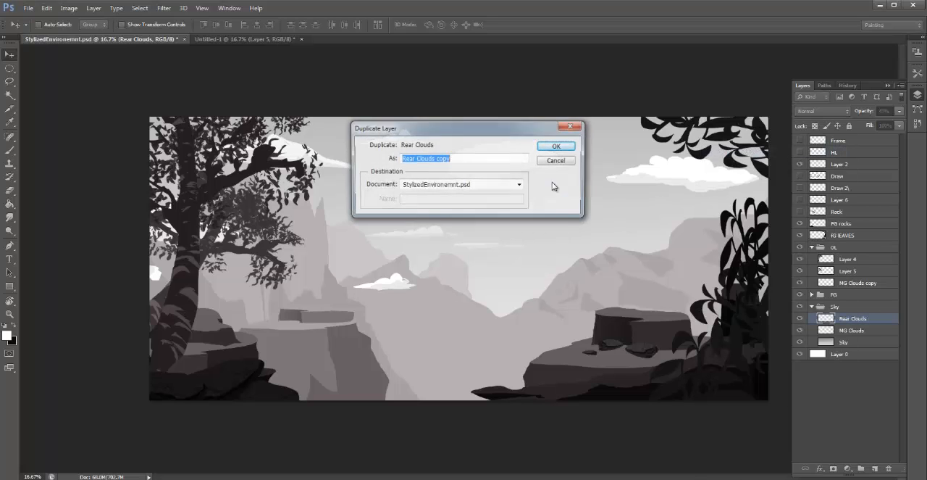
{"action": "left_click", "coordinate": [555, 145]}
{"action": "left_click_drag", "start_coordinate": [499, 313], "coordinate": [631, 294]}
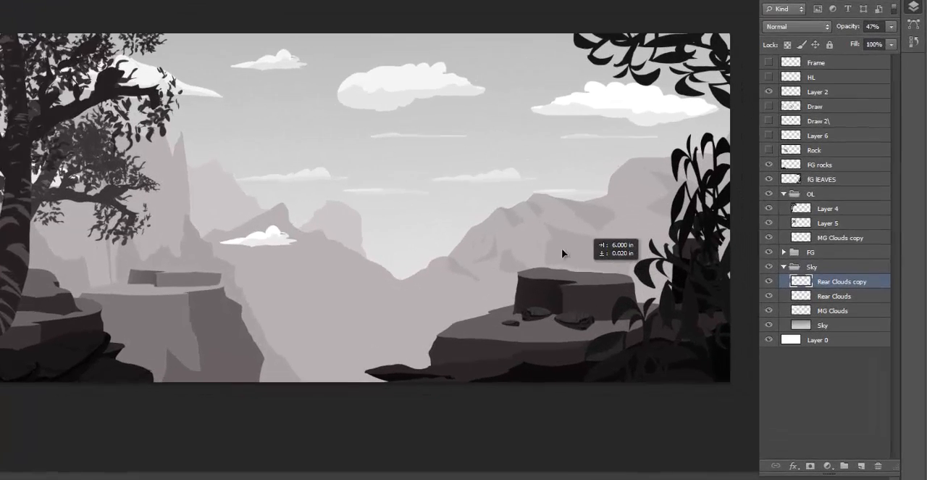
{"action": "left_click_drag", "start_coordinate": [561, 248], "coordinate": [519, 247]}
- Enlarge the Rear Clouds copy layer and reposition it over the right half of the sky
{"action": "key", "text": "ctrl+t"}
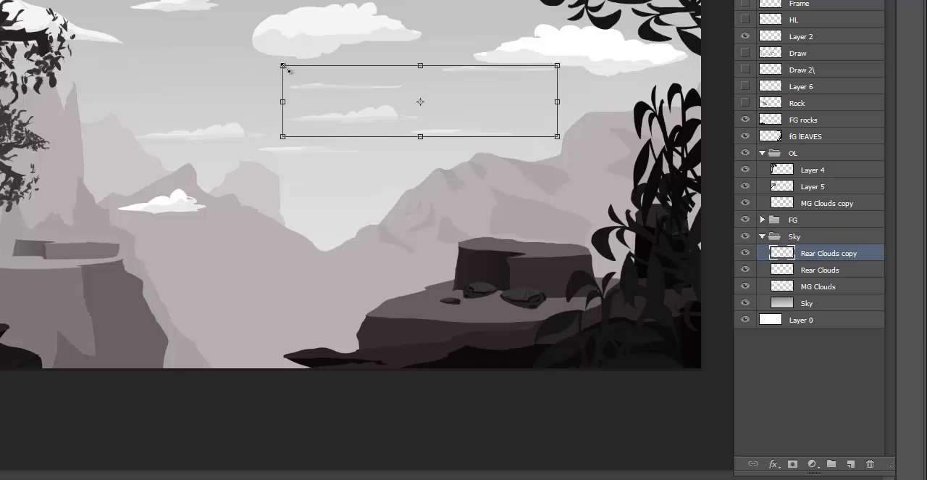
{"action": "left_click_drag", "start_coordinate": [285, 67], "coordinate": [157, 33]}
{"action": "left_click_drag", "start_coordinate": [373, 130], "coordinate": [489, 141]}
{"action": "key", "text": "Return"}
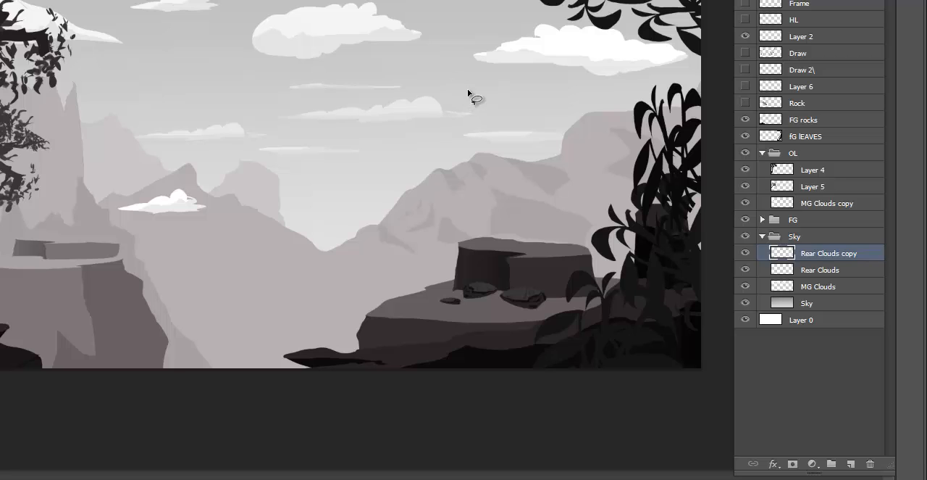
- Lasso the puffy cloud on the Rear Clouds copy layer and move it up and right, beneath the large white cloud
{"action": "mouse_move", "coordinate": [467, 89]}
{"action": "left_mouse_down"}
{"action": "mouse_move", "coordinate": [368, 74]}
{"action": "mouse_move", "coordinate": [273, 81]}
{"action": "left_mouse_up"}
{"action": "left_click_drag", "start_coordinate": [440, 142], "coordinate": [487, 85]}
{"action": "mouse_move", "coordinate": [418, 157]}
{"action": "left_mouse_down"}
{"action": "mouse_move", "coordinate": [433, 228]}
{"action": "mouse_move", "coordinate": [452, 186]}
{"action": "mouse_move", "coordinate": [435, 165]}
{"action": "mouse_move", "coordinate": [438, 220]}
{"action": "mouse_move", "coordinate": [500, 176]}
{"action": "mouse_move", "coordinate": [538, 118]}
{"action": "left_mouse_up"}
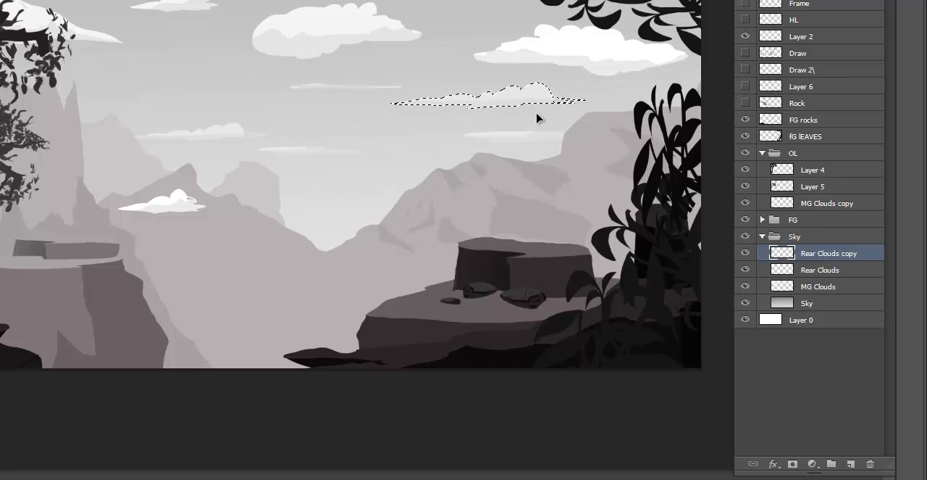
- Flip the selected cloud on the Rear Clouds copy layer horizontally, shift it down and right above the mountain ridge, and deselect it
{"action": "key", "text": "ctrl+t"}
{"action": "right_click", "coordinate": [518, 97]}
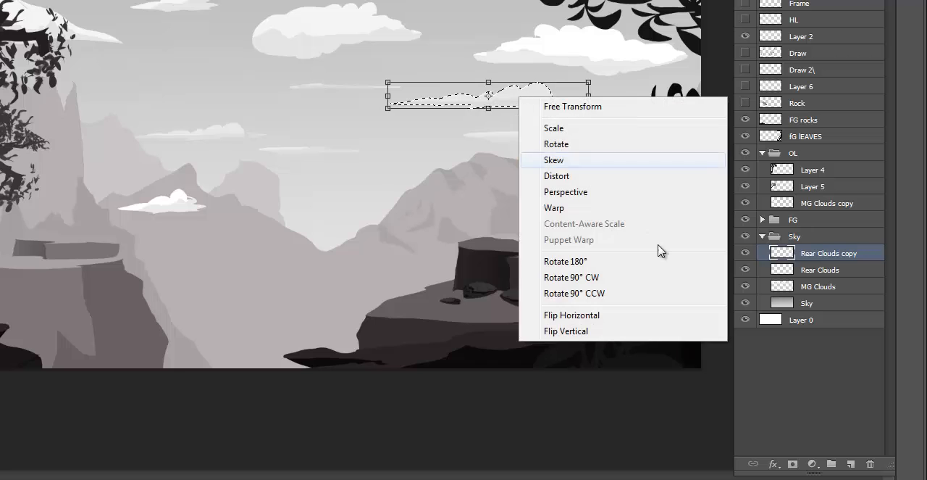
{"action": "left_click", "coordinate": [574, 315]}
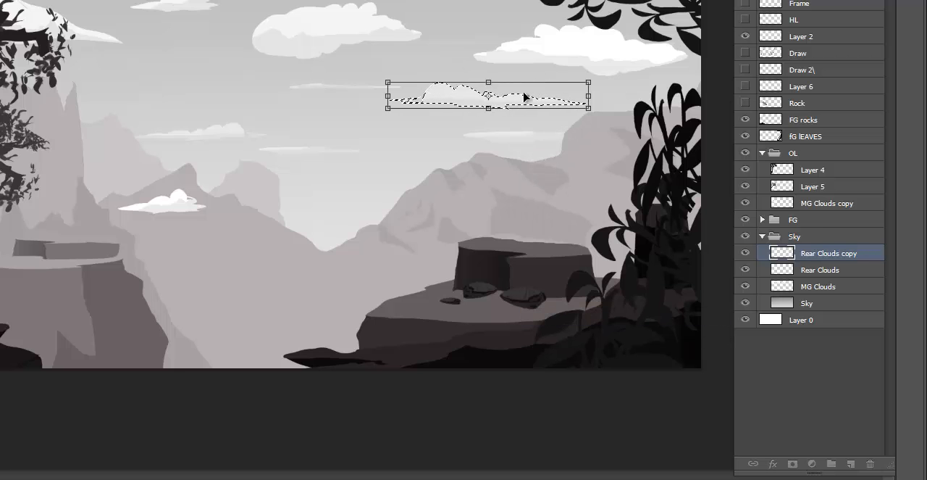
{"action": "left_click_drag", "start_coordinate": [522, 96], "coordinate": [550, 112]}
{"action": "key", "text": "Return"}
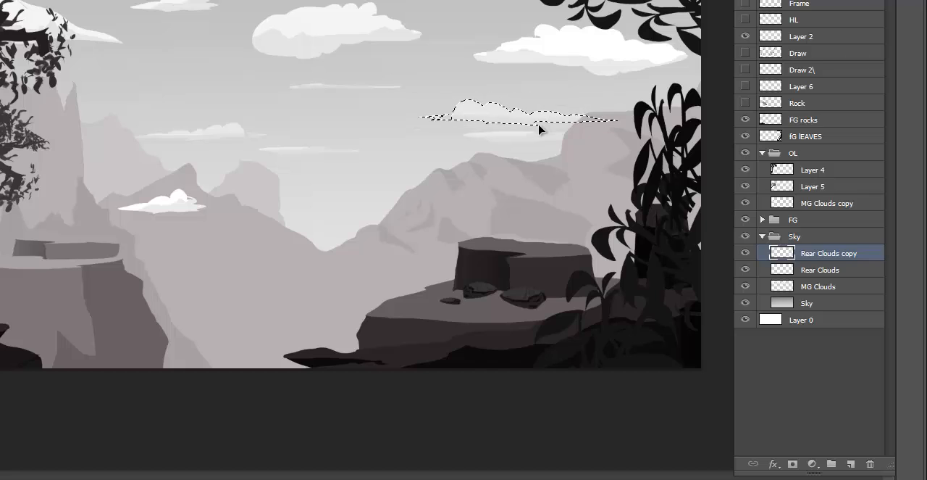
{"action": "key", "text": "ctrl+d"}
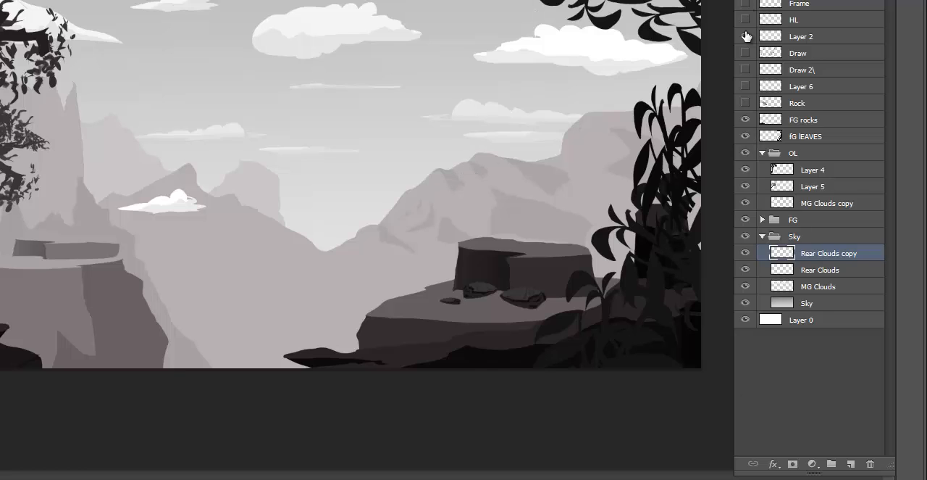
- Collapse the Sky and OL groups, check the FG rocks layer, and merge it with the fG lEAVES layer
{"action": "left_click", "coordinate": [762, 236]}
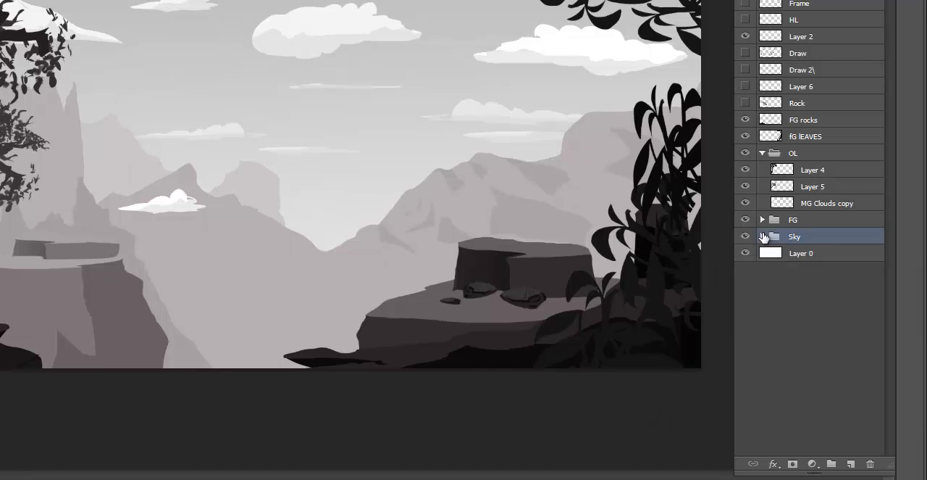
{"action": "left_click", "coordinate": [762, 153]}
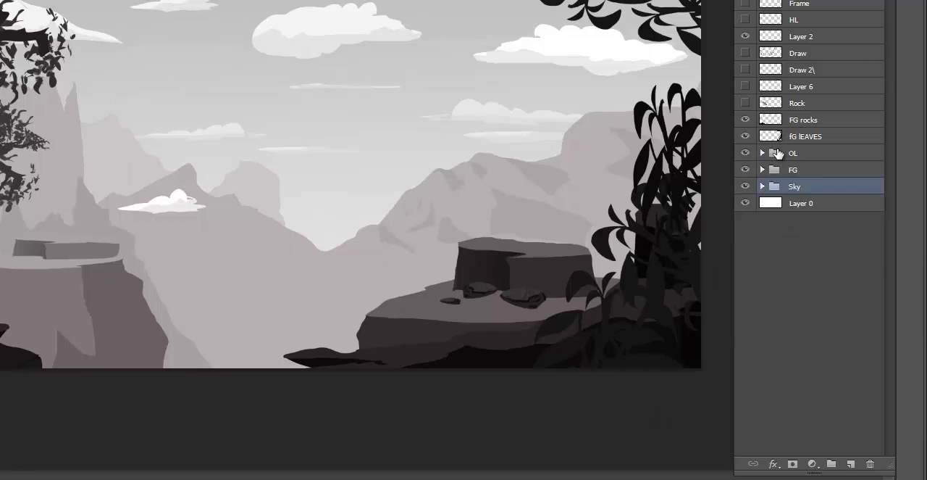
{"action": "left_click", "coordinate": [747, 120]}
{"action": "left_click", "coordinate": [747, 120]}
{"action": "left_click", "coordinate": [747, 120]}
{"action": "left_click", "coordinate": [747, 121]}
{"action": "left_click", "coordinate": [808, 120]}
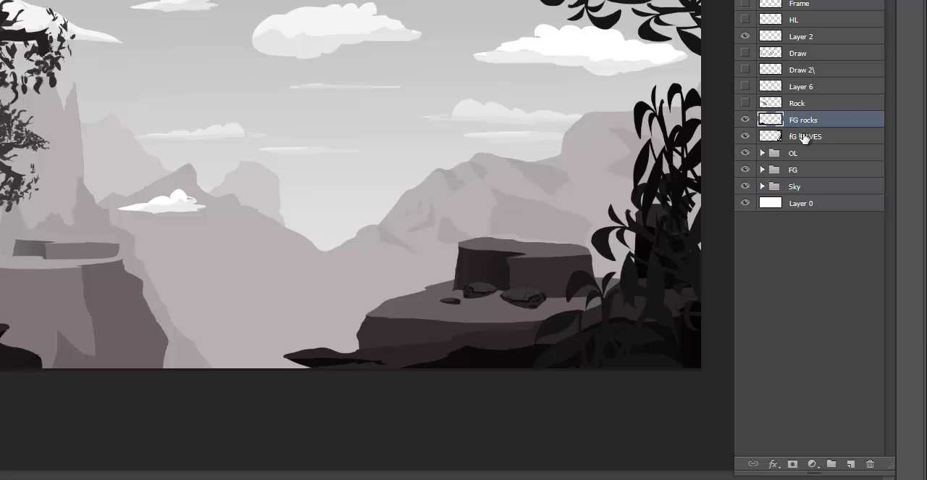
{"action": "left_click", "coordinate": [804, 137], "text": "shift"}
{"action": "key", "text": "ctrl+e"}
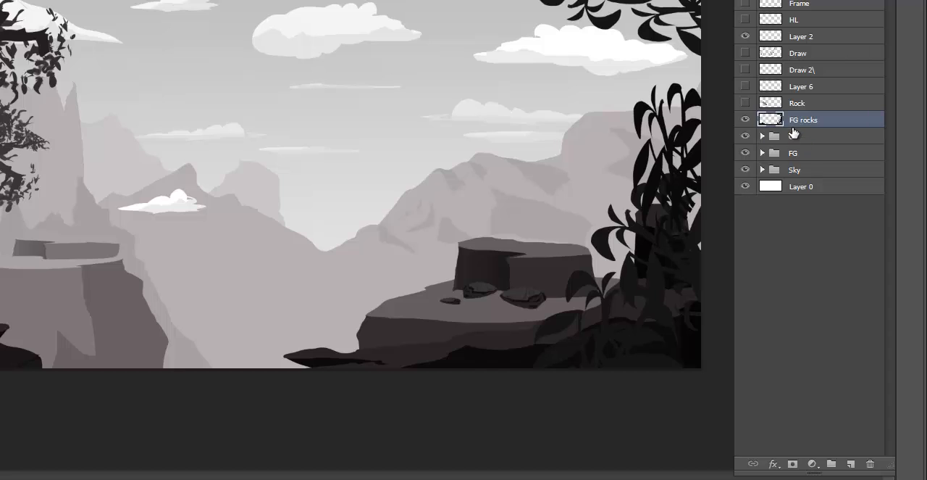
- Rename the merged foreground layer as FG Detail and move it into the OL group
{"action": "double_click", "coordinate": [806, 122]}
{"action": "left_click", "coordinate": [820, 121]}
{"action": "type", "text": "Detail"}
{"action": "key", "text": "Return"}
{"action": "left_click_drag", "start_coordinate": [808, 116], "coordinate": [774, 140]}
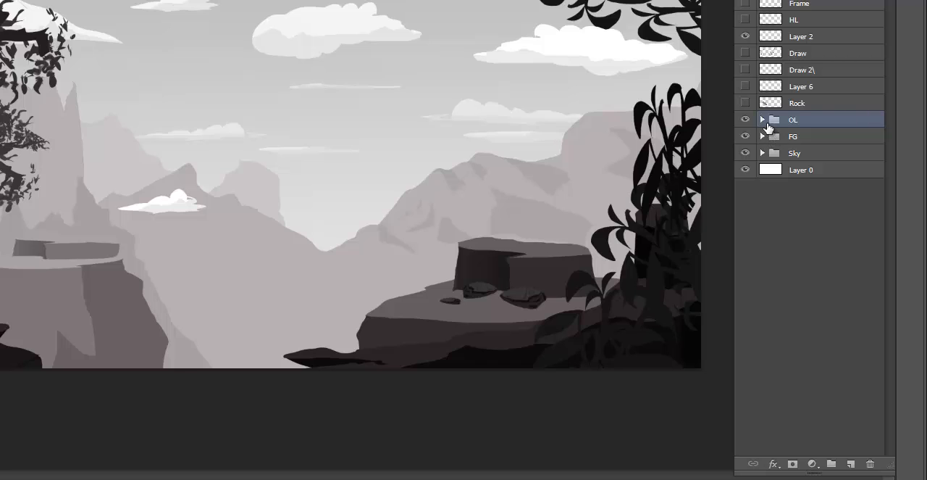
- Expand the OL group, check what Layer 4 contains, and rename it as Fg tree
{"action": "left_click", "coordinate": [762, 119]}
{"action": "left_click", "coordinate": [822, 137]}
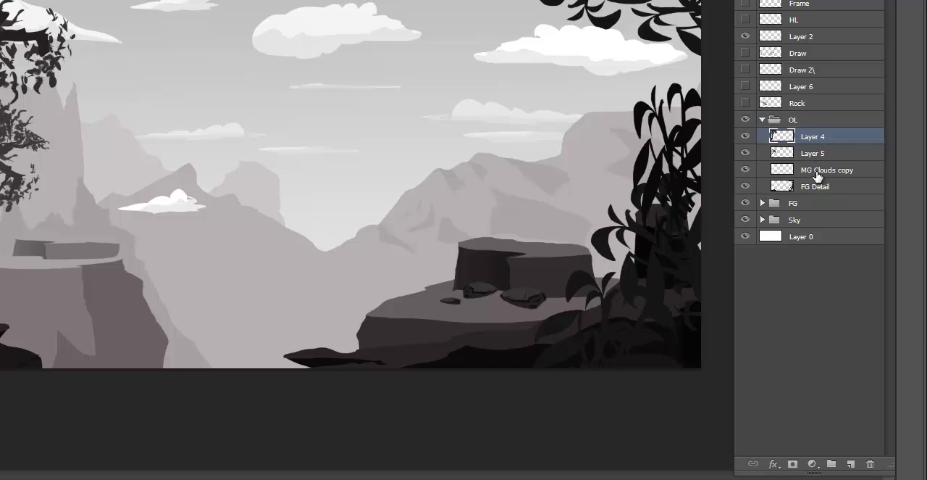
{"action": "left_click", "coordinate": [747, 137]}
{"action": "left_click", "coordinate": [746, 137]}
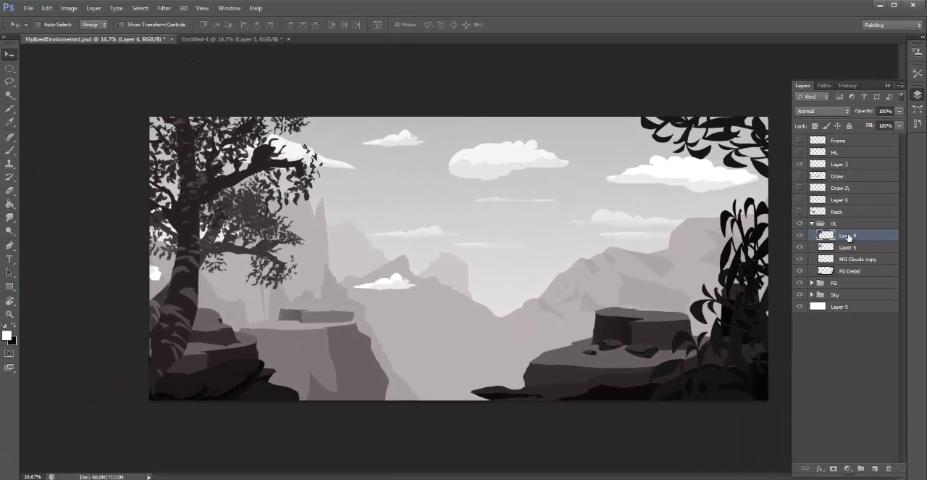
{"action": "double_click", "coordinate": [836, 209]}
{"action": "type", "text": "Fg tree"}
{"action": "key", "text": "Return"}
- Rename Layer 5 in the OL group as Fg tree 2
{"action": "left_click", "coordinate": [851, 249]}
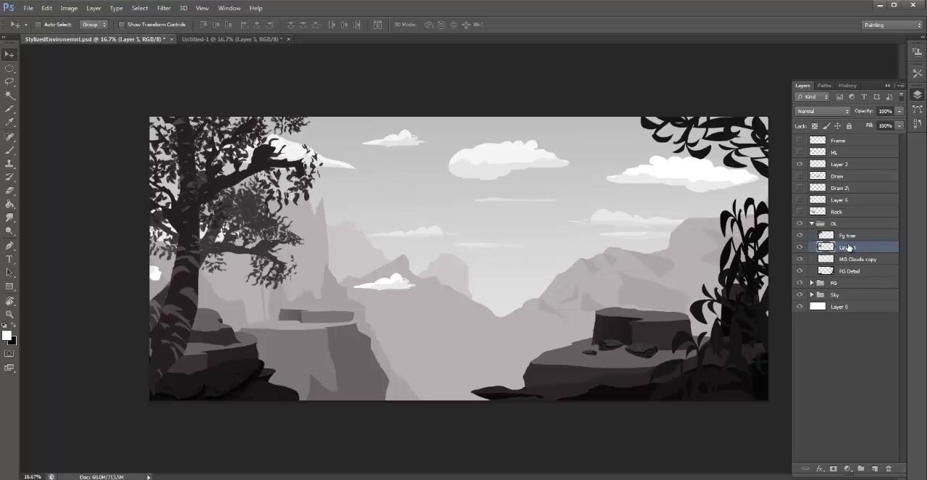
{"action": "double_click", "coordinate": [849, 247]}
{"action": "type", "text": "Fg tree 2"}
{"action": "key", "text": "BackSpace"}
{"action": "key", "text": "BackSpace"}
{"action": "type", "text": "2"}
{"action": "key", "text": "Return"}
- Toggle the visibility of the FG Detail and MG Clouds copy layers to check their contents
{"action": "left_click", "coordinate": [856, 263]}
{"action": "left_click", "coordinate": [835, 273]}
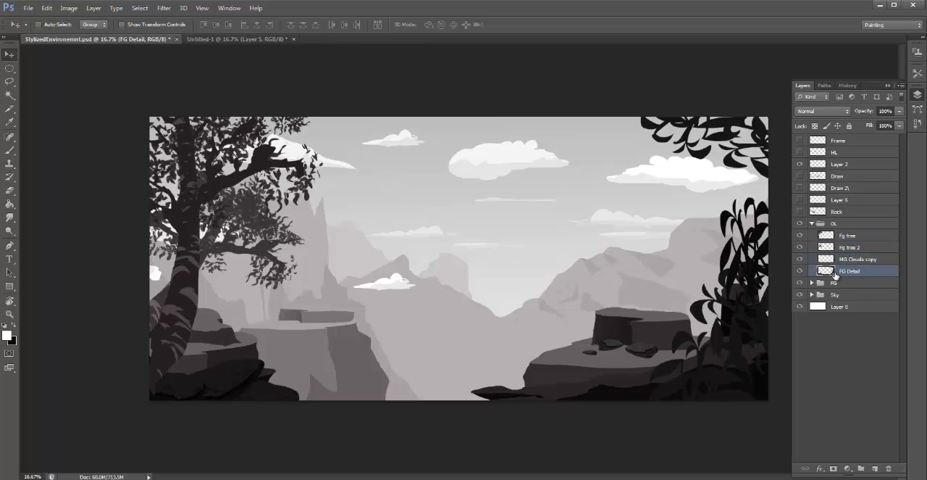
{"action": "left_click", "coordinate": [801, 270]}
{"action": "left_click", "coordinate": [800, 259]}
{"action": "left_click", "coordinate": [801, 270]}
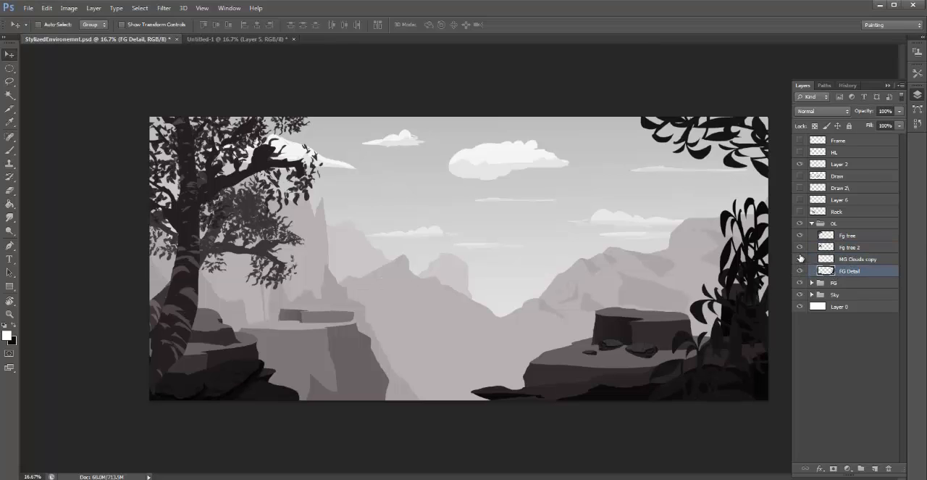
{"action": "left_click", "coordinate": [800, 259]}
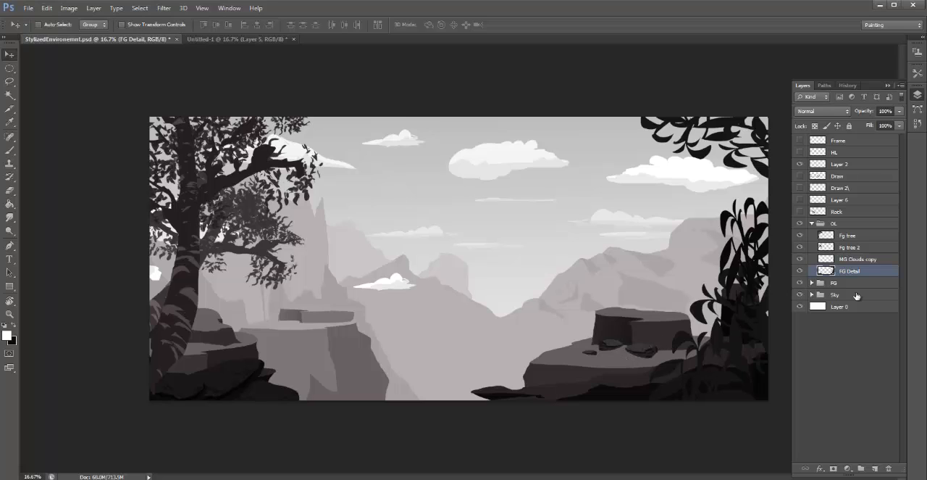
- Expand the Sky group and toggle the Rear Clouds copy, Rear Clouds, MG Clouds and Sky layers in turn to check their contents
{"action": "left_click", "coordinate": [812, 294]}
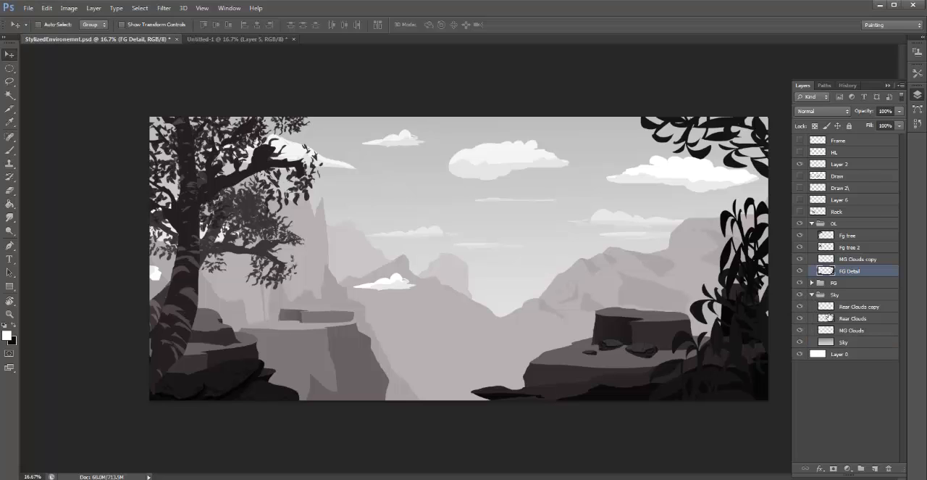
{"action": "left_click", "coordinate": [844, 307]}
{"action": "left_click", "coordinate": [801, 307]}
{"action": "left_click", "coordinate": [801, 306]}
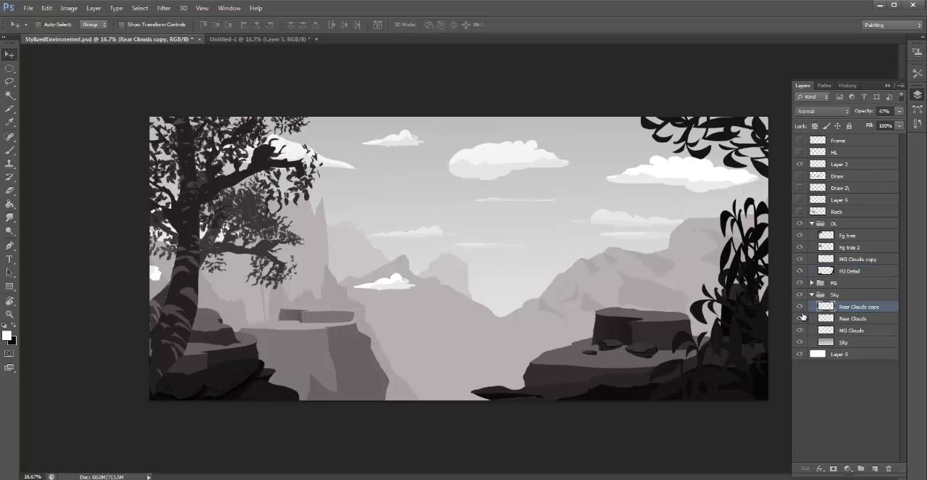
{"action": "left_click", "coordinate": [801, 319]}
{"action": "left_click", "coordinate": [801, 318]}
{"action": "left_click", "coordinate": [801, 330]}
{"action": "left_click", "coordinate": [800, 330]}
{"action": "left_click", "coordinate": [800, 342]}
{"action": "left_click", "coordinate": [800, 342]}
- Lasso the small white cloud over the mountains on the MG Clouds copy layer and move it up and left beside the tree, then deselect
{"action": "left_click", "coordinate": [858, 263]}
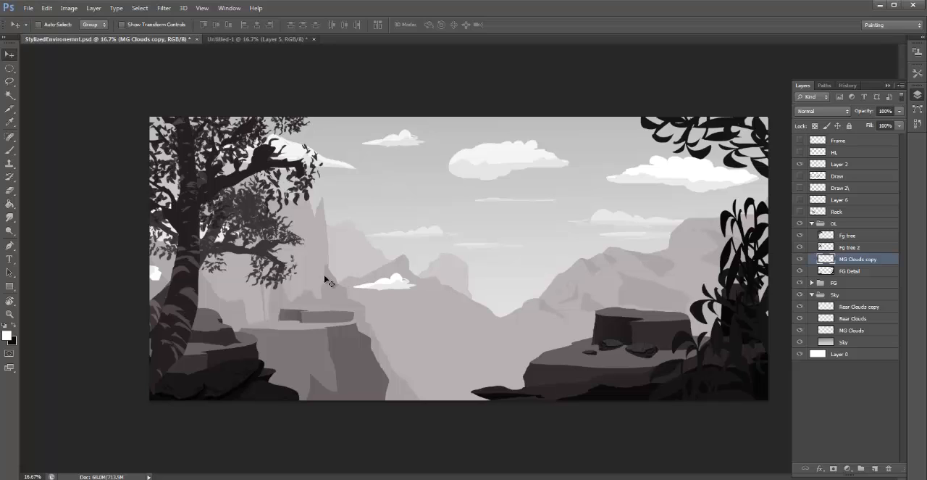
{"action": "key", "text": "l"}
{"action": "mouse_move", "coordinate": [407, 262]}
{"action": "left_mouse_down"}
{"action": "mouse_move", "coordinate": [423, 266]}
{"action": "mouse_move", "coordinate": [413, 266]}
{"action": "mouse_move", "coordinate": [419, 217]}
{"action": "mouse_move", "coordinate": [384, 191]}
{"action": "mouse_move", "coordinate": [329, 210]}
{"action": "mouse_move", "coordinate": [348, 204]}
{"action": "left_mouse_up"}
{"action": "key", "text": "v"}
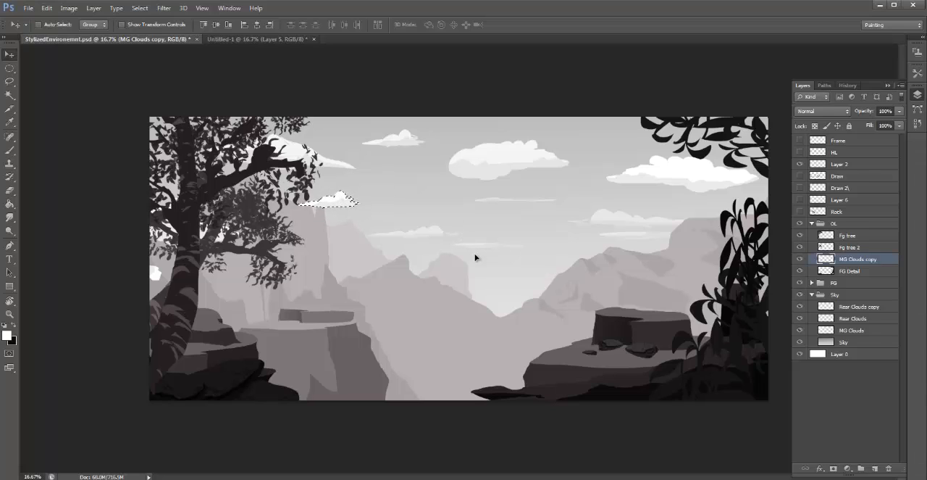
{"action": "key", "text": "ctrl+d"}
- Show the Draw layer, delete its entire line sketch, and deselect
{"action": "left_click", "coordinate": [850, 162]}
{"action": "left_click", "coordinate": [839, 176]}
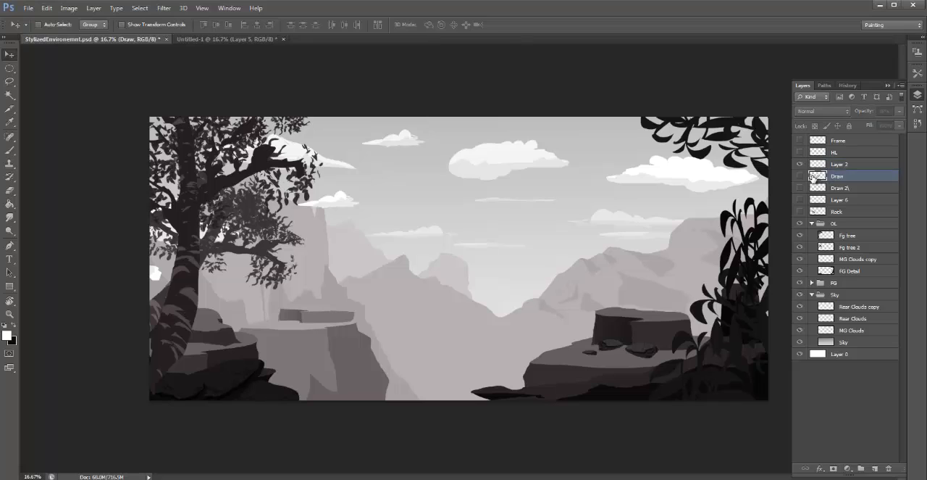
{"action": "left_click", "coordinate": [800, 176]}
{"action": "left_click", "coordinate": [800, 176]}
{"action": "left_click", "coordinate": [801, 176]}
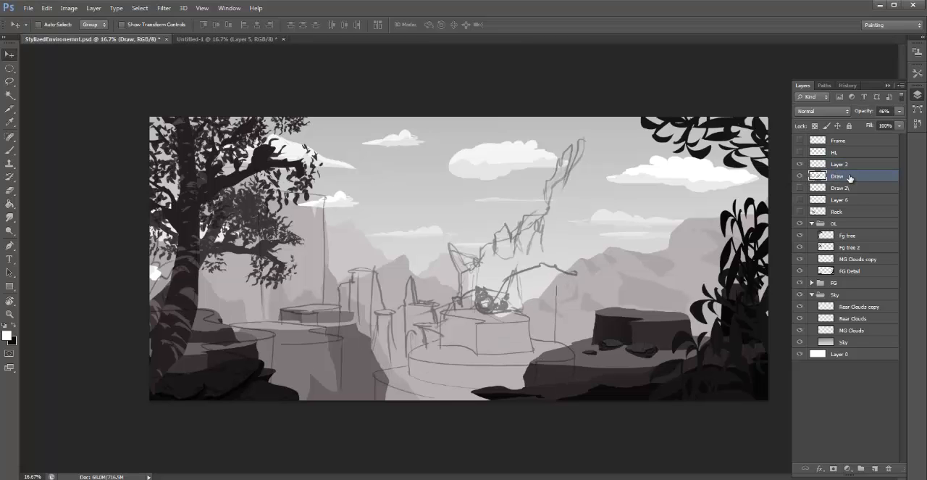
{"action": "key", "text": "ctrl+a"}
{"action": "key", "text": "Delete"}
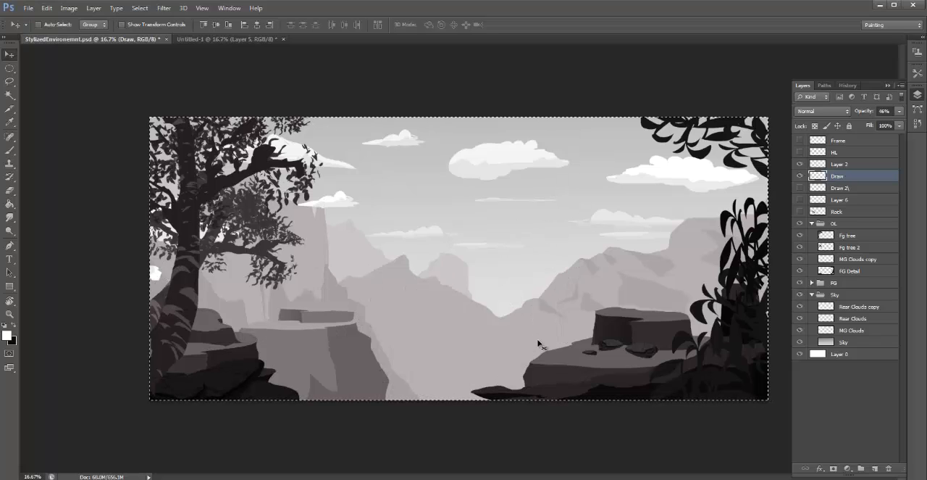
{"action": "key", "text": "ctrl+d"}
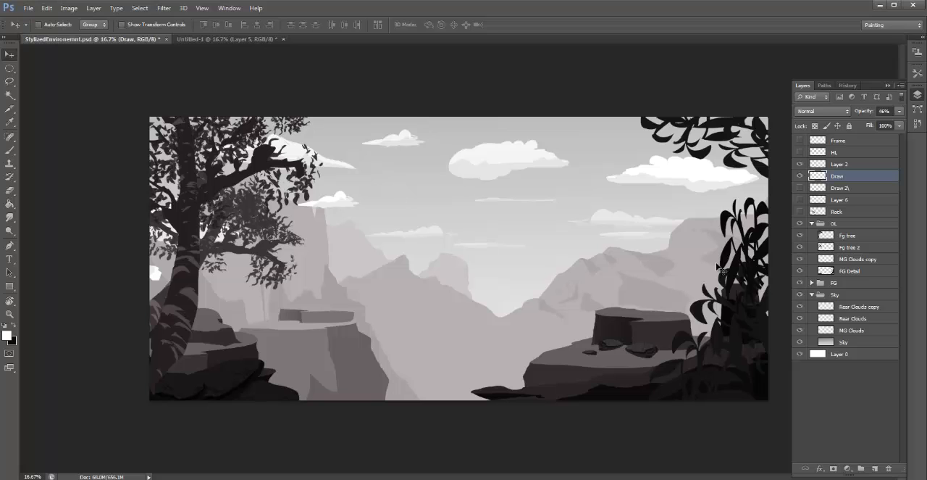
- Sketch a long-tailed creature sitting on the dark rock block on the Draw layer with a small black brush
{"action": "key", "text": "ctrl+plus"}
{"action": "left_click_drag", "start_coordinate": [585, 313], "coordinate": [422, 297]}
{"action": "key", "text": "ctrl+minus"}
{"action": "key", "text": "b"}
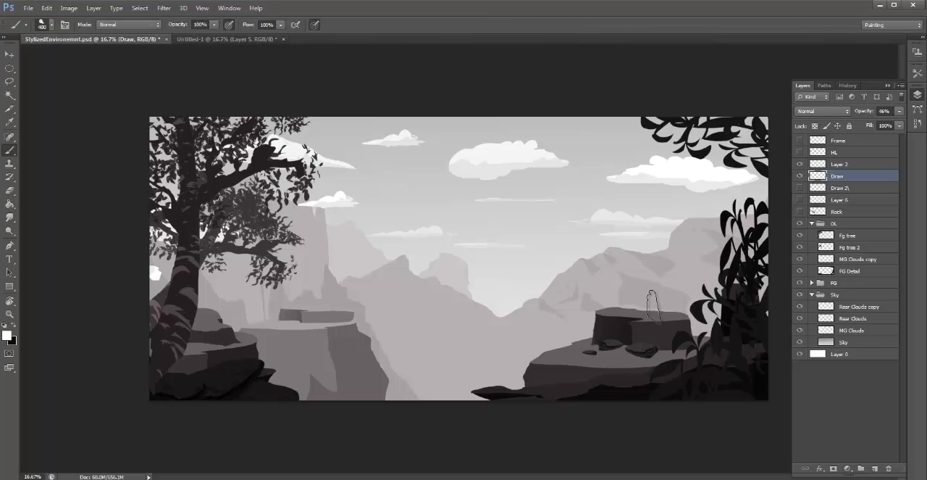
{"action": "key", "text": "bracketleft"}
{"action": "key", "text": "bracketleft"}
{"action": "key", "text": "bracketleft"}
{"action": "key", "text": "bracketleft"}
{"action": "key", "text": "bracketleft"}
{"action": "key", "text": "x"}
{"action": "left_click_drag", "start_coordinate": [686, 310], "coordinate": [668, 287]}
{"action": "mouse_move", "coordinate": [665, 282]}
{"action": "left_mouse_down"}
{"action": "mouse_move", "coordinate": [676, 310]}
{"action": "mouse_move", "coordinate": [666, 267]}
{"action": "mouse_move", "coordinate": [669, 274]}
{"action": "mouse_move", "coordinate": [642, 272]}
{"action": "mouse_move", "coordinate": [641, 284]}
{"action": "mouse_move", "coordinate": [655, 278]}
{"action": "left_mouse_up"}
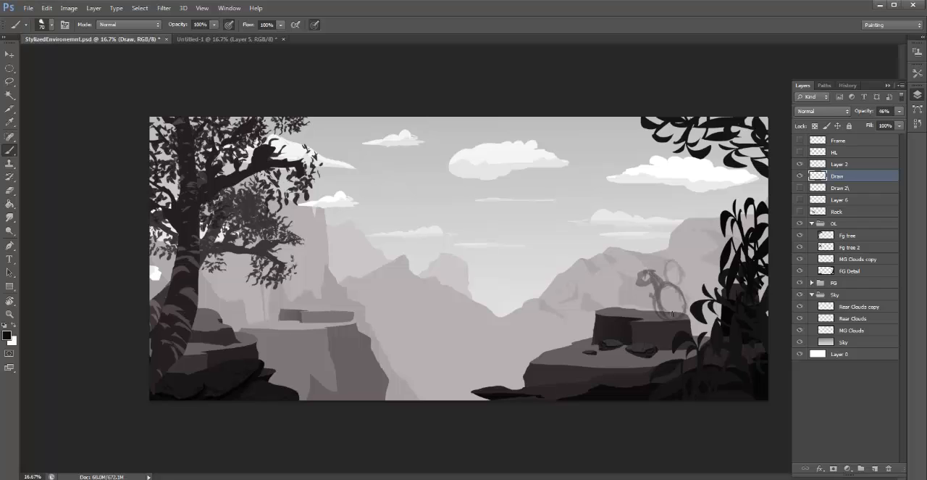
{"action": "mouse_move", "coordinate": [673, 313]}
{"action": "left_mouse_down"}
{"action": "mouse_move", "coordinate": [691, 300]}
{"action": "mouse_move", "coordinate": [681, 310]}
{"action": "mouse_move", "coordinate": [674, 298]}
{"action": "mouse_move", "coordinate": [621, 311]}
{"action": "left_mouse_up"}
- Clear the creature sketch from the Draw layer and deselect
{"action": "key", "text": "ctrl+a"}
{"action": "key", "text": "Delete"}
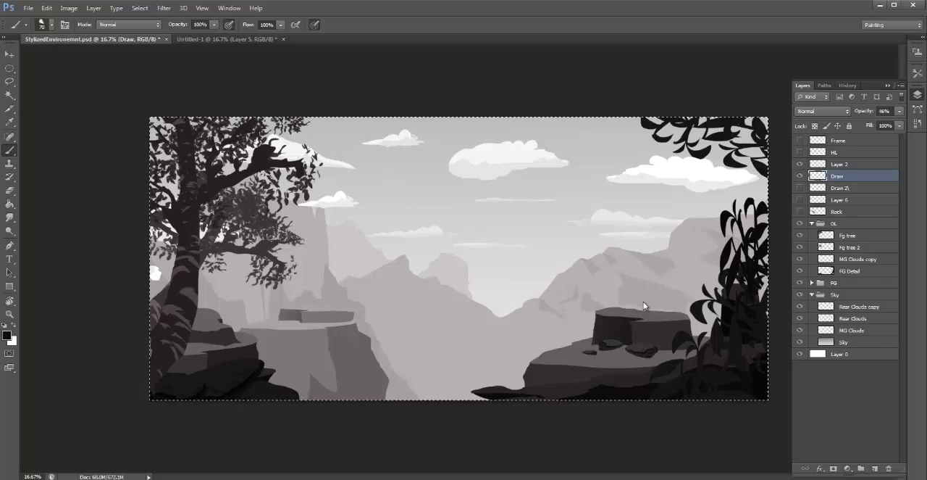
{"action": "key", "text": "ctrl+d"}
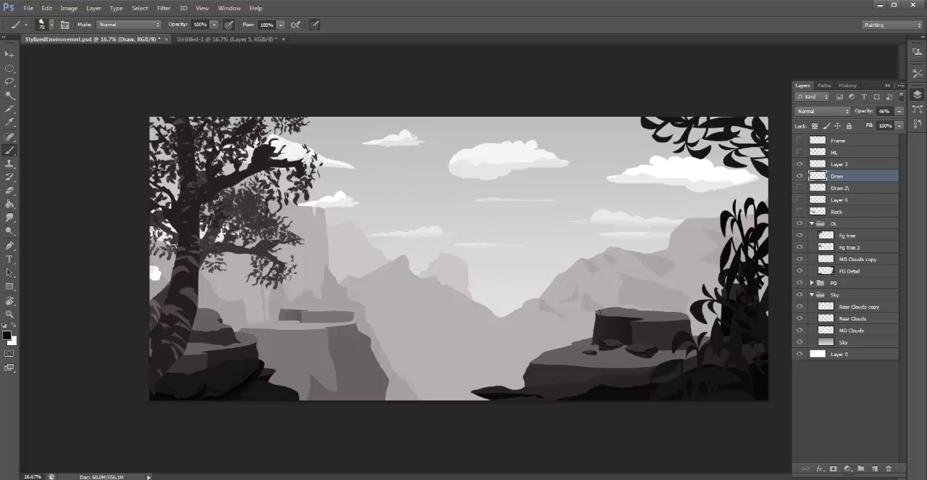
- Sketch the upright posts and sloping roof of a hut over the dark rock block on the Draw layer, using a 50 px black brush
{"action": "left_click_drag", "start_coordinate": [600, 316], "coordinate": [601, 282]}
{"action": "left_click_drag", "start_coordinate": [665, 322], "coordinate": [661, 268]}
{"action": "mouse_move", "coordinate": [600, 309]}
{"action": "left_mouse_down"}
{"action": "mouse_move", "coordinate": [599, 245]}
{"action": "mouse_move", "coordinate": [622, 218]}
{"action": "mouse_move", "coordinate": [652, 274]}
{"action": "left_mouse_up"}
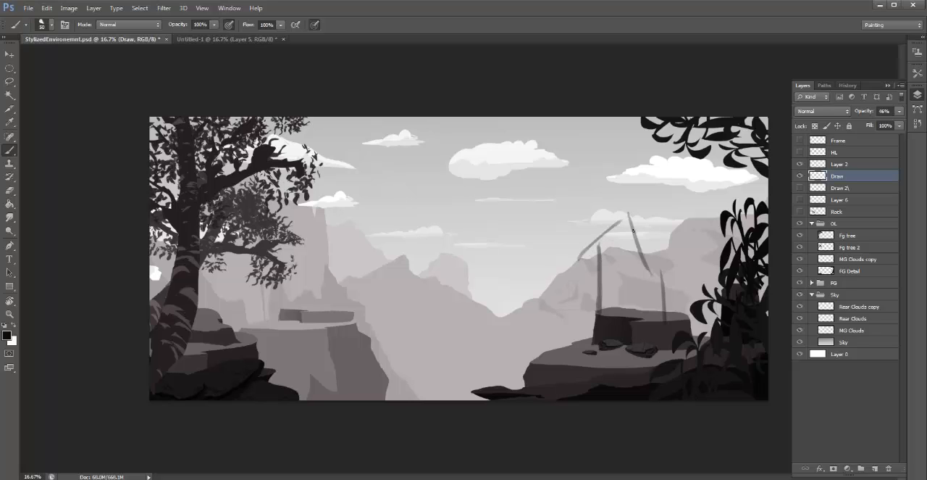
{"action": "left_click_drag", "start_coordinate": [633, 228], "coordinate": [655, 268]}
{"action": "left_click_drag", "start_coordinate": [622, 209], "coordinate": [695, 241]}
{"action": "left_click_drag", "start_coordinate": [635, 267], "coordinate": [712, 273]}
{"action": "left_click_drag", "start_coordinate": [682, 230], "coordinate": [705, 268]}
{"action": "left_click_drag", "start_coordinate": [688, 275], "coordinate": [689, 324]}
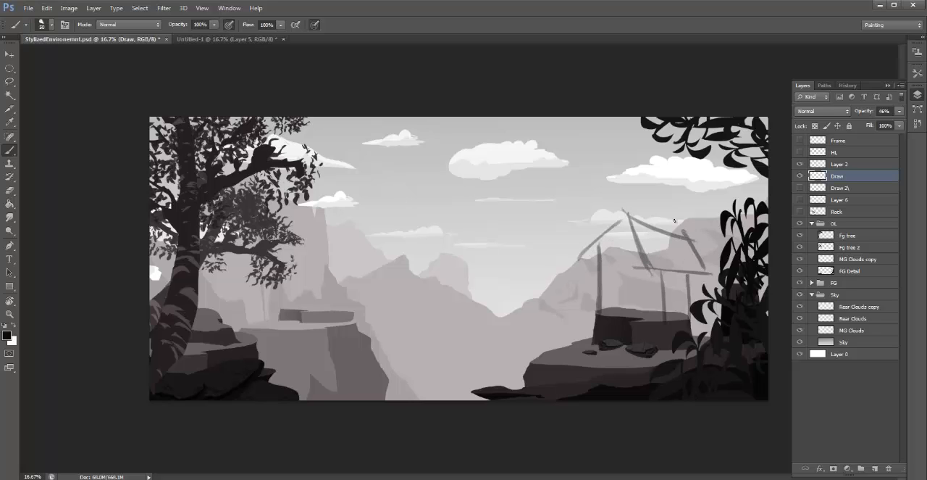
- Add a chimney, a side roof, a doorway and a supported porch to the hut sketch, and reinforce the roof edges
{"action": "mouse_move", "coordinate": [667, 207]}
{"action": "left_mouse_down"}
{"action": "mouse_move", "coordinate": [672, 236]}
{"action": "mouse_move", "coordinate": [670, 213]}
{"action": "mouse_move", "coordinate": [580, 223]}
{"action": "mouse_move", "coordinate": [613, 229]}
{"action": "mouse_move", "coordinate": [572, 244]}
{"action": "left_mouse_up"}
{"action": "mouse_move", "coordinate": [631, 233]}
{"action": "left_mouse_down"}
{"action": "mouse_move", "coordinate": [614, 261]}
{"action": "mouse_move", "coordinate": [605, 312]}
{"action": "left_mouse_up"}
{"action": "mouse_move", "coordinate": [607, 273]}
{"action": "left_mouse_down"}
{"action": "mouse_move", "coordinate": [627, 312]}
{"action": "mouse_move", "coordinate": [554, 308]}
{"action": "mouse_move", "coordinate": [610, 313]}
{"action": "mouse_move", "coordinate": [550, 317]}
{"action": "mouse_move", "coordinate": [550, 344]}
{"action": "left_mouse_up"}
{"action": "left_click_drag", "start_coordinate": [559, 313], "coordinate": [560, 348]}
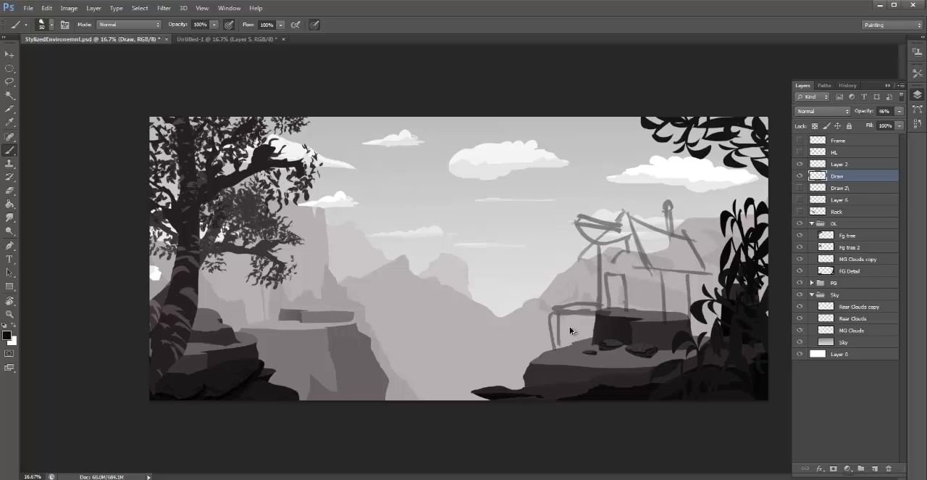
{"action": "left_click_drag", "start_coordinate": [551, 314], "coordinate": [592, 334]}
{"action": "left_click_drag", "start_coordinate": [589, 319], "coordinate": [595, 333]}
{"action": "left_click_drag", "start_coordinate": [687, 231], "coordinate": [703, 262]}
{"action": "left_click_drag", "start_coordinate": [702, 272], "coordinate": [645, 267]}
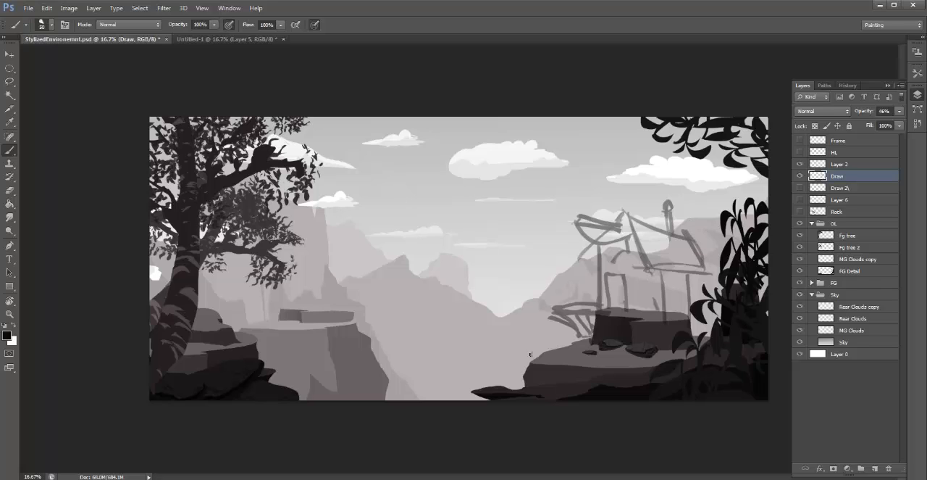
- Sketch a braced platform jutting out over the valley from the cliff edge and add railing strokes above the porch
{"action": "left_click_drag", "start_coordinate": [486, 346], "coordinate": [581, 337]}
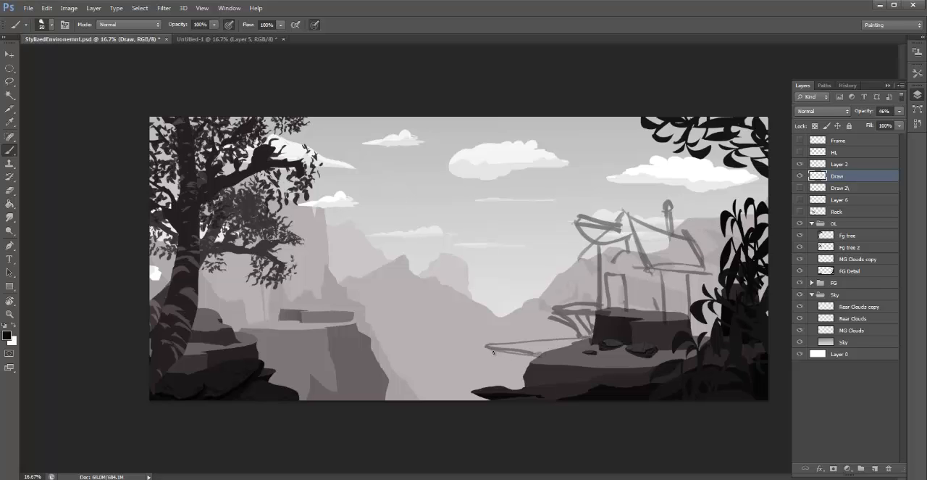
{"action": "left_click_drag", "start_coordinate": [493, 351], "coordinate": [522, 380]}
{"action": "left_click_drag", "start_coordinate": [498, 352], "coordinate": [523, 380]}
{"action": "left_click_drag", "start_coordinate": [519, 353], "coordinate": [520, 368]}
{"action": "left_click_drag", "start_coordinate": [566, 300], "coordinate": [583, 301]}
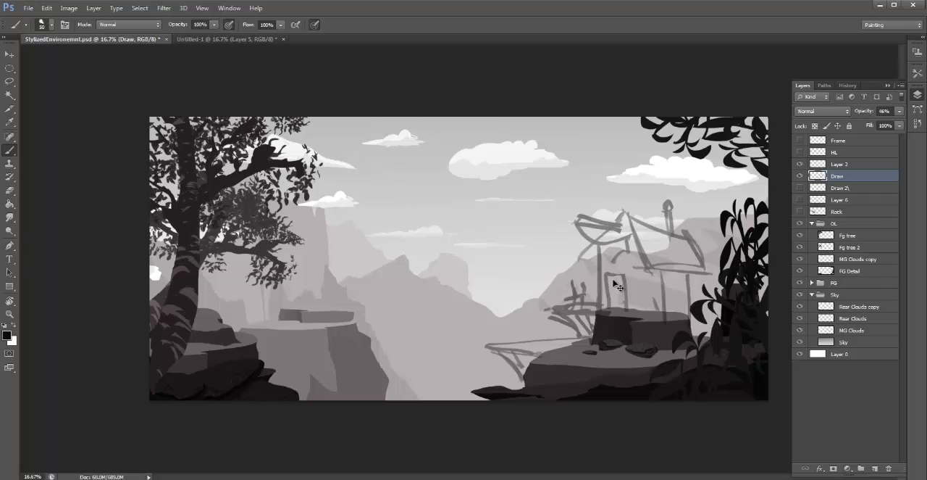
- Scale the hut sketch on the Draw layer to about 52% and seat it on the dark rock block
{"action": "key", "text": "ctrl+t"}
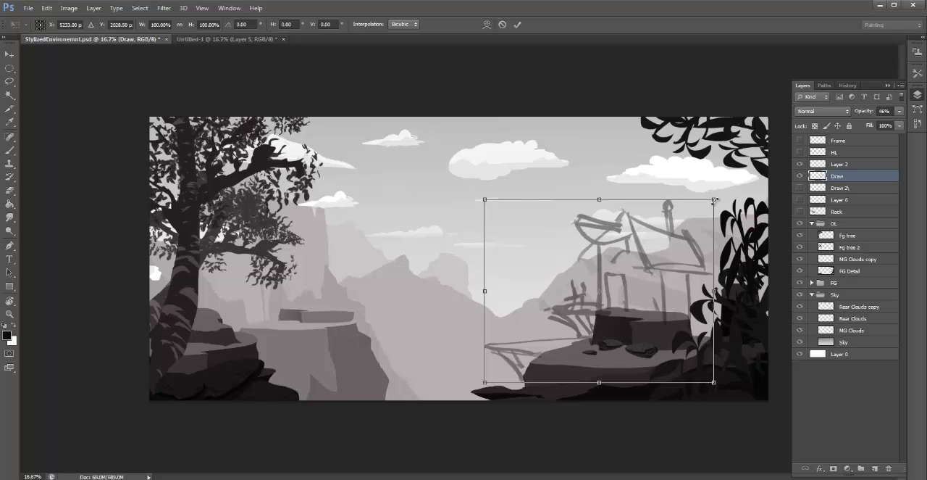
{"action": "mouse_move", "coordinate": [714, 200]}
{"action": "left_mouse_down"}
{"action": "mouse_move", "coordinate": [589, 293]}
{"action": "mouse_move", "coordinate": [617, 277]}
{"action": "mouse_move", "coordinate": [621, 263]}
{"action": "mouse_move", "coordinate": [641, 280]}
{"action": "left_mouse_up"}
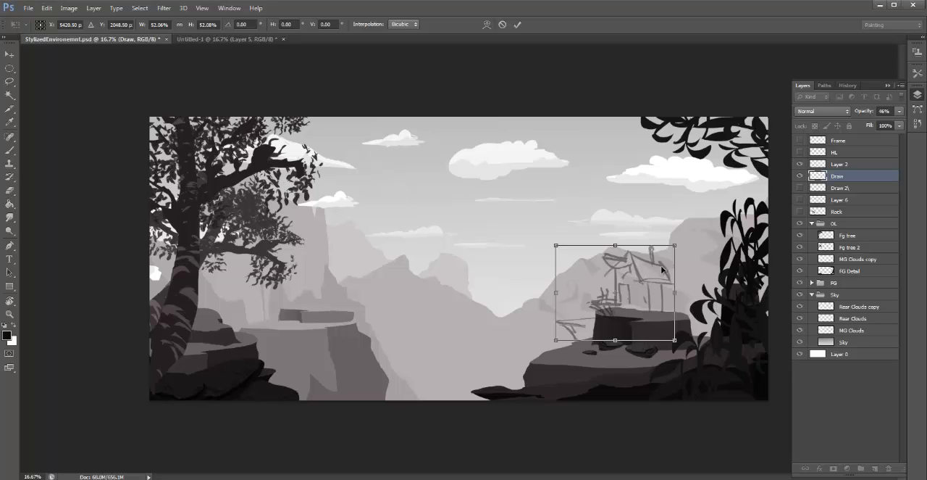
{"action": "key", "text": "Return"}
- Try a brush stroke along the ridgeline of the mountain behind the hut and undo it
{"action": "key", "text": "b"}
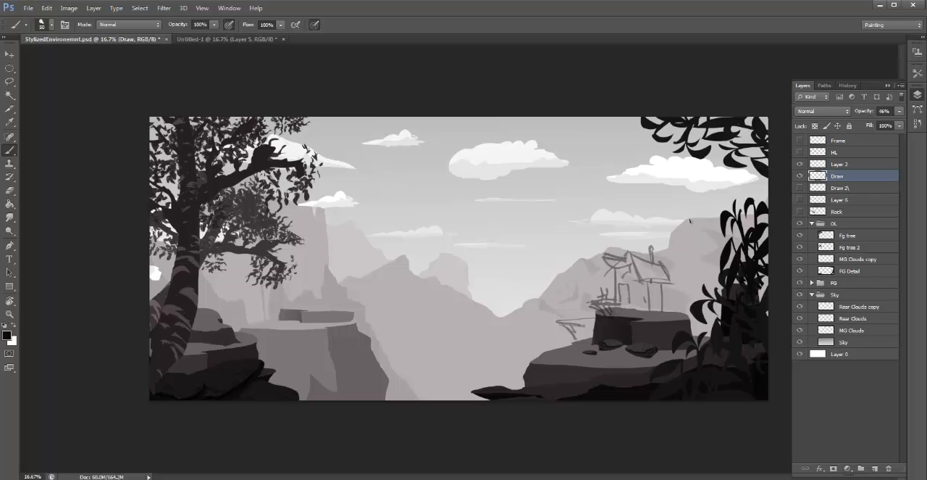
{"action": "mouse_move", "coordinate": [690, 221]}
{"action": "left_mouse_down"}
{"action": "mouse_move", "coordinate": [671, 249]}
{"action": "mouse_move", "coordinate": [614, 249]}
{"action": "mouse_move", "coordinate": [496, 327]}
{"action": "left_mouse_up"}
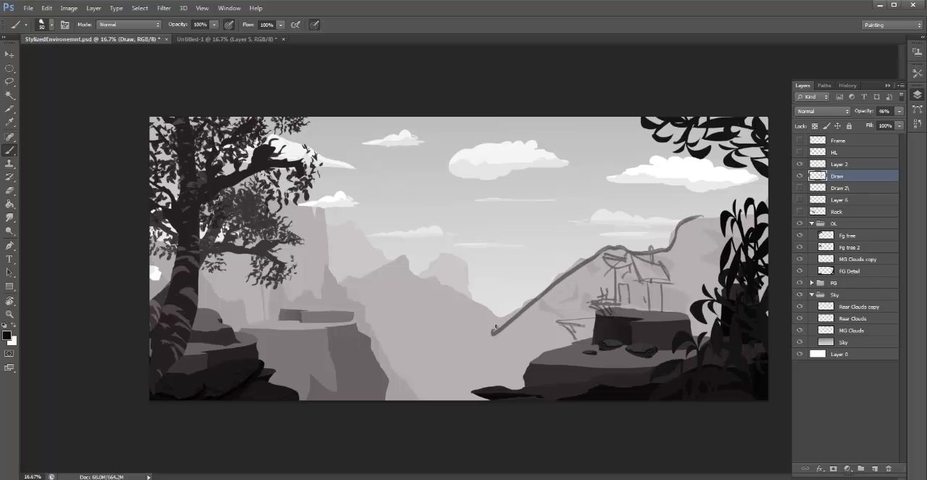
{"action": "key", "text": "ctrl+z"}
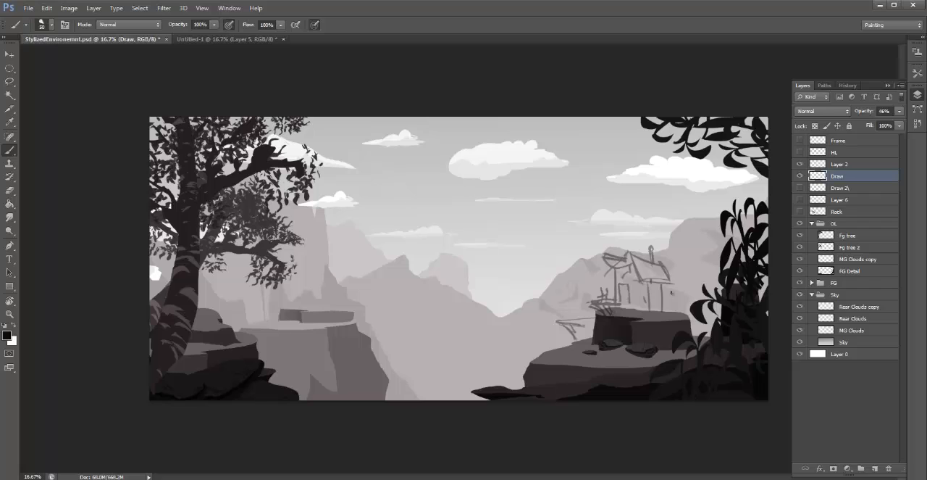
- Review the cloud layers in the Sky group, toggling the visibility of Rear Clouds and of the whole group off and on
{"action": "left_click", "coordinate": [888, 319]}
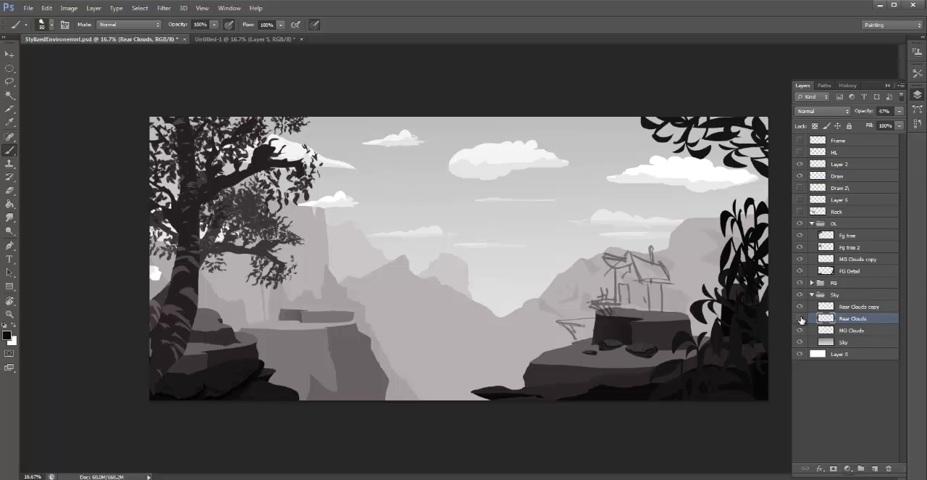
{"action": "left_click", "coordinate": [800, 319]}
{"action": "left_click", "coordinate": [801, 319]}
{"action": "left_click", "coordinate": [864, 310]}
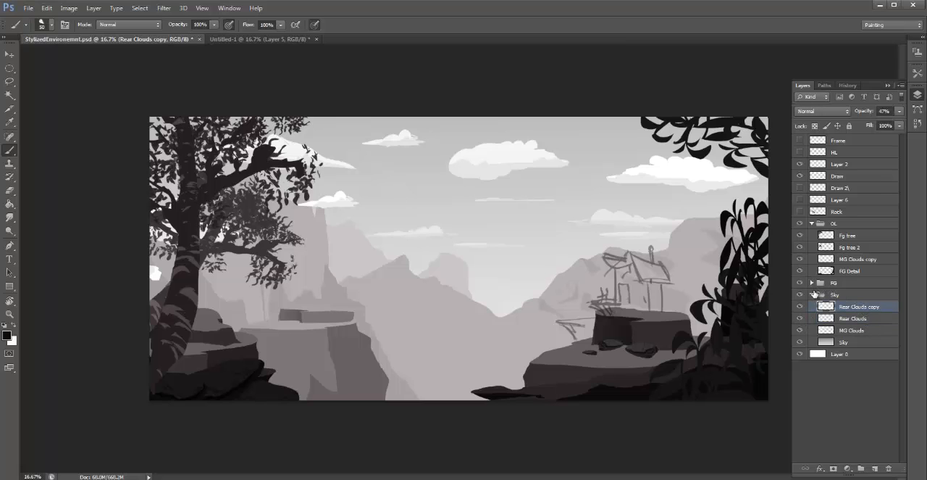
{"action": "left_click", "coordinate": [857, 330]}
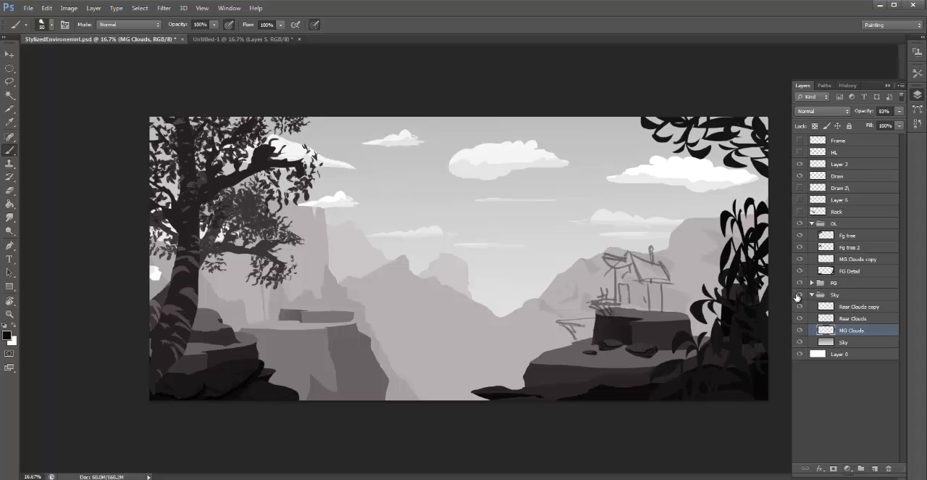
{"action": "left_click", "coordinate": [800, 294]}
{"action": "left_click", "coordinate": [800, 294]}
- Review the tree, cloud and detail layers in the OL group and toggle FG Detail's visibility off and on
{"action": "left_click", "coordinate": [857, 270]}
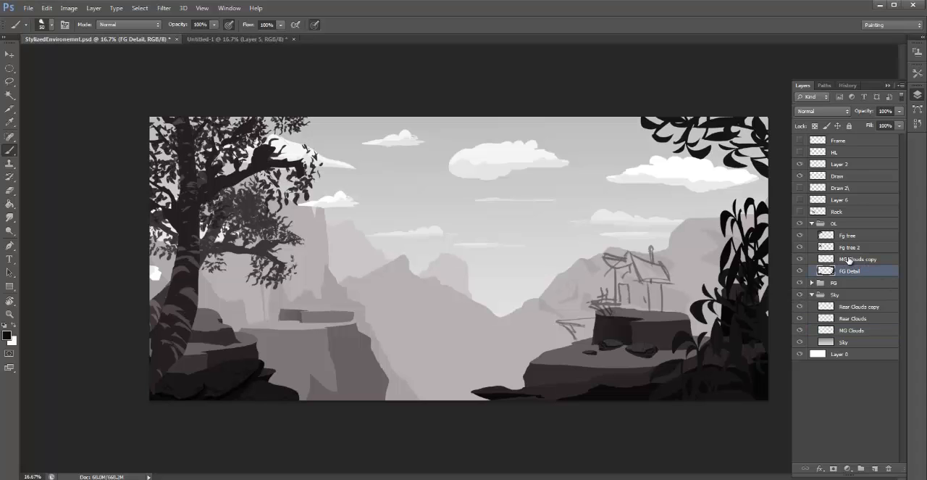
{"action": "left_click", "coordinate": [851, 260]}
{"action": "left_click", "coordinate": [848, 237]}
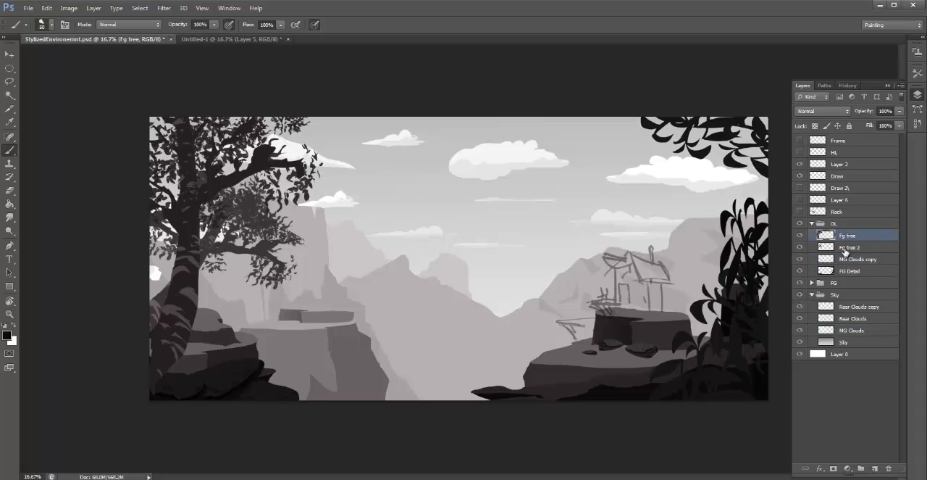
{"action": "left_click", "coordinate": [848, 247]}
{"action": "left_click", "coordinate": [847, 258]}
{"action": "left_click", "coordinate": [800, 271]}
{"action": "left_click", "coordinate": [800, 270]}
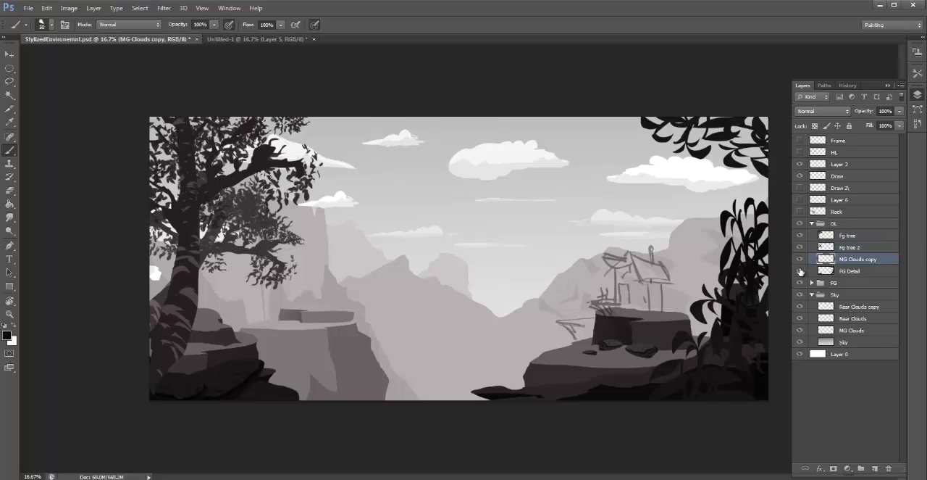
{"action": "left_click", "coordinate": [864, 271]}
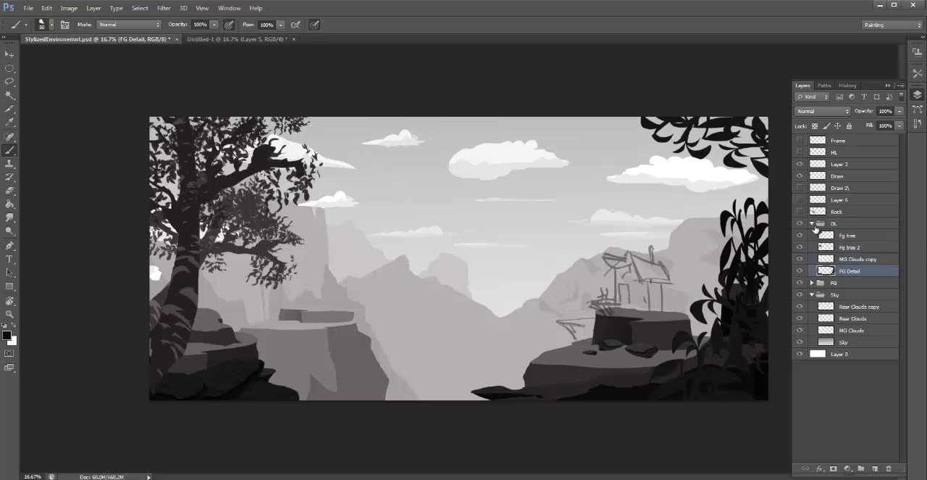
- Expand the FG group to inspect its L FG and MG Rocks layers, and collapse it again
{"action": "left_click", "coordinate": [812, 282]}
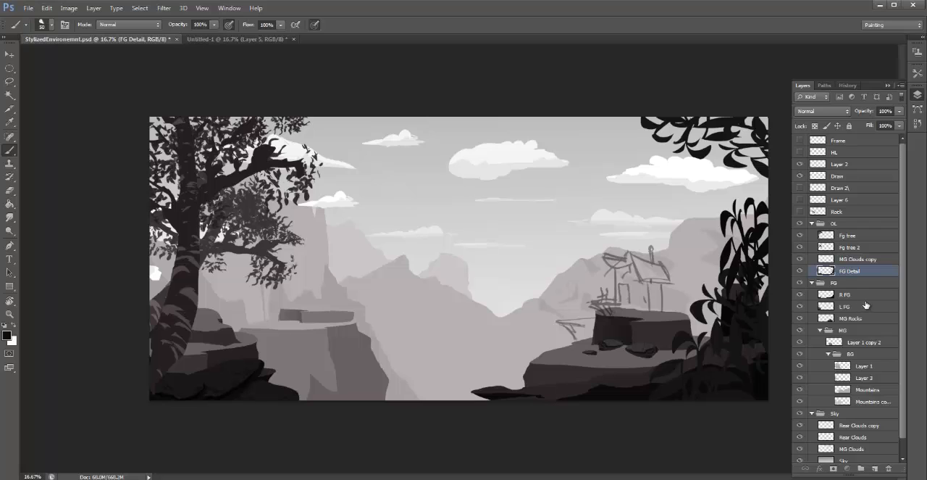
{"action": "left_click", "coordinate": [864, 306]}
{"action": "left_click", "coordinate": [865, 318]}
{"action": "left_click", "coordinate": [799, 306]}
{"action": "left_click", "coordinate": [800, 306]}
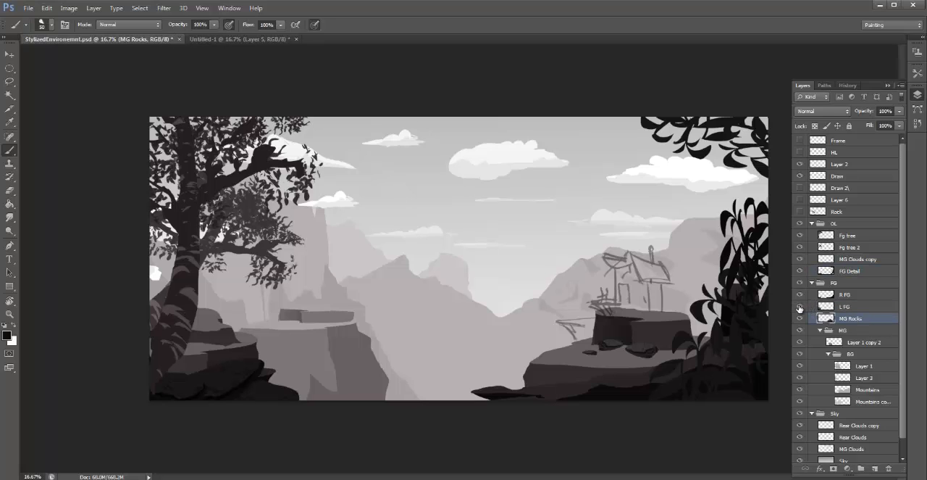
{"action": "left_click", "coordinate": [812, 283]}
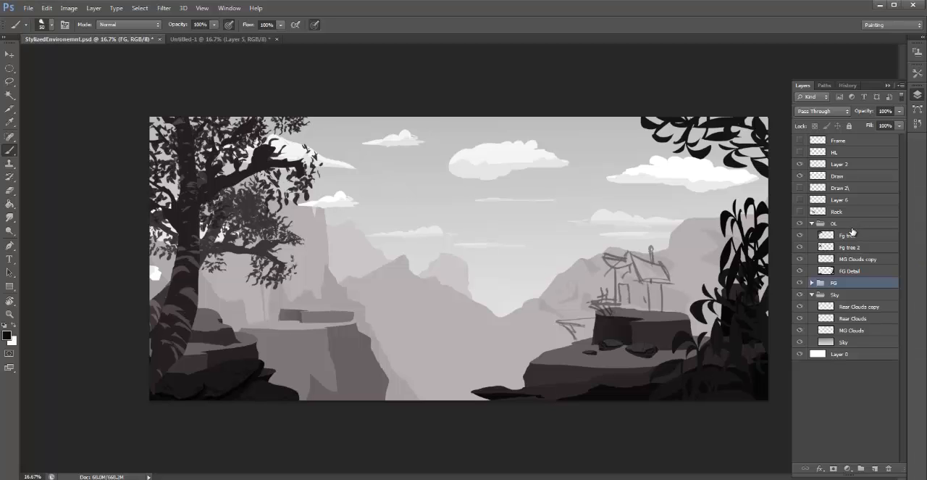
- Check what the OL group contributes to the scene by hiding and showing the whole group
{"action": "left_click", "coordinate": [844, 224]}
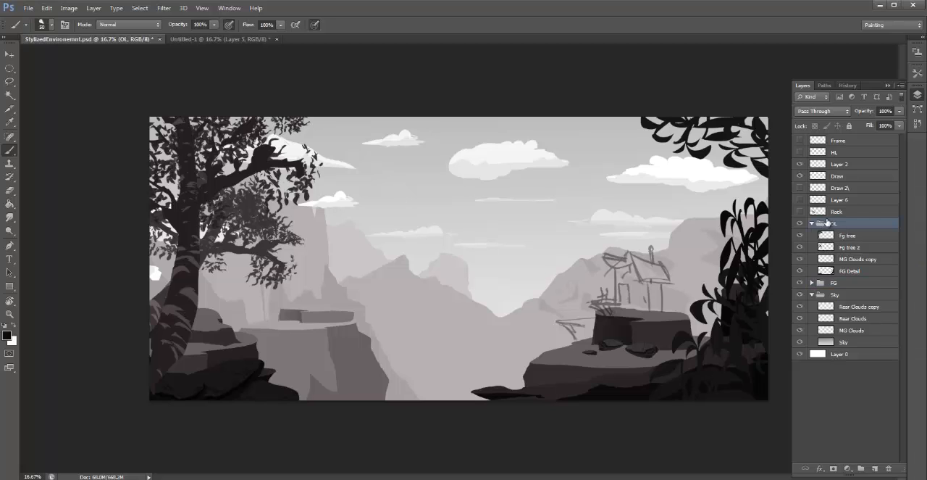
{"action": "left_click", "coordinate": [864, 271]}
{"action": "left_click", "coordinate": [800, 224]}
{"action": "left_click", "coordinate": [800, 224]}
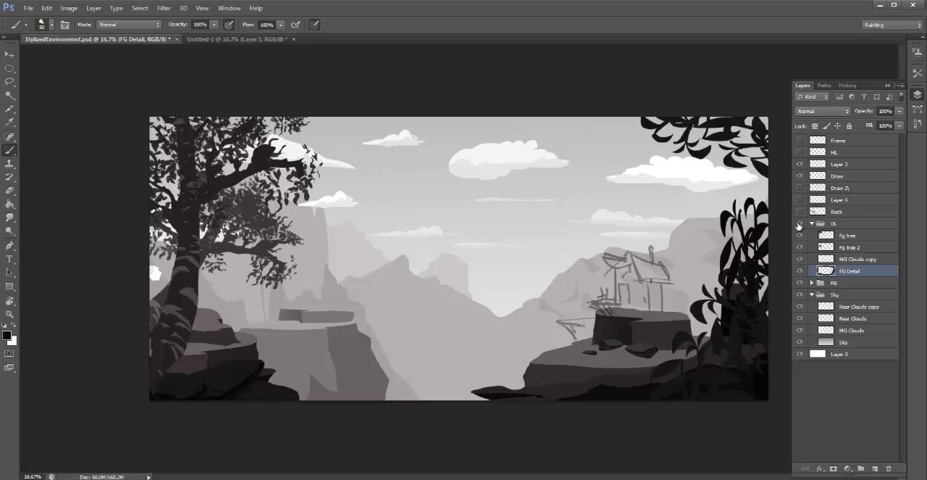
- Expand the FG group and hide and show the whole group, as well as its MG Rocks layer, to compare them
{"action": "left_click", "coordinate": [835, 283]}
{"action": "left_click", "coordinate": [813, 283]}
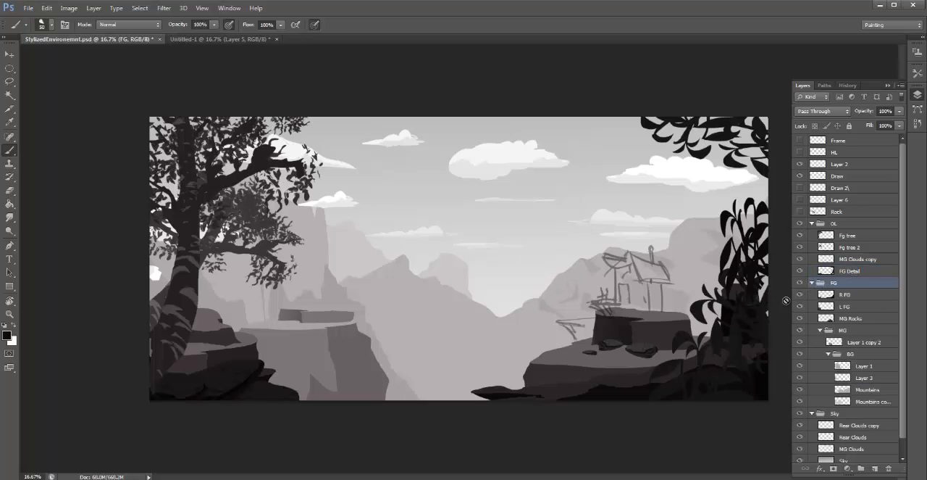
{"action": "left_click", "coordinate": [800, 282]}
{"action": "left_click", "coordinate": [800, 282]}
{"action": "left_click", "coordinate": [859, 295]}
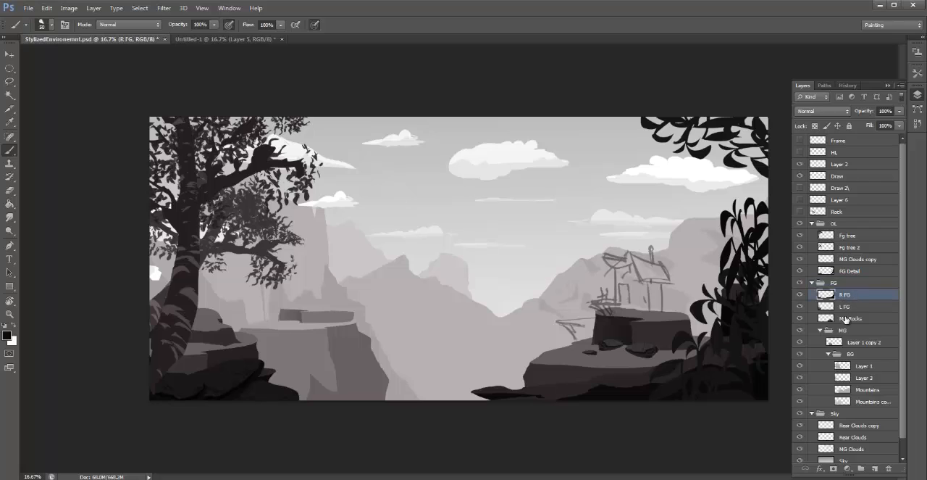
{"action": "left_click", "coordinate": [849, 319]}
{"action": "left_click", "coordinate": [800, 319]}
{"action": "left_click", "coordinate": [800, 319]}
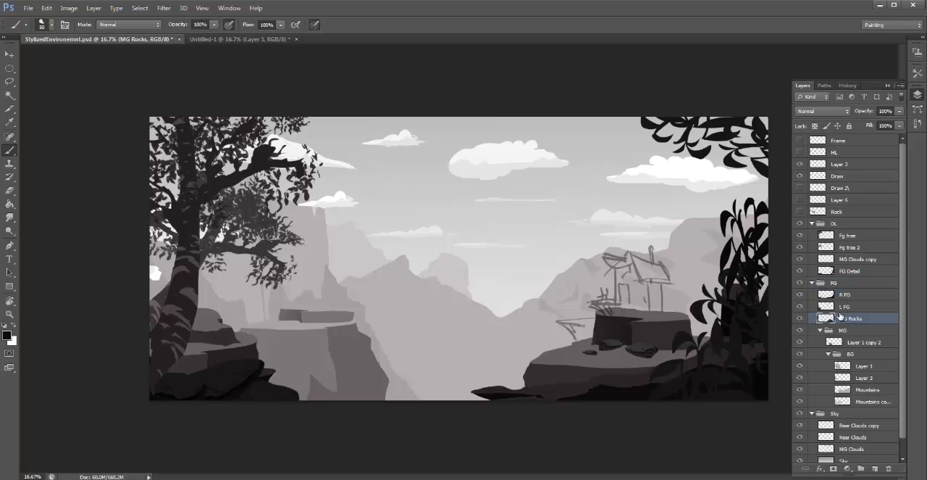
{"action": "left_click", "coordinate": [800, 319]}
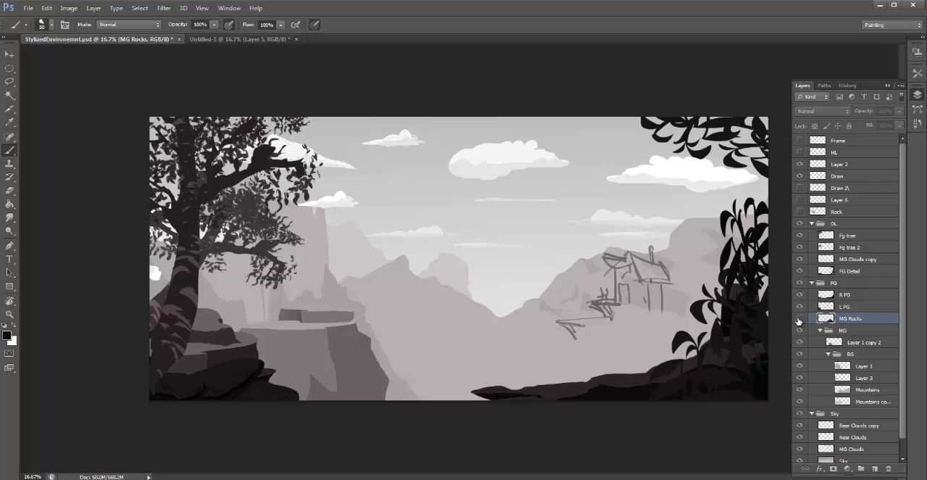
{"action": "left_click", "coordinate": [800, 319]}
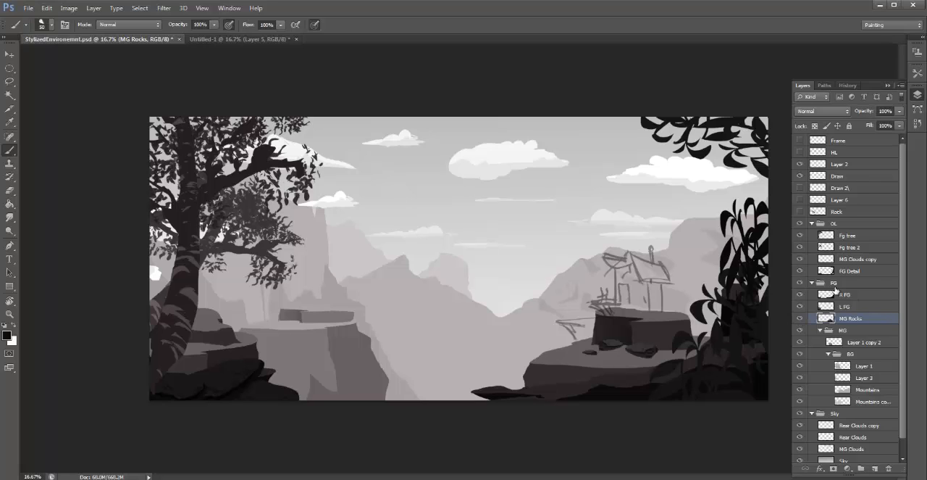
- Hide and show the collapsed FG group, and do the same with the Mountains layer in its nested BG group
{"action": "left_click", "coordinate": [812, 283]}
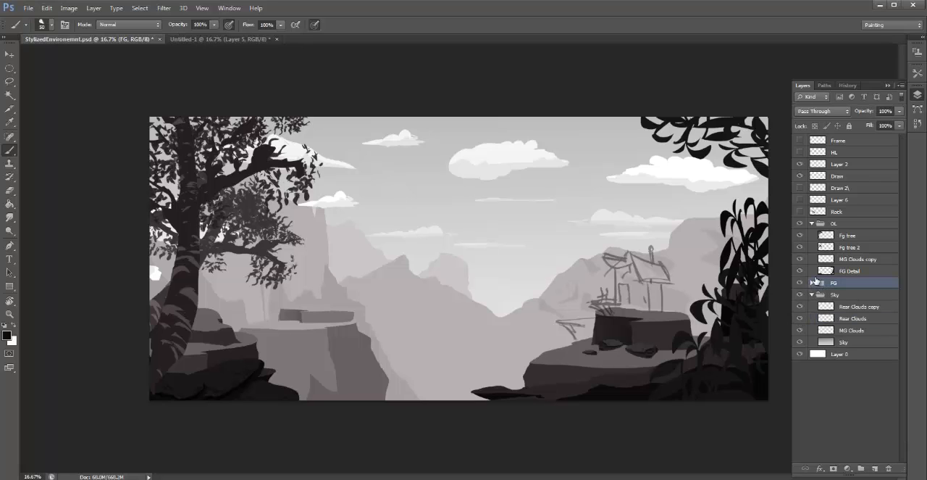
{"action": "left_click", "coordinate": [800, 282]}
{"action": "left_click", "coordinate": [799, 283]}
{"action": "left_click", "coordinate": [811, 282]}
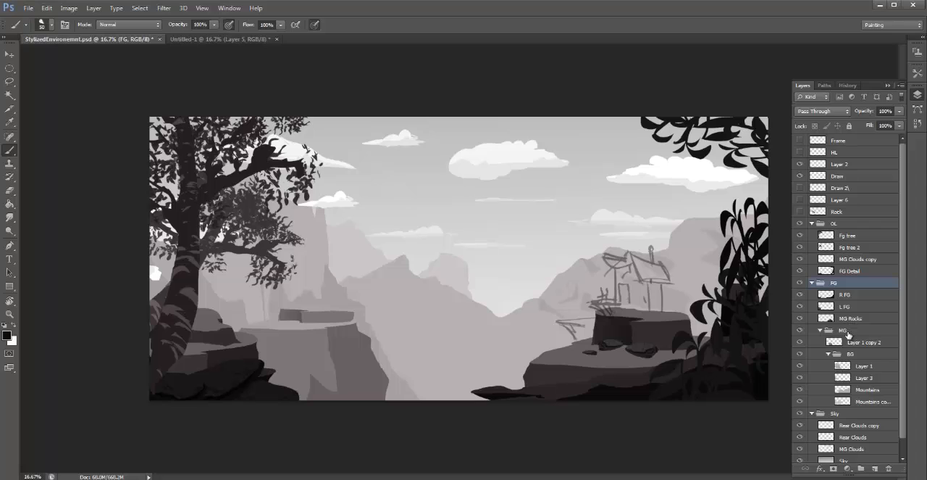
{"action": "left_click", "coordinate": [867, 390]}
{"action": "left_click", "coordinate": [800, 389]}
{"action": "left_click", "coordinate": [800, 389]}
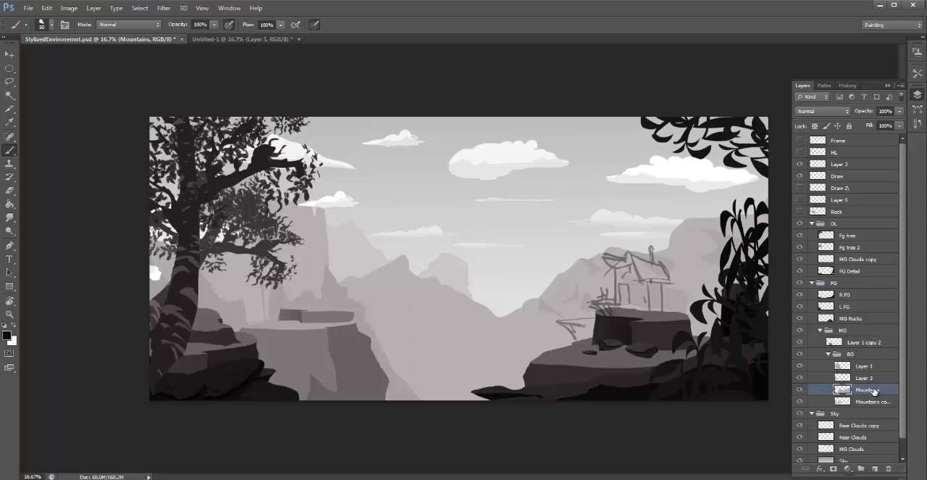
- Try shifting the Mountains layer down behind the hut sketch, and step back in the history
{"action": "key", "text": "v"}
{"action": "mouse_move", "coordinate": [627, 270]}
{"action": "left_mouse_down"}
{"action": "mouse_move", "coordinate": [708, 316]}
{"action": "mouse_move", "coordinate": [692, 284]}
{"action": "mouse_move", "coordinate": [627, 274]}
{"action": "mouse_move", "coordinate": [628, 256]}
{"action": "mouse_move", "coordinate": [621, 317]}
{"action": "left_mouse_up"}
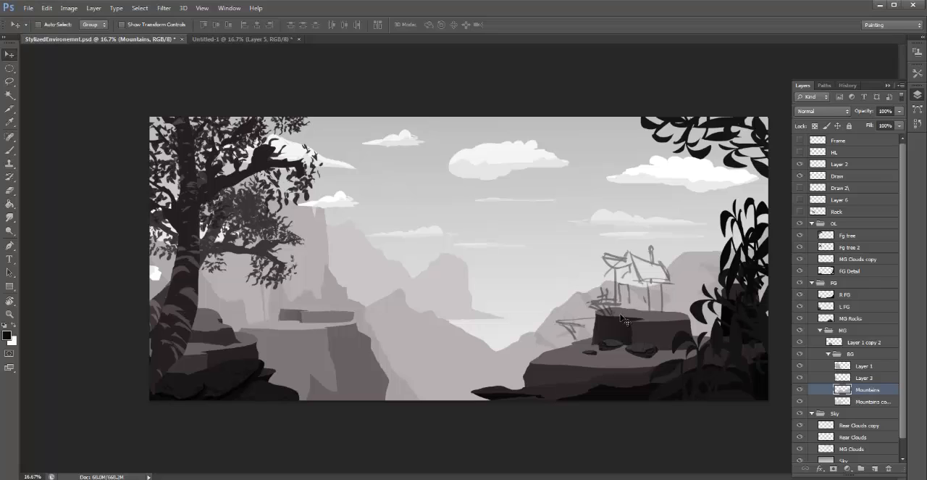
{"action": "key", "text": "ctrl+alt+a"}
{"action": "key", "text": "ctrl+alt+z"}
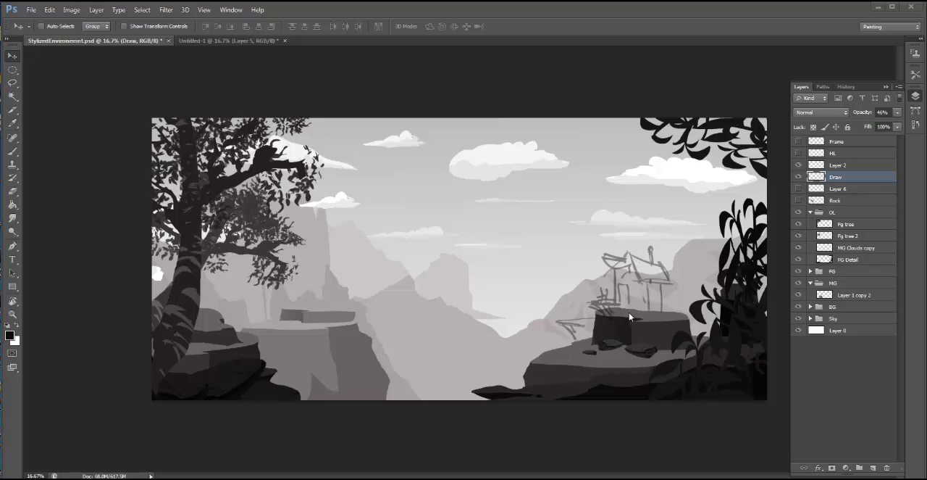
- Check the Draw layer's visibility, move the hut sketch off the rock into the open area above the valley, and enlarge it
{"action": "left_click", "coordinate": [799, 177]}
{"action": "left_click", "coordinate": [800, 178]}
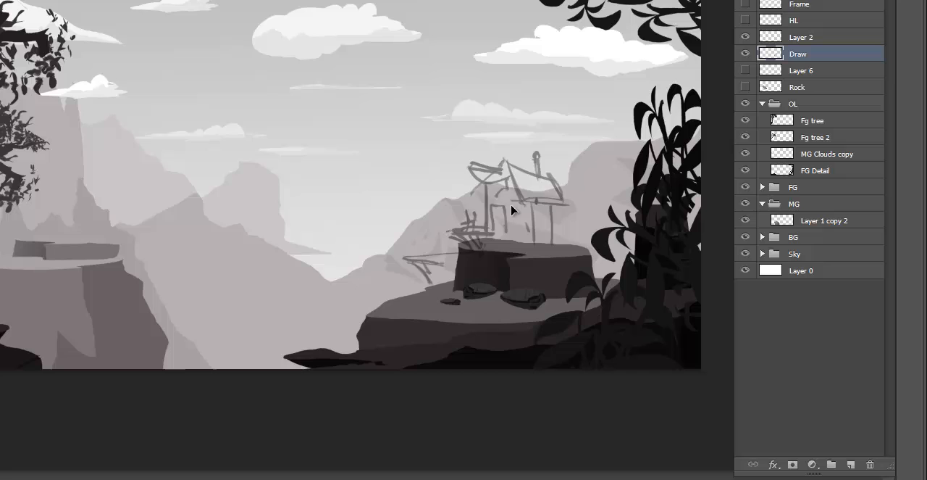
{"action": "mouse_move", "coordinate": [542, 231]}
{"action": "left_mouse_down"}
{"action": "mouse_move", "coordinate": [518, 209]}
{"action": "mouse_move", "coordinate": [545, 217]}
{"action": "mouse_move", "coordinate": [517, 224]}
{"action": "mouse_move", "coordinate": [507, 207]}
{"action": "mouse_move", "coordinate": [389, 204]}
{"action": "left_mouse_up"}
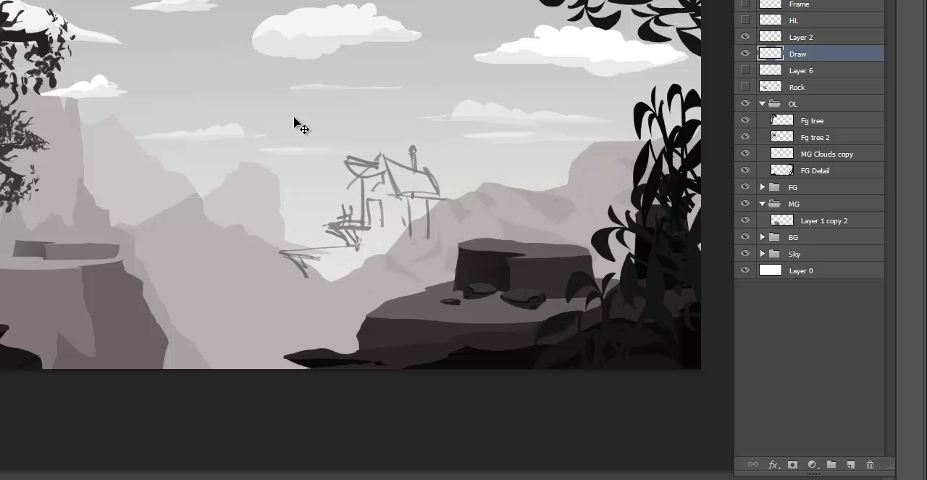
{"action": "key", "text": "ctrl+t"}
{"action": "mouse_move", "coordinate": [279, 145]}
{"action": "left_mouse_down"}
{"action": "mouse_move", "coordinate": [188, 68]}
{"action": "mouse_move", "coordinate": [191, 78]}
{"action": "left_mouse_up"}
{"action": "key", "text": "Return"}
- Add a new layer above the Draw layer and lasso the hut's body, roof, chimney and projecting beam along the sketch
{"action": "key", "text": "ctrl+plus"}
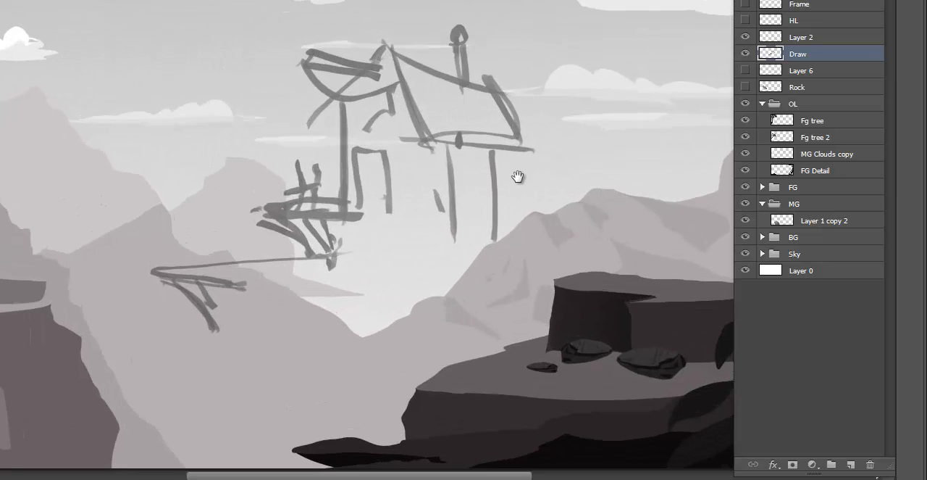
{"action": "left_click_drag", "start_coordinate": [486, 165], "coordinate": [440, 173]}
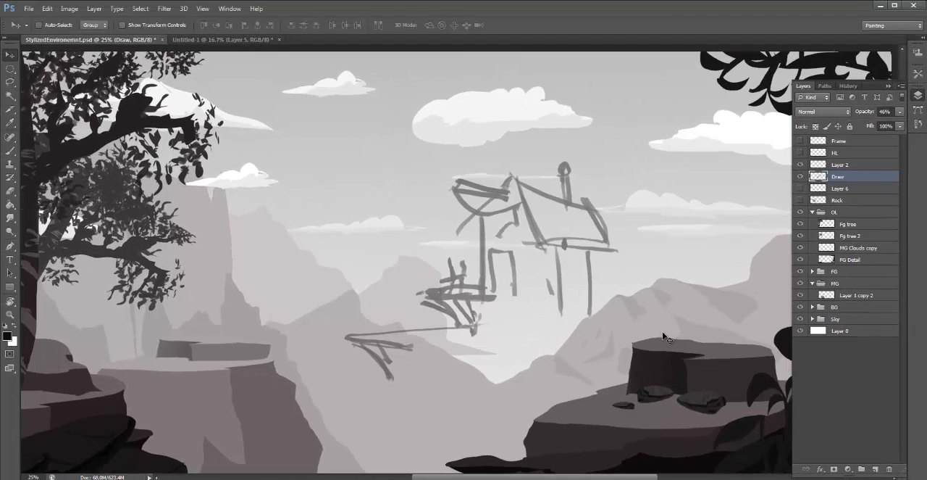
{"action": "left_click_drag", "start_coordinate": [545, 301], "coordinate": [528, 297]}
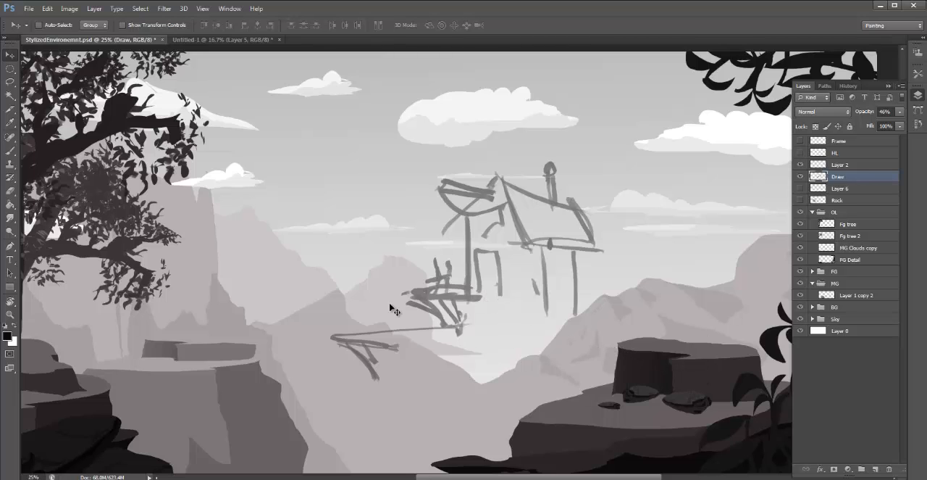
{"action": "left_click_drag", "start_coordinate": [389, 282], "coordinate": [310, 283]}
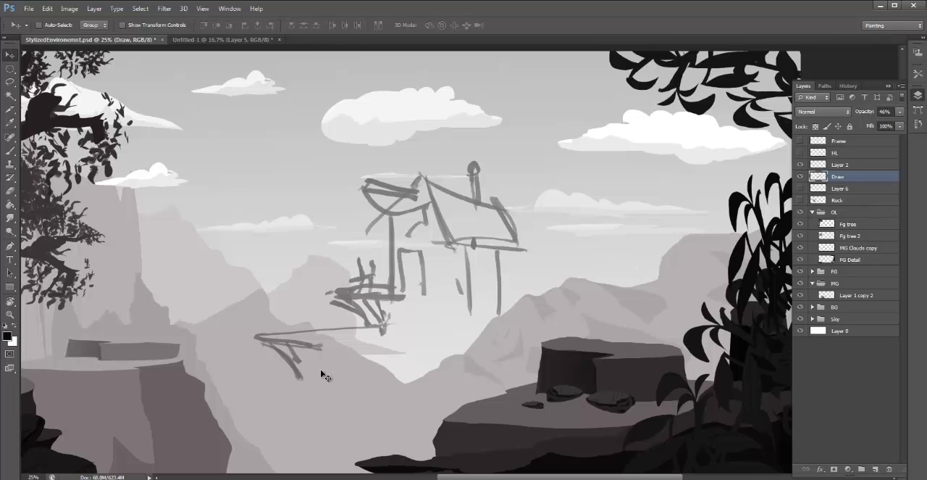
{"action": "left_click_drag", "start_coordinate": [468, 287], "coordinate": [541, 277]}
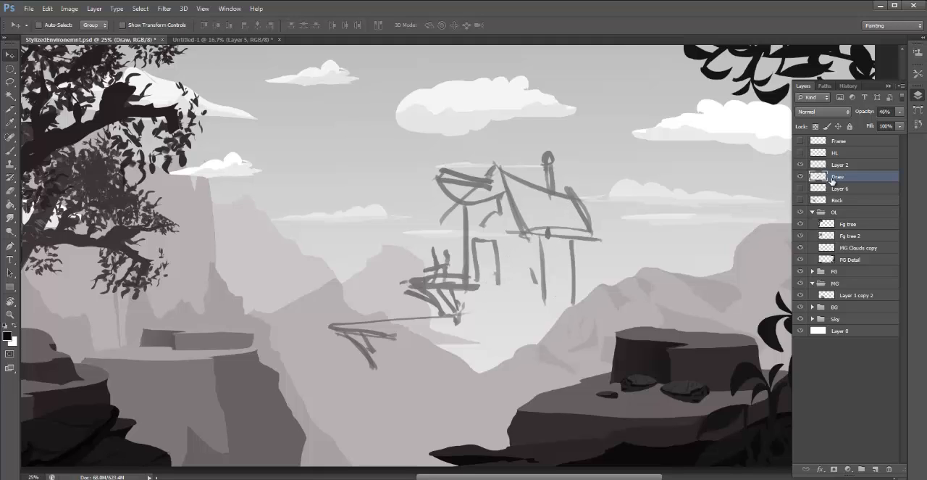
{"action": "left_click", "coordinate": [875, 469]}
{"action": "key", "text": "l"}
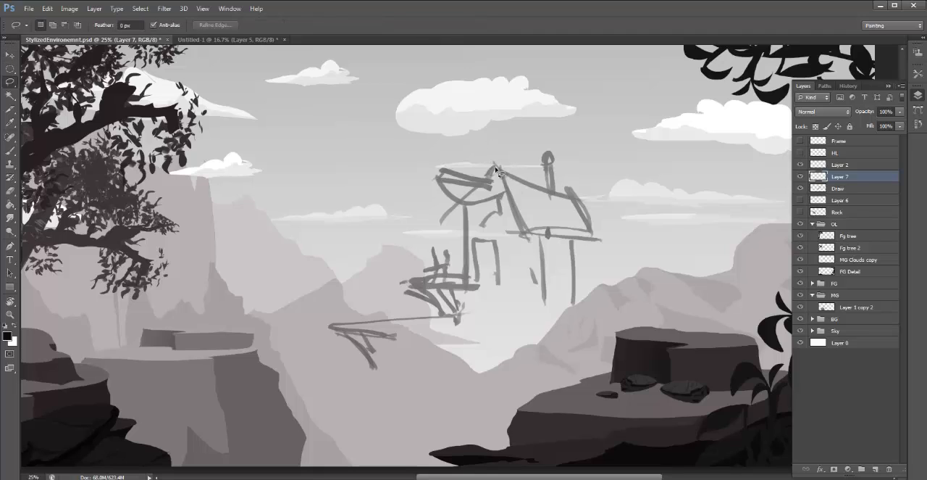
{"action": "left_click", "coordinate": [440, 224]}
{"action": "mouse_move", "coordinate": [467, 229]}
{"action": "left_mouse_down"}
{"action": "mouse_move", "coordinate": [469, 290]}
{"action": "mouse_move", "coordinate": [575, 294]}
{"action": "mouse_move", "coordinate": [581, 237]}
{"action": "mouse_move", "coordinate": [610, 239]}
{"action": "mouse_move", "coordinate": [588, 198]}
{"action": "mouse_move", "coordinate": [560, 193]}
{"action": "mouse_move", "coordinate": [549, 152]}
{"action": "mouse_move", "coordinate": [549, 190]}
{"action": "mouse_move", "coordinate": [518, 185]}
{"action": "mouse_move", "coordinate": [497, 159]}
{"action": "mouse_move", "coordinate": [444, 171]}
{"action": "mouse_move", "coordinate": [500, 180]}
{"action": "mouse_move", "coordinate": [440, 168]}
{"action": "mouse_move", "coordinate": [489, 189]}
{"action": "mouse_move", "coordinate": [488, 171]}
{"action": "mouse_move", "coordinate": [493, 183]}
{"action": "mouse_move", "coordinate": [444, 155]}
{"action": "mouse_move", "coordinate": [451, 174]}
{"action": "mouse_move", "coordinate": [441, 184]}
{"action": "mouse_move", "coordinate": [492, 196]}
{"action": "mouse_move", "coordinate": [475, 205]}
{"action": "mouse_move", "coordinate": [489, 195]}
{"action": "mouse_move", "coordinate": [454, 197]}
{"action": "mouse_move", "coordinate": [441, 177]}
{"action": "left_mouse_up"}
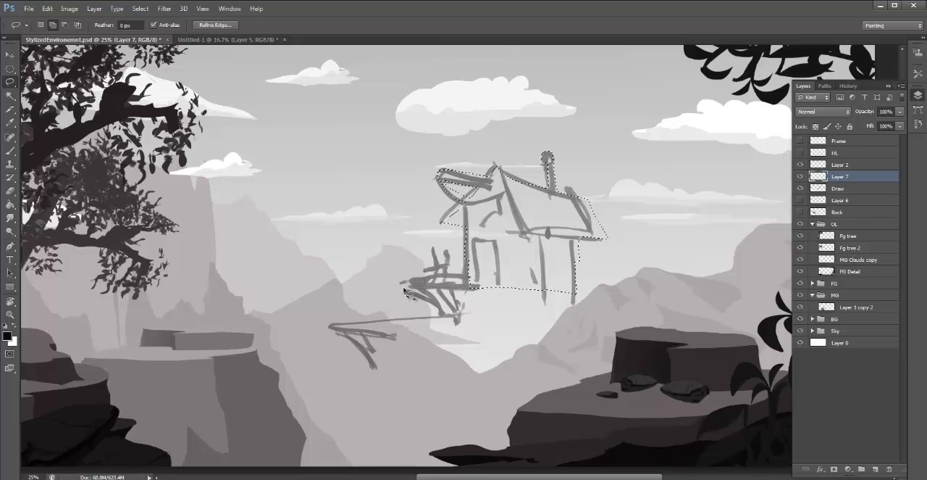
- Extend the selection with the hut's deck, railing and braces, plus the lower platform and its supports
{"action": "mouse_move", "coordinate": [404, 290]}
{"action": "left_mouse_down"}
{"action": "mouse_move", "coordinate": [398, 281]}
{"action": "mouse_move", "coordinate": [475, 288]}
{"action": "left_mouse_up"}
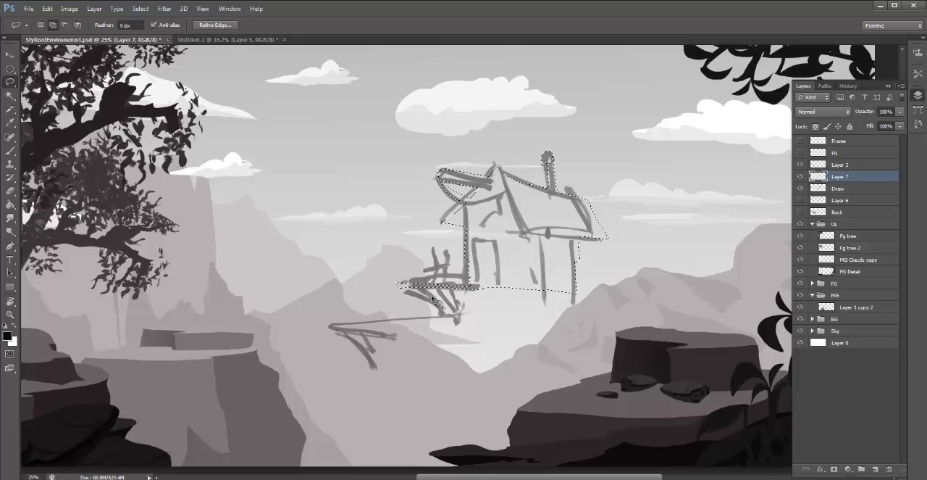
{"action": "left_click_drag", "start_coordinate": [406, 291], "coordinate": [434, 303]}
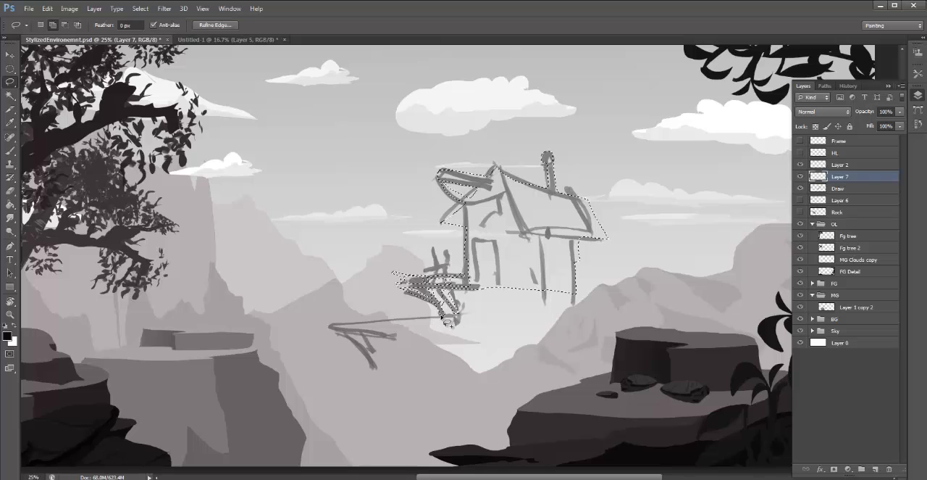
{"action": "left_click_drag", "start_coordinate": [447, 321], "coordinate": [326, 324]}
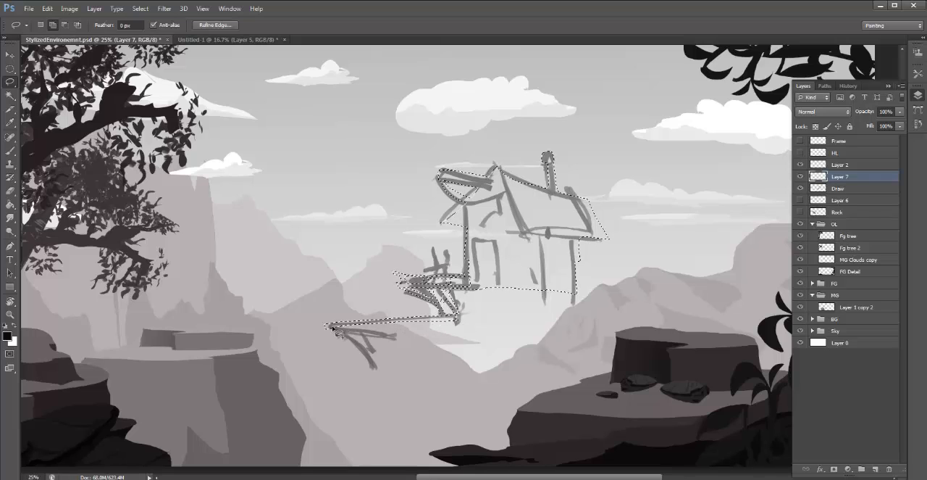
{"action": "mouse_move", "coordinate": [394, 338]}
{"action": "left_mouse_down"}
{"action": "mouse_move", "coordinate": [329, 329]}
{"action": "mouse_move", "coordinate": [406, 329]}
{"action": "mouse_move", "coordinate": [396, 343]}
{"action": "mouse_move", "coordinate": [454, 322]}
{"action": "mouse_move", "coordinate": [425, 333]}
{"action": "mouse_move", "coordinate": [407, 324]}
{"action": "mouse_move", "coordinate": [444, 320]}
{"action": "left_mouse_up"}
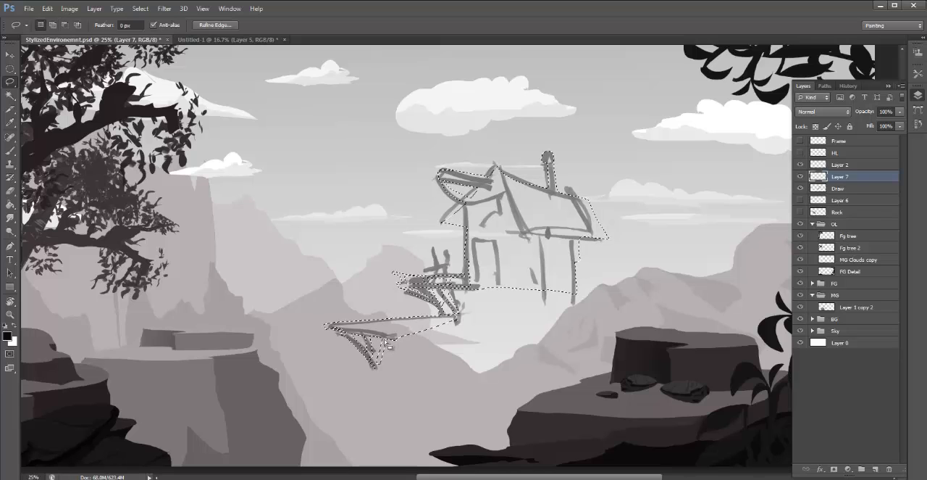
- Set the foreground colour to a dark grey, fill the selected hut shape with it, and deselect
{"action": "left_click", "coordinate": [7, 335]}
{"action": "left_click_drag", "start_coordinate": [20, 165], "coordinate": [20, 120]}
{"action": "left_click", "coordinate": [263, 30]}
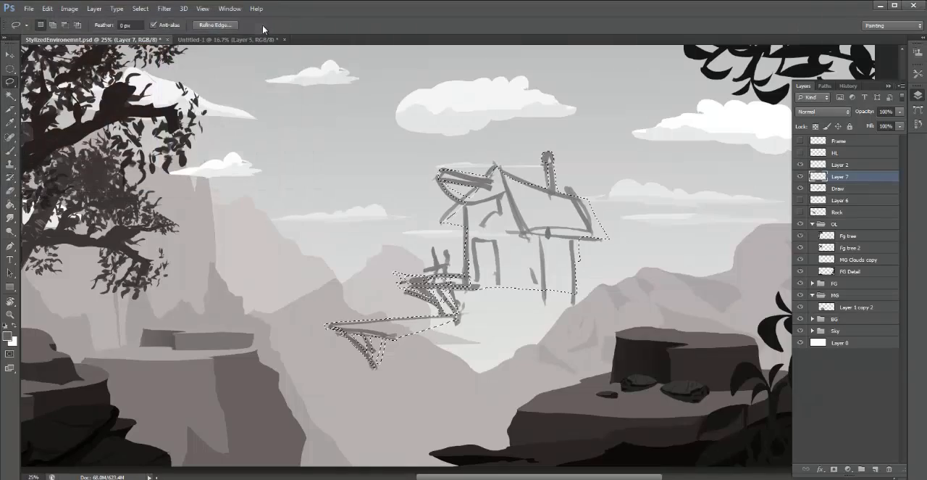
{"action": "key", "text": "v"}
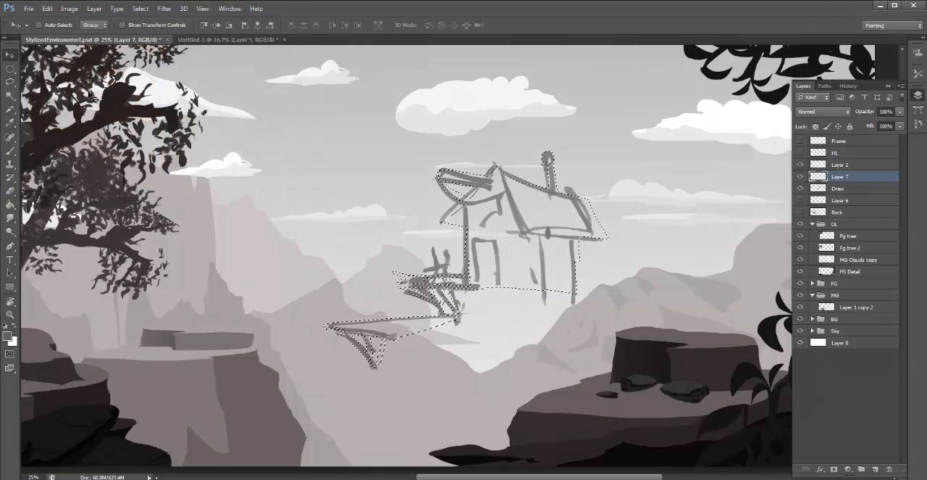
{"action": "left_click", "coordinate": [48, 9]}
{"action": "left_click", "coordinate": [66, 143]}
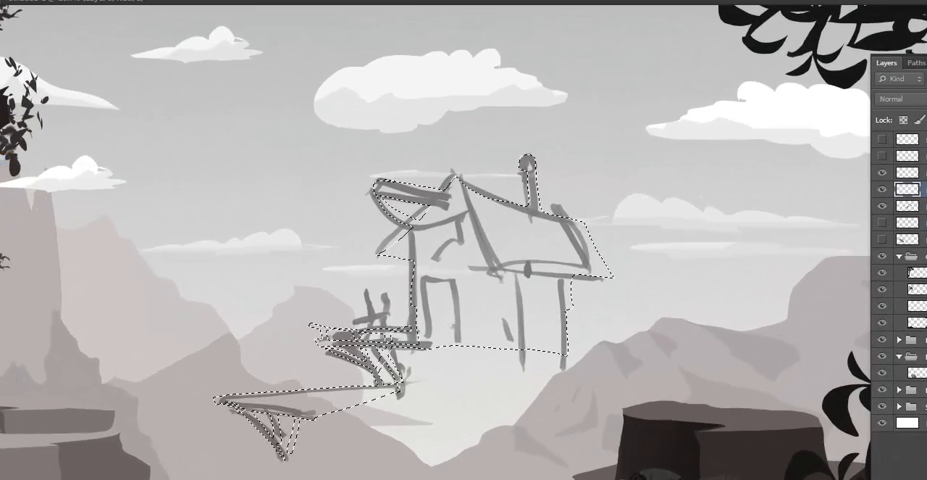
{"action": "left_click", "coordinate": [642, 43]}
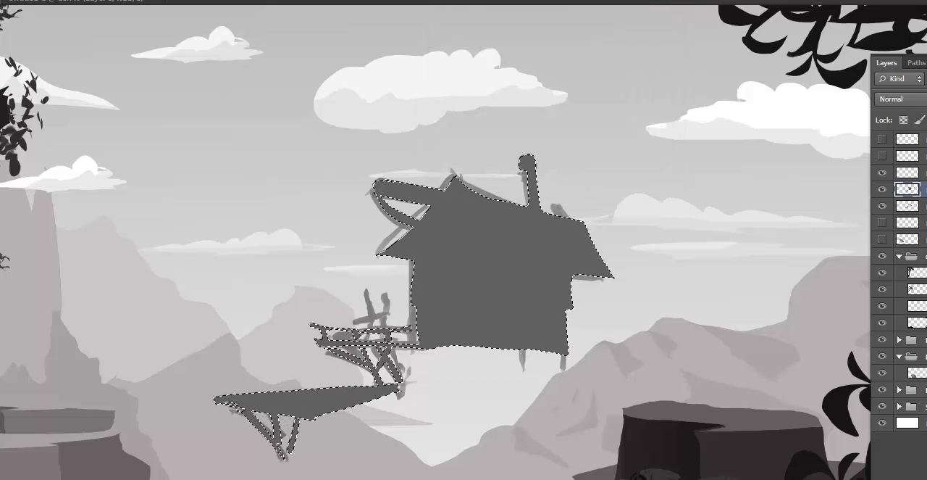
{"action": "key", "text": "ctrl+d"}
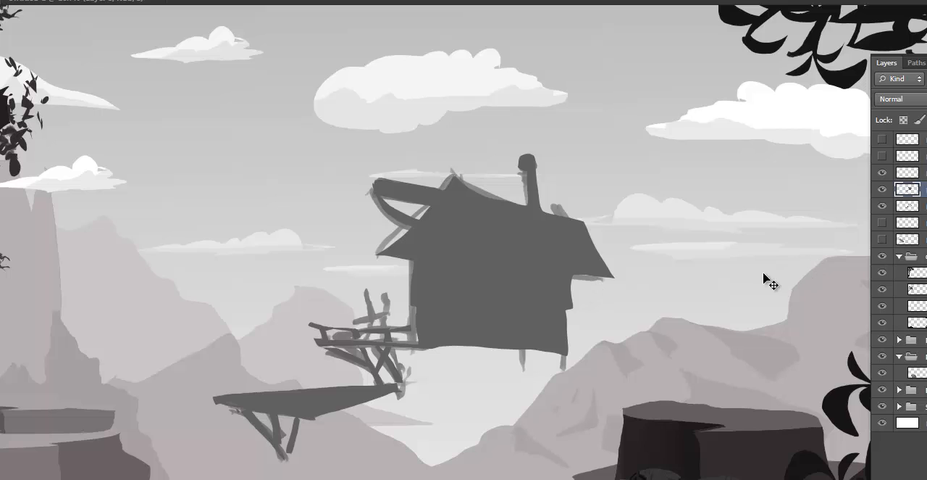
- Hide the Draw layer, fill in the tip of the projecting beam, and remove the curved strut beneath it
{"action": "left_click", "coordinate": [882, 207]}
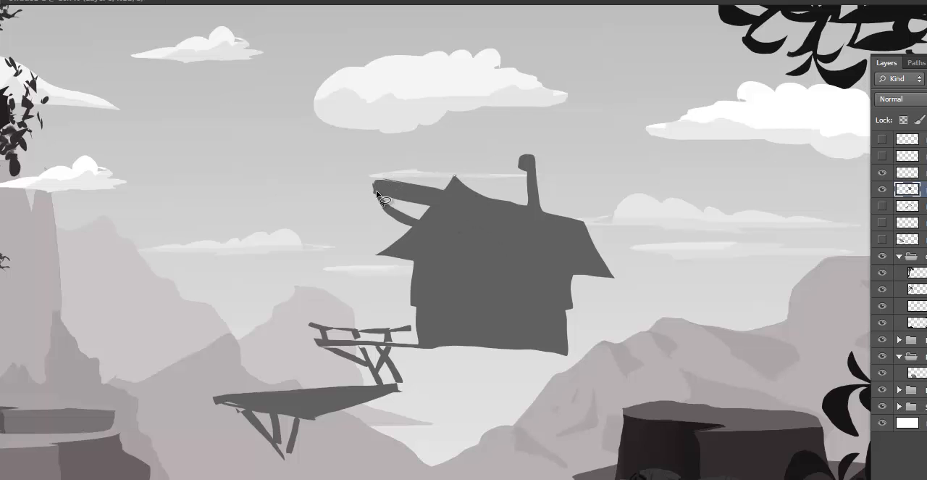
{"action": "left_click_drag", "start_coordinate": [383, 180], "coordinate": [374, 192]}
{"action": "key", "text": "alt+BackSpace"}
{"action": "key", "text": "ctrl+d"}
{"action": "mouse_move", "coordinate": [364, 198]}
{"action": "left_mouse_down"}
{"action": "mouse_move", "coordinate": [379, 190]}
{"action": "mouse_move", "coordinate": [412, 197]}
{"action": "mouse_move", "coordinate": [422, 211]}
{"action": "mouse_move", "coordinate": [395, 229]}
{"action": "left_mouse_up"}
{"action": "key", "text": "ctrl+d"}
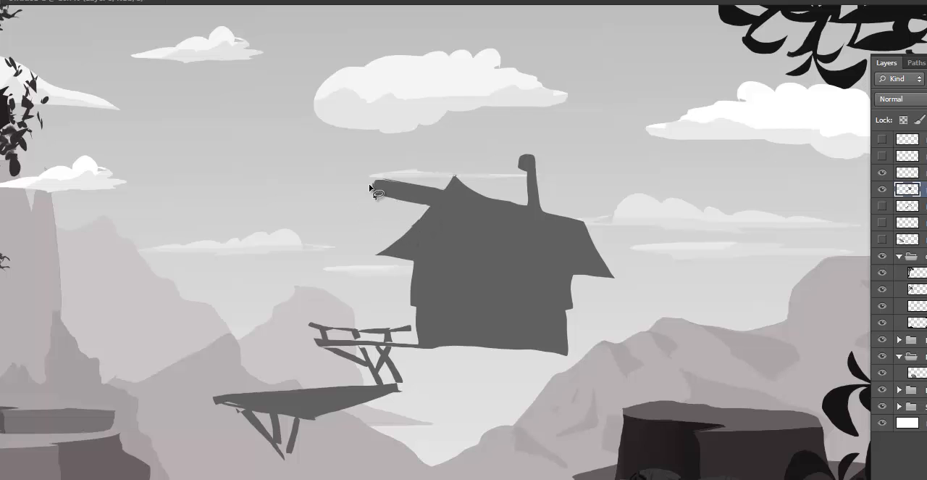
- Select the beam's end face and the thin edge of the front gable's outer roof slope, and lighten them with Levels midtones at 1.52
{"action": "left_click_drag", "start_coordinate": [374, 185], "coordinate": [375, 183]}
{"action": "left_click_drag", "start_coordinate": [429, 206], "coordinate": [413, 225]}
{"action": "mouse_move", "coordinate": [432, 211]}
{"action": "left_mouse_down"}
{"action": "mouse_move", "coordinate": [464, 186]}
{"action": "mouse_move", "coordinate": [442, 190]}
{"action": "mouse_move", "coordinate": [452, 190]}
{"action": "left_mouse_up"}
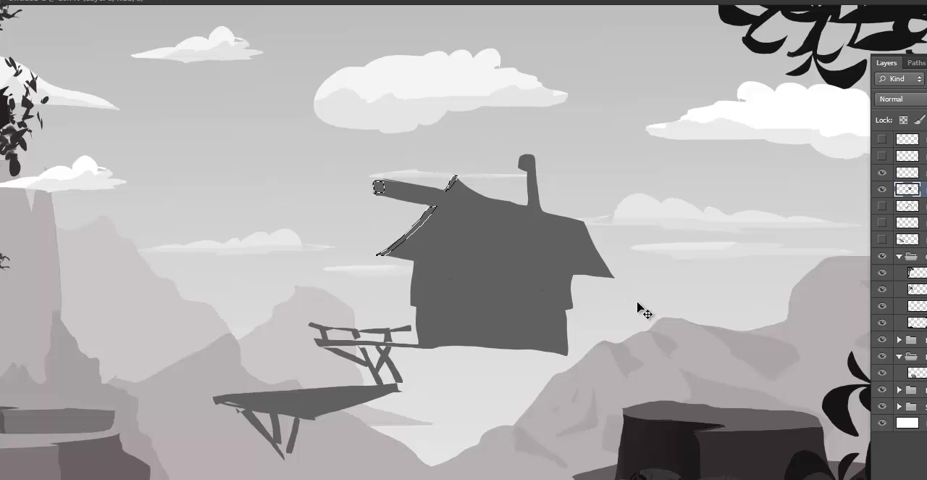
{"action": "key", "text": "ctrl+l"}
{"action": "left_click_drag", "start_coordinate": [465, 77], "coordinate": [194, 80]}
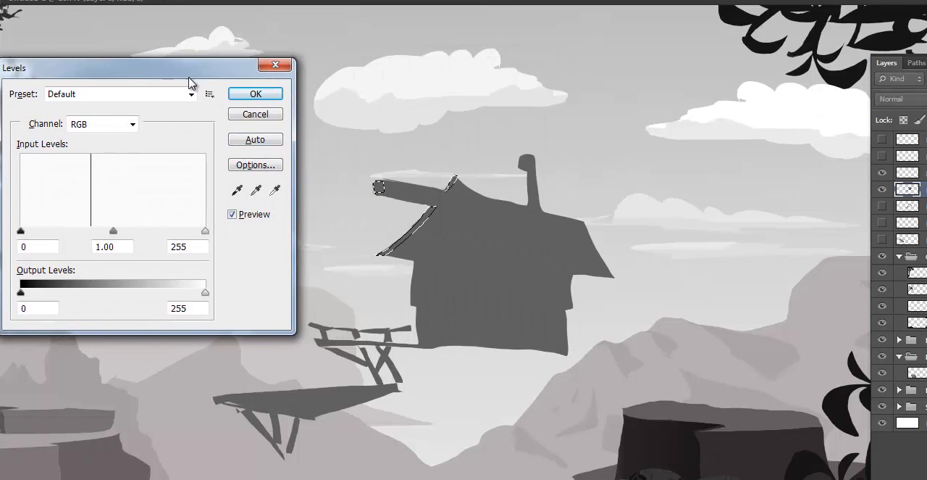
{"action": "left_click_drag", "start_coordinate": [114, 231], "coordinate": [86, 231]}
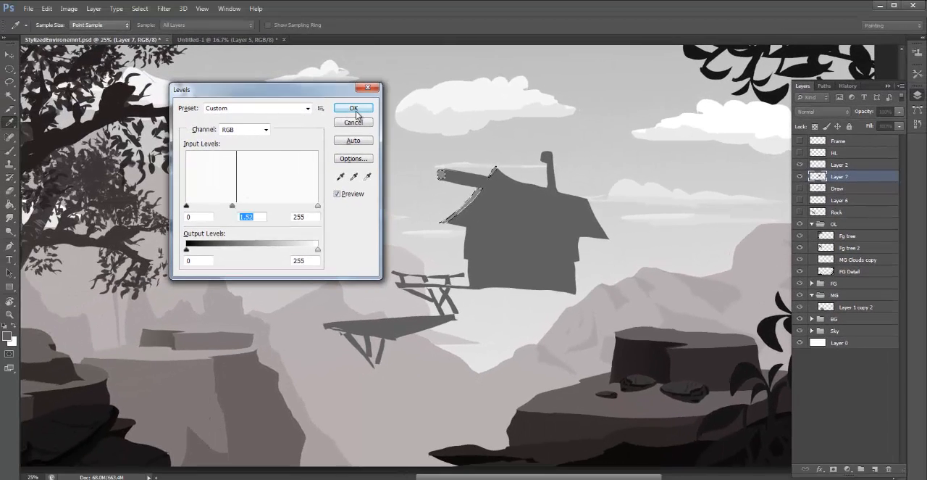
{"action": "left_click", "coordinate": [354, 107]}
- Lasso a thin curved strip from the roof peak down the gable's inner edge and lighten it with Levels midtones at 1.35
{"action": "key", "text": "l"}
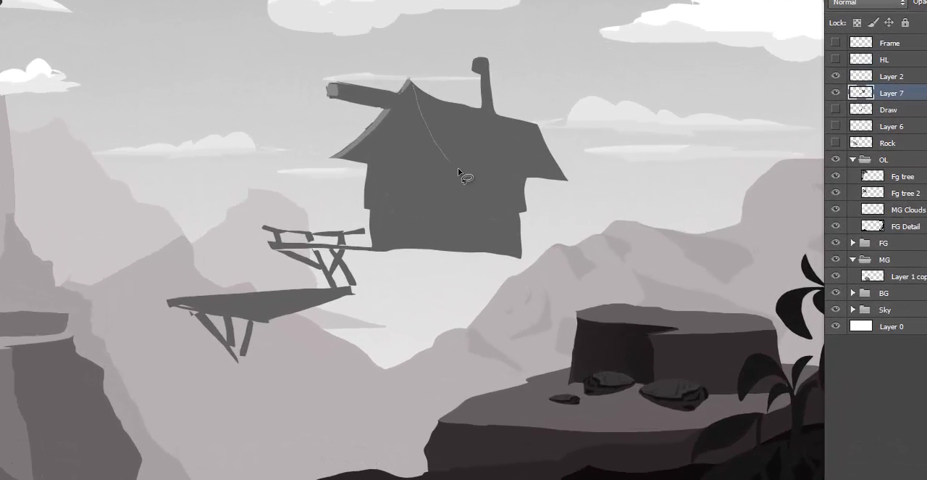
{"action": "left_click_drag", "start_coordinate": [458, 169], "coordinate": [451, 171]}
{"action": "left_click_drag", "start_coordinate": [409, 82], "coordinate": [412, 87]}
{"action": "key", "text": "ctrl+l"}
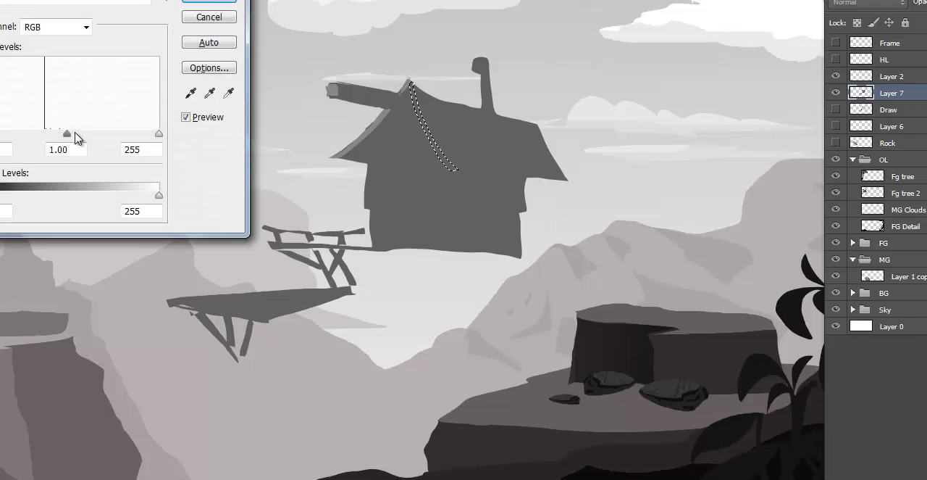
{"action": "mouse_move", "coordinate": [67, 135]}
{"action": "left_mouse_down"}
{"action": "mouse_move", "coordinate": [85, 138]}
{"action": "mouse_move", "coordinate": [53, 140]}
{"action": "left_mouse_up"}
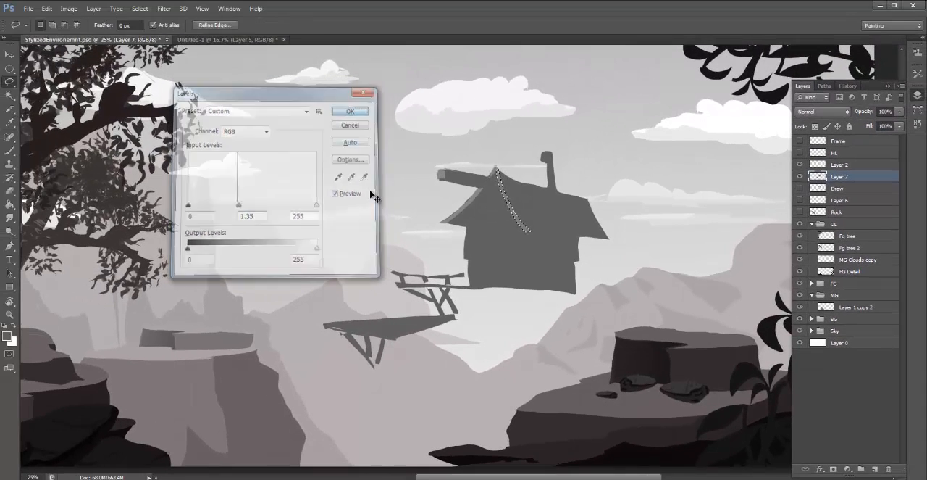
{"action": "left_click", "coordinate": [343, 94]}
{"action": "key", "text": "ctrl+d"}
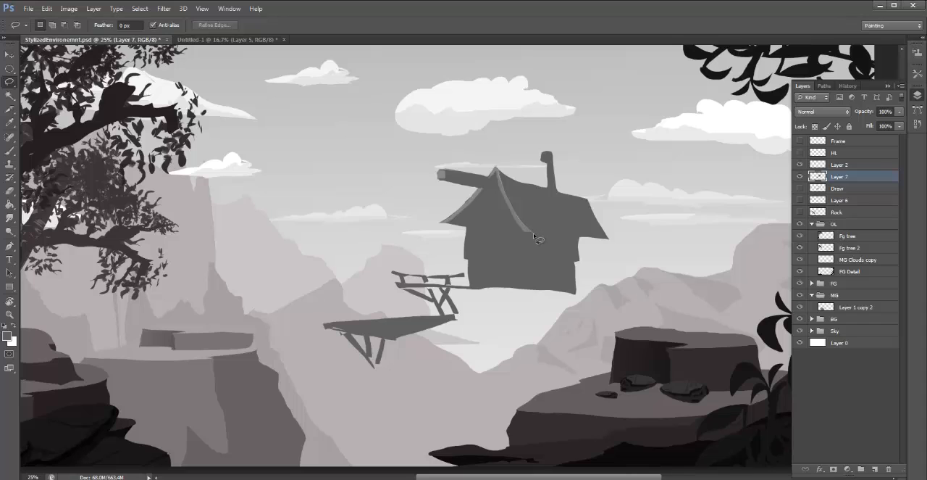
- Select the side roof plane with the chimney, darken it with Levels midtones at 0.73, and deselect
{"action": "mouse_move", "coordinate": [558, 237]}
{"action": "left_mouse_down"}
{"action": "mouse_move", "coordinate": [620, 242]}
{"action": "mouse_move", "coordinate": [558, 129]}
{"action": "mouse_move", "coordinate": [532, 164]}
{"action": "mouse_move", "coordinate": [499, 174]}
{"action": "left_mouse_up"}
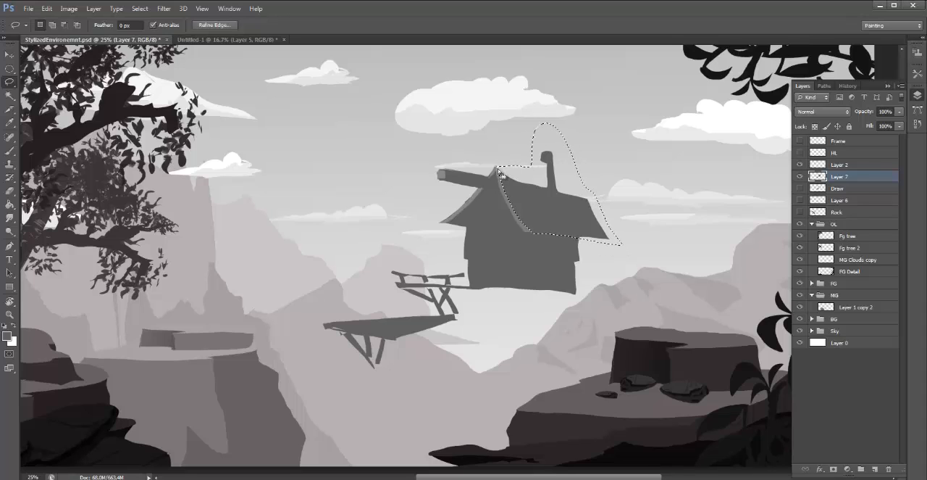
{"action": "key", "text": "i"}
{"action": "key", "text": "ctrl+k"}
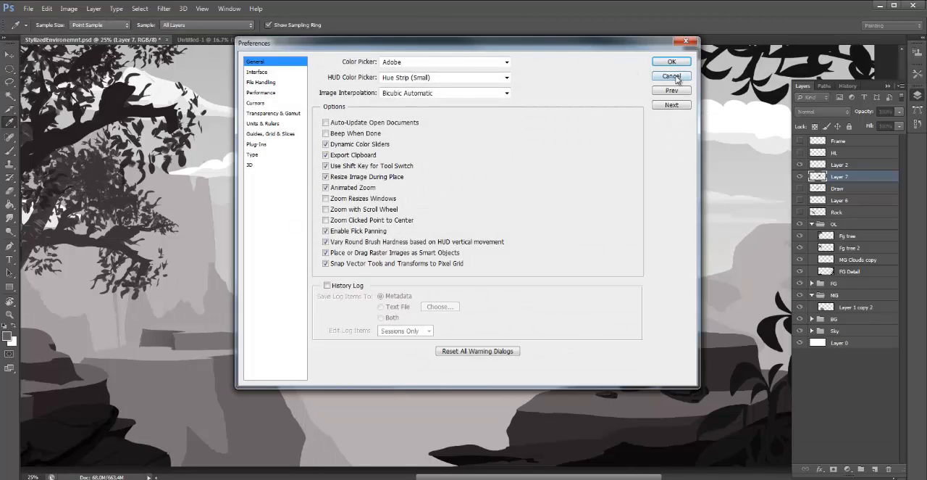
{"action": "left_click", "coordinate": [672, 76]}
{"action": "key", "text": "ctrl+l"}
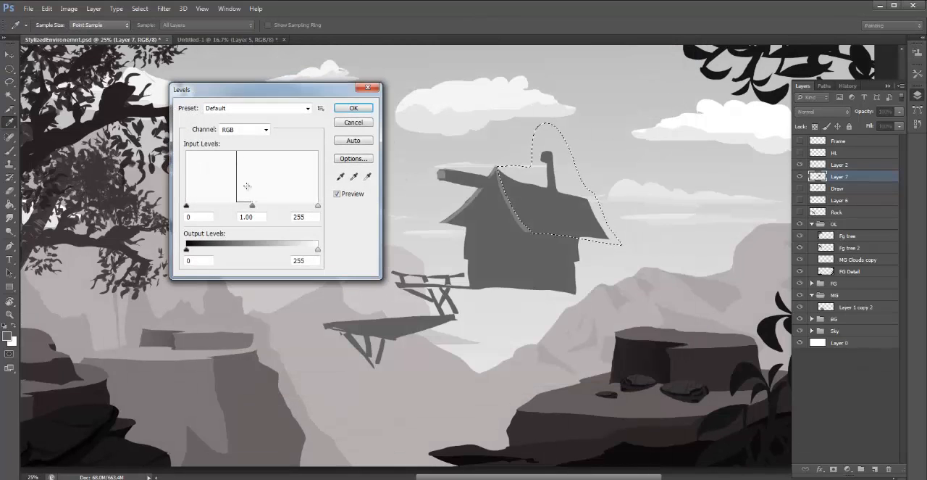
{"action": "left_click_drag", "start_coordinate": [253, 210], "coordinate": [266, 208]}
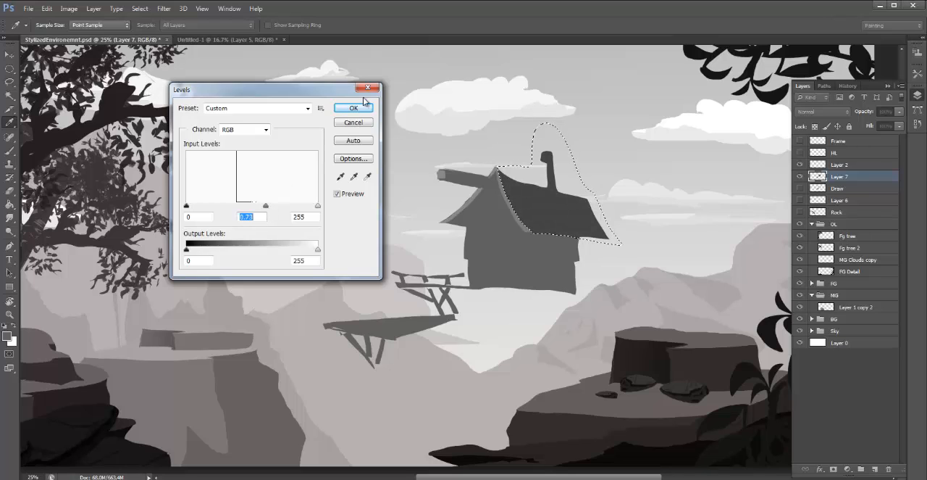
{"action": "left_click", "coordinate": [354, 109]}
{"action": "key", "text": "ctrl+d"}
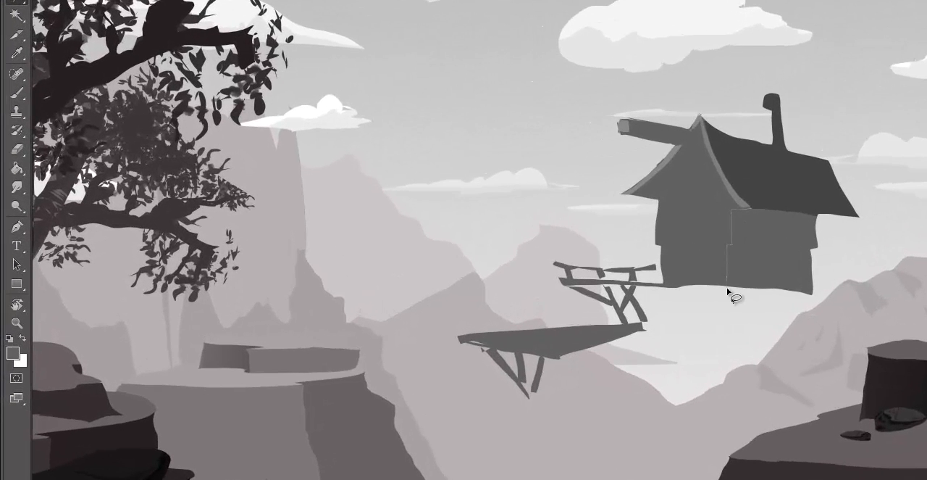
- Lasso the hut's side wall under the roof, darken it slightly with the Levels midtones, and deselect
{"action": "mouse_move", "coordinate": [727, 288]}
{"action": "left_mouse_down"}
{"action": "mouse_move", "coordinate": [810, 297]}
{"action": "mouse_move", "coordinate": [831, 283]}
{"action": "mouse_move", "coordinate": [829, 225]}
{"action": "mouse_move", "coordinate": [815, 213]}
{"action": "mouse_move", "coordinate": [746, 208]}
{"action": "left_mouse_up"}
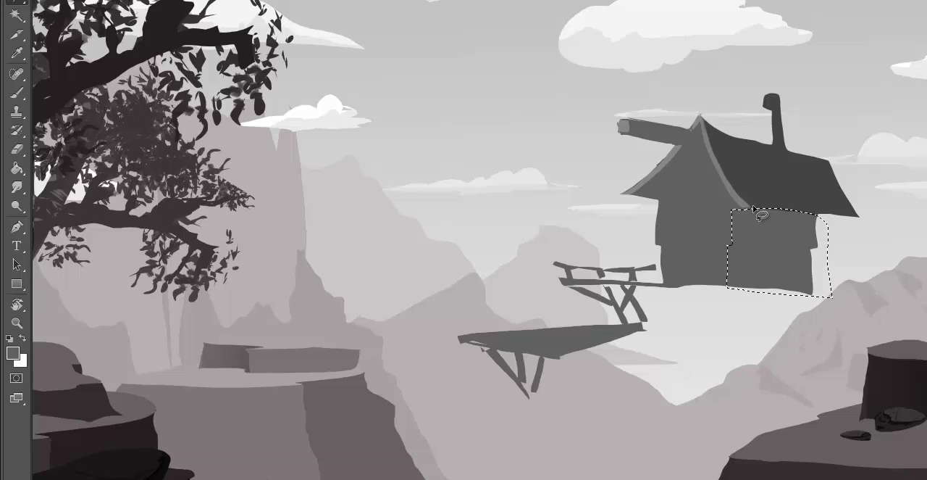
{"action": "key", "text": "ctrl+l"}
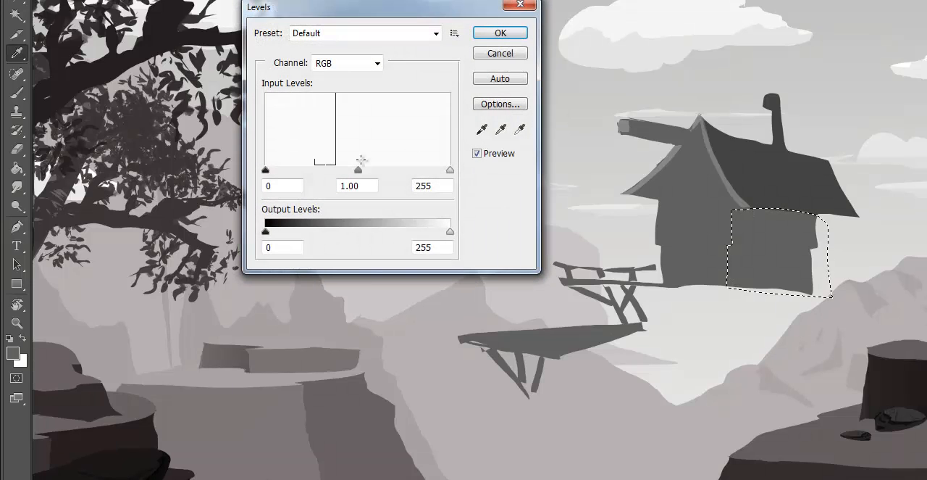
{"action": "left_click_drag", "start_coordinate": [362, 172], "coordinate": [370, 173]}
{"action": "left_click", "coordinate": [496, 35]}
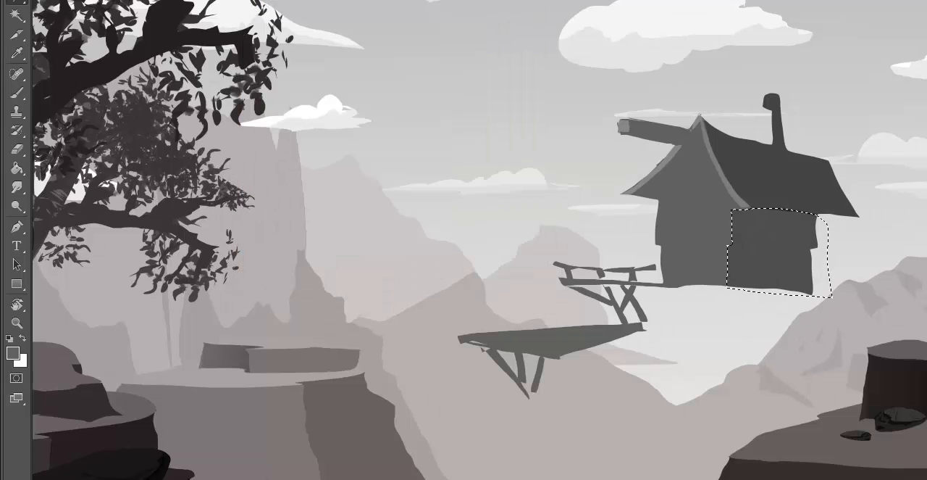
{"action": "key", "text": "ctrl+d"}
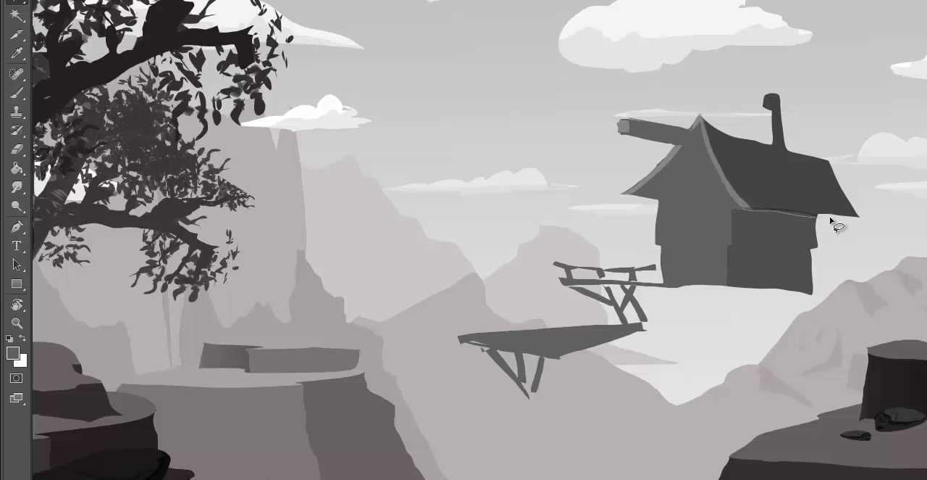
- Lasso a thin strip along the underside of the side roof's lower edge and set the brush colour to grey 4c4c4c
{"action": "mouse_move", "coordinate": [830, 217]}
{"action": "left_mouse_down"}
{"action": "mouse_move", "coordinate": [860, 218]}
{"action": "mouse_move", "coordinate": [749, 211]}
{"action": "left_mouse_up"}
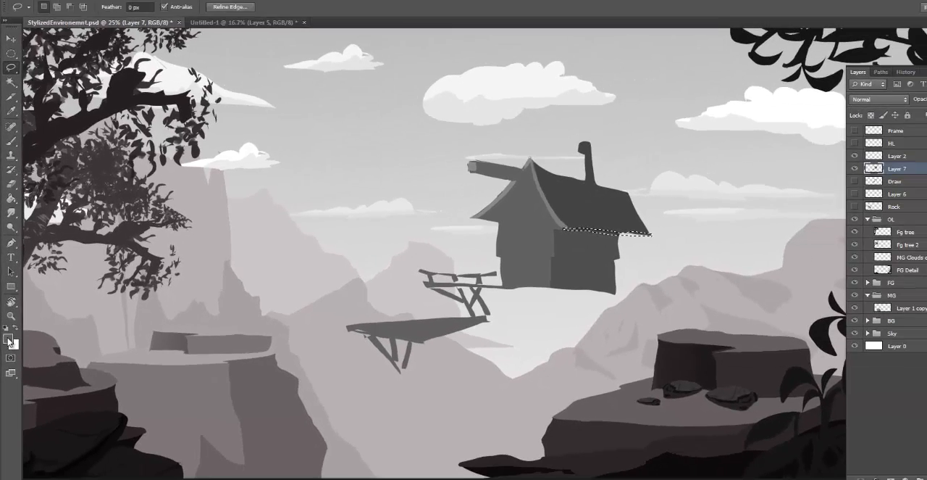
{"action": "left_click", "coordinate": [13, 352]}
{"action": "left_click", "coordinate": [24, 128]}
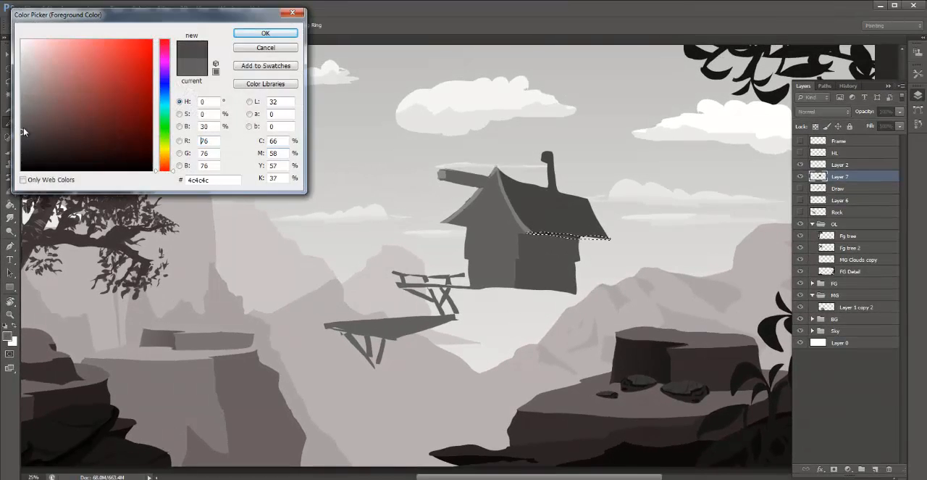
{"action": "left_click", "coordinate": [274, 31]}
{"action": "key", "text": "b"}
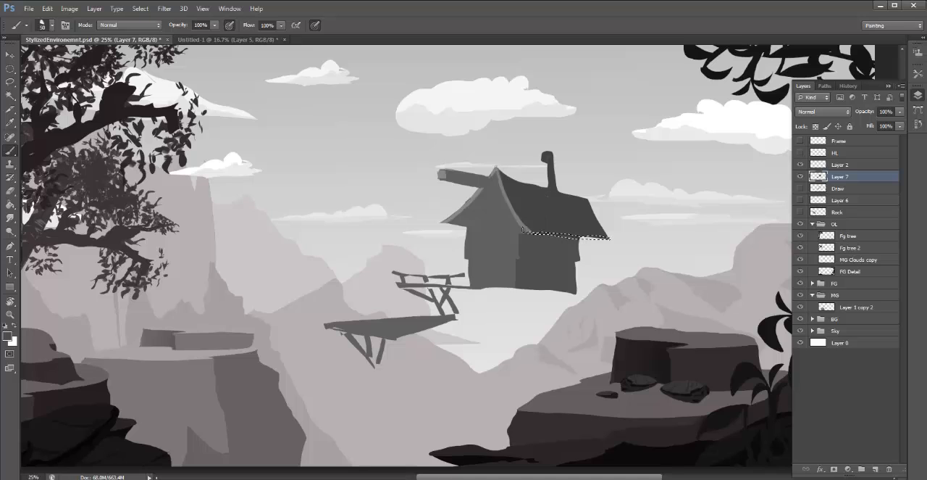
- Try painting the selected strip under the side roof in near-black 191717
{"action": "left_click", "coordinate": [8, 335]}
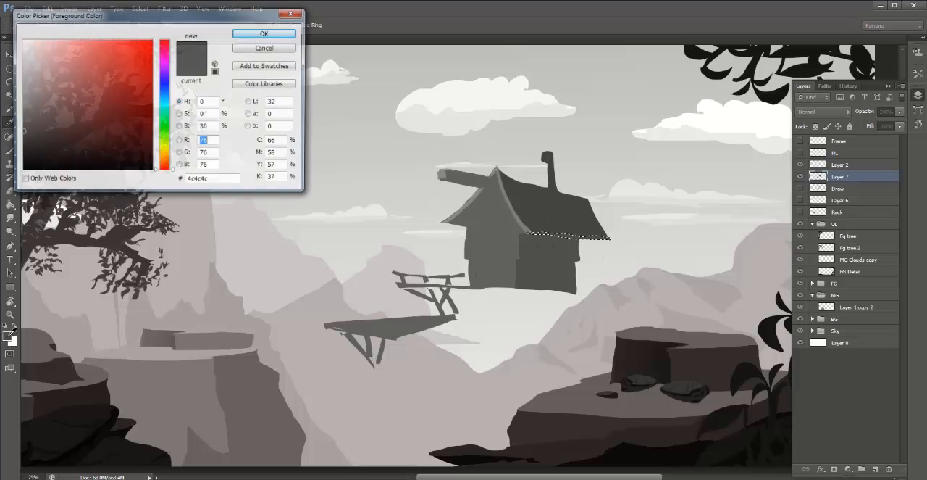
{"action": "left_click", "coordinate": [265, 33]}
{"action": "left_click_drag", "start_coordinate": [549, 234], "coordinate": [524, 230]}
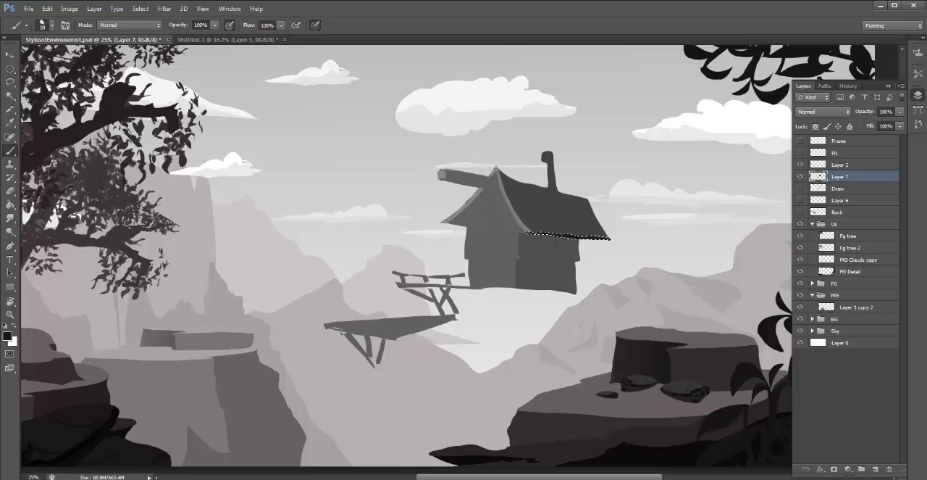
{"action": "key", "text": "ctrl+d"}
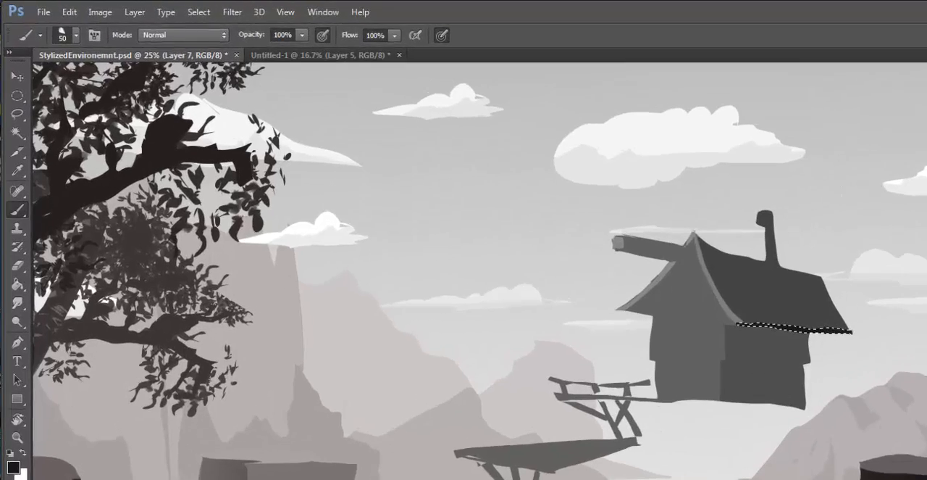
- Repaint the strip under the side roof in a lighter grey and darken it with Levels midtones at 0.83
{"action": "left_click", "coordinate": [11, 399]}
{"action": "mouse_move", "coordinate": [50, 164]}
{"action": "left_mouse_down"}
{"action": "mouse_move", "coordinate": [39, 188]}
{"action": "mouse_move", "coordinate": [43, 178]}
{"action": "left_mouse_up"}
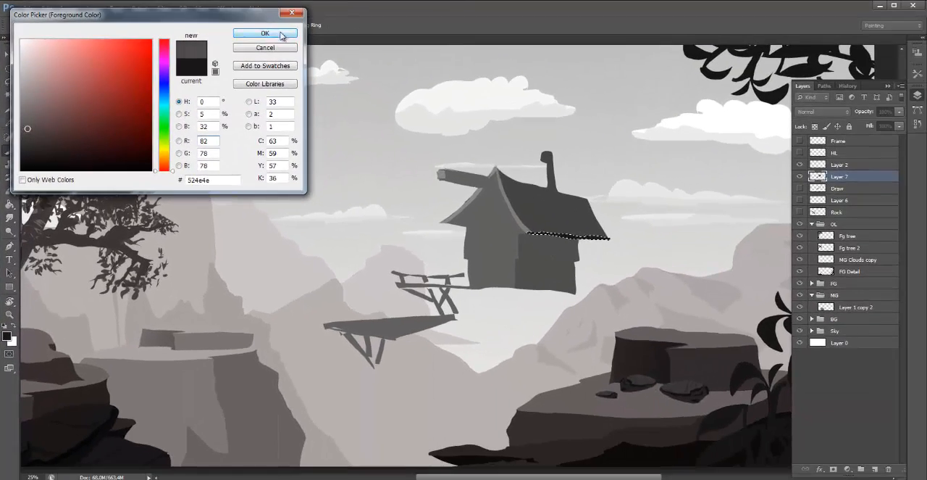
{"action": "left_click", "coordinate": [266, 33]}
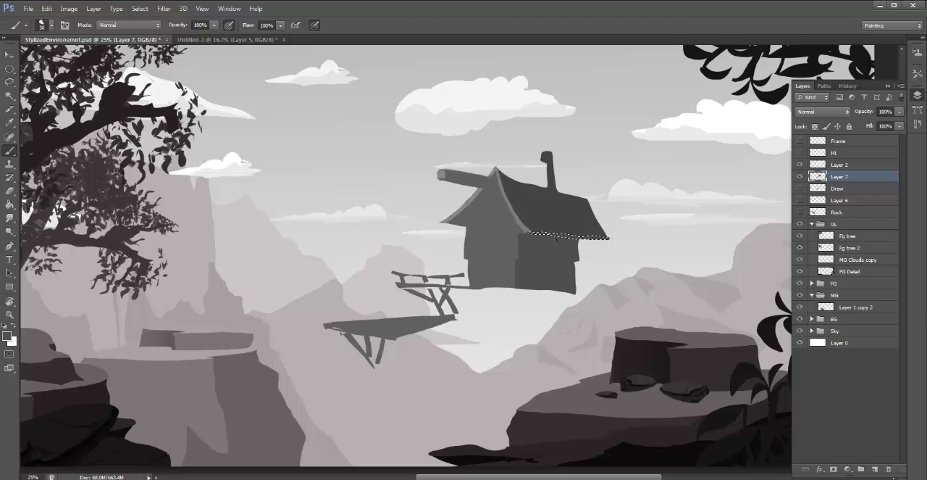
{"action": "key", "text": "ctrl+d"}
{"action": "key", "text": "ctrl+shift+d"}
{"action": "key", "text": "ctrl+l"}
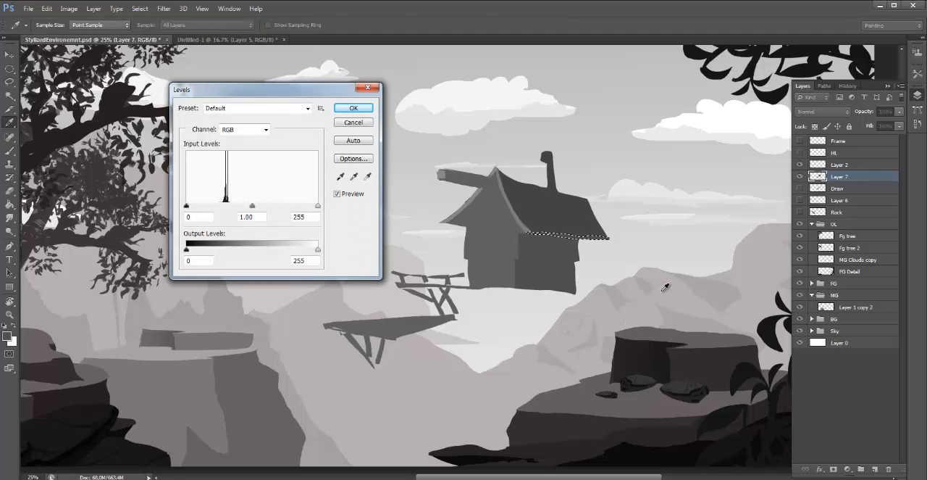
{"action": "key", "text": "ctrl+h"}
{"action": "left_click_drag", "start_coordinate": [253, 206], "coordinate": [262, 206]}
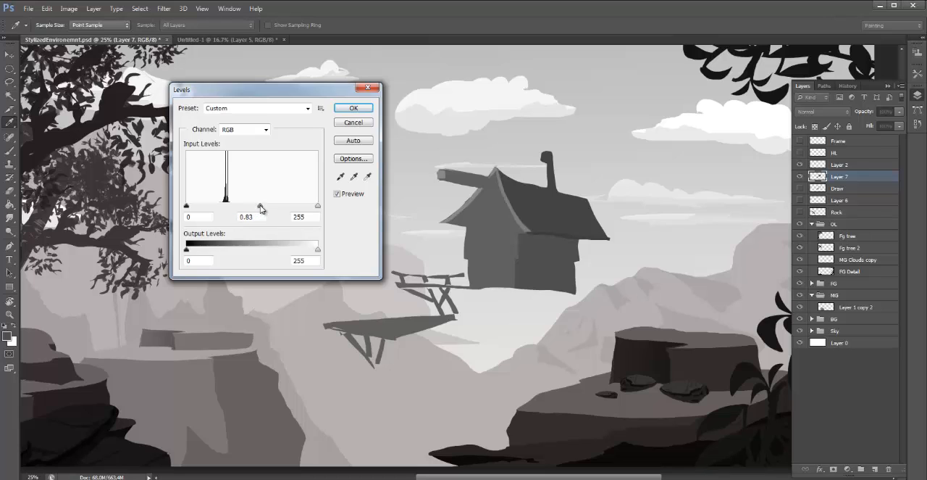
{"action": "left_click", "coordinate": [353, 108]}
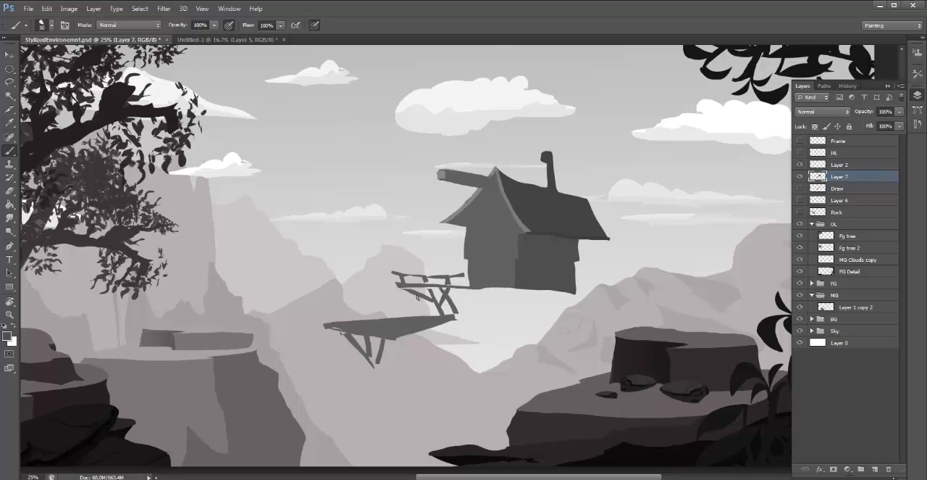
- Lasso the thin areas around the railing, the walkway edge and the lower platform's tip, fill them with the silhouette grey, and deselect
{"action": "scroll", "coordinate": [420, 298], "scroll_direction": "up", "scroll_amount": 1}
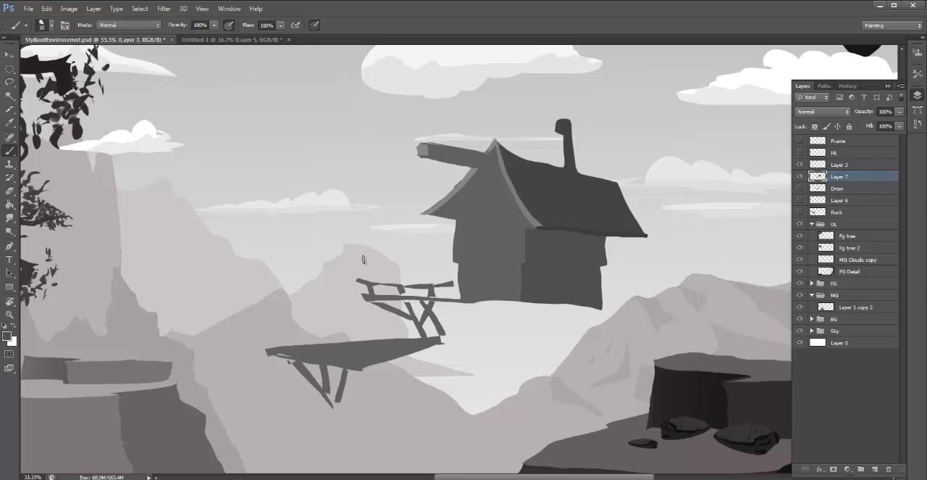
{"action": "key", "text": "l"}
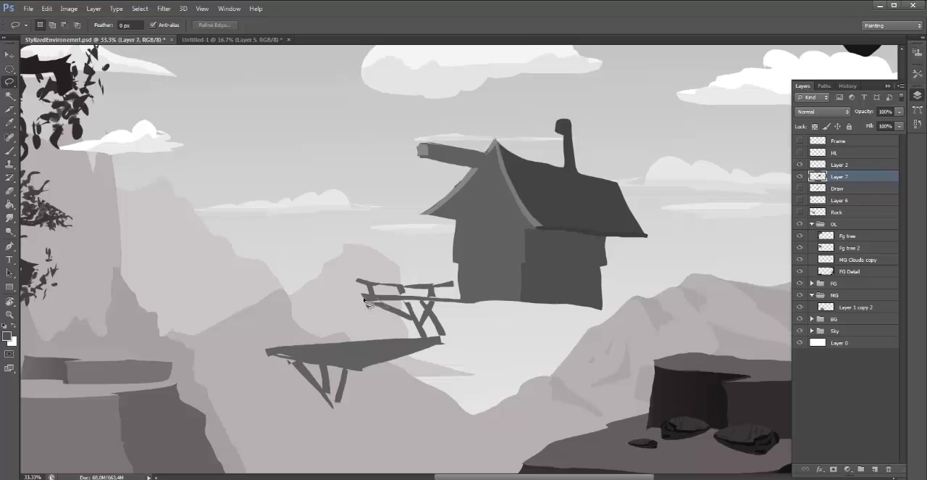
{"action": "mouse_move", "coordinate": [365, 301]}
{"action": "left_mouse_down"}
{"action": "mouse_move", "coordinate": [402, 310]}
{"action": "mouse_move", "coordinate": [402, 300]}
{"action": "mouse_move", "coordinate": [411, 304]}
{"action": "mouse_move", "coordinate": [403, 298]}
{"action": "mouse_move", "coordinate": [425, 301]}
{"action": "mouse_move", "coordinate": [423, 288]}
{"action": "mouse_move", "coordinate": [409, 284]}
{"action": "mouse_move", "coordinate": [400, 302]}
{"action": "mouse_move", "coordinate": [377, 294]}
{"action": "left_mouse_up"}
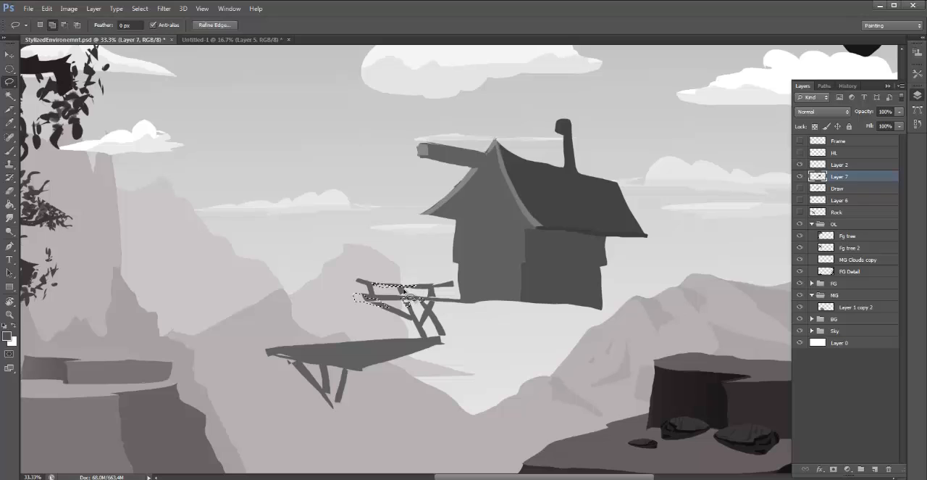
{"action": "mouse_move", "coordinate": [433, 287]}
{"action": "left_mouse_down"}
{"action": "mouse_move", "coordinate": [464, 281]}
{"action": "mouse_move", "coordinate": [436, 289]}
{"action": "left_mouse_up"}
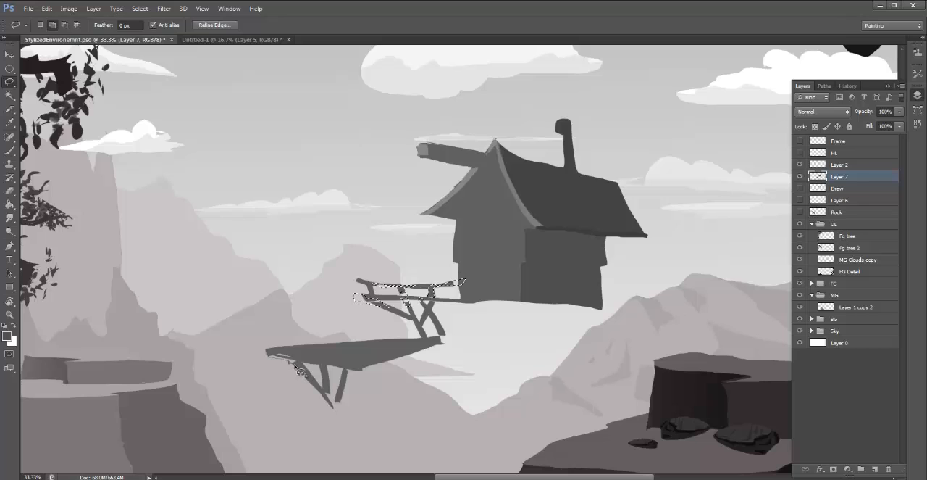
{"action": "mouse_move", "coordinate": [299, 372]}
{"action": "left_mouse_down"}
{"action": "mouse_move", "coordinate": [275, 354]}
{"action": "mouse_move", "coordinate": [304, 364]}
{"action": "left_mouse_up"}
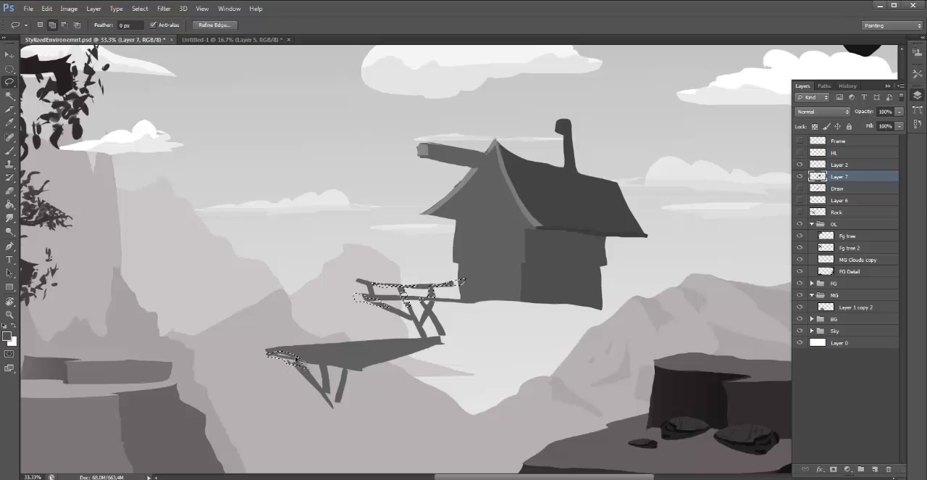
{"action": "key", "text": "b"}
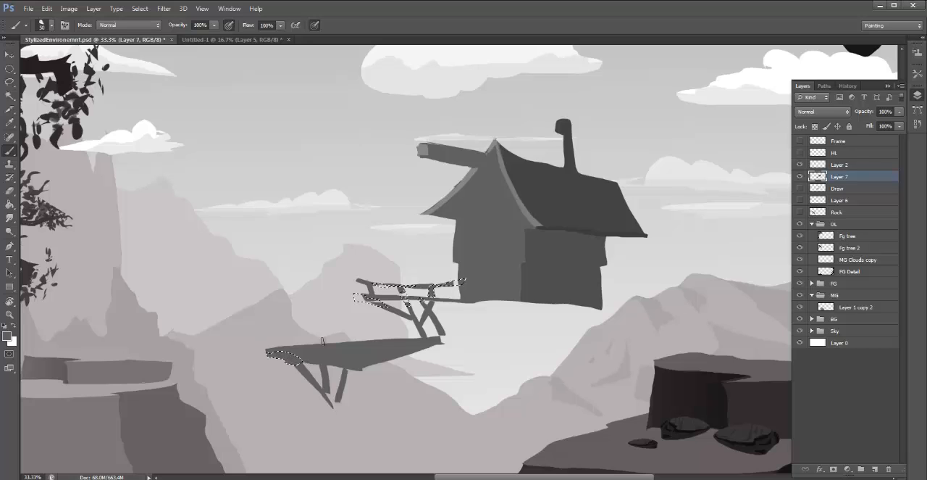
{"action": "mouse_move", "coordinate": [357, 297]}
{"action": "left_mouse_down"}
{"action": "mouse_move", "coordinate": [387, 303]}
{"action": "mouse_move", "coordinate": [368, 311]}
{"action": "left_mouse_up"}
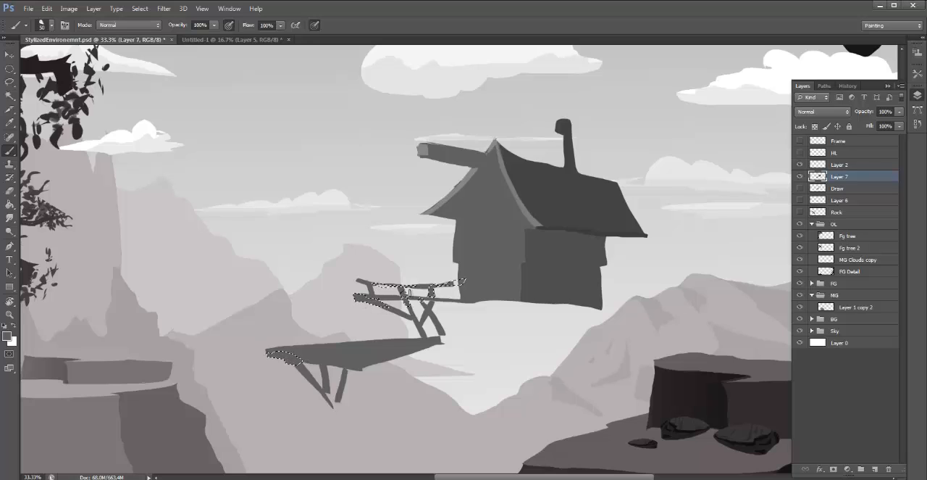
{"action": "left_click_drag", "start_coordinate": [430, 309], "coordinate": [432, 292]}
{"action": "key", "text": "ctrl+d"}
{"action": "key", "text": "l"}
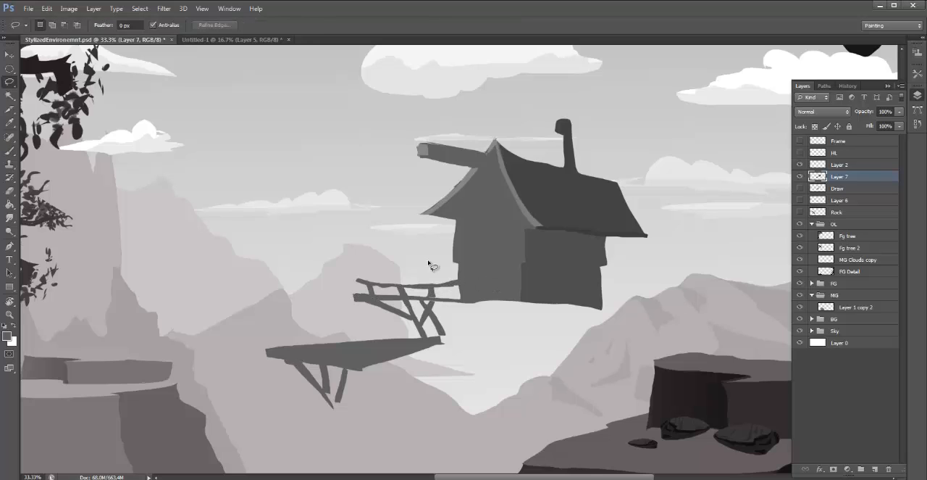
{"action": "key", "text": "b"}
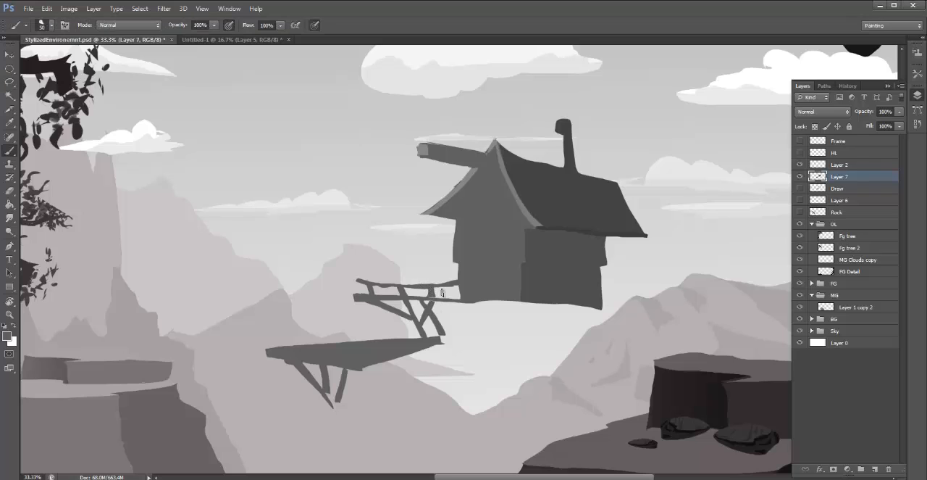
{"action": "left_click", "coordinate": [434, 291], "text": "alt"}
- Lasso the railing posts, support struts and lower platform's side edge, darken them with Levels midtones at 0.84, and deselect
{"action": "key", "text": "l"}
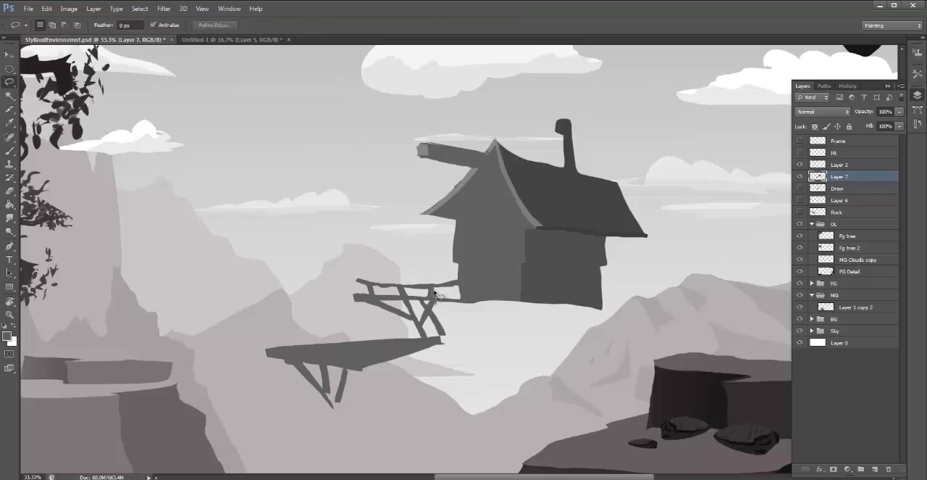
{"action": "left_click_drag", "start_coordinate": [434, 292], "coordinate": [404, 296]}
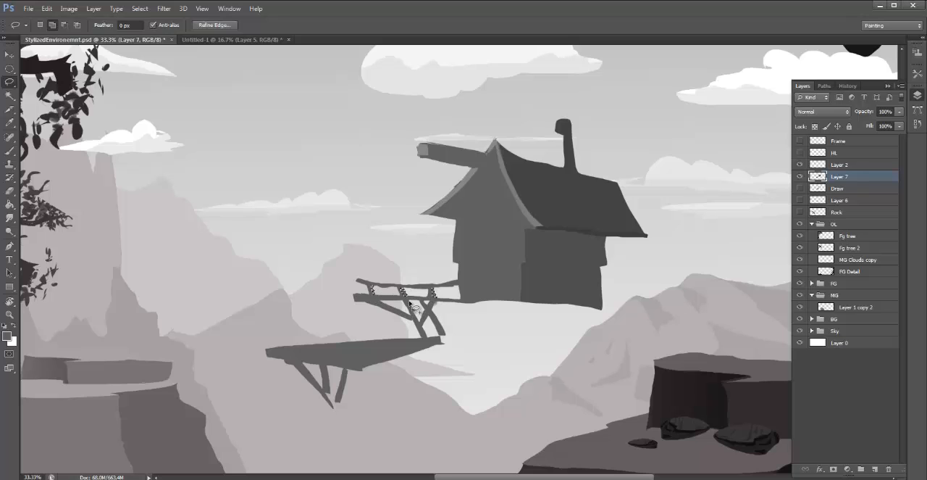
{"action": "left_click_drag", "start_coordinate": [371, 286], "coordinate": [373, 297]}
{"action": "mouse_move", "coordinate": [418, 324]}
{"action": "left_mouse_down"}
{"action": "mouse_move", "coordinate": [374, 301]}
{"action": "mouse_move", "coordinate": [417, 309]}
{"action": "left_mouse_up"}
{"action": "mouse_move", "coordinate": [418, 317]}
{"action": "left_mouse_down"}
{"action": "mouse_move", "coordinate": [407, 297]}
{"action": "mouse_move", "coordinate": [432, 313]}
{"action": "mouse_move", "coordinate": [443, 339]}
{"action": "mouse_move", "coordinate": [439, 310]}
{"action": "left_mouse_up"}
{"action": "mouse_move", "coordinate": [360, 369]}
{"action": "left_mouse_down"}
{"action": "mouse_move", "coordinate": [445, 339]}
{"action": "mouse_move", "coordinate": [357, 374]}
{"action": "mouse_move", "coordinate": [360, 357]}
{"action": "mouse_move", "coordinate": [330, 373]}
{"action": "mouse_move", "coordinate": [325, 365]}
{"action": "mouse_move", "coordinate": [331, 397]}
{"action": "mouse_move", "coordinate": [334, 366]}
{"action": "mouse_move", "coordinate": [348, 374]}
{"action": "mouse_move", "coordinate": [338, 405]}
{"action": "mouse_move", "coordinate": [348, 373]}
{"action": "mouse_move", "coordinate": [285, 360]}
{"action": "mouse_move", "coordinate": [306, 364]}
{"action": "mouse_move", "coordinate": [334, 407]}
{"action": "mouse_move", "coordinate": [304, 370]}
{"action": "left_mouse_up"}
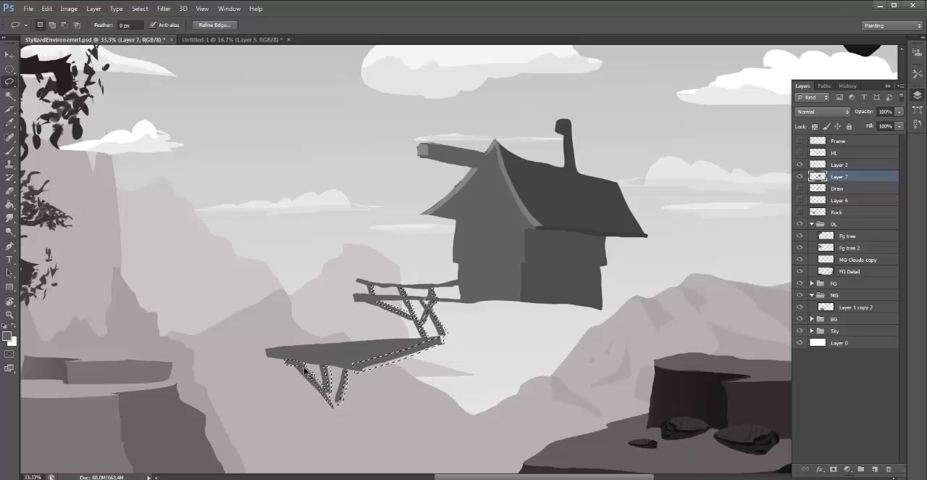
{"action": "key", "text": "ctrl+l"}
{"action": "mouse_move", "coordinate": [252, 206]}
{"action": "left_mouse_down"}
{"action": "mouse_move", "coordinate": [272, 208]}
{"action": "mouse_move", "coordinate": [262, 213]}
{"action": "left_mouse_up"}
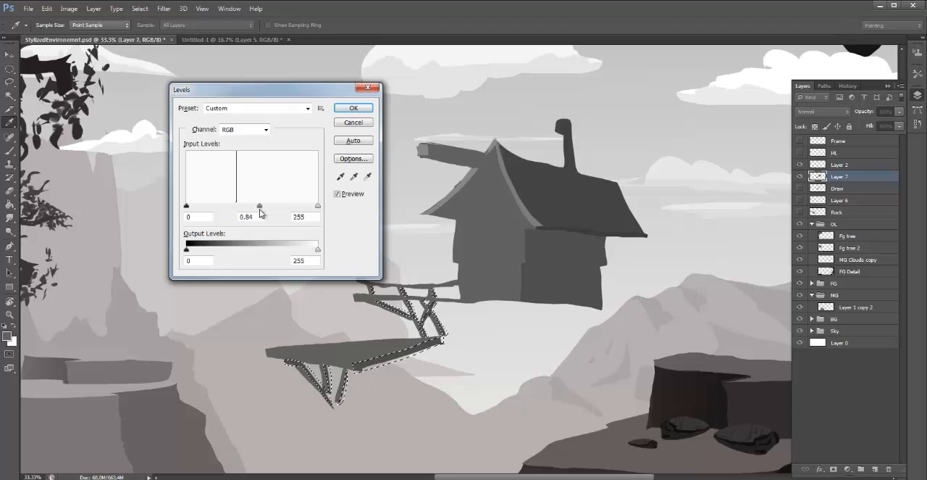
{"action": "left_click", "coordinate": [353, 108]}
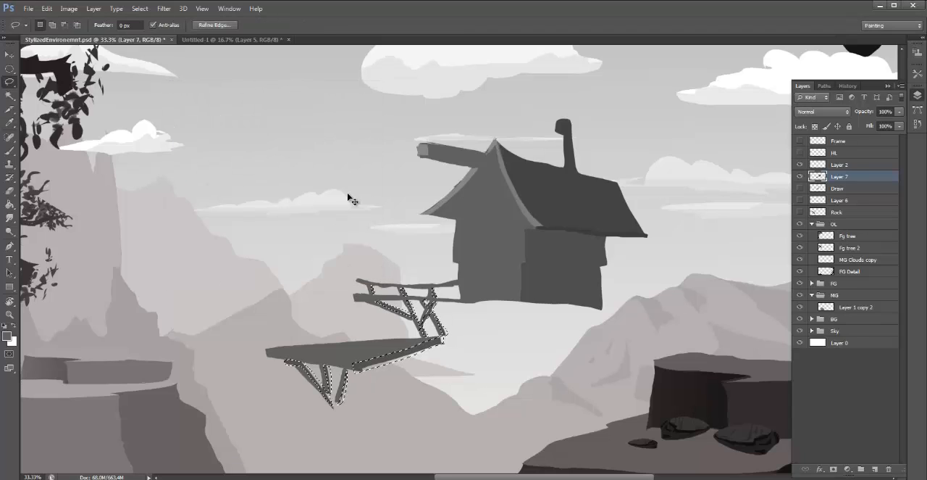
{"action": "key", "text": "ctrl+d"}
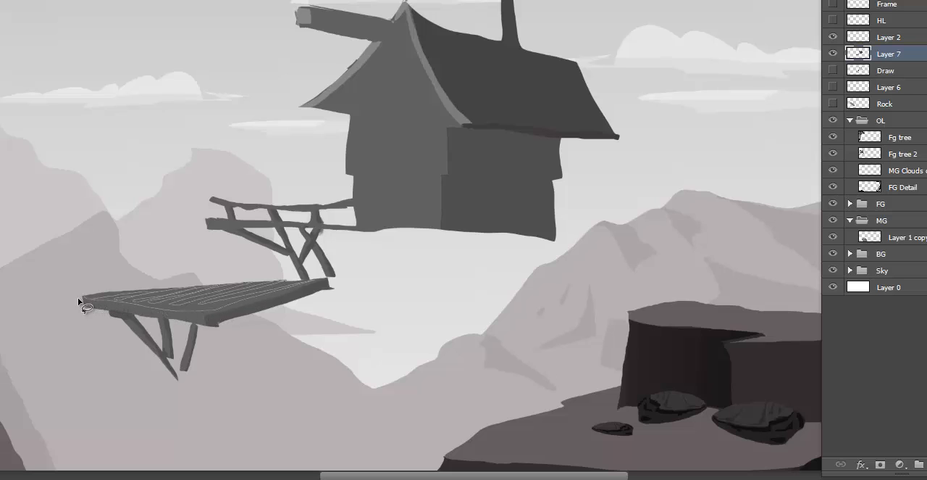
- Lasso narrow plank stripes across the lower platform's top surface, lighten them with Levels midtones at 1.28, and deselect
{"action": "left_click_drag", "start_coordinate": [78, 299], "coordinate": [83, 293]}
{"action": "key", "text": "ctrl+l"}
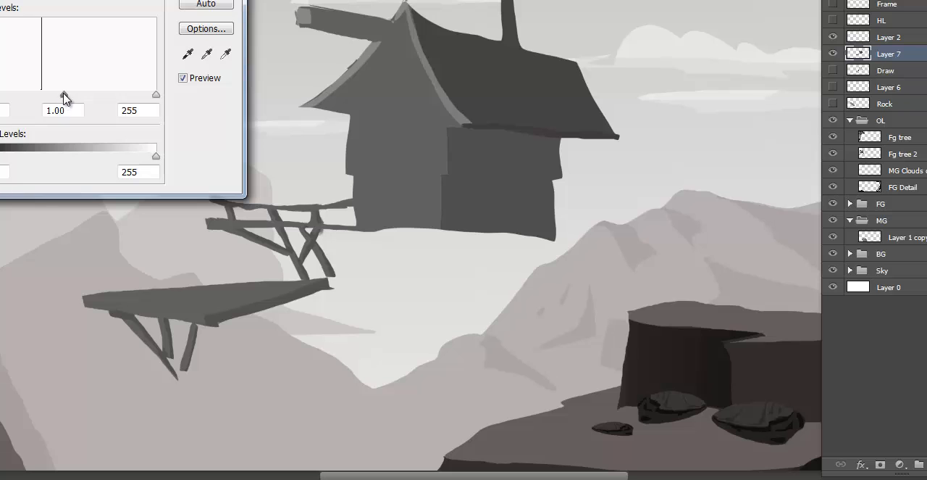
{"action": "left_click_drag", "start_coordinate": [64, 95], "coordinate": [51, 98]}
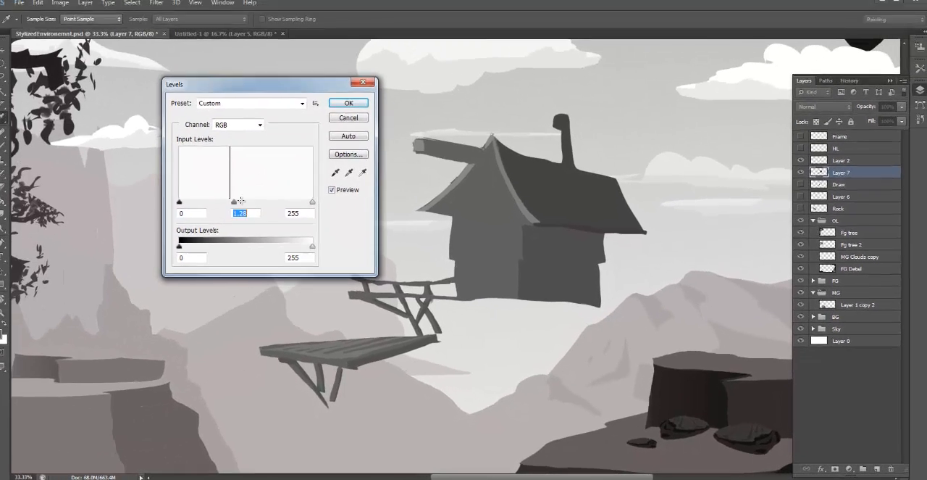
{"action": "left_click", "coordinate": [349, 103]}
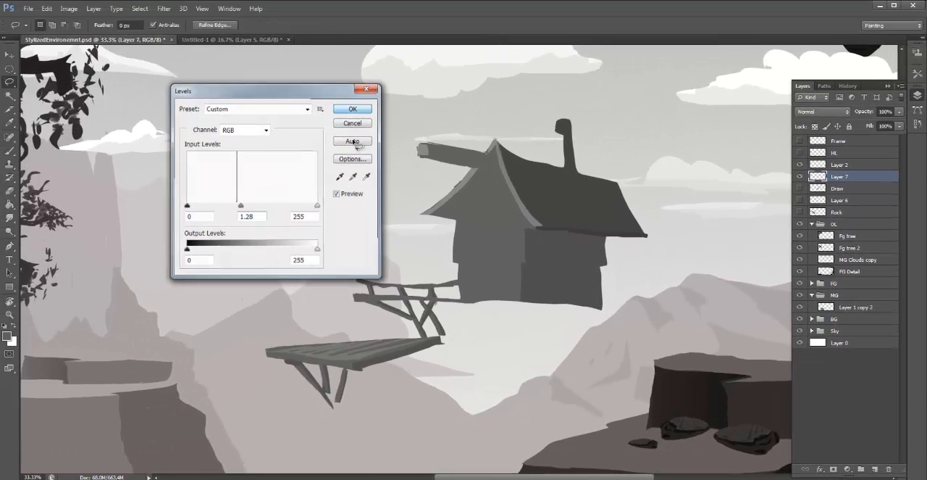
{"action": "key", "text": "ctrl+d"}
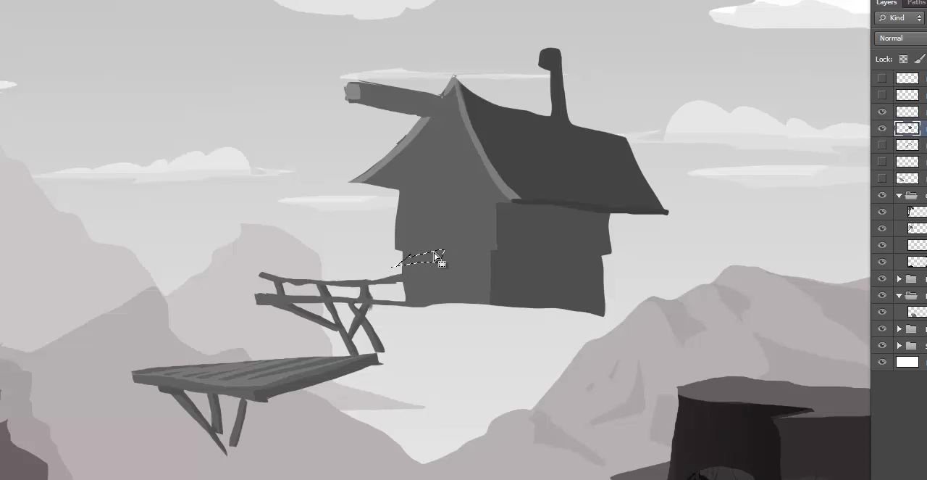
- Lighten a tapered strip on the front wall above the railing with Levels midtones at 1.66, paint out its outer tip, and deselect
{"action": "key", "text": "ctrl+l"}
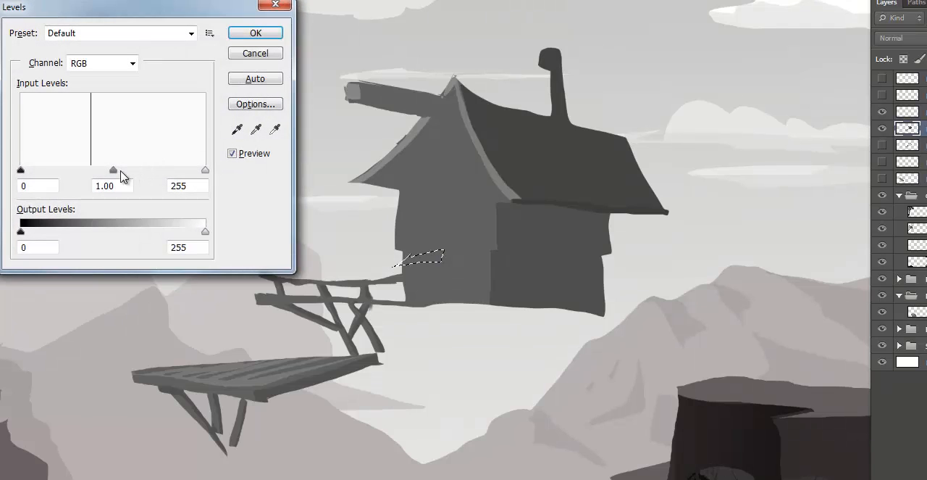
{"action": "left_click_drag", "start_coordinate": [116, 174], "coordinate": [81, 181]}
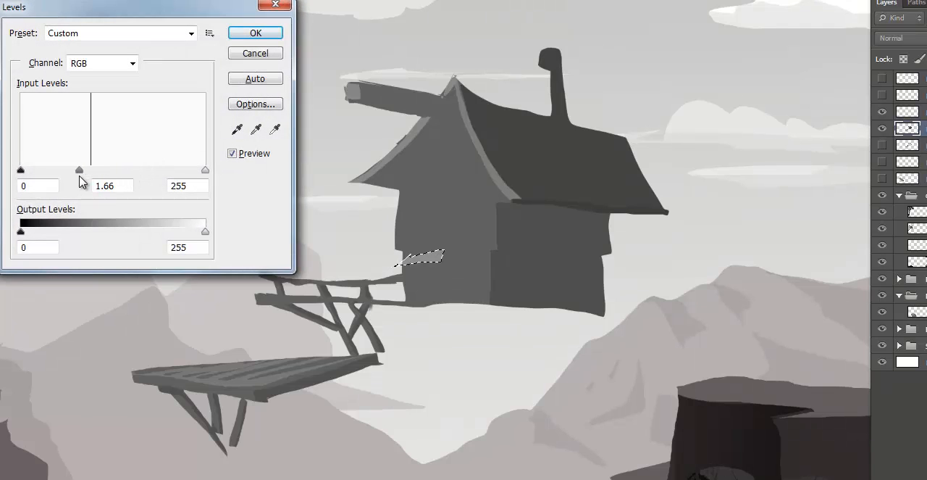
{"action": "left_click", "coordinate": [255, 33]}
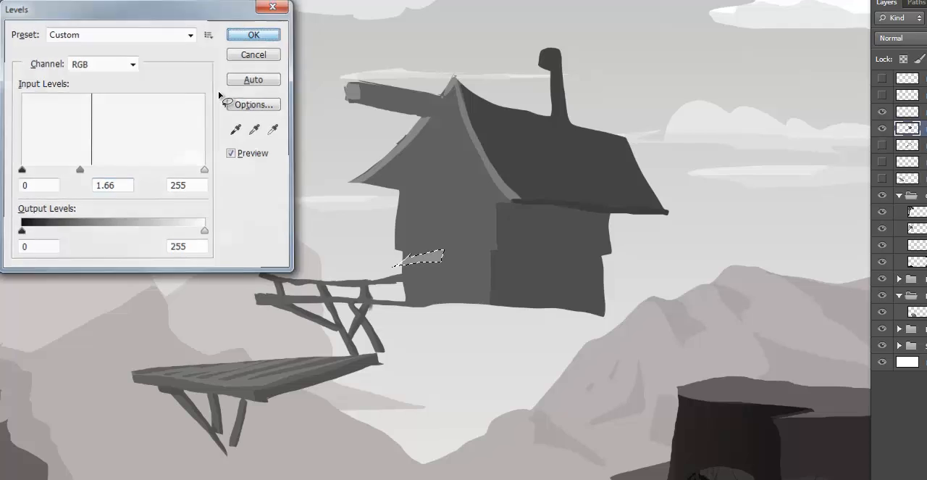
{"action": "key", "text": "b"}
{"action": "left_click", "coordinate": [432, 255], "text": "alt"}
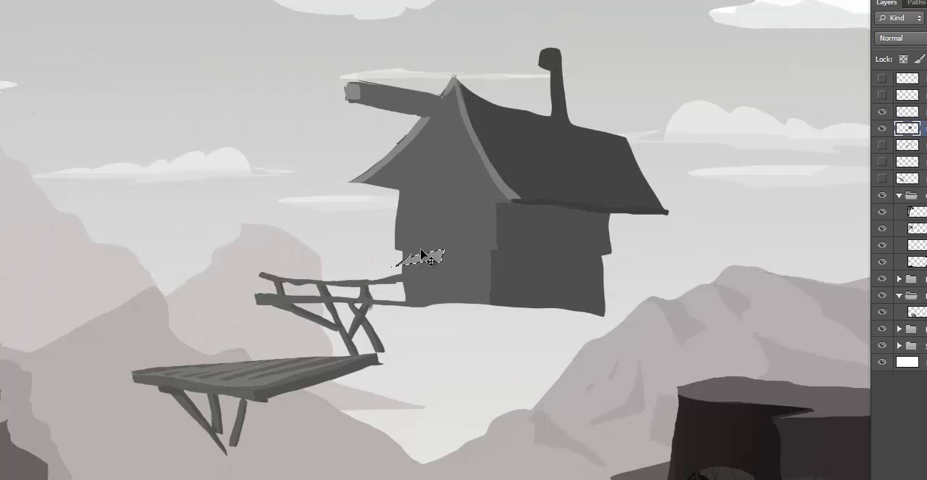
{"action": "key", "text": "ctrl+d"}
- Darken the selected end face of the small awning above the door with Levels midtones at 0.76
{"action": "key", "text": "ctrl+l"}
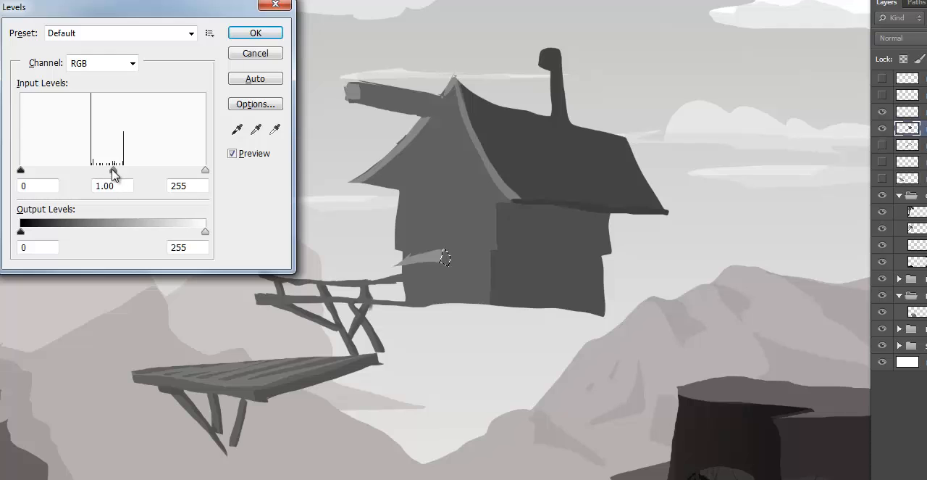
{"action": "left_click_drag", "start_coordinate": [113, 170], "coordinate": [129, 171]}
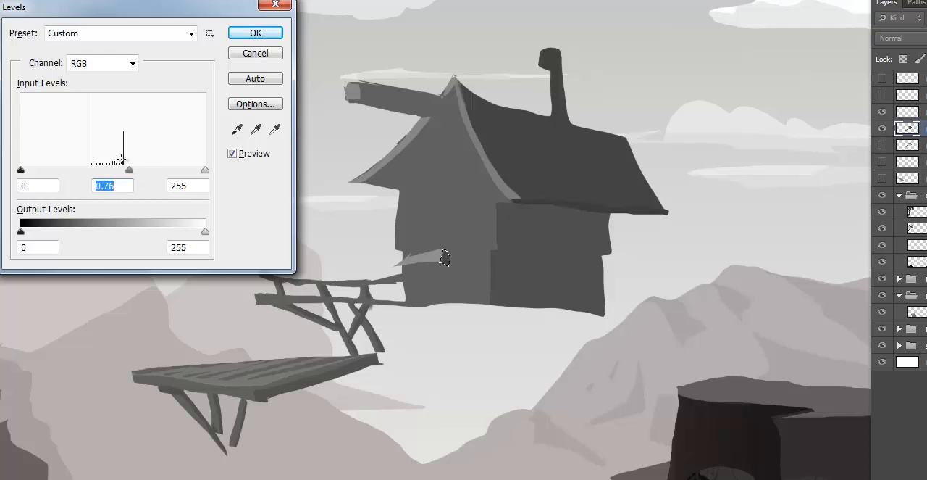
{"action": "left_click", "coordinate": [263, 38]}
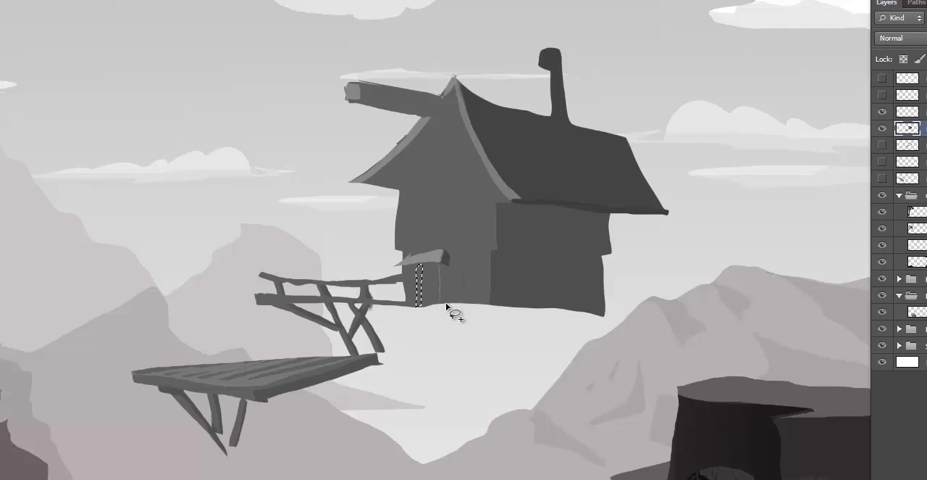
- Lasso the two vertical door posts under the awning, lighten them with Levels midtones at 1.15, and deselect
{"action": "mouse_move", "coordinate": [441, 304]}
{"action": "left_mouse_down"}
{"action": "mouse_move", "coordinate": [446, 263]}
{"action": "mouse_move", "coordinate": [442, 288]}
{"action": "left_mouse_up"}
{"action": "key", "text": "ctrl+l"}
{"action": "mouse_move", "coordinate": [113, 170]}
{"action": "left_mouse_down"}
{"action": "mouse_move", "coordinate": [124, 174]}
{"action": "mouse_move", "coordinate": [106, 170]}
{"action": "left_mouse_up"}
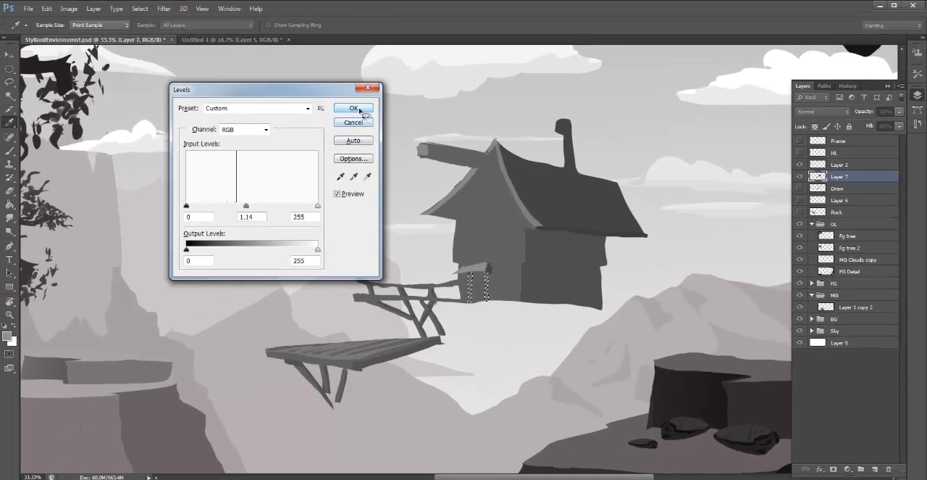
{"action": "left_click", "coordinate": [255, 32]}
{"action": "key", "text": "ctrl+d"}
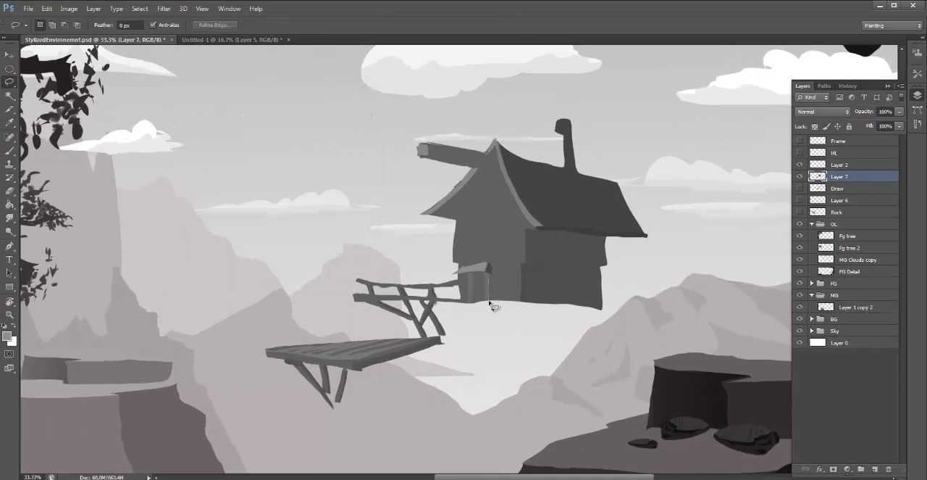
- Lasso thin shadow strips along the door posts, paint them with the dark grey sampled from the awning's end face, and deselect
{"action": "left_click_drag", "start_coordinate": [495, 288], "coordinate": [490, 268]}
{"action": "key", "text": "b"}
{"action": "left_click", "coordinate": [493, 262], "text": "alt"}
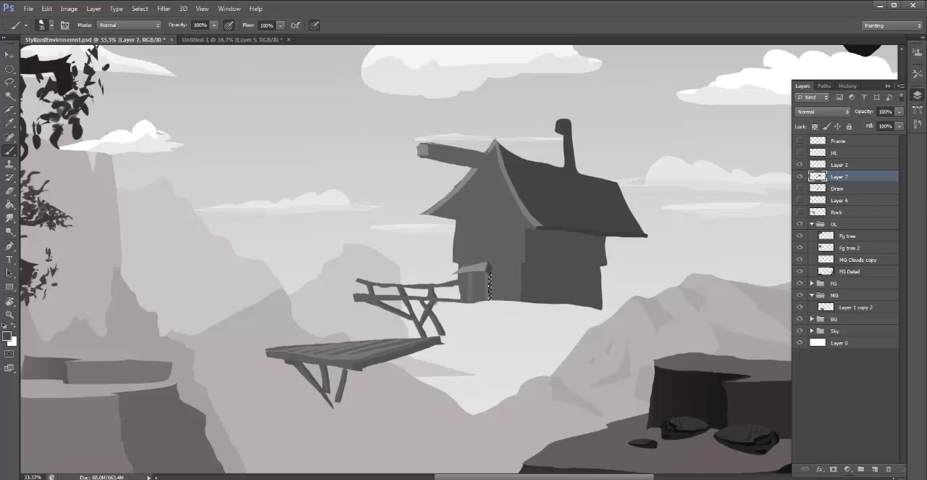
{"action": "mouse_move", "coordinate": [490, 305]}
{"action": "left_mouse_down"}
{"action": "mouse_move", "coordinate": [491, 279]}
{"action": "mouse_move", "coordinate": [477, 306]}
{"action": "mouse_move", "coordinate": [478, 276]}
{"action": "left_mouse_up"}
{"action": "key", "text": "l"}
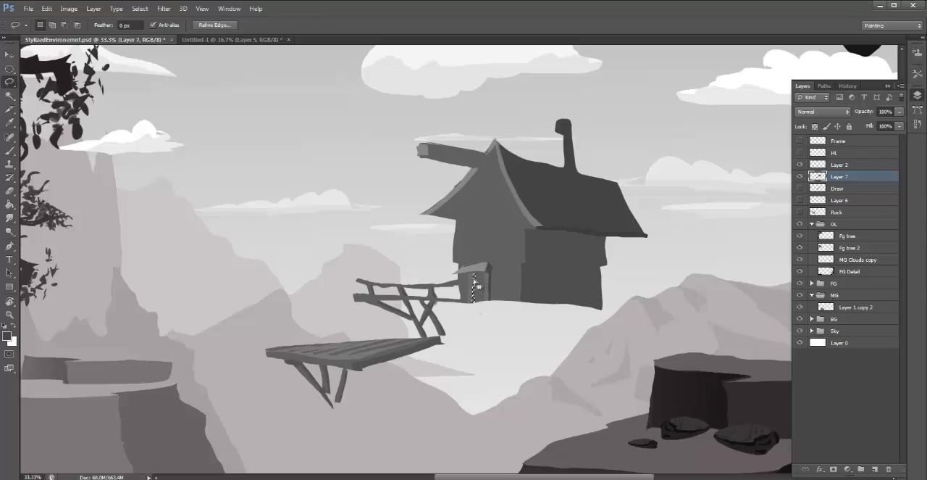
{"action": "key", "text": "b"}
{"action": "key", "text": "ctrl+d"}
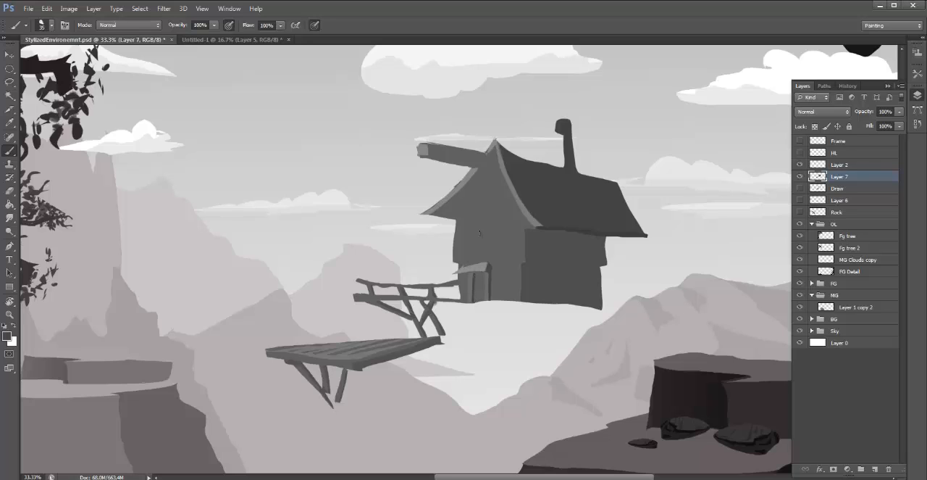
- Lasso small plank and crossbar gaps on the door between the posts and darken them with Levels midtones at 0.74
{"action": "key", "text": "l"}
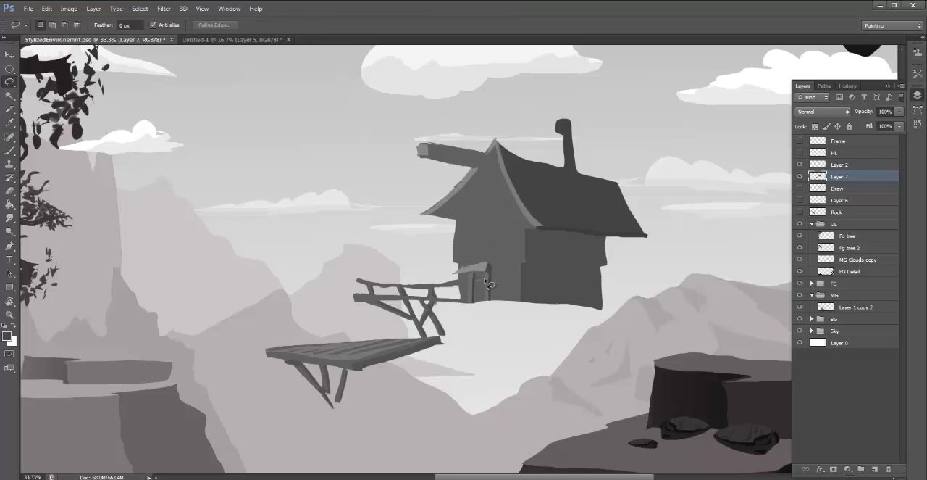
{"action": "left_click_drag", "start_coordinate": [479, 286], "coordinate": [481, 290]}
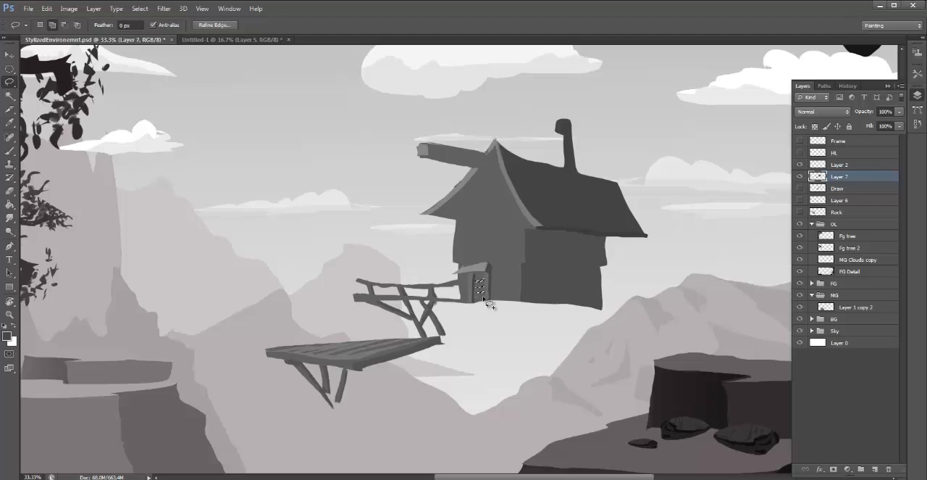
{"action": "mouse_move", "coordinate": [478, 278]}
{"action": "left_mouse_down"}
{"action": "mouse_move", "coordinate": [483, 304]}
{"action": "mouse_move", "coordinate": [482, 276]}
{"action": "left_mouse_up"}
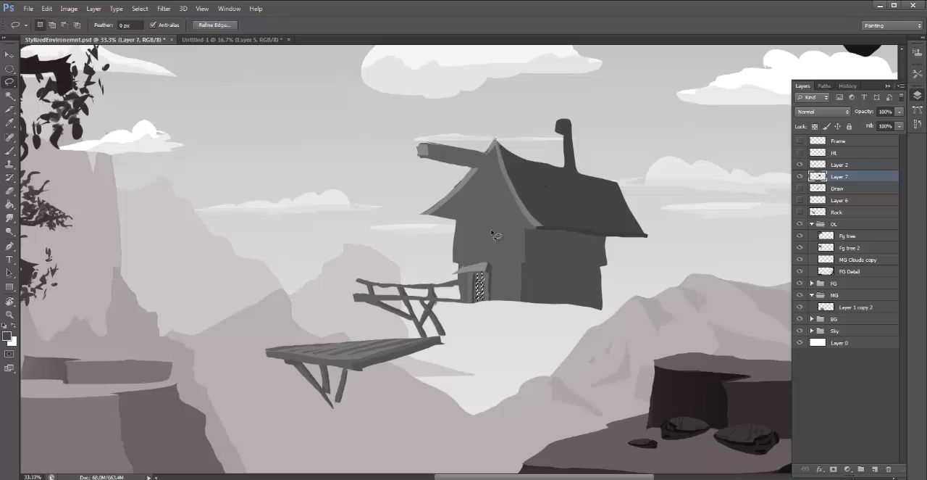
{"action": "key", "text": "ctrl+l"}
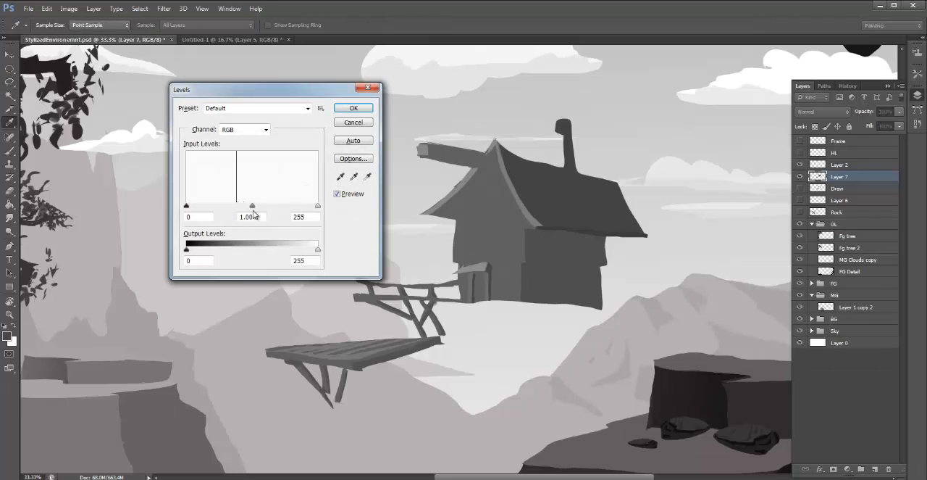
{"action": "mouse_move", "coordinate": [252, 204]}
{"action": "left_mouse_down"}
{"action": "mouse_move", "coordinate": [244, 210]}
{"action": "mouse_move", "coordinate": [266, 214]}
{"action": "left_mouse_up"}
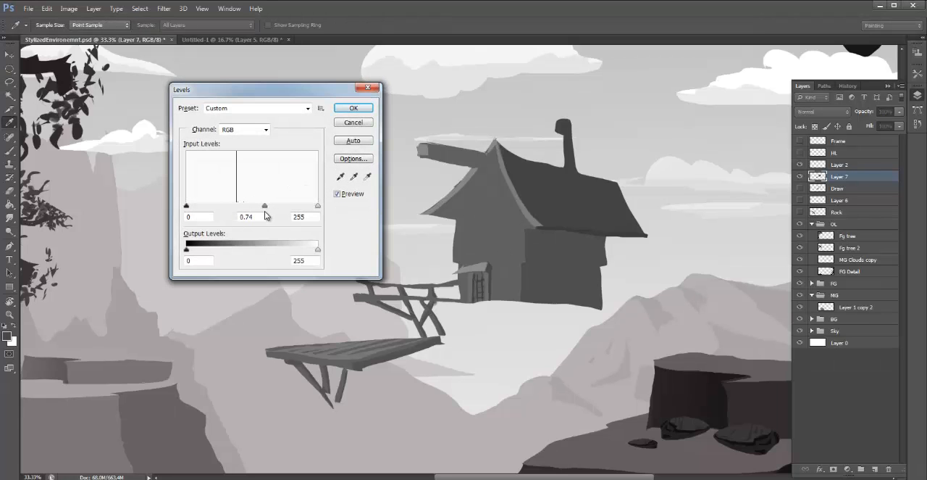
{"action": "left_click", "coordinate": [354, 108]}
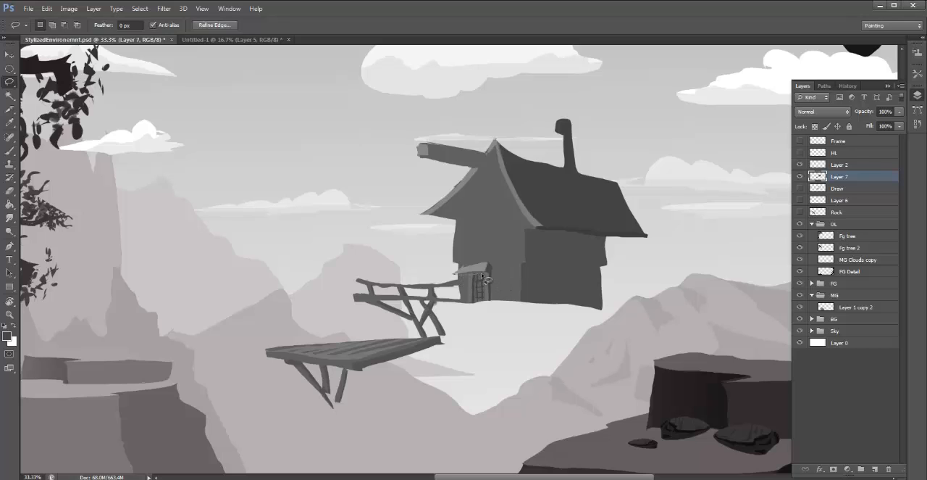
- Lasso a thin shadow strip under the door awning, paint it with dark grey sampled from the main roof, and deselect
{"action": "left_click_drag", "start_coordinate": [468, 278], "coordinate": [463, 271]}
{"action": "key", "text": "b"}
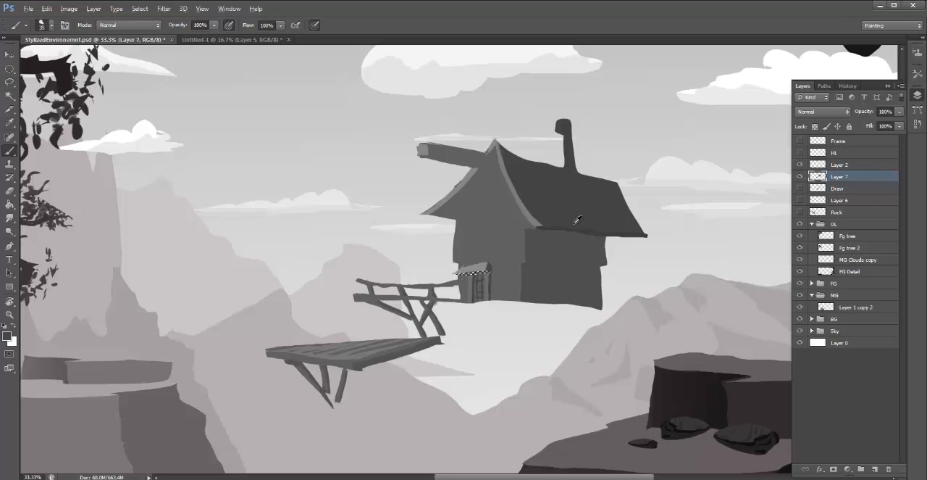
{"action": "left_click", "coordinate": [590, 226], "text": "alt"}
{"action": "key", "text": "ctrl+d"}
- Lasso the underside of the front roof overhang and the small area at the gable peak, darken them with Levels, and deselect
{"action": "key", "text": "l"}
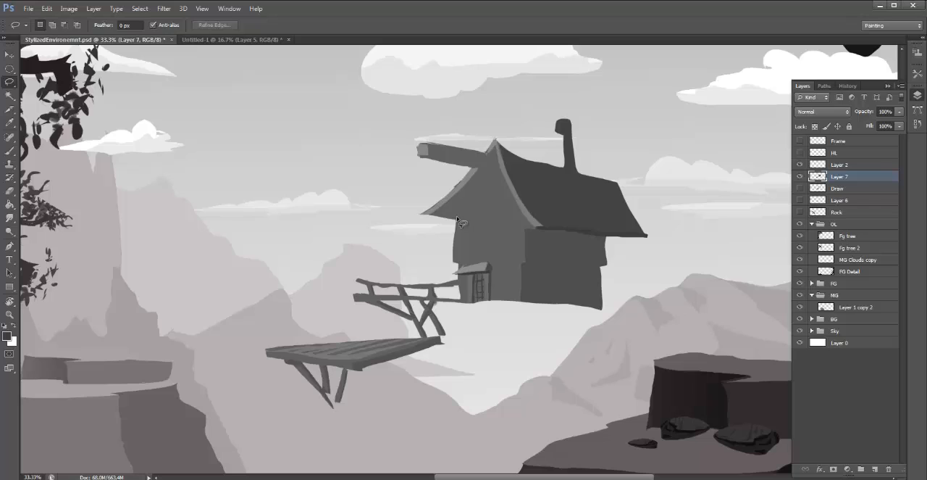
{"action": "mouse_move", "coordinate": [457, 219]}
{"action": "left_mouse_down"}
{"action": "mouse_move", "coordinate": [497, 172]}
{"action": "mouse_move", "coordinate": [479, 170]}
{"action": "mouse_move", "coordinate": [427, 215]}
{"action": "left_mouse_up"}
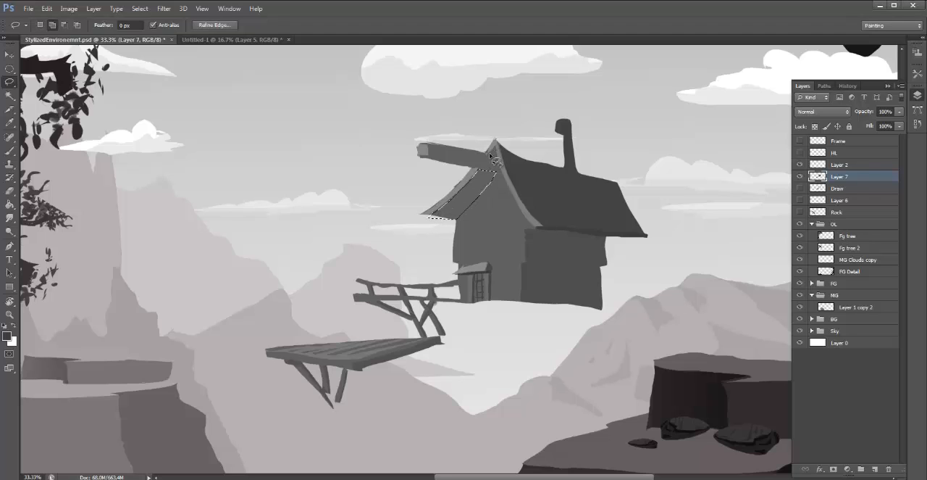
{"action": "left_click_drag", "start_coordinate": [497, 153], "coordinate": [491, 154]}
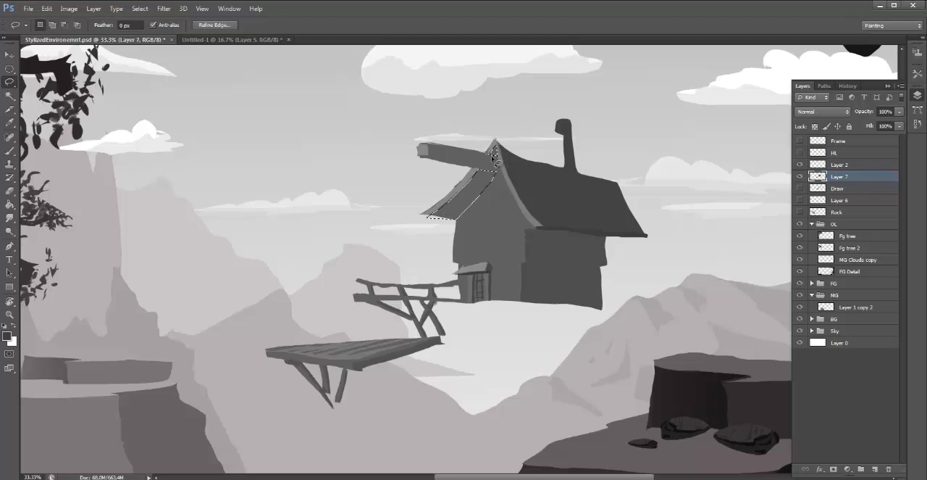
{"action": "key", "text": "ctrl+l"}
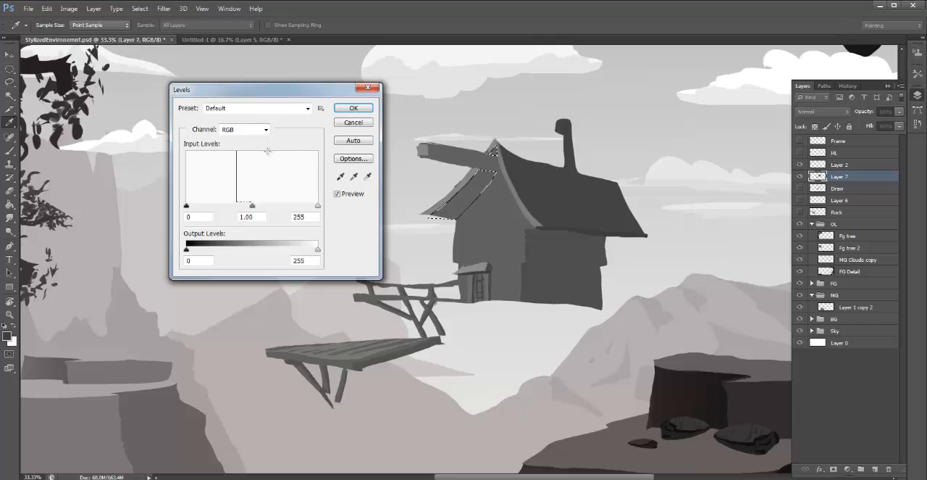
{"action": "left_click_drag", "start_coordinate": [251, 205], "coordinate": [267, 202]}
{"action": "left_click", "coordinate": [354, 107]}
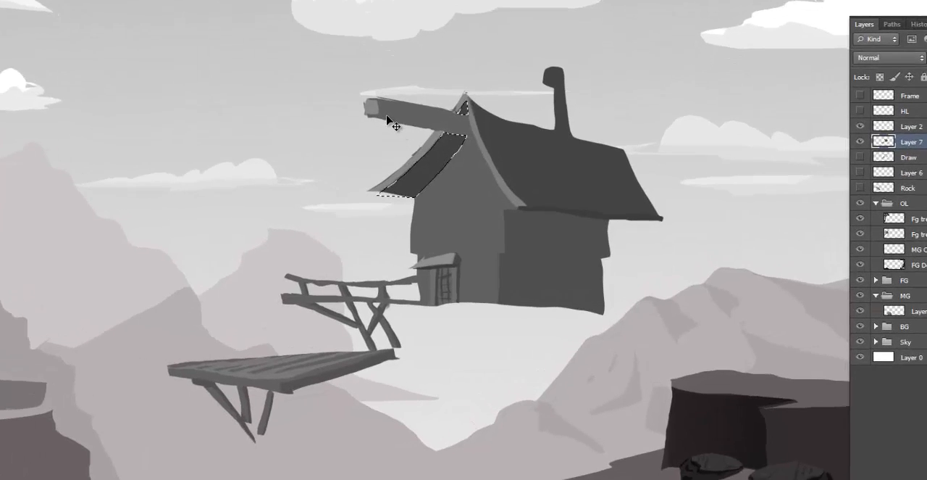
{"action": "key", "text": "ctrl+d"}
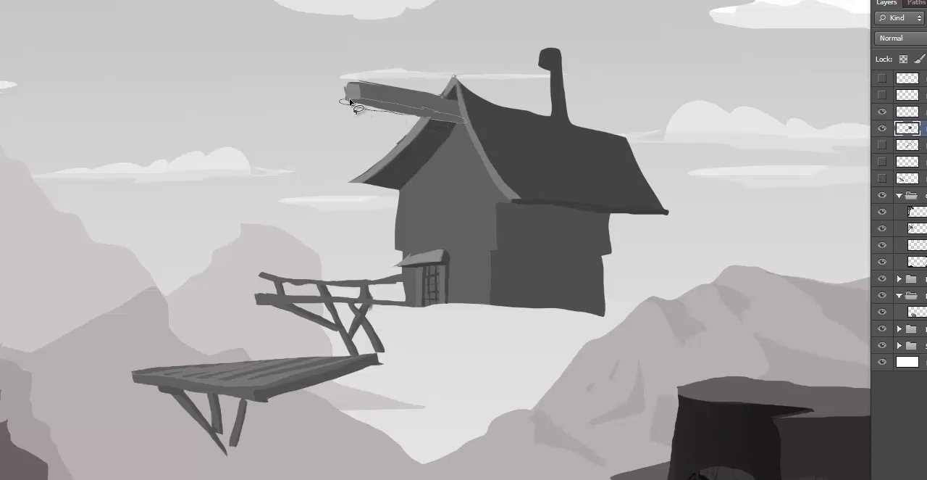
- Lasso the lower edge of the beam projecting from the gable and darken it with Levels midtones at 0.76
{"action": "left_click_drag", "start_coordinate": [373, 101], "coordinate": [378, 105]}
{"action": "key", "text": "ctrl+l"}
{"action": "left_click_drag", "start_coordinate": [114, 171], "coordinate": [130, 179]}
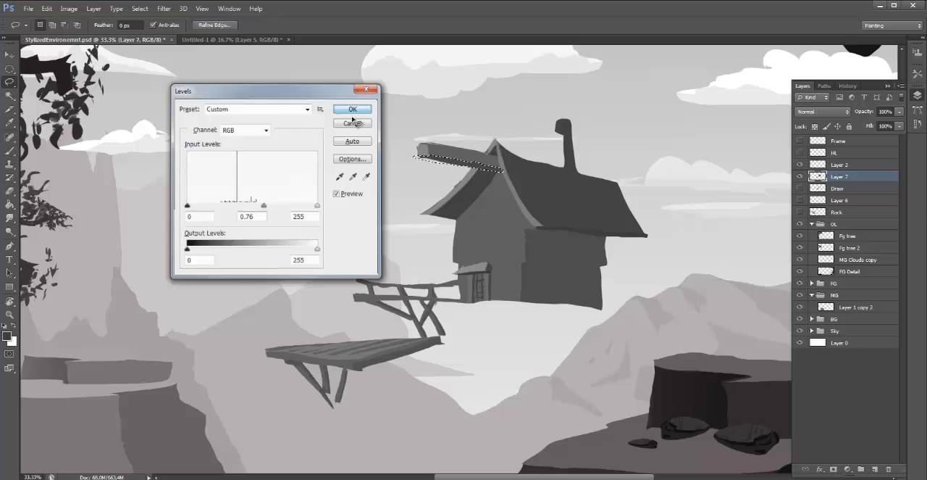
{"action": "left_click", "coordinate": [275, 48]}
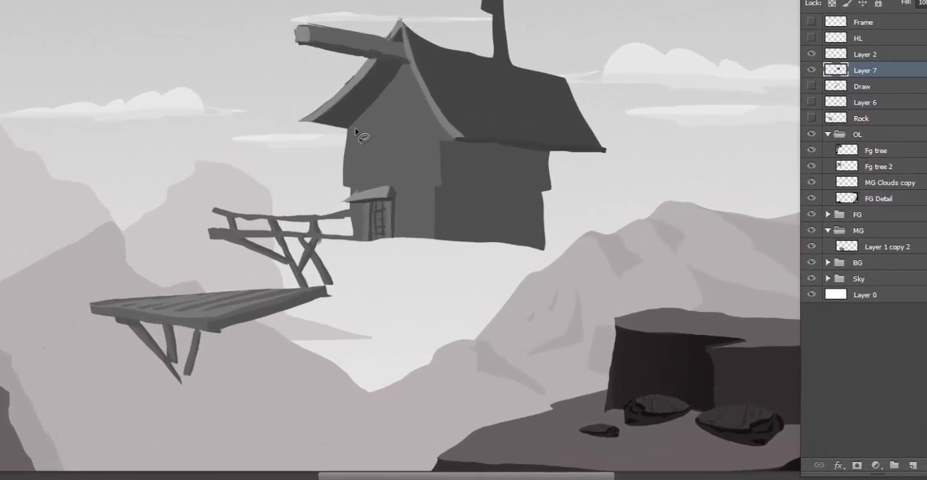
- Lasso a thin shadow line down the front wall and along the gable slope, darken it with Levels midtones at 0.73, and deselect
{"action": "mouse_move", "coordinate": [339, 118]}
{"action": "left_mouse_down"}
{"action": "mouse_move", "coordinate": [338, 178]}
{"action": "mouse_move", "coordinate": [341, 117]}
{"action": "left_mouse_up"}
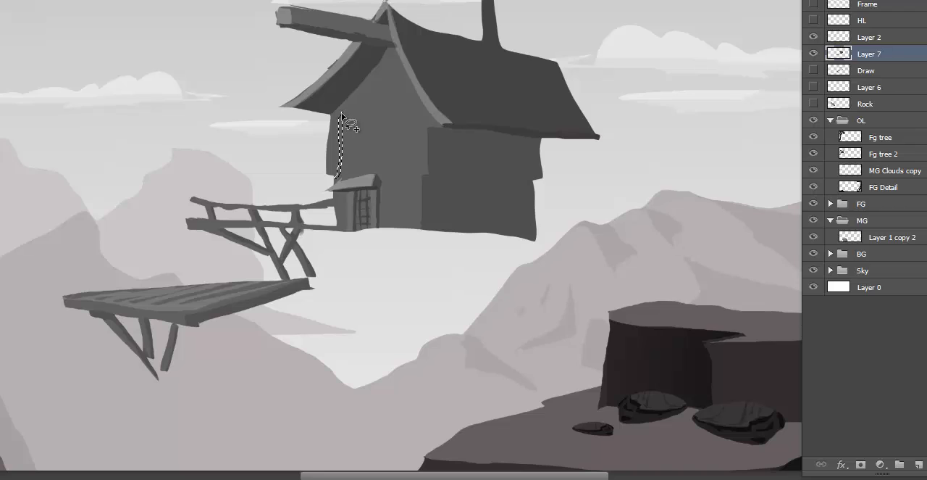
{"action": "left_click_drag", "start_coordinate": [397, 49], "coordinate": [341, 117]}
{"action": "key", "text": "ctrl+l"}
{"action": "left_click_drag", "start_coordinate": [42, 93], "coordinate": [66, 99]}
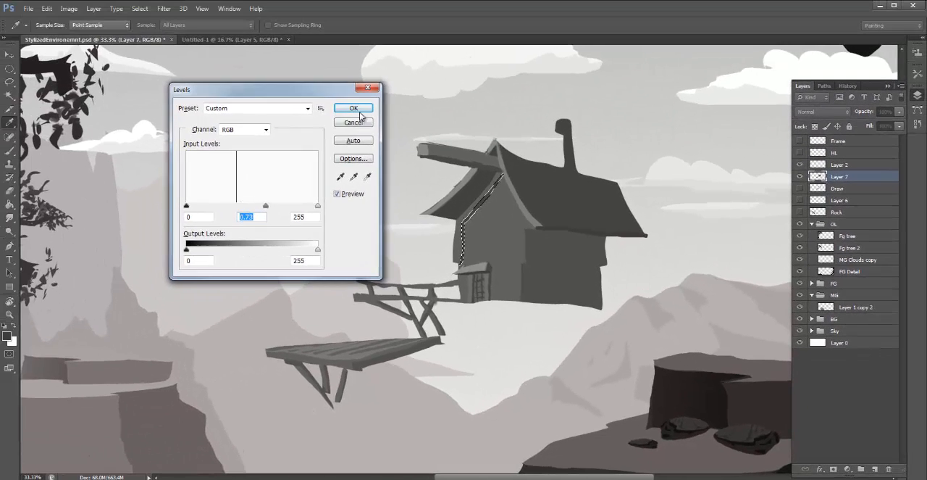
{"action": "left_click", "coordinate": [364, 106]}
{"action": "key", "text": "ctrl+d"}
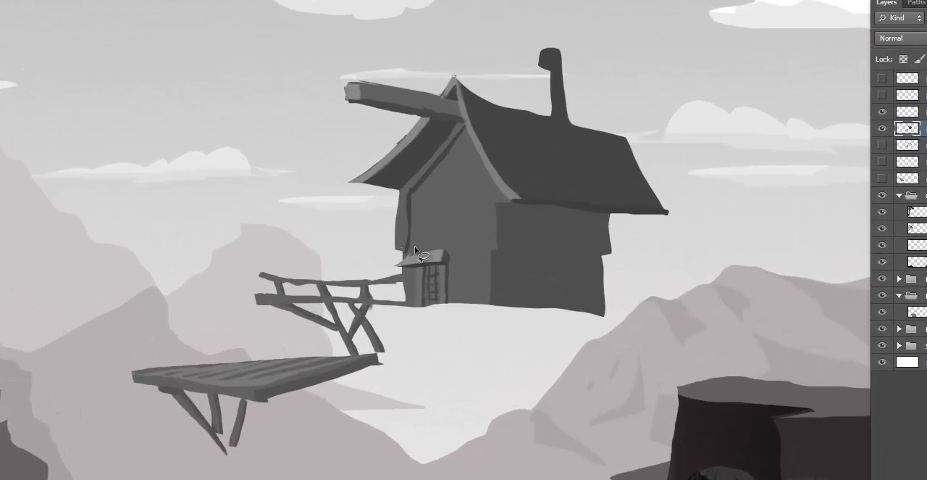
- Lasso a horizontal beam across the front wall just above the door awning, fill it with a lighter grey, and deselect
{"action": "left_click_drag", "start_coordinate": [487, 246], "coordinate": [503, 255]}
{"action": "mouse_move", "coordinate": [427, 247]}
{"action": "left_mouse_down"}
{"action": "mouse_move", "coordinate": [500, 239]}
{"action": "mouse_move", "coordinate": [496, 228]}
{"action": "mouse_move", "coordinate": [448, 237]}
{"action": "left_mouse_up"}
{"action": "mouse_move", "coordinate": [394, 248]}
{"action": "left_mouse_down"}
{"action": "mouse_move", "coordinate": [424, 235]}
{"action": "mouse_move", "coordinate": [432, 254]}
{"action": "mouse_move", "coordinate": [410, 257]}
{"action": "mouse_move", "coordinate": [411, 243]}
{"action": "mouse_move", "coordinate": [424, 251]}
{"action": "mouse_move", "coordinate": [492, 232]}
{"action": "mouse_move", "coordinate": [412, 245]}
{"action": "left_mouse_up"}
{"action": "left_click", "coordinate": [432, 256], "text": "alt"}
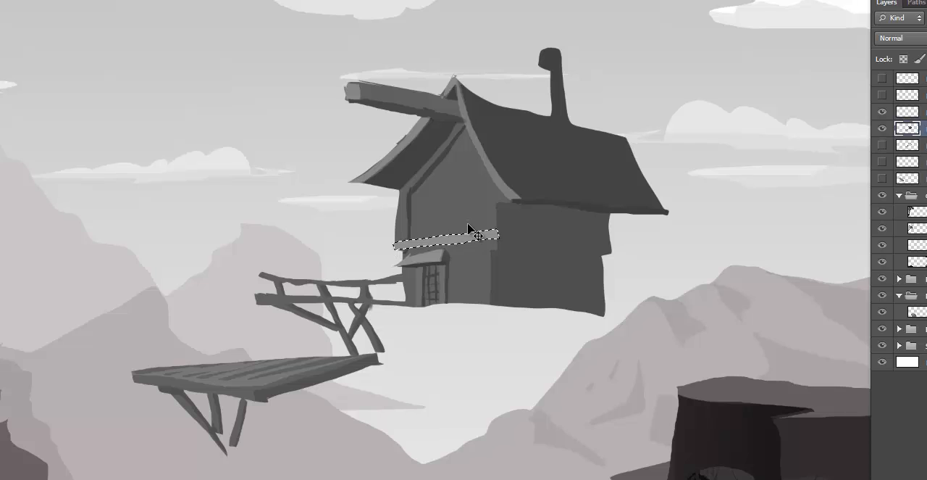
{"action": "key", "text": "ctrl+d"}
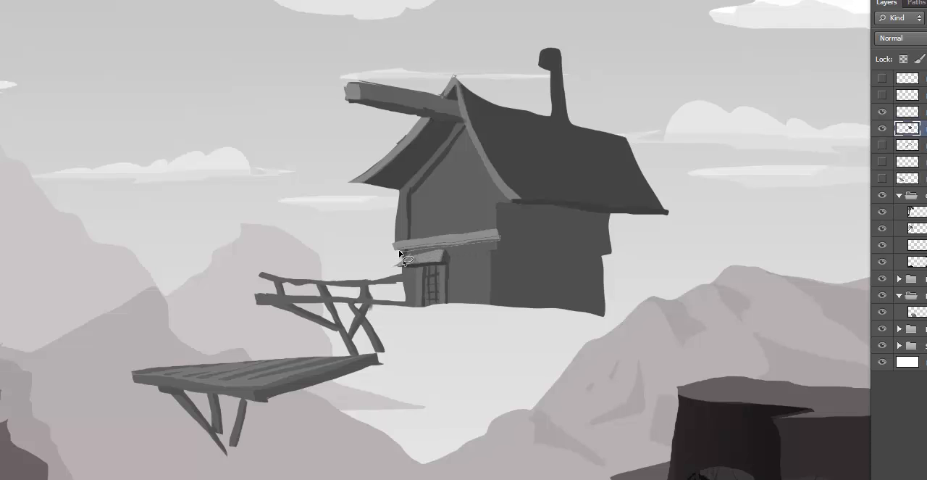
- Lasso a thin strip below the horizontal beam, paint it with dark grey sampled from the roof's underside, and deselect
{"action": "left_click_drag", "start_coordinate": [399, 252], "coordinate": [417, 246]}
{"action": "key", "text": "b"}
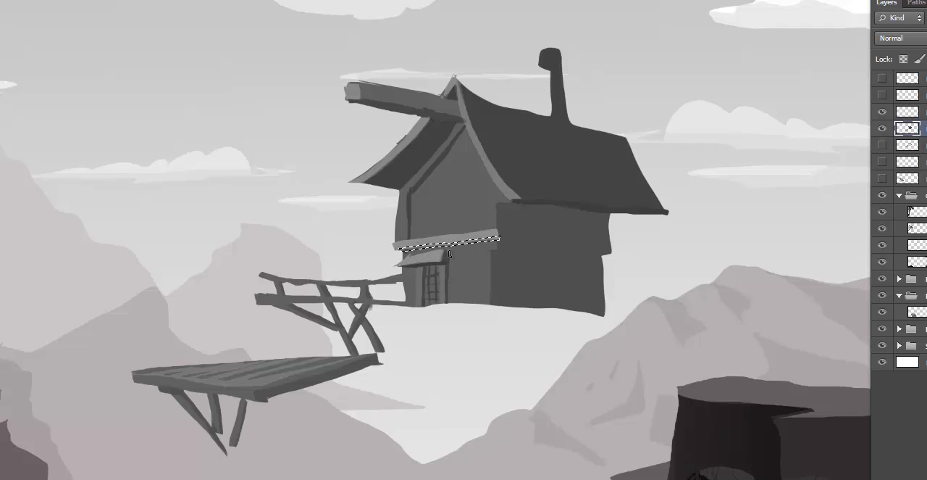
{"action": "left_click", "coordinate": [427, 154], "text": "alt"}
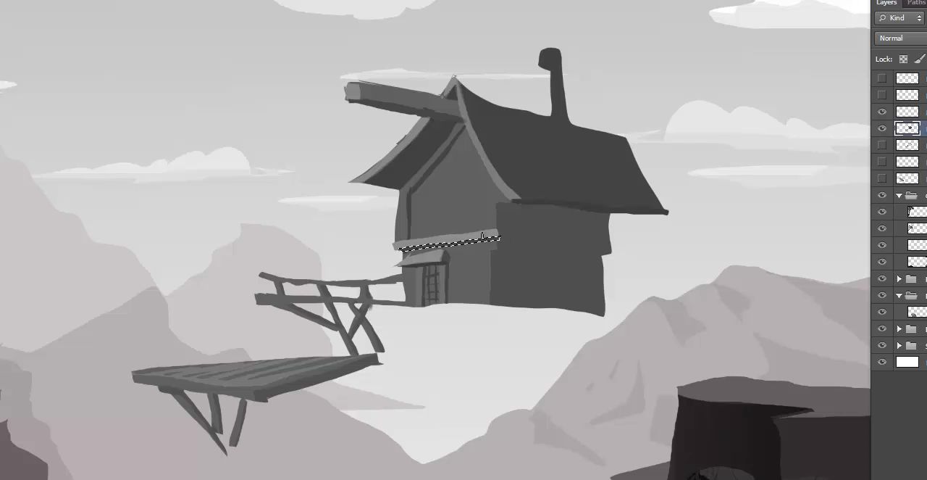
{"action": "key", "text": "ctrl+d"}
- Lasso vertical corner posts on both sides of the front wall, lighten them with Levels midtones at 1.19, and deselect
{"action": "key", "text": "l"}
{"action": "left_click_drag", "start_coordinate": [396, 189], "coordinate": [399, 187]}
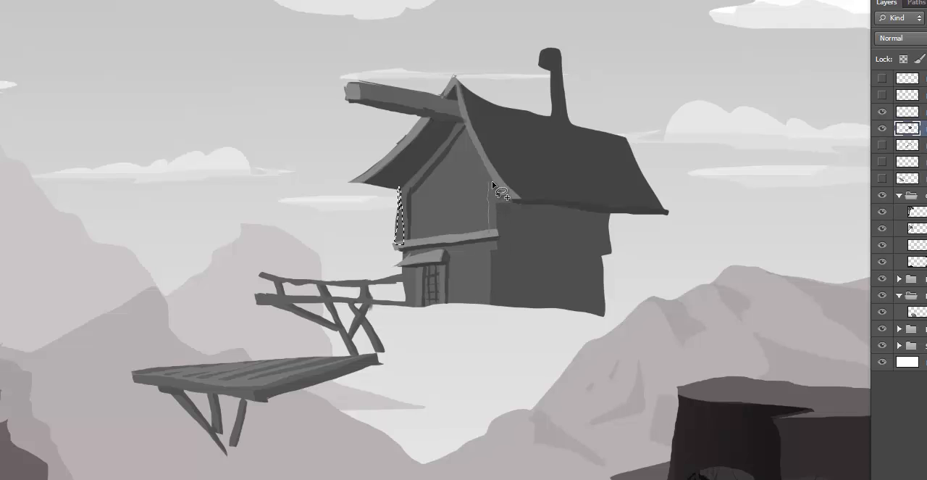
{"action": "left_click_drag", "start_coordinate": [496, 212], "coordinate": [489, 235]}
{"action": "left_click_drag", "start_coordinate": [487, 302], "coordinate": [483, 241]}
{"action": "key", "text": "ctrl+l"}
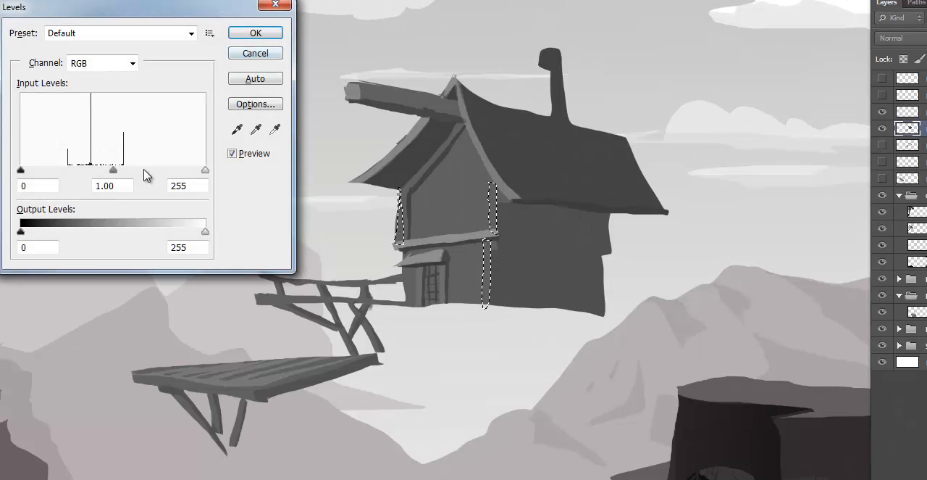
{"action": "mouse_move", "coordinate": [113, 174]}
{"action": "left_mouse_down"}
{"action": "mouse_move", "coordinate": [128, 173]}
{"action": "mouse_move", "coordinate": [101, 172]}
{"action": "left_mouse_up"}
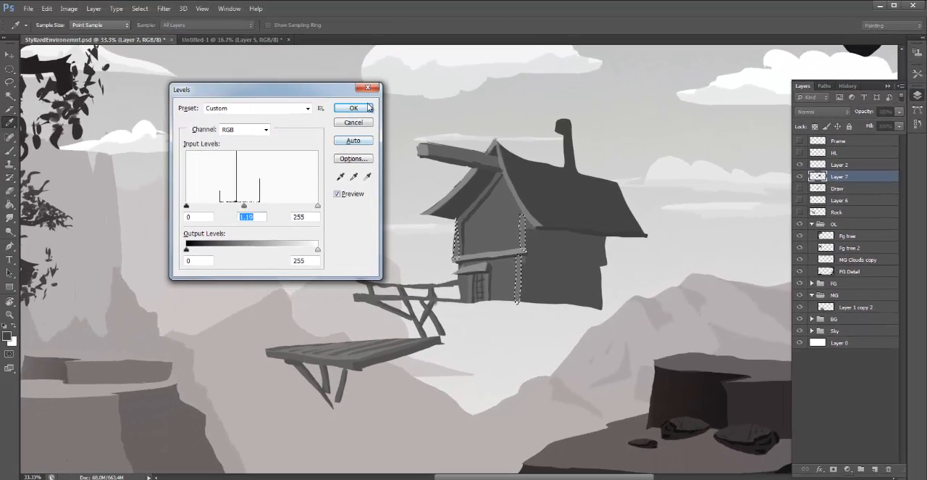
{"action": "left_click", "coordinate": [368, 107]}
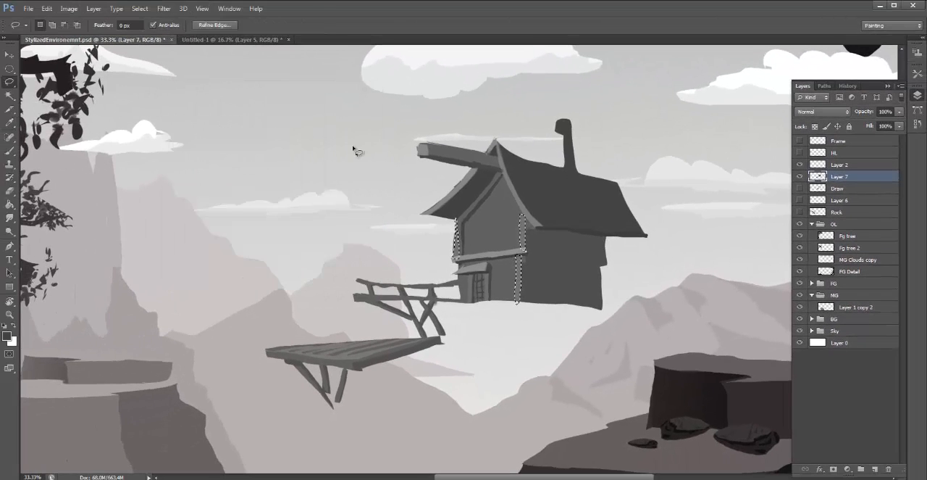
{"action": "key", "text": "ctrl+d"}
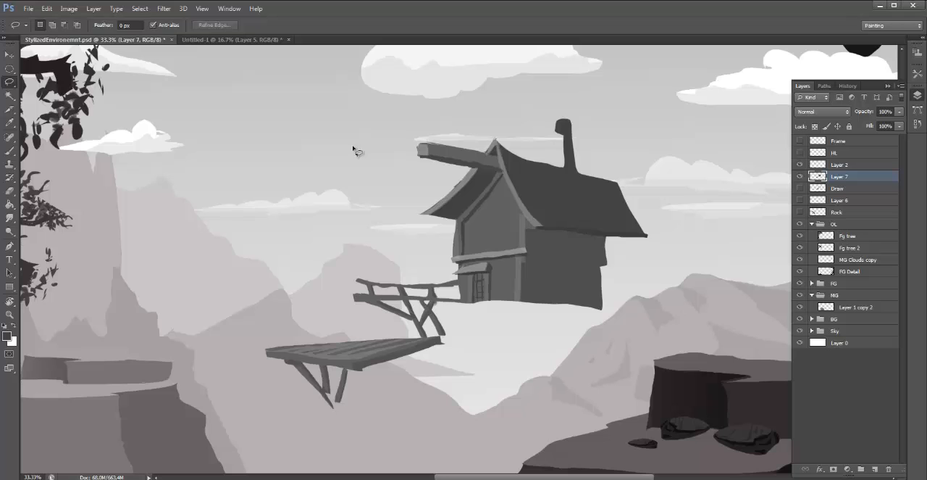
- Start sampling a grey from the small awning above the door with the Eyedropper
{"action": "key", "text": "m"}
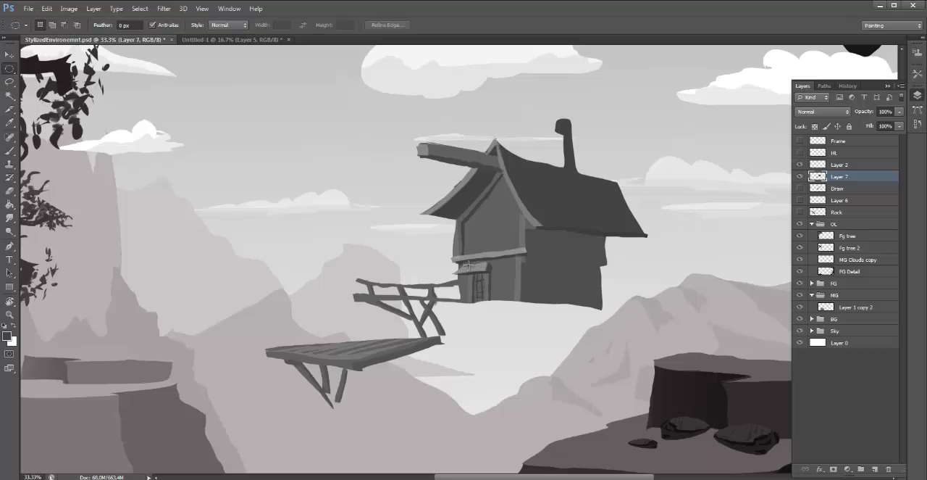
{"action": "key", "text": "i"}
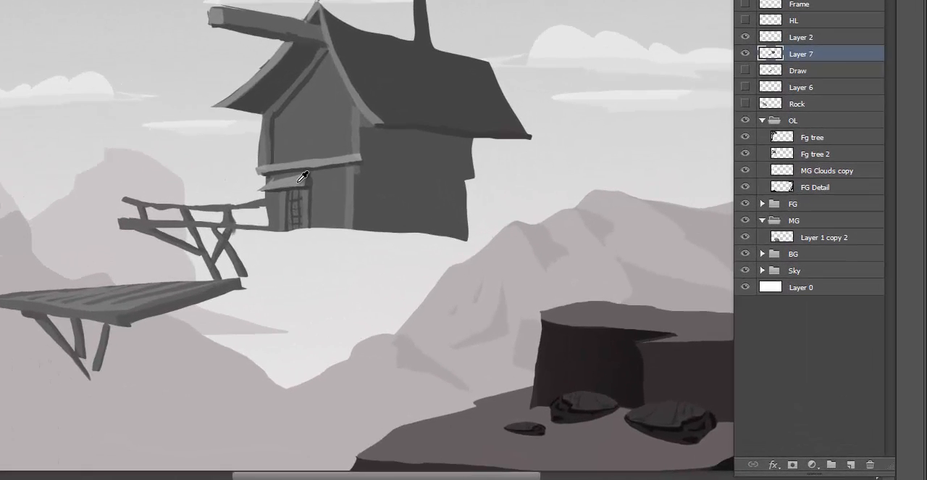
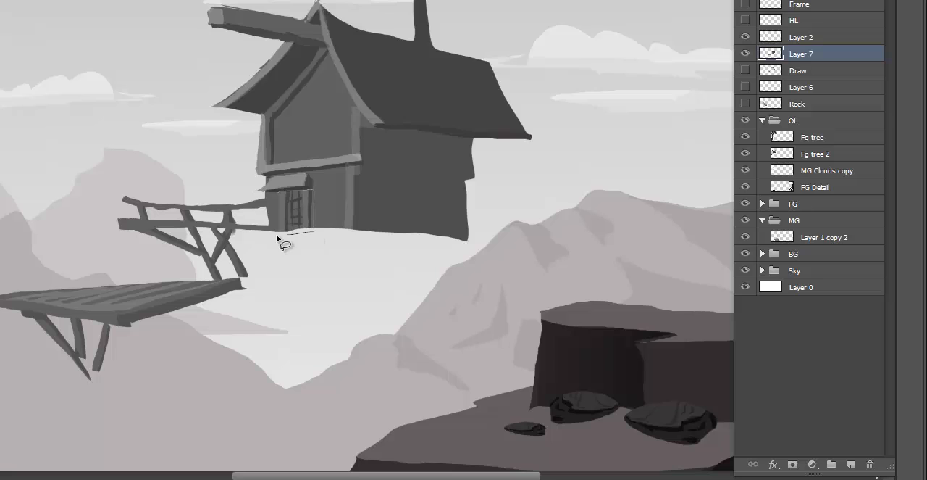
- Copy the barred door to a new layer on the upper front wall as a window, paint a lassoed part of its frame, and deselect
{"action": "mouse_move", "coordinate": [276, 234]}
{"action": "left_mouse_down"}
{"action": "mouse_move", "coordinate": [290, 128]}
{"action": "mouse_move", "coordinate": [290, 140]}
{"action": "mouse_move", "coordinate": [304, 143]}
{"action": "left_mouse_up"}
{"action": "key", "text": "ctrl+j"}
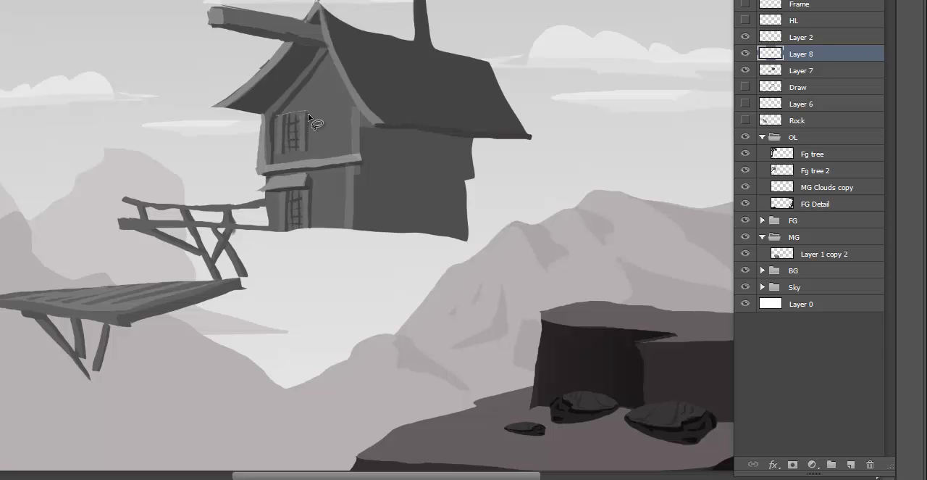
{"action": "left_click", "coordinate": [277, 116]}
{"action": "key", "text": "b"}
{"action": "left_click", "coordinate": [303, 130], "text": "alt"}
{"action": "key", "text": "ctrl+d"}
- Lasso a sill strip beneath the copied window, paint it with grey sampled from the wall above, and deselect
{"action": "key", "text": "l"}
{"action": "left_click_drag", "start_coordinate": [303, 150], "coordinate": [271, 159]}
{"action": "key", "text": "i"}
{"action": "left_click", "coordinate": [295, 94]}
{"action": "key", "text": "ctrl+d"}
- Center the window on the upper front wall, then distort it shorter and wider to match the wall's perspective
{"action": "left_click", "coordinate": [746, 55]}
{"action": "left_click", "coordinate": [746, 54]}
{"action": "key", "text": "ctrl+t"}
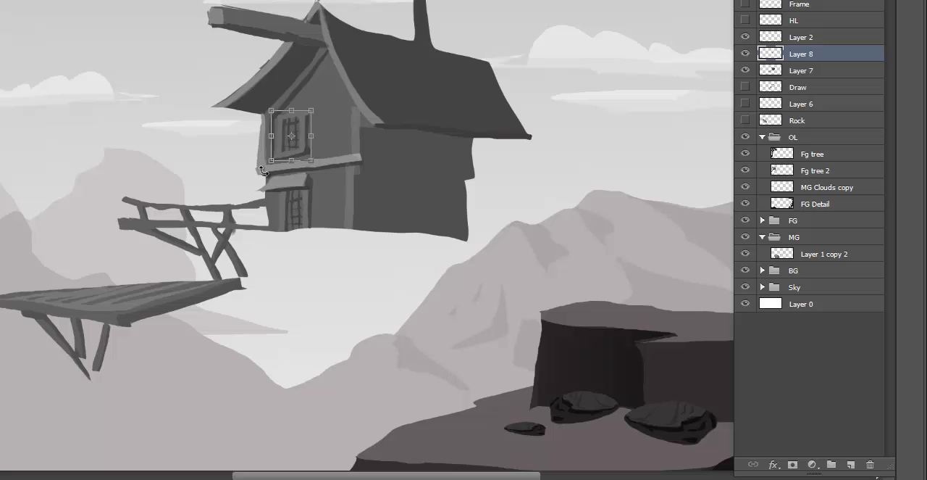
{"action": "left_click_drag", "start_coordinate": [300, 130], "coordinate": [320, 122]}
{"action": "right_click", "coordinate": [316, 124]}
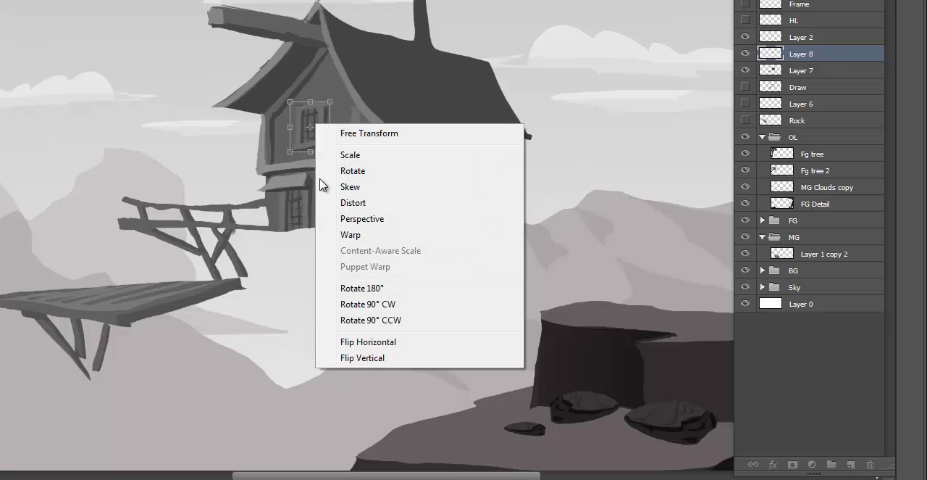
{"action": "left_click", "coordinate": [328, 203]}
{"action": "left_click_drag", "start_coordinate": [310, 101], "coordinate": [273, 136]}
{"action": "mouse_move", "coordinate": [329, 128]}
{"action": "left_mouse_down"}
{"action": "mouse_move", "coordinate": [348, 127]}
{"action": "mouse_move", "coordinate": [340, 128]}
{"action": "left_mouse_up"}
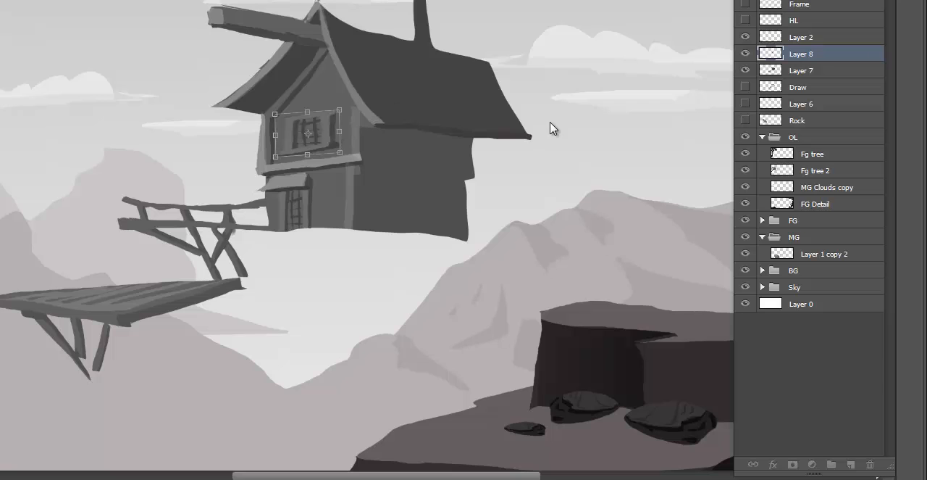
{"action": "key", "text": "Return"}
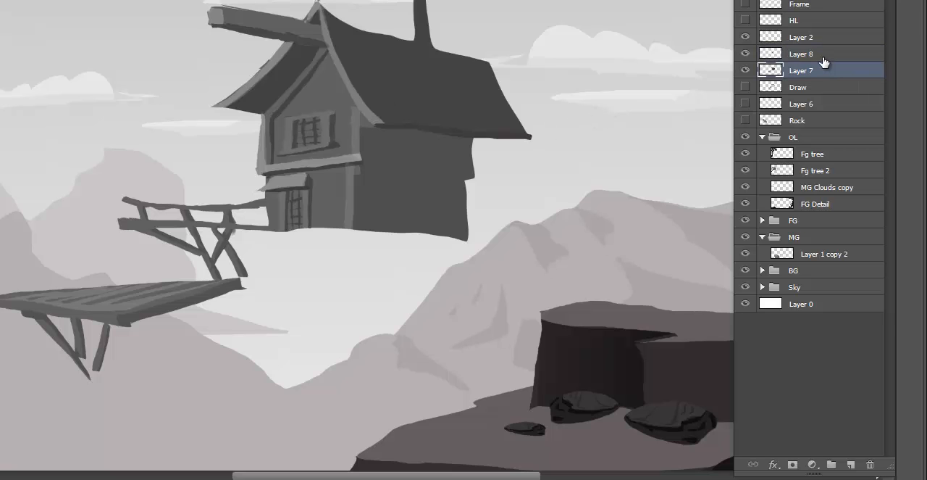
- Duplicate the front window layer and move the copy onto the hut's side wall
{"action": "right_click", "coordinate": [827, 57]}
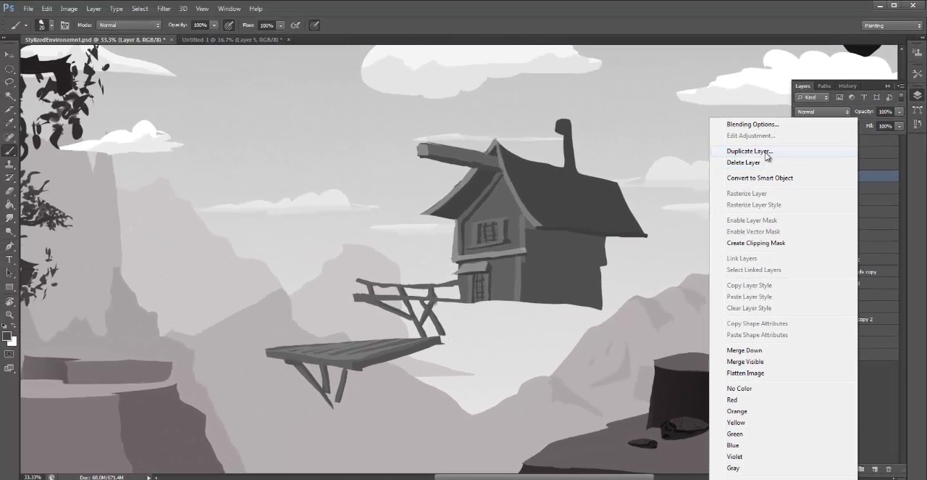
{"action": "left_click", "coordinate": [750, 146]}
{"action": "left_click", "coordinate": [549, 142]}
{"action": "key", "text": "v"}
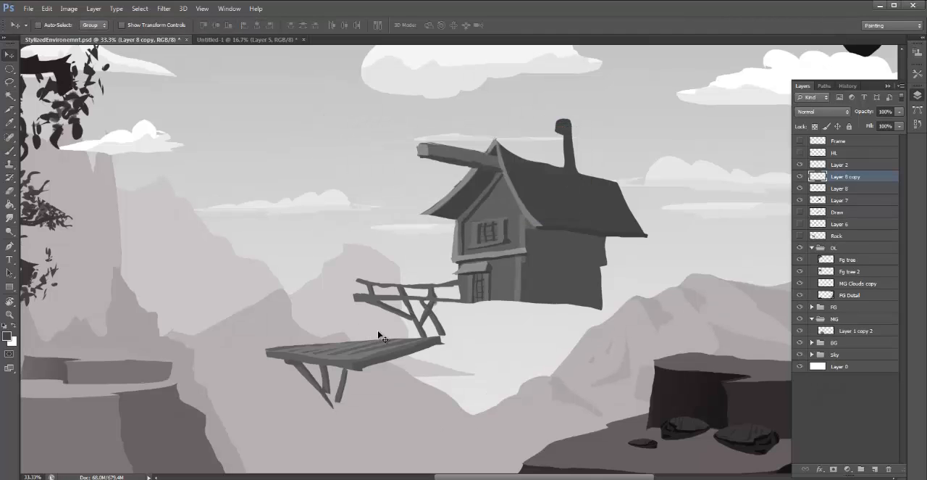
{"action": "left_click_drag", "start_coordinate": [483, 265], "coordinate": [554, 291]}
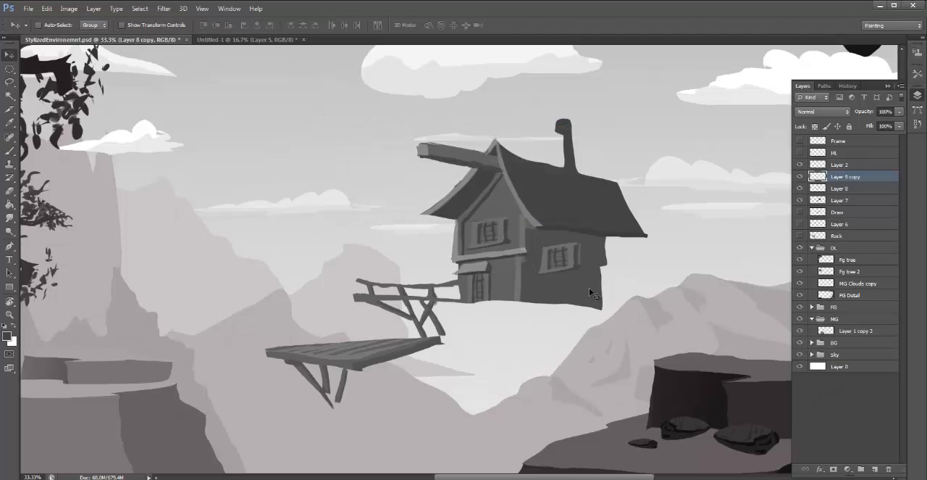
- Darken the side window copy with Levels midtones at 0.71
{"action": "key", "text": "ctrl+l"}
{"action": "left_click_drag", "start_coordinate": [254, 208], "coordinate": [264, 206]}
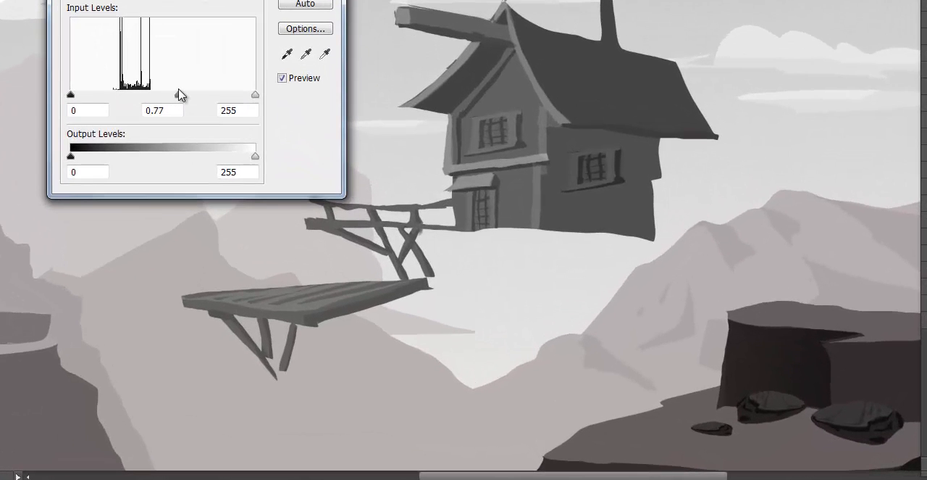
{"action": "left_click_drag", "start_coordinate": [179, 92], "coordinate": [184, 90]}
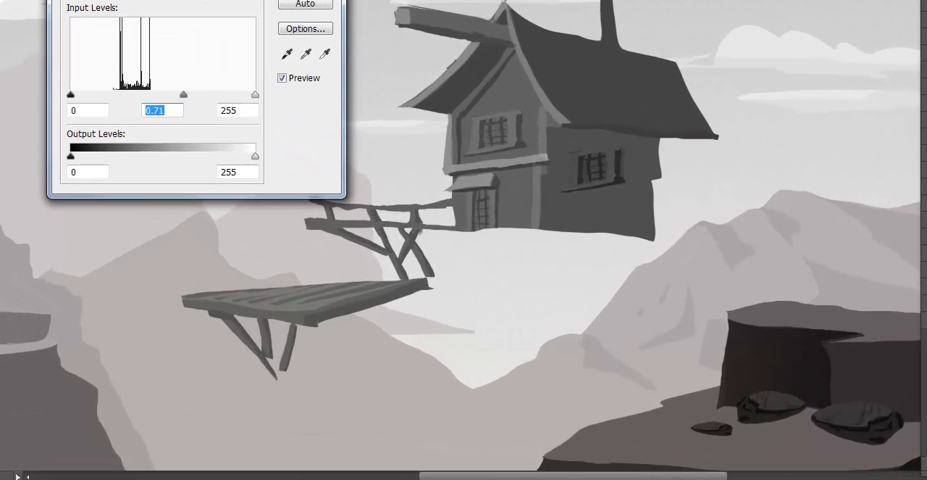
{"action": "key", "text": "Return"}
- Flip the side window horizontally, then distort it smaller and place it just under the eave beside the corner post
{"action": "key", "text": "ctrl+t"}
{"action": "right_click", "coordinate": [591, 176]}
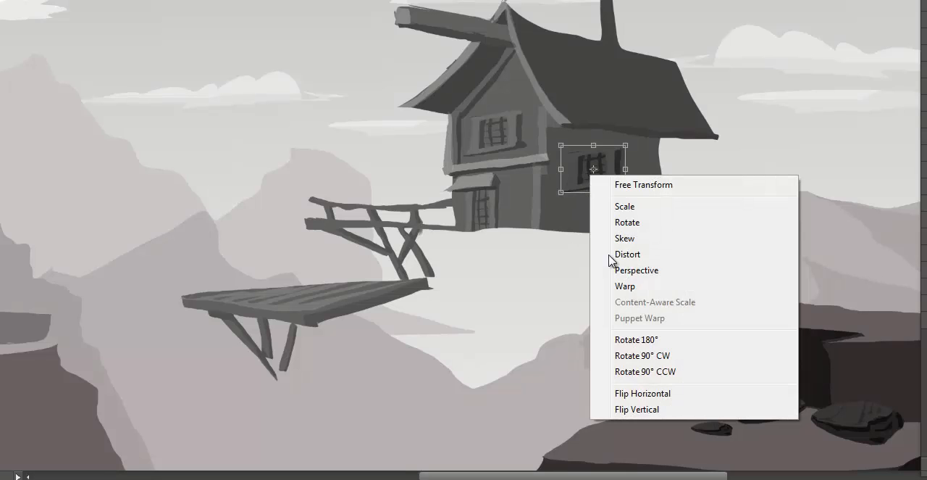
{"action": "left_click", "coordinate": [659, 392]}
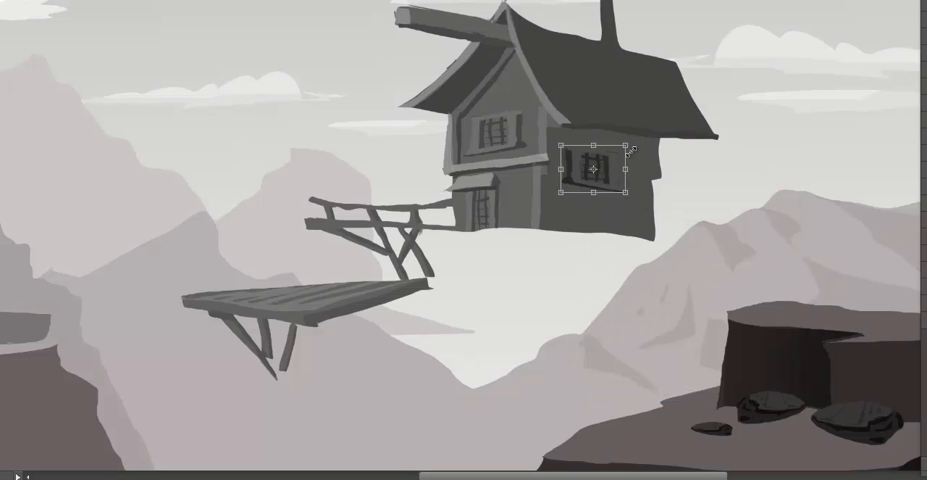
{"action": "right_click", "coordinate": [621, 151]}
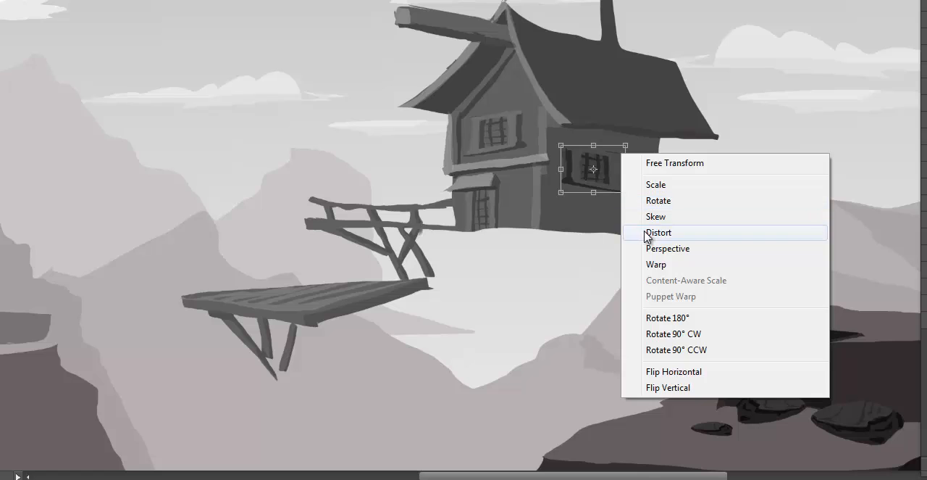
{"action": "left_click", "coordinate": [644, 231]}
{"action": "left_click_drag", "start_coordinate": [624, 163], "coordinate": [599, 158]}
{"action": "key", "text": "Return"}
{"action": "key", "text": "ctrl+t"}
{"action": "key", "text": "Return"}
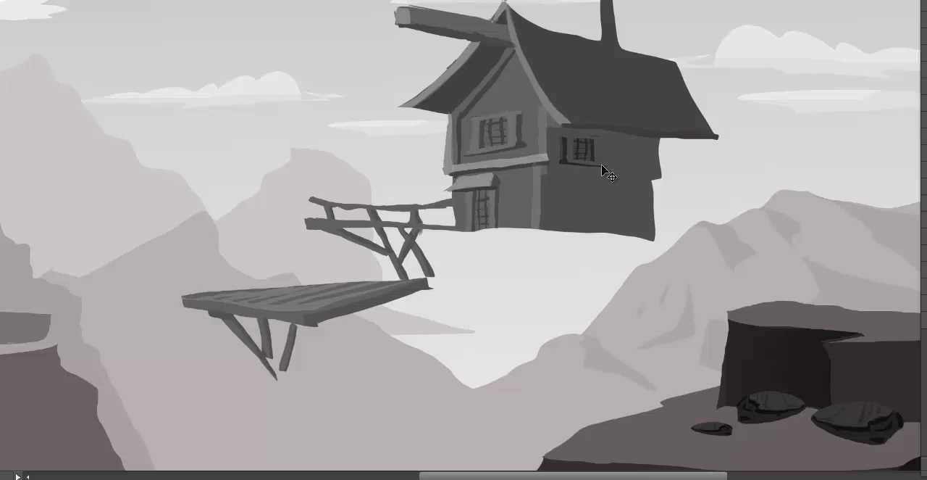
- Lighten the side window with Levels midtones at 1.14
{"action": "key", "text": "ctrl+l"}
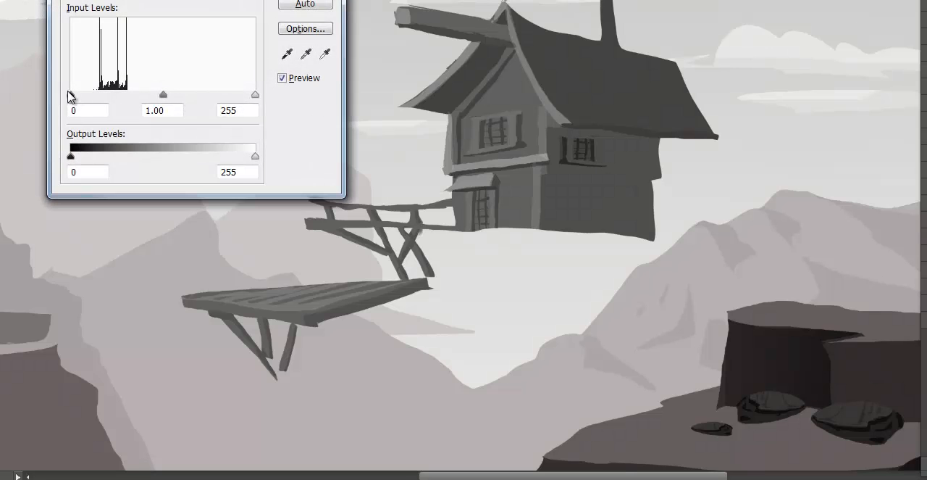
{"action": "left_click_drag", "start_coordinate": [70, 96], "coordinate": [47, 105]}
{"action": "mouse_move", "coordinate": [163, 95]}
{"action": "left_mouse_down"}
{"action": "mouse_move", "coordinate": [145, 99]}
{"action": "mouse_move", "coordinate": [156, 100]}
{"action": "left_mouse_up"}
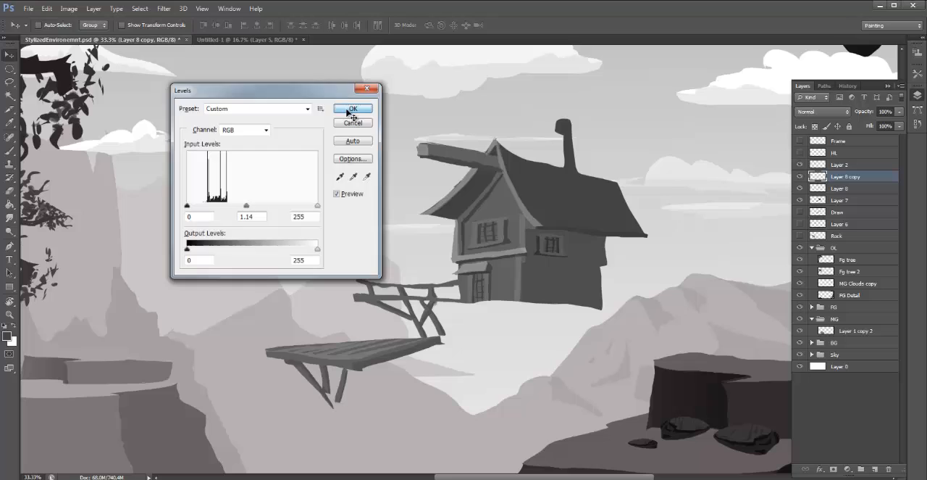
{"action": "left_click", "coordinate": [303, 0]}
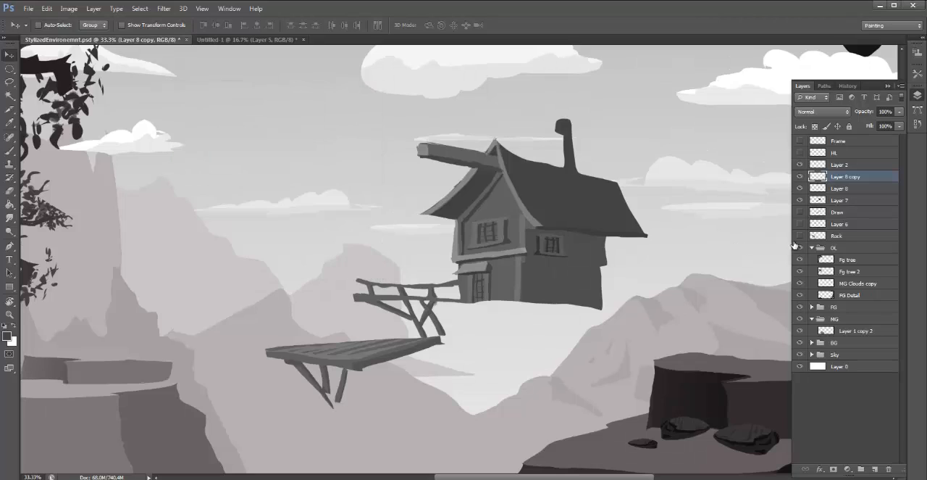
- Duplicate the side window layer and place the copy beside the first window, toward the rear of the side wall
{"action": "right_click", "coordinate": [837, 176]}
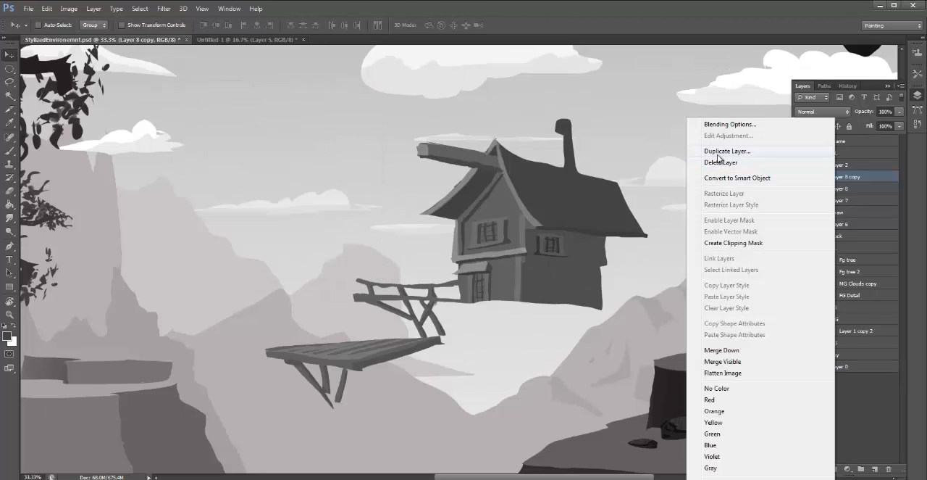
{"action": "left_click", "coordinate": [718, 150]}
{"action": "left_click", "coordinate": [564, 146]}
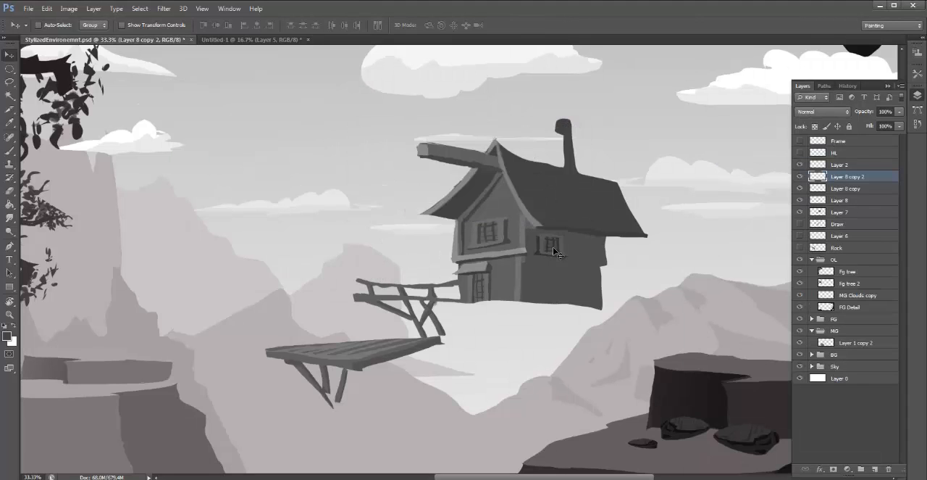
{"action": "left_click_drag", "start_coordinate": [554, 252], "coordinate": [590, 252]}
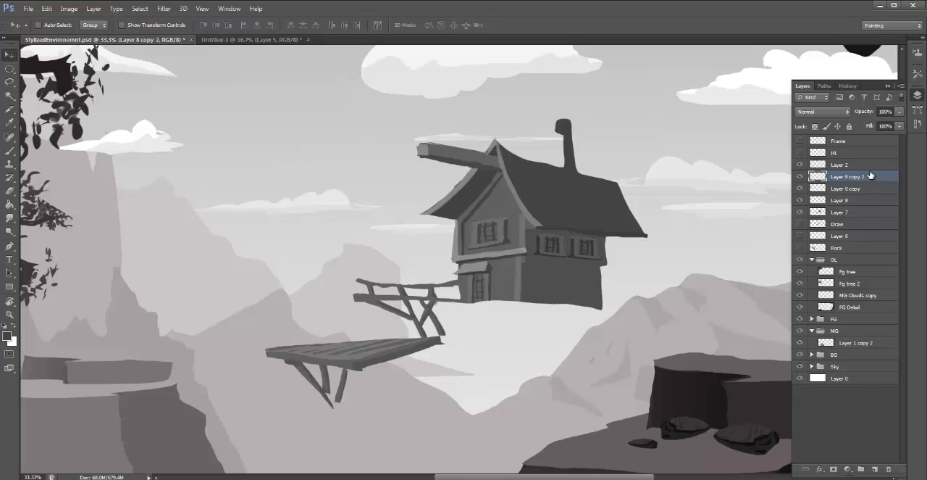
- Duplicate the side window again and place the copy on the lower side wall, beneath the first side window
{"action": "right_click", "coordinate": [871, 175]}
{"action": "left_click", "coordinate": [739, 151]}
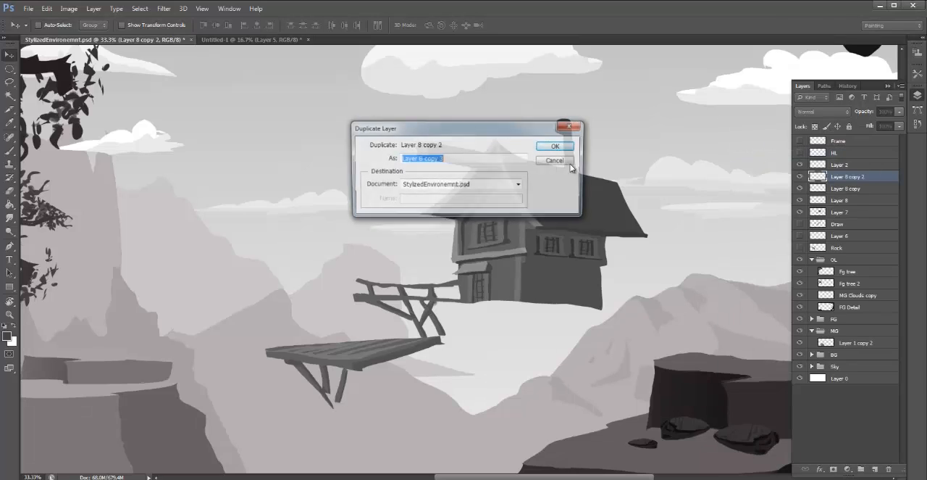
{"action": "left_click", "coordinate": [555, 146]}
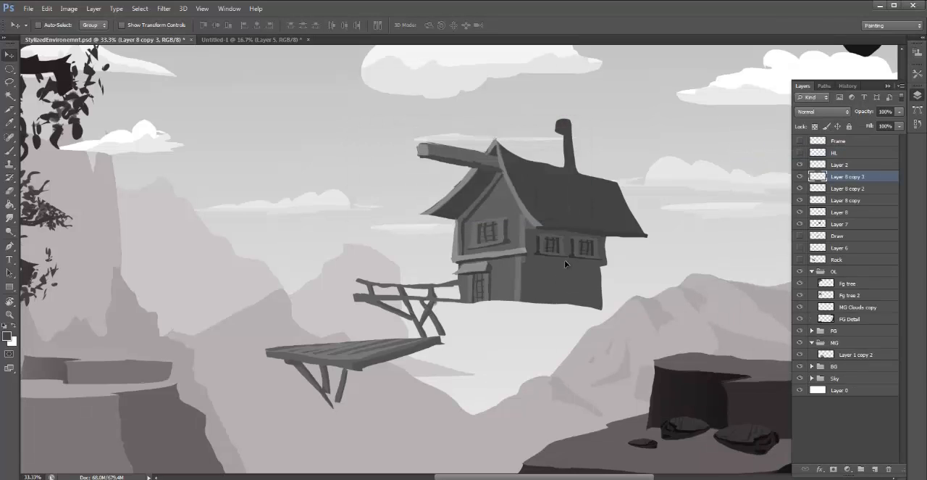
{"action": "left_click_drag", "start_coordinate": [564, 263], "coordinate": [547, 291]}
- Merge all four window layers into one, and toggle the visibility of the windows and the hut to check them
{"action": "left_click", "coordinate": [855, 212], "text": "shift"}
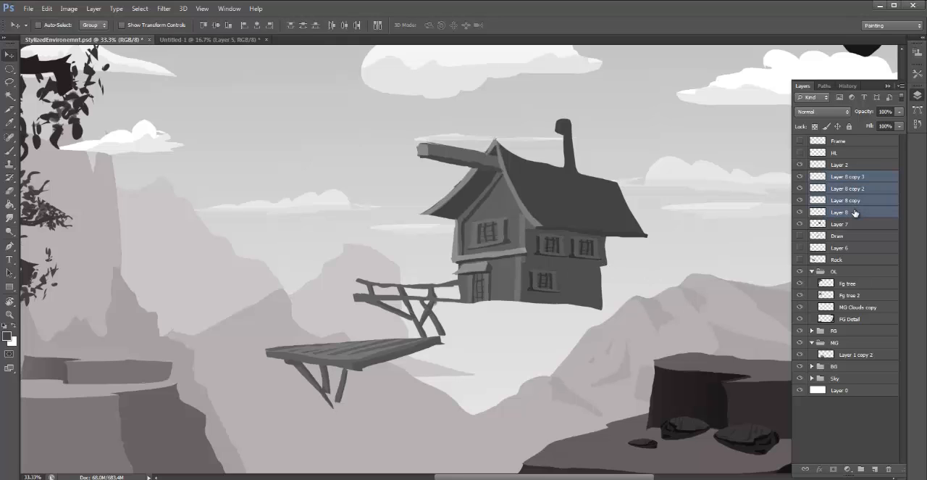
{"action": "key", "text": "ctrl+e"}
{"action": "left_click", "coordinate": [800, 176]}
{"action": "left_click", "coordinate": [801, 176]}
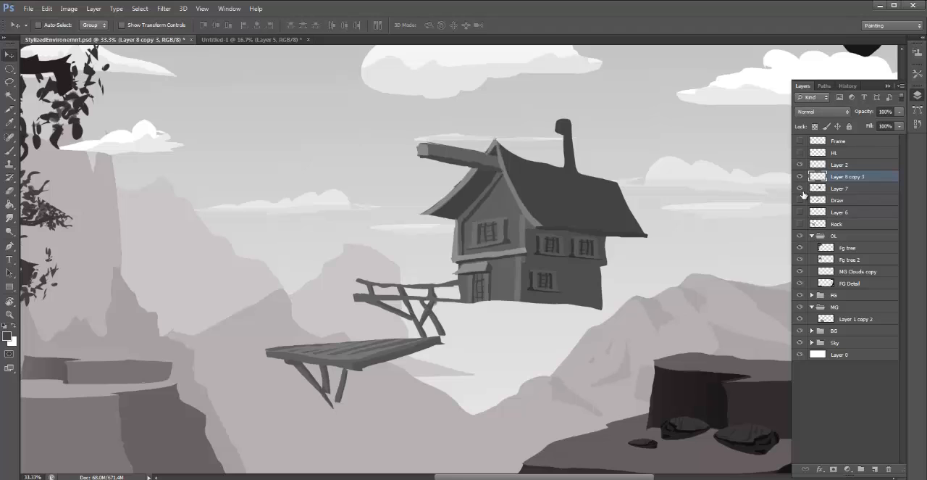
{"action": "left_click", "coordinate": [800, 189]}
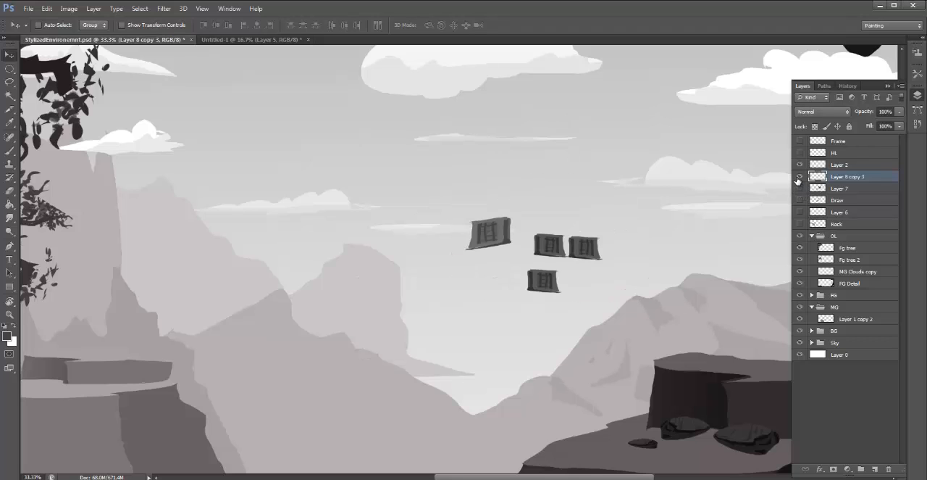
{"action": "left_click", "coordinate": [800, 188]}
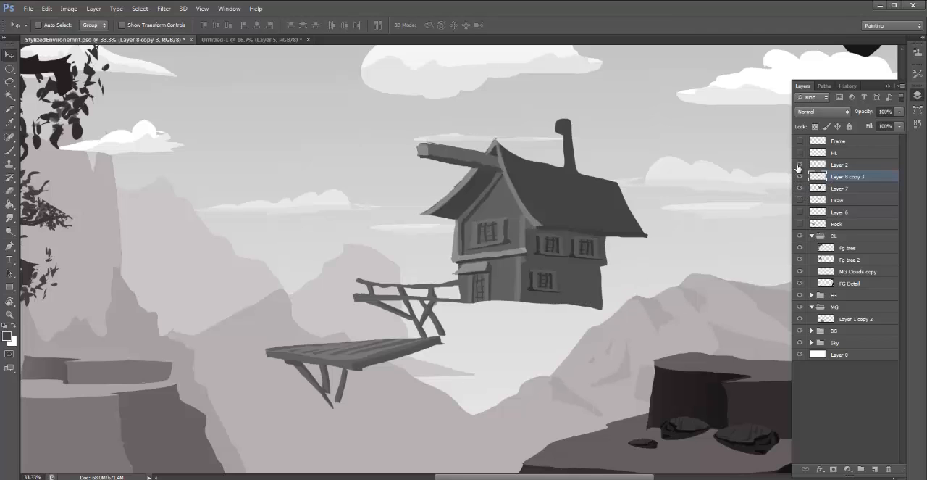
- Try merging the windows layer with the hut layer, and undo back to four separate window layers
{"action": "left_click", "coordinate": [850, 190]}
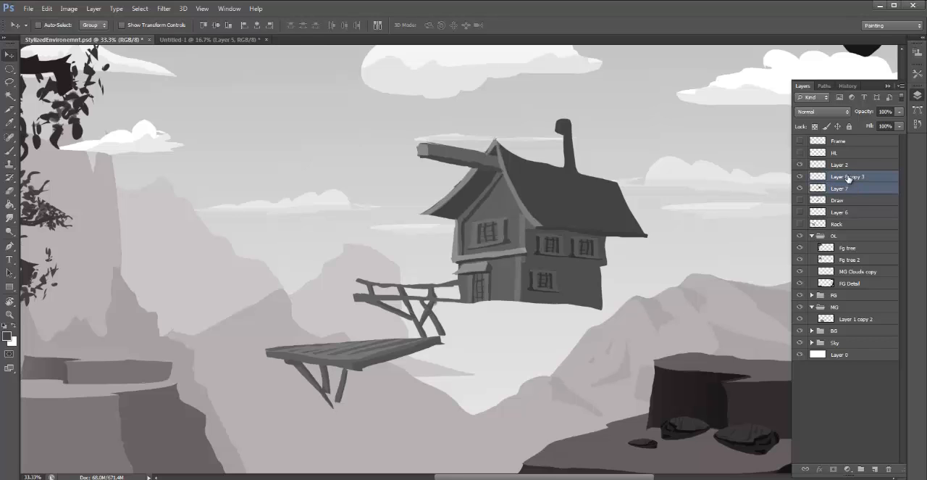
{"action": "key", "text": "ctrl+e"}
{"action": "key", "text": "l"}
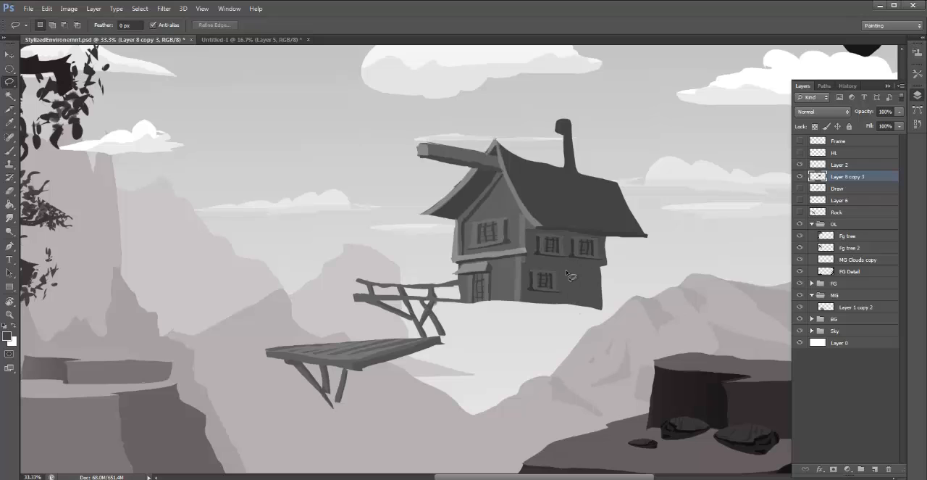
{"action": "key", "text": "ctrl+z"}
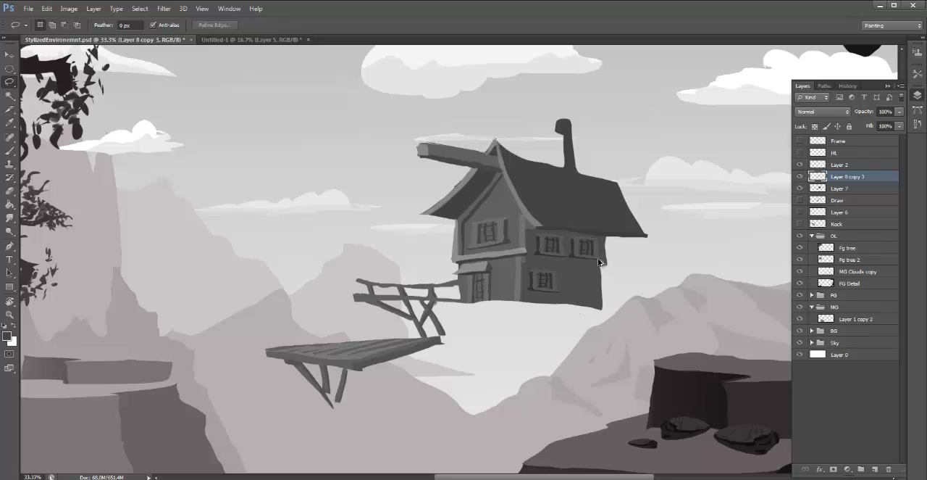
{"action": "key", "text": "ctrl+alt+z"}
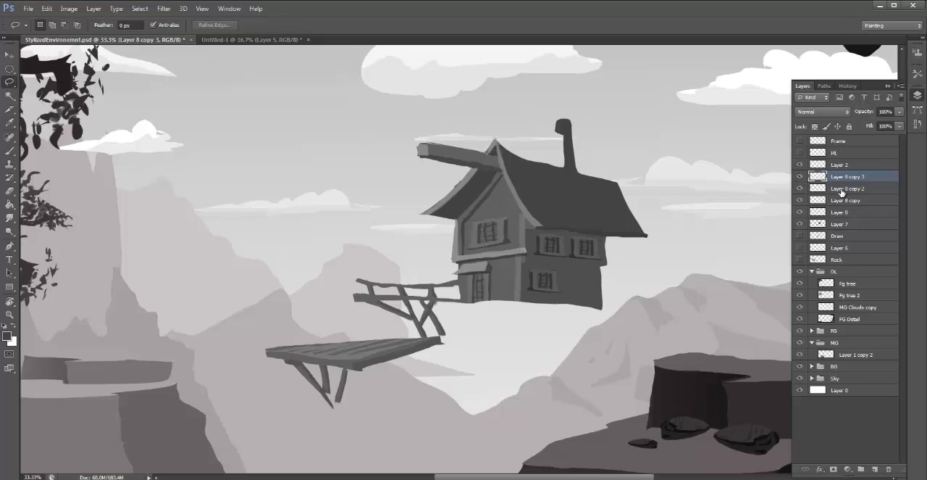
- Merge the three side-wall window layers into one layer, keeping the front window on Layer 8
{"action": "left_click", "coordinate": [843, 190], "text": "ctrl"}
{"action": "key", "text": "ctrl+e"}
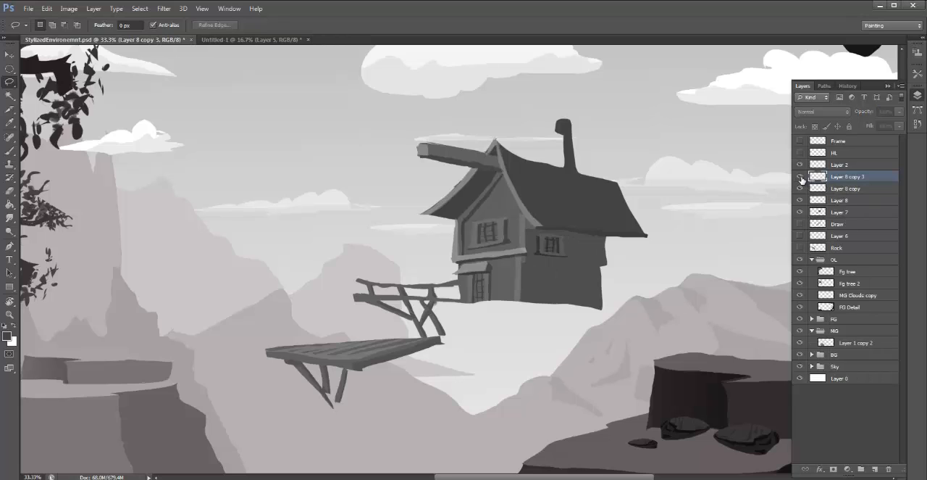
{"action": "left_click", "coordinate": [846, 192], "text": "ctrl"}
{"action": "key", "text": "ctrl+e"}
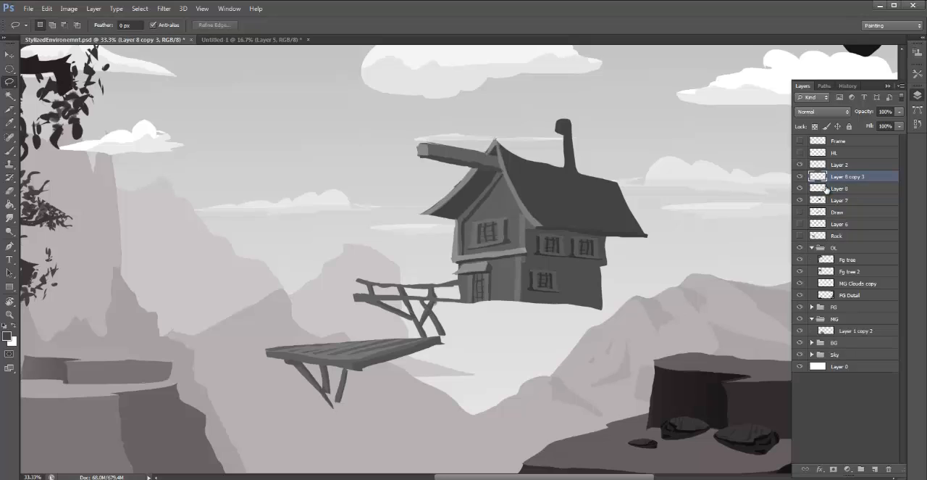
- Select the two upper side-wall windows and scale them down together to about 90%
{"action": "mouse_move", "coordinate": [602, 215]}
{"action": "left_mouse_down"}
{"action": "mouse_move", "coordinate": [530, 230]}
{"action": "mouse_move", "coordinate": [524, 252]}
{"action": "mouse_move", "coordinate": [585, 269]}
{"action": "mouse_move", "coordinate": [604, 219]}
{"action": "left_mouse_up"}
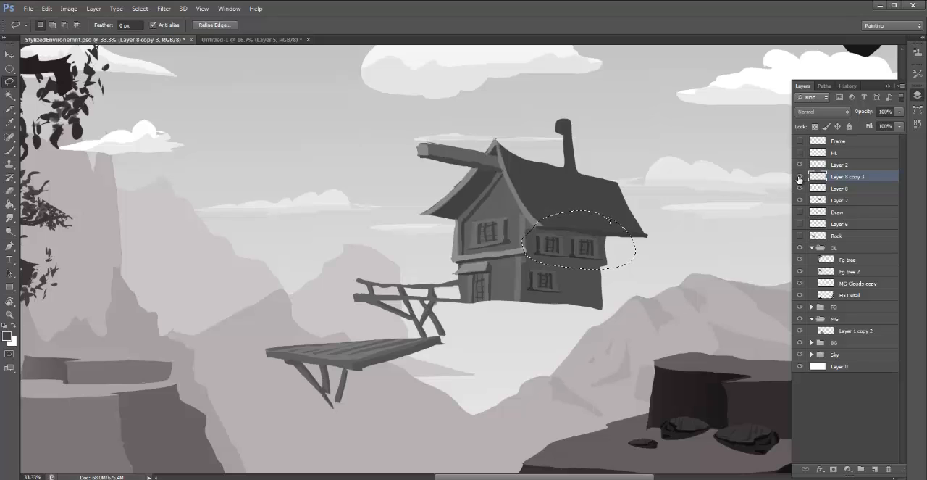
{"action": "key", "text": "ctrl+t"}
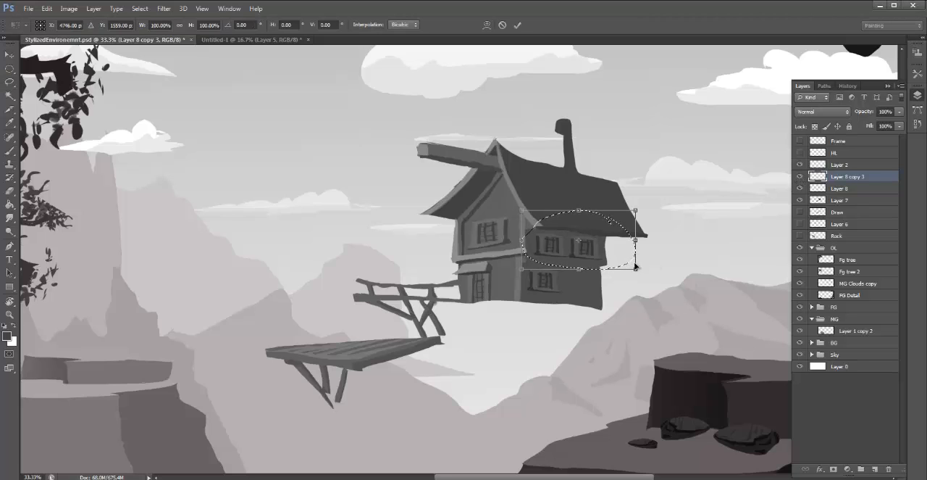
{"action": "left_click_drag", "start_coordinate": [636, 268], "coordinate": [625, 261]}
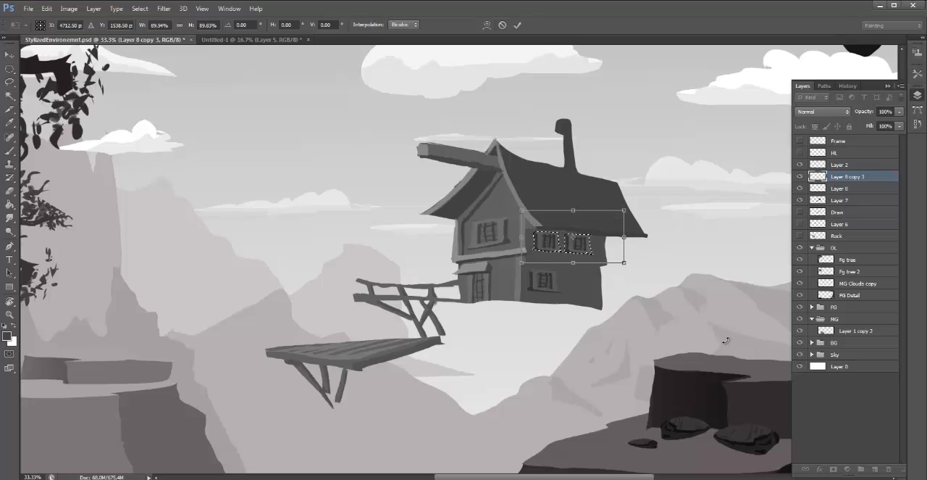
{"action": "key", "text": "Return"}
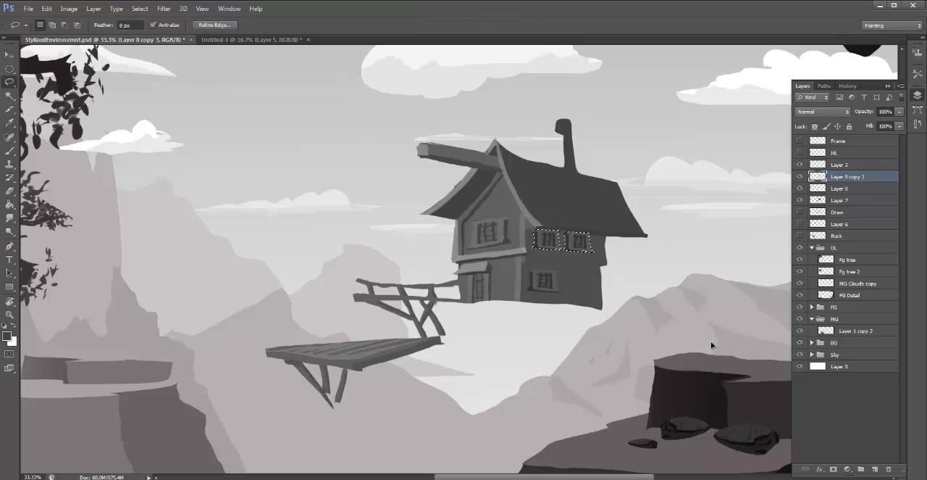
{"action": "key", "text": "ctrl+d"}
- Select the rear upper side window and move it slightly toward the back end of the side wall
{"action": "mouse_move", "coordinate": [594, 229]}
{"action": "left_mouse_down"}
{"action": "mouse_move", "coordinate": [565, 236]}
{"action": "mouse_move", "coordinate": [576, 255]}
{"action": "mouse_move", "coordinate": [603, 245]}
{"action": "mouse_move", "coordinate": [593, 233]}
{"action": "mouse_move", "coordinate": [605, 239]}
{"action": "left_mouse_up"}
{"action": "key", "text": "v"}
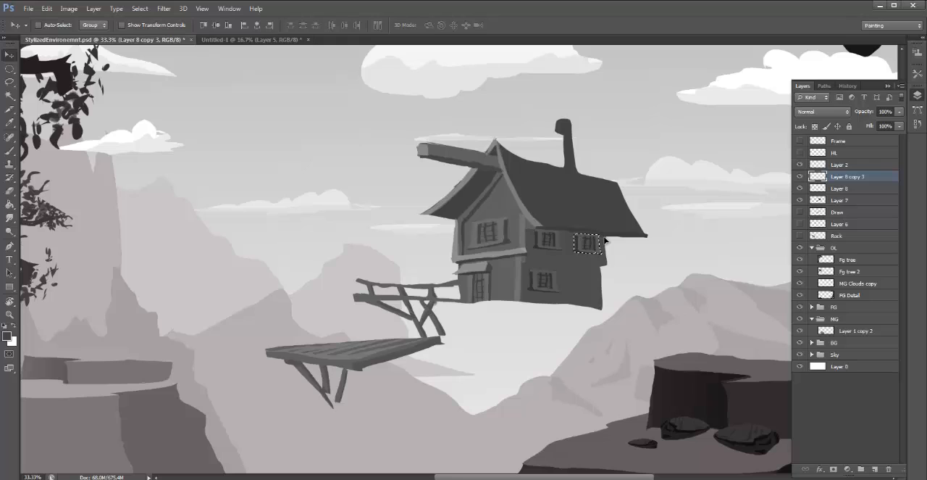
{"action": "key", "text": "ctrl+d"}
{"action": "key", "text": "l"}
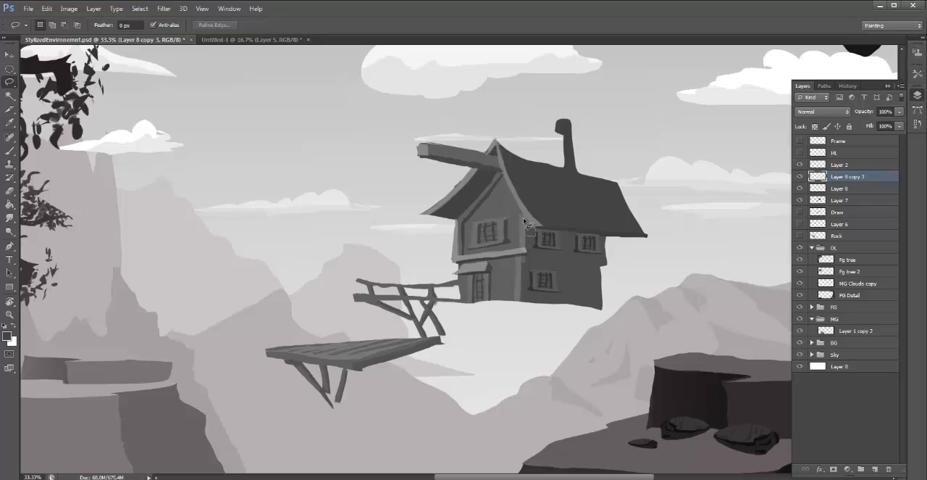
- Merge the side-window layer, Layer 8 and the hut's Layer 7 into one layer
{"action": "key", "text": "b"}
{"action": "key", "text": "super"}
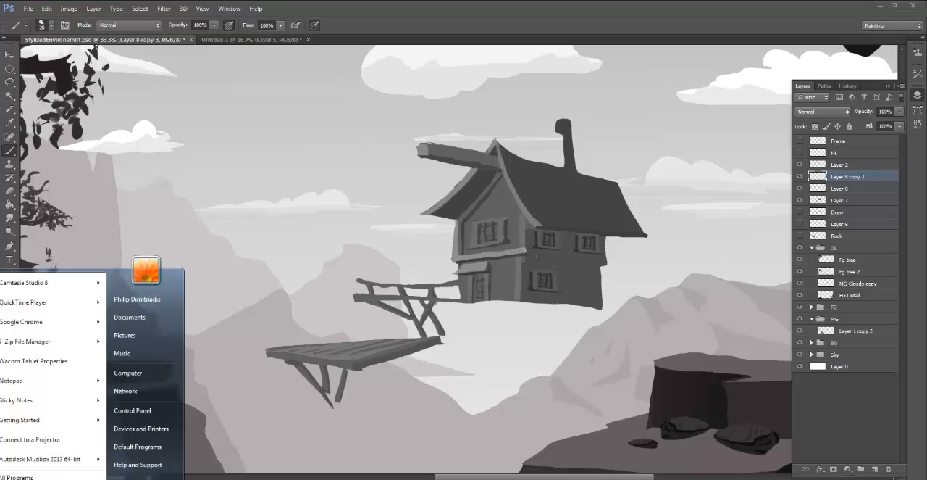
{"action": "key", "text": "Escape"}
{"action": "left_click", "coordinate": [855, 200], "text": "shift"}
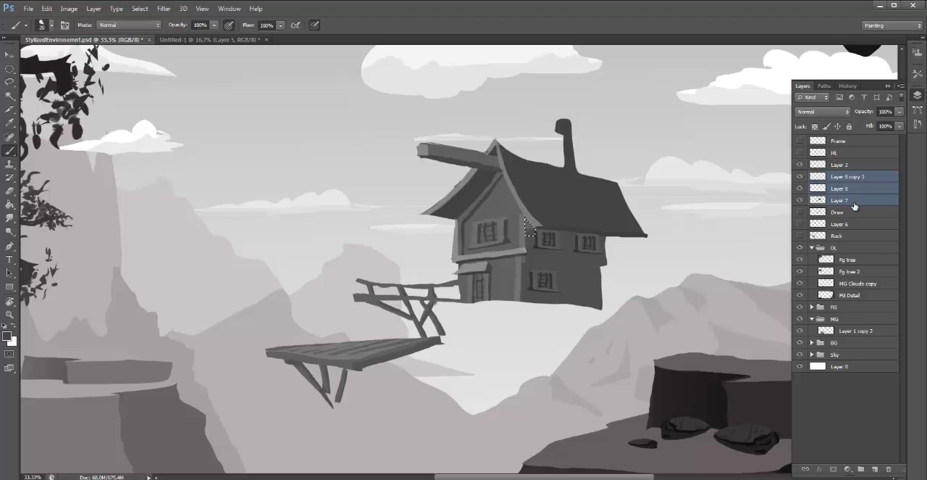
{"action": "key", "text": "ctrl+e"}
- Outline and paint a thin lighter trim beam along the side wall, between the upper and lower floors
{"action": "key", "text": "l"}
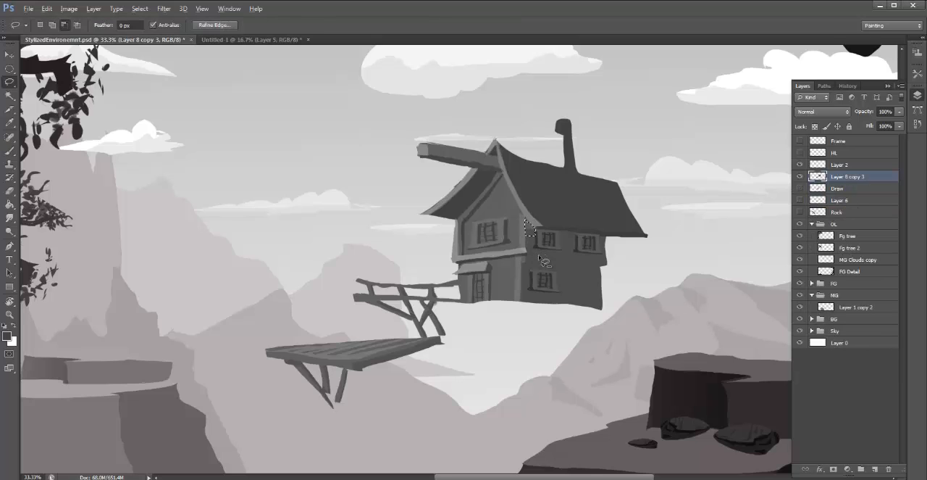
{"action": "key", "text": "alt"}
{"action": "key", "text": "b"}
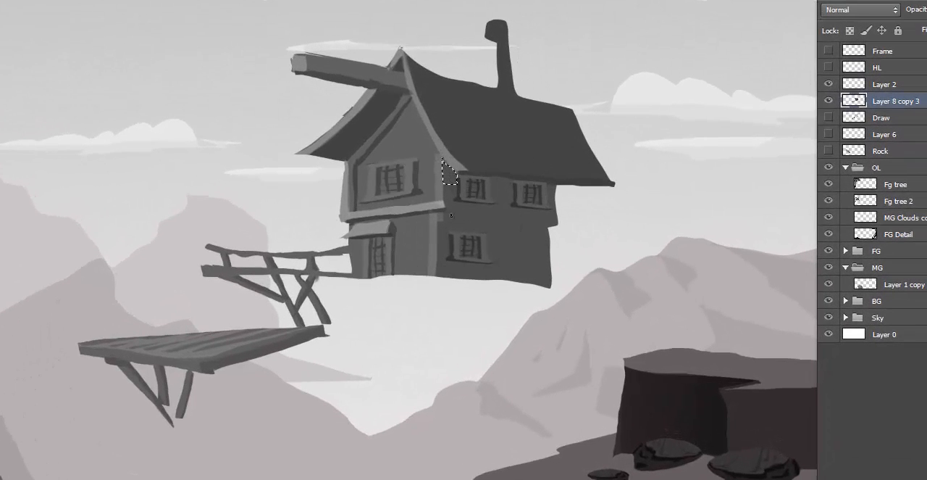
{"action": "key", "text": "ctrl+d"}
{"action": "left_click_drag", "start_coordinate": [516, 221], "coordinate": [438, 202]}
{"action": "left_click", "coordinate": [413, 208], "text": "alt"}
{"action": "left_click_drag", "start_coordinate": [445, 206], "coordinate": [540, 222]}
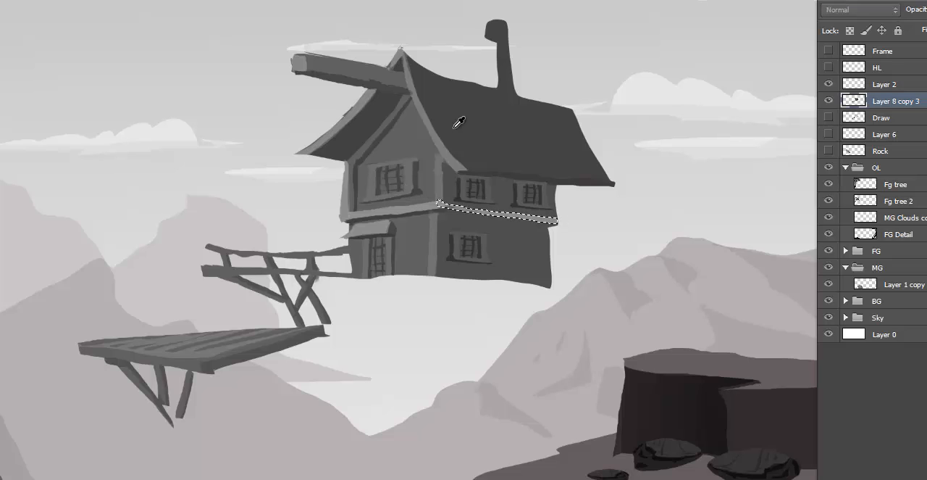
- Darken the selected side-wall trim beam using Levels with a midtone value of 0.63
{"action": "key", "text": "ctrl+l"}
{"action": "left_click_drag", "start_coordinate": [60, 143], "coordinate": [87, 143]}
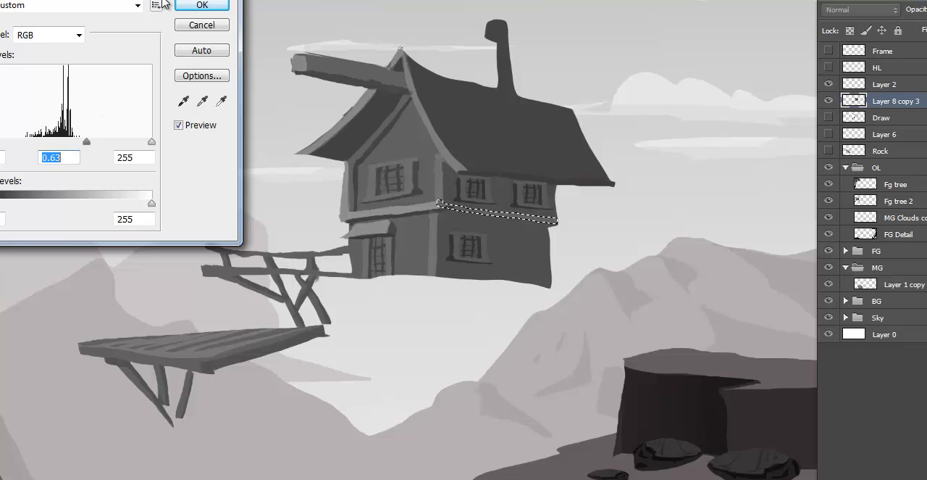
{"action": "left_click", "coordinate": [203, 6]}
{"action": "key", "text": "ctrl+d"}
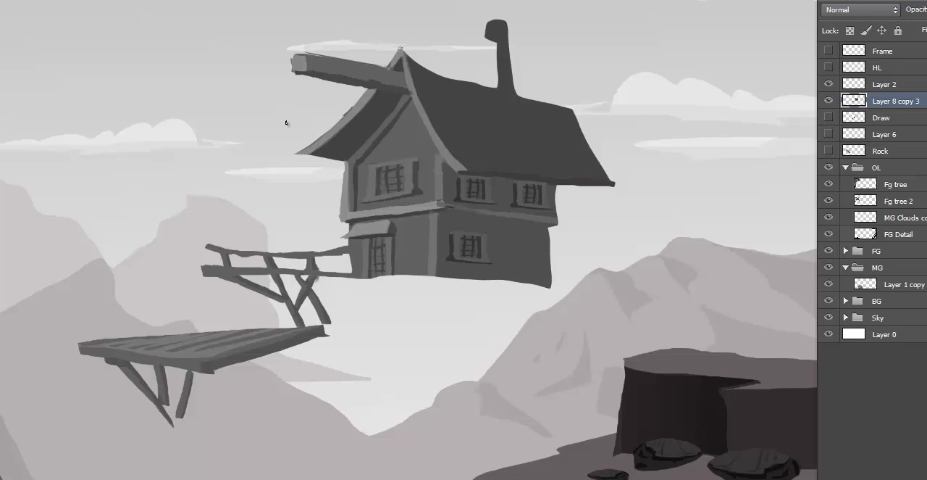
- Select a thin strip beneath the side-wall trim beam and darken it with Levels as a shadow
{"action": "left_click", "coordinate": [475, 209], "text": "alt"}
{"action": "key", "text": "l"}
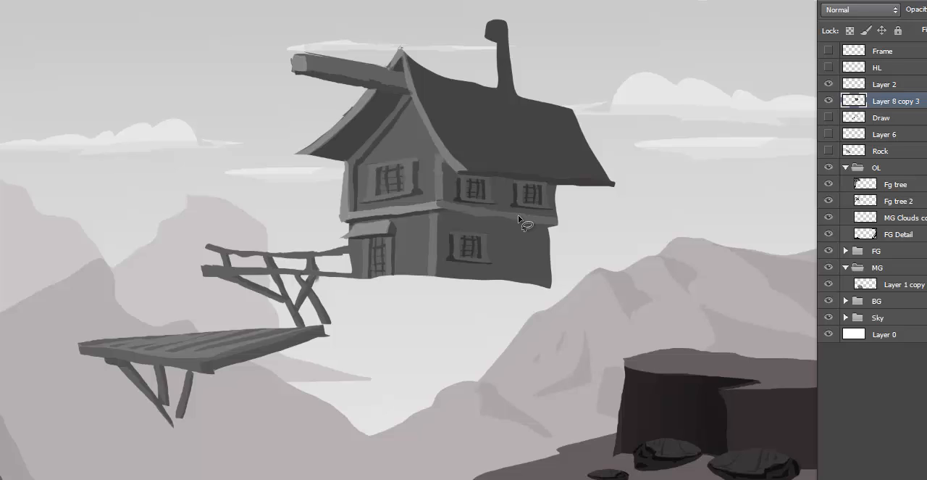
{"action": "mouse_move", "coordinate": [442, 209]}
{"action": "left_mouse_down"}
{"action": "mouse_move", "coordinate": [552, 229]}
{"action": "mouse_move", "coordinate": [453, 216]}
{"action": "mouse_move", "coordinate": [447, 204]}
{"action": "left_mouse_up"}
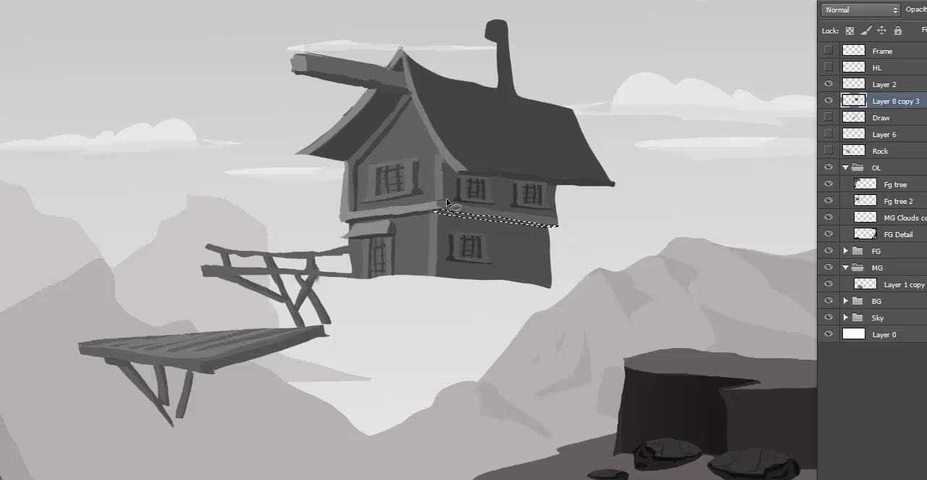
{"action": "key", "text": "ctrl+l"}
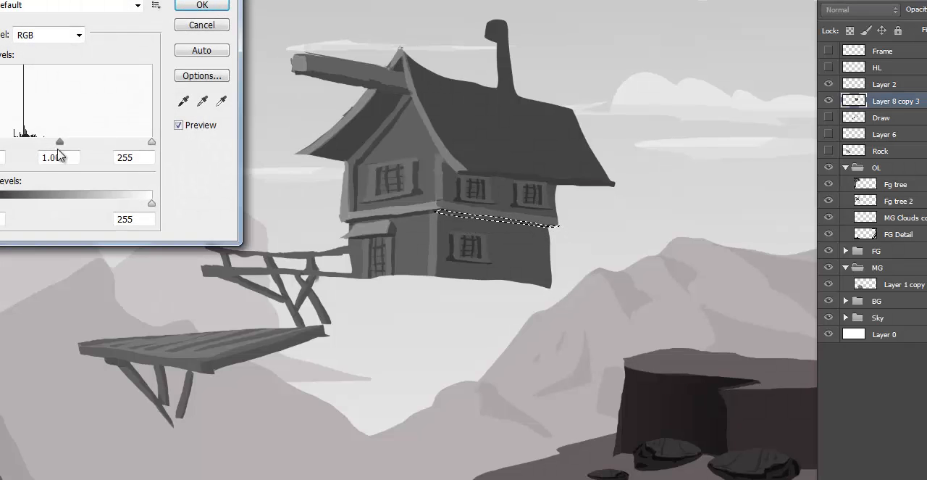
{"action": "left_click_drag", "start_coordinate": [61, 142], "coordinate": [75, 143]}
{"action": "left_click", "coordinate": [218, 4]}
{"action": "key", "text": "ctrl+d"}
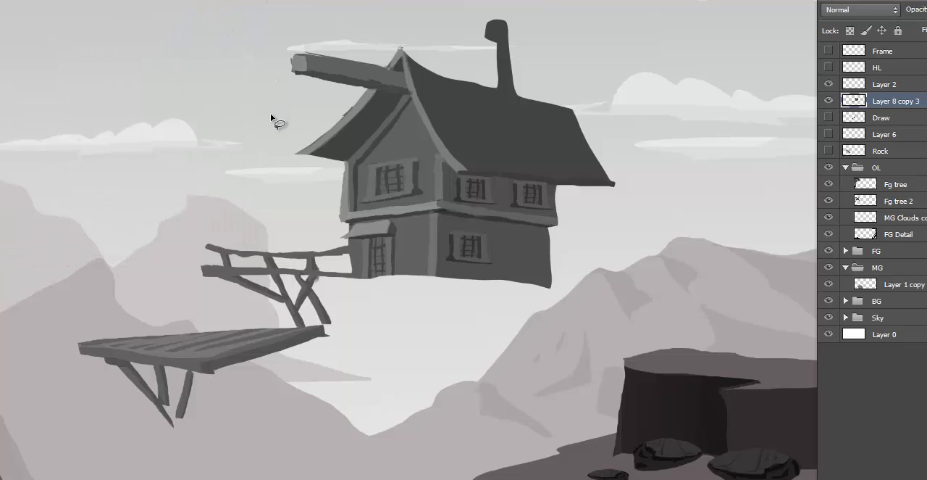
- Toggle the hut layer's visibility to check it, and select sloping streaks across the side roof with the Lasso
{"action": "left_click", "coordinate": [829, 103]}
{"action": "left_click", "coordinate": [829, 101]}
{"action": "mouse_move", "coordinate": [469, 167]}
{"action": "left_mouse_down"}
{"action": "mouse_move", "coordinate": [449, 145]}
{"action": "mouse_move", "coordinate": [414, 61]}
{"action": "mouse_move", "coordinate": [471, 136]}
{"action": "left_mouse_up"}
{"action": "mouse_move", "coordinate": [493, 170]}
{"action": "left_mouse_down"}
{"action": "mouse_move", "coordinate": [473, 147]}
{"action": "mouse_move", "coordinate": [494, 168]}
{"action": "left_mouse_up"}
{"action": "mouse_move", "coordinate": [502, 161]}
{"action": "left_mouse_down"}
{"action": "mouse_move", "coordinate": [461, 89]}
{"action": "mouse_move", "coordinate": [508, 168]}
{"action": "mouse_move", "coordinate": [502, 150]}
{"action": "mouse_move", "coordinate": [523, 173]}
{"action": "left_mouse_up"}
{"action": "mouse_move", "coordinate": [497, 143]}
{"action": "left_mouse_down"}
{"action": "mouse_move", "coordinate": [484, 90]}
{"action": "mouse_move", "coordinate": [508, 132]}
{"action": "mouse_move", "coordinate": [483, 89]}
{"action": "mouse_move", "coordinate": [512, 141]}
{"action": "left_mouse_up"}
{"action": "mouse_move", "coordinate": [498, 88]}
{"action": "left_mouse_down"}
{"action": "mouse_move", "coordinate": [559, 175]}
{"action": "mouse_move", "coordinate": [503, 90]}
{"action": "mouse_move", "coordinate": [577, 176]}
{"action": "mouse_move", "coordinate": [537, 116]}
{"action": "mouse_move", "coordinate": [538, 98]}
{"action": "mouse_move", "coordinate": [589, 173]}
{"action": "mouse_move", "coordinate": [552, 119]}
{"action": "mouse_move", "coordinate": [563, 106]}
{"action": "mouse_move", "coordinate": [585, 145]}
{"action": "mouse_move", "coordinate": [560, 104]}
{"action": "mouse_move", "coordinate": [585, 128]}
{"action": "mouse_move", "coordinate": [568, 108]}
{"action": "left_mouse_up"}
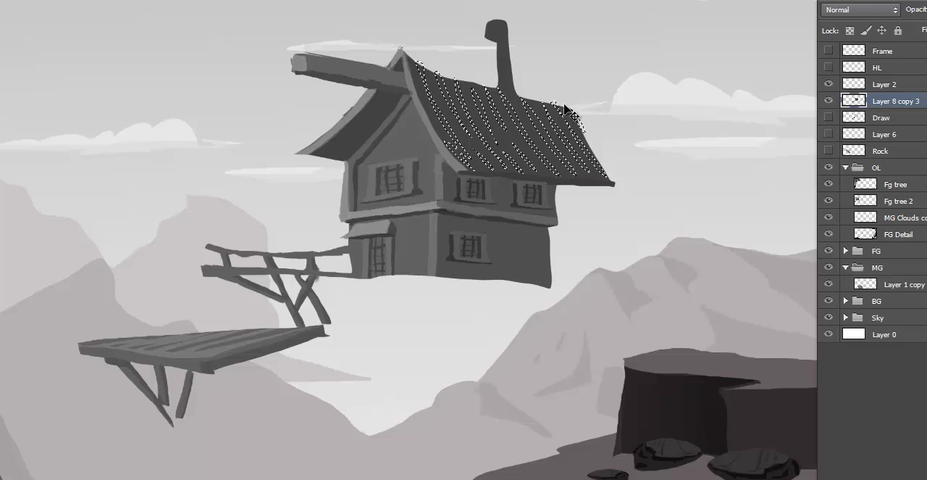
- Darken the selected roof streaks using Levels with a midtone value of 0.83
{"action": "key", "text": "ctrl+l"}
{"action": "mouse_move", "coordinate": [60, 142]}
{"action": "left_mouse_down"}
{"action": "mouse_move", "coordinate": [91, 144]}
{"action": "mouse_move", "coordinate": [78, 145]}
{"action": "left_mouse_up"}
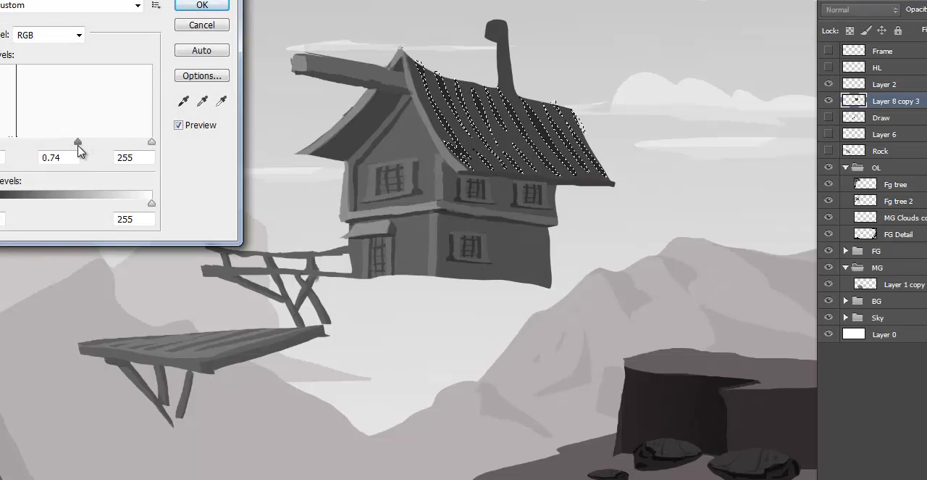
{"action": "double_click", "coordinate": [59, 157]}
{"action": "key", "text": "BackSpace"}
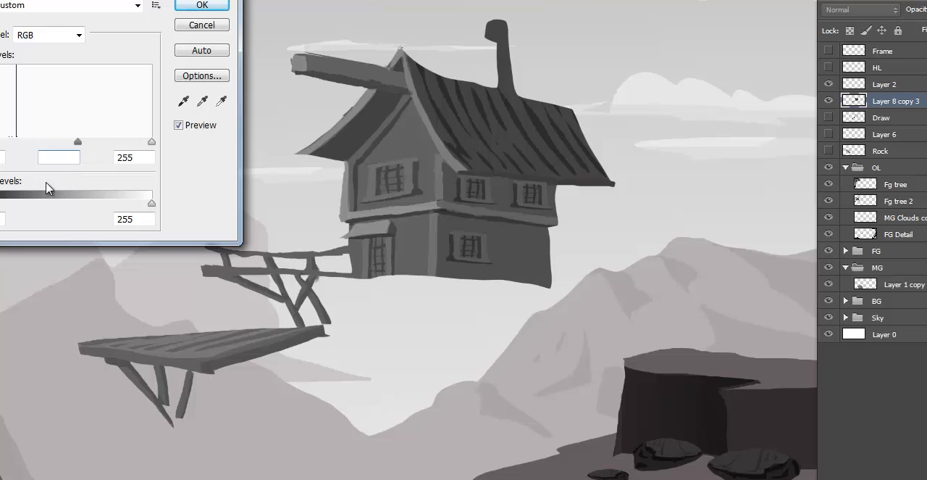
{"action": "left_click_drag", "start_coordinate": [77, 143], "coordinate": [70, 144]}
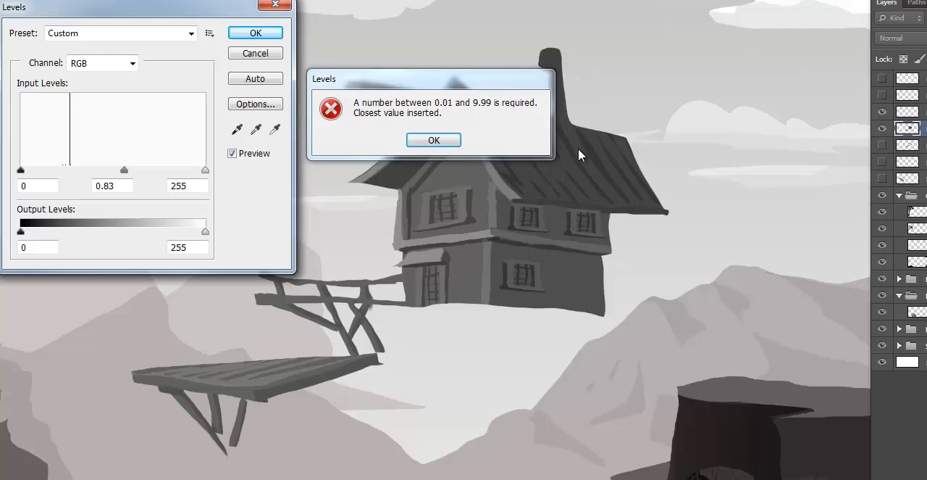
{"action": "left_click", "coordinate": [412, 128]}
{"action": "left_click", "coordinate": [268, 34]}
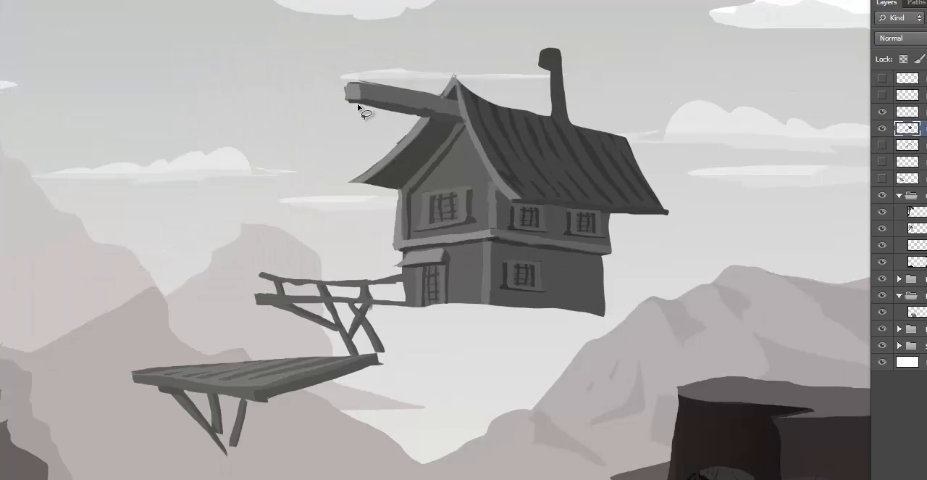
- Copy the front window to a new layer and move the copy up into the gable
{"action": "left_click_drag", "start_coordinate": [357, 103], "coordinate": [360, 108]}
{"action": "left_click_drag", "start_coordinate": [416, 190], "coordinate": [419, 192]}
{"action": "key", "text": "ctrl+j"}
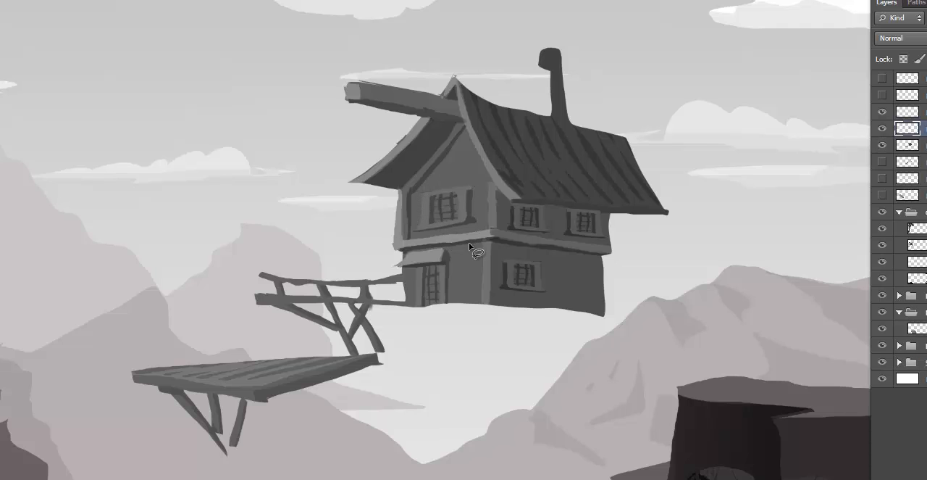
{"action": "left_click_drag", "start_coordinate": [449, 240], "coordinate": [460, 194]}
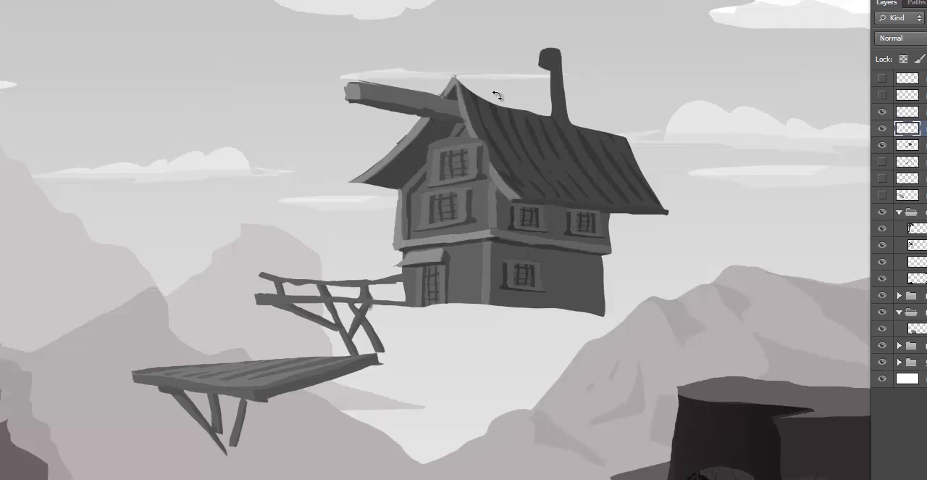
- Scale the gable window down in two passes to fit beneath the roof peak
{"action": "key", "text": "ctrl+t"}
{"action": "left_click_drag", "start_coordinate": [489, 188], "coordinate": [463, 173]}
{"action": "key", "text": "Return"}
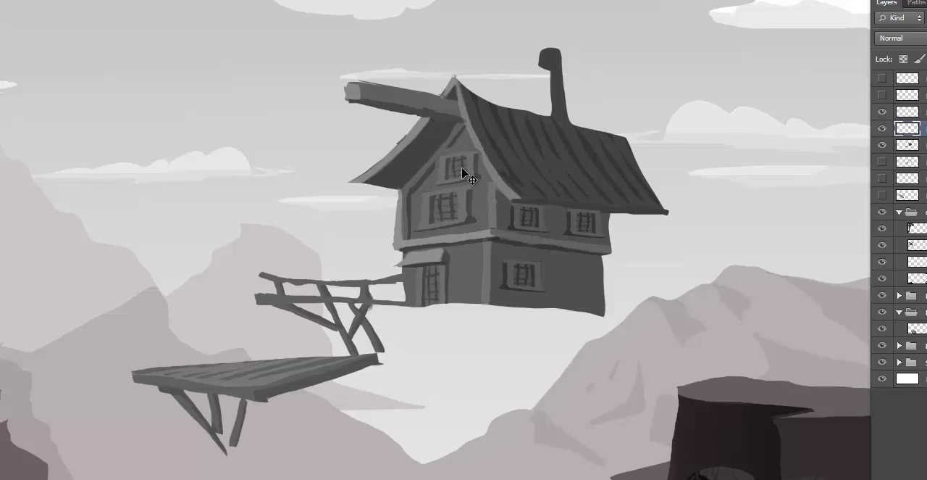
{"action": "key", "text": "ctrl+t"}
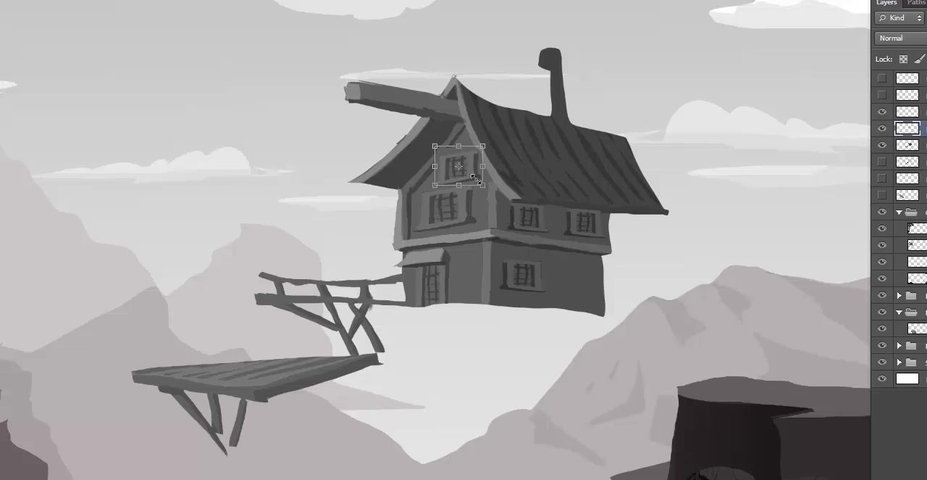
{"action": "left_click_drag", "start_coordinate": [483, 186], "coordinate": [474, 176]}
{"action": "key", "text": "Return"}
- Paint over the bars inside the gable window with a smaller brush and adjust the window's size
{"action": "left_click_drag", "start_coordinate": [468, 207], "coordinate": [467, 212]}
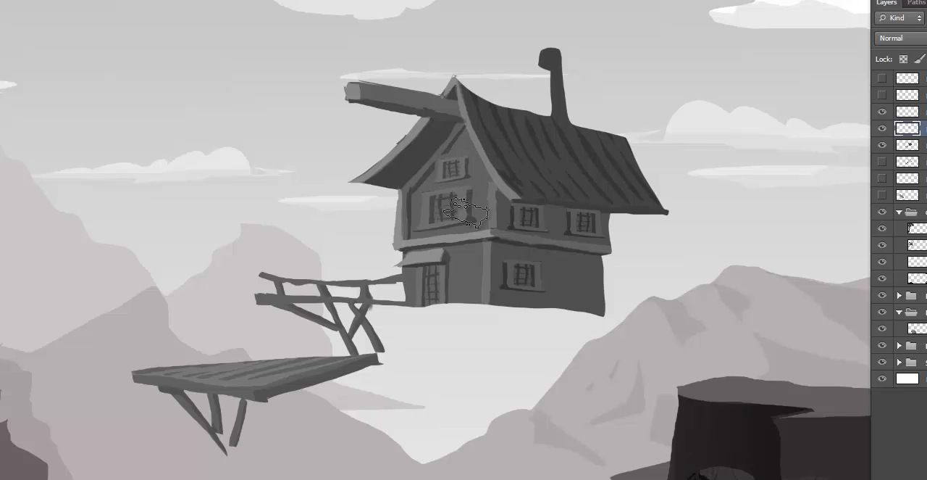
{"action": "key", "text": "l"}
{"action": "left_click_drag", "start_coordinate": [441, 118], "coordinate": [429, 110]}
{"action": "key", "text": "bracketleft"}
{"action": "key", "text": "bracketleft"}
{"action": "key", "text": "bracketleft"}
{"action": "key", "text": "bracketleft"}
{"action": "key", "text": "bracketleft"}
{"action": "key", "text": "ctrl+t"}
{"action": "left_click_drag", "start_coordinate": [471, 150], "coordinate": [476, 155]}
{"action": "key", "text": "Return"}
- Select the gable window's inner opening and paint a darker shape across its upper part
{"action": "key", "text": "ctrl+plus"}
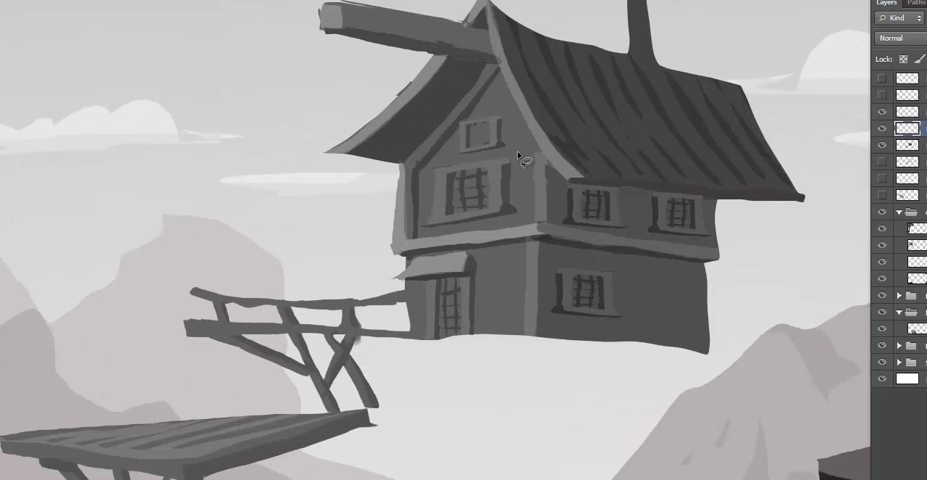
{"action": "left_click_drag", "start_coordinate": [518, 150], "coordinate": [498, 190]}
{"action": "key", "text": "ctrl+plus"}
{"action": "left_click_drag", "start_coordinate": [524, 160], "coordinate": [463, 215]}
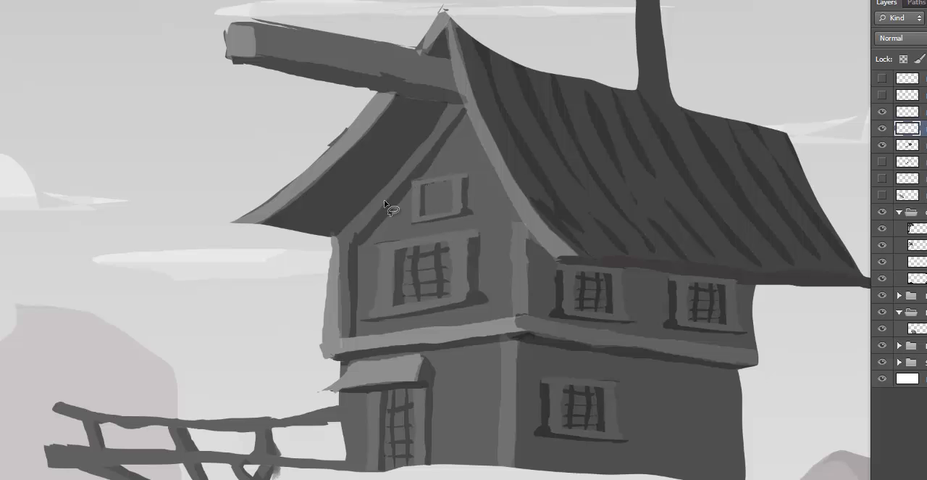
{"action": "left_click", "coordinate": [426, 187]}
{"action": "mouse_move", "coordinate": [453, 195]}
{"action": "left_mouse_down"}
{"action": "mouse_move", "coordinate": [428, 185]}
{"action": "mouse_move", "coordinate": [437, 197]}
{"action": "left_mouse_up"}
{"action": "left_click_drag", "start_coordinate": [447, 194], "coordinate": [456, 205]}
{"action": "key", "text": "ctrl+d"}
- Darken the gable window's opening using Levels with a 0.94 midtone, and merge the window into the hut layer
{"action": "key", "text": "ctrl+l"}
{"action": "mouse_move", "coordinate": [114, 175]}
{"action": "left_mouse_down"}
{"action": "mouse_move", "coordinate": [100, 166]}
{"action": "mouse_move", "coordinate": [117, 169]}
{"action": "left_mouse_up"}
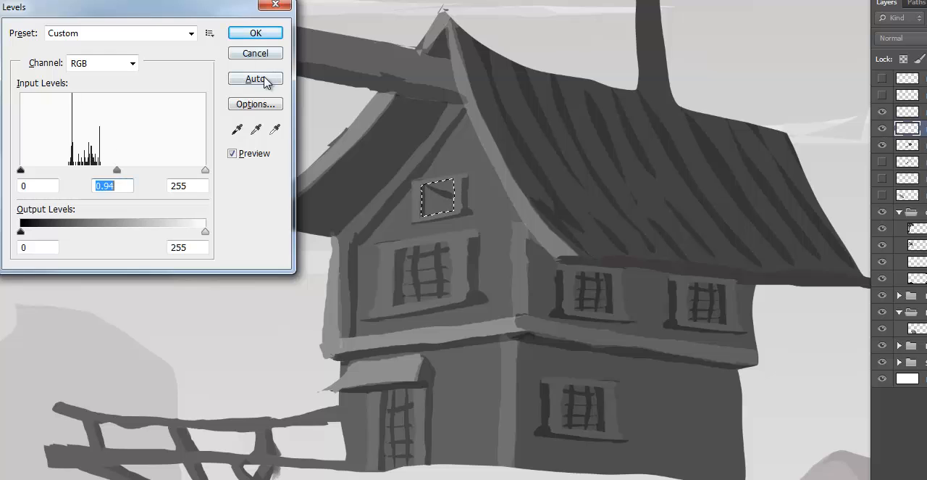
{"action": "left_click", "coordinate": [263, 35]}
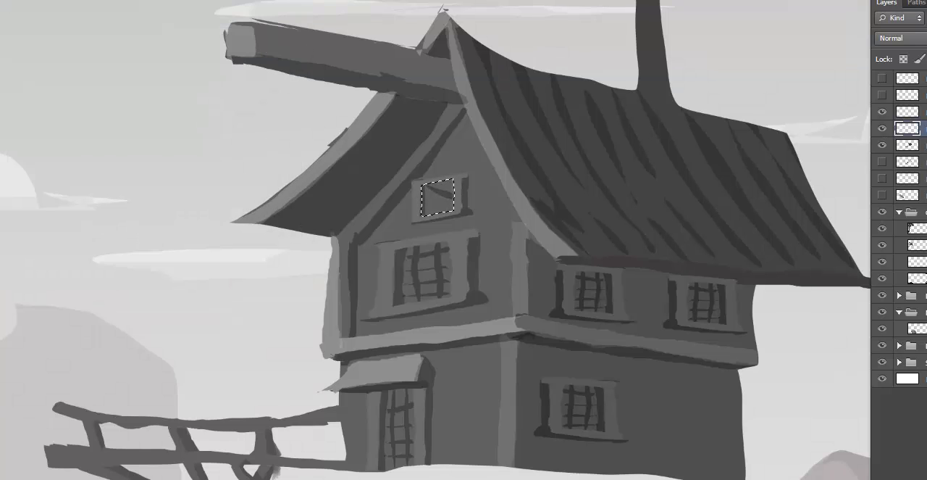
{"action": "key", "text": "ctrl+e"}
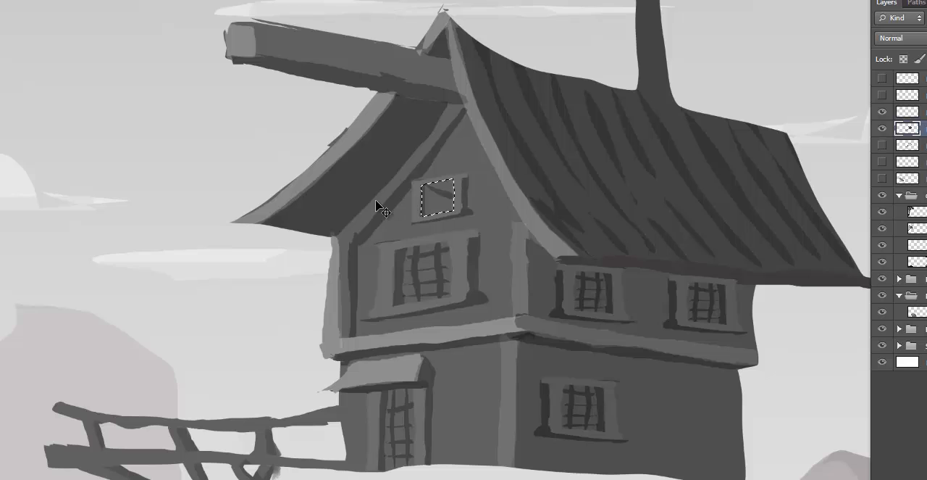
- Darken the gable window's opening further with Levels and clear the selection
{"action": "key", "text": "ctrl+l"}
{"action": "mouse_move", "coordinate": [114, 172]}
{"action": "left_mouse_down"}
{"action": "mouse_move", "coordinate": [97, 173]}
{"action": "mouse_move", "coordinate": [127, 175]}
{"action": "left_mouse_up"}
{"action": "left_click", "coordinate": [256, 33]}
{"action": "key", "text": "ctrl+d"}
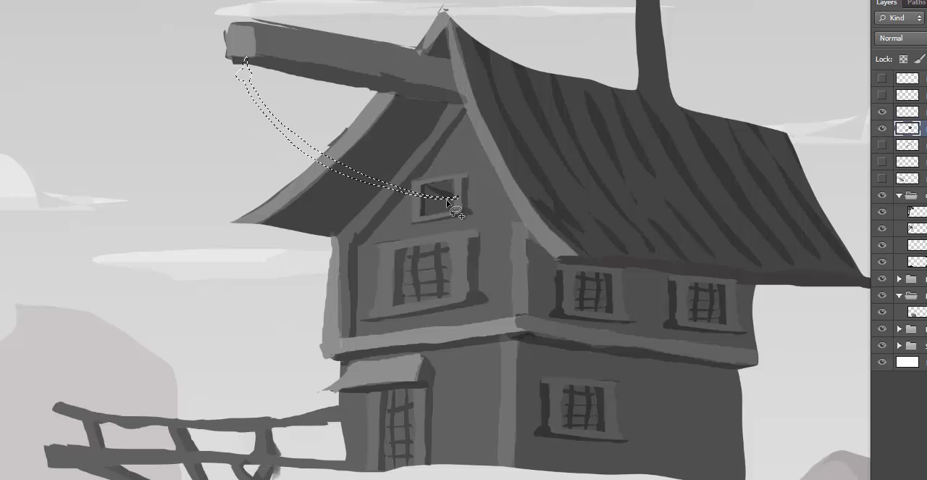
- Undo the last rope outline, select a thinner sagging rope from the beam to the gable window plus a hanging hook, and paint it dark
{"action": "key", "text": "ctrl+z"}
{"action": "mouse_move", "coordinate": [249, 74]}
{"action": "left_mouse_down"}
{"action": "mouse_move", "coordinate": [342, 150]}
{"action": "mouse_move", "coordinate": [399, 171]}
{"action": "left_mouse_up"}
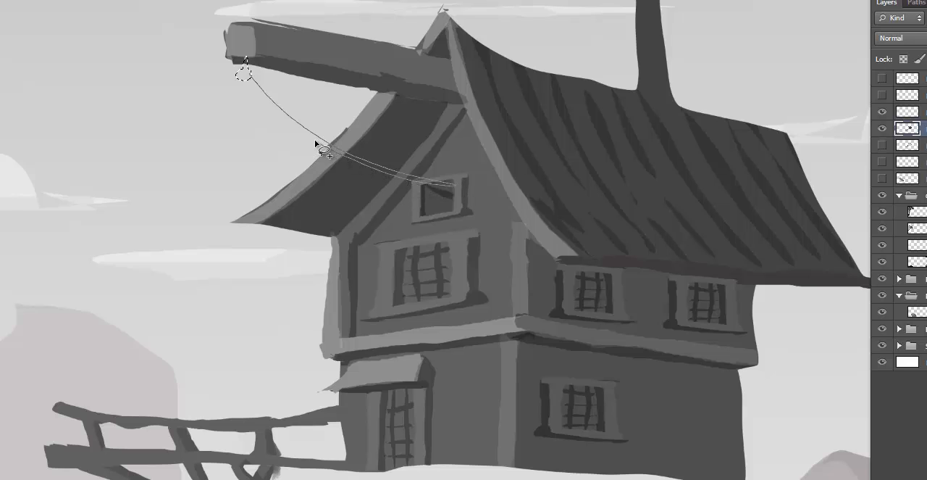
{"action": "left_click_drag", "start_coordinate": [260, 97], "coordinate": [244, 73]}
{"action": "mouse_move", "coordinate": [246, 108]}
{"action": "left_mouse_down"}
{"action": "mouse_move", "coordinate": [247, 129]}
{"action": "mouse_move", "coordinate": [247, 79]}
{"action": "left_mouse_up"}
{"action": "mouse_move", "coordinate": [251, 135]}
{"action": "left_mouse_down"}
{"action": "mouse_move", "coordinate": [242, 148]}
{"action": "mouse_move", "coordinate": [251, 151]}
{"action": "mouse_move", "coordinate": [248, 126]}
{"action": "left_mouse_up"}
{"action": "mouse_move", "coordinate": [249, 87]}
{"action": "left_mouse_down"}
{"action": "mouse_move", "coordinate": [243, 123]}
{"action": "mouse_move", "coordinate": [244, 85]}
{"action": "left_mouse_up"}
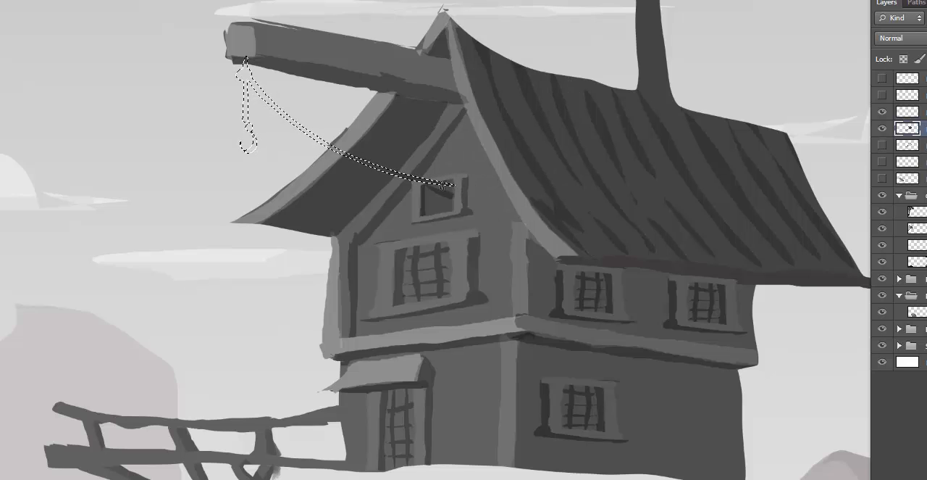
{"action": "mouse_move", "coordinate": [444, 186]}
{"action": "left_mouse_down"}
{"action": "mouse_move", "coordinate": [398, 176]}
{"action": "mouse_move", "coordinate": [308, 129]}
{"action": "mouse_move", "coordinate": [248, 72]}
{"action": "mouse_move", "coordinate": [265, 100]}
{"action": "mouse_move", "coordinate": [256, 111]}
{"action": "mouse_move", "coordinate": [243, 58]}
{"action": "mouse_move", "coordinate": [250, 145]}
{"action": "left_mouse_up"}
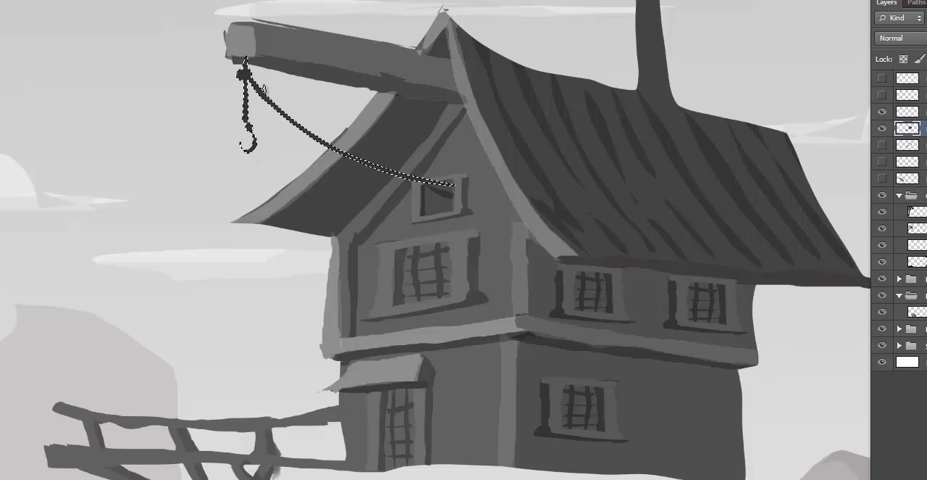
{"action": "key", "text": "ctrl+d"}
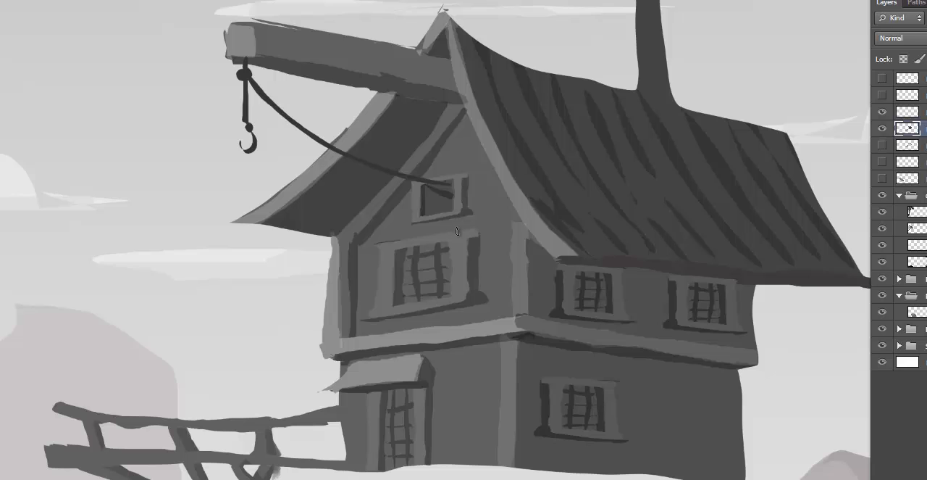
- Lighten the hut layer using Levels with a 1.15 midtone
{"action": "key", "text": "ctrl+l"}
{"action": "left_click_drag", "start_coordinate": [259, 17], "coordinate": [170, 24]}
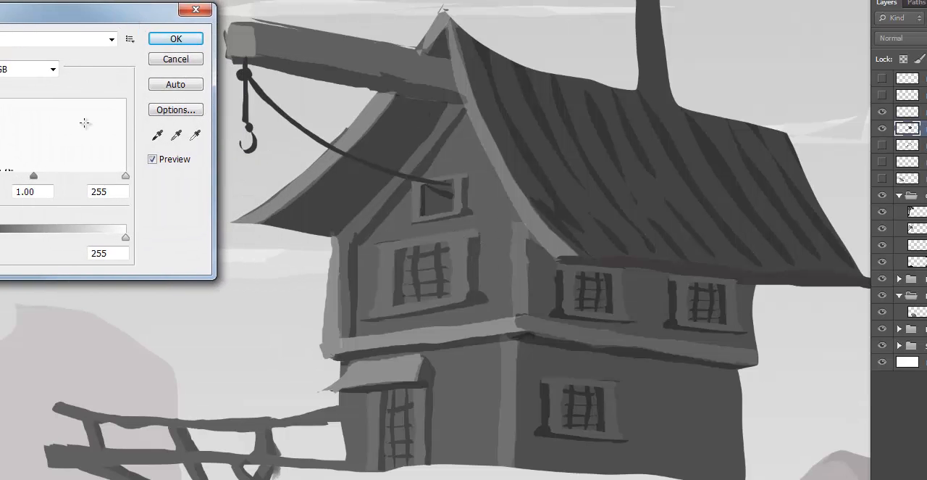
{"action": "mouse_move", "coordinate": [33, 176]}
{"action": "left_mouse_down"}
{"action": "mouse_move", "coordinate": [6, 181]}
{"action": "mouse_move", "coordinate": [24, 181]}
{"action": "left_mouse_up"}
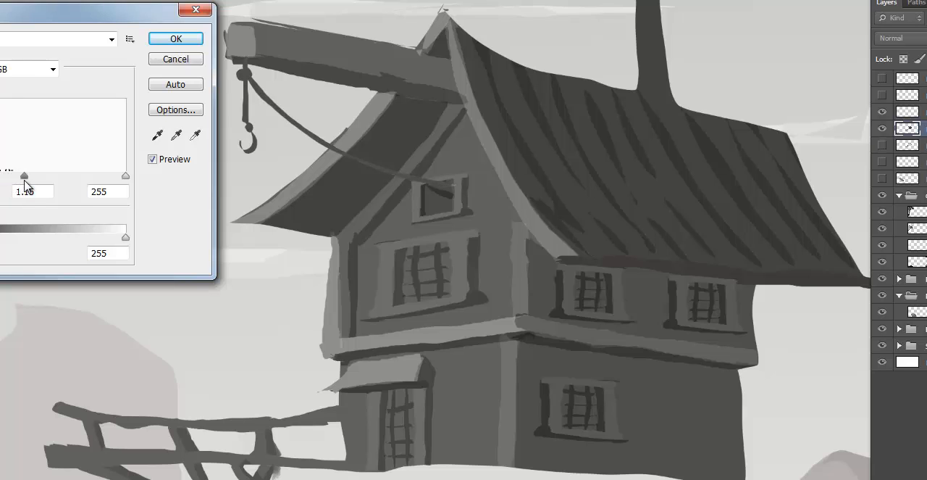
{"action": "left_click", "coordinate": [174, 39]}
{"action": "scroll", "coordinate": [664, 347], "scroll_direction": "down", "scroll_amount": 3}
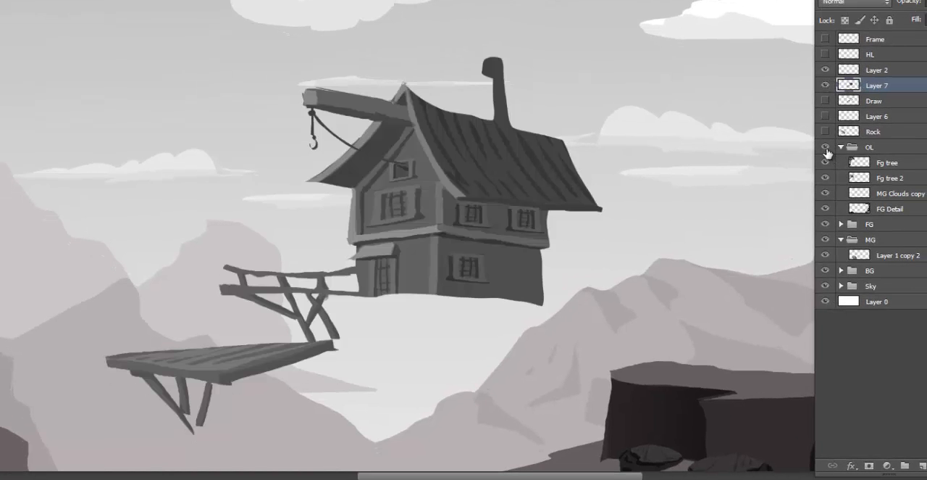
{"action": "key", "text": "ctrl+minus"}
{"action": "left_click_drag", "start_coordinate": [616, 209], "coordinate": [516, 203]}
{"action": "key", "text": "ctrl+t"}
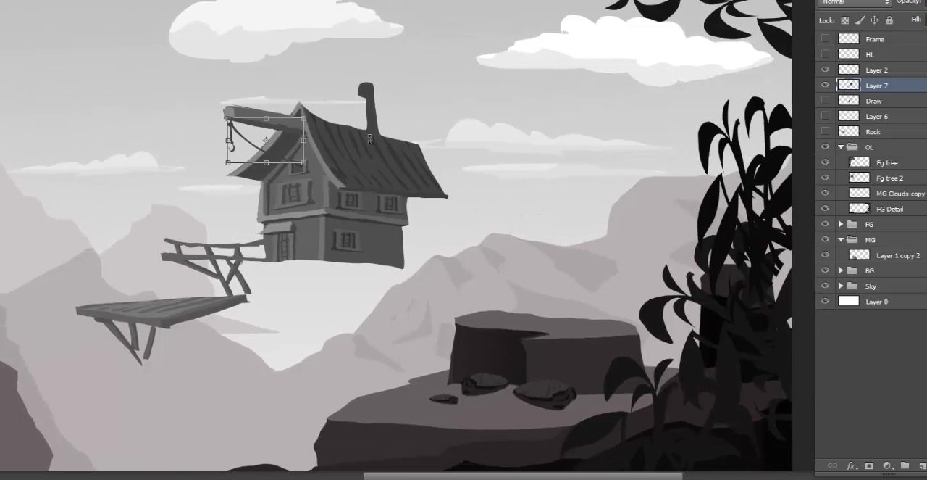
{"action": "key", "text": "Return"}
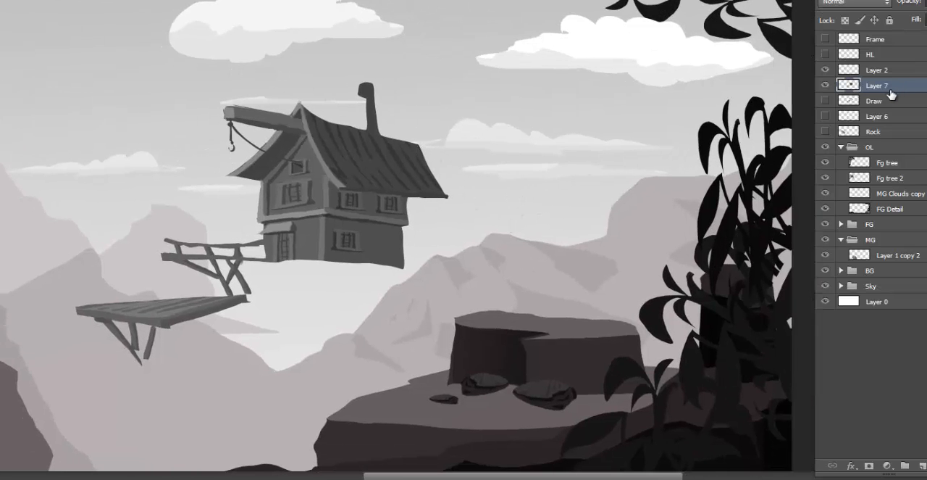
- Toggle the visibility of Layer 7 to check which artwork it holds, and leave it as the only selected layer
{"action": "left_click", "coordinate": [888, 70], "text": "shift"}
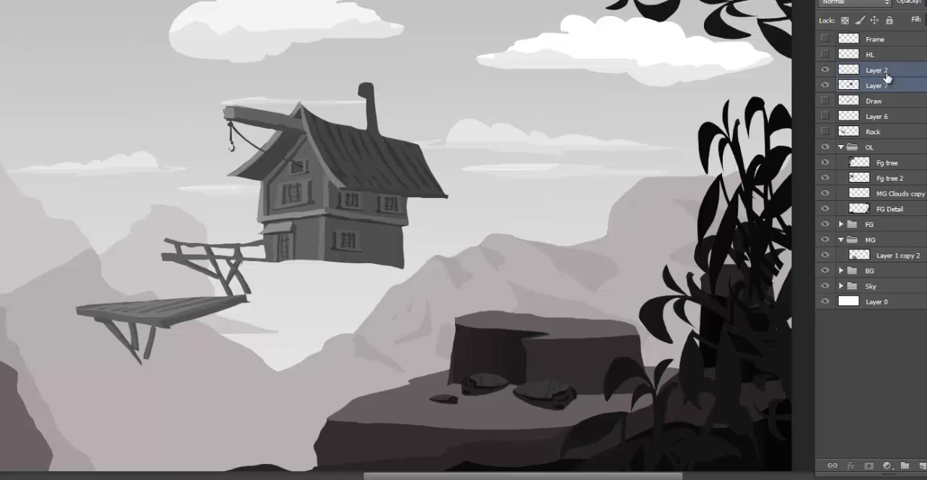
{"action": "left_click", "coordinate": [826, 85]}
{"action": "left_click", "coordinate": [826, 85]}
{"action": "left_click", "coordinate": [826, 85]}
{"action": "left_click", "coordinate": [826, 84]}
{"action": "left_click", "coordinate": [877, 84]}
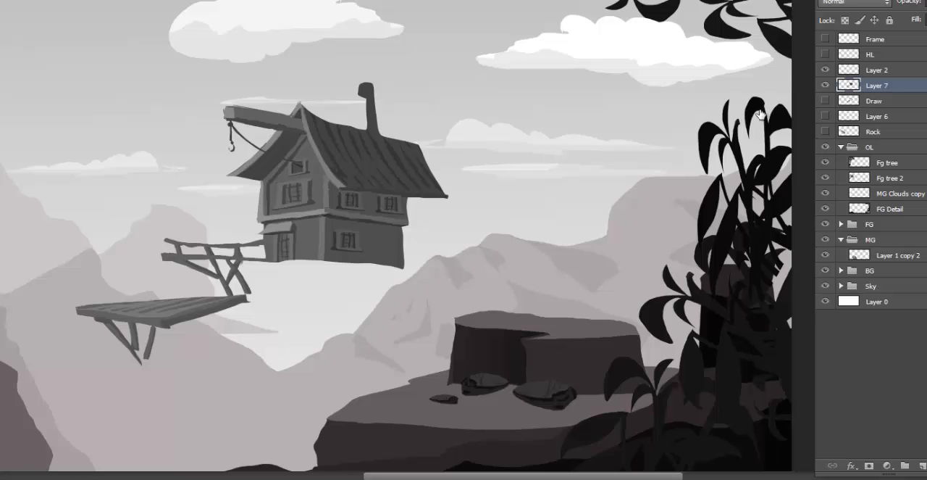
- Scale down the hut with its walkway and platform, and position it on top of the rock block beside the foreground plants
{"action": "key", "text": "ctrl+t"}
{"action": "left_click_drag", "start_coordinate": [78, 86], "coordinate": [213, 187]}
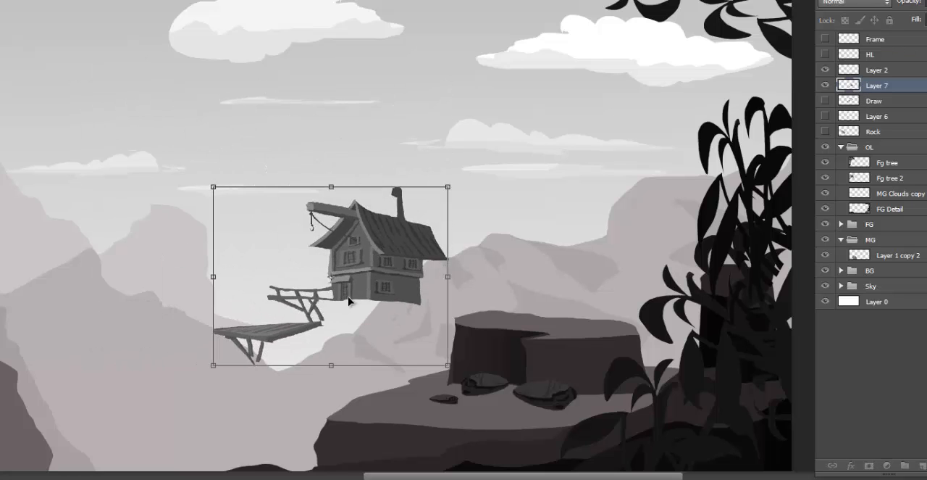
{"action": "left_click_drag", "start_coordinate": [347, 302], "coordinate": [474, 330]}
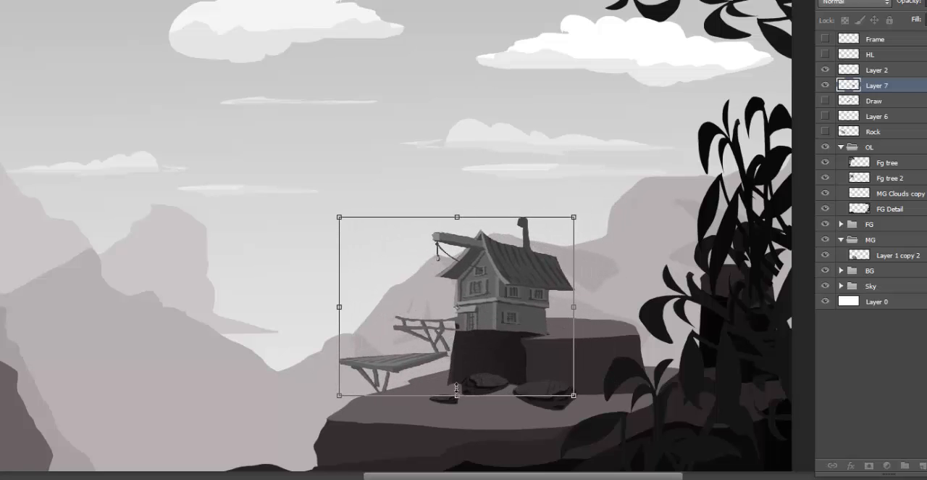
{"action": "left_click_drag", "start_coordinate": [338, 397], "coordinate": [321, 410]}
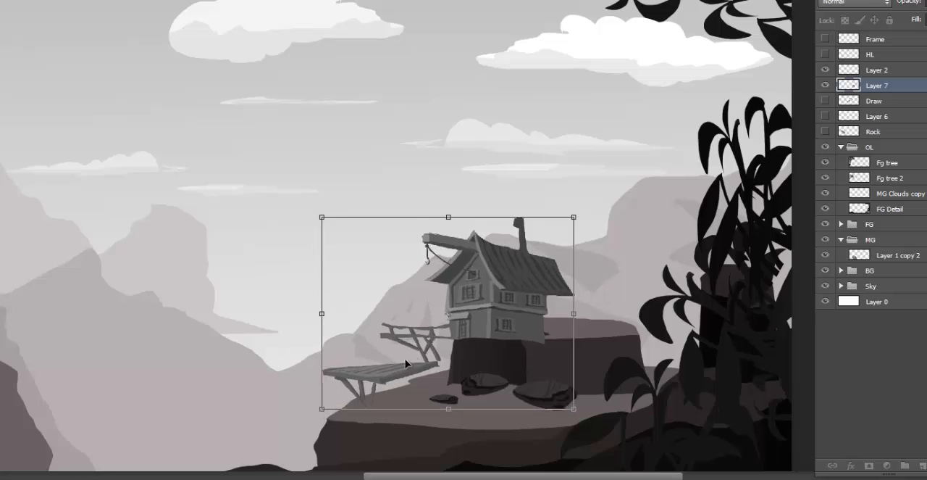
{"action": "left_click_drag", "start_coordinate": [414, 351], "coordinate": [428, 336]}
{"action": "key", "text": "Return"}
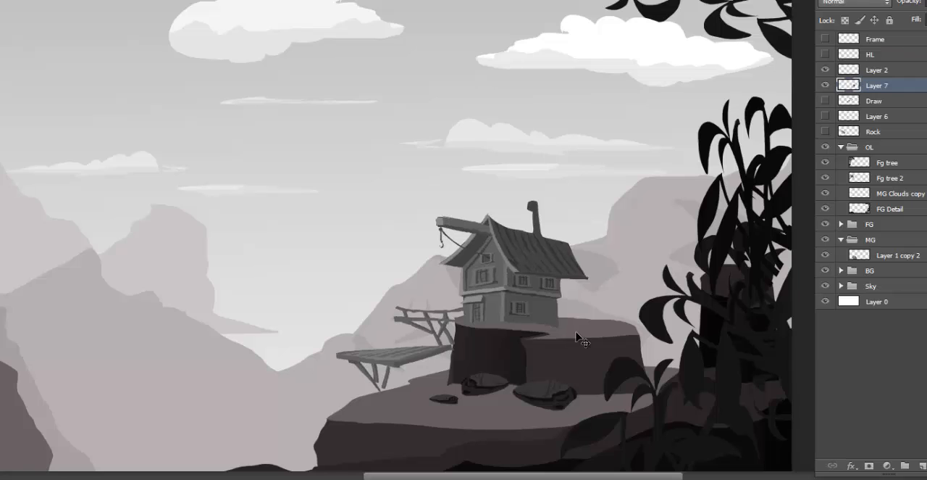
- Adjust the tones of the scaled-down hut layer using Levels
{"action": "key", "text": "ctrl+l"}
{"action": "left_click_drag", "start_coordinate": [41, 129], "coordinate": [61, 131]}
{"action": "left_click", "coordinate": [168, 23]}
- Convert the image to grayscale mode without merging the layers, discarding the color information
{"action": "scroll", "coordinate": [635, 292], "scroll_direction": "down", "scroll_amount": 3}
{"action": "scroll", "coordinate": [636, 292], "scroll_direction": "left", "scroll_amount": 3}
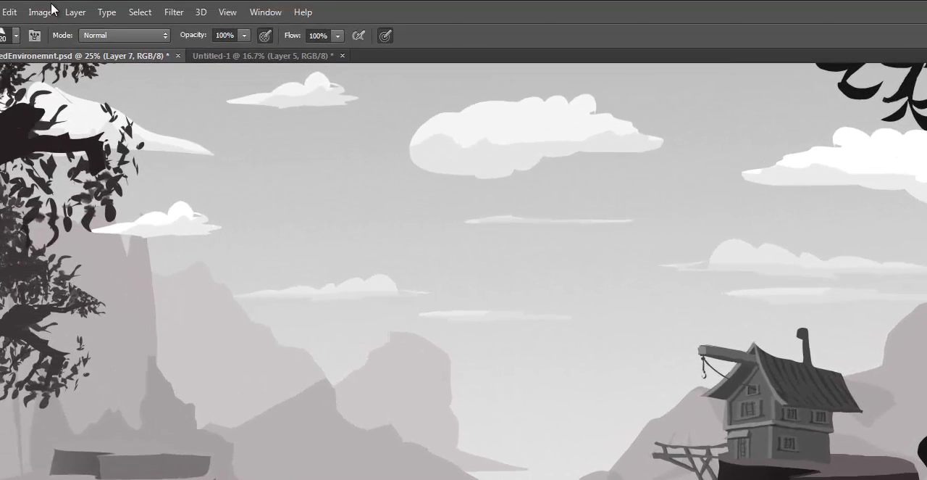
{"action": "left_click", "coordinate": [44, 12]}
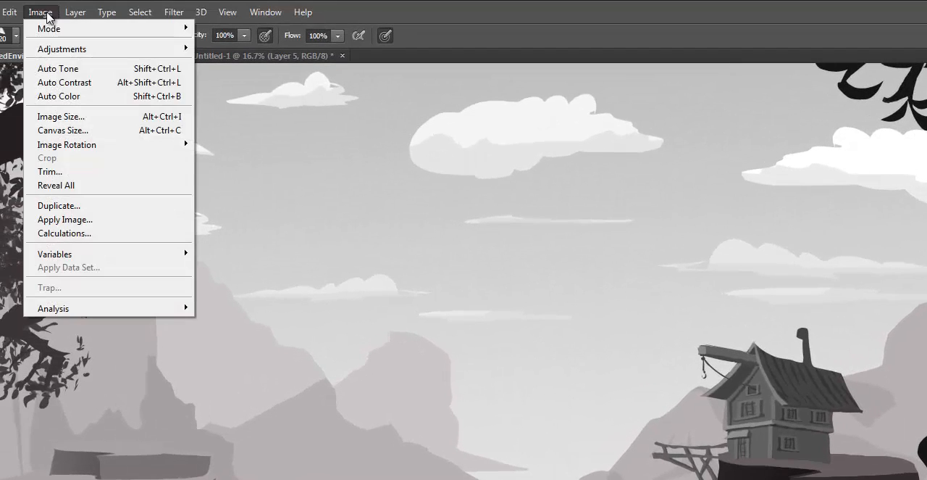
{"action": "mouse_move", "coordinate": [47, 33]}
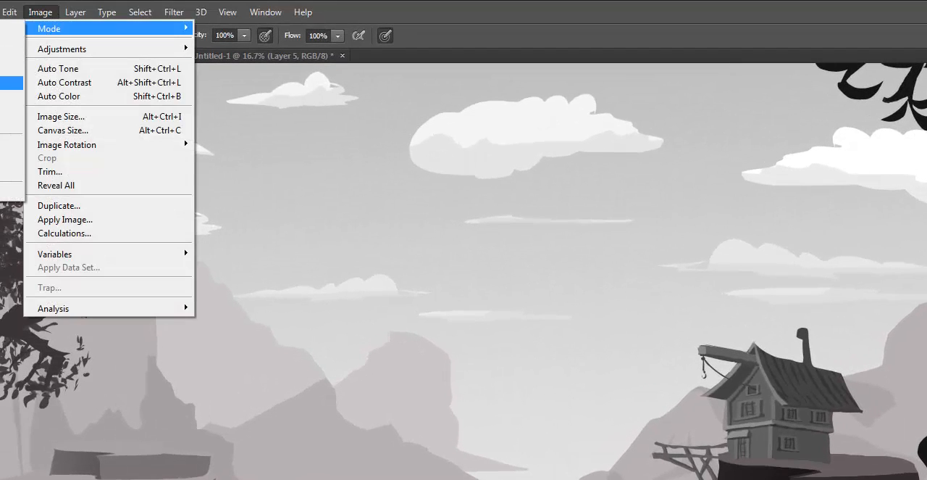
{"action": "left_click", "coordinate": [11, 42]}
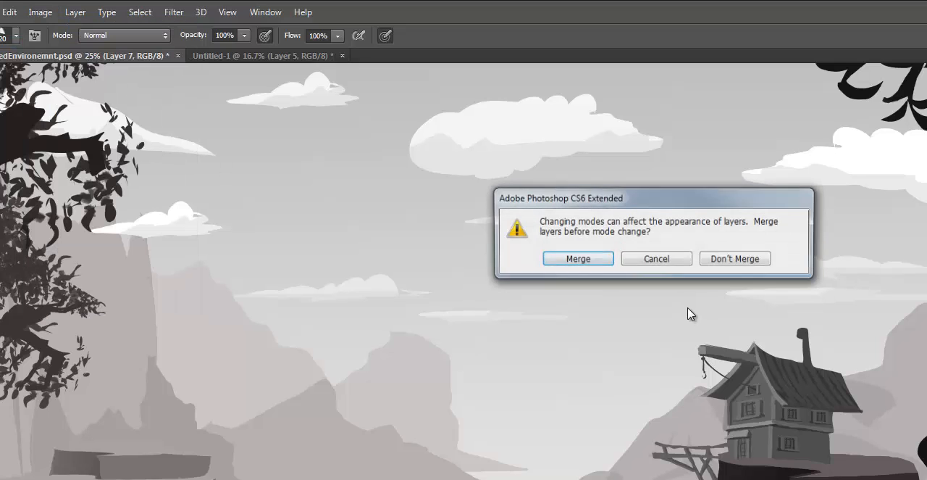
{"action": "left_click", "coordinate": [753, 262]}
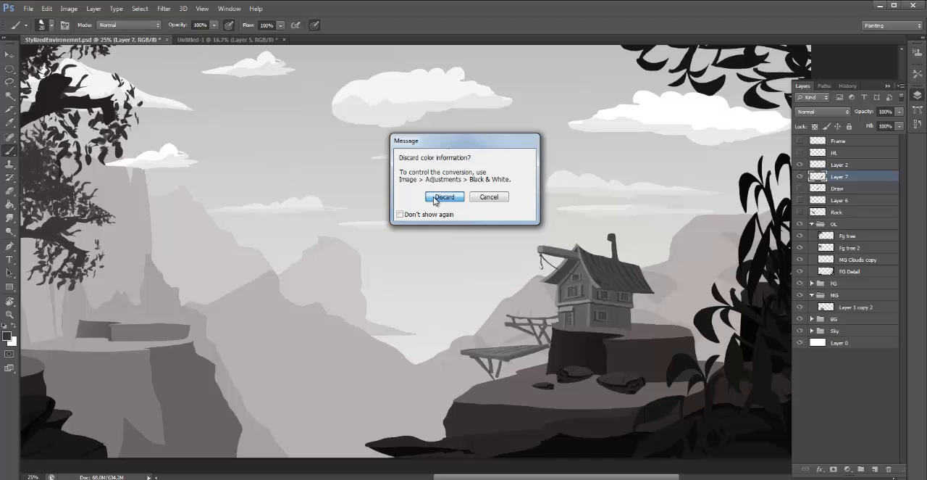
{"action": "left_click", "coordinate": [445, 197]}
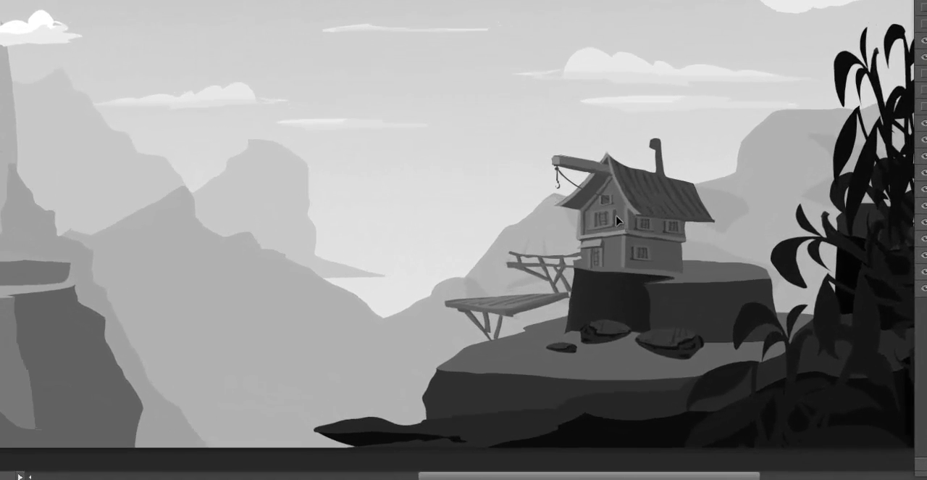
- Select the wooden platform below the hut, rotate it slightly clockwise and move it down against the outer edge of the lower rock ledge
{"action": "left_click_drag", "start_coordinate": [615, 215], "coordinate": [633, 233]}
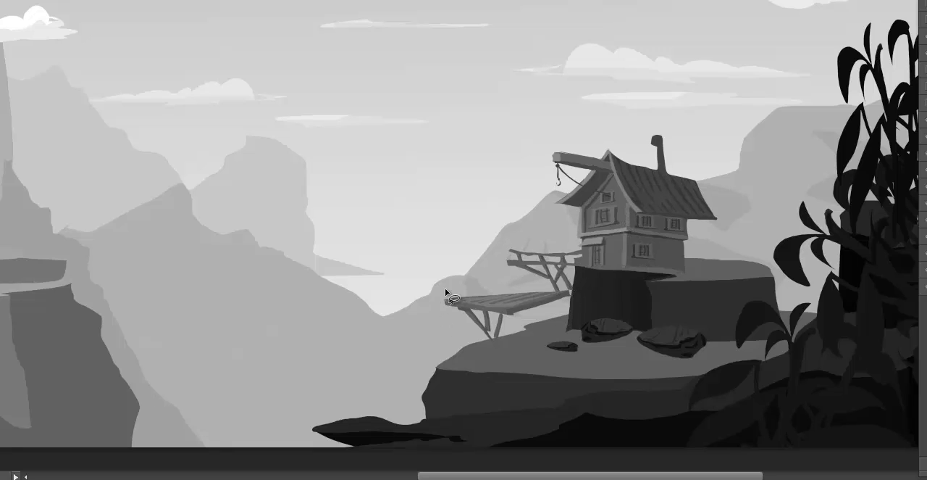
{"action": "mouse_move", "coordinate": [443, 291]}
{"action": "left_mouse_down"}
{"action": "mouse_move", "coordinate": [416, 329]}
{"action": "mouse_move", "coordinate": [513, 351]}
{"action": "mouse_move", "coordinate": [574, 304]}
{"action": "mouse_move", "coordinate": [569, 288]}
{"action": "mouse_move", "coordinate": [447, 271]}
{"action": "mouse_move", "coordinate": [433, 308]}
{"action": "left_mouse_up"}
{"action": "left_click_drag", "start_coordinate": [514, 323], "coordinate": [507, 343]}
{"action": "key", "text": "ctrl+t"}
{"action": "left_click_drag", "start_coordinate": [617, 249], "coordinate": [622, 255]}
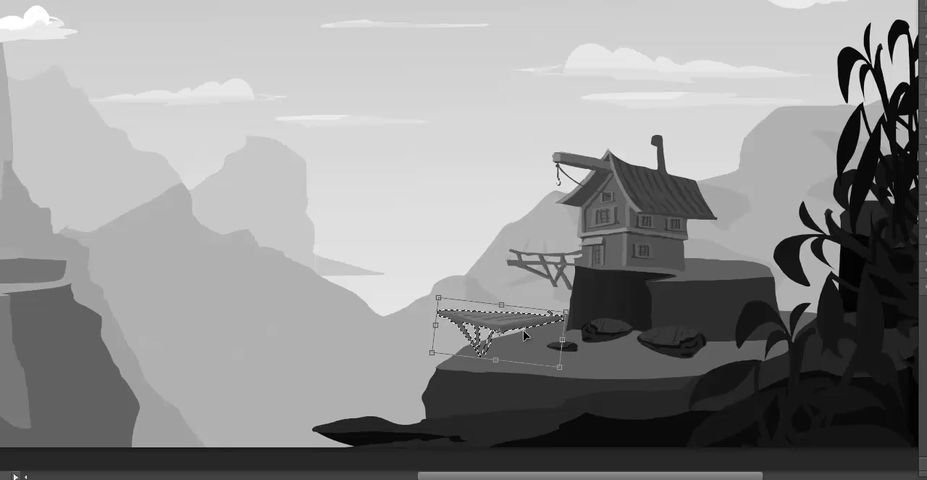
{"action": "left_click_drag", "start_coordinate": [535, 323], "coordinate": [493, 337]}
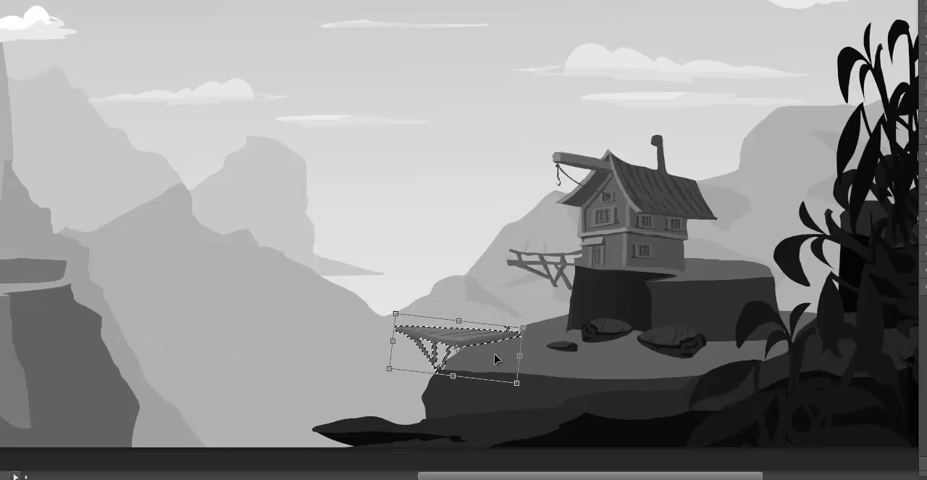
{"action": "key", "text": "Return"}
{"action": "key", "text": "ctrl+d"}
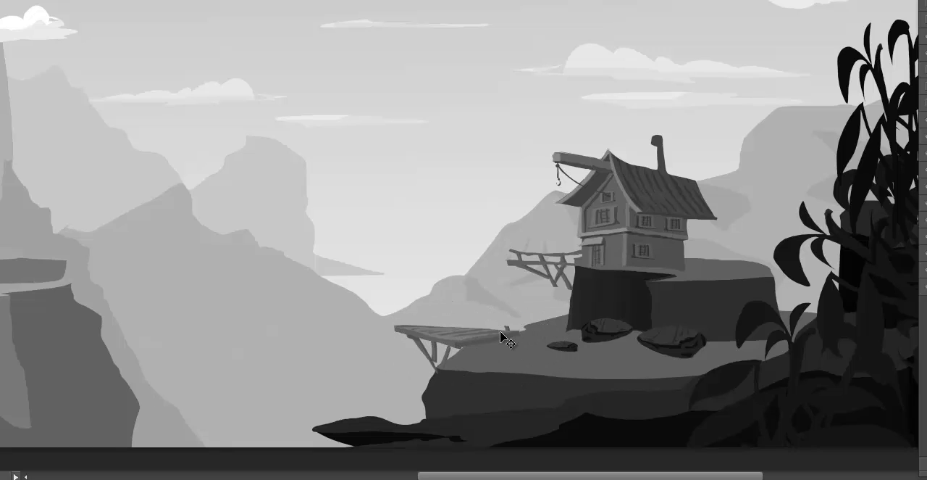
- Select the lower edge of the hut's side wall and trim it to fit the rock top, then clear the selection
{"action": "key", "text": "l"}
{"action": "key", "text": "ctrl+plus"}
{"action": "key", "text": "ctrl+plus"}
{"action": "left_click_drag", "start_coordinate": [693, 206], "coordinate": [473, 96]}
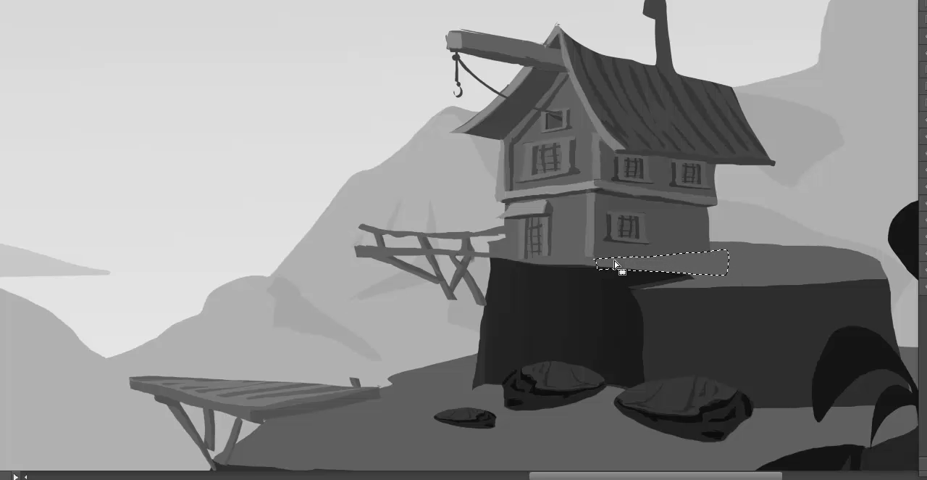
{"action": "key", "text": "ctrl+d"}
- Select a thin strip along the hut's base on both sides of the door and paint it dark
{"action": "left_click_drag", "start_coordinate": [593, 255], "coordinate": [645, 252]}
{"action": "mouse_move", "coordinate": [583, 254]}
{"action": "left_mouse_down"}
{"action": "mouse_move", "coordinate": [549, 252]}
{"action": "mouse_move", "coordinate": [579, 246]}
{"action": "left_mouse_up"}
{"action": "mouse_move", "coordinate": [520, 251]}
{"action": "left_mouse_down"}
{"action": "mouse_move", "coordinate": [497, 252]}
{"action": "mouse_move", "coordinate": [527, 255]}
{"action": "left_mouse_up"}
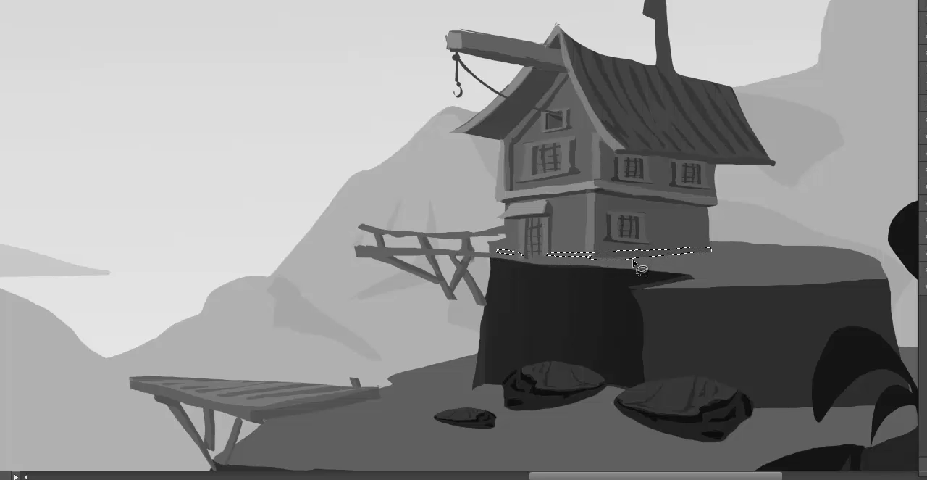
{"action": "key", "text": "b"}
{"action": "mouse_move", "coordinate": [613, 252]}
{"action": "left_mouse_down"}
{"action": "mouse_move", "coordinate": [717, 248]}
{"action": "mouse_move", "coordinate": [522, 256]}
{"action": "mouse_move", "coordinate": [686, 256]}
{"action": "mouse_move", "coordinate": [520, 243]}
{"action": "mouse_move", "coordinate": [524, 250]}
{"action": "mouse_move", "coordinate": [490, 257]}
{"action": "left_mouse_up"}
- Lighten the dark base strip using Levels with a 1.19 midtone, and clear the selection
{"action": "key", "text": "ctrl+l"}
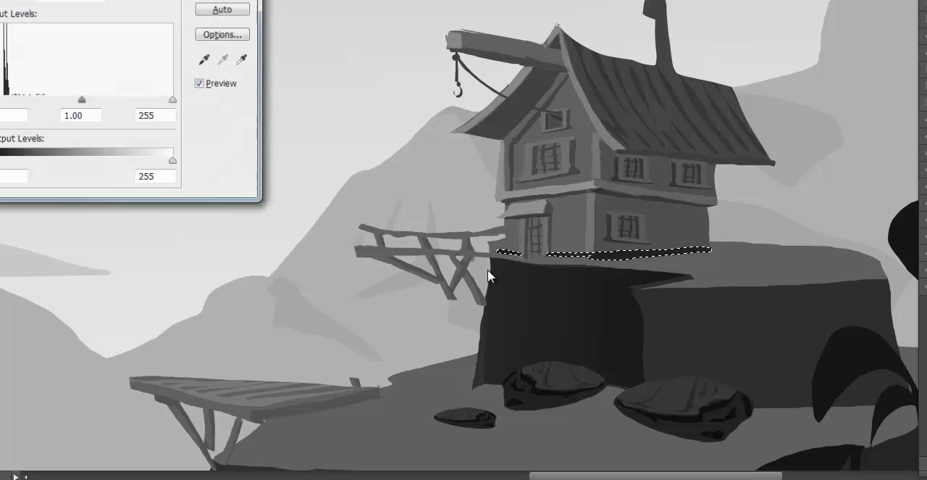
{"action": "mouse_move", "coordinate": [90, 101]}
{"action": "left_mouse_down"}
{"action": "mouse_move", "coordinate": [108, 102]}
{"action": "mouse_move", "coordinate": [79, 100]}
{"action": "left_mouse_up"}
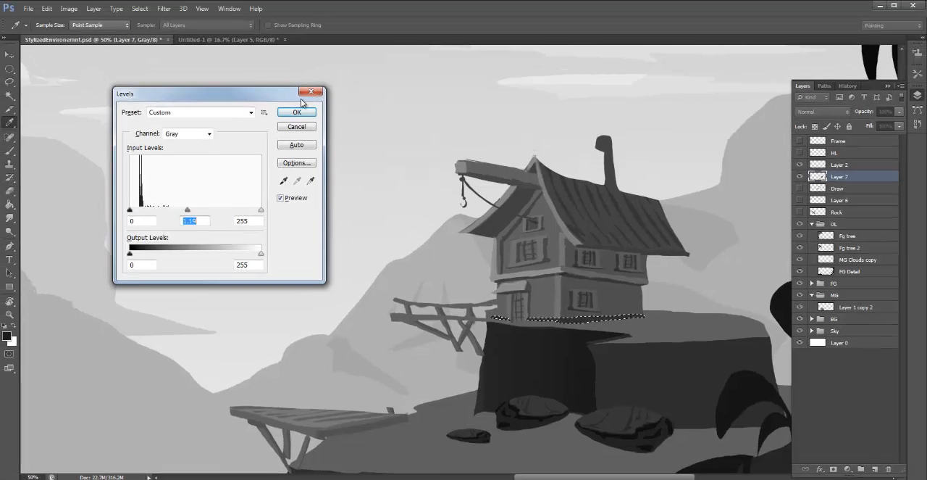
{"action": "left_click", "coordinate": [287, 92]}
{"action": "key", "text": "ctrl+d"}
- Select the diagonal brace under the hut's walkway and rotate it clockwise until it stands upright
{"action": "left_click_drag", "start_coordinate": [686, 358], "coordinate": [700, 337]}
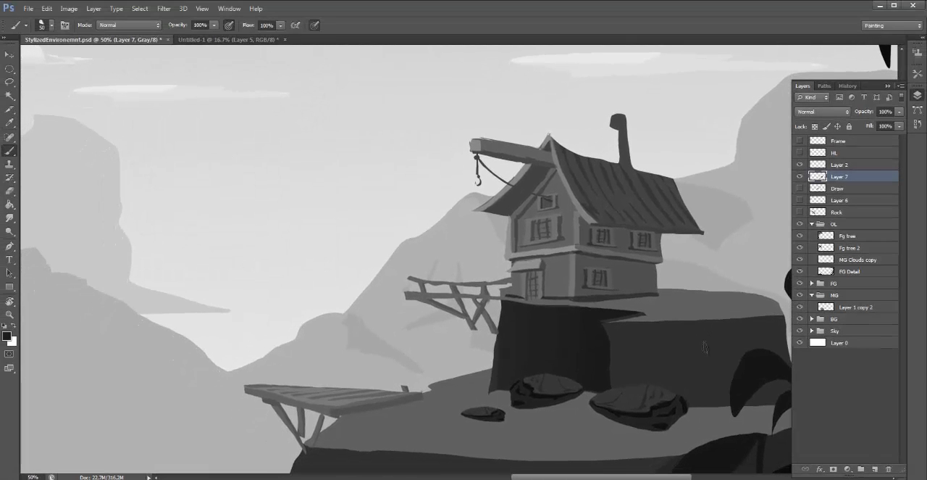
{"action": "key", "text": "l"}
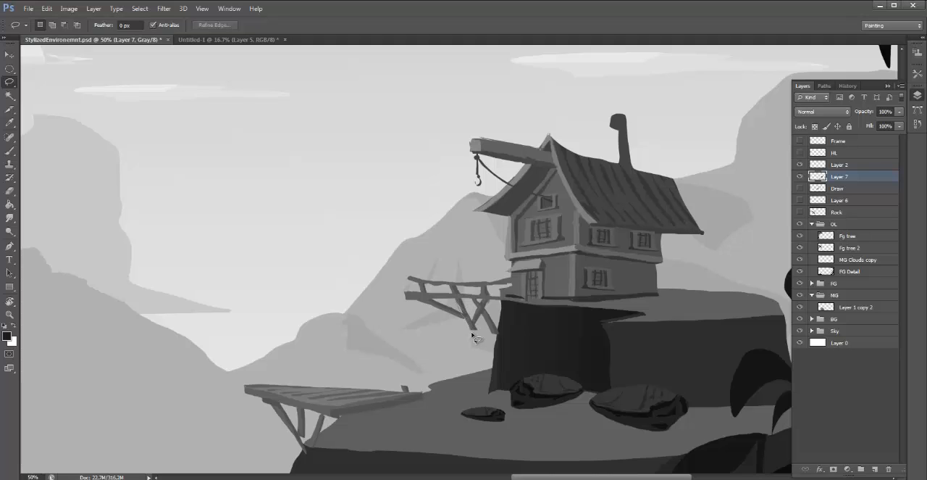
{"action": "left_click_drag", "start_coordinate": [457, 303], "coordinate": [455, 299]}
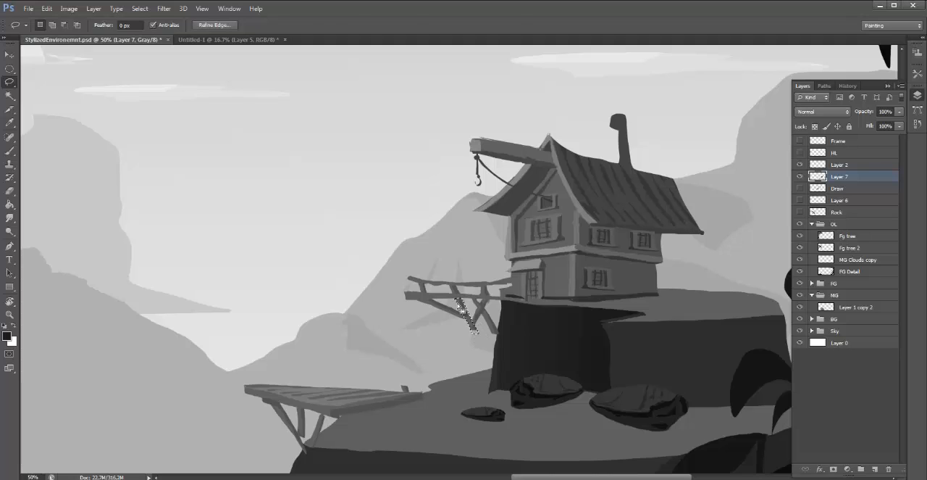
{"action": "key", "text": "ctrl+t"}
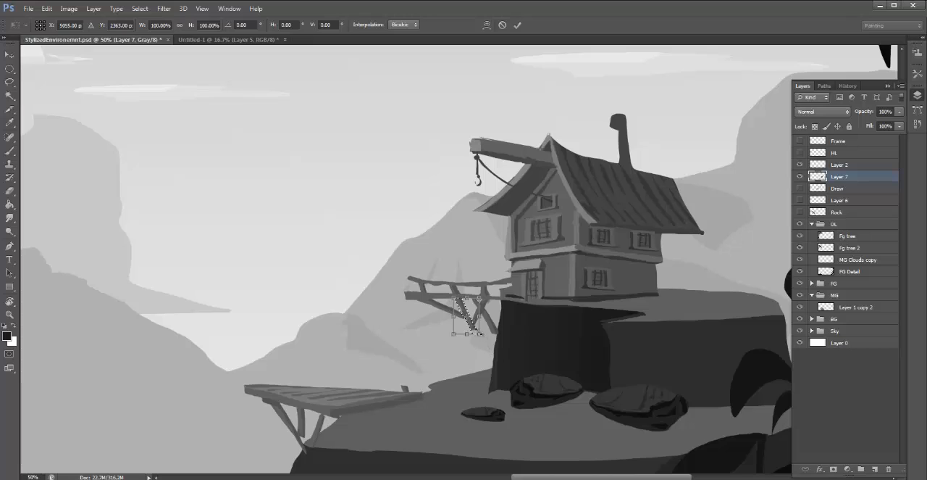
{"action": "left_click_drag", "start_coordinate": [492, 283], "coordinate": [494, 305]}
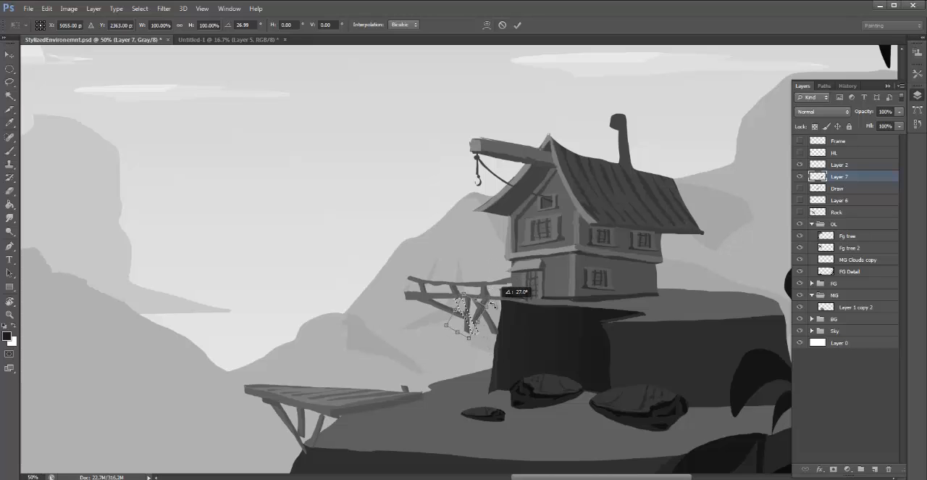
{"action": "key", "text": "Escape"}
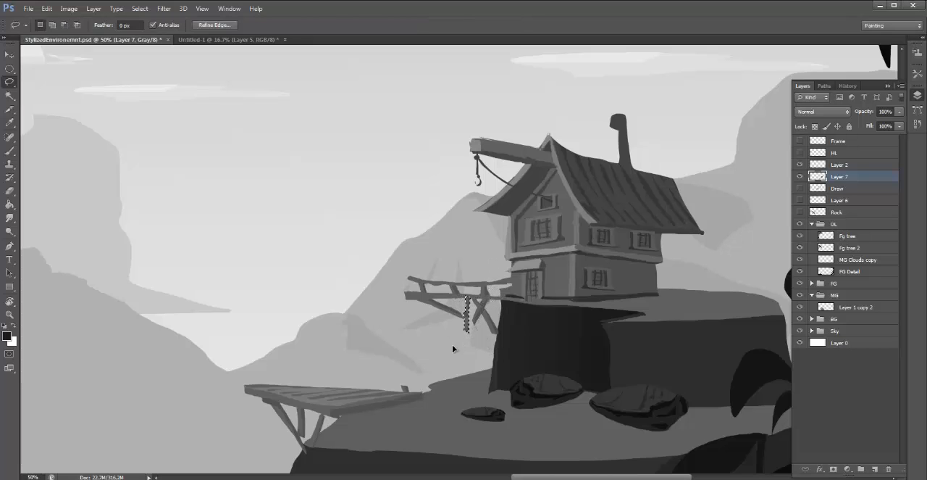
- Lengthen the upright brace under the hut's walkway, tilt its foot toward the rock base and shift it closer to the rock
{"action": "key", "text": "ctrl+t"}
{"action": "left_click_drag", "start_coordinate": [467, 335], "coordinate": [468, 376]}
{"action": "left_click_drag", "start_coordinate": [475, 275], "coordinate": [453, 274]}
{"action": "key", "text": "Return"}
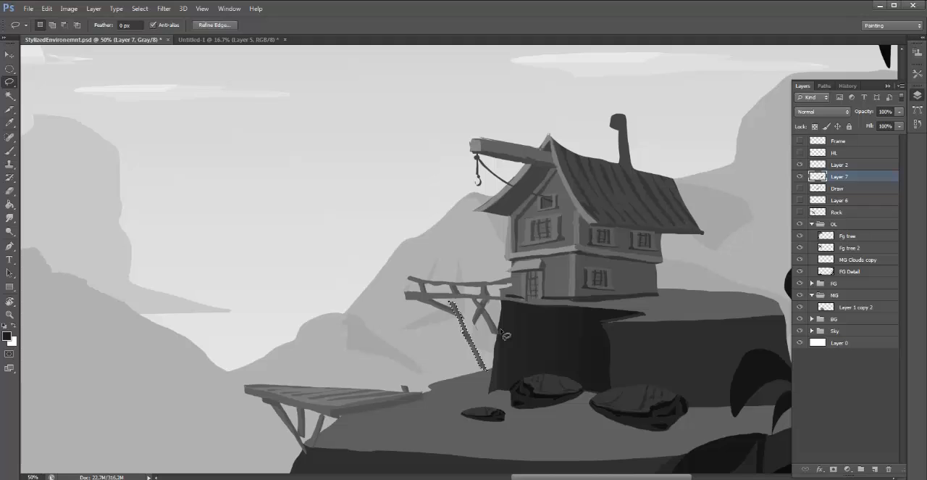
{"action": "left_click_drag", "start_coordinate": [467, 338], "coordinate": [479, 339]}
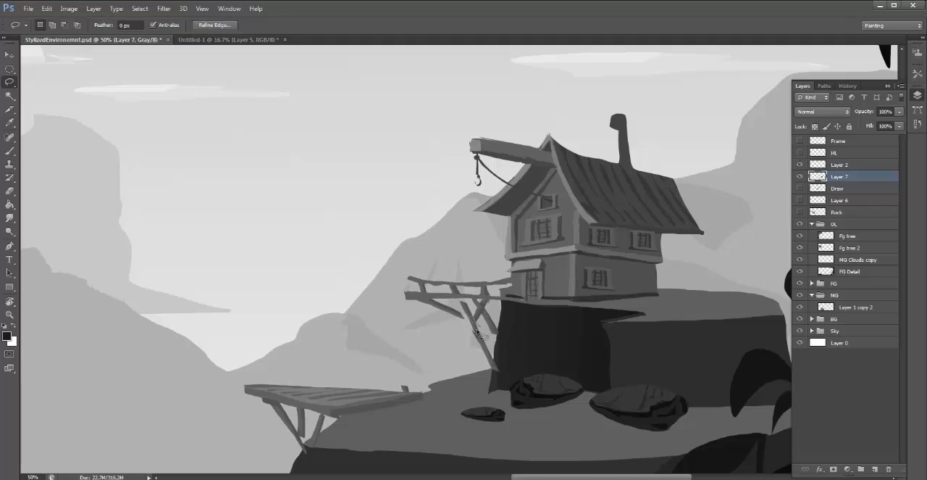
{"action": "key", "text": "v"}
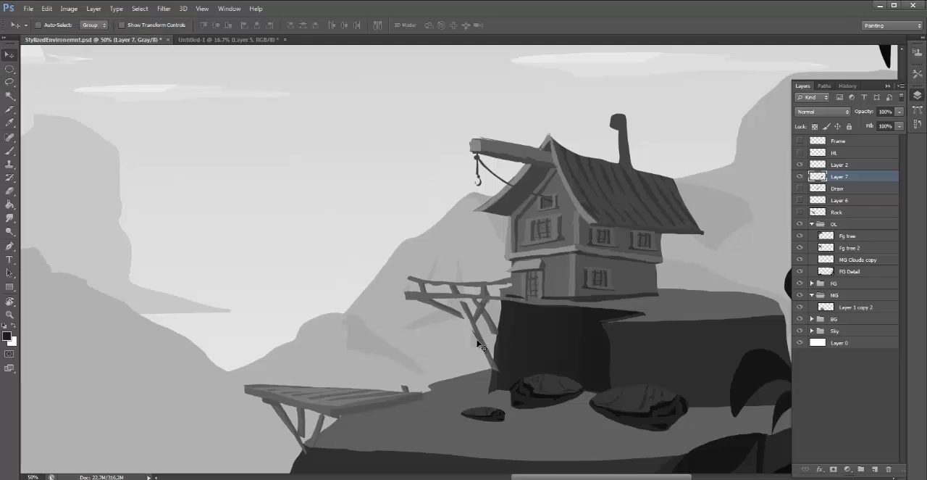
- Nudge the long brace up and back under the walkway, and stretch its foot down to meet the rock
{"action": "key", "text": "ctrl+d"}
{"action": "key", "text": "ctrl+alt+z"}
{"action": "key", "text": "ctrl+alt+z"}
{"action": "key", "text": "shift+Up"}
{"action": "key", "text": "shift+Up"}
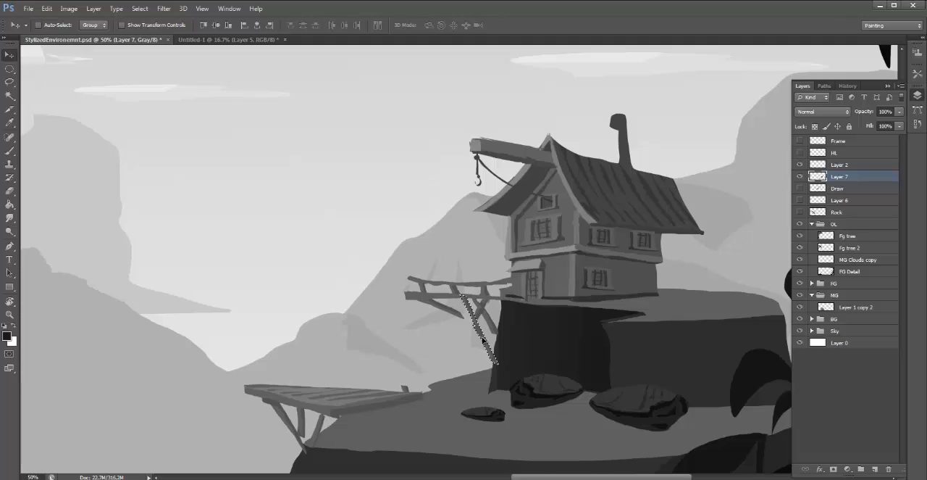
{"action": "key", "text": "shift+Left"}
{"action": "key", "text": "shift+Left"}
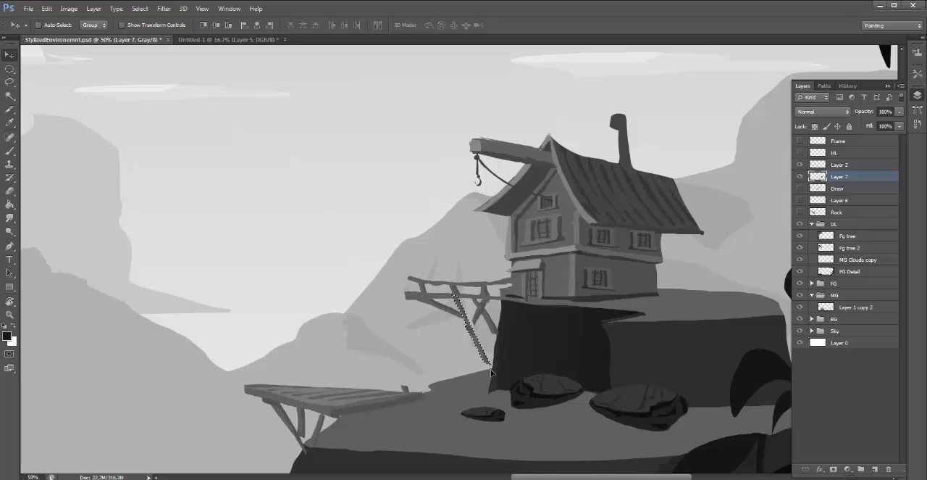
{"action": "key", "text": "ctrl+t"}
{"action": "left_click_drag", "start_coordinate": [495, 365], "coordinate": [499, 374]}
{"action": "key", "text": "Return"}
- Duplicate the long brace on a new layer, rotate the copy about 56° and position it so it crosses the original
{"action": "key", "text": "ctrl+j"}
{"action": "left_click_drag", "start_coordinate": [477, 341], "coordinate": [485, 345]}
{"action": "key", "text": "ctrl+t"}
{"action": "left_click_drag", "start_coordinate": [521, 269], "coordinate": [558, 338]}
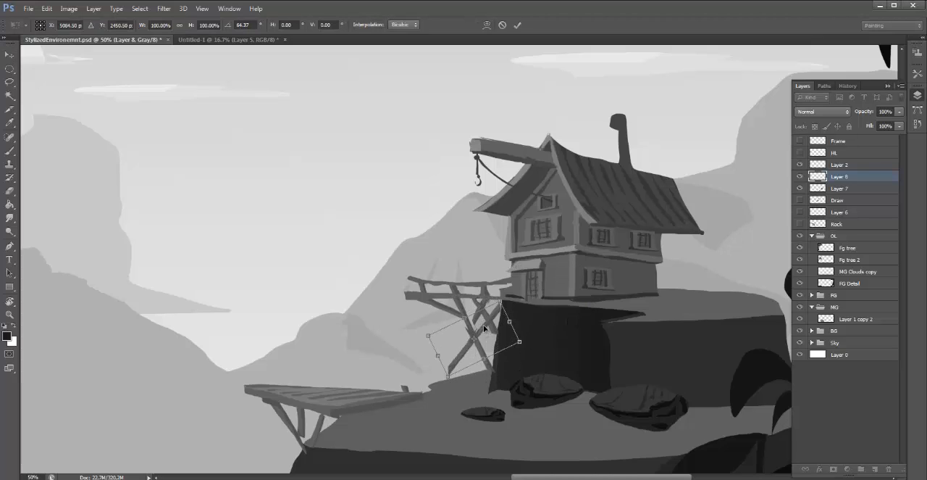
{"action": "left_click_drag", "start_coordinate": [488, 332], "coordinate": [480, 322]}
{"action": "left_click_drag", "start_coordinate": [543, 237], "coordinate": [531, 257]}
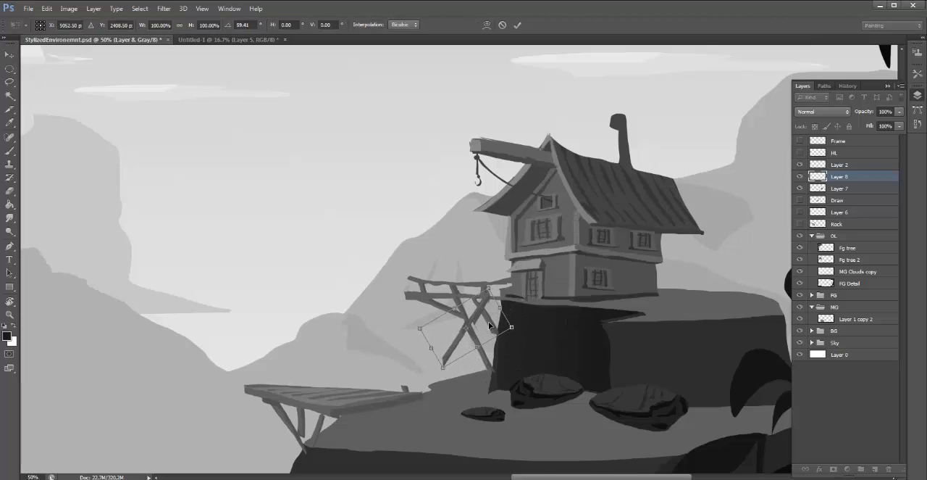
{"action": "left_click_drag", "start_coordinate": [488, 321], "coordinate": [489, 326]}
{"action": "left_click_drag", "start_coordinate": [528, 284], "coordinate": [524, 278]}
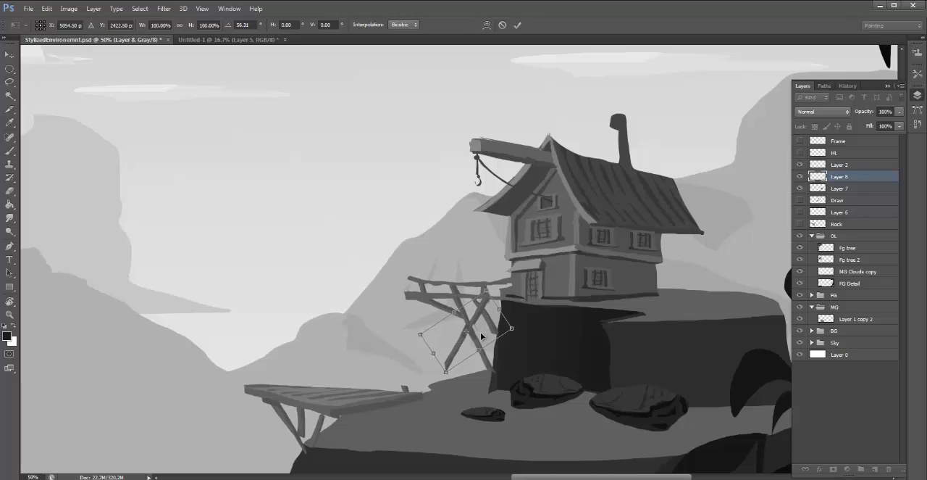
{"action": "key", "text": "Return"}
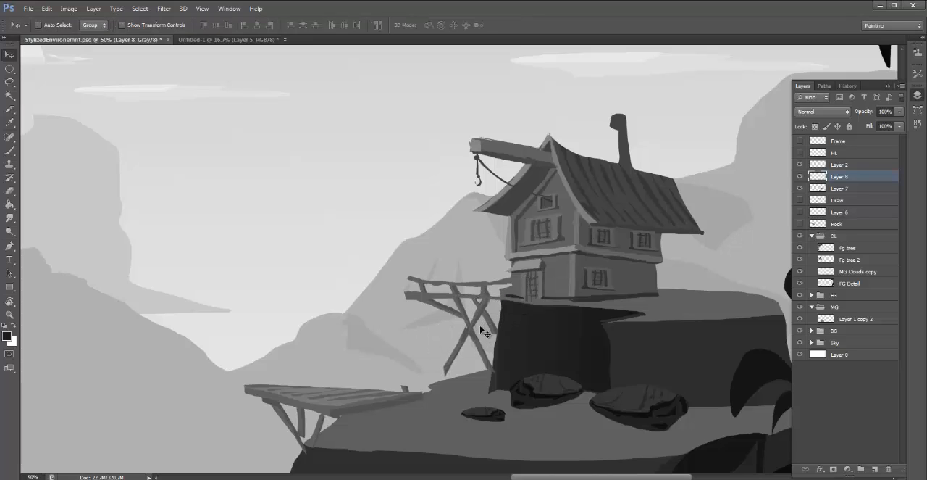
- Erase the crossing brace's part below the long brace and merge its layer with Layer 7
{"action": "key", "text": "e"}
{"action": "mouse_move", "coordinate": [453, 353]}
{"action": "left_mouse_down"}
{"action": "mouse_move", "coordinate": [439, 378]}
{"action": "mouse_move", "coordinate": [446, 354]}
{"action": "mouse_move", "coordinate": [453, 375]}
{"action": "mouse_move", "coordinate": [462, 333]}
{"action": "left_mouse_up"}
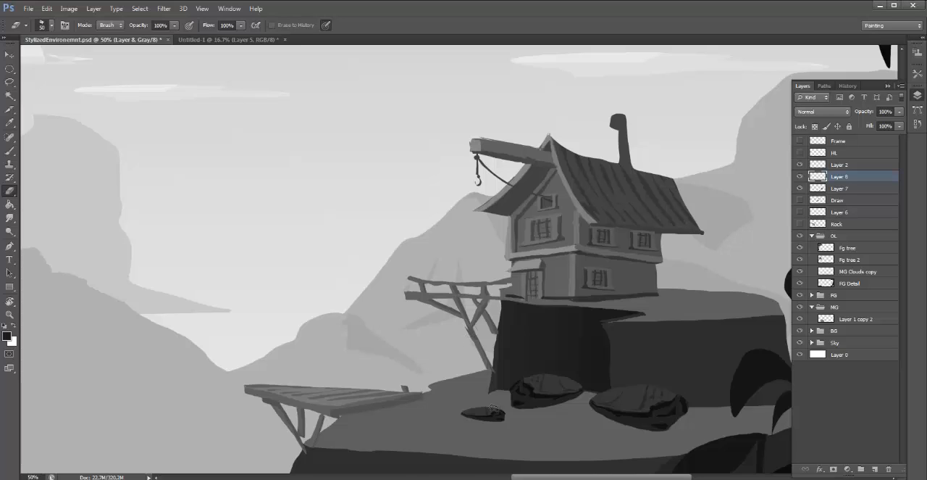
{"action": "key", "text": "l"}
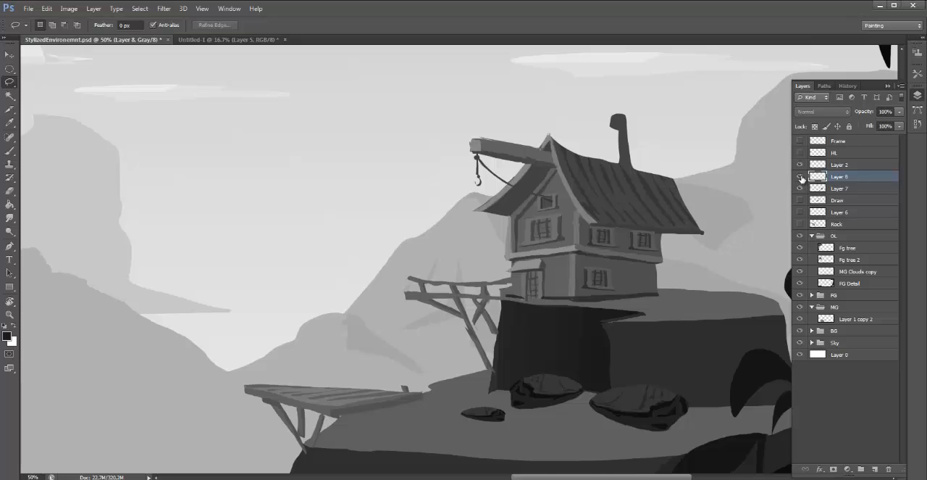
{"action": "left_click", "coordinate": [847, 188], "text": "shift"}
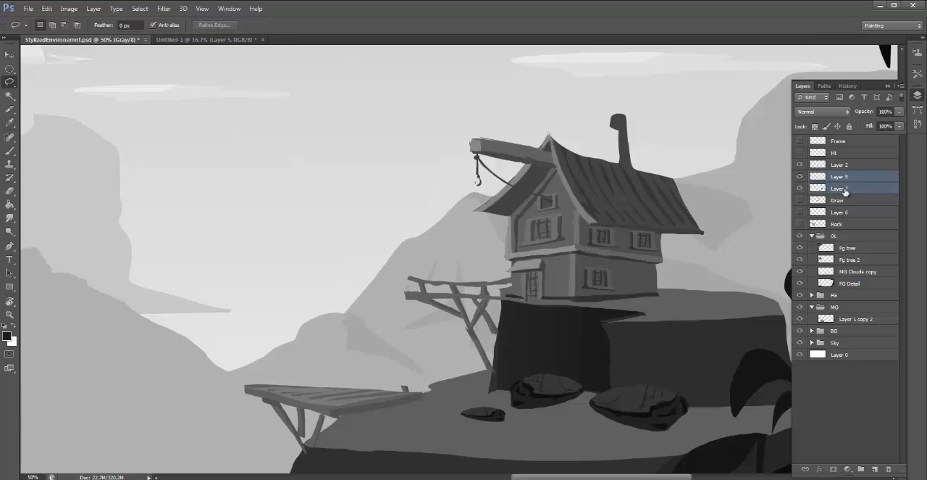
{"action": "key", "text": "ctrl+e"}
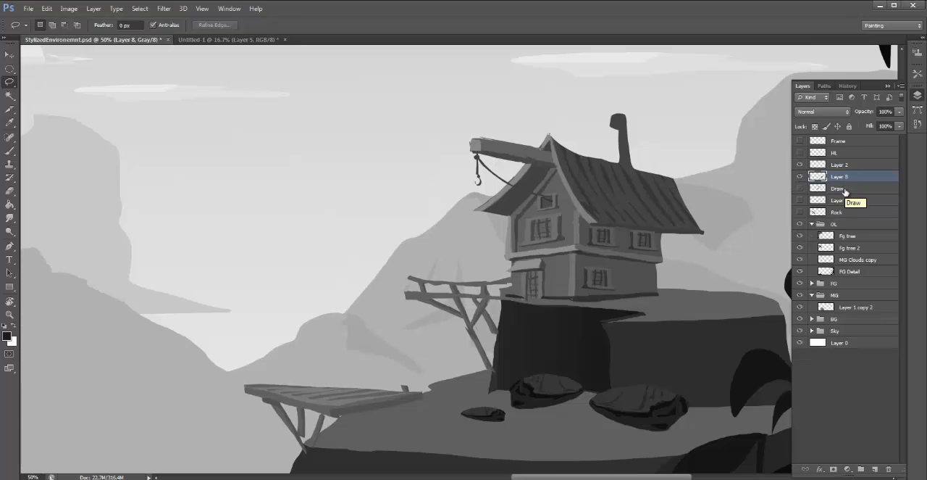
- Touch up the walkway braces with sampled greys where they meet each other and the rock face
{"action": "key", "text": "b"}
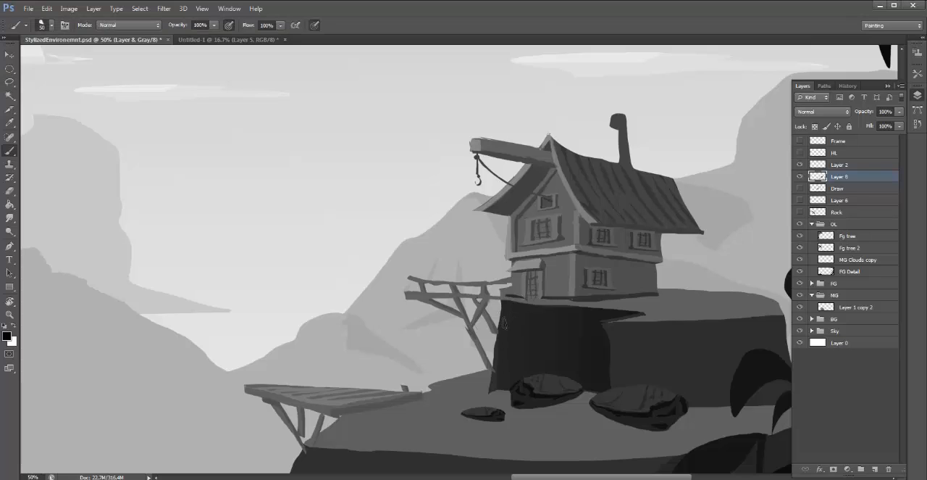
{"action": "key", "text": "x"}
{"action": "left_click", "coordinate": [509, 332], "text": "alt"}
{"action": "left_click", "coordinate": [495, 331], "text": "alt"}
{"action": "left_click", "coordinate": [510, 322], "text": "alt"}
{"action": "left_click_drag", "start_coordinate": [499, 337], "coordinate": [500, 351]}
{"action": "left_click", "coordinate": [487, 361], "text": "alt"}
{"action": "left_click_drag", "start_coordinate": [488, 354], "coordinate": [490, 362]}
{"action": "left_click", "coordinate": [502, 366], "text": "alt"}
{"action": "left_click", "coordinate": [467, 320], "text": "alt"}
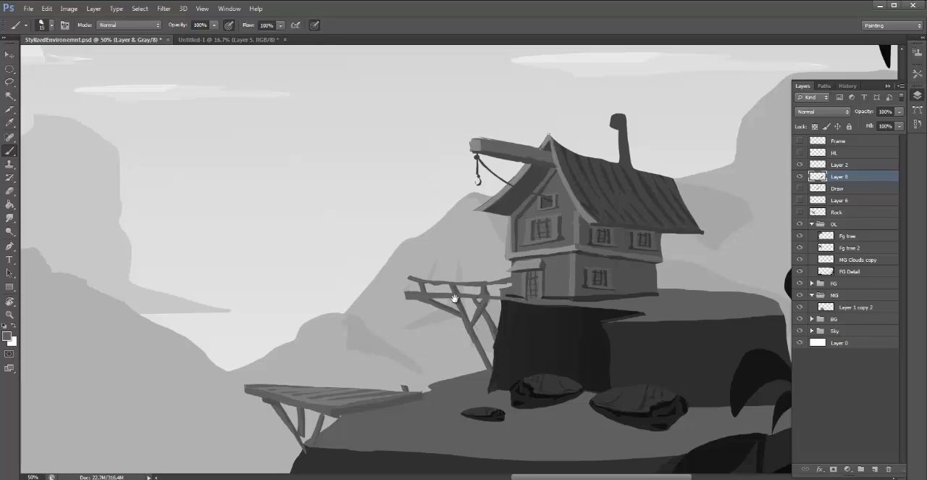
- Show the HL horizon line layer and check the hut and its walkway against the line
{"action": "left_click_drag", "start_coordinate": [455, 298], "coordinate": [463, 293]}
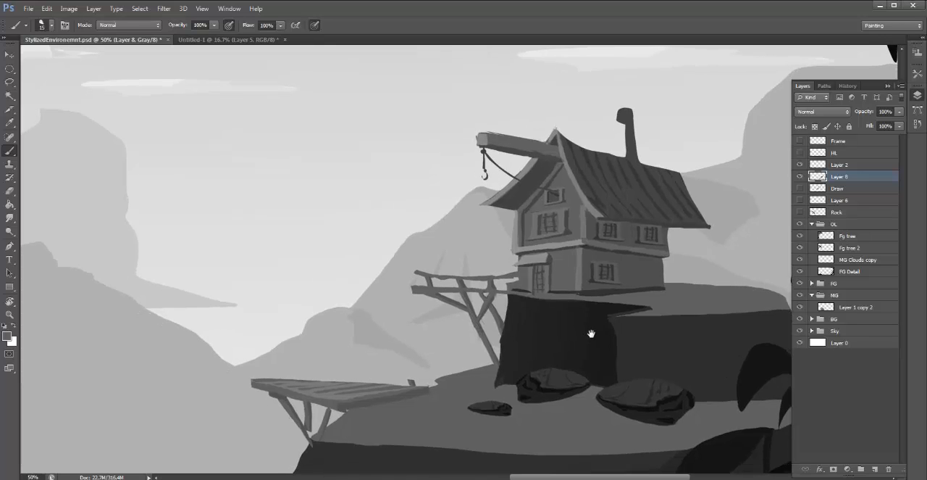
{"action": "left_click", "coordinate": [799, 153]}
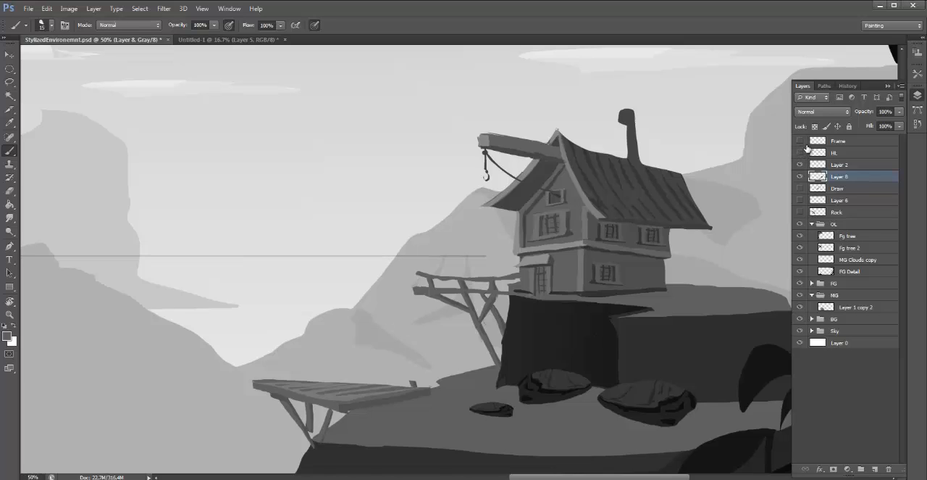
{"action": "left_click", "coordinate": [800, 153]}
{"action": "left_click", "coordinate": [800, 154]}
{"action": "key", "text": "ctrl+minus"}
{"action": "key", "text": "ctrl+minus"}
{"action": "key", "text": "ctrl+minus"}
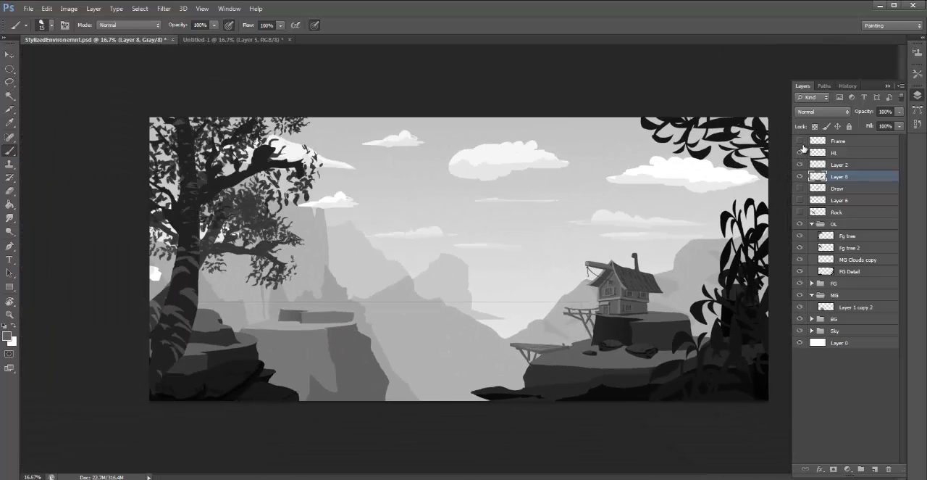
{"action": "key", "text": "ctrl+plus"}
{"action": "key", "text": "ctrl+plus"}
{"action": "key", "text": "ctrl+plus"}
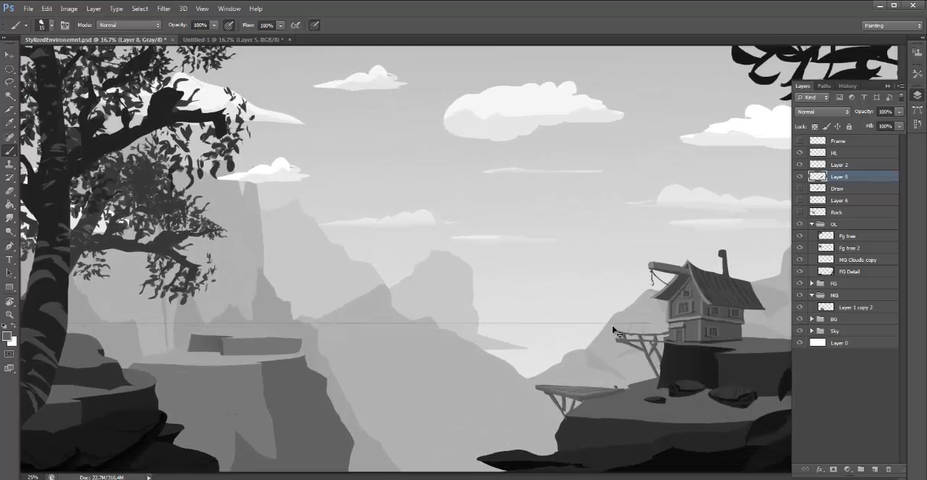
{"action": "left_click_drag", "start_coordinate": [681, 336], "coordinate": [443, 215]}
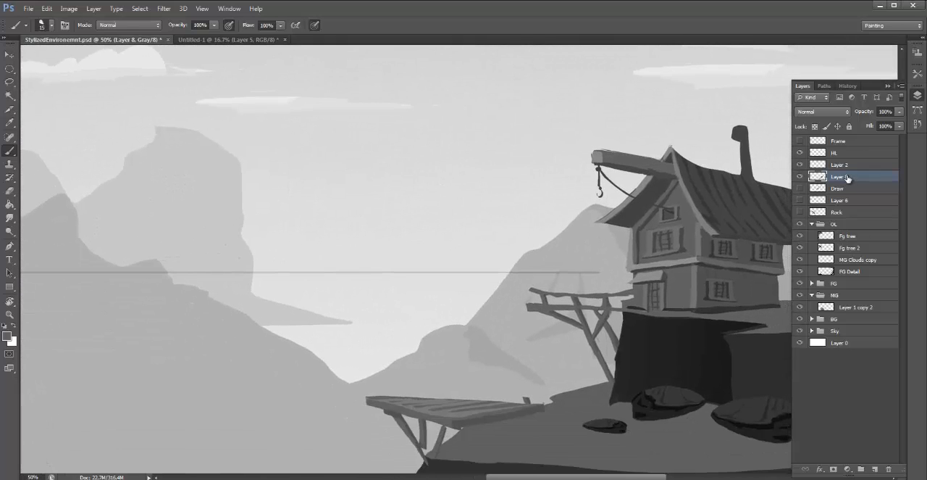
- Outline the plank surface of the lower platform, copy it to a new layer and move the copy onto the hut's walkway
{"action": "key", "text": "l"}
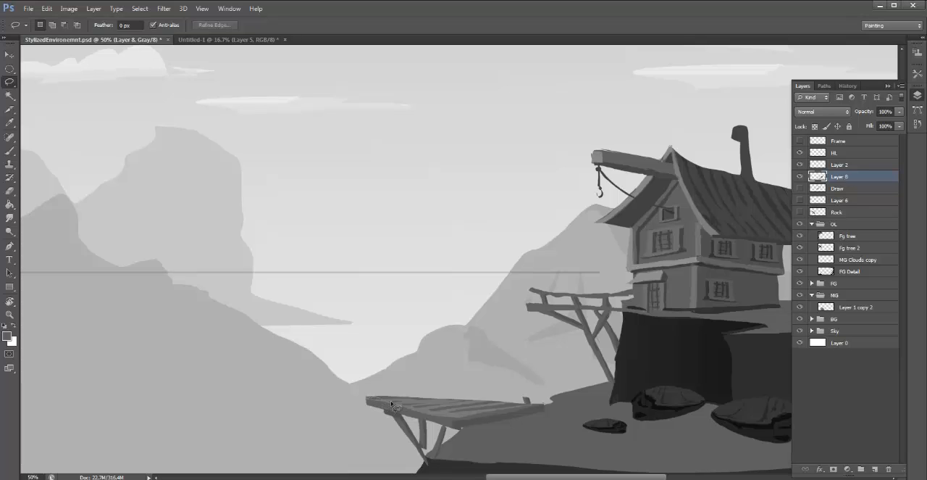
{"action": "mouse_move", "coordinate": [391, 403]}
{"action": "left_mouse_down"}
{"action": "mouse_move", "coordinate": [457, 421]}
{"action": "mouse_move", "coordinate": [543, 401]}
{"action": "mouse_move", "coordinate": [466, 383]}
{"action": "mouse_move", "coordinate": [370, 386]}
{"action": "mouse_move", "coordinate": [365, 399]}
{"action": "mouse_move", "coordinate": [443, 400]}
{"action": "left_mouse_up"}
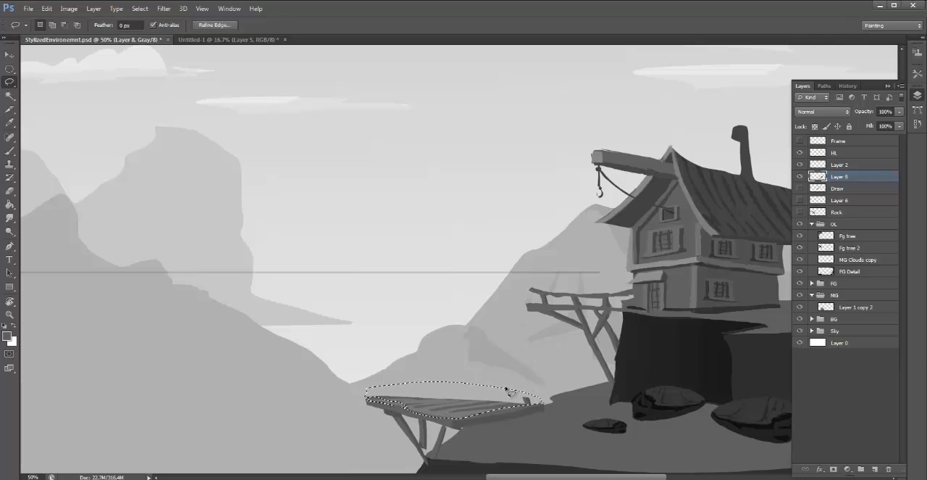
{"action": "mouse_move", "coordinate": [362, 389]}
{"action": "left_mouse_down"}
{"action": "mouse_move", "coordinate": [367, 403]}
{"action": "mouse_move", "coordinate": [462, 427]}
{"action": "mouse_move", "coordinate": [549, 408]}
{"action": "mouse_move", "coordinate": [431, 391]}
{"action": "mouse_move", "coordinate": [368, 395]}
{"action": "left_mouse_up"}
{"action": "key", "text": "ctrl+shift+alt+n"}
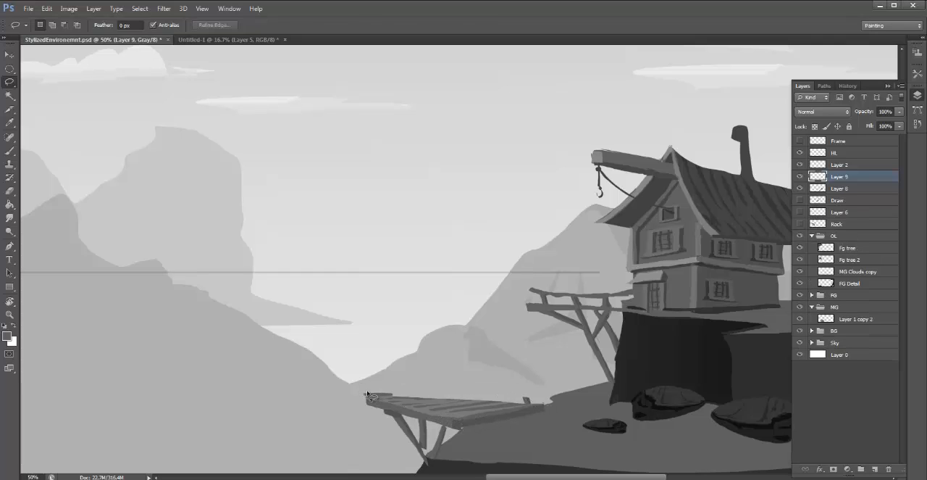
{"action": "key", "text": "v"}
{"action": "left_click_drag", "start_coordinate": [472, 393], "coordinate": [606, 290]}
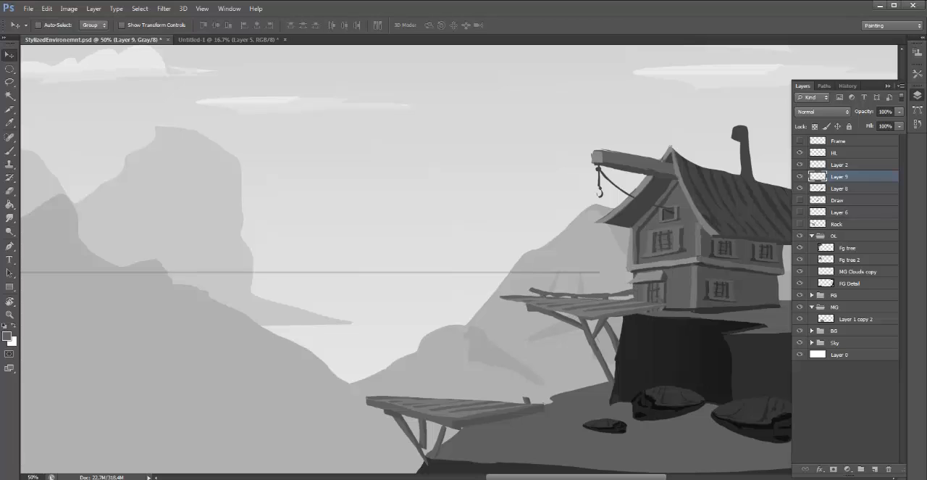
- Place the plank layer beneath Layer 8, and rotate it about 8.6° counterclockwise to line up with the walkway's beam
{"action": "left_click_drag", "start_coordinate": [840, 177], "coordinate": [846, 193]}
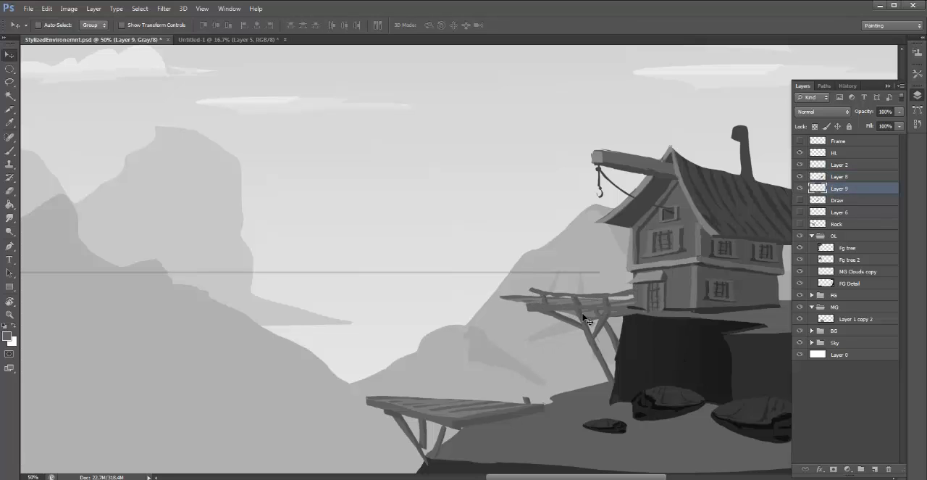
{"action": "left_click_drag", "start_coordinate": [584, 317], "coordinate": [610, 316]}
{"action": "key", "text": "ctrl+t"}
{"action": "left_click_drag", "start_coordinate": [723, 235], "coordinate": [702, 217]}
{"action": "mouse_move", "coordinate": [630, 316]}
{"action": "left_mouse_down"}
{"action": "mouse_move", "coordinate": [627, 294]}
{"action": "mouse_move", "coordinate": [629, 305]}
{"action": "left_mouse_up"}
{"action": "left_click_drag", "start_coordinate": [749, 263], "coordinate": [745, 270]}
{"action": "left_click_drag", "start_coordinate": [666, 284], "coordinate": [666, 289]}
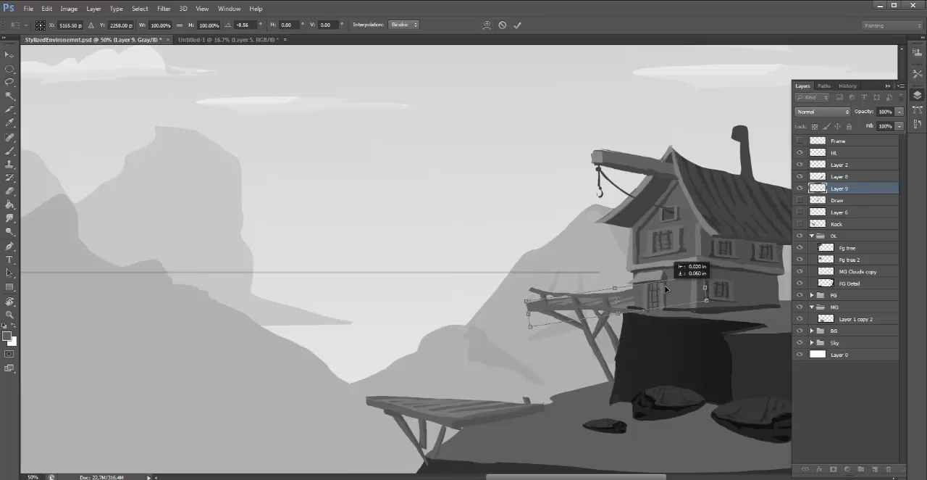
{"action": "key", "text": "Return"}
- Reshape the copied planks by lowering the upper corner at the hut end until they sit behind the walkway's railing
{"action": "key", "text": "ctrl+t"}
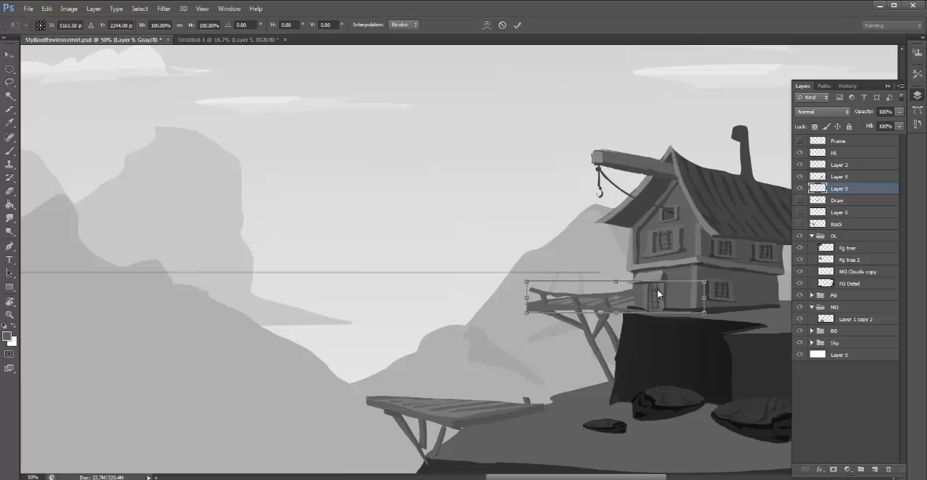
{"action": "right_click", "coordinate": [658, 294]}
{"action": "left_click", "coordinate": [707, 346]}
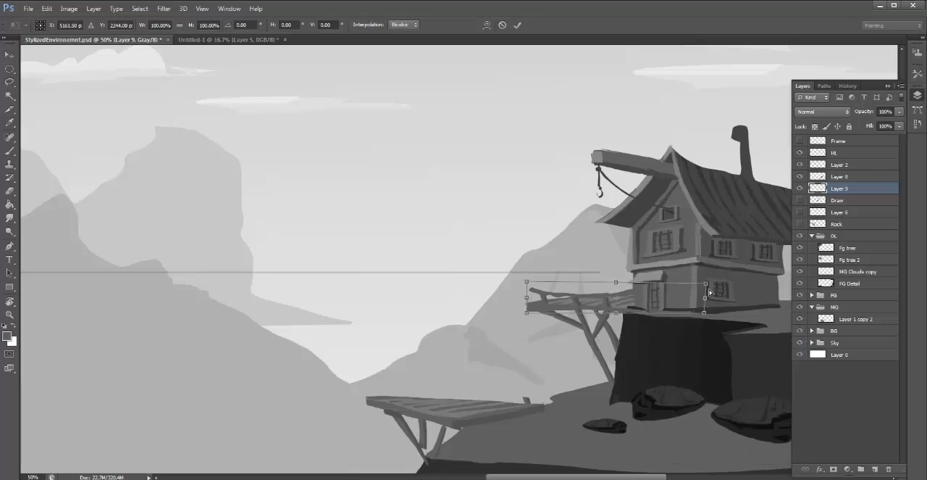
{"action": "left_click_drag", "start_coordinate": [706, 284], "coordinate": [705, 303]}
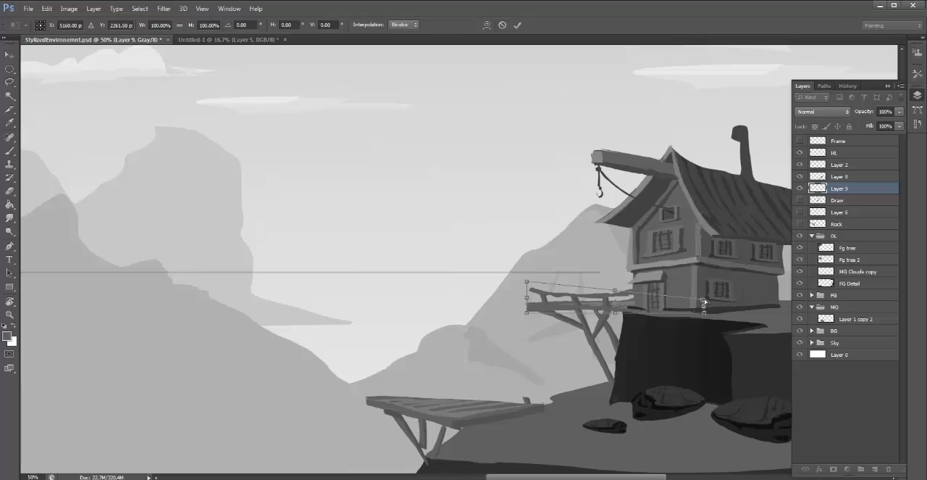
{"action": "key", "text": "Return"}
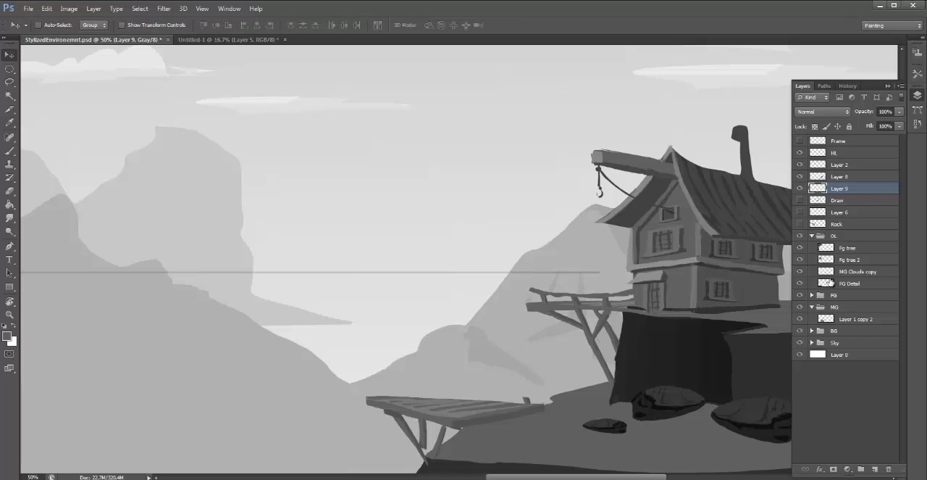
- Merge the walkway plank layer, Layer 9, with Layer 8
{"action": "left_click_drag", "start_coordinate": [673, 312], "coordinate": [663, 311]}
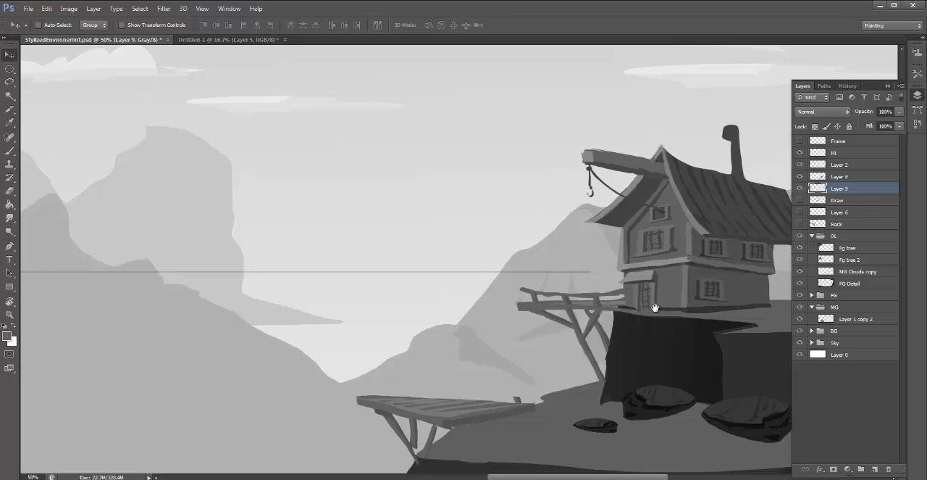
{"action": "left_click", "coordinate": [850, 203], "text": "ctrl"}
{"action": "left_click", "coordinate": [841, 188]}
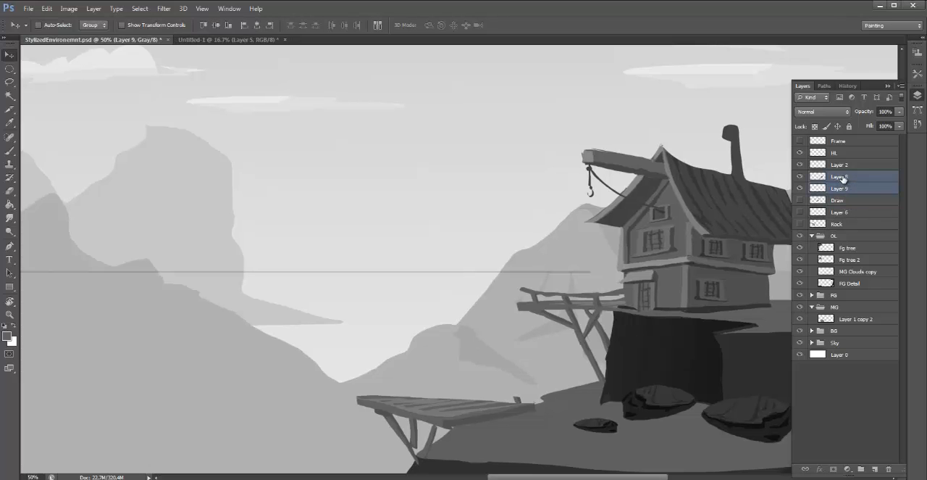
{"action": "key", "text": "ctrl+e"}
- Examine how the hut and its walkway read in the whole composition, from both full and closer views
{"action": "key", "text": "ctrl+minus"}
{"action": "key", "text": "ctrl+minus"}
{"action": "key", "text": "ctrl+minus"}
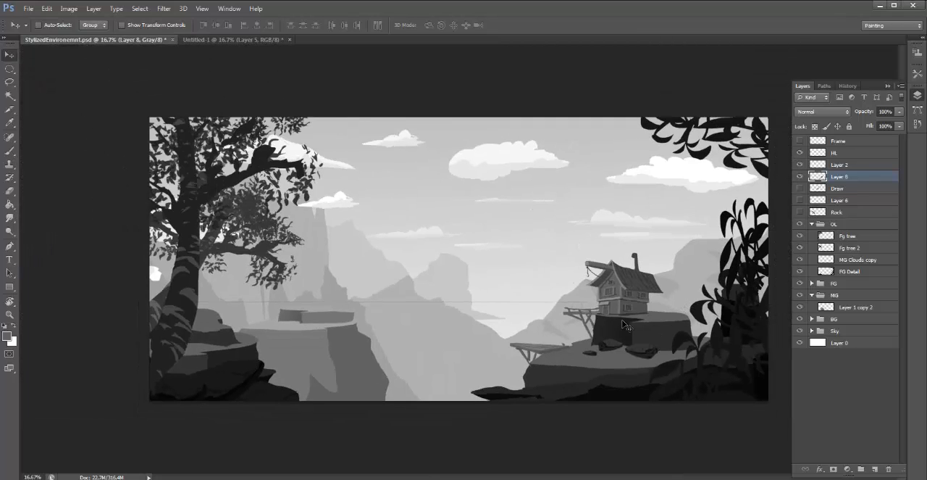
{"action": "key", "text": "ctrl+plus"}
{"action": "left_click_drag", "start_coordinate": [675, 295], "coordinate": [629, 277]}
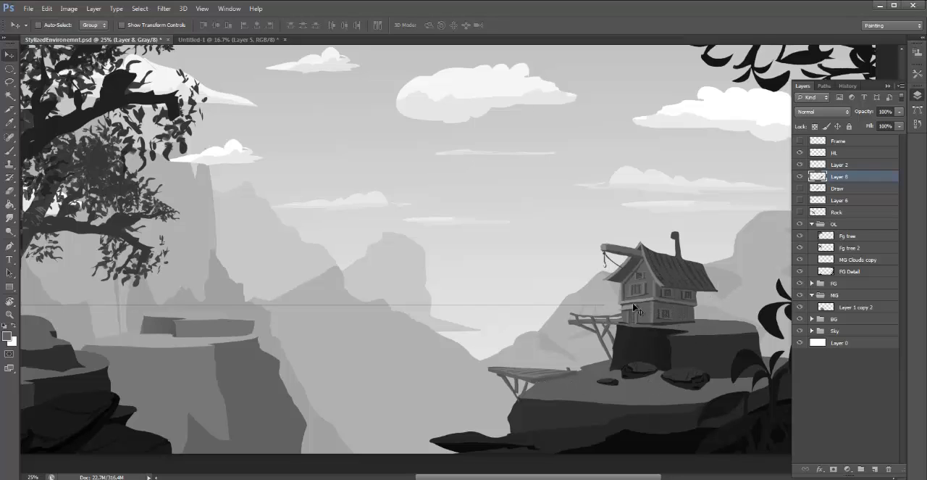
{"action": "key", "text": "ctrl+plus"}
{"action": "key", "text": "ctrl+minus"}
{"action": "key", "text": "ctrl+minus"}
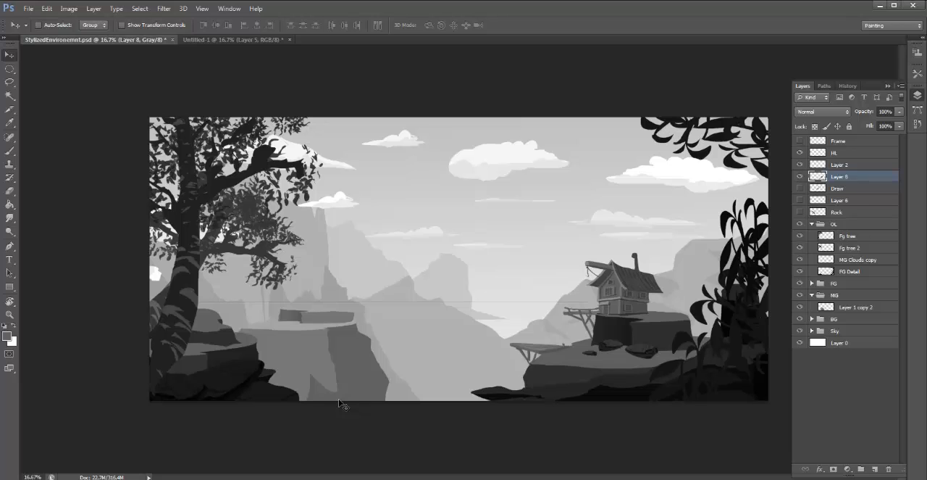
- Hide the HL layer, keeping the cliff hut and its two walkways in close view
{"action": "key", "text": "ctrl+plus"}
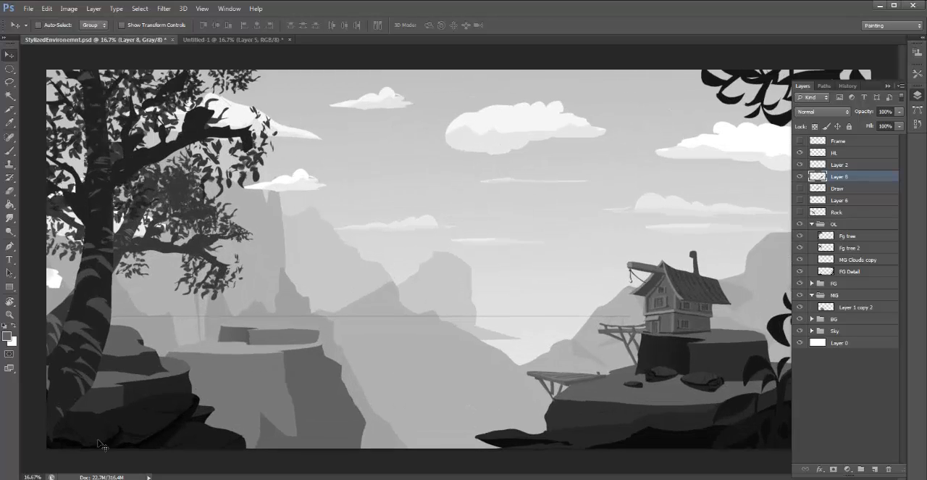
{"action": "key", "text": "ctrl+plus"}
{"action": "left_click_drag", "start_coordinate": [754, 382], "coordinate": [672, 375]}
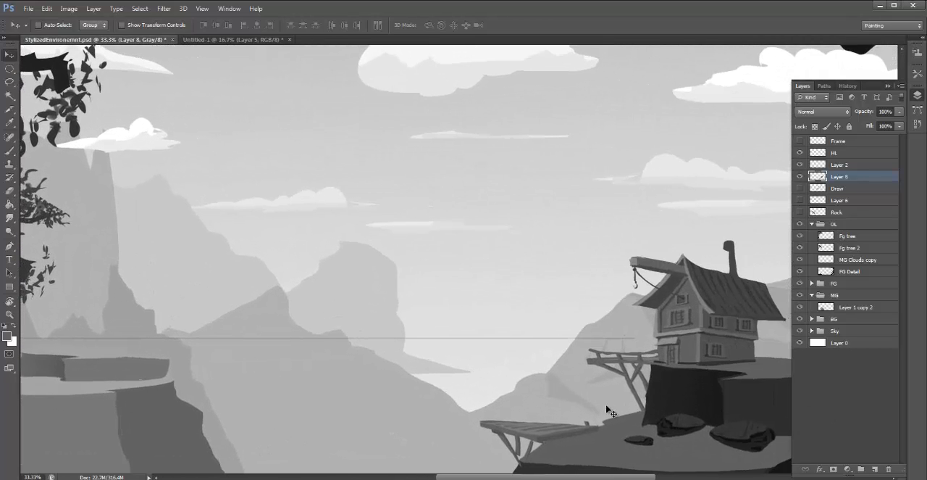
{"action": "key", "text": "ctrl+minus"}
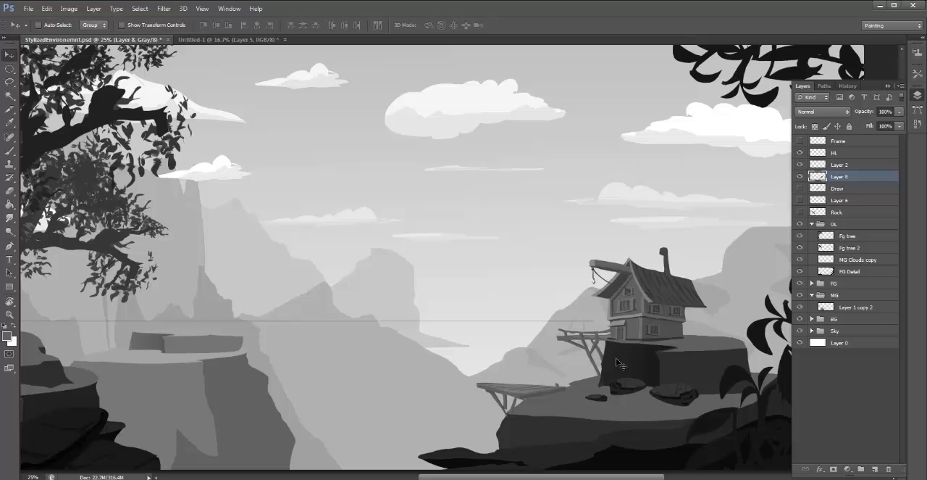
{"action": "left_click", "coordinate": [800, 152]}
{"action": "key", "text": "ctrl+plus"}
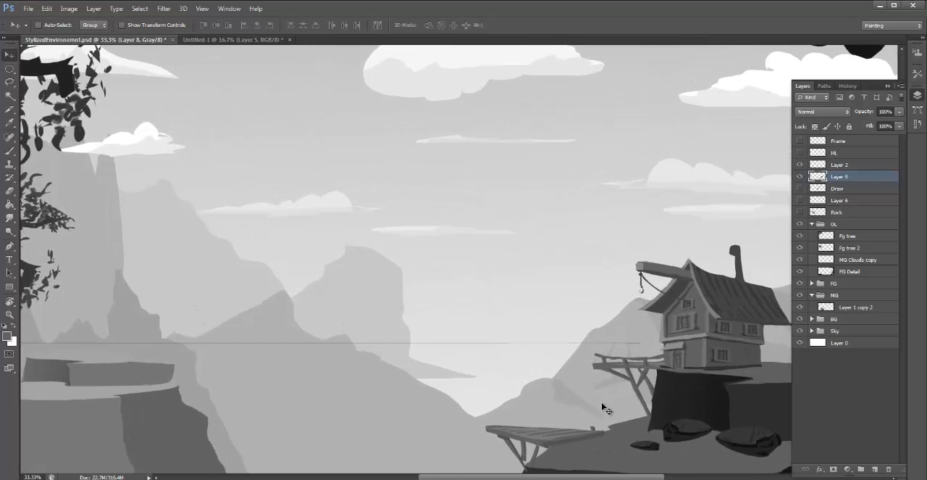
{"action": "left_click_drag", "start_coordinate": [604, 406], "coordinate": [489, 342]}
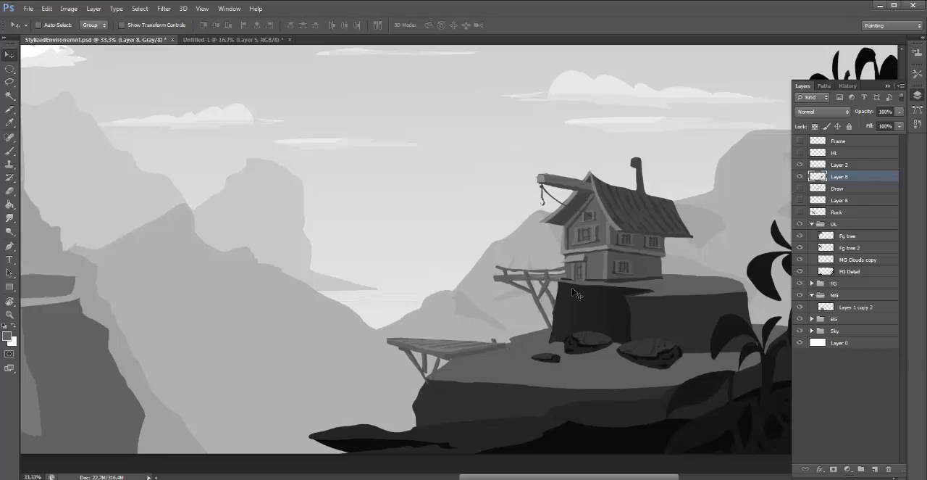
- Check which artwork Layer 8 holds by toggling its visibility, and rename the layer House
{"action": "left_click", "coordinate": [800, 176]}
{"action": "left_click", "coordinate": [800, 177]}
{"action": "double_click", "coordinate": [841, 177]}
{"action": "type", "text": "House"}
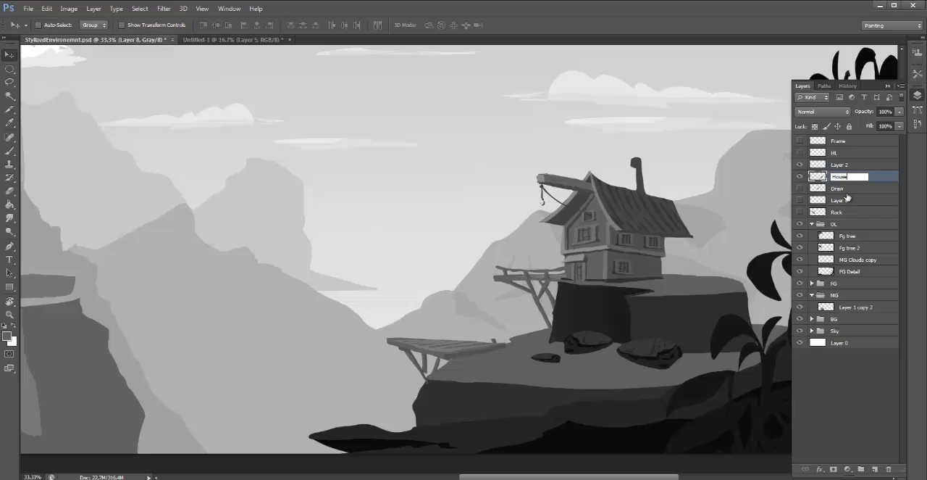
{"action": "key", "text": "Return"}
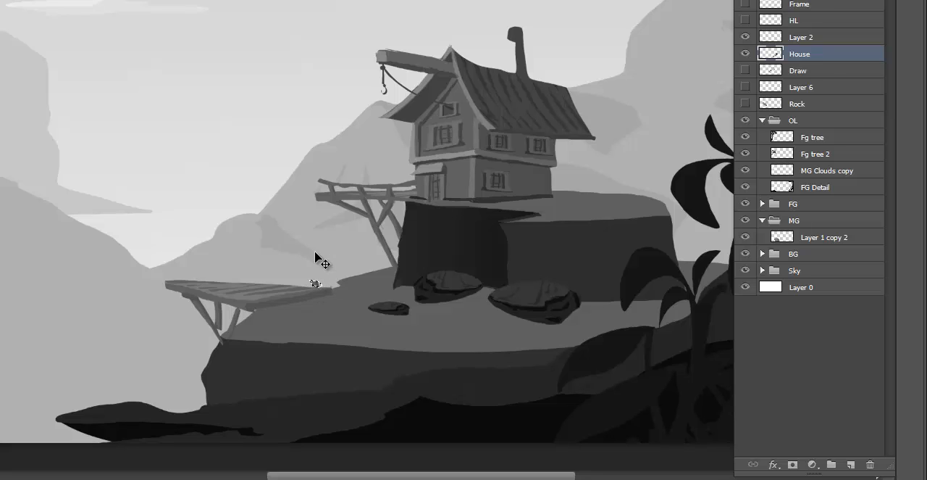
- Copy the small post on the lower platform to a new layer, and fit the copy farther out along the back edge
{"action": "key", "text": "ctrl+shift+alt+n"}
{"action": "left_click_drag", "start_coordinate": [326, 284], "coordinate": [296, 267]}
{"action": "key", "text": "ctrl+t"}
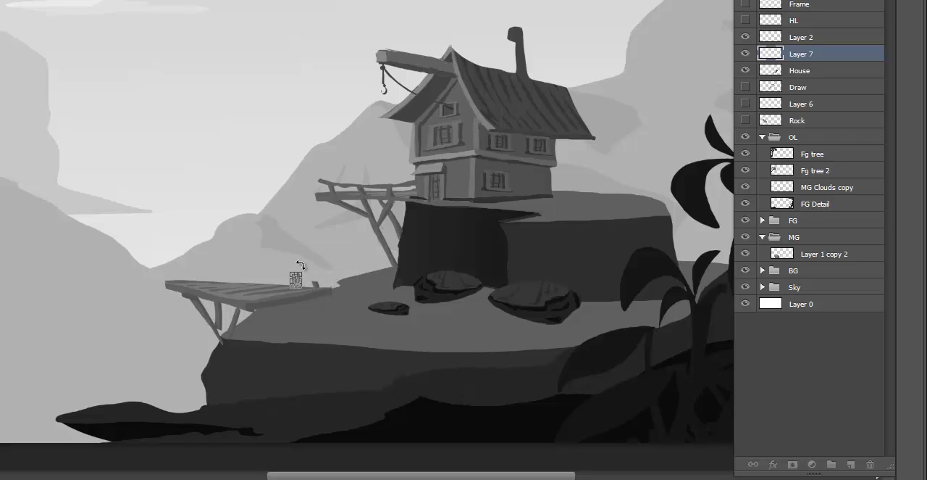
{"action": "key", "text": "Return"}
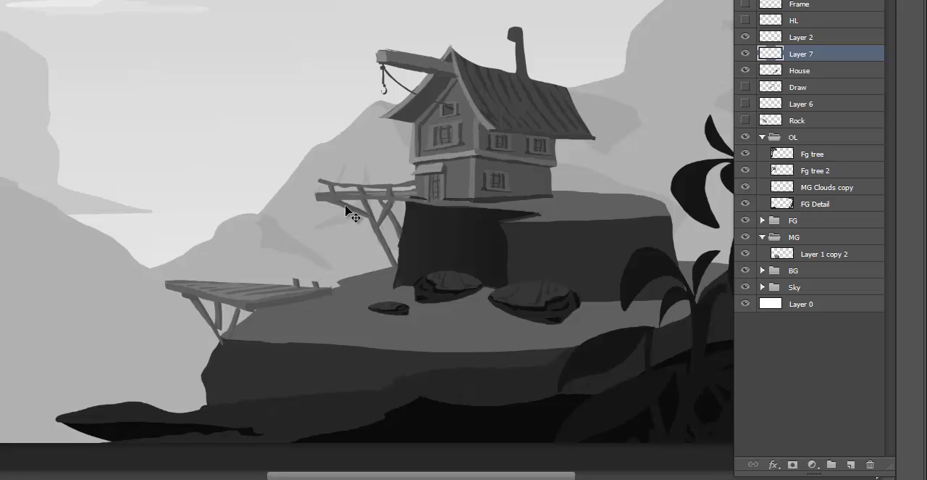
- Duplicate Layer 7, place the new post farther out along the platform's back edge, and reduce its height to about 57%
{"action": "right_click", "coordinate": [834, 55]}
{"action": "left_click", "coordinate": [682, 17]}
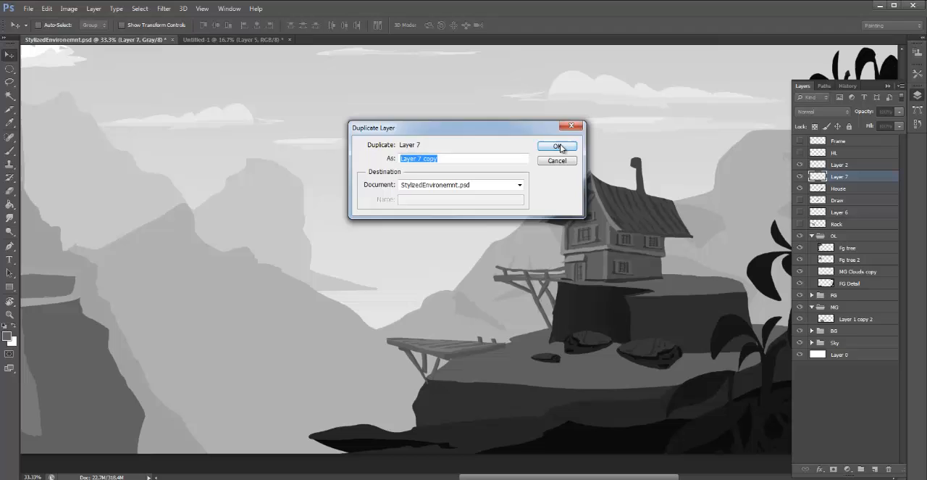
{"action": "left_click", "coordinate": [403, 17]}
{"action": "left_click_drag", "start_coordinate": [480, 342], "coordinate": [464, 340]}
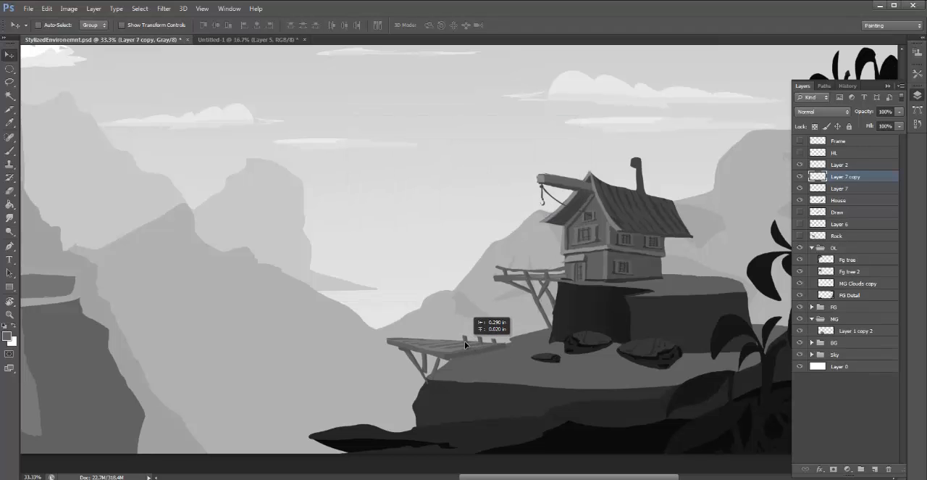
{"action": "key", "text": "ctrl+t"}
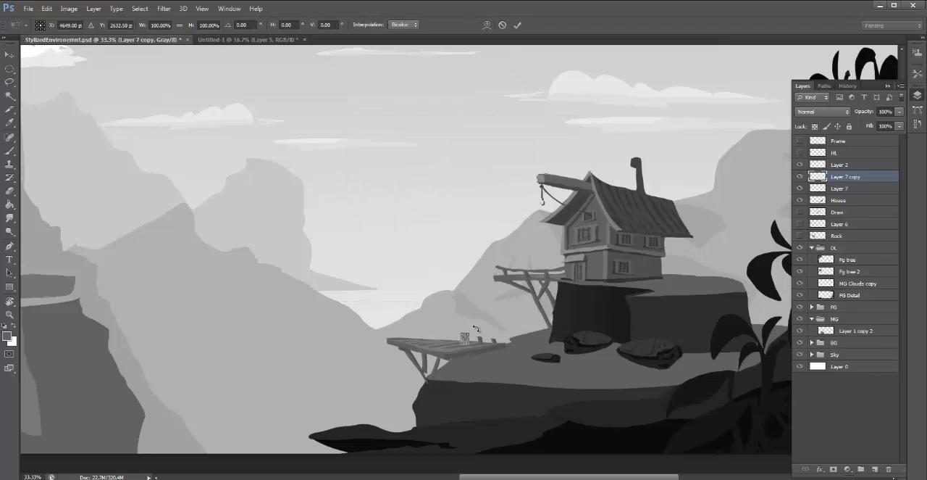
{"action": "left_click_drag", "start_coordinate": [466, 337], "coordinate": [466, 334]}
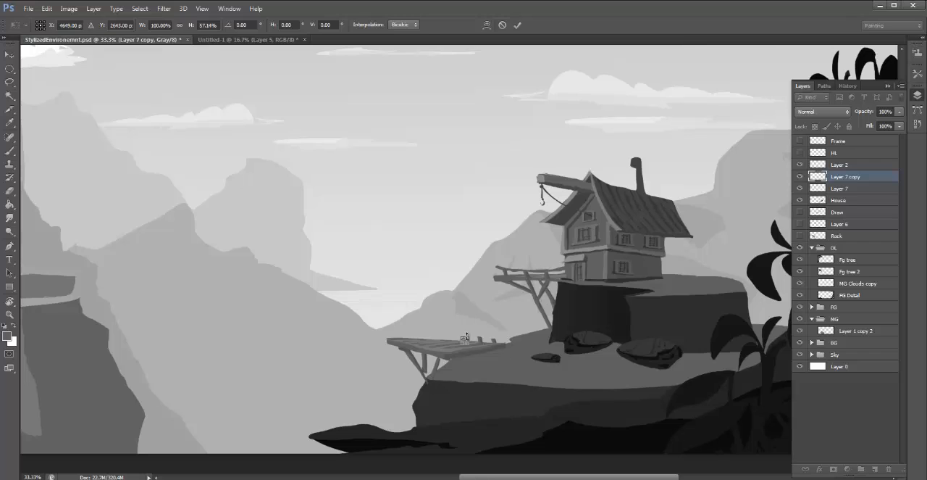
{"action": "key", "text": "Return"}
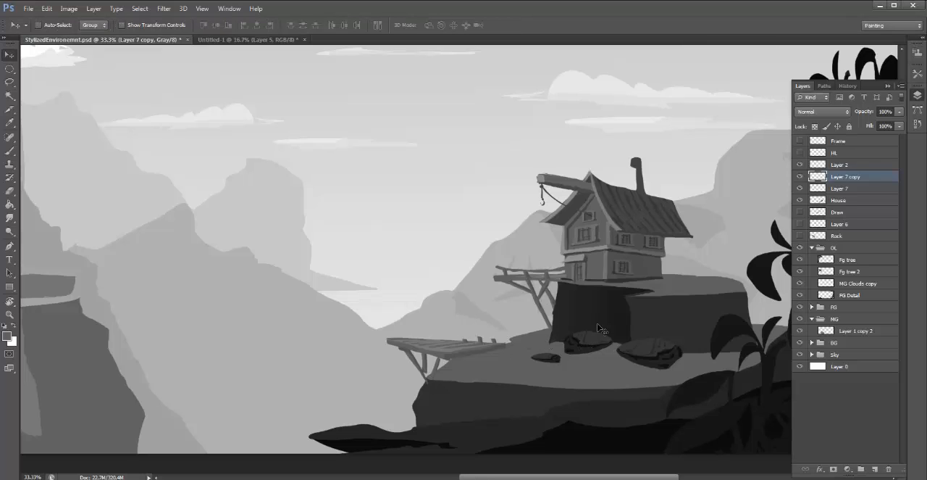
- Merge the two copied post layers, and duplicate the merged pair farther out along the platform's back edge
{"action": "left_click", "coordinate": [851, 189], "text": "shift"}
{"action": "key", "text": "ctrl+e"}
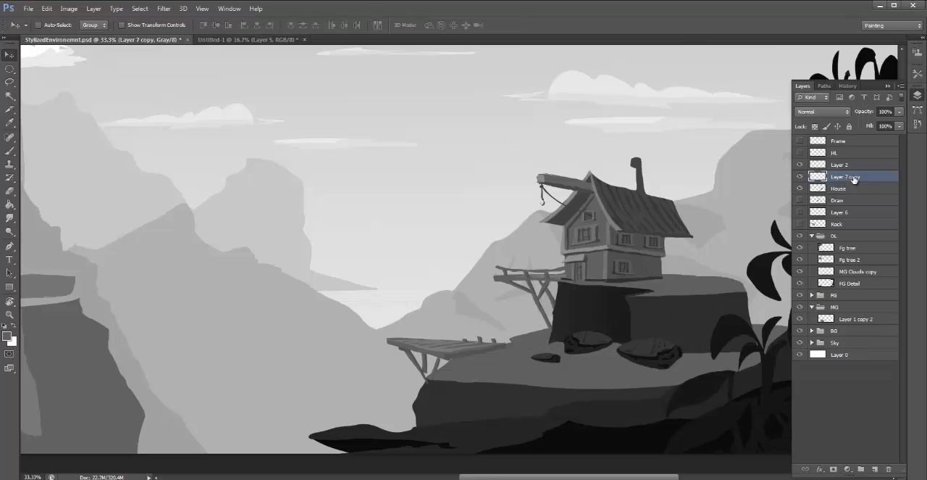
{"action": "right_click", "coordinate": [853, 180]}
{"action": "left_click", "coordinate": [773, 152]}
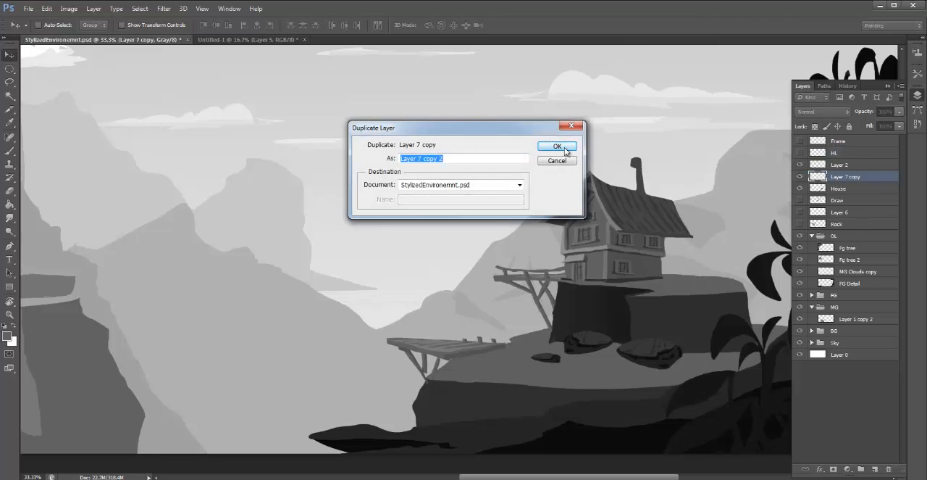
{"action": "left_click", "coordinate": [557, 146]}
{"action": "left_click_drag", "start_coordinate": [471, 348], "coordinate": [442, 351]}
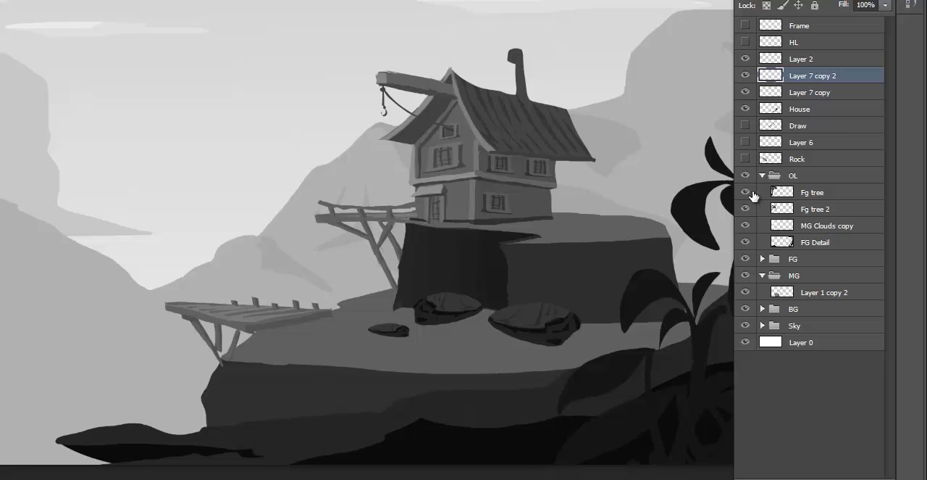
- Duplicate Layer 7 copy 2, and place this pair of posts at the outer end of the platform's back edge
{"action": "right_click", "coordinate": [839, 77]}
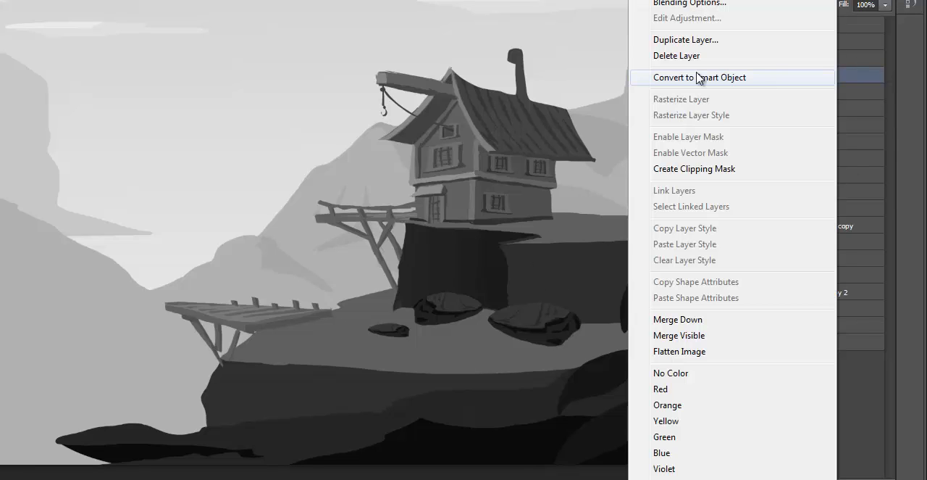
{"action": "left_click", "coordinate": [686, 40]}
{"action": "left_click", "coordinate": [410, 31]}
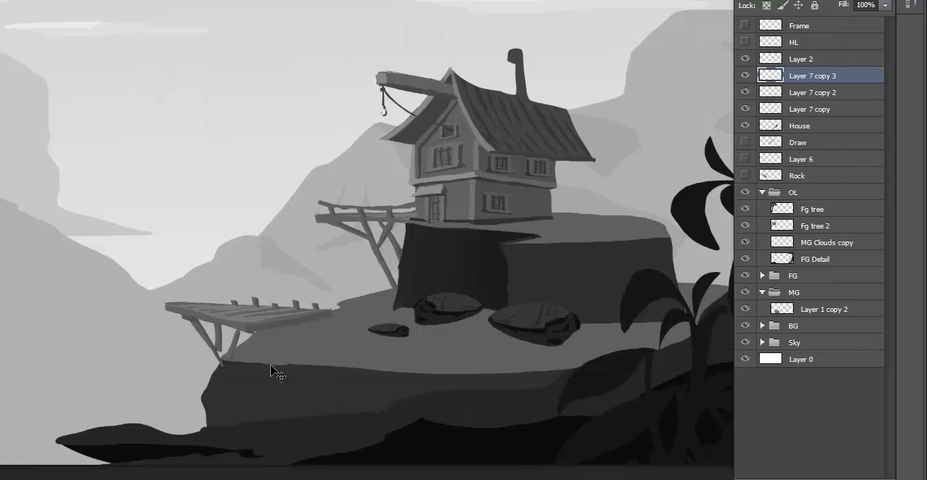
{"action": "left_click_drag", "start_coordinate": [259, 337], "coordinate": [211, 333]}
- Merge Layer 7 copy, Layer 7 copy 2 and Layer 7 copy 3 into one post layer
{"action": "left_click", "coordinate": [833, 93], "text": "shift"}
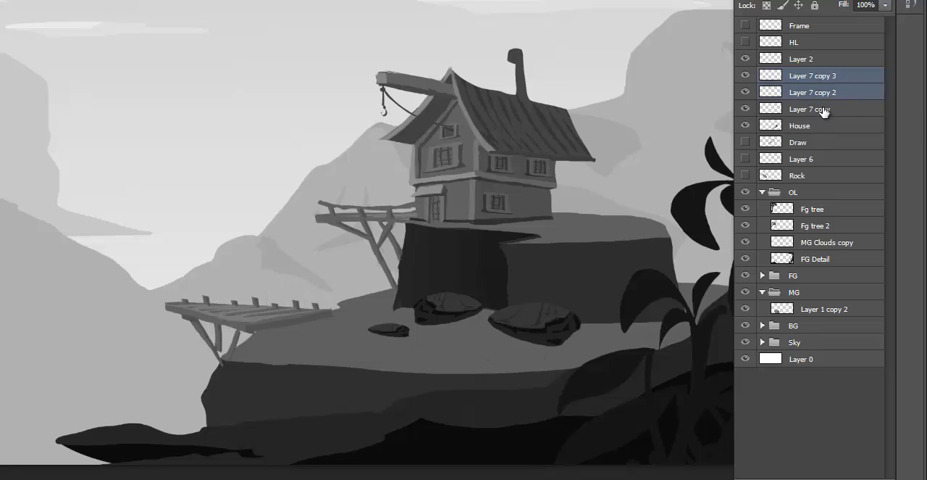
{"action": "left_click", "coordinate": [824, 109], "text": "shift"}
{"action": "key", "text": "ctrl+e"}
- Duplicate the merged row of posts, rotate the copy about 8.28° clockwise, and place it along the lower platform's front edge
{"action": "right_click", "coordinate": [853, 120]}
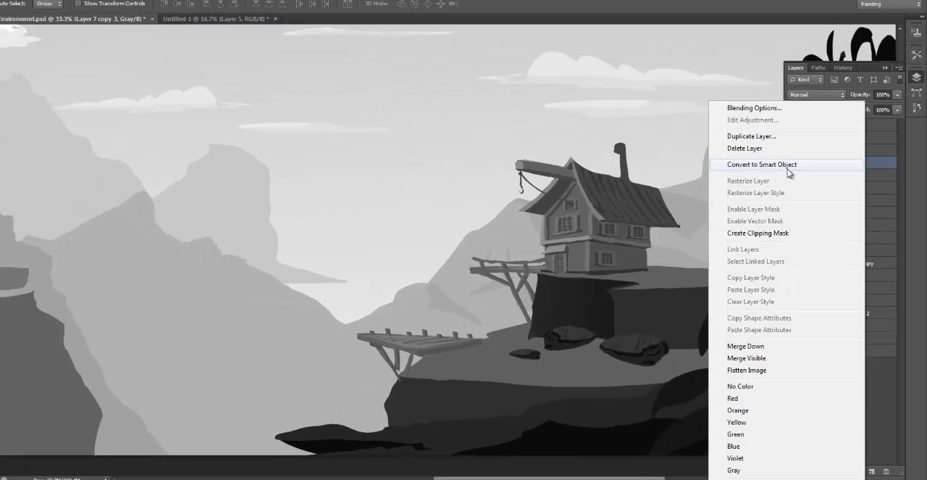
{"action": "left_click", "coordinate": [717, 78]}
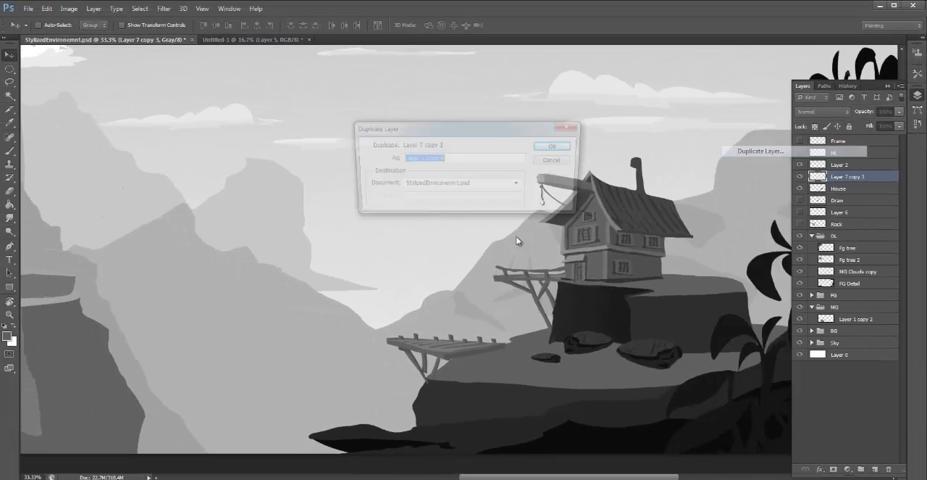
{"action": "left_click", "coordinate": [558, 146]}
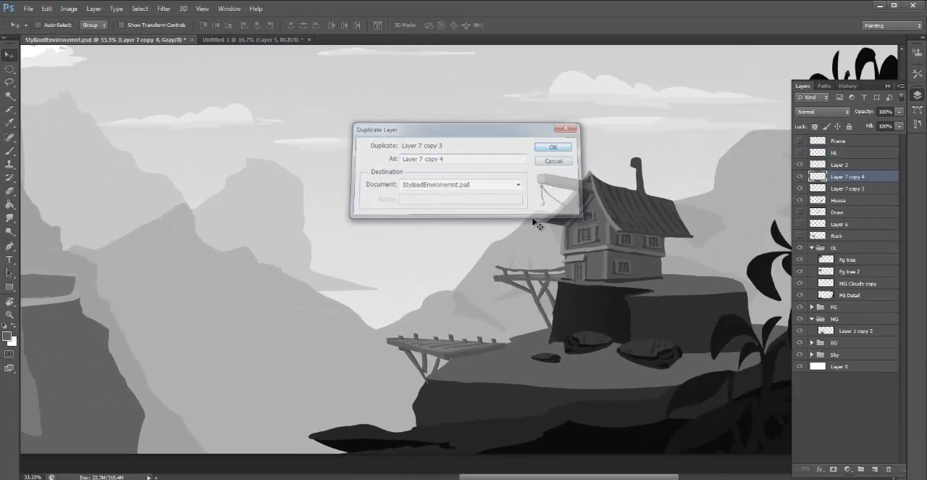
{"action": "left_click_drag", "start_coordinate": [469, 301], "coordinate": [451, 321]}
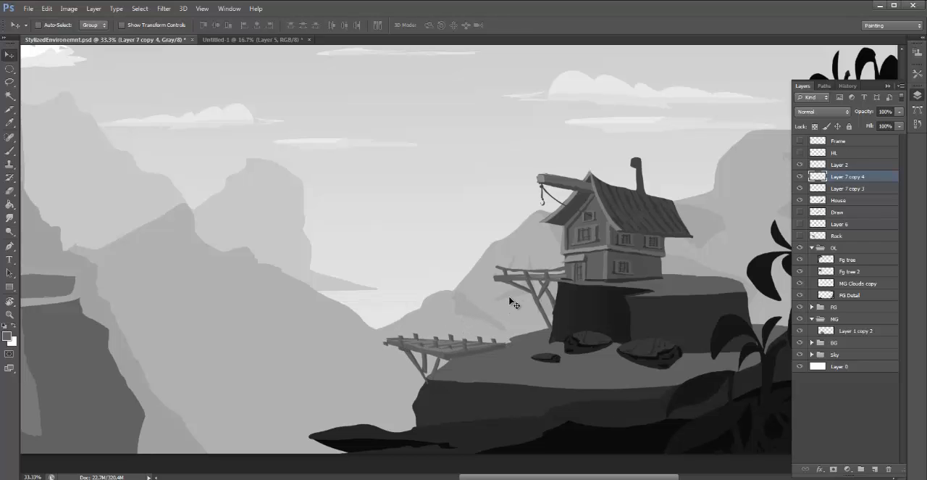
{"action": "key", "text": "ctrl+t"}
{"action": "left_click_drag", "start_coordinate": [511, 301], "coordinate": [439, 289]}
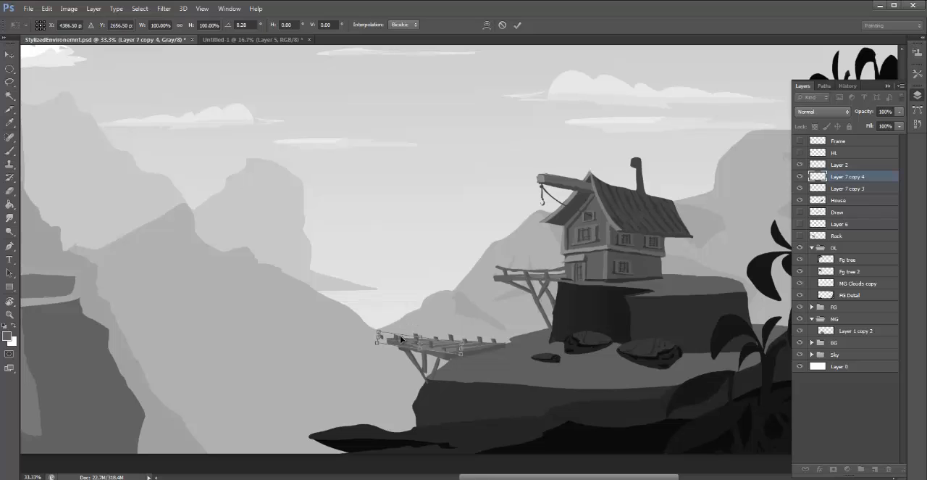
{"action": "left_click_drag", "start_coordinate": [403, 337], "coordinate": [395, 336]}
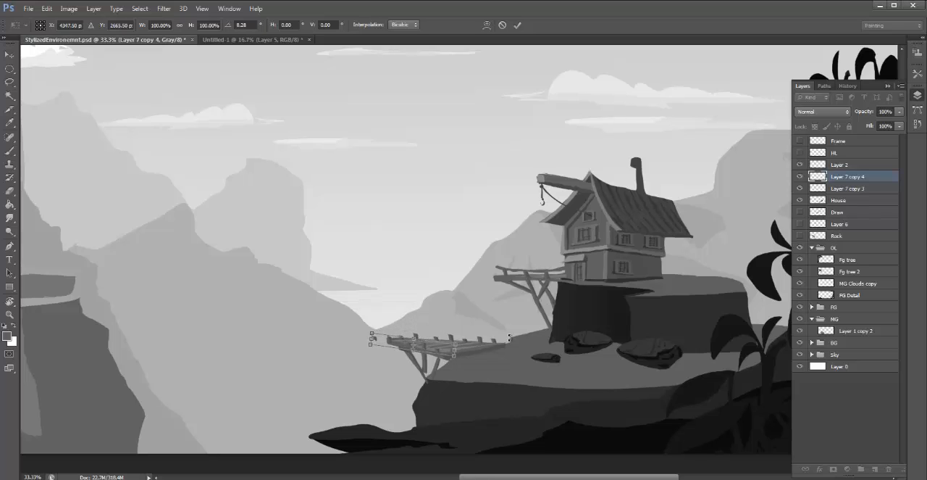
{"action": "key", "text": "Return"}
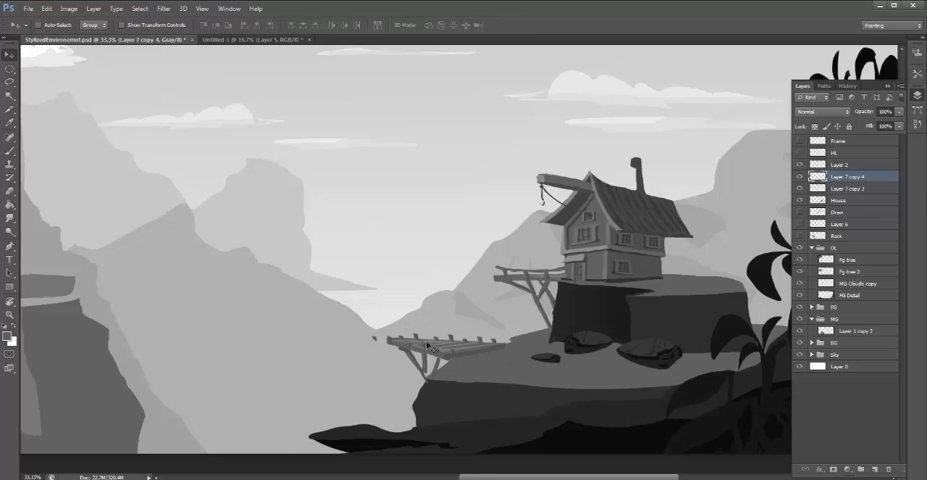
- Isolate the stray front-row post beyond the platform's outer end, and bring it in onto the platform
{"action": "key", "text": "l"}
{"action": "mouse_move", "coordinate": [376, 327]}
{"action": "left_mouse_down"}
{"action": "mouse_move", "coordinate": [409, 352]}
{"action": "mouse_move", "coordinate": [437, 355]}
{"action": "mouse_move", "coordinate": [408, 354]}
{"action": "mouse_move", "coordinate": [442, 351]}
{"action": "mouse_move", "coordinate": [397, 350]}
{"action": "left_mouse_up"}
{"action": "key", "text": "v"}
{"action": "key", "text": "ctrl+z"}
{"action": "left_click", "coordinate": [800, 176]}
{"action": "left_click", "coordinate": [799, 176]}
{"action": "left_click_drag", "start_coordinate": [377, 342], "coordinate": [400, 344]}
- Merge both post layers, Layer 7 copy 4 and Layer 7 copy 3, with the House layer
{"action": "left_click", "coordinate": [857, 189], "text": "shift"}
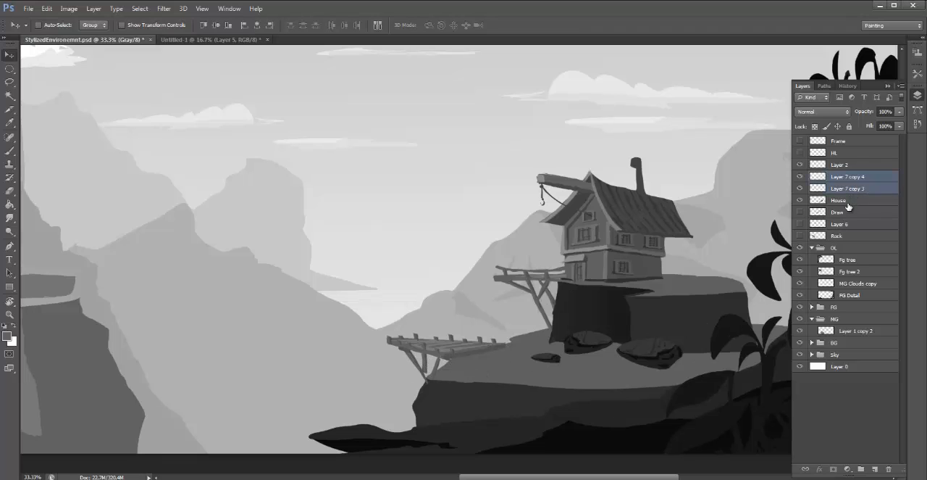
{"action": "left_click", "coordinate": [844, 200], "text": "shift"}
{"action": "key", "text": "ctrl+e"}
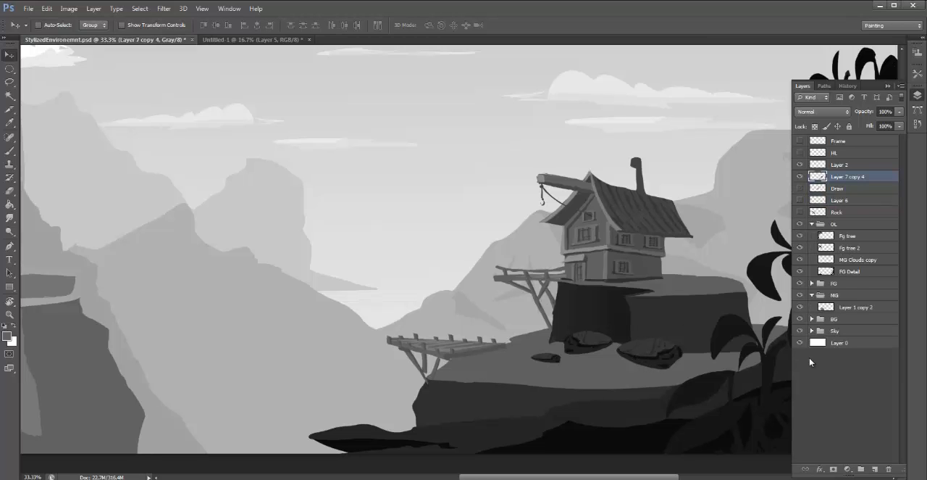
- Create a new layer above the merged house layer, and lasso three overlapping slanted slabs across the valley floor beside the dark foreground rocks
{"action": "left_click", "coordinate": [875, 468]}
{"action": "left_click_drag", "start_coordinate": [536, 341], "coordinate": [563, 317]}
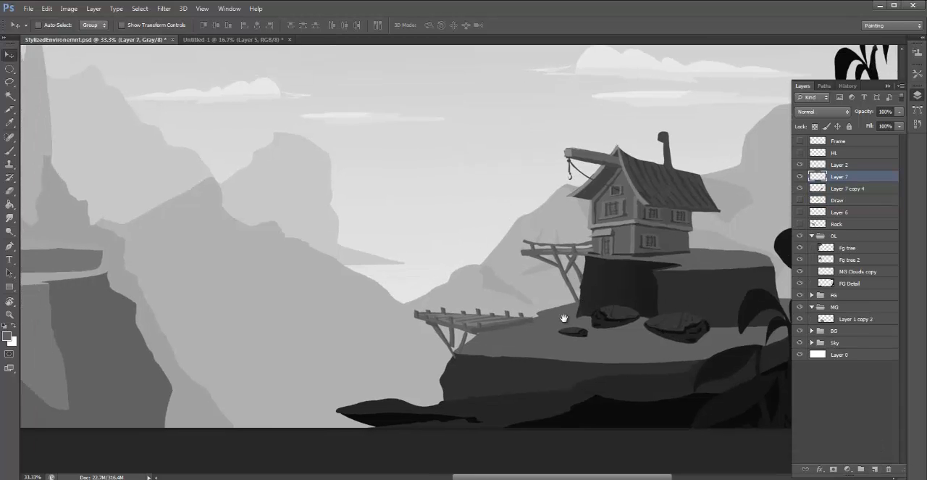
{"action": "key", "text": "ctrl+minus"}
{"action": "scroll", "coordinate": [546, 340], "scroll_direction": "down", "scroll_amount": 1}
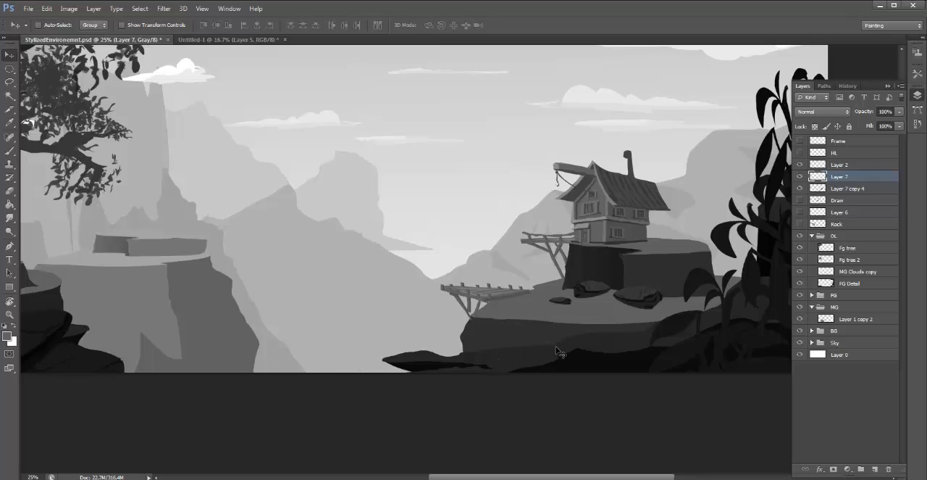
{"action": "scroll", "coordinate": [522, 345], "scroll_direction": "left", "scroll_amount": 3}
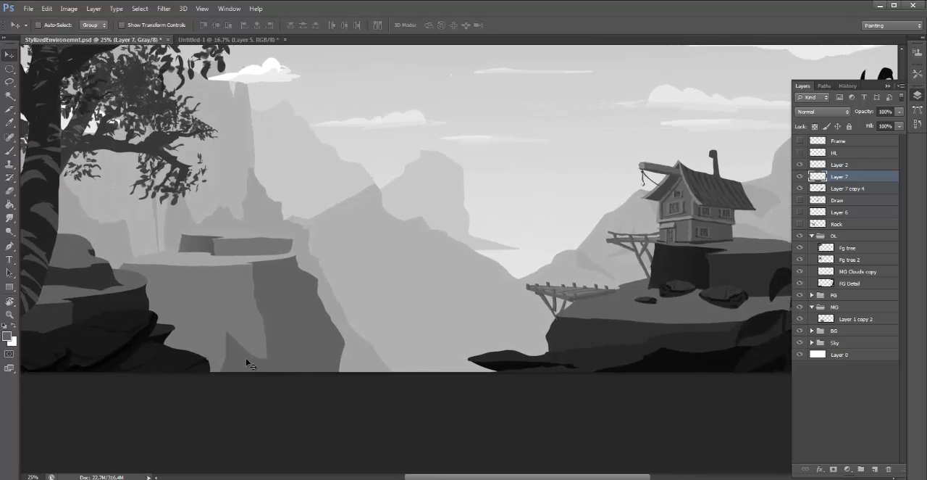
{"action": "key", "text": "l"}
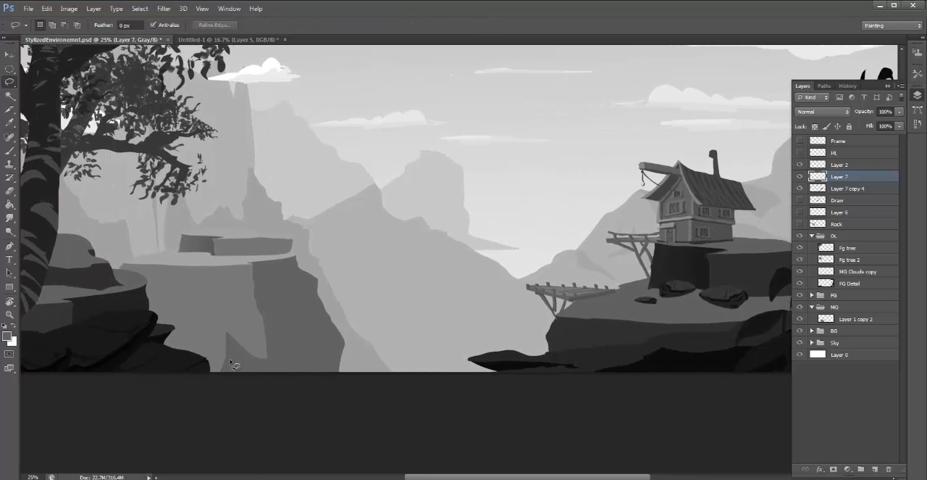
{"action": "mouse_move", "coordinate": [171, 353]}
{"action": "left_mouse_down"}
{"action": "mouse_move", "coordinate": [270, 381]}
{"action": "mouse_move", "coordinate": [312, 366]}
{"action": "mouse_move", "coordinate": [239, 351]}
{"action": "mouse_move", "coordinate": [182, 350]}
{"action": "mouse_move", "coordinate": [329, 383]}
{"action": "left_mouse_up"}
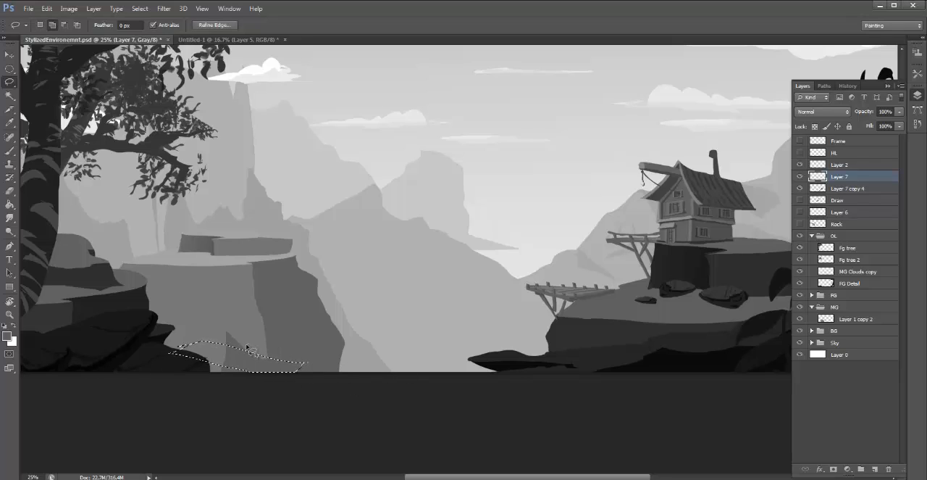
{"action": "mouse_move", "coordinate": [246, 343]}
{"action": "left_mouse_down"}
{"action": "mouse_move", "coordinate": [349, 369]}
{"action": "mouse_move", "coordinate": [373, 362]}
{"action": "mouse_move", "coordinate": [260, 339]}
{"action": "left_mouse_up"}
{"action": "mouse_move", "coordinate": [335, 350]}
{"action": "left_mouse_down"}
{"action": "mouse_move", "coordinate": [446, 354]}
{"action": "mouse_move", "coordinate": [333, 339]}
{"action": "left_mouse_up"}
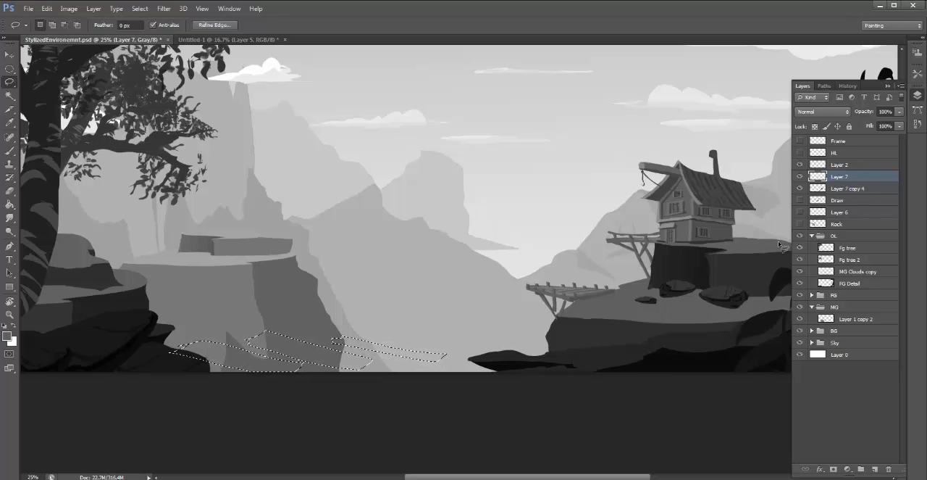
- Drop the slab selection and sketch on Layer 2, in near-white, a sagging bridge edge spanning both cliffs, plus the outlines of its two ends
{"action": "key", "text": "ctrl+d"}
{"action": "left_click", "coordinate": [847, 165]}
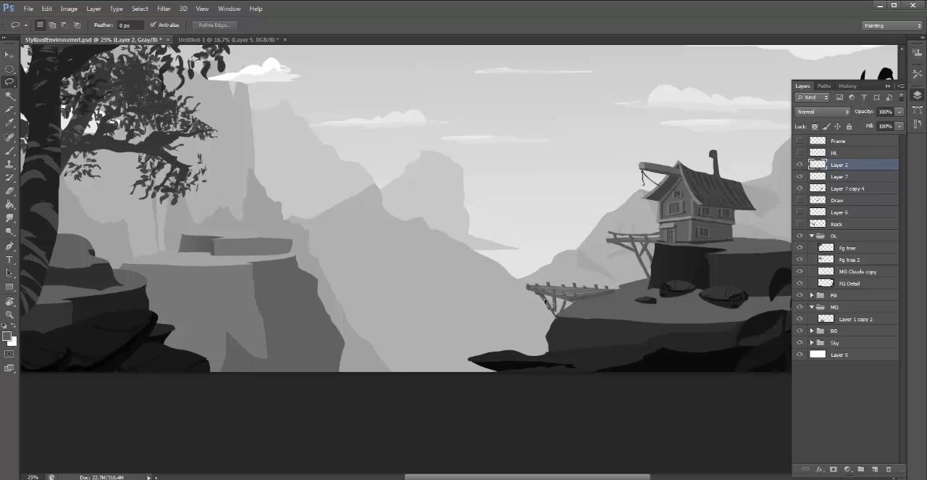
{"action": "key", "text": "b"}
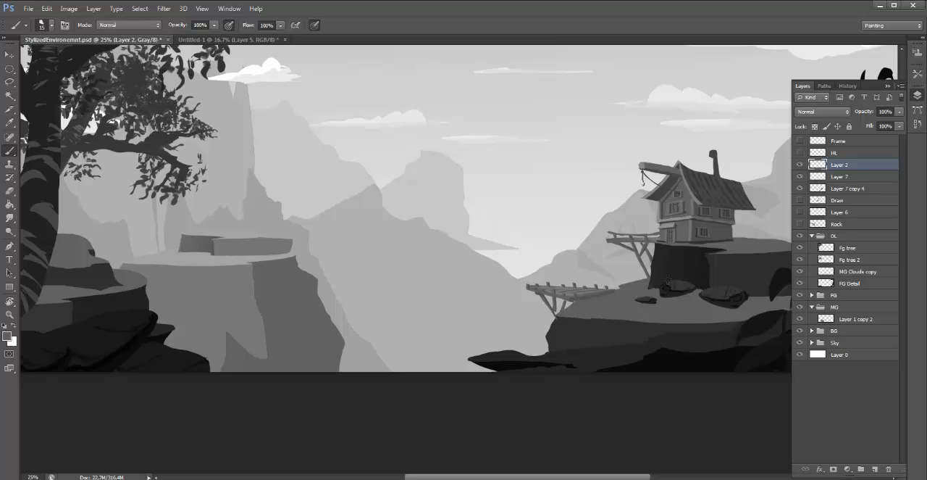
{"action": "left_click", "coordinate": [676, 265], "text": "alt"}
{"action": "left_click", "coordinate": [557, 214], "text": "alt"}
{"action": "mouse_move", "coordinate": [561, 316]}
{"action": "left_mouse_down"}
{"action": "mouse_move", "coordinate": [632, 321]}
{"action": "mouse_move", "coordinate": [578, 319]}
{"action": "mouse_move", "coordinate": [532, 344]}
{"action": "mouse_move", "coordinate": [424, 352]}
{"action": "mouse_move", "coordinate": [438, 352]}
{"action": "mouse_move", "coordinate": [472, 350]}
{"action": "mouse_move", "coordinate": [232, 340]}
{"action": "mouse_move", "coordinate": [272, 329]}
{"action": "mouse_move", "coordinate": [282, 343]}
{"action": "mouse_move", "coordinate": [162, 325]}
{"action": "mouse_move", "coordinate": [152, 339]}
{"action": "mouse_move", "coordinate": [210, 372]}
{"action": "left_mouse_up"}
{"action": "left_click_drag", "start_coordinate": [126, 336], "coordinate": [185, 373]}
{"action": "left_click_drag", "start_coordinate": [113, 355], "coordinate": [131, 372]}
{"action": "left_click_drag", "start_coordinate": [117, 342], "coordinate": [164, 329]}
{"action": "left_click_drag", "start_coordinate": [154, 328], "coordinate": [158, 333]}
{"action": "mouse_move", "coordinate": [593, 316]}
{"action": "left_mouse_down"}
{"action": "mouse_move", "coordinate": [621, 324]}
{"action": "mouse_move", "coordinate": [588, 352]}
{"action": "left_mouse_up"}
{"action": "mouse_move", "coordinate": [622, 319]}
{"action": "left_mouse_down"}
{"action": "mouse_move", "coordinate": [569, 373]}
{"action": "mouse_move", "coordinate": [580, 372]}
{"action": "mouse_move", "coordinate": [559, 372]}
{"action": "left_mouse_up"}
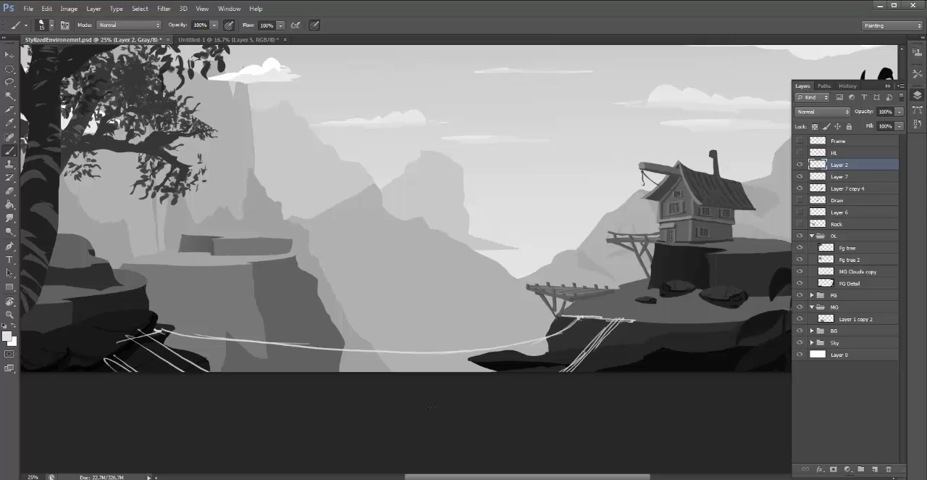
- Sketch slanted plank lines across the bridge deck, along the valley span and up to the landing on the hut's cliff
{"action": "left_click_drag", "start_coordinate": [194, 336], "coordinate": [259, 371]}
{"action": "mouse_move", "coordinate": [251, 340]}
{"action": "left_mouse_down"}
{"action": "mouse_move", "coordinate": [290, 371]}
{"action": "mouse_move", "coordinate": [583, 370]}
{"action": "left_mouse_up"}
{"action": "left_click_drag", "start_coordinate": [523, 350], "coordinate": [600, 352]}
{"action": "mouse_move", "coordinate": [546, 336]}
{"action": "left_mouse_down"}
{"action": "mouse_move", "coordinate": [604, 337]}
{"action": "mouse_move", "coordinate": [609, 321]}
{"action": "left_mouse_up"}
- Sketch upright posts along the bridge: two at the hut-side landing, two along the far edge, and taller ones at the dark foreground rocks
{"action": "key", "text": "z"}
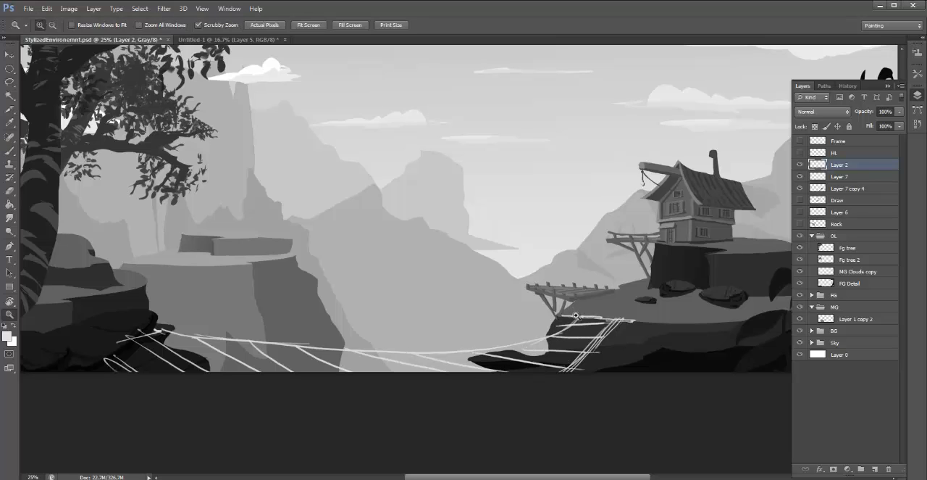
{"action": "key", "text": "b"}
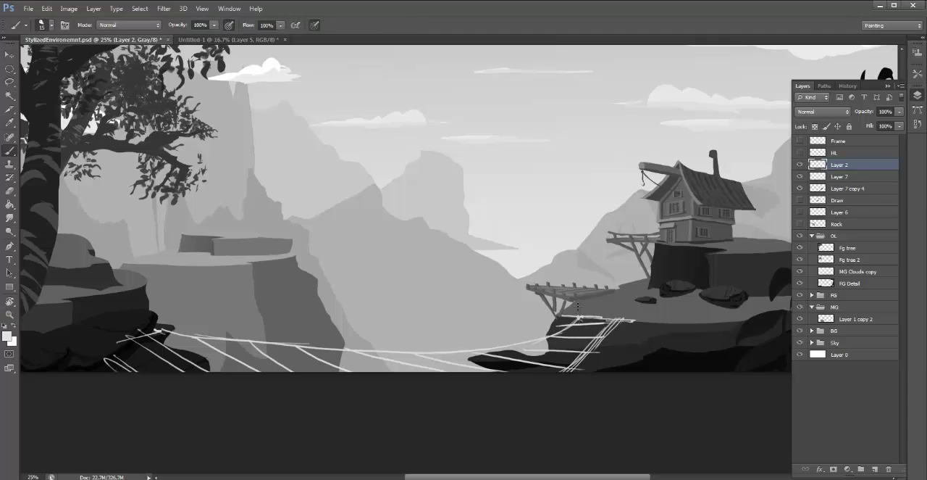
{"action": "mouse_move", "coordinate": [577, 316]}
{"action": "left_mouse_down"}
{"action": "mouse_move", "coordinate": [568, 298]}
{"action": "mouse_move", "coordinate": [578, 319]}
{"action": "left_mouse_up"}
{"action": "left_click_drag", "start_coordinate": [628, 300], "coordinate": [627, 322]}
{"action": "left_click_drag", "start_coordinate": [474, 352], "coordinate": [478, 323]}
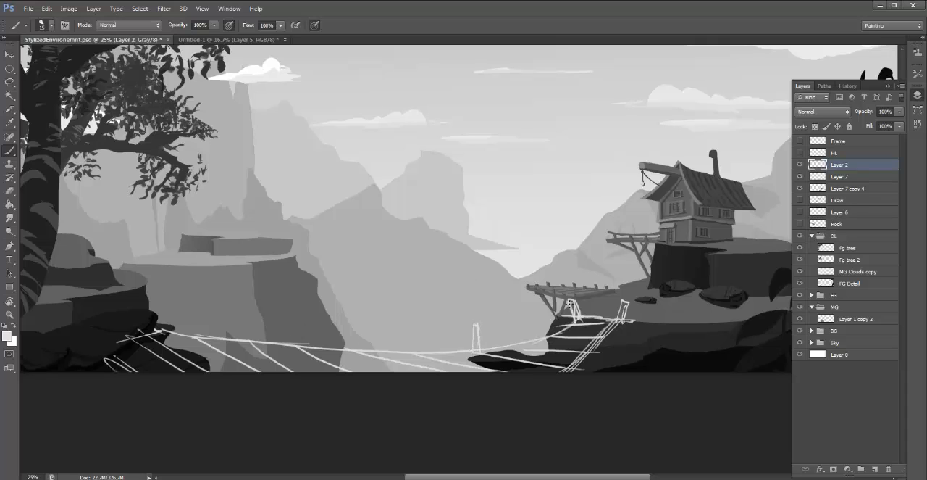
{"action": "mouse_move", "coordinate": [565, 308]}
{"action": "left_mouse_down"}
{"action": "mouse_move", "coordinate": [329, 362]}
{"action": "mouse_move", "coordinate": [323, 319]}
{"action": "mouse_move", "coordinate": [331, 316]}
{"action": "left_mouse_up"}
{"action": "mouse_move", "coordinate": [336, 352]}
{"action": "left_mouse_down"}
{"action": "mouse_move", "coordinate": [333, 305]}
{"action": "mouse_move", "coordinate": [326, 314]}
{"action": "left_mouse_up"}
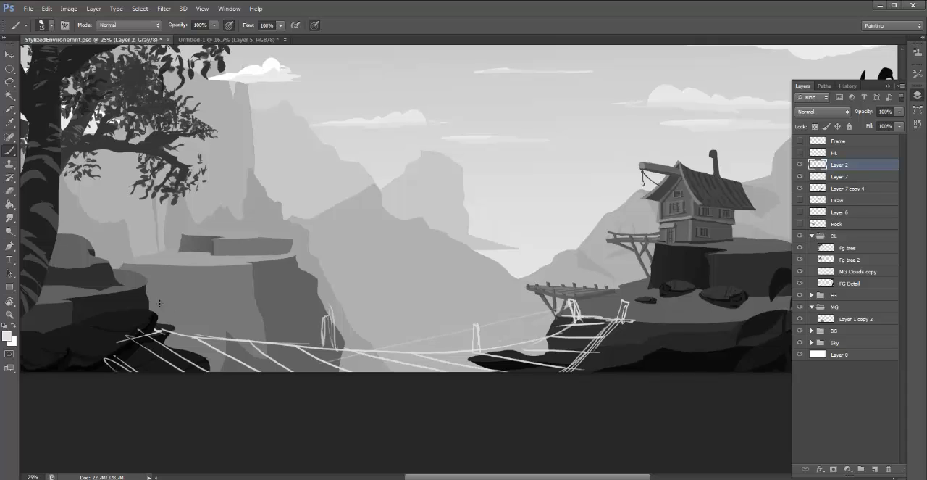
{"action": "mouse_move", "coordinate": [151, 331]}
{"action": "left_mouse_down"}
{"action": "mouse_move", "coordinate": [160, 288]}
{"action": "mouse_move", "coordinate": [185, 259]}
{"action": "mouse_move", "coordinate": [180, 327]}
{"action": "left_mouse_up"}
- Sketch sagging handrail ropes linking the bridge posts from the foreground rocks to the hut's cliff, plus a curved stroke rising toward the plateau
{"action": "mouse_move", "coordinate": [163, 270]}
{"action": "left_mouse_down"}
{"action": "mouse_move", "coordinate": [186, 284]}
{"action": "mouse_move", "coordinate": [184, 297]}
{"action": "mouse_move", "coordinate": [187, 275]}
{"action": "mouse_move", "coordinate": [197, 294]}
{"action": "mouse_move", "coordinate": [335, 303]}
{"action": "left_mouse_up"}
{"action": "mouse_move", "coordinate": [188, 296]}
{"action": "left_mouse_down"}
{"action": "mouse_move", "coordinate": [328, 311]}
{"action": "mouse_move", "coordinate": [320, 308]}
{"action": "mouse_move", "coordinate": [416, 339]}
{"action": "mouse_move", "coordinate": [472, 330]}
{"action": "left_mouse_up"}
{"action": "mouse_move", "coordinate": [335, 320]}
{"action": "left_mouse_down"}
{"action": "mouse_move", "coordinate": [475, 330]}
{"action": "mouse_move", "coordinate": [564, 307]}
{"action": "left_mouse_up"}
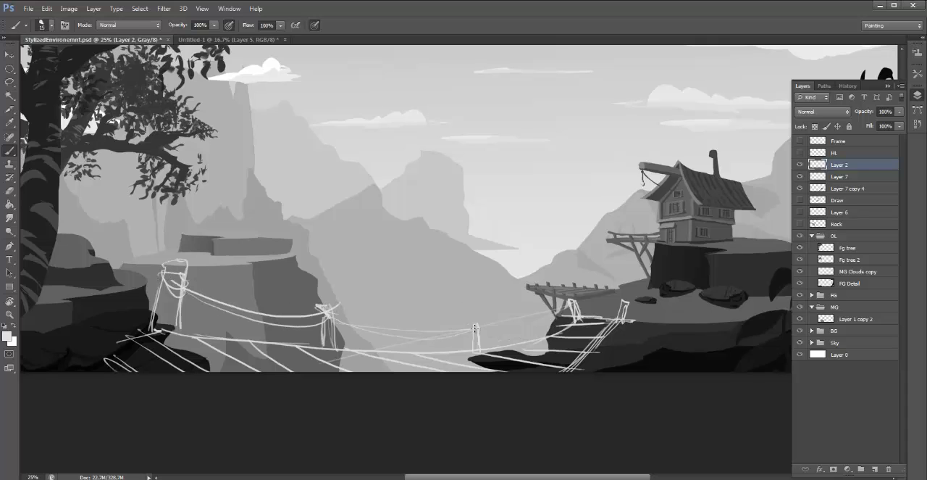
{"action": "left_click_drag", "start_coordinate": [475, 329], "coordinate": [583, 307]}
{"action": "left_click_drag", "start_coordinate": [196, 322], "coordinate": [249, 246]}
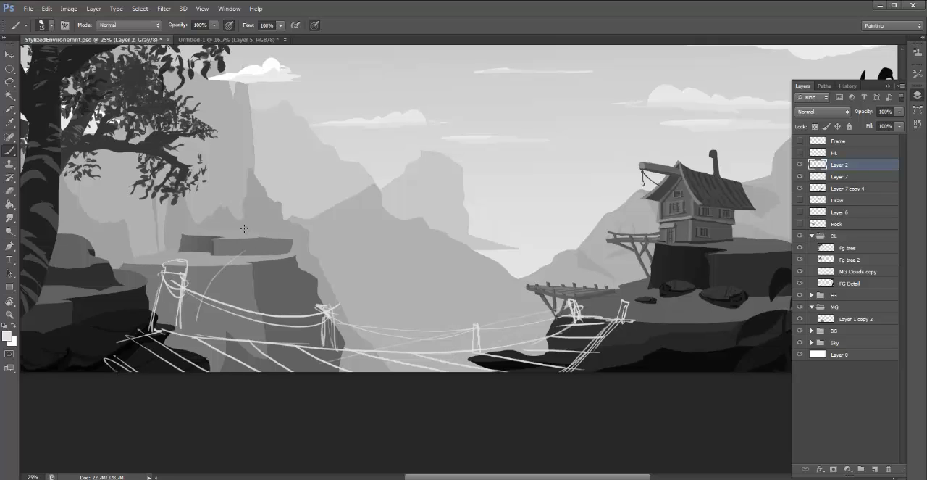
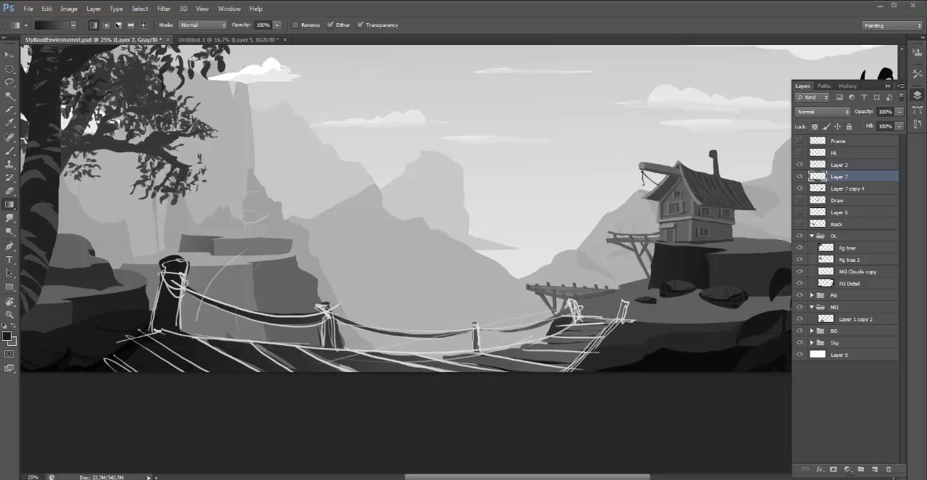
- Hide the Layer 2 sketch and try dark-to-light gradients along the selected bridge shape on Layer 7, from the foreground posts toward the hut's cliff
{"action": "left_click", "coordinate": [800, 164]}
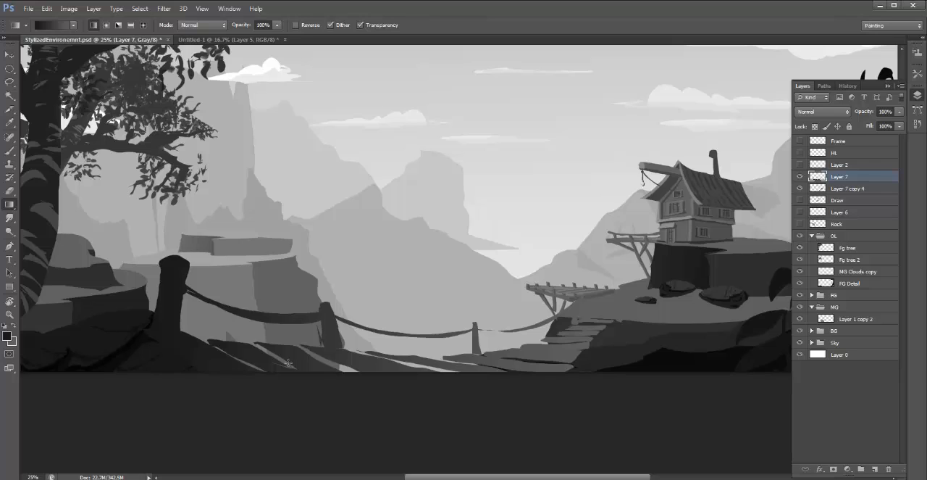
{"action": "left_click_drag", "start_coordinate": [219, 387], "coordinate": [580, 317]}
{"action": "left_click_drag", "start_coordinate": [281, 384], "coordinate": [608, 324]}
{"action": "left_click_drag", "start_coordinate": [329, 380], "coordinate": [667, 316]}
{"action": "left_click_drag", "start_coordinate": [265, 397], "coordinate": [640, 304]}
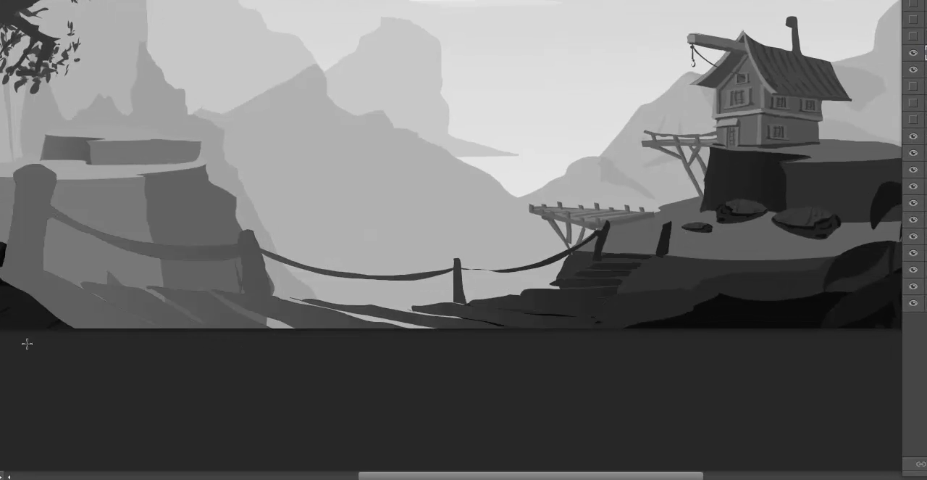
{"action": "left_click_drag", "start_coordinate": [26, 344], "coordinate": [738, 233]}
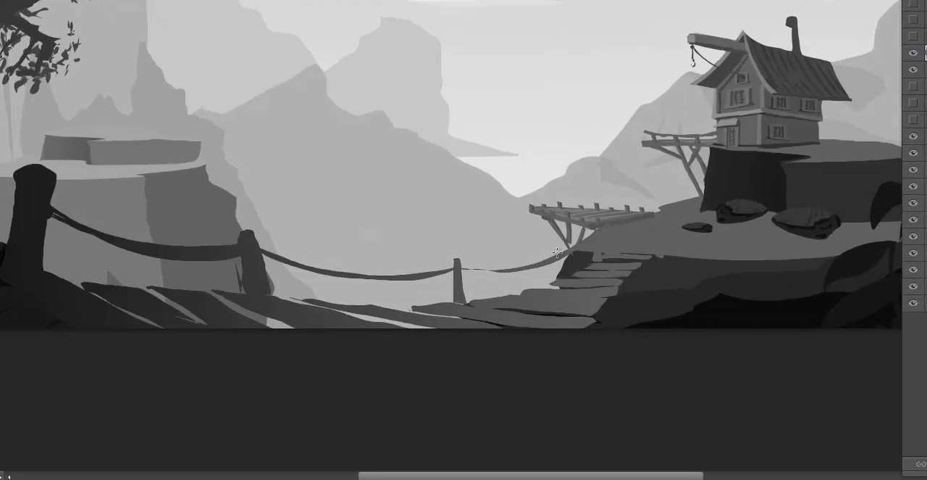
{"action": "key", "text": "ctrl+h"}
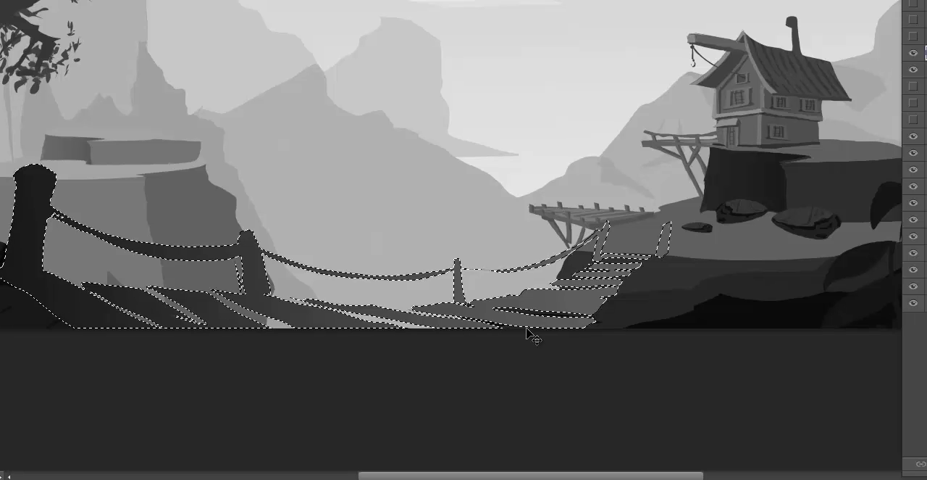
{"action": "key", "text": "ctrl+h"}
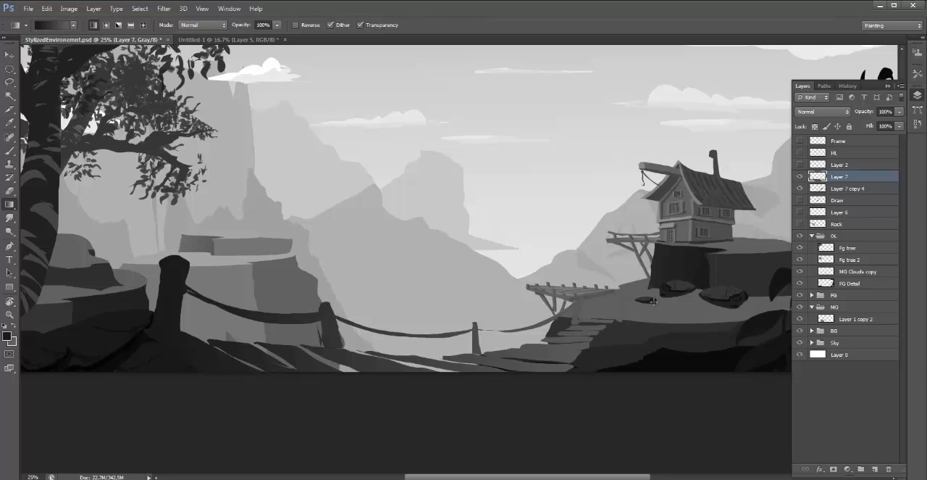
- Redo the bridge gradient from near-black at the foreground planks to lighter grey at the hut-side steps, and compare with Layer 7 hidden and shown
{"action": "left_click_drag", "start_coordinate": [415, 287], "coordinate": [417, 280]}
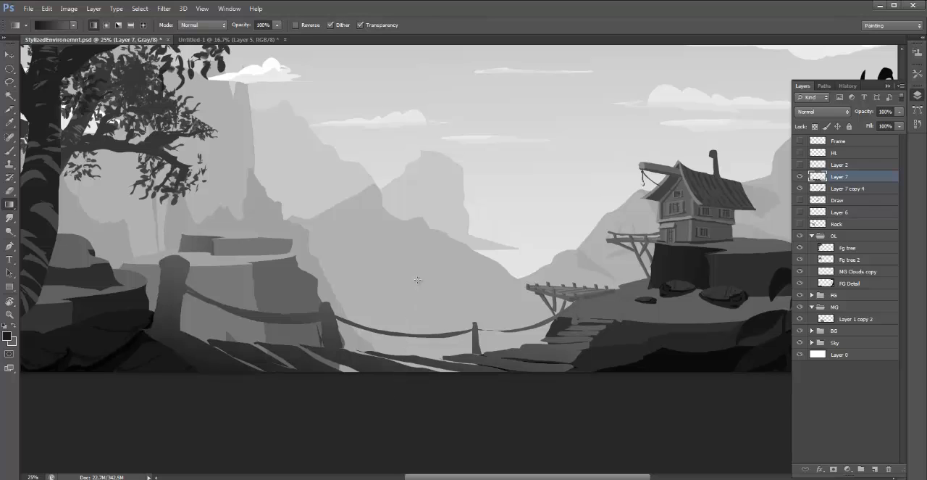
{"action": "left_click_drag", "start_coordinate": [407, 398], "coordinate": [396, 313]}
{"action": "key", "text": "ctrl+z"}
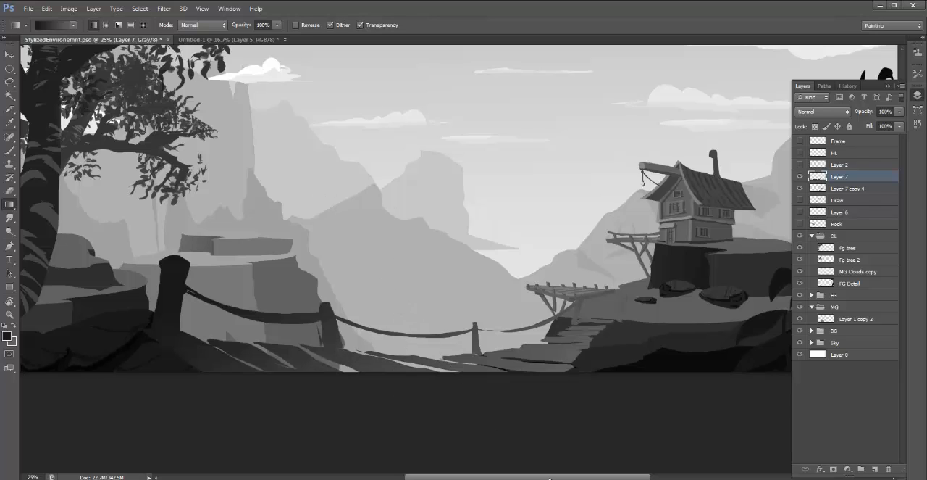
{"action": "left_click_drag", "start_coordinate": [243, 409], "coordinate": [291, 379]}
{"action": "key", "text": "ctrl+z"}
{"action": "left_click_drag", "start_coordinate": [198, 396], "coordinate": [602, 315]}
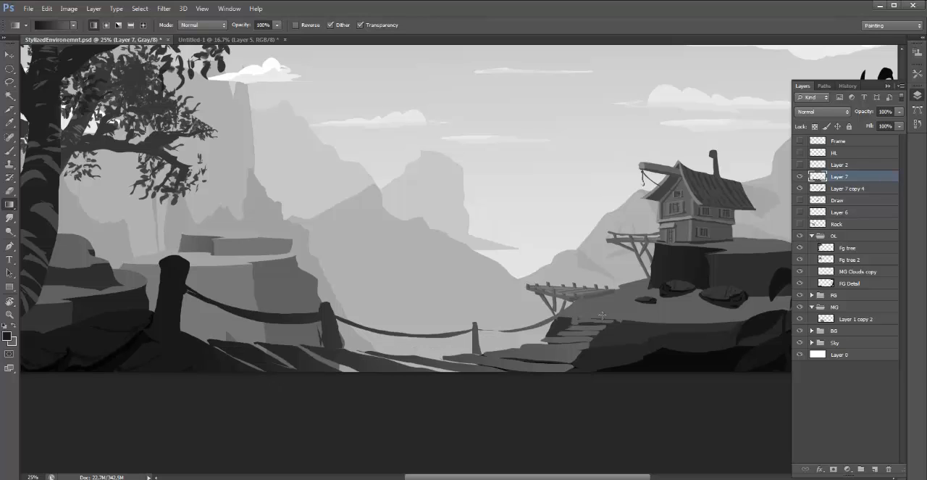
{"action": "left_click_drag", "start_coordinate": [293, 399], "coordinate": [616, 330]}
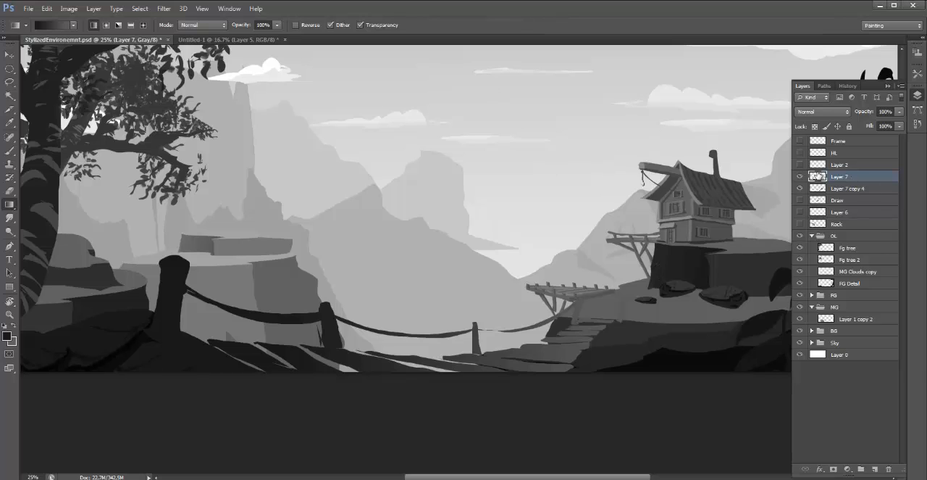
{"action": "left_click", "coordinate": [800, 176]}
{"action": "left_click", "coordinate": [800, 176]}
{"action": "left_click", "coordinate": [800, 177]}
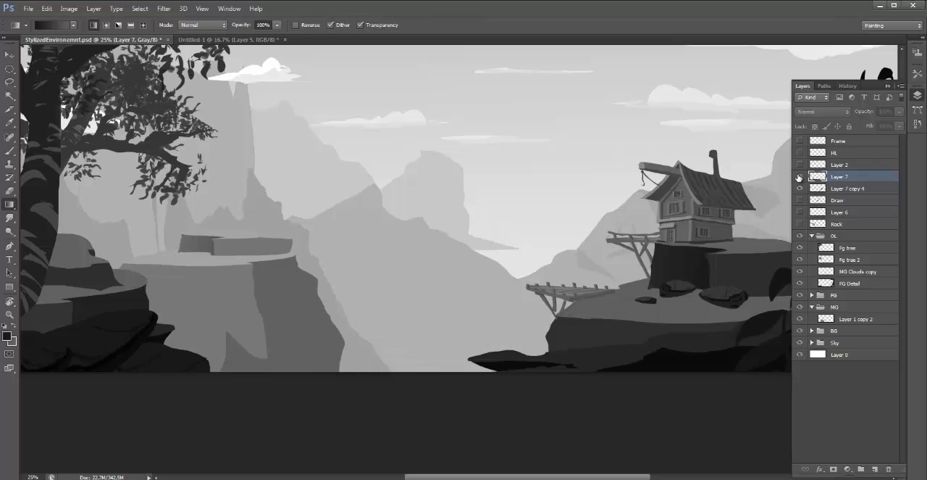
{"action": "left_click", "coordinate": [800, 177]}
{"action": "left_click", "coordinate": [800, 176]}
{"action": "left_click", "coordinate": [800, 176]}
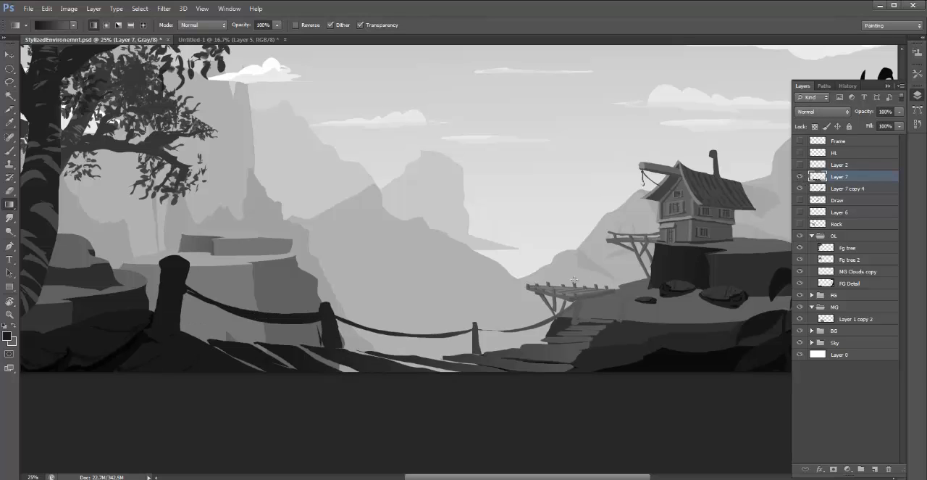
- Lasso thin strips along the near edges of the three foreground planks, combining them into one selection
{"action": "key", "text": "e"}
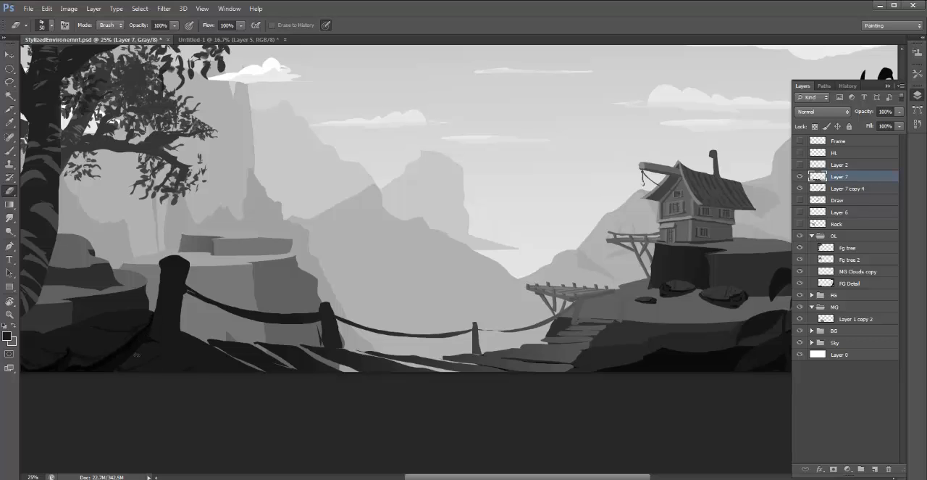
{"action": "key", "text": "l"}
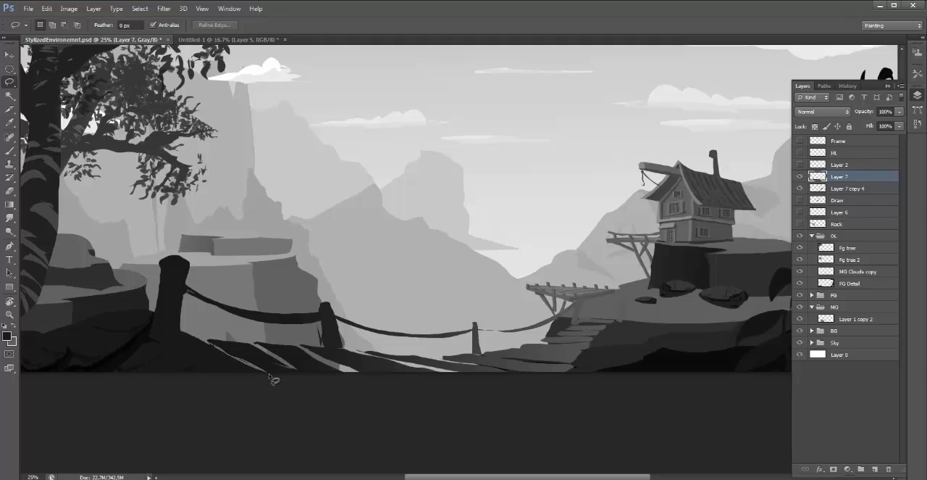
{"action": "left_click_drag", "start_coordinate": [274, 379], "coordinate": [220, 348]}
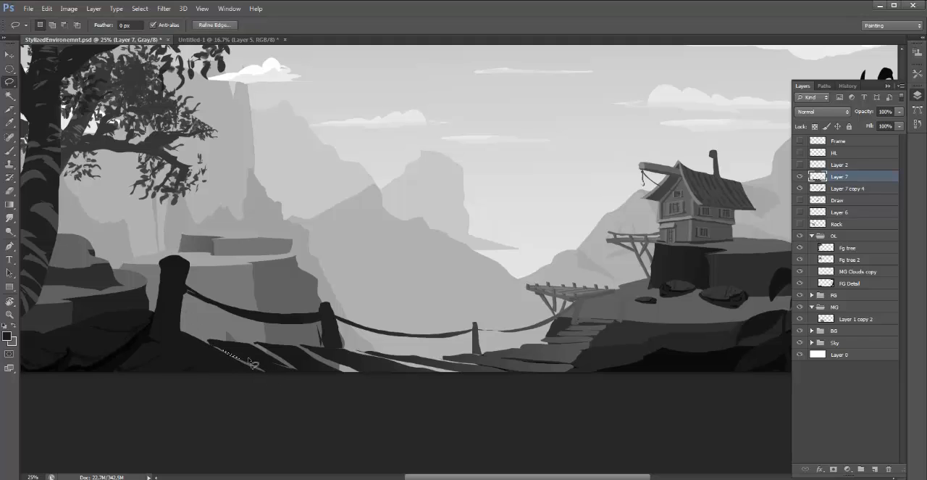
{"action": "key", "text": "ctrl+plus"}
{"action": "key", "text": "ctrl+plus"}
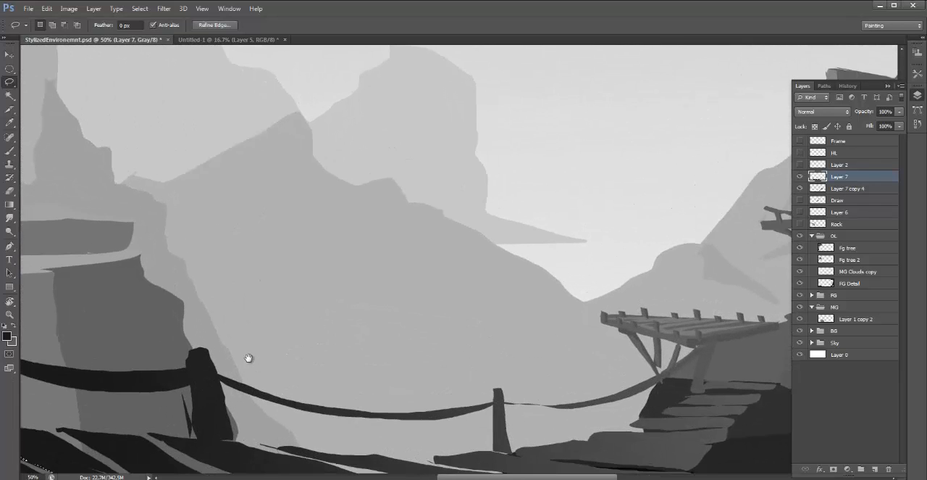
{"action": "mouse_move", "coordinate": [372, 376]}
{"action": "left_mouse_down"}
{"action": "mouse_move", "coordinate": [439, 300]}
{"action": "mouse_move", "coordinate": [504, 190]}
{"action": "left_mouse_up"}
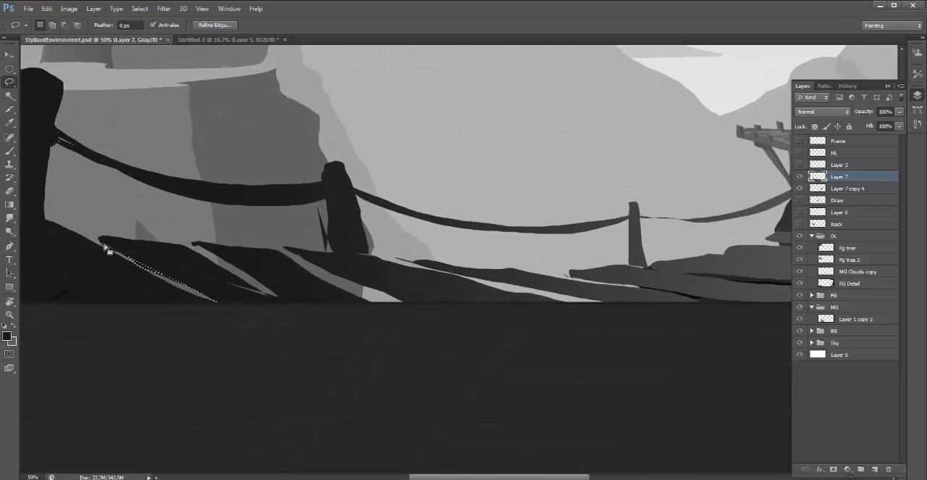
{"action": "mouse_move", "coordinate": [103, 244]}
{"action": "left_mouse_down"}
{"action": "mouse_move", "coordinate": [221, 257]}
{"action": "mouse_move", "coordinate": [196, 249]}
{"action": "left_mouse_up"}
{"action": "mouse_move", "coordinate": [281, 302]}
{"action": "left_mouse_down"}
{"action": "mouse_move", "coordinate": [302, 311]}
{"action": "mouse_move", "coordinate": [253, 271]}
{"action": "mouse_move", "coordinate": [194, 245]}
{"action": "left_mouse_up"}
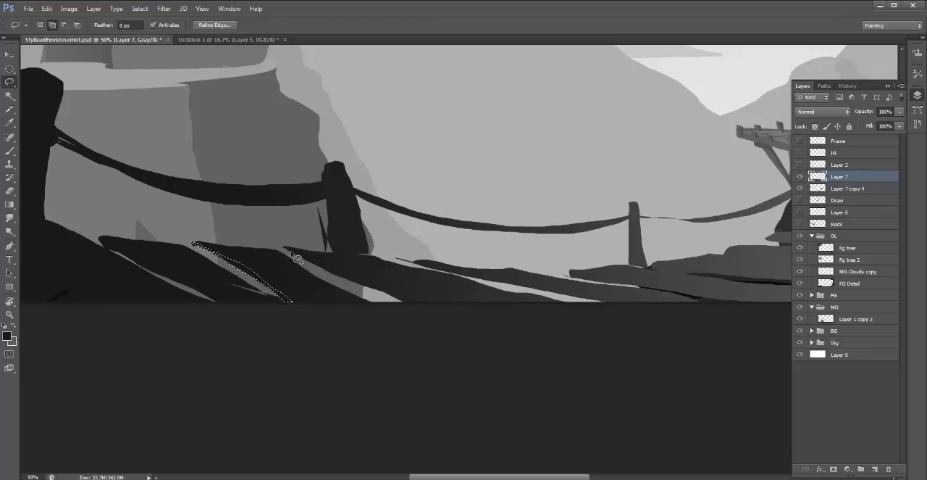
{"action": "mouse_move", "coordinate": [340, 281]}
{"action": "left_mouse_down"}
{"action": "mouse_move", "coordinate": [416, 309]}
{"action": "mouse_move", "coordinate": [285, 247]}
{"action": "left_mouse_up"}
{"action": "mouse_move", "coordinate": [102, 239]}
{"action": "left_mouse_down"}
{"action": "mouse_move", "coordinate": [185, 275]}
{"action": "mouse_move", "coordinate": [227, 307]}
{"action": "mouse_move", "coordinate": [102, 240]}
{"action": "left_mouse_up"}
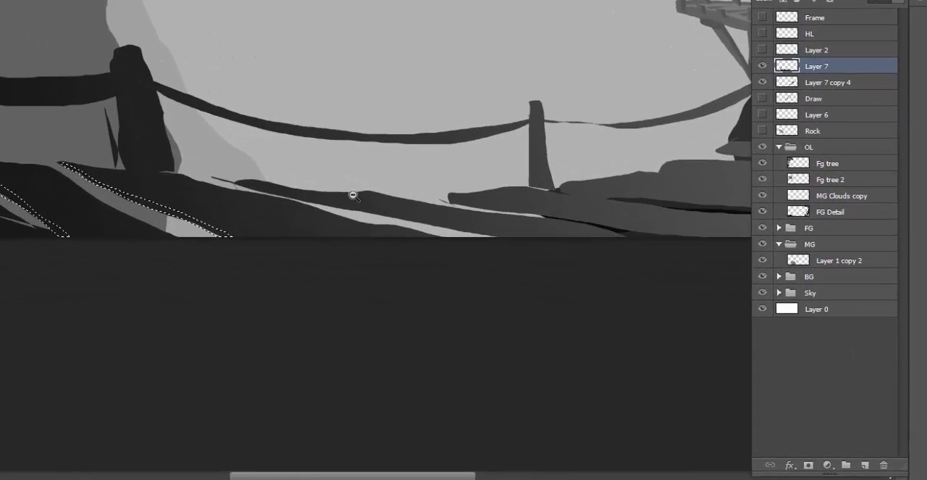
- Add the thin near edges of the mid-span planks to the lasso selection and trim the strip beside the third post
{"action": "left_click_drag", "start_coordinate": [488, 263], "coordinate": [456, 275]}
{"action": "left_click_drag", "start_coordinate": [274, 191], "coordinate": [131, 147]}
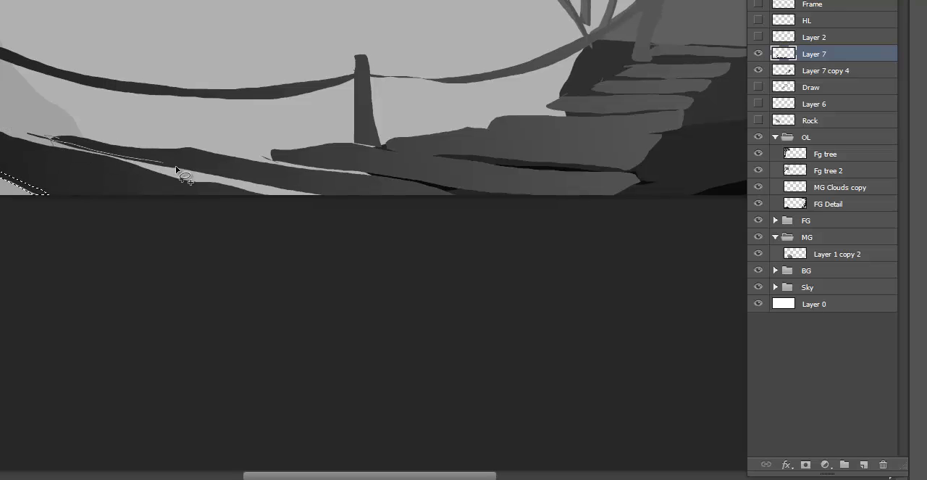
{"action": "left_click", "coordinate": [333, 195]}
{"action": "double_click", "coordinate": [172, 166]}
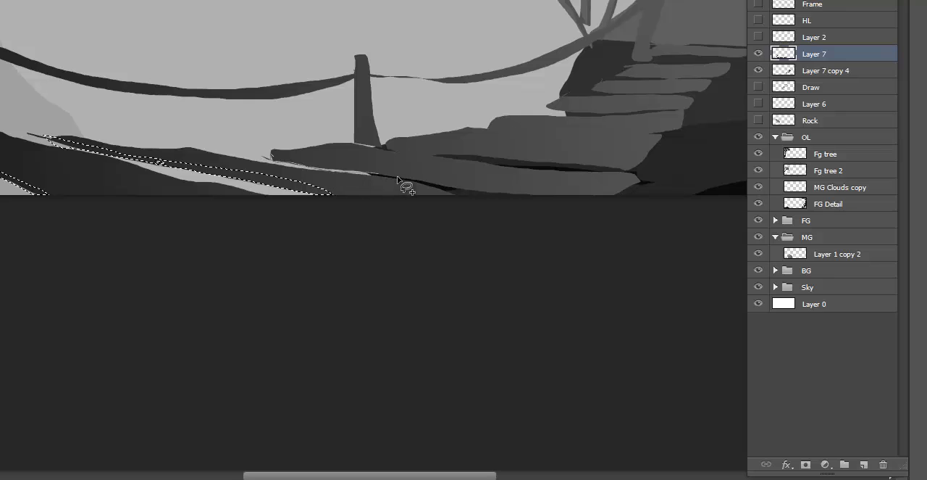
{"action": "left_click", "coordinate": [536, 194]}
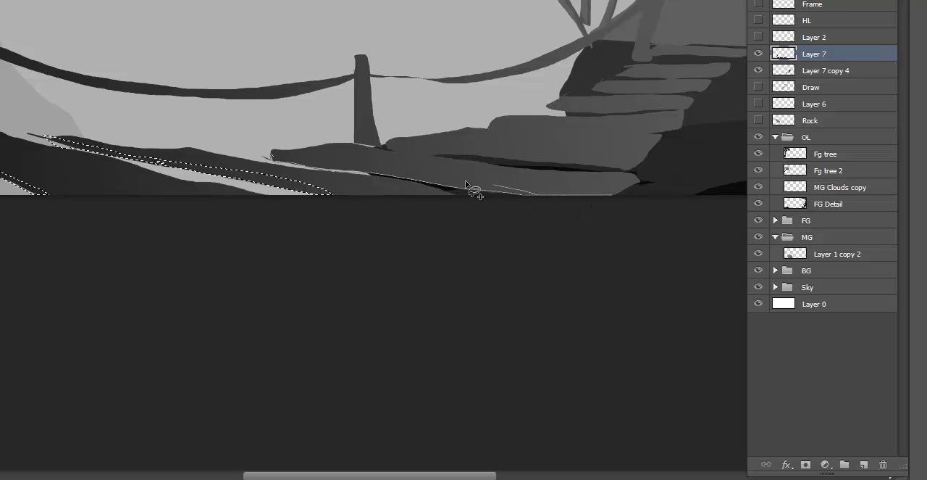
{"action": "left_click_drag", "start_coordinate": [376, 168], "coordinate": [272, 154]}
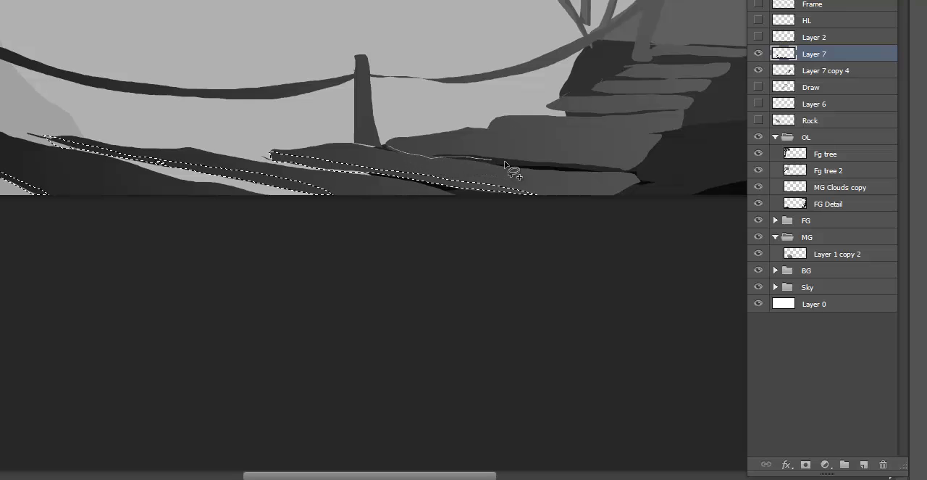
{"action": "left_click_drag", "start_coordinate": [629, 168], "coordinate": [624, 167]}
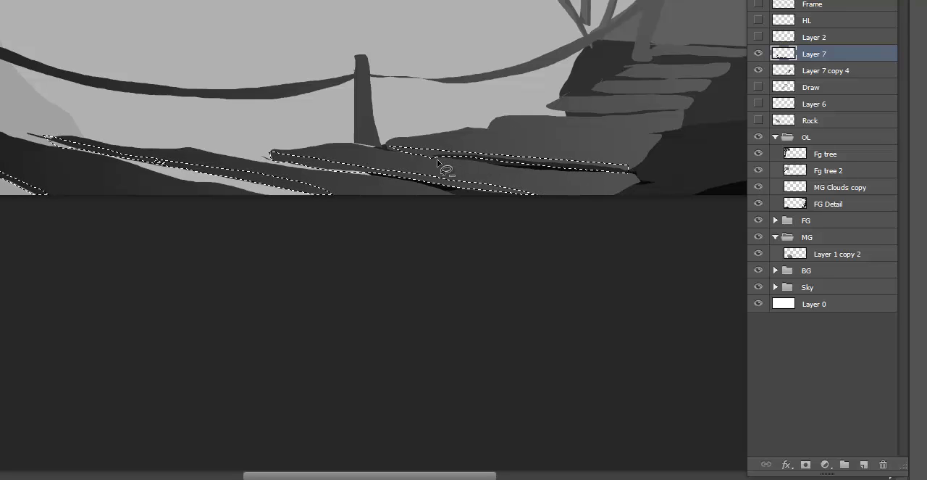
{"action": "mouse_move", "coordinate": [510, 162]}
{"action": "left_mouse_down"}
{"action": "mouse_move", "coordinate": [635, 176]}
{"action": "mouse_move", "coordinate": [404, 174]}
{"action": "left_mouse_up"}
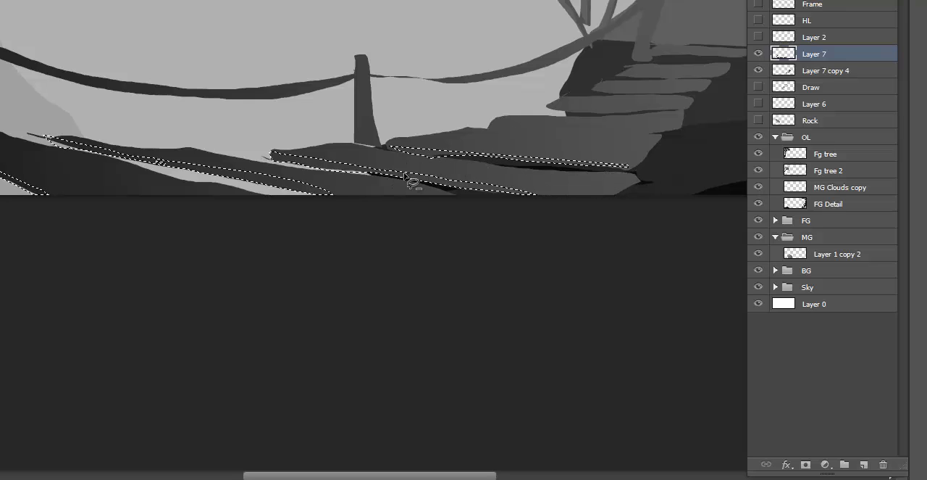
- Add the front edges of the narrow planks climbing to the hut's cliff to the selection, and dismiss the Levels adjustment without applying it
{"action": "left_click_drag", "start_coordinate": [487, 128], "coordinate": [540, 132]}
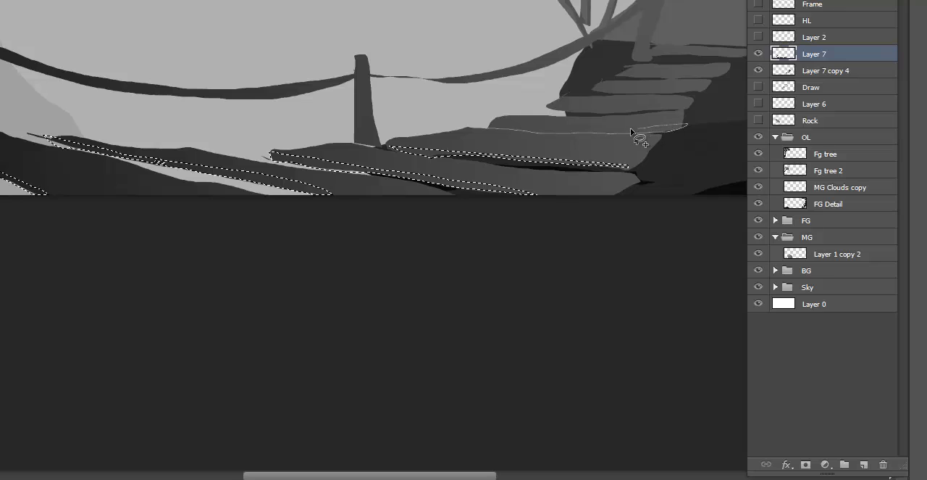
{"action": "left_click_drag", "start_coordinate": [600, 129], "coordinate": [492, 123]}
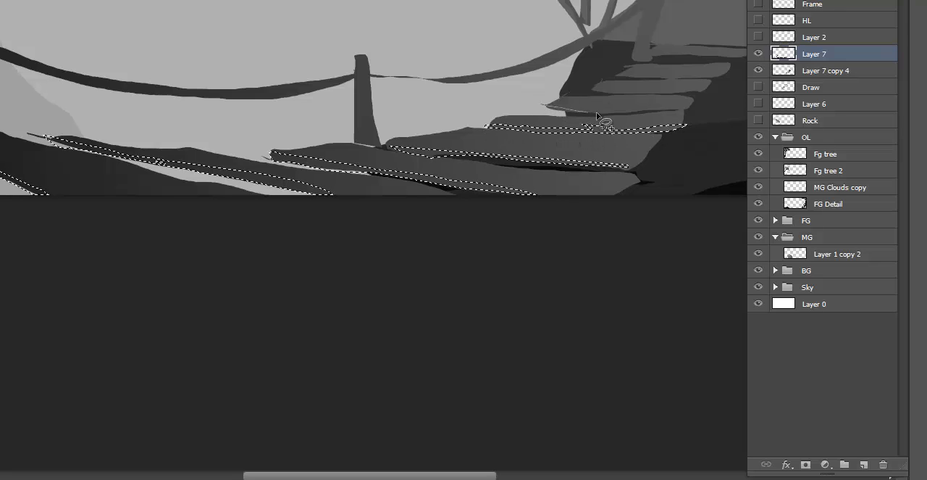
{"action": "mouse_move", "coordinate": [681, 108]}
{"action": "left_mouse_down"}
{"action": "mouse_move", "coordinate": [538, 104]}
{"action": "mouse_move", "coordinate": [545, 107]}
{"action": "left_mouse_up"}
{"action": "left_click_drag", "start_coordinate": [593, 94], "coordinate": [588, 91]}
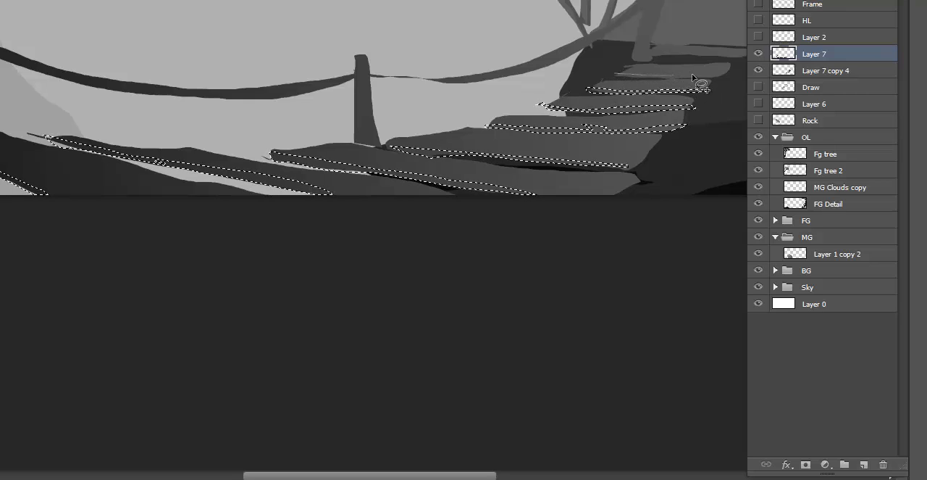
{"action": "left_click_drag", "start_coordinate": [612, 78], "coordinate": [614, 75]}
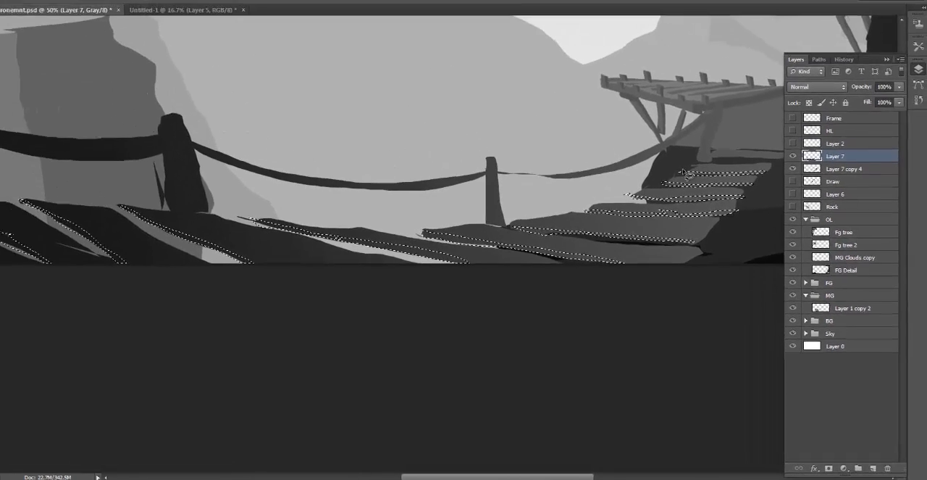
{"action": "key", "text": "ctrl+l"}
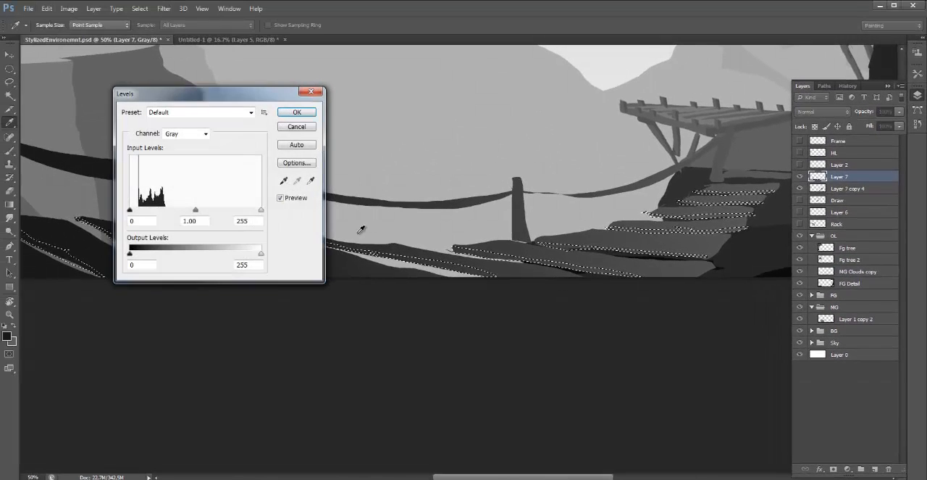
{"action": "left_click", "coordinate": [298, 125]}
- Extend the selection with side strips on the two foreground posts and the hut-side post, plus the nearest plank's edge by the dark rocks
{"action": "key", "text": "ctrl+minus"}
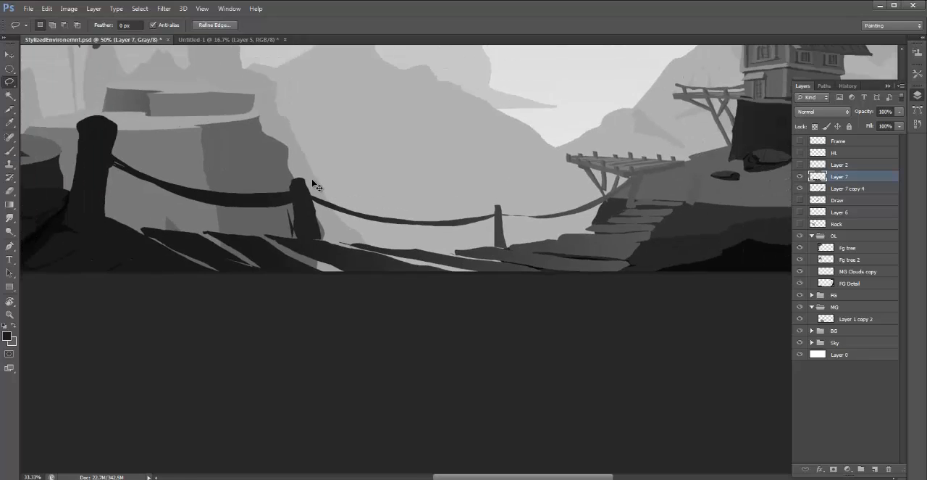
{"action": "left_click_drag", "start_coordinate": [452, 326], "coordinate": [445, 349]}
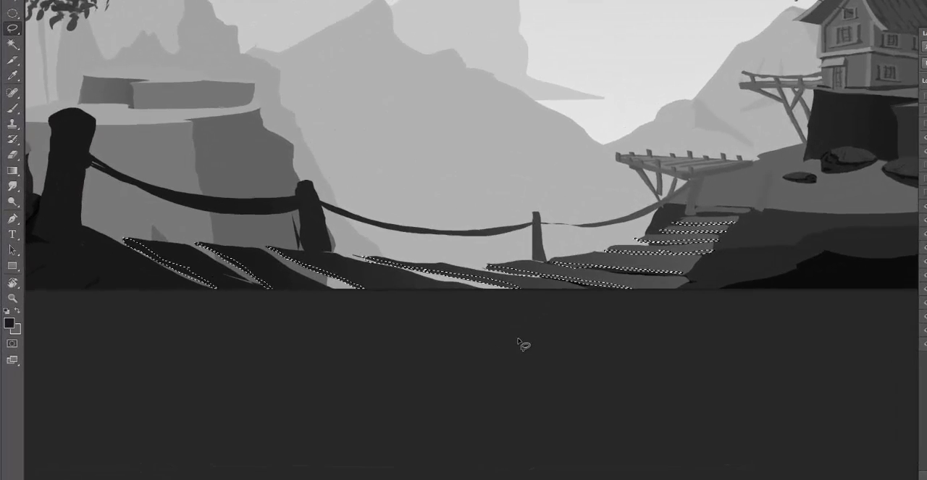
{"action": "mouse_move", "coordinate": [350, 173]}
{"action": "left_mouse_down"}
{"action": "mouse_move", "coordinate": [351, 212]}
{"action": "mouse_move", "coordinate": [363, 173]}
{"action": "mouse_move", "coordinate": [350, 145]}
{"action": "left_mouse_up"}
{"action": "mouse_move", "coordinate": [71, 72]}
{"action": "left_mouse_down"}
{"action": "mouse_move", "coordinate": [66, 137]}
{"action": "mouse_move", "coordinate": [67, 210]}
{"action": "mouse_move", "coordinate": [53, 212]}
{"action": "mouse_move", "coordinate": [39, 206]}
{"action": "mouse_move", "coordinate": [71, 72]}
{"action": "left_mouse_up"}
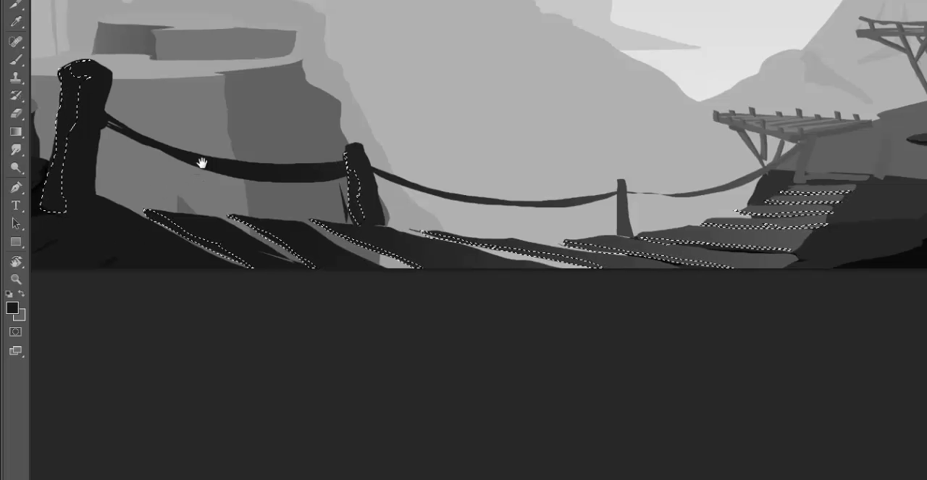
{"action": "scroll", "coordinate": [201, 174], "scroll_direction": "left", "scroll_amount": 3}
{"action": "mouse_move", "coordinate": [164, 236]}
{"action": "left_mouse_down"}
{"action": "mouse_move", "coordinate": [256, 291]}
{"action": "mouse_move", "coordinate": [215, 286]}
{"action": "mouse_move", "coordinate": [122, 230]}
{"action": "left_mouse_up"}
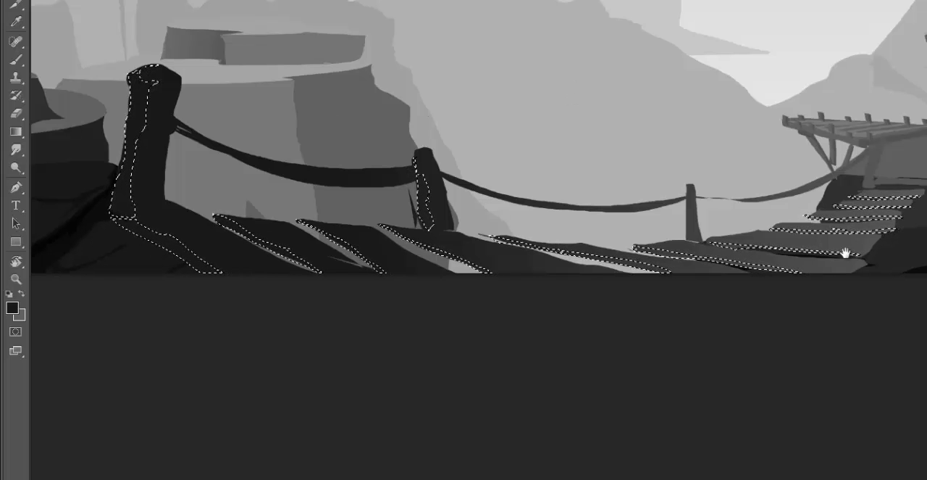
{"action": "left_click_drag", "start_coordinate": [575, 96], "coordinate": [474, 101]}
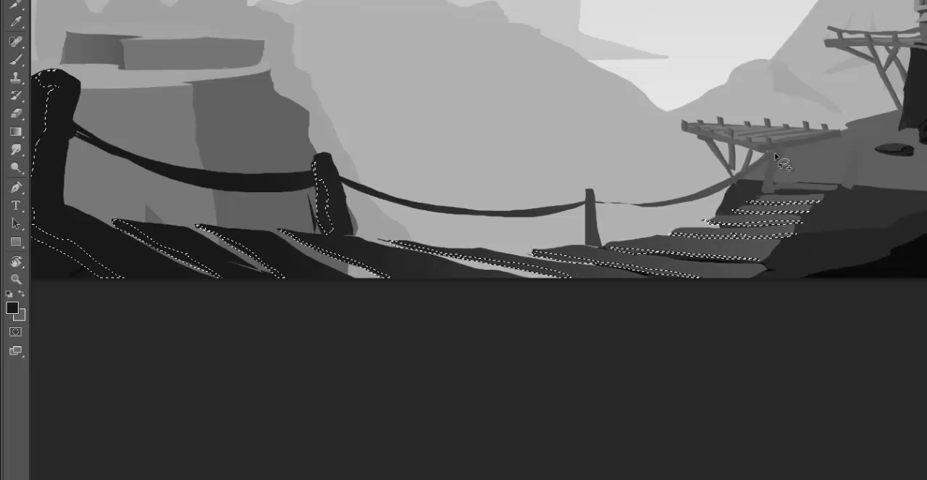
{"action": "left_click_drag", "start_coordinate": [781, 143], "coordinate": [772, 172]}
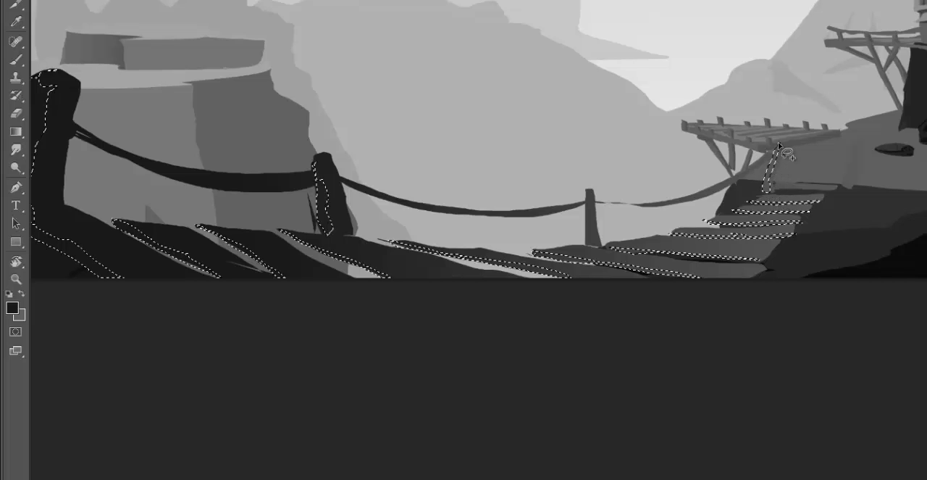
- Add the side strip of the far post by the hut's cliff and the cliff-side ends of the narrow planks to the selection
{"action": "mouse_move", "coordinate": [859, 145]}
{"action": "left_mouse_down"}
{"action": "mouse_move", "coordinate": [841, 186]}
{"action": "mouse_move", "coordinate": [851, 188]}
{"action": "mouse_move", "coordinate": [858, 146]}
{"action": "left_mouse_up"}
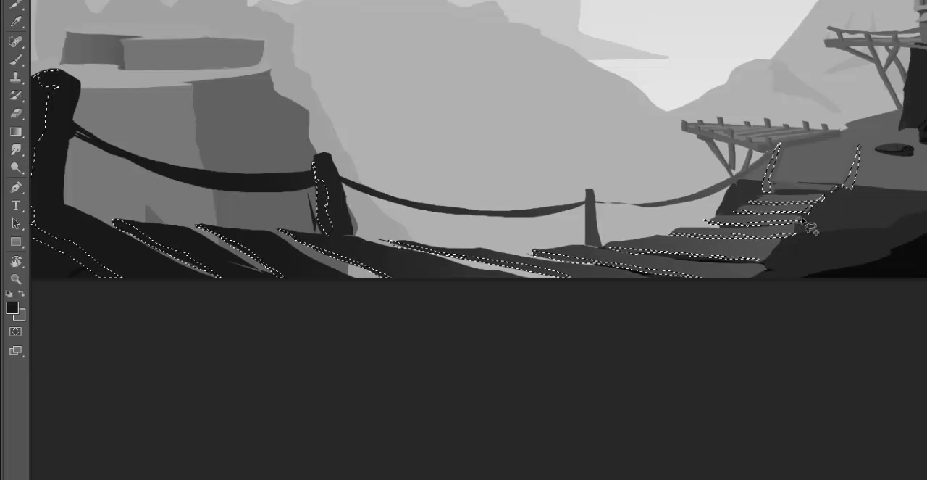
{"action": "mouse_move", "coordinate": [795, 226]}
{"action": "left_mouse_down"}
{"action": "mouse_move", "coordinate": [755, 260]}
{"action": "mouse_move", "coordinate": [781, 239]}
{"action": "left_mouse_up"}
{"action": "mouse_move", "coordinate": [759, 268]}
{"action": "left_mouse_down"}
{"action": "mouse_move", "coordinate": [729, 290]}
{"action": "mouse_move", "coordinate": [764, 275]}
{"action": "mouse_move", "coordinate": [762, 264]}
{"action": "left_mouse_up"}
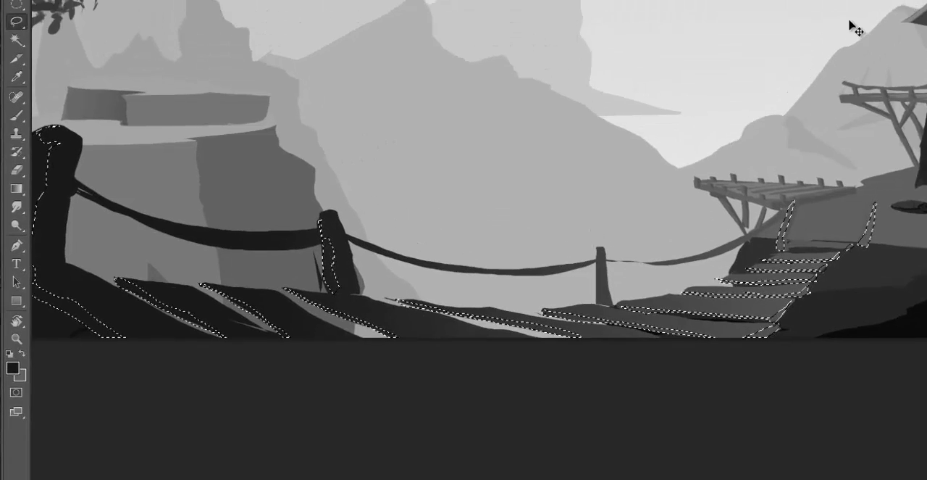
- Hide the selection outline and darken the selected plank and post edges with Levels at a midtone value of 0.73
{"action": "key", "text": "ctrl+d"}
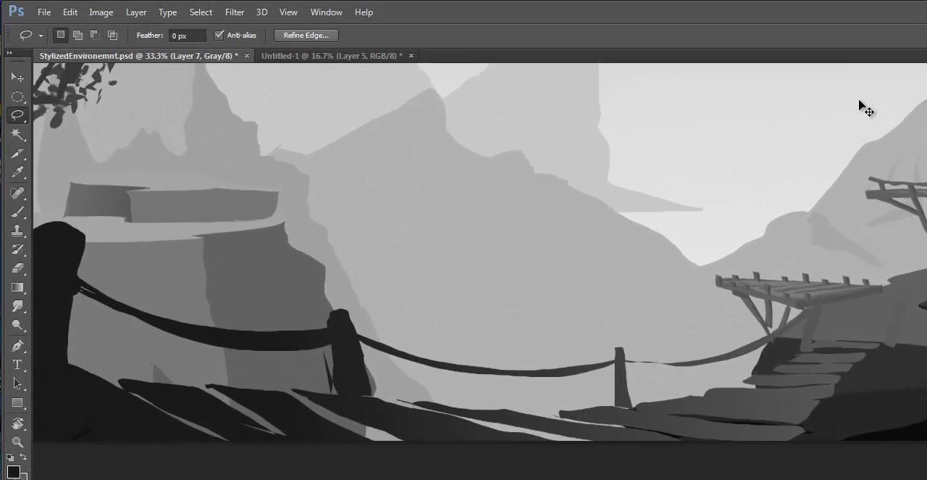
{"action": "key", "text": "ctrl+l"}
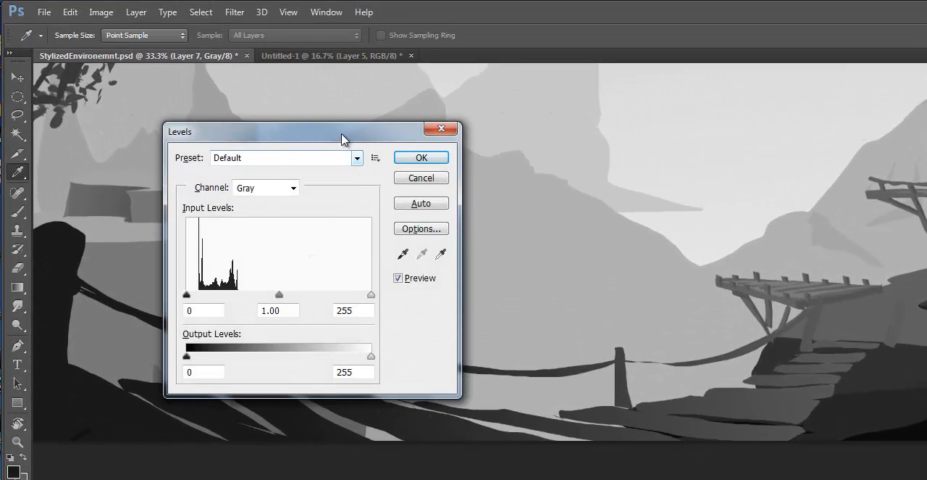
{"action": "left_click_drag", "start_coordinate": [343, 137], "coordinate": [362, 8]}
{"action": "left_click_drag", "start_coordinate": [300, 166], "coordinate": [318, 177]}
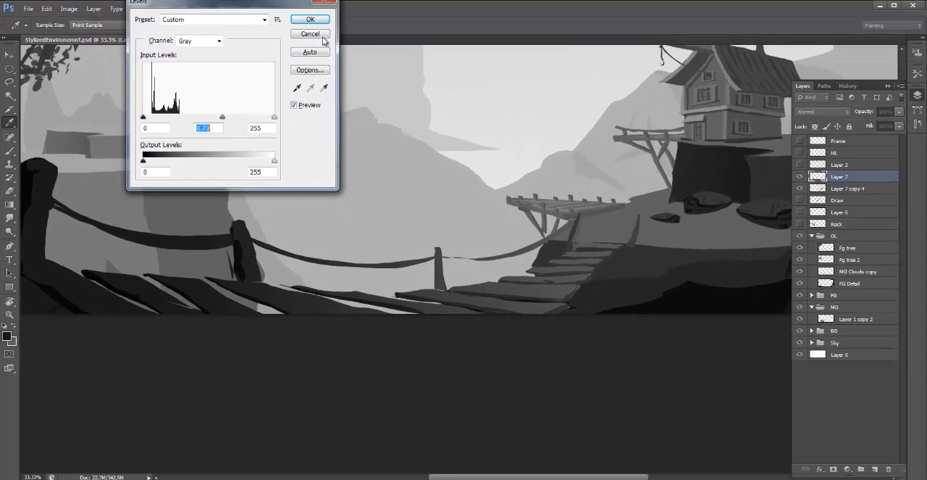
{"action": "left_click", "coordinate": [334, 19]}
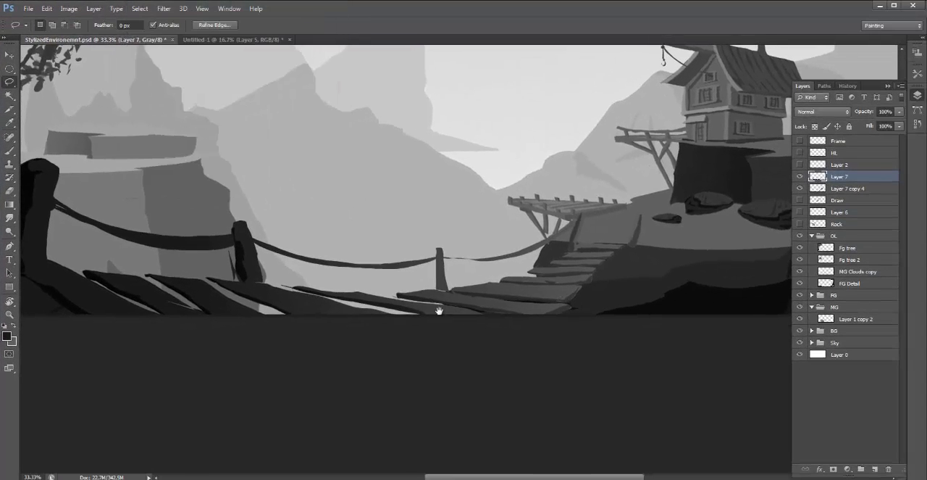
- Lasso and fill the thin part of the rope just past the third post so it thickens toward the hut, and deselect
{"action": "left_click_drag", "start_coordinate": [396, 289], "coordinate": [414, 321]}
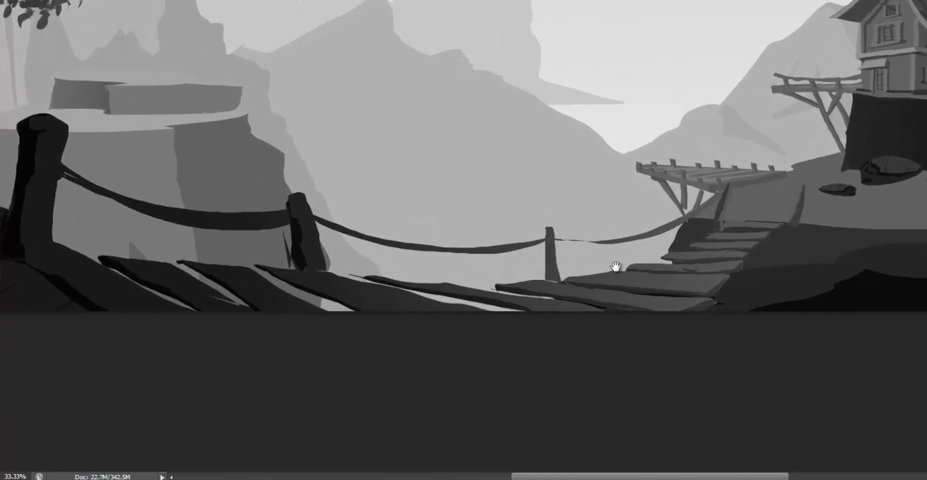
{"action": "left_click_drag", "start_coordinate": [507, 310], "coordinate": [343, 276]}
{"action": "left_click_drag", "start_coordinate": [409, 224], "coordinate": [405, 226]}
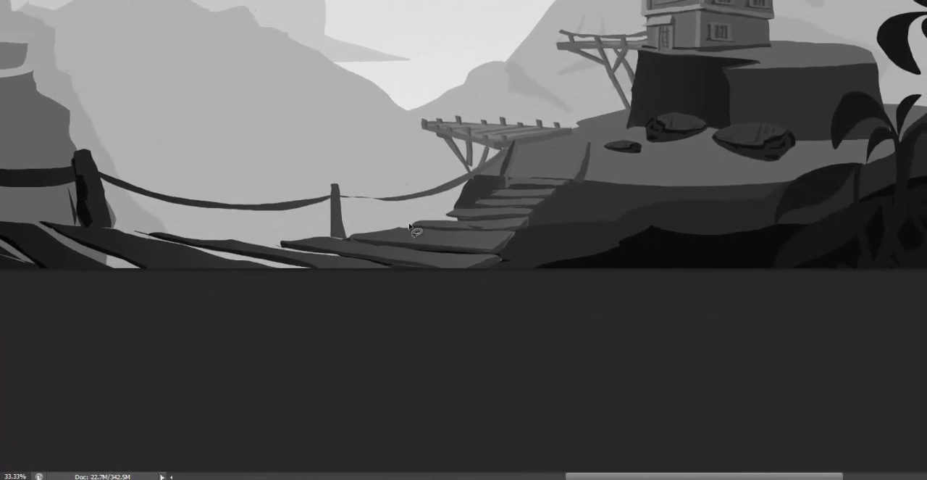
{"action": "mouse_move", "coordinate": [339, 193]}
{"action": "left_mouse_down"}
{"action": "mouse_move", "coordinate": [412, 196]}
{"action": "mouse_move", "coordinate": [339, 197]}
{"action": "left_mouse_up"}
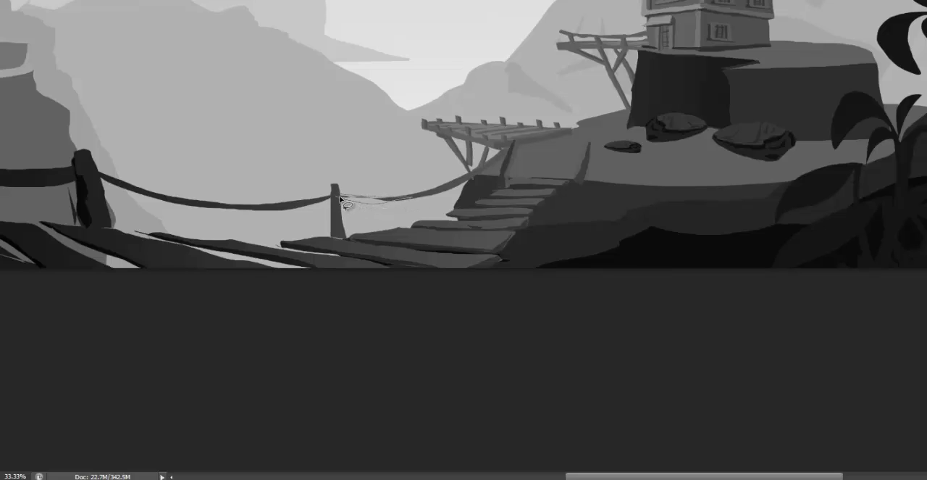
{"action": "left_click", "coordinate": [387, 200], "text": "alt"}
{"action": "key", "text": "ctrl+d"}
{"action": "left_click_drag", "start_coordinate": [614, 285], "coordinate": [848, 294]}
{"action": "left_click_drag", "start_coordinate": [842, 221], "coordinate": [867, 204]}
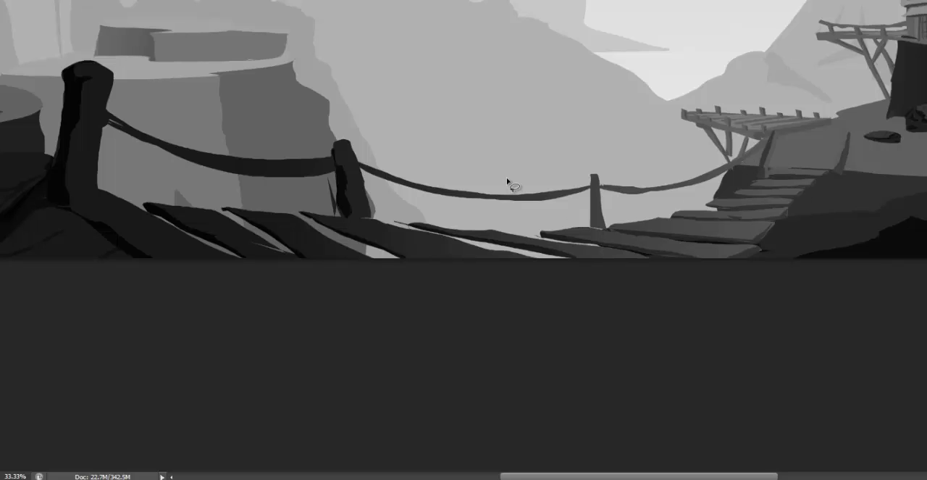
- Sample the rope's dark grey, fill out its end at the nearest foreground post, and add rope loops wrapping around that post
{"action": "left_click", "coordinate": [176, 152], "text": "alt"}
{"action": "left_click_drag", "start_coordinate": [175, 155], "coordinate": [106, 127]}
{"action": "mouse_move", "coordinate": [115, 135]}
{"action": "left_mouse_down"}
{"action": "mouse_move", "coordinate": [65, 83]}
{"action": "mouse_move", "coordinate": [71, 103]}
{"action": "mouse_move", "coordinate": [114, 134]}
{"action": "mouse_move", "coordinate": [63, 100]}
{"action": "left_mouse_up"}
{"action": "mouse_move", "coordinate": [81, 122]}
{"action": "left_mouse_down"}
{"action": "mouse_move", "coordinate": [115, 135]}
{"action": "mouse_move", "coordinate": [103, 107]}
{"action": "mouse_move", "coordinate": [73, 143]}
{"action": "left_mouse_up"}
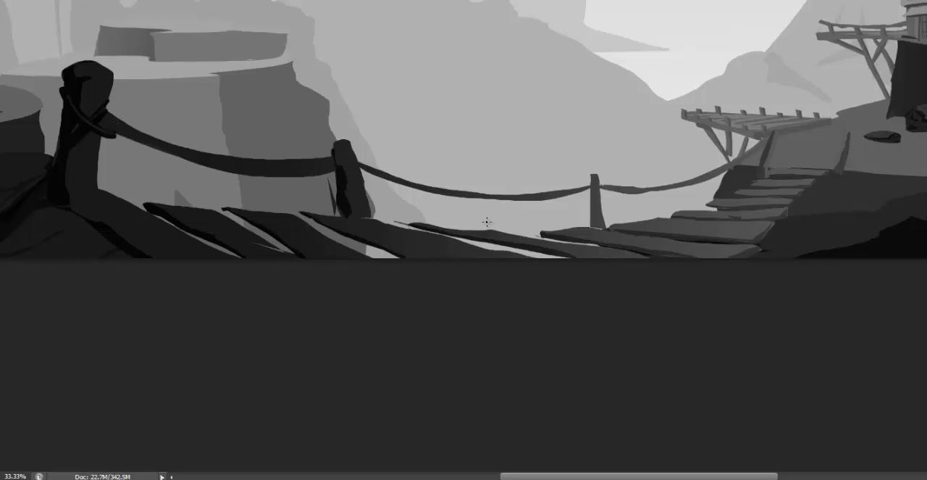
{"action": "key", "text": "f"}
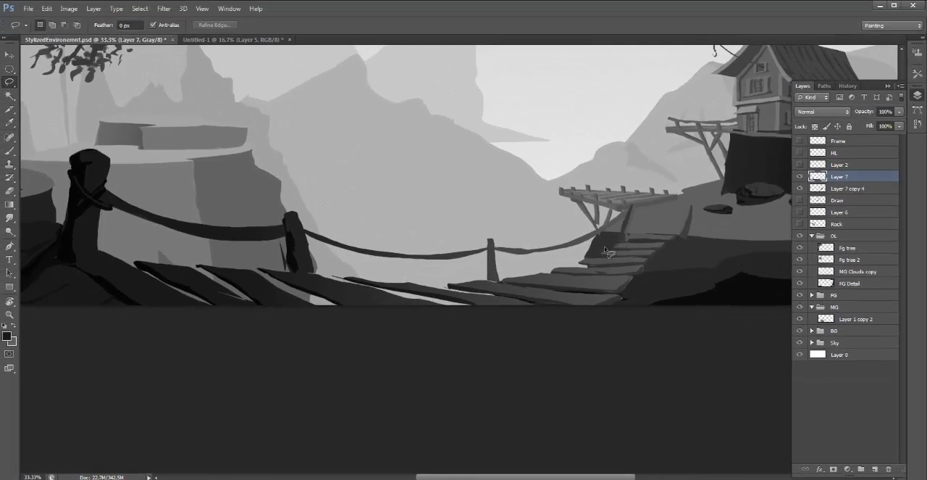
{"action": "mouse_move", "coordinate": [605, 250]}
{"action": "left_mouse_down"}
{"action": "mouse_move", "coordinate": [651, 198]}
{"action": "mouse_move", "coordinate": [497, 192]}
{"action": "mouse_move", "coordinate": [170, 154]}
{"action": "mouse_move", "coordinate": [37, 125]}
{"action": "mouse_move", "coordinate": [46, 213]}
{"action": "mouse_move", "coordinate": [67, 254]}
{"action": "mouse_move", "coordinate": [213, 256]}
{"action": "mouse_move", "coordinate": [326, 275]}
{"action": "mouse_move", "coordinate": [500, 283]}
{"action": "mouse_move", "coordinate": [603, 249]}
{"action": "left_mouse_up"}
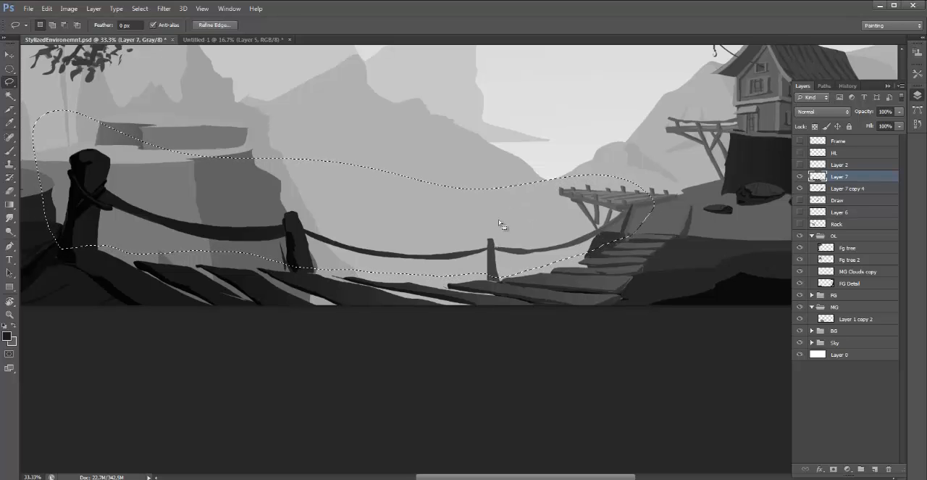
{"action": "left_click_drag", "start_coordinate": [491, 211], "coordinate": [493, 214]}
{"action": "key", "text": "d"}
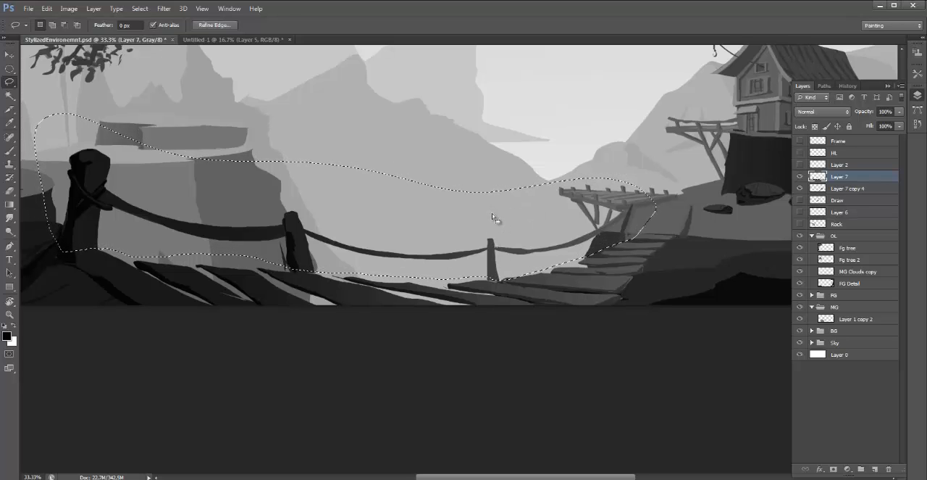
{"action": "key", "text": "ctrl+d"}
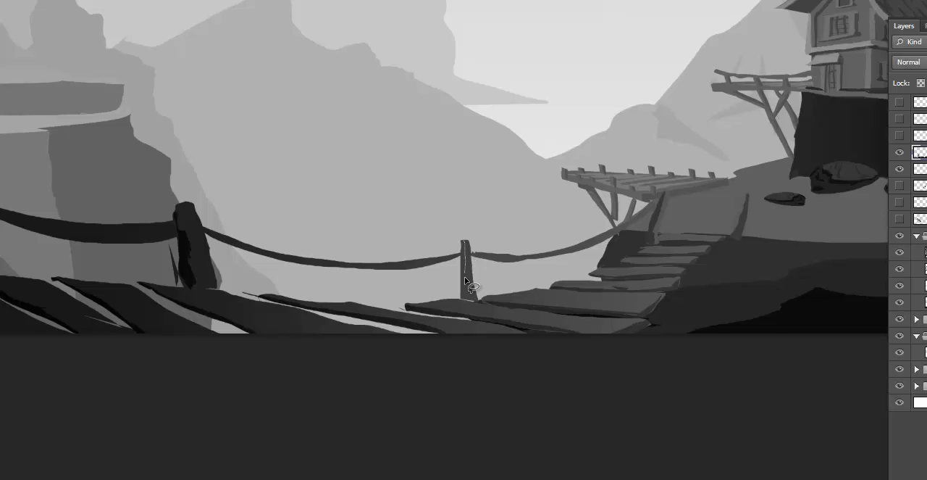
- Lasso the shadow side of the third post, darken it with Levels at a midtone value of 0.85, and deselect
{"action": "left_click_drag", "start_coordinate": [473, 299], "coordinate": [461, 299]}
{"action": "left_click_drag", "start_coordinate": [461, 249], "coordinate": [462, 241]}
{"action": "key", "text": "ctrl+l"}
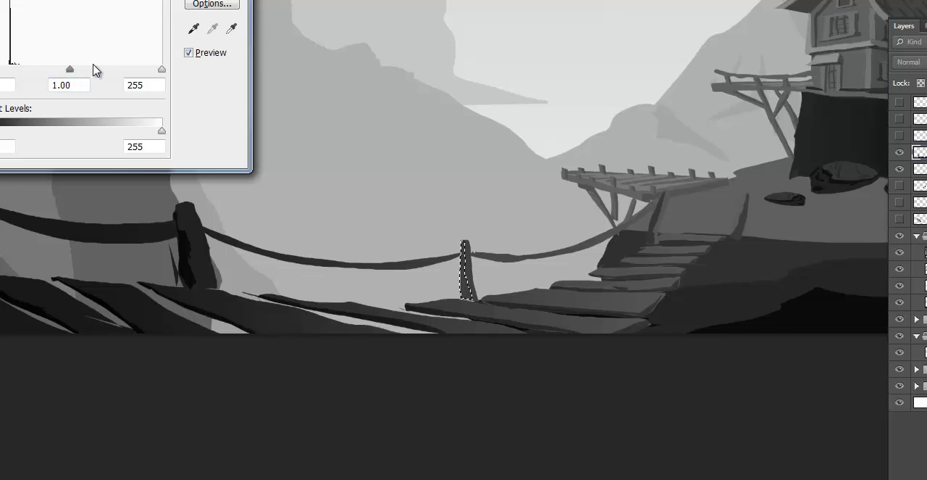
{"action": "mouse_move", "coordinate": [72, 75]}
{"action": "left_mouse_down"}
{"action": "mouse_move", "coordinate": [92, 72]}
{"action": "mouse_move", "coordinate": [79, 70]}
{"action": "left_mouse_up"}
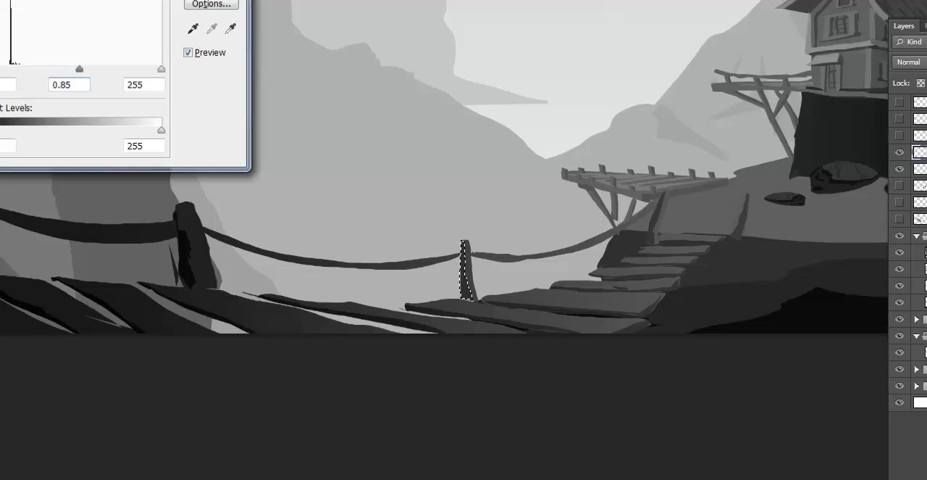
{"action": "key", "text": "Return"}
{"action": "key", "text": "l"}
{"action": "key", "text": "ctrl+d"}
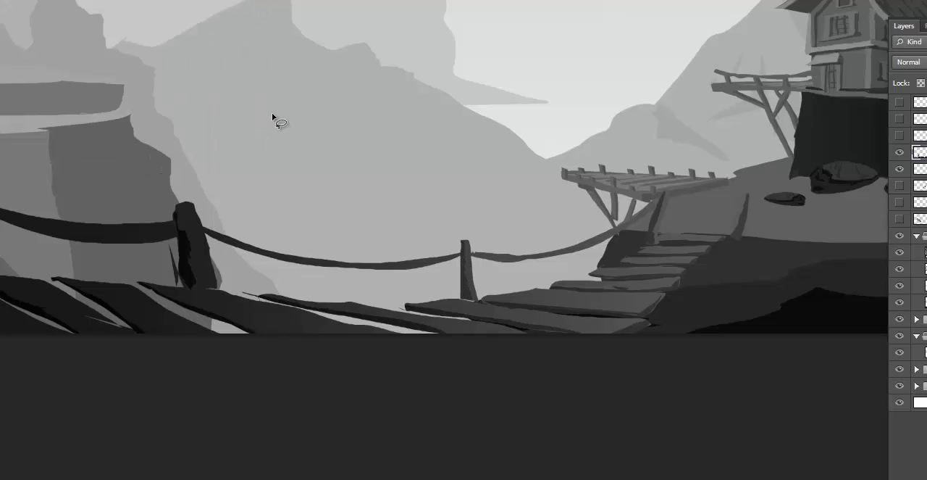
- Lasso the ropes and posts above the planks, copy them to a new layer, and offset the copy for the bridge's near side
{"action": "left_click_drag", "start_coordinate": [498, 327], "coordinate": [499, 330]}
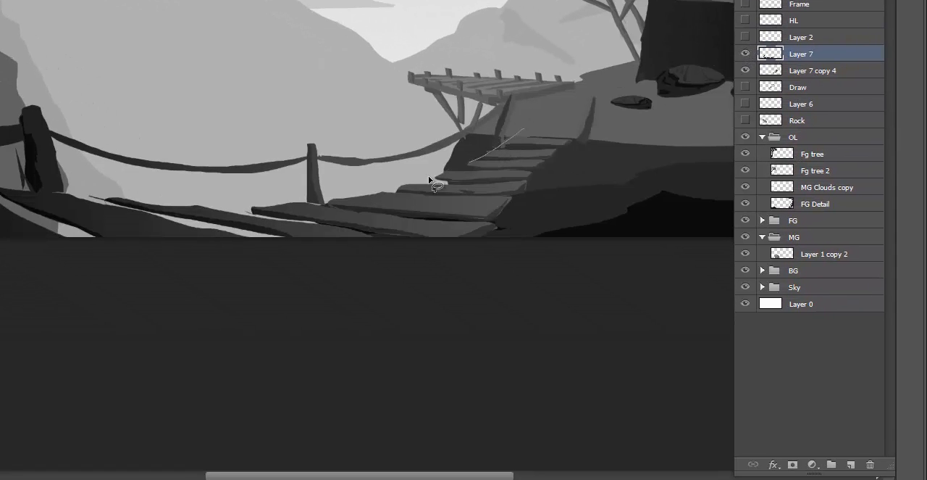
{"action": "left_click_drag", "start_coordinate": [236, 208], "coordinate": [3, 196]}
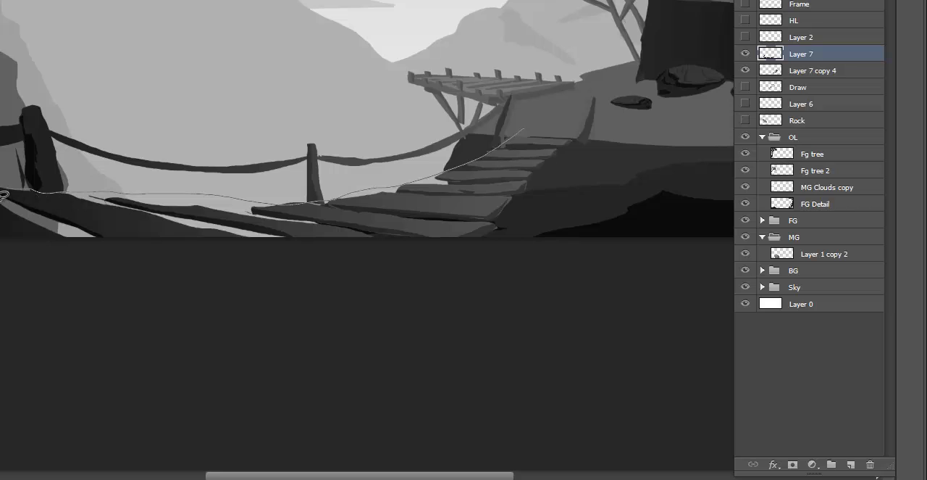
{"action": "mouse_move", "coordinate": [148, 0]}
{"action": "left_mouse_down"}
{"action": "mouse_move", "coordinate": [527, 75]}
{"action": "mouse_move", "coordinate": [523, 131]}
{"action": "mouse_move", "coordinate": [516, 84]}
{"action": "left_mouse_up"}
{"action": "key", "text": "ctrl+j"}
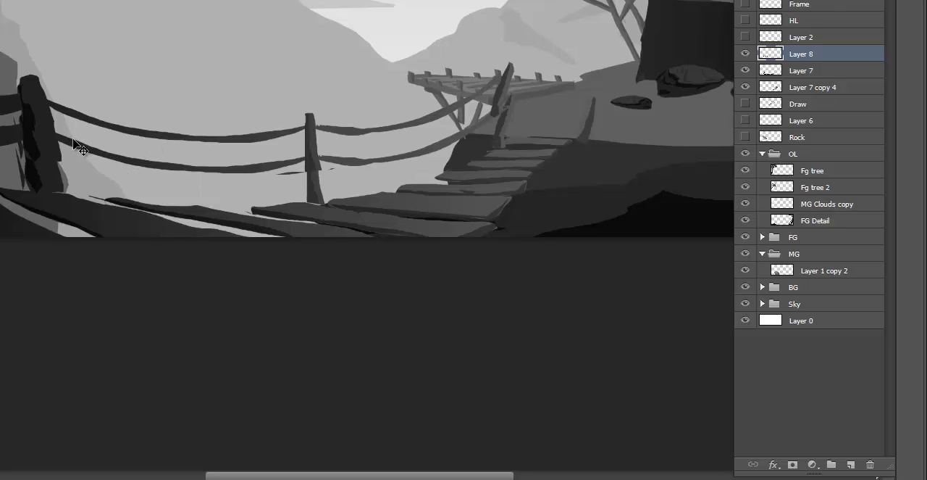
{"action": "left_click_drag", "start_coordinate": [73, 150], "coordinate": [155, 179]}
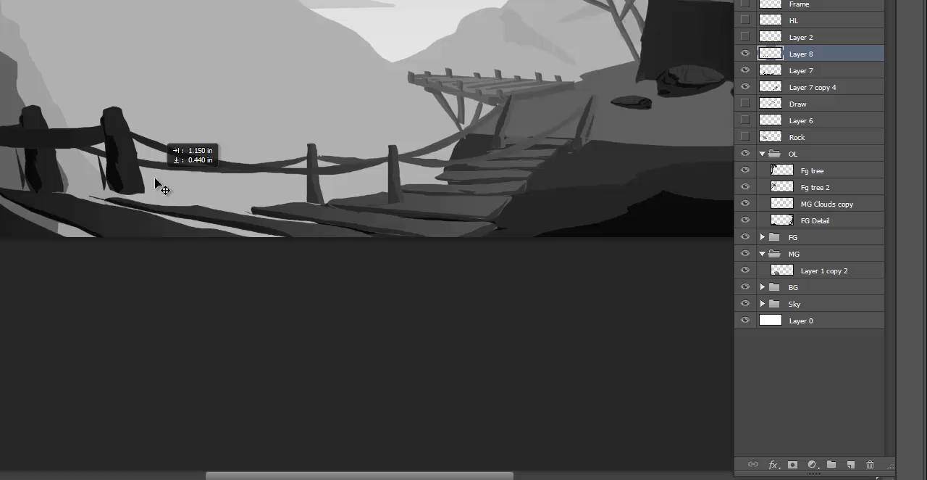
{"action": "right_click", "coordinate": [98, 164]}
{"action": "left_click", "coordinate": [116, 160]}
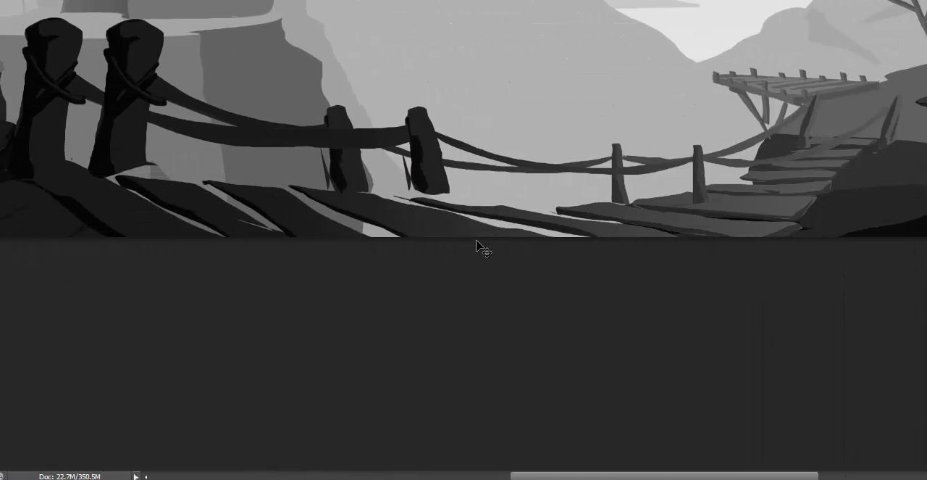
- Distort the copied railing, pulling its foreground end inward and down so it slants along the bridge's near edge, and apply it
{"action": "key", "text": "ctrl+t"}
{"action": "right_click", "coordinate": [91, 65]}
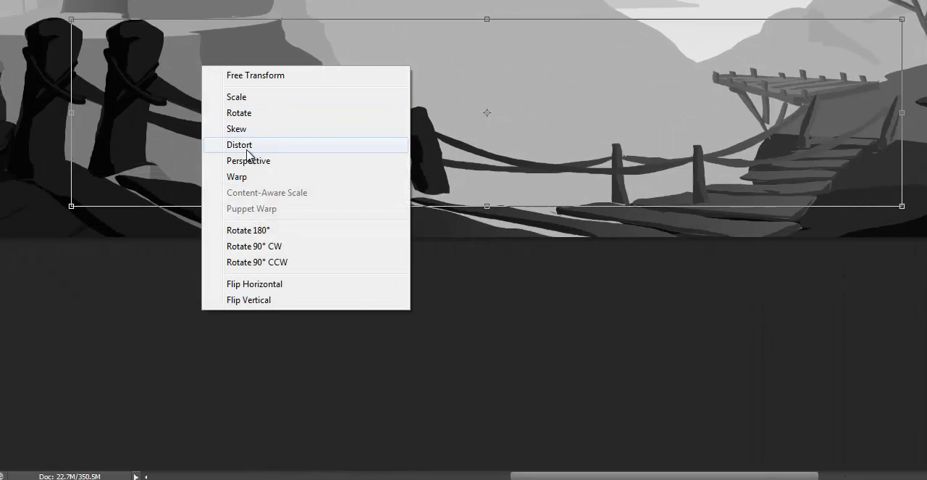
{"action": "left_click", "coordinate": [247, 147]}
{"action": "left_click_drag", "start_coordinate": [72, 118], "coordinate": [369, 208]}
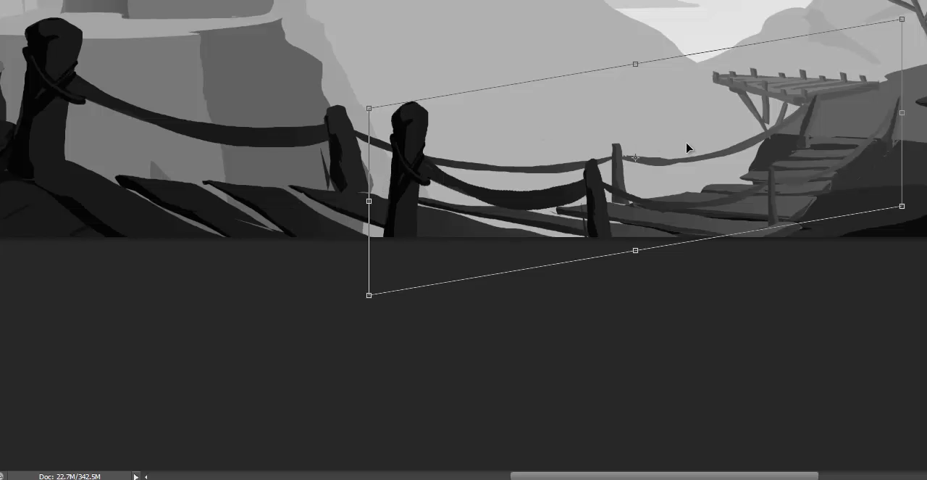
{"action": "right_click", "coordinate": [392, 111]}
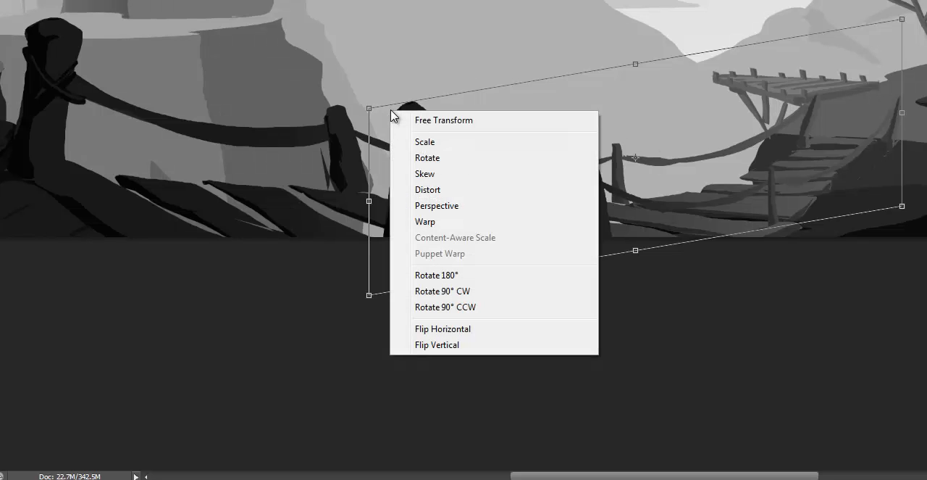
{"action": "left_click", "coordinate": [433, 190]}
{"action": "key", "text": "Return"}
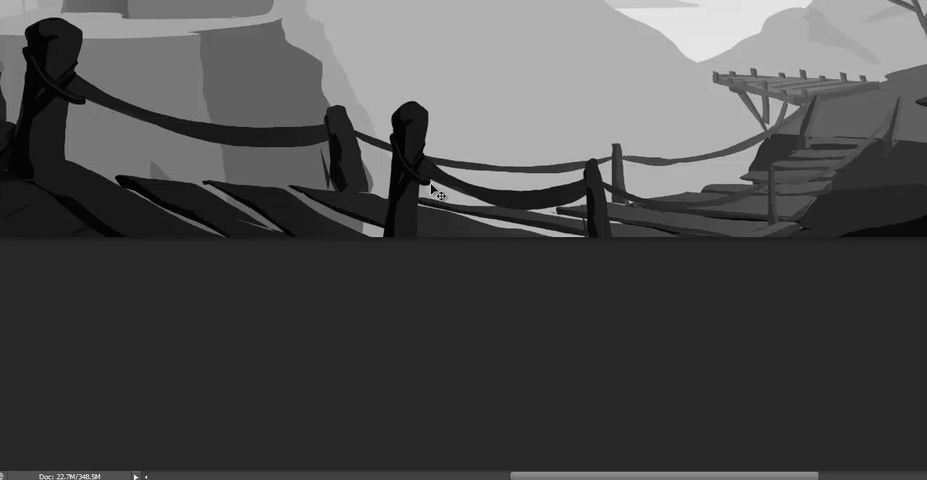
- Distort the copied railing again, lowering its top edge to about 91% height and raising its hut-side edge slightly
{"action": "key", "text": "ctrl+t"}
{"action": "right_click", "coordinate": [449, 176]}
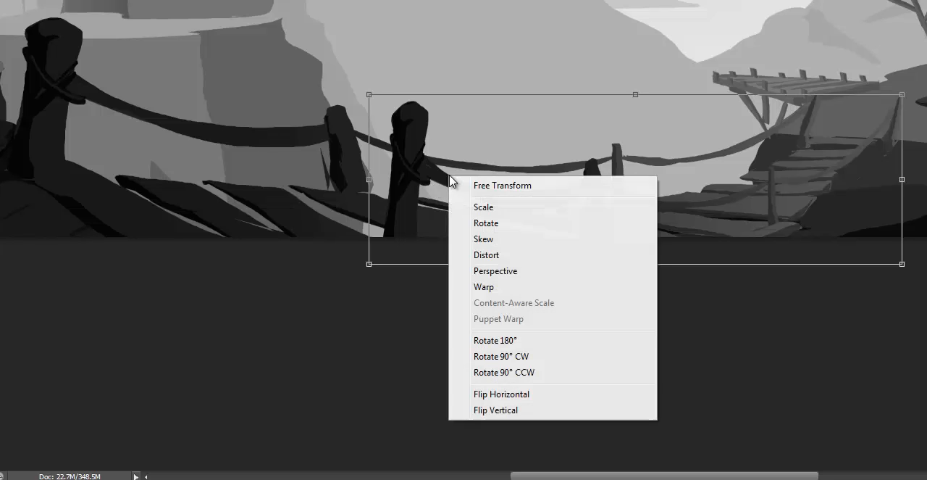
{"action": "left_click", "coordinate": [508, 255]}
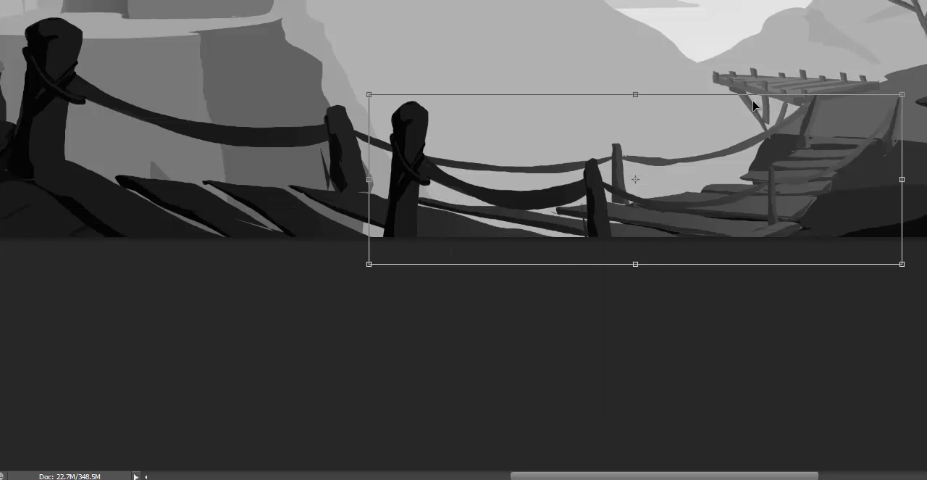
{"action": "mouse_move", "coordinate": [636, 95]}
{"action": "left_mouse_down"}
{"action": "mouse_move", "coordinate": [654, 107]}
{"action": "mouse_move", "coordinate": [683, 99]}
{"action": "mouse_move", "coordinate": [633, 110]}
{"action": "left_mouse_up"}
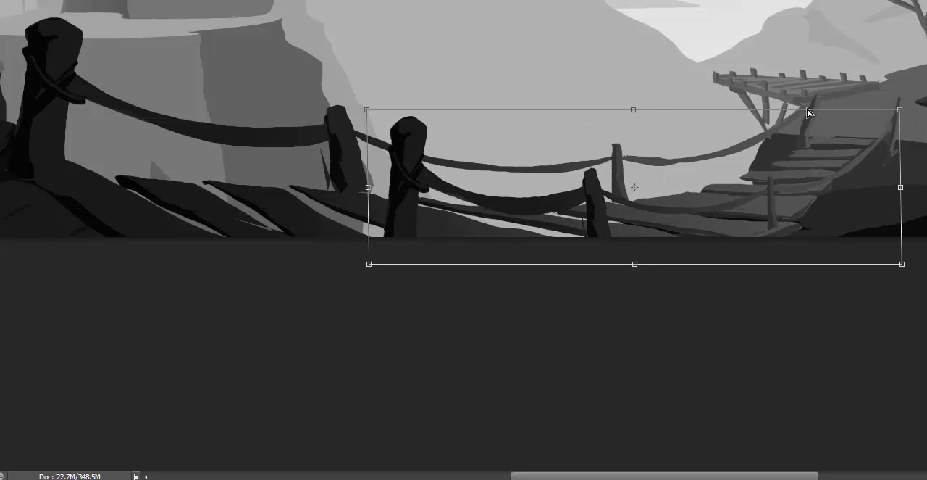
{"action": "right_click", "coordinate": [900, 187]}
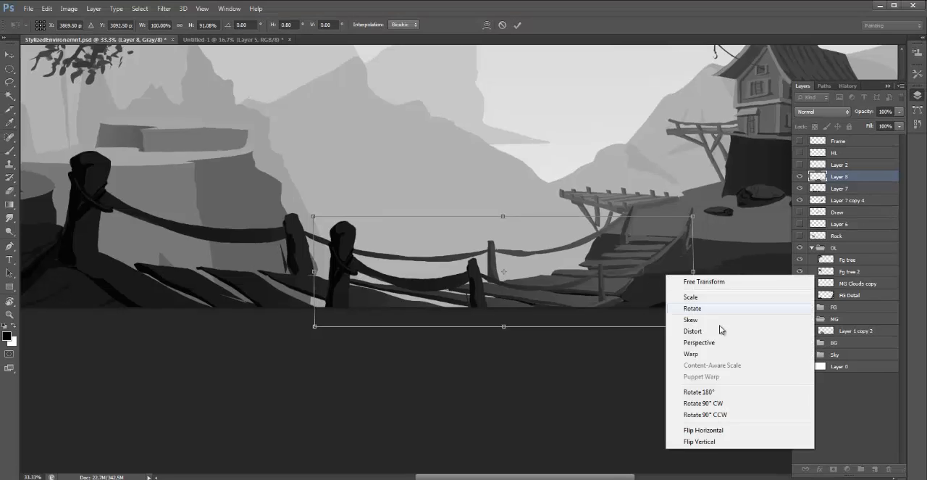
{"action": "left_click", "coordinate": [710, 331]}
{"action": "left_click_drag", "start_coordinate": [694, 271], "coordinate": [692, 257]}
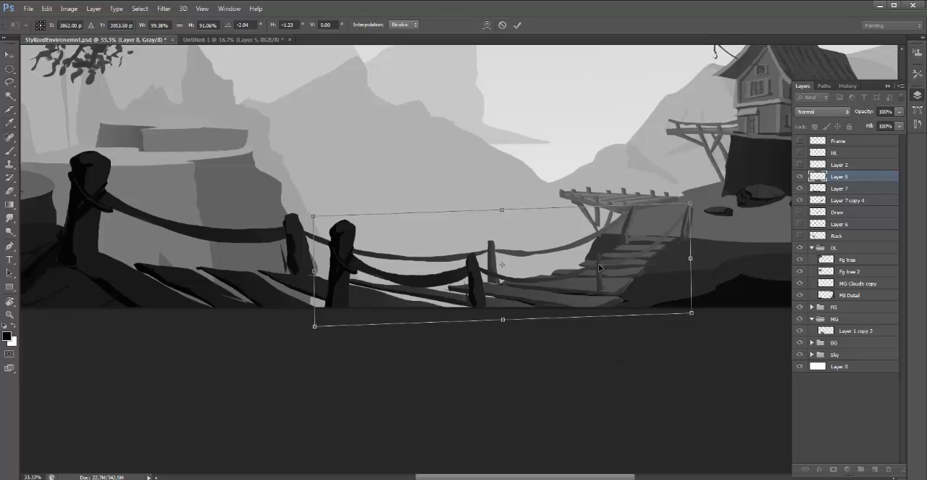
- Warp the copied railing, shifting its hut-side post and rope slightly toward the hut, and apply the transformation
{"action": "right_click", "coordinate": [554, 271]}
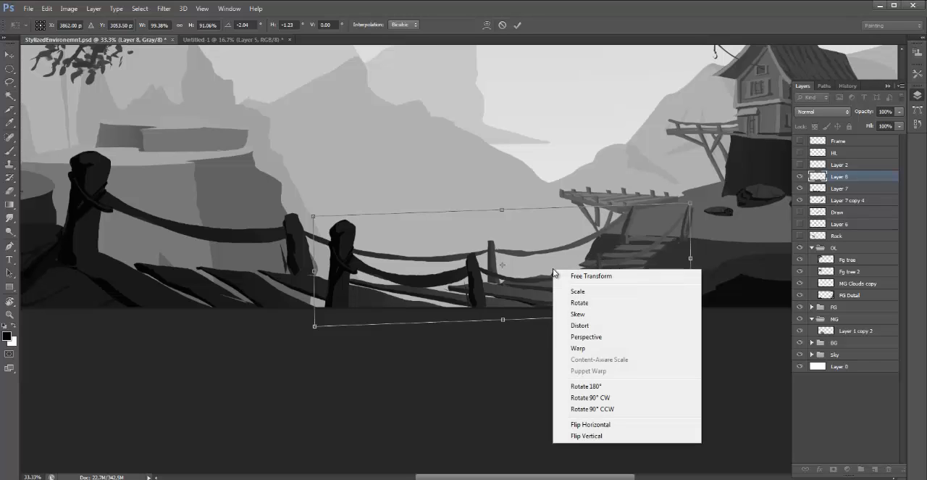
{"action": "left_click", "coordinate": [593, 348]}
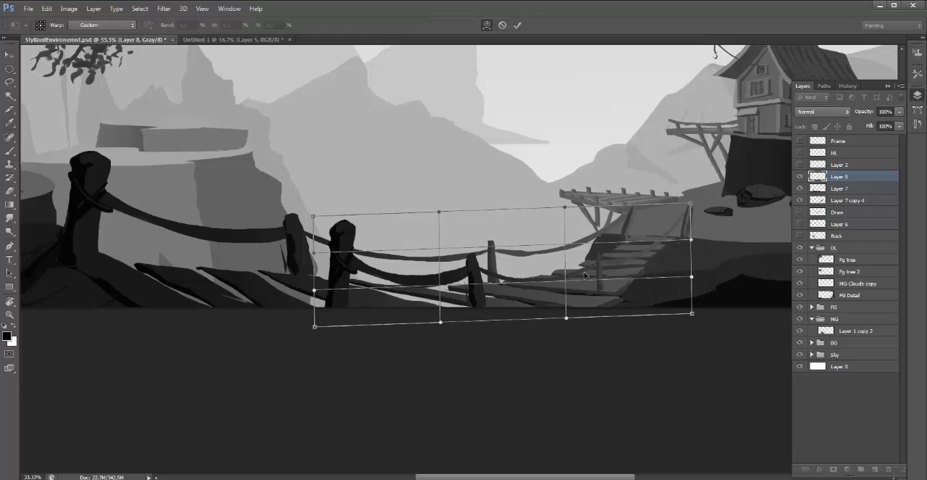
{"action": "left_click_drag", "start_coordinate": [586, 276], "coordinate": [656, 235]}
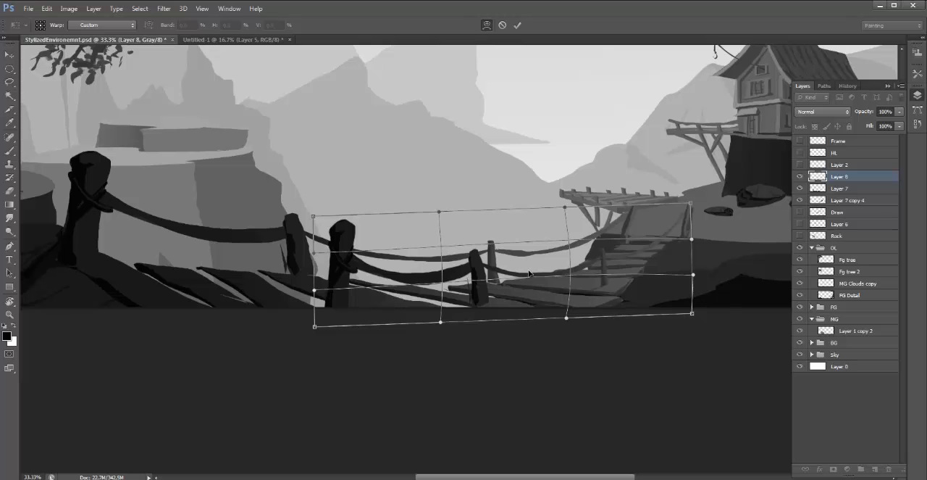
{"action": "key", "text": "Return"}
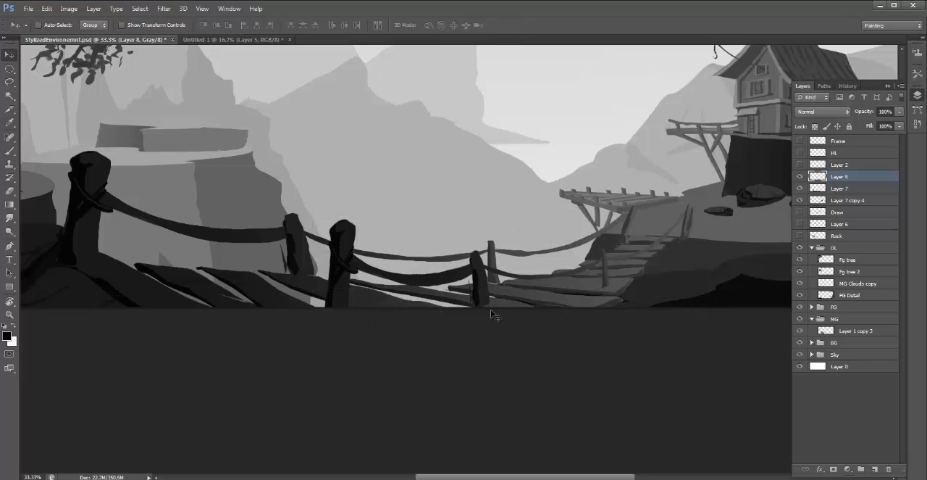
- Darken the near-side railing with Levels at a midtone value of 0.78
{"action": "key", "text": "ctrl+plus"}
{"action": "key", "text": "ctrl+plus"}
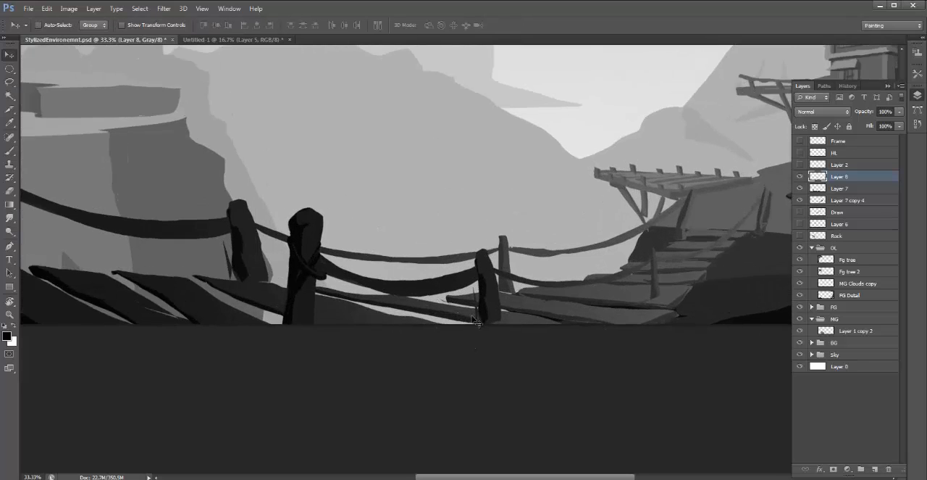
{"action": "left_click_drag", "start_coordinate": [557, 303], "coordinate": [437, 272]}
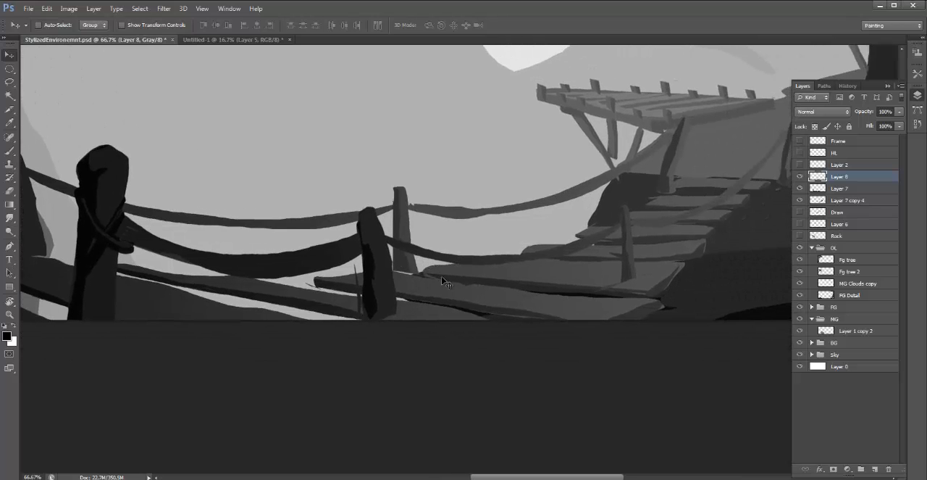
{"action": "key", "text": "ctrl+minus"}
{"action": "key", "text": "ctrl+minus"}
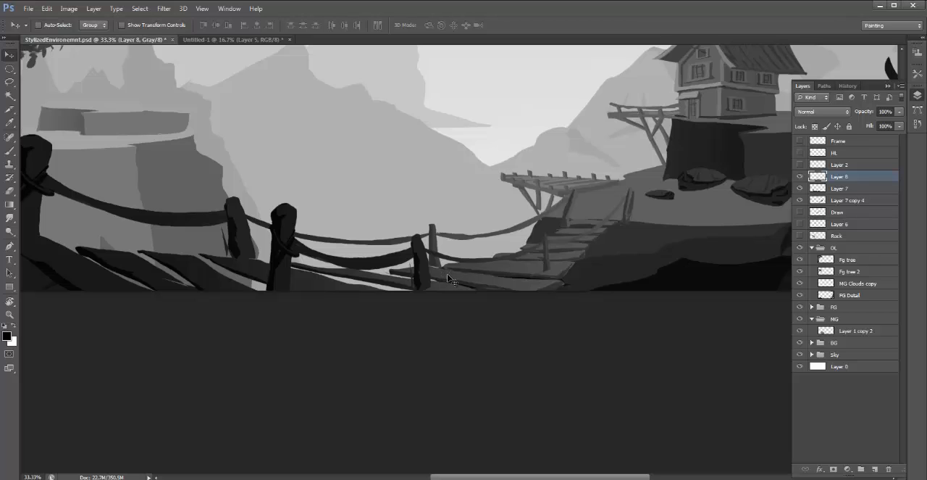
{"action": "key", "text": "ctrl+l"}
{"action": "left_click_drag", "start_coordinate": [210, 119], "coordinate": [221, 121]}
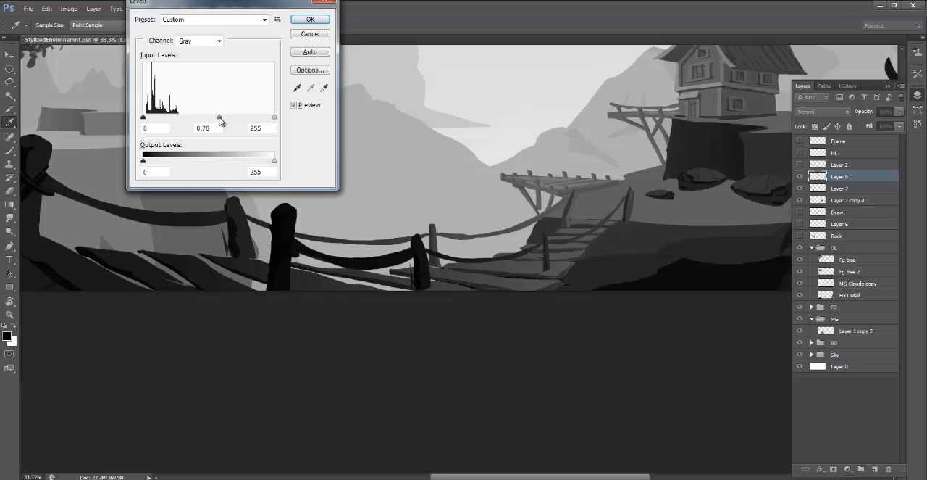
{"action": "left_click", "coordinate": [312, 22]}
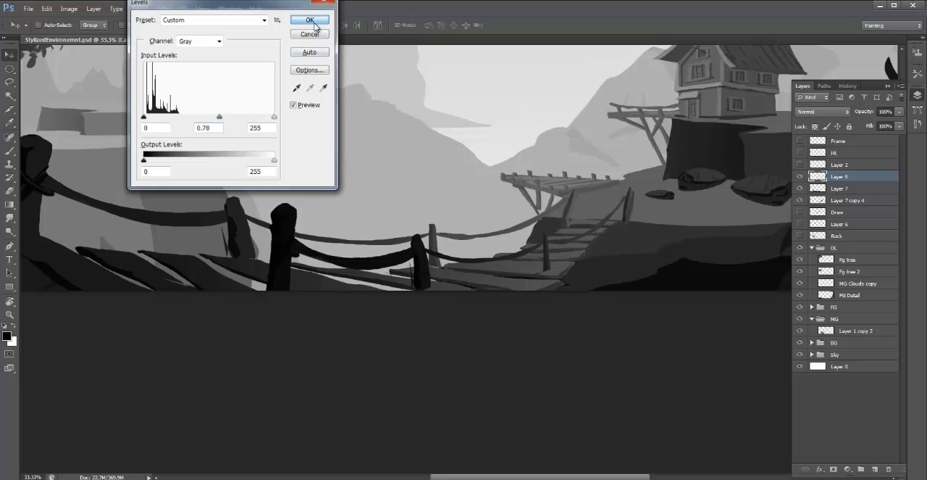
- Clean up the stray strokes beside the middle near-side post and paint its base dark down to the canvas edge
{"action": "key", "text": "b"}
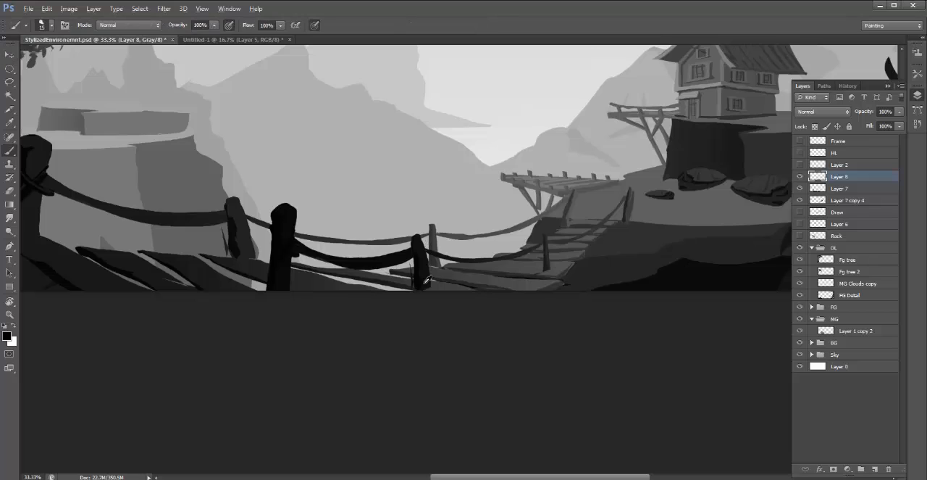
{"action": "key", "text": "alt"}
{"action": "key", "text": "l"}
{"action": "key", "text": "Escape"}
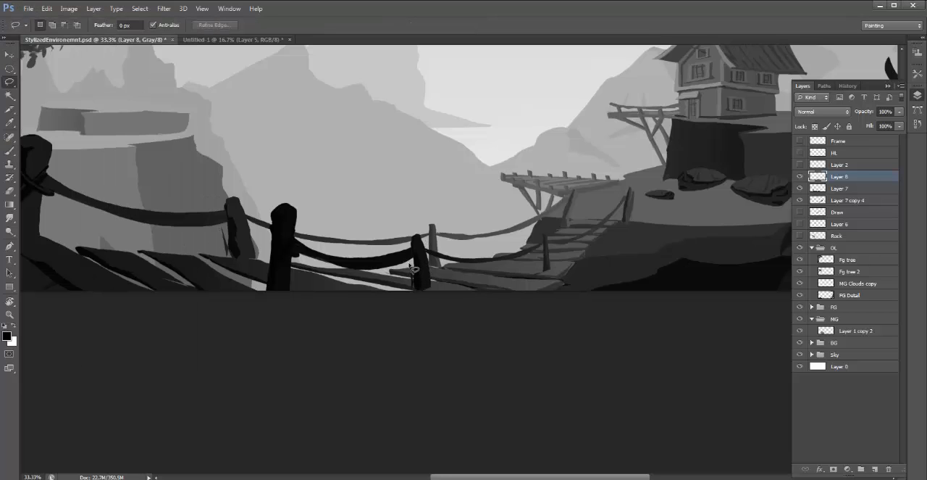
{"action": "key", "text": "b"}
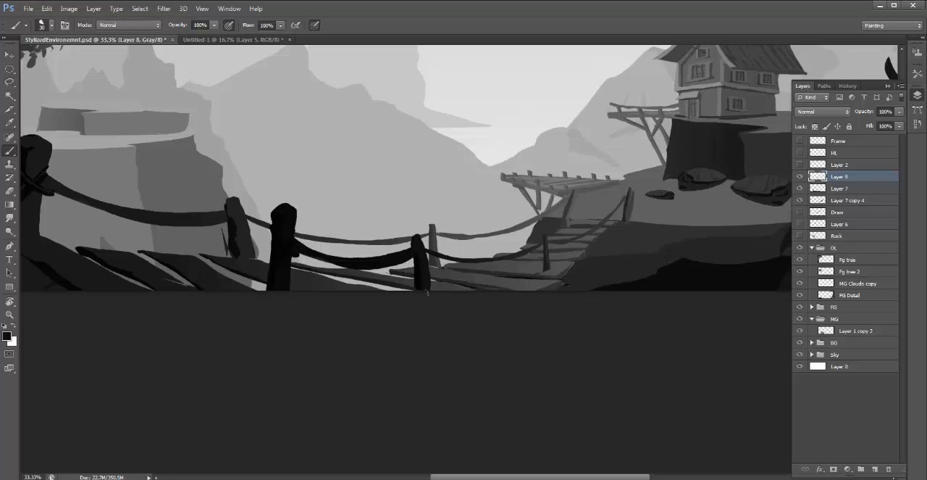
{"action": "left_click", "coordinate": [417, 281]}
- Paint the near-side post closest to the hut down to the canvas edge and trim its outer side with a lasso selection
{"action": "left_click", "coordinate": [549, 254], "text": "alt"}
{"action": "left_click", "coordinate": [545, 268], "text": "alt"}
{"action": "key", "text": "ctrl+plus"}
{"action": "mouse_move", "coordinate": [604, 274]}
{"action": "left_mouse_down"}
{"action": "mouse_move", "coordinate": [542, 261]}
{"action": "mouse_move", "coordinate": [543, 270]}
{"action": "mouse_move", "coordinate": [531, 271]}
{"action": "mouse_move", "coordinate": [542, 247]}
{"action": "left_mouse_up"}
{"action": "key", "text": "l"}
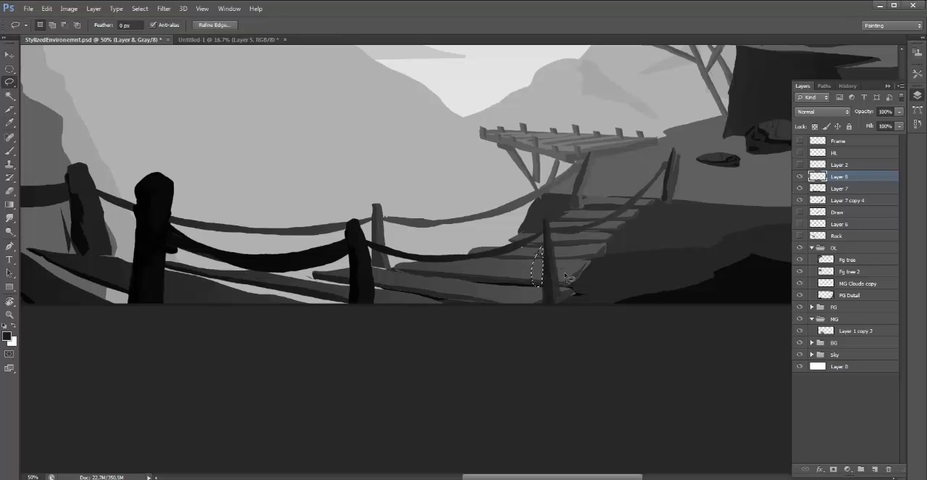
{"action": "key", "text": "ctrl+d"}
{"action": "key", "text": "b"}
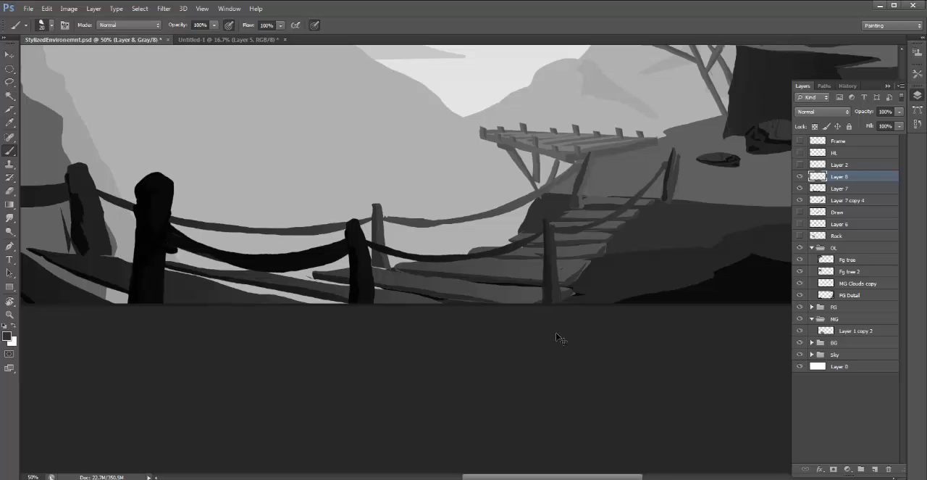
- Check the near-side railing by toggling Layer 8, and merge it with the bridge on Layer 7
{"action": "key", "text": "ctrl+minus"}
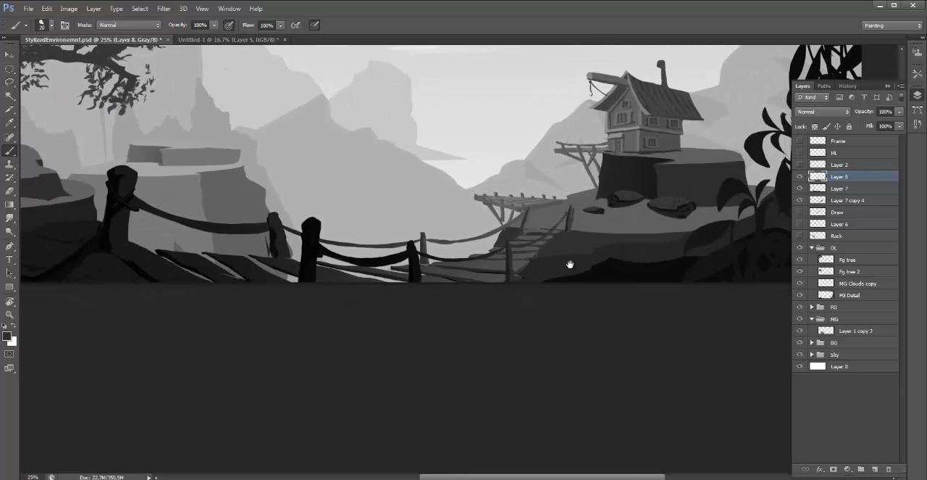
{"action": "left_click_drag", "start_coordinate": [571, 264], "coordinate": [571, 304]}
{"action": "key", "text": "ctrl+minus"}
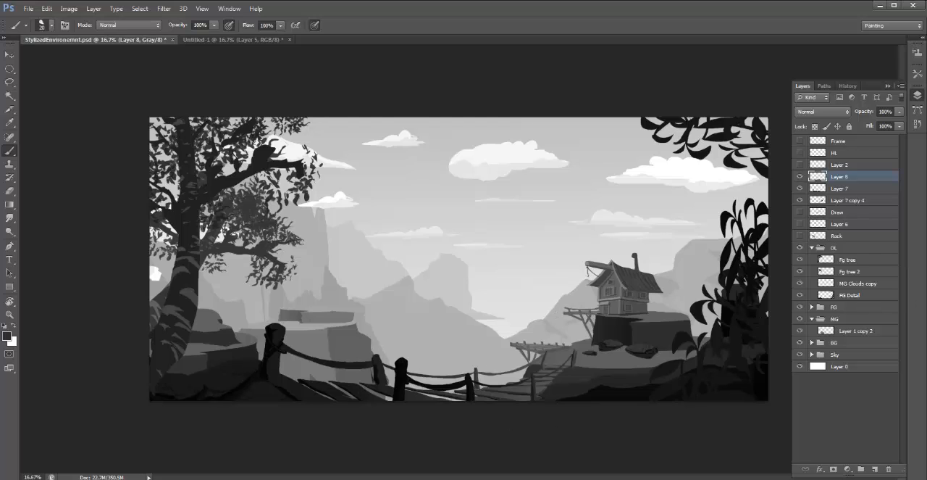
{"action": "left_click", "coordinate": [801, 178]}
{"action": "left_click", "coordinate": [801, 178]}
{"action": "left_click", "coordinate": [846, 188], "text": "shift"}
{"action": "key", "text": "ctrl+e"}
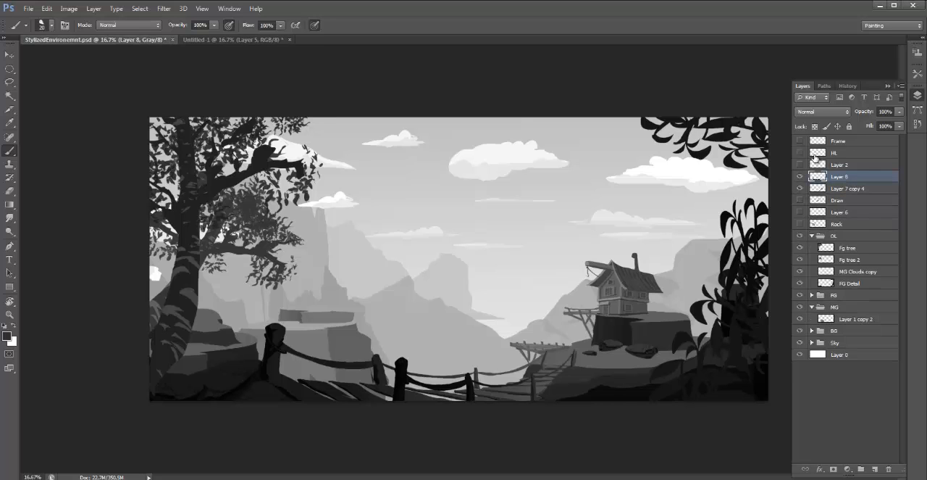
- Compare the scene with and without the merged bridge layer, and briefly show the Layer 2 bridge sketch
{"action": "left_click", "coordinate": [799, 176]}
{"action": "left_click", "coordinate": [799, 176]}
{"action": "left_click", "coordinate": [799, 177]}
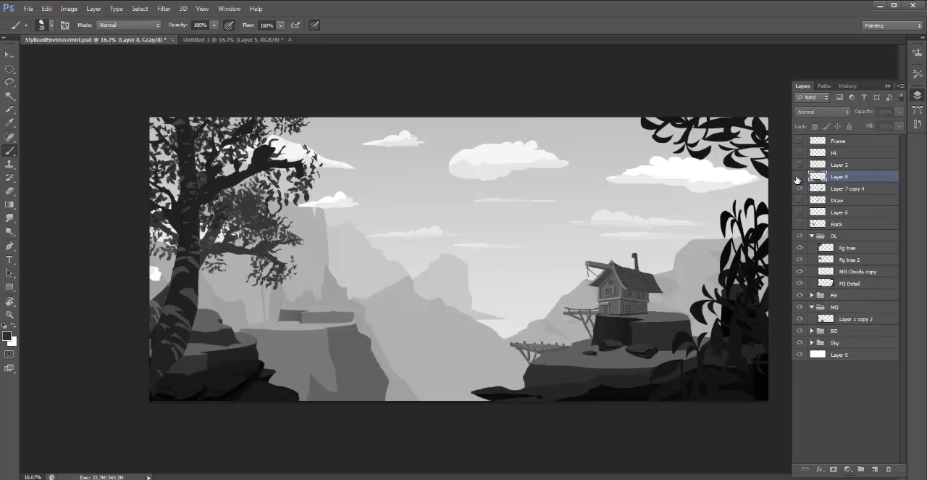
{"action": "left_click", "coordinate": [799, 176]}
{"action": "left_click", "coordinate": [799, 176]}
{"action": "left_click", "coordinate": [799, 165]}
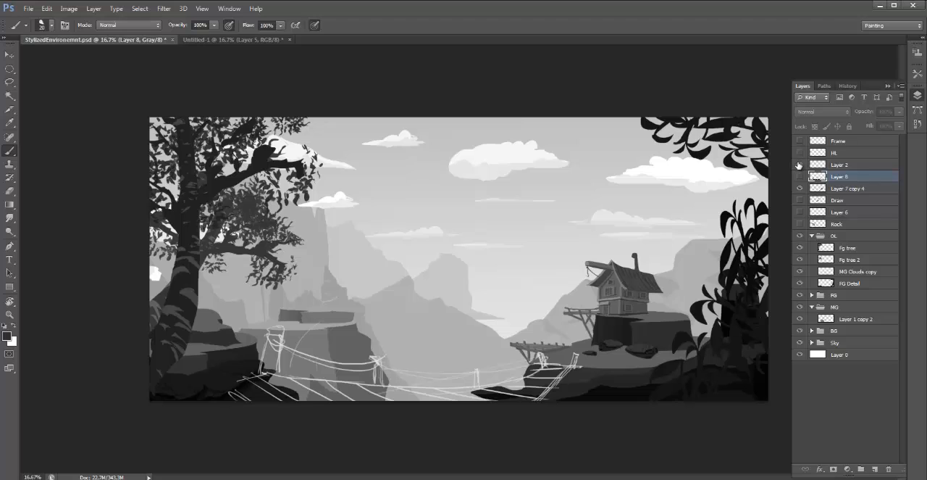
{"action": "left_click", "coordinate": [799, 165]}
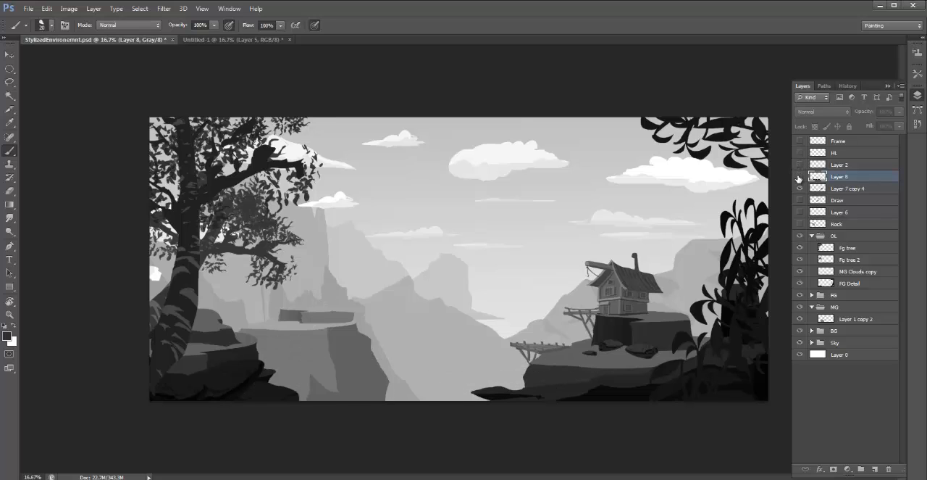
{"action": "left_click", "coordinate": [799, 176]}
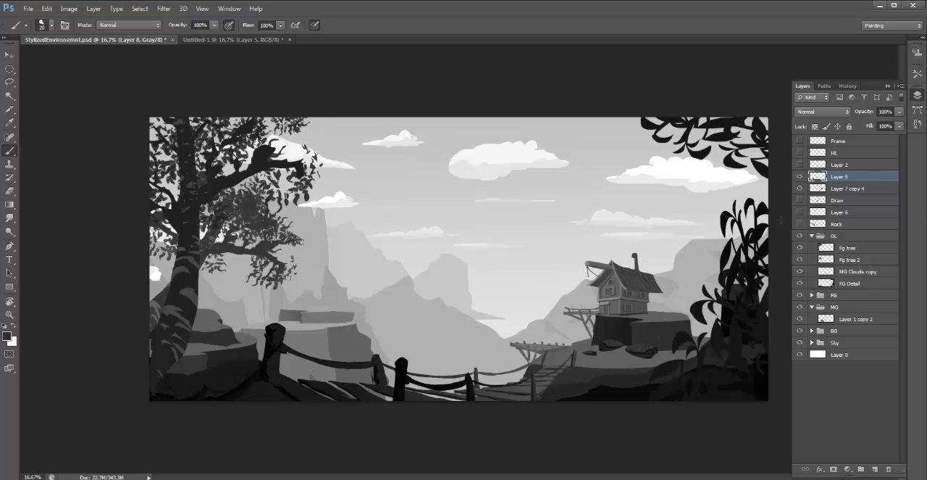
- Expand the Sky group and toggle Rear Clouds, Rear Clouds copy and MG Clouds to examine which clouds each layer holds
{"action": "left_click", "coordinate": [847, 331]}
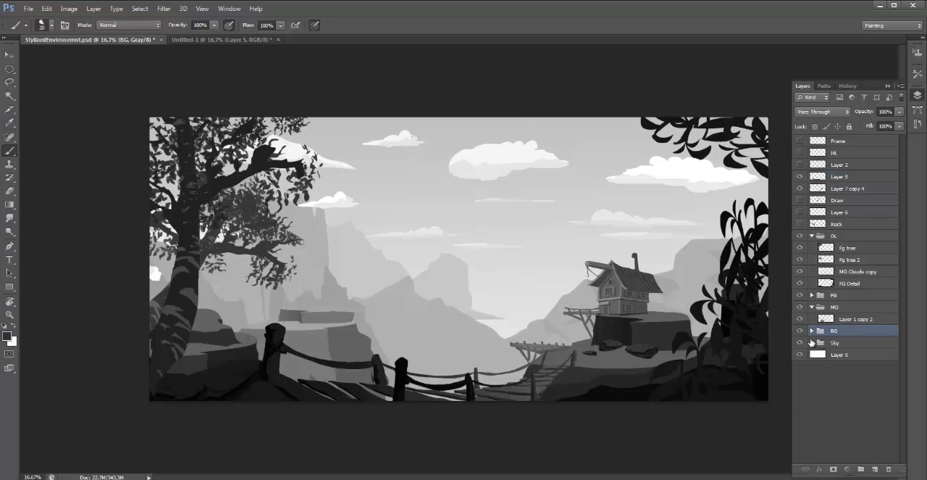
{"action": "left_click", "coordinate": [812, 342]}
{"action": "left_click", "coordinate": [864, 368]}
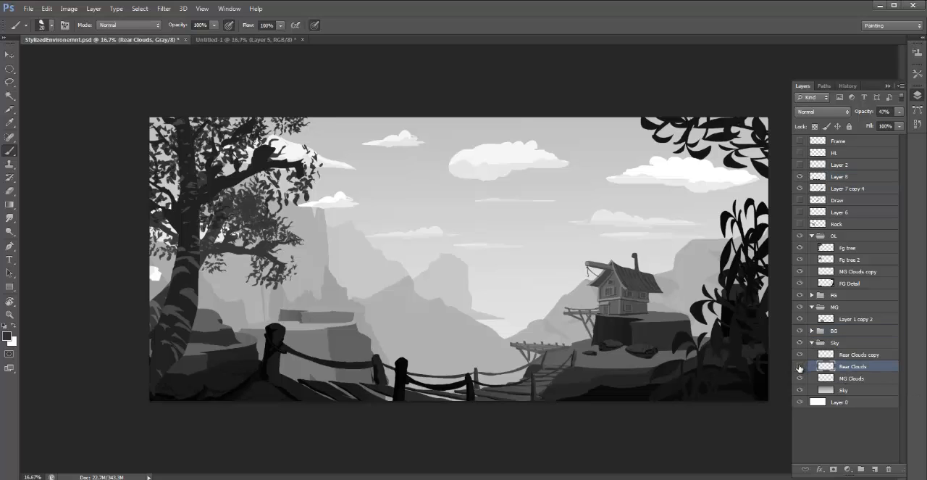
{"action": "left_click", "coordinate": [799, 366]}
{"action": "left_click", "coordinate": [800, 366]}
{"action": "left_click", "coordinate": [799, 355]}
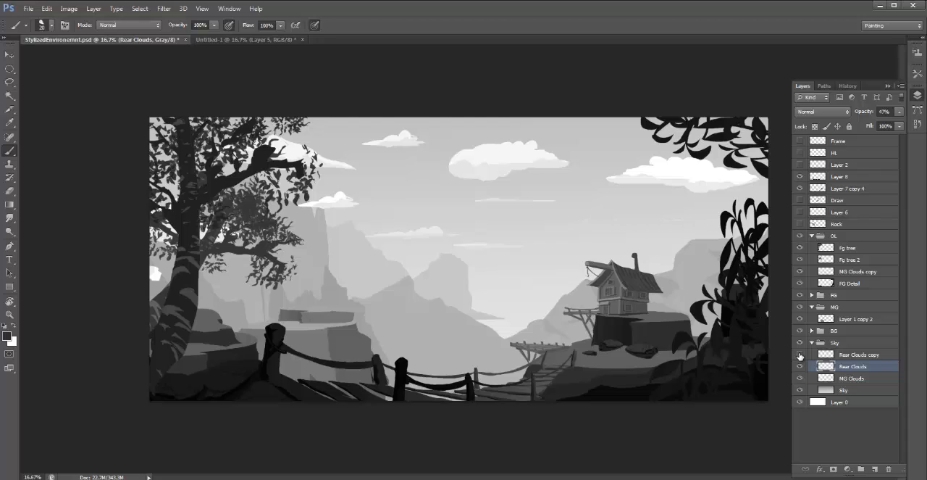
{"action": "left_click", "coordinate": [800, 354]}
{"action": "left_click", "coordinate": [853, 378]}
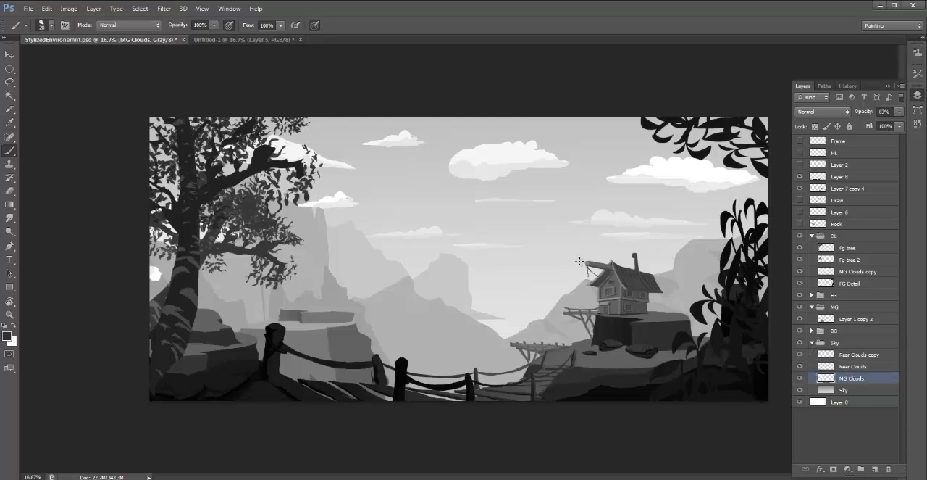
{"action": "left_click", "coordinate": [799, 354]}
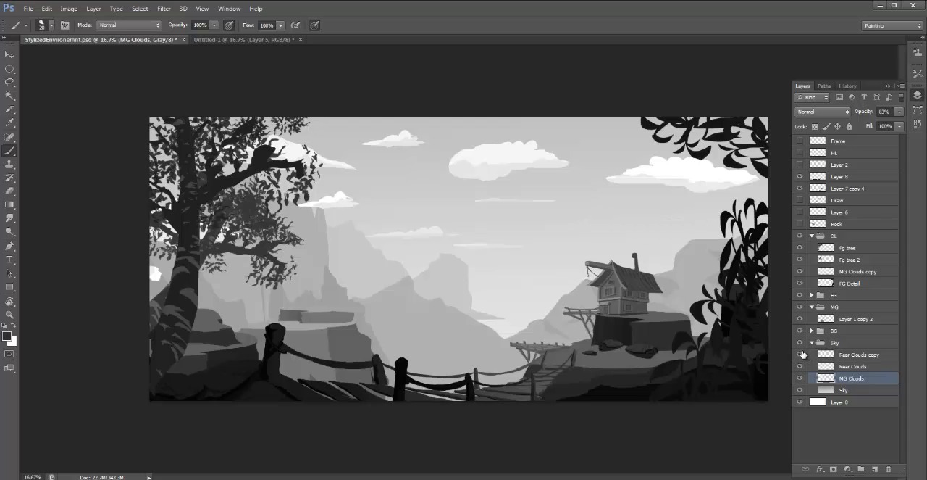
{"action": "left_click", "coordinate": [800, 354]}
{"action": "left_click", "coordinate": [800, 366]}
{"action": "left_click", "coordinate": [799, 366]}
{"action": "left_click", "coordinate": [800, 378]}
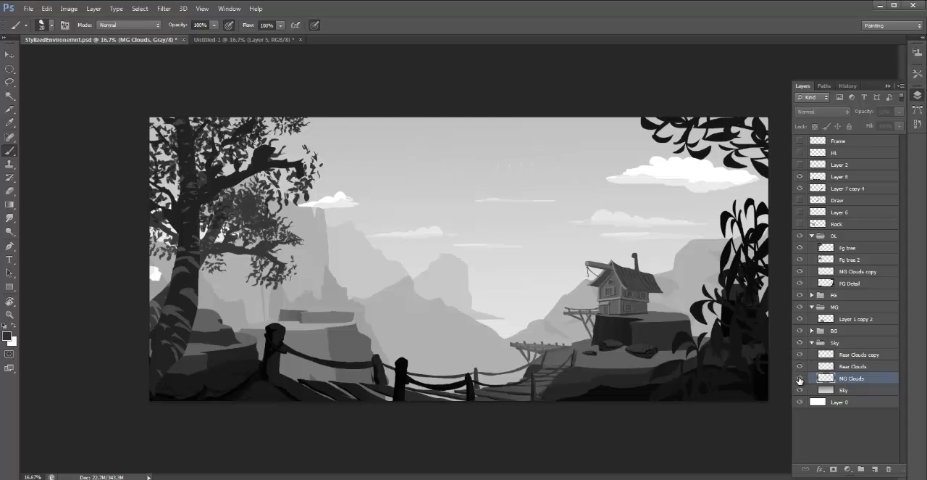
{"action": "left_click", "coordinate": [799, 379]}
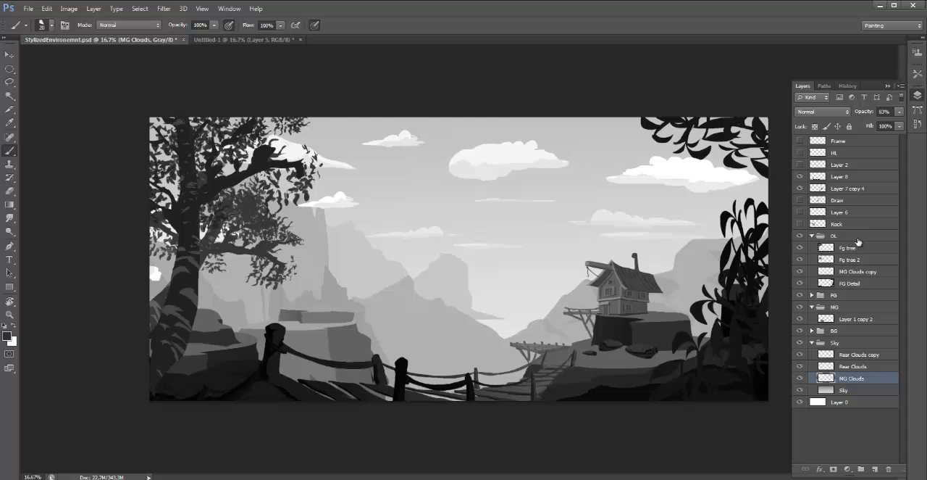
- On the MG Clouds copy layer, lasso the large cloud below the overhanging leaves and move it down behind the hut
{"action": "left_click", "coordinate": [851, 238]}
{"action": "left_click", "coordinate": [852, 273]}
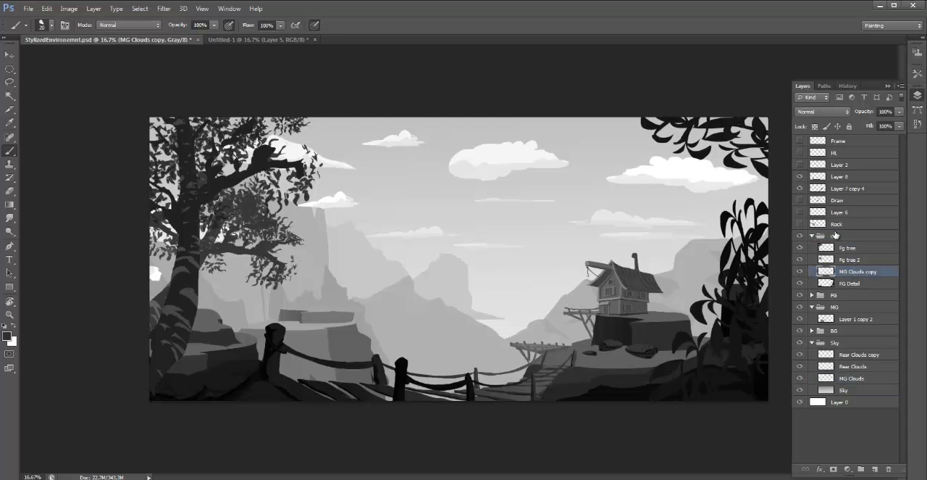
{"action": "key", "text": "o"}
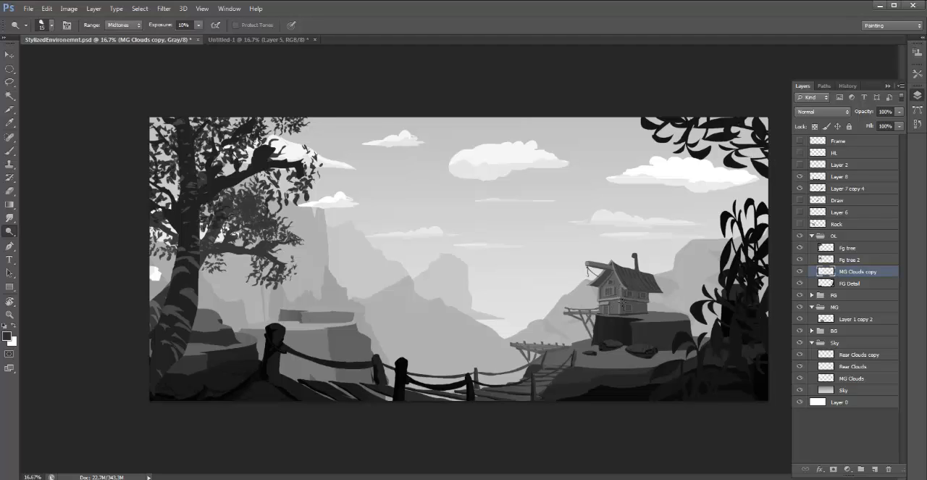
{"action": "key", "text": "l"}
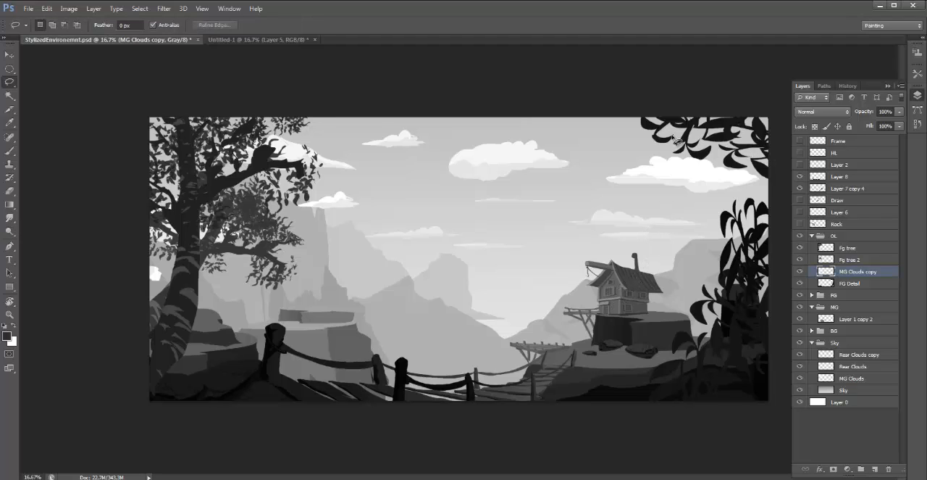
{"action": "mouse_move", "coordinate": [655, 136]}
{"action": "left_mouse_down"}
{"action": "mouse_move", "coordinate": [594, 172]}
{"action": "mouse_move", "coordinate": [584, 190]}
{"action": "mouse_move", "coordinate": [728, 210]}
{"action": "mouse_move", "coordinate": [755, 188]}
{"action": "mouse_move", "coordinate": [760, 173]}
{"action": "mouse_move", "coordinate": [742, 149]}
{"action": "mouse_move", "coordinate": [661, 130]}
{"action": "left_mouse_up"}
{"action": "key", "text": "z"}
{"action": "left_click", "coordinate": [736, 166]}
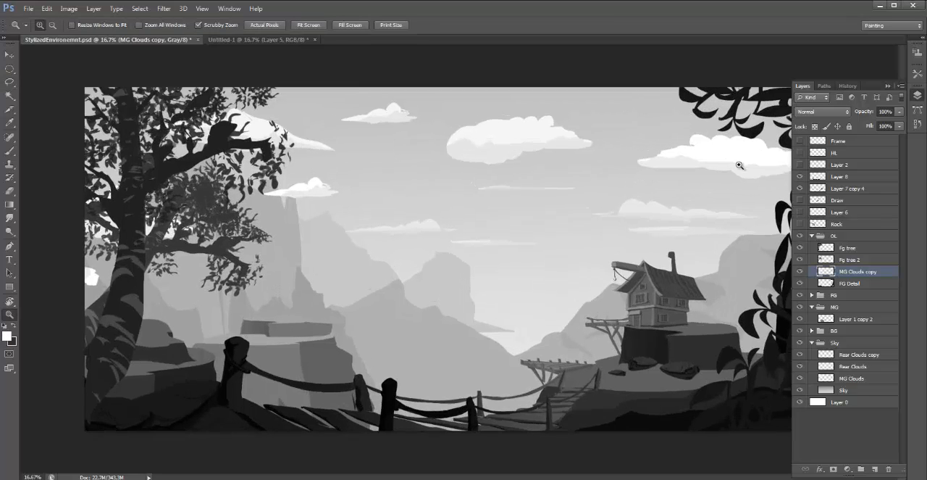
{"action": "key", "text": "l"}
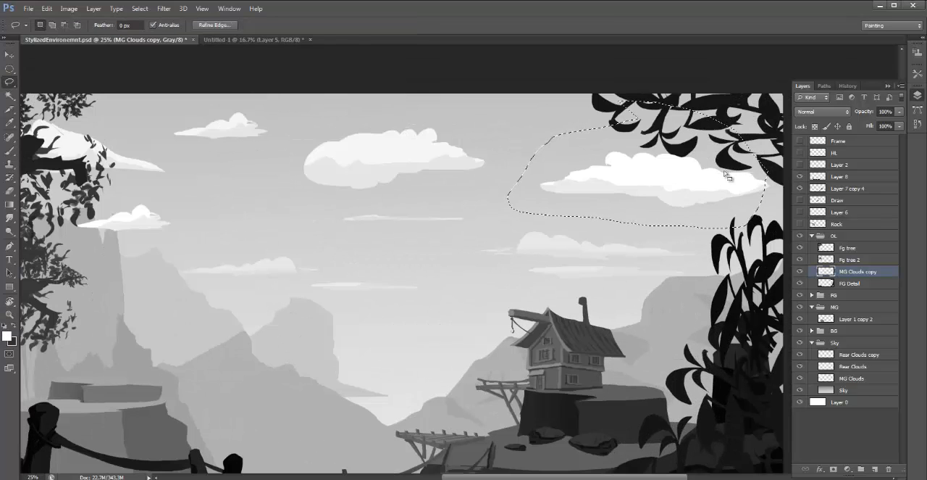
{"action": "mouse_move", "coordinate": [728, 138]}
{"action": "left_mouse_down"}
{"action": "mouse_move", "coordinate": [797, 201]}
{"action": "mouse_move", "coordinate": [744, 208]}
{"action": "mouse_move", "coordinate": [750, 224]}
{"action": "left_mouse_up"}
{"action": "key", "text": "ctrl+minus"}
{"action": "key", "text": "v"}
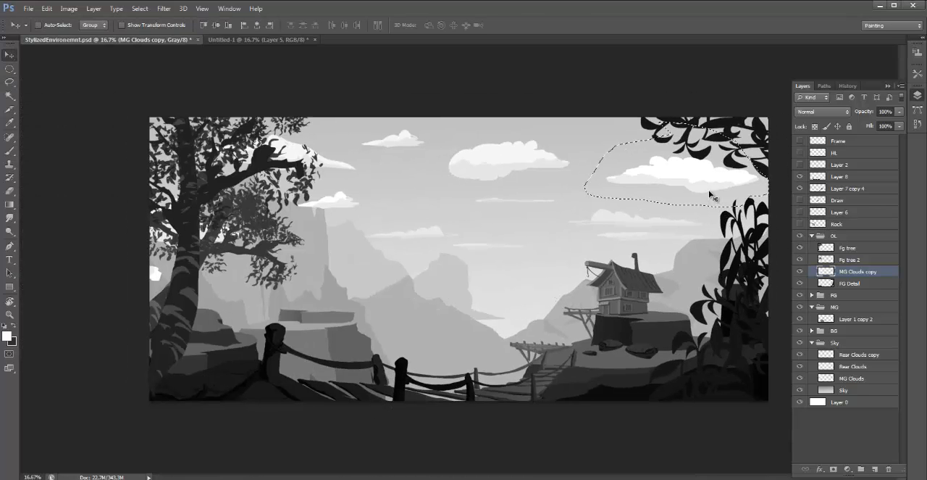
{"action": "left_click_drag", "start_coordinate": [700, 218], "coordinate": [625, 301]}
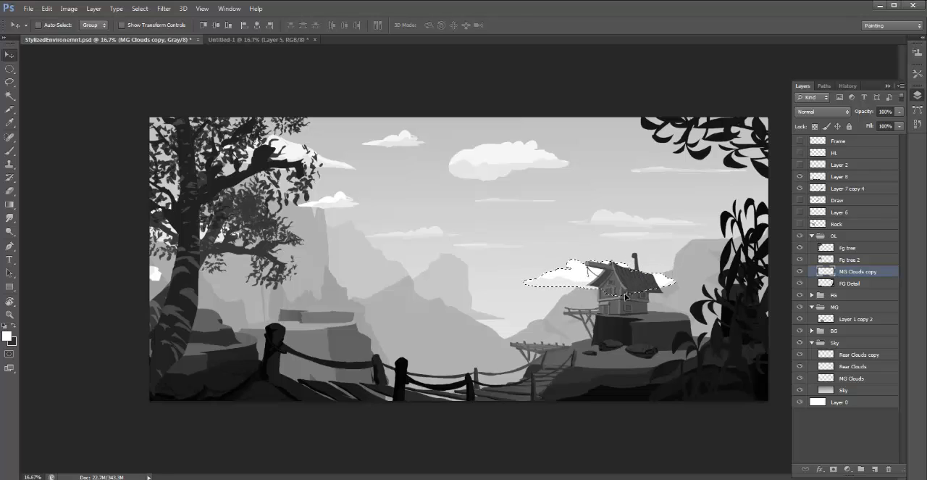
- Try enlarging the selected cloud to about 153% width, stretching it taller and shifting it slightly left behind the hut
{"action": "key", "text": "ctrl+t"}
{"action": "left_click_drag", "start_coordinate": [678, 259], "coordinate": [757, 240]}
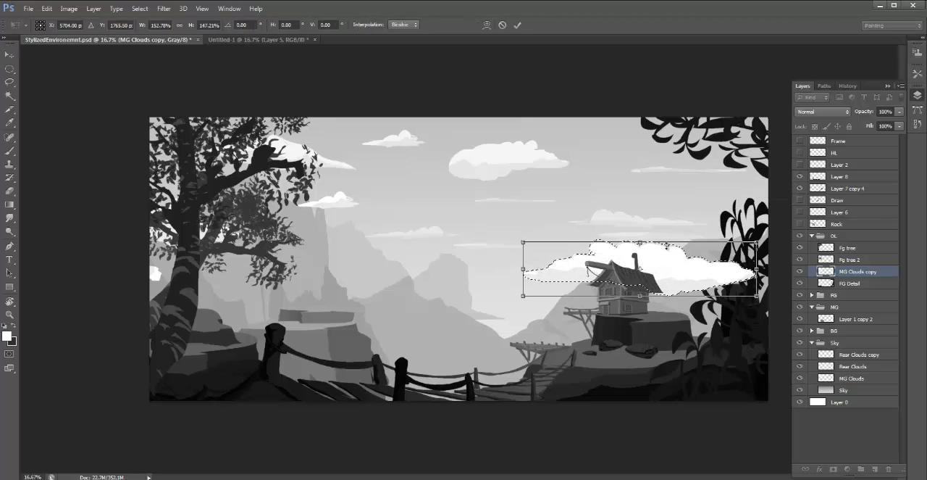
{"action": "mouse_move", "coordinate": [641, 240]}
{"action": "left_mouse_down"}
{"action": "mouse_move", "coordinate": [641, 249]}
{"action": "mouse_move", "coordinate": [642, 224]}
{"action": "left_mouse_up"}
{"action": "left_click_drag", "start_coordinate": [659, 259], "coordinate": [636, 262]}
{"action": "key", "text": "Return"}
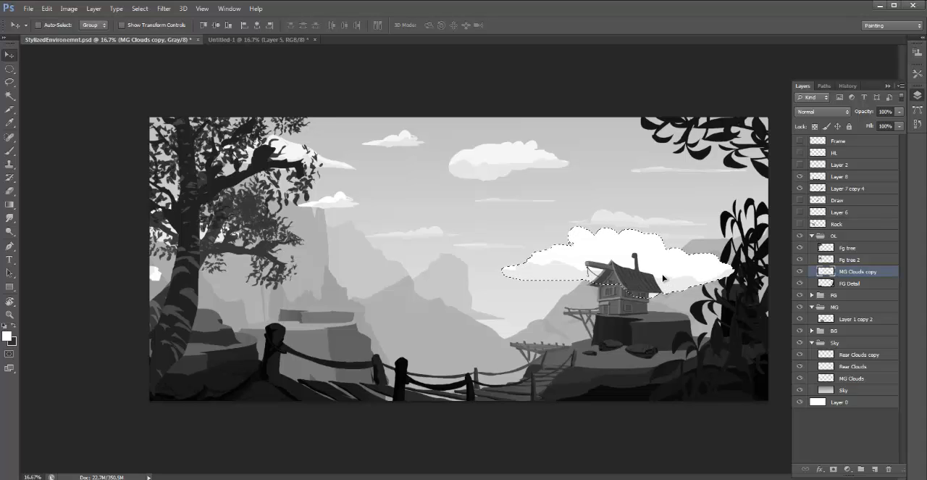
{"action": "key", "text": "ctrl+d"}
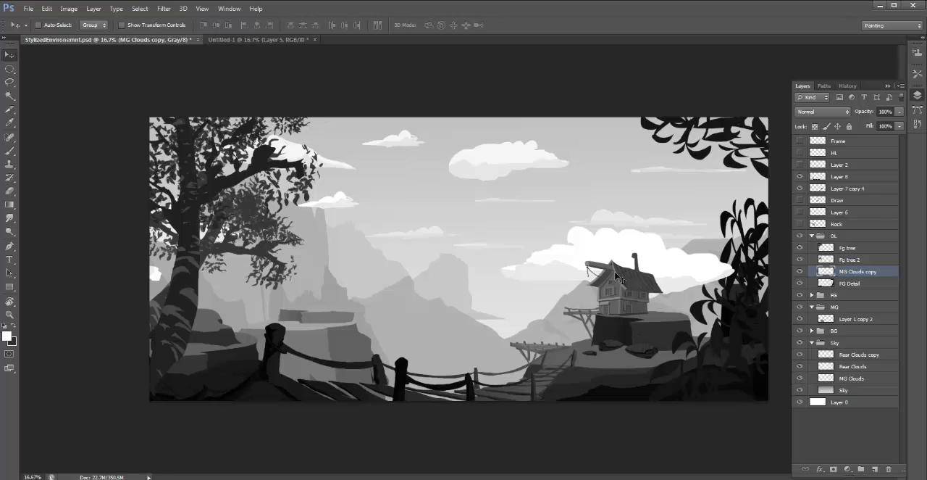
- Undo the cloud's enlargement and its move behind the hut
{"action": "key", "text": "ctrl+alt+z"}
{"action": "key", "text": "ctrl+alt+z"}
{"action": "key", "text": "ctrl+alt+z"}
{"action": "key", "text": "ctrl+alt+z"}
{"action": "key", "text": "ctrl+alt+z"}
{"action": "key", "text": "ctrl+alt+z"}
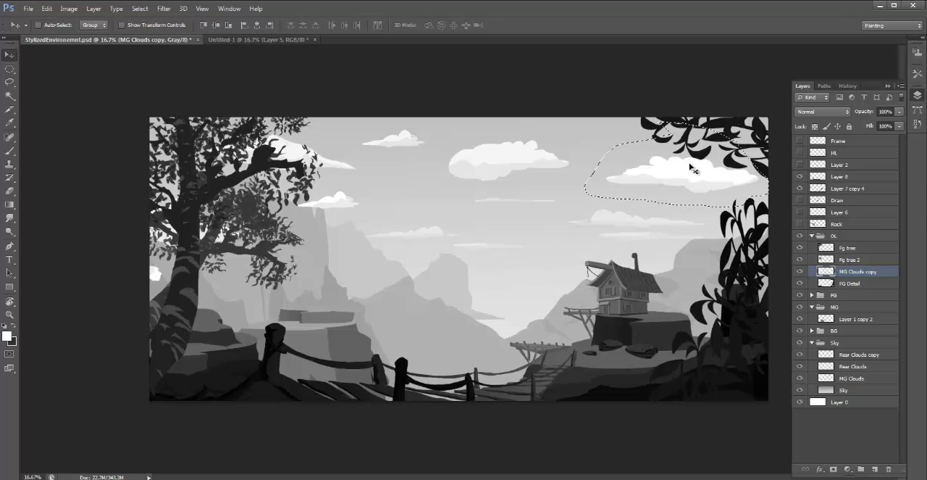
- Move the lassoed cloud on MG Clouds copy down and left into the open sky above the hut, and clear the selection
{"action": "key", "text": "b"}
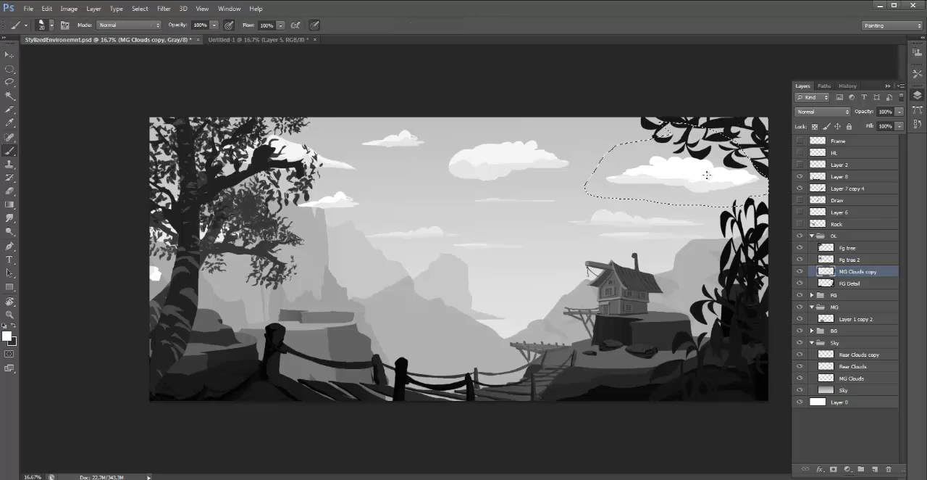
{"action": "key", "text": "v"}
{"action": "mouse_move", "coordinate": [705, 176]}
{"action": "left_mouse_down"}
{"action": "mouse_move", "coordinate": [706, 148]}
{"action": "mouse_move", "coordinate": [717, 163]}
{"action": "mouse_move", "coordinate": [654, 196]}
{"action": "mouse_move", "coordinate": [658, 184]}
{"action": "mouse_move", "coordinate": [530, 200]}
{"action": "mouse_move", "coordinate": [457, 300]}
{"action": "mouse_move", "coordinate": [495, 319]}
{"action": "mouse_move", "coordinate": [447, 322]}
{"action": "mouse_move", "coordinate": [572, 220]}
{"action": "mouse_move", "coordinate": [289, 341]}
{"action": "mouse_move", "coordinate": [207, 244]}
{"action": "mouse_move", "coordinate": [297, 239]}
{"action": "mouse_move", "coordinate": [308, 296]}
{"action": "mouse_move", "coordinate": [211, 294]}
{"action": "mouse_move", "coordinate": [242, 286]}
{"action": "mouse_move", "coordinate": [396, 380]}
{"action": "mouse_move", "coordinate": [393, 367]}
{"action": "mouse_move", "coordinate": [487, 262]}
{"action": "mouse_move", "coordinate": [642, 272]}
{"action": "mouse_move", "coordinate": [632, 218]}
{"action": "mouse_move", "coordinate": [646, 222]}
{"action": "left_mouse_up"}
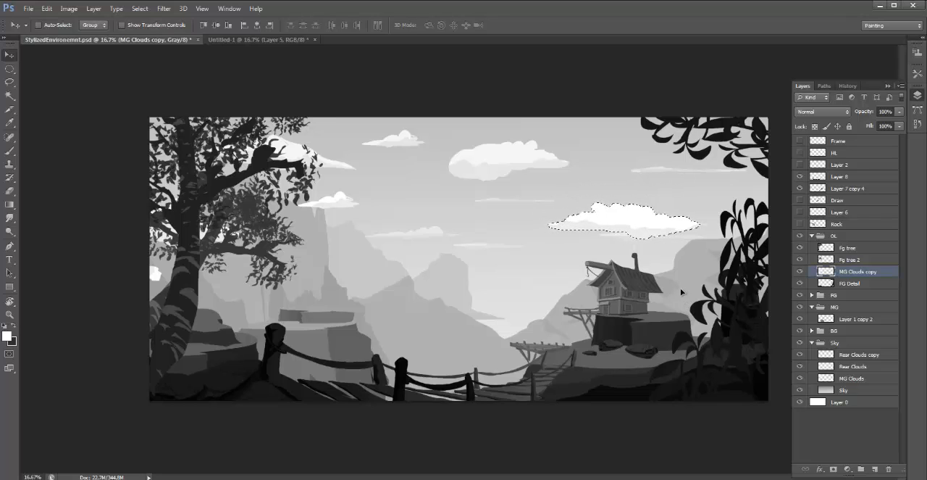
{"action": "key", "text": "ctrl+d"}
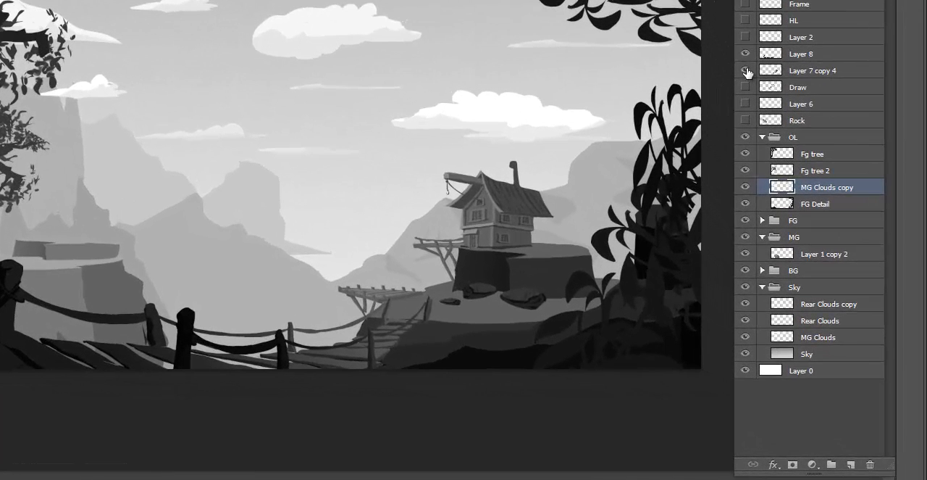
- On Layer 7 copy 4, lasso the hut's shaded right side and darken it with Levels midtones at 0.74, then deselect
{"action": "left_click", "coordinate": [800, 188]}
{"action": "left_click", "coordinate": [747, 71]}
{"action": "left_click", "coordinate": [845, 67]}
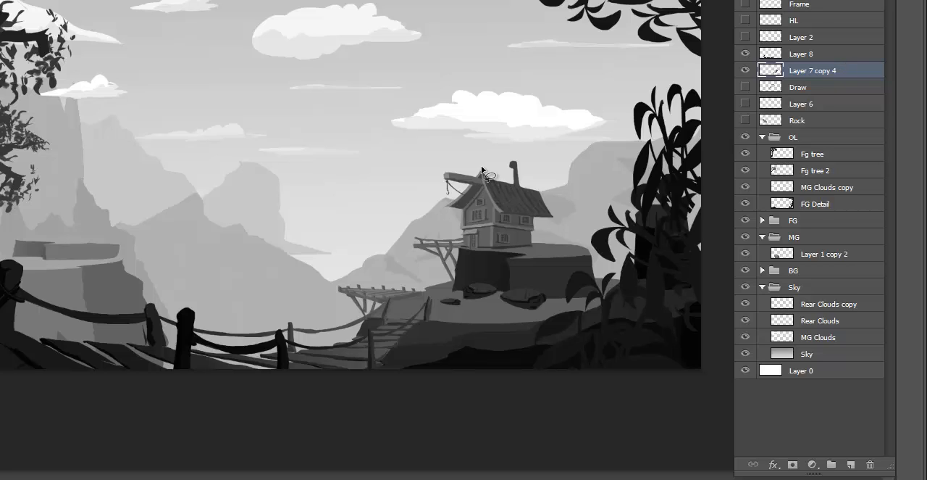
{"action": "mouse_move", "coordinate": [481, 168]}
{"action": "left_mouse_down"}
{"action": "mouse_move", "coordinate": [505, 212]}
{"action": "mouse_move", "coordinate": [494, 211]}
{"action": "mouse_move", "coordinate": [492, 250]}
{"action": "mouse_move", "coordinate": [549, 241]}
{"action": "mouse_move", "coordinate": [558, 211]}
{"action": "mouse_move", "coordinate": [542, 168]}
{"action": "mouse_move", "coordinate": [480, 162]}
{"action": "left_mouse_up"}
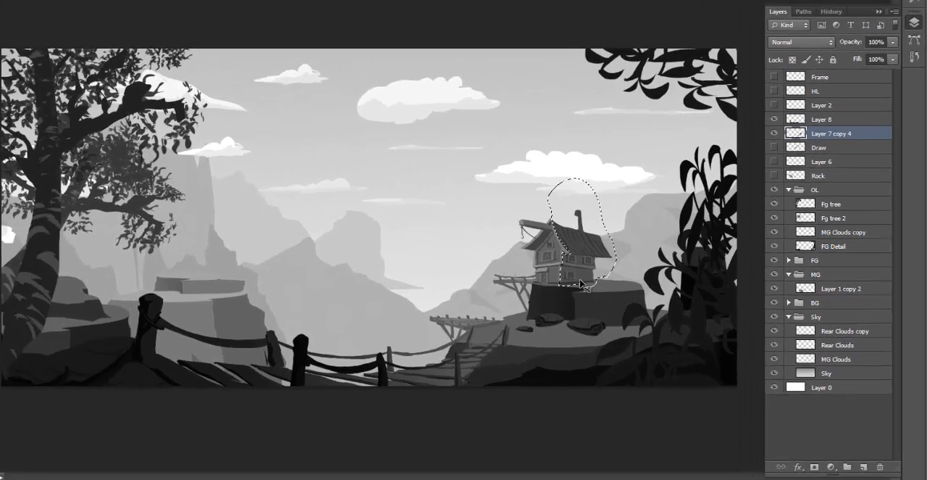
{"action": "key", "text": "ctrl+l"}
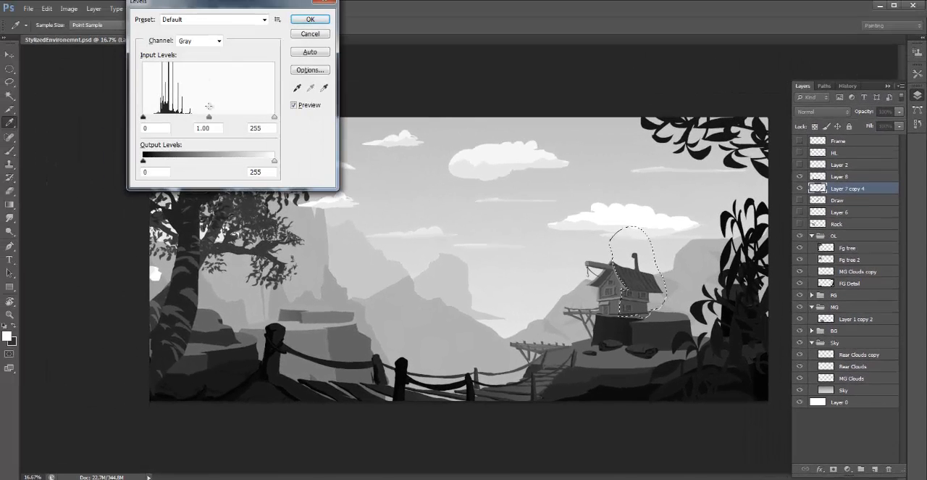
{"action": "left_click_drag", "start_coordinate": [210, 117], "coordinate": [221, 118]}
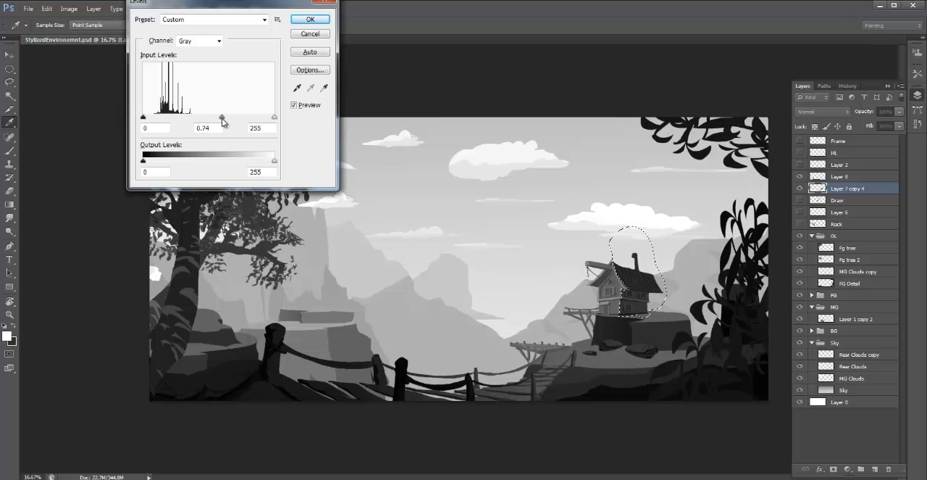
{"action": "left_click", "coordinate": [318, 20]}
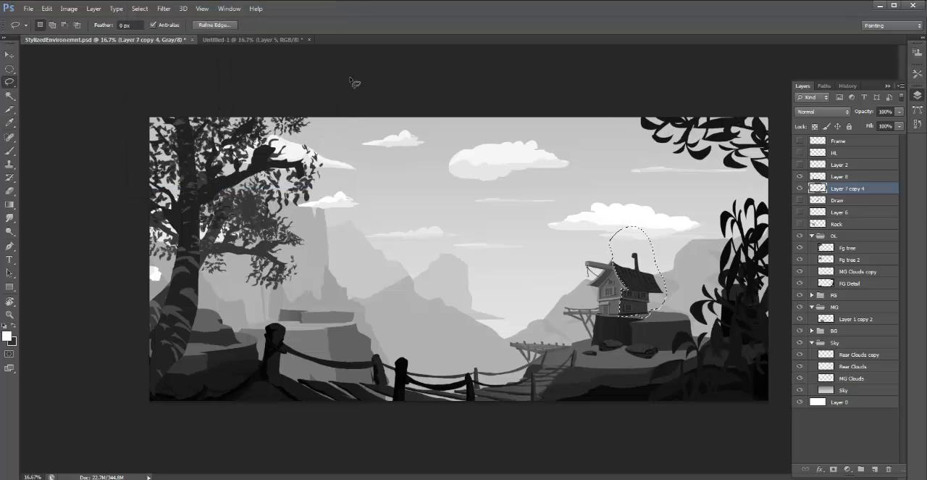
{"action": "key", "text": "ctrl+d"}
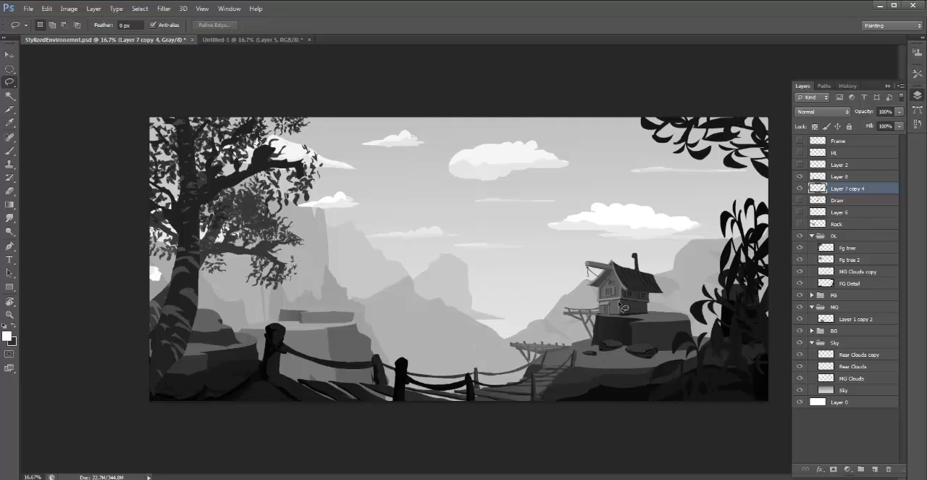
- Toggle Layer 1 copy 2 in the MG group to check its contents, and select the left-hand rock plateau on it
{"action": "key", "text": "ctrl+plus"}
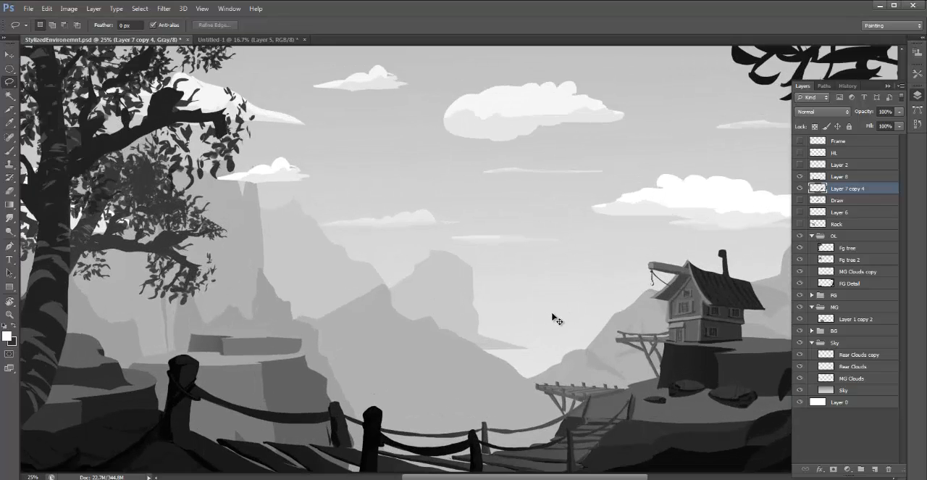
{"action": "key", "text": "ctrl+minus"}
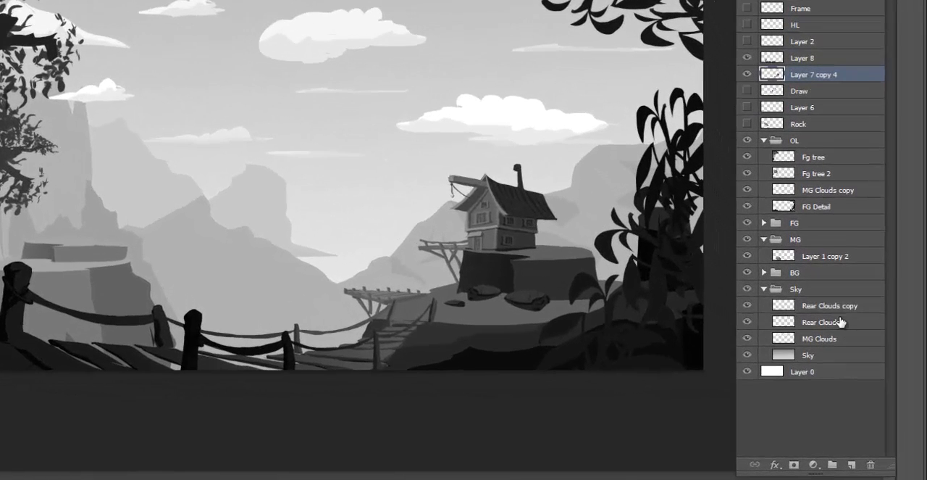
{"action": "left_click", "coordinate": [857, 354]}
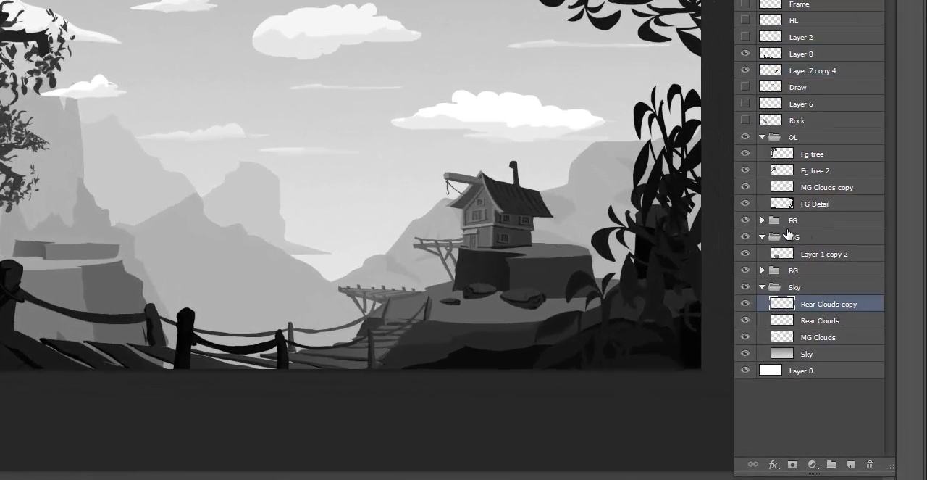
{"action": "left_click", "coordinate": [824, 255]}
{"action": "left_click", "coordinate": [745, 254]}
{"action": "left_click", "coordinate": [745, 253]}
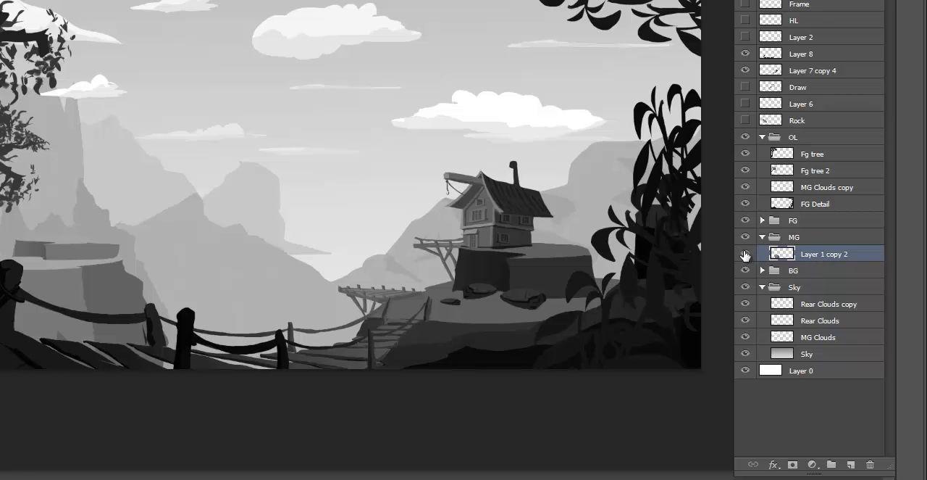
{"action": "left_click", "coordinate": [744, 254]}
{"action": "left_click", "coordinate": [744, 254]}
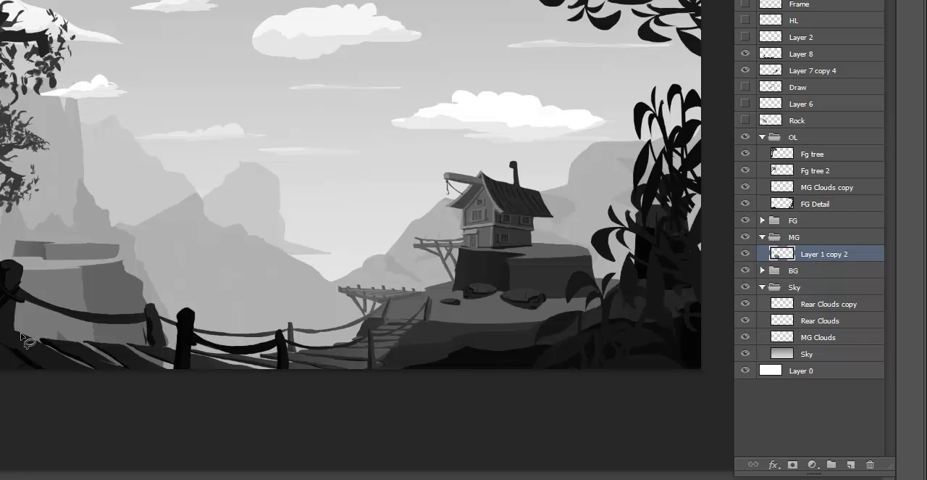
{"action": "left_click", "coordinate": [61, 293]}
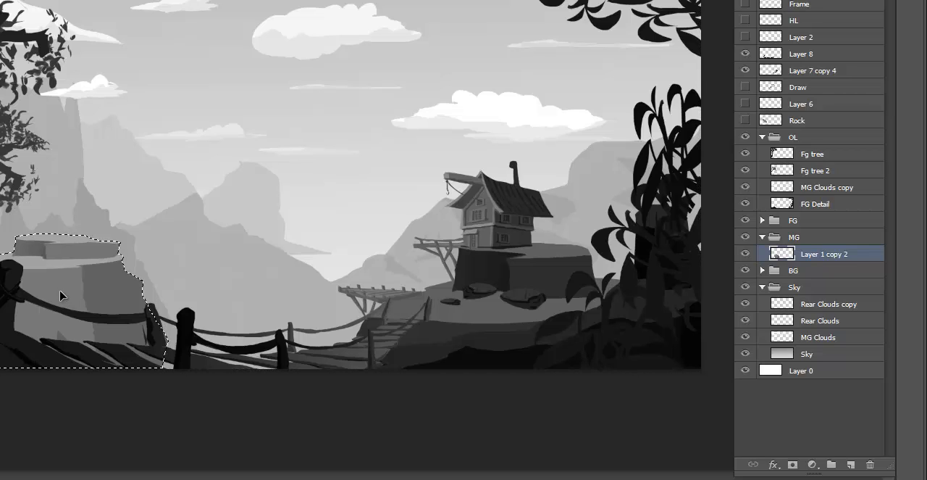